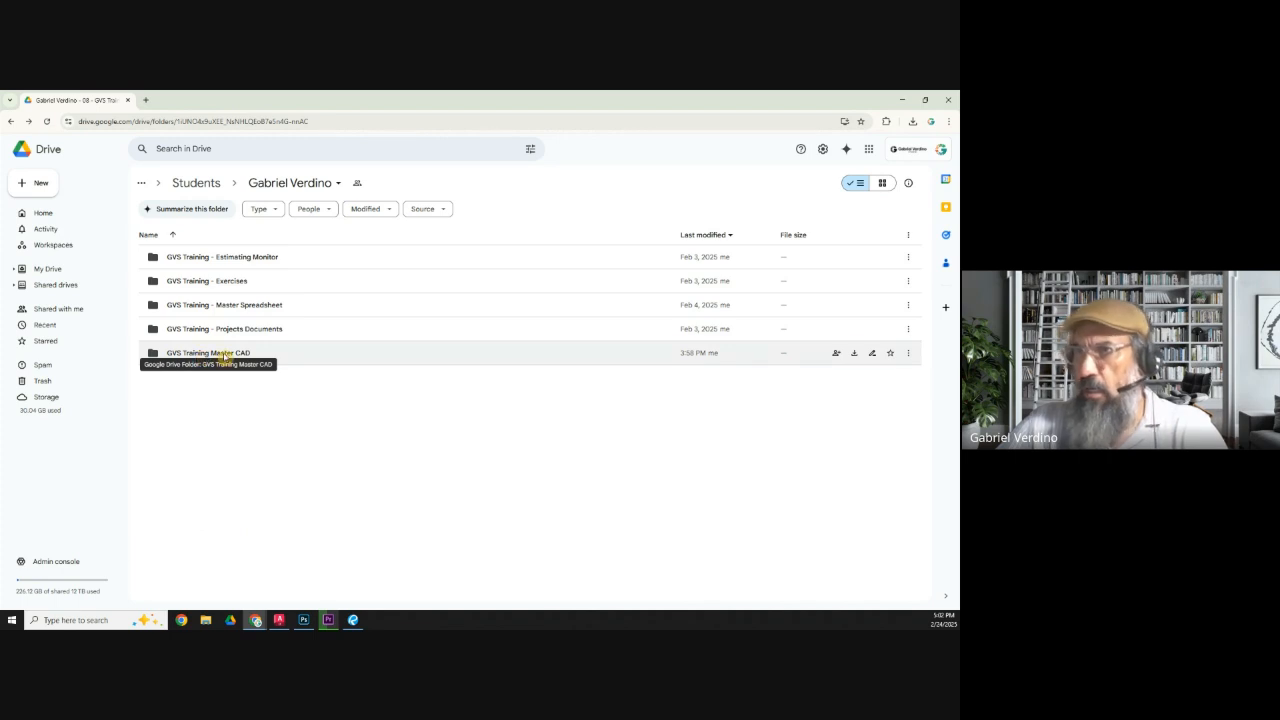
Open GVS Training Master CAD.dwg from the GVS Training Master CAD folder in AutoCAD.
double_click(226, 355)
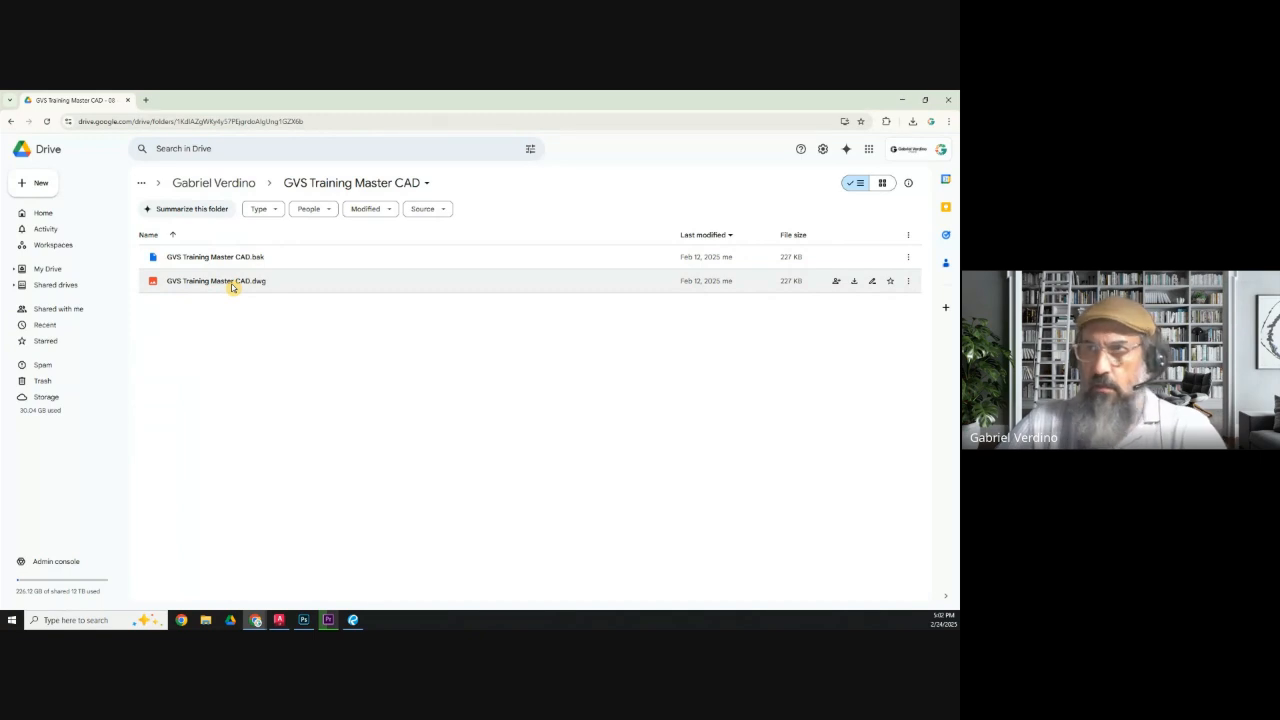
double_click(232, 284)
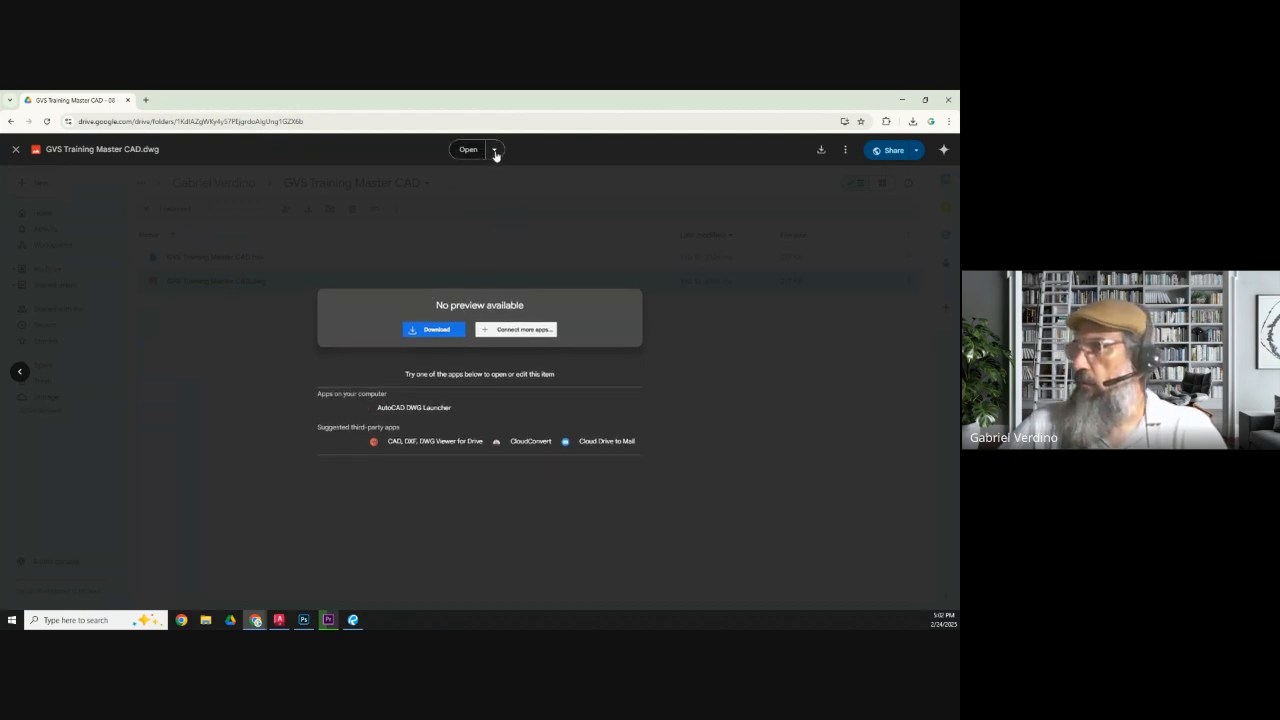
left_click(494, 151)
left_click(532, 183)
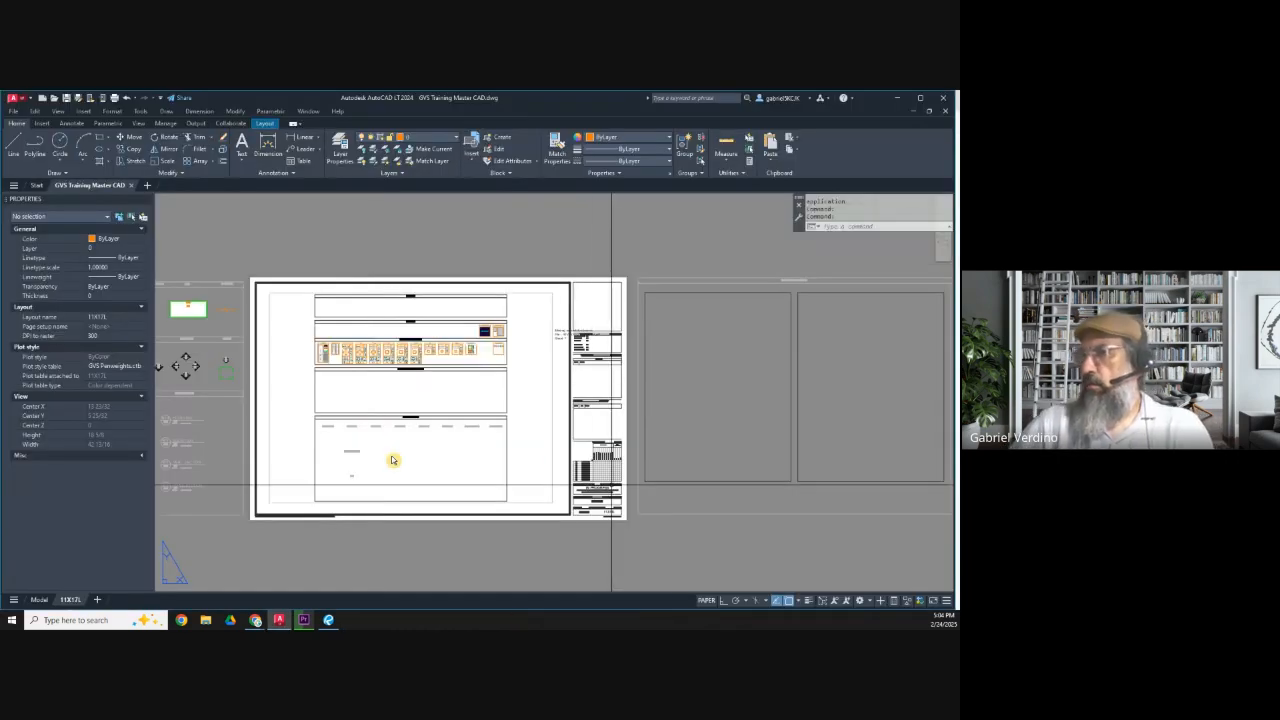
Delete the two section labels below PLAN VIEW in the DRAWING SPACE frame of model space.
mouse_move(342, 547)
middle_mouse_down()
mouse_move(331, 543)
mouse_move(363, 557)
middle_mouse_up()
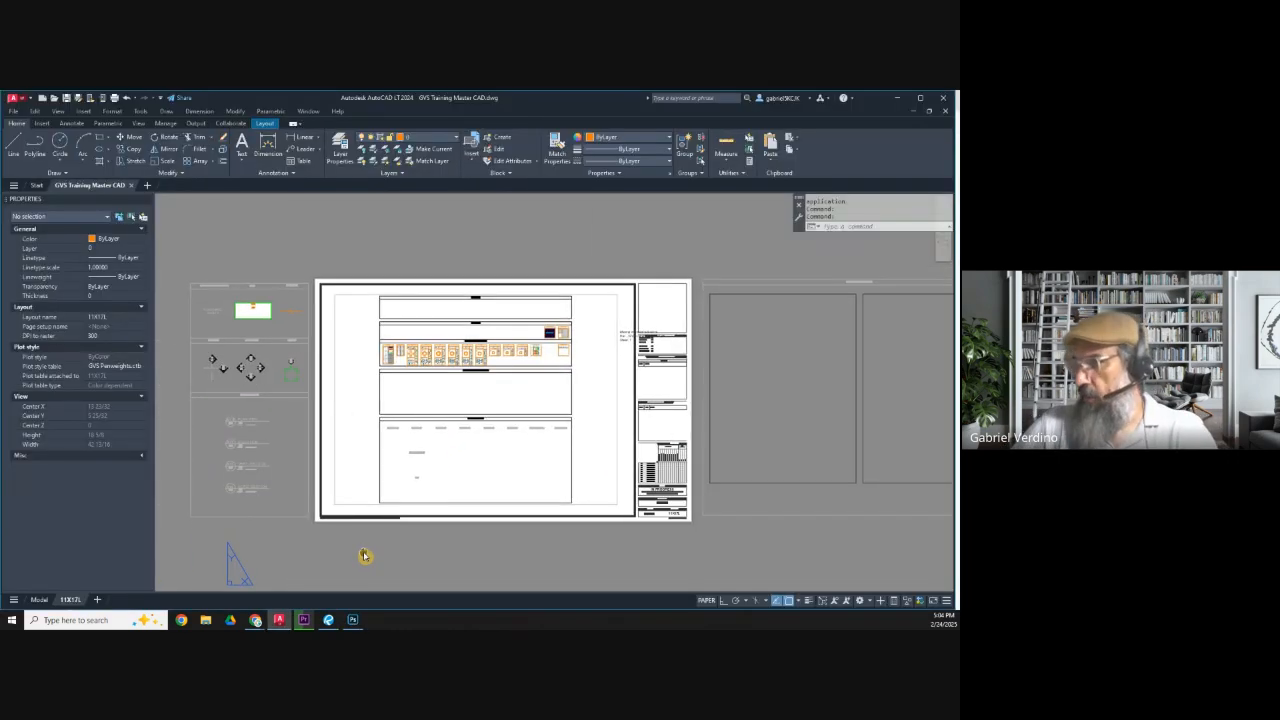
left_click(39, 599)
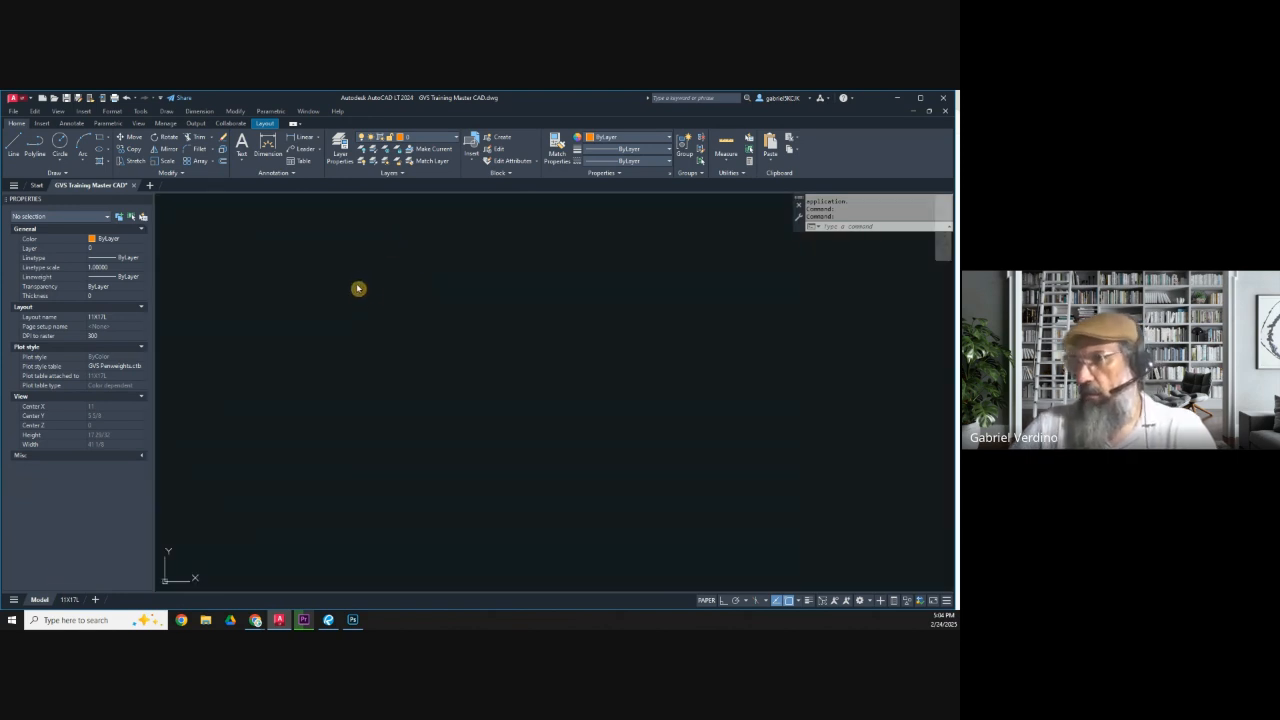
scroll(340, 434, "up", 3)
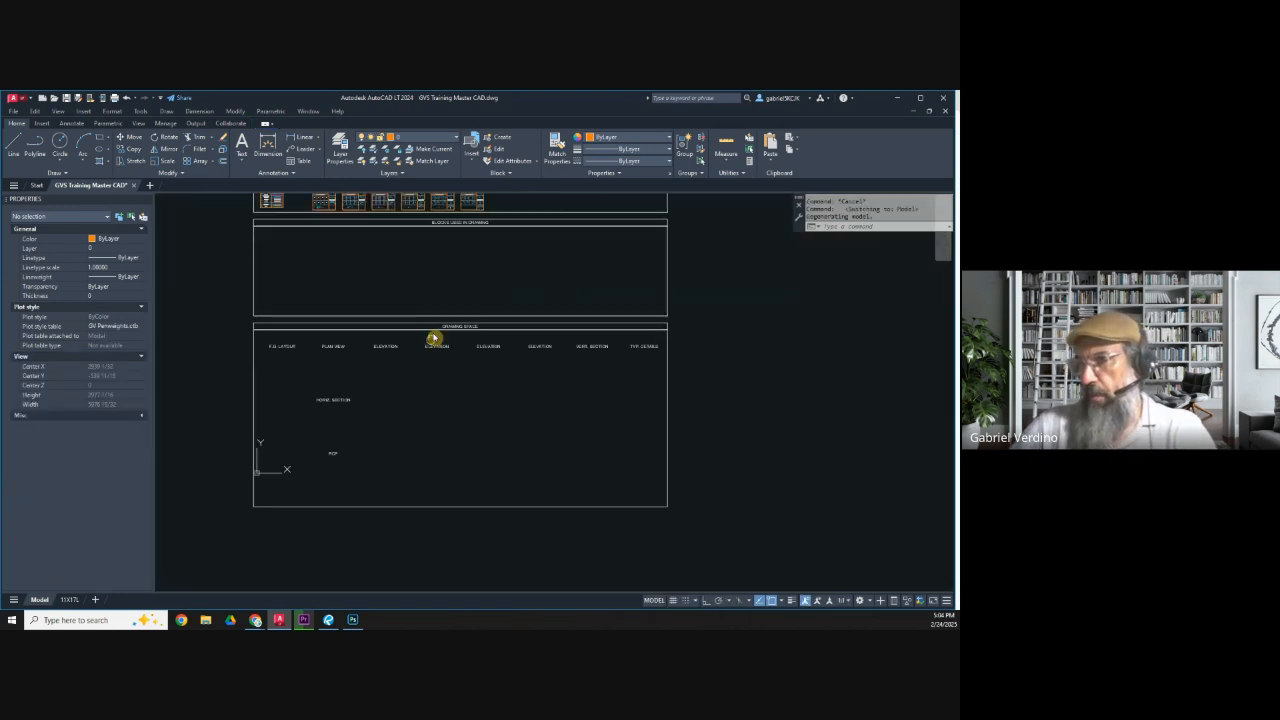
left_click(380, 475)
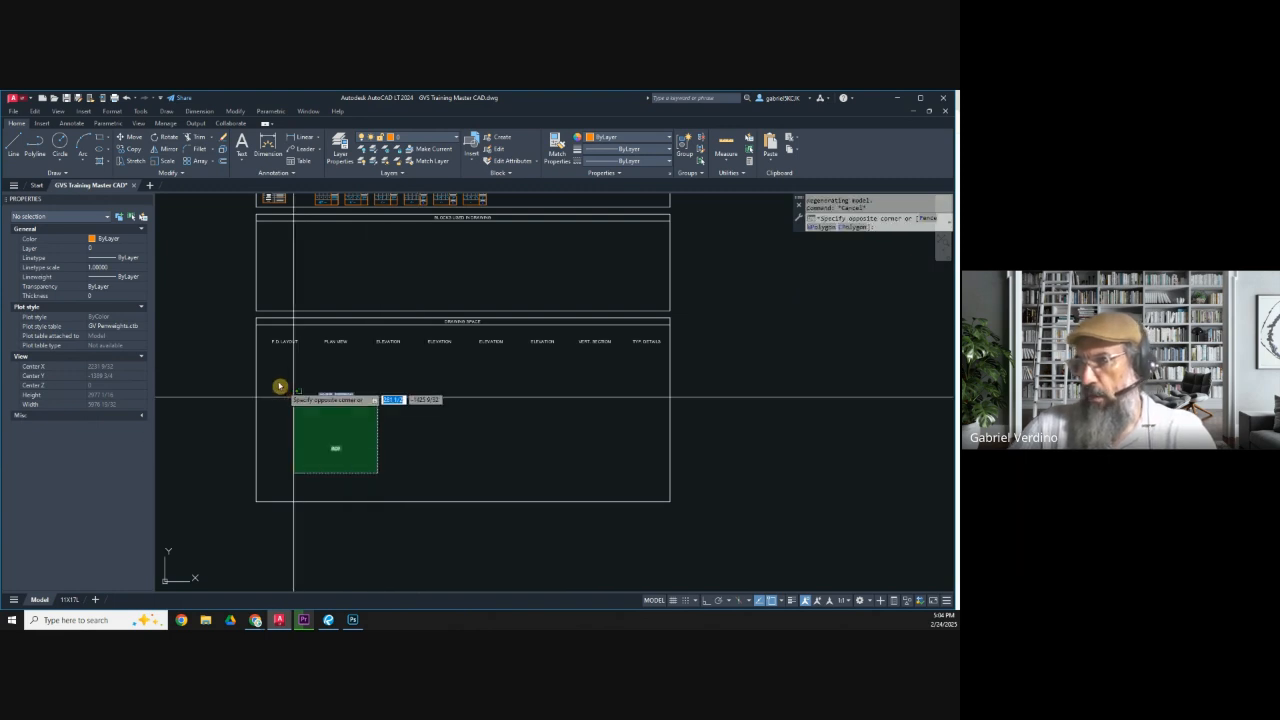
left_click(277, 379)
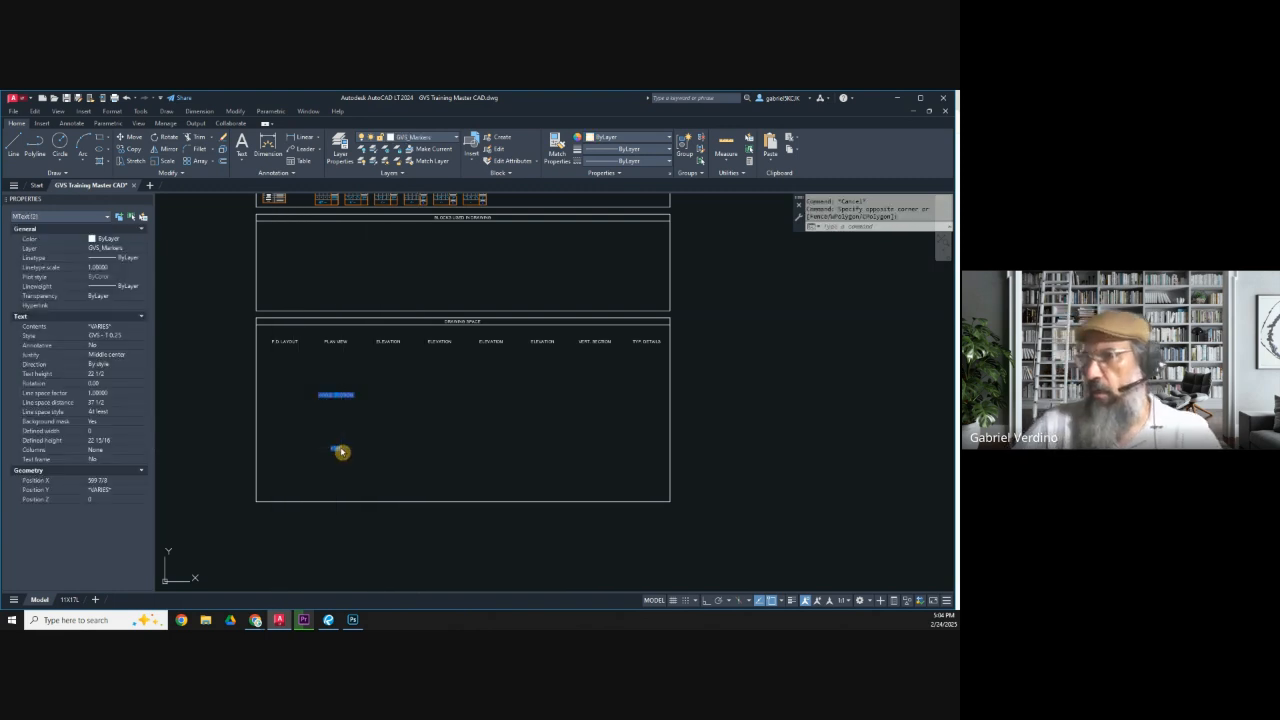
key("Delete")
middle_click_drag(341, 452, 354, 480)
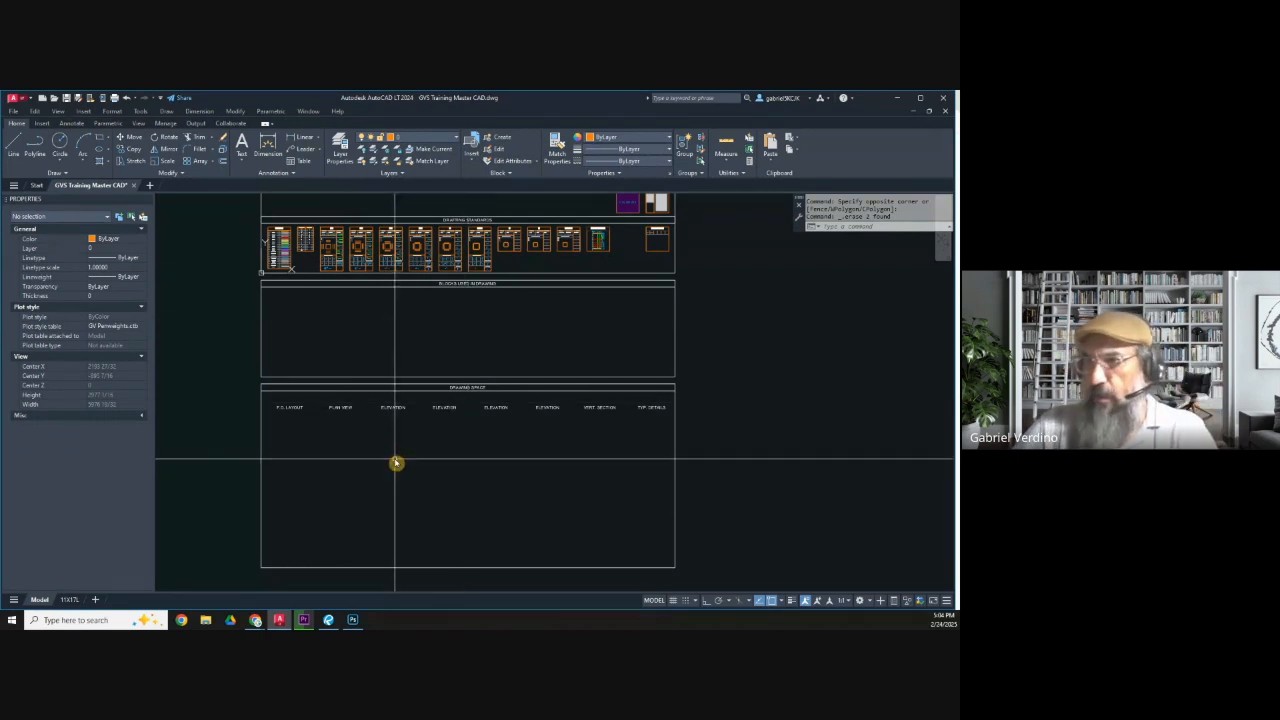
Switch to Google Drive and open GVS Training - Exercise 7.pdf from the Exercise #7 folder in Revu.
left_click(900, 100)
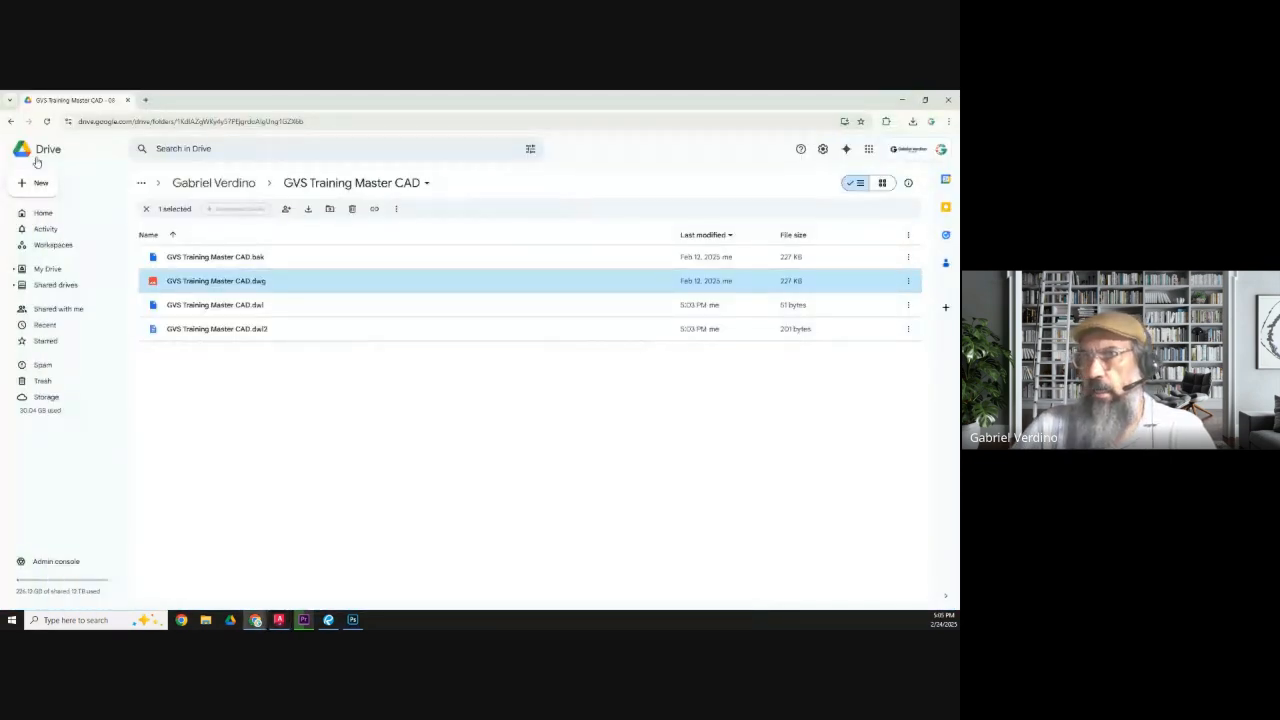
left_click(10, 122)
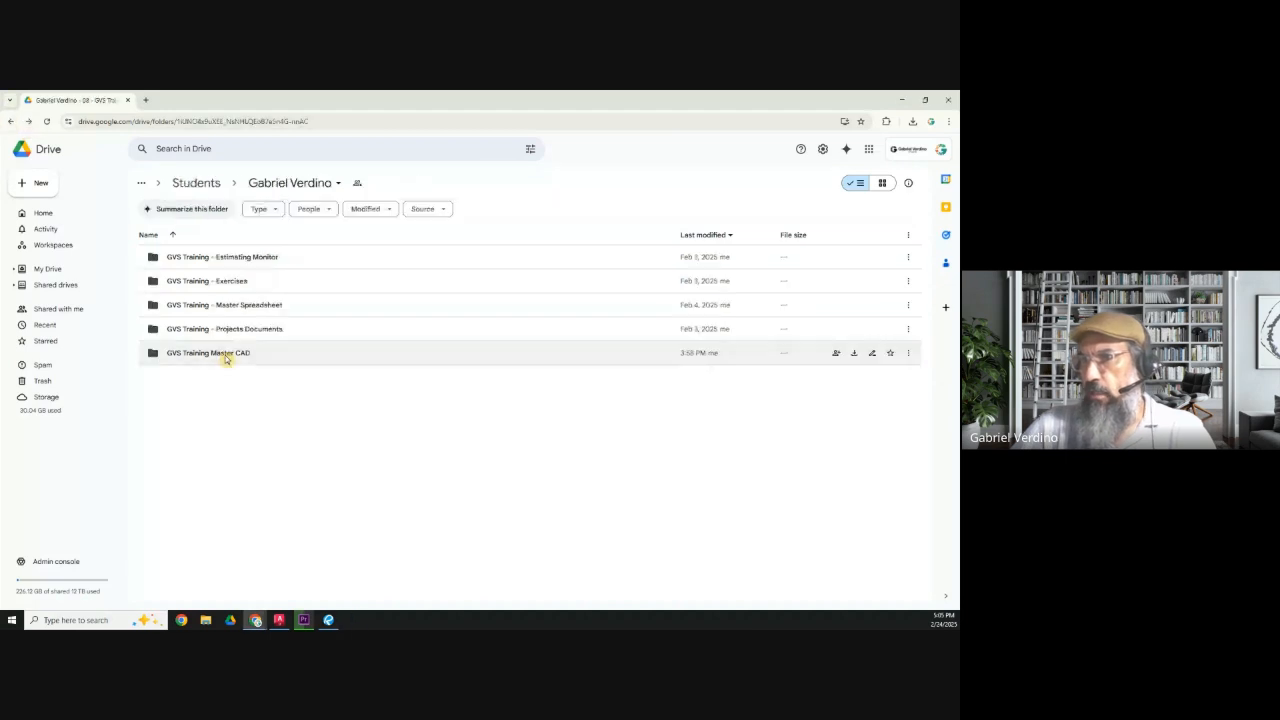
double_click(210, 284)
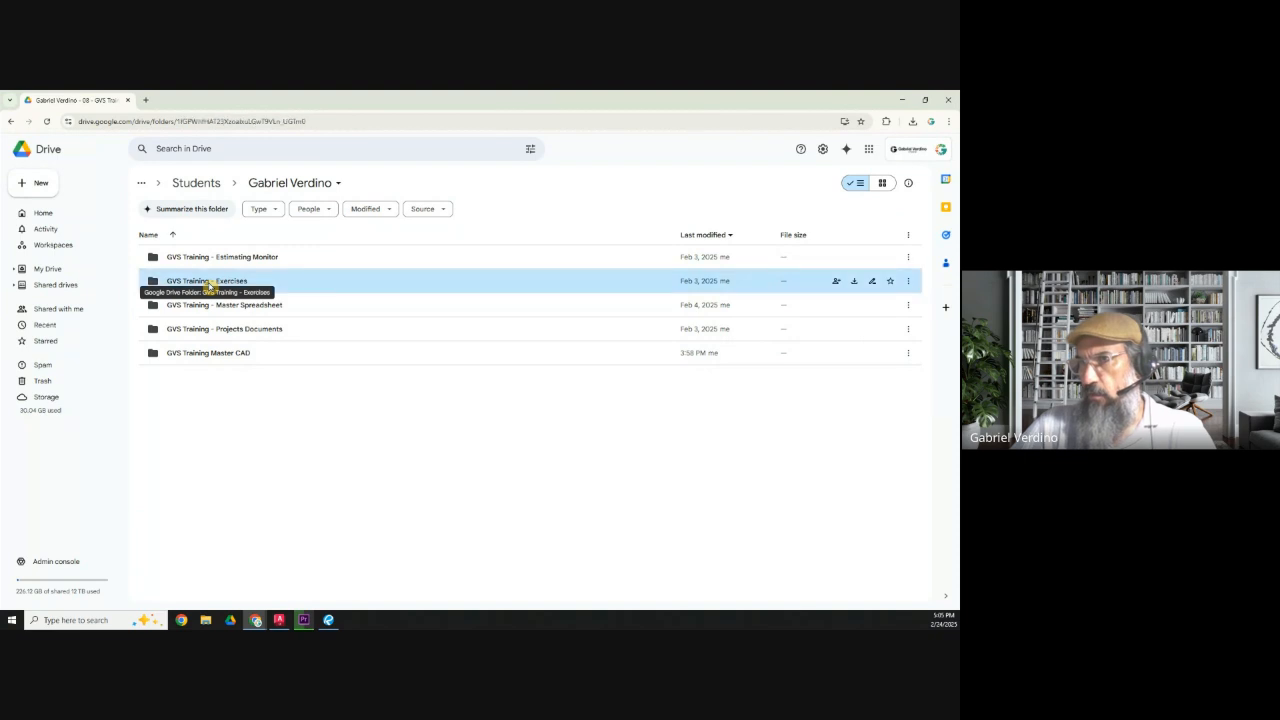
double_click(234, 401)
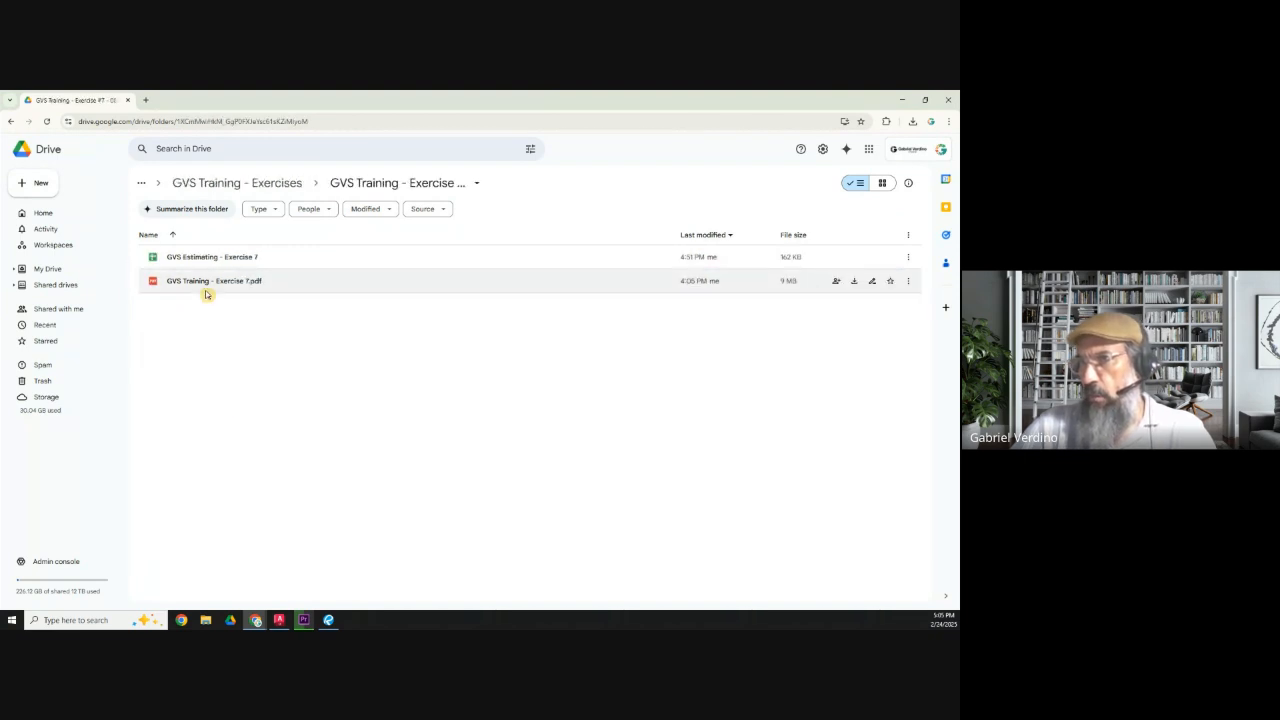
double_click(204, 284)
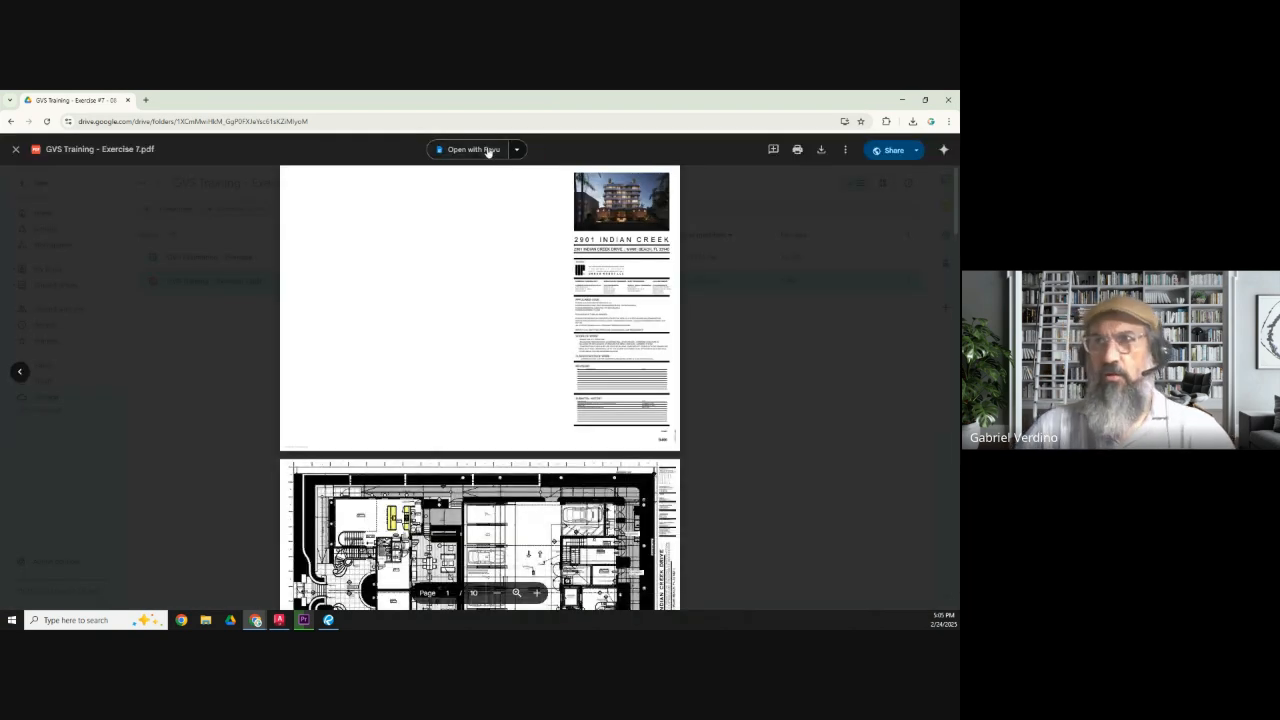
left_click(488, 152)
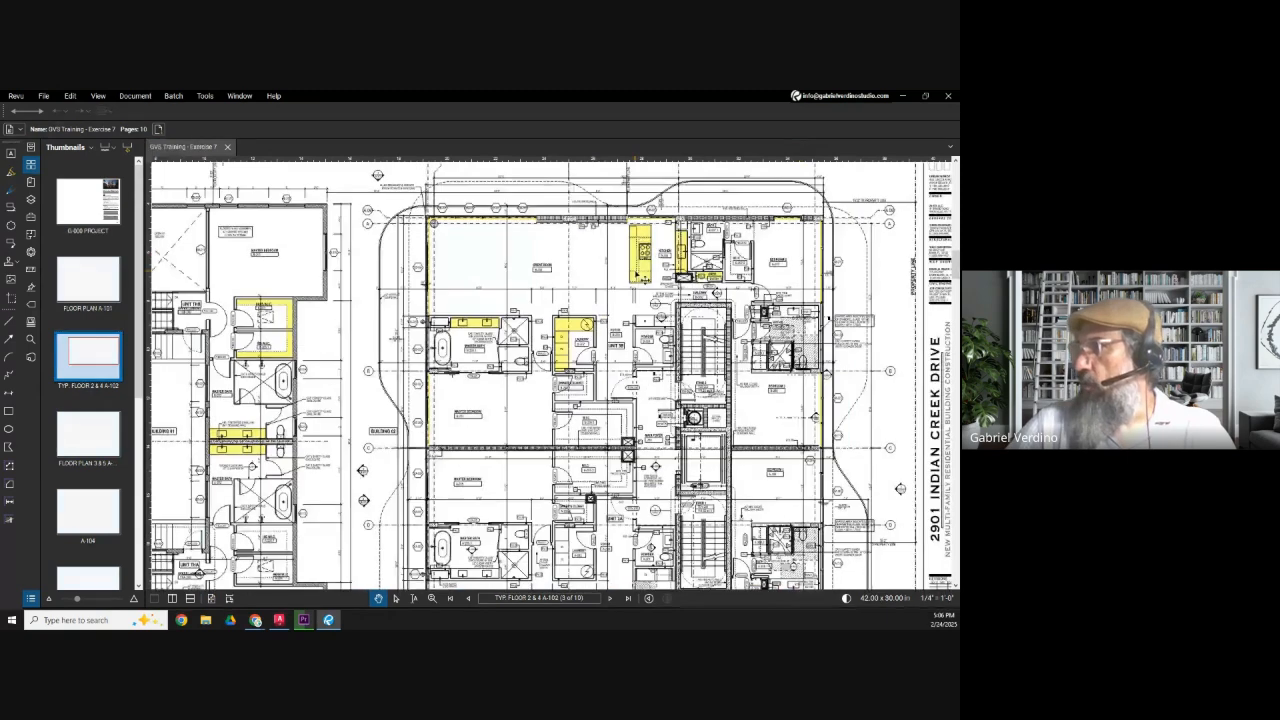
Return to Google Drive and open the GVS Estimating - Exercise 7 spreadsheet at its Estimate sheet.
key("alt+Tab")
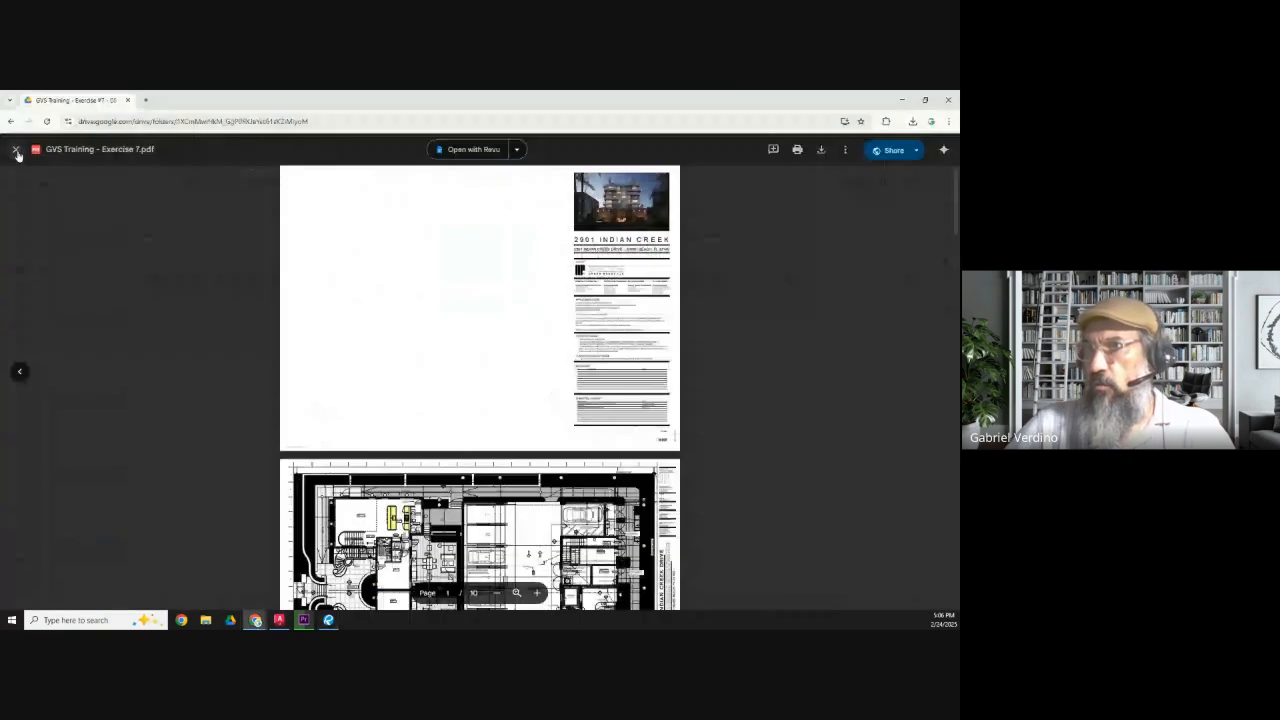
left_click(16, 150)
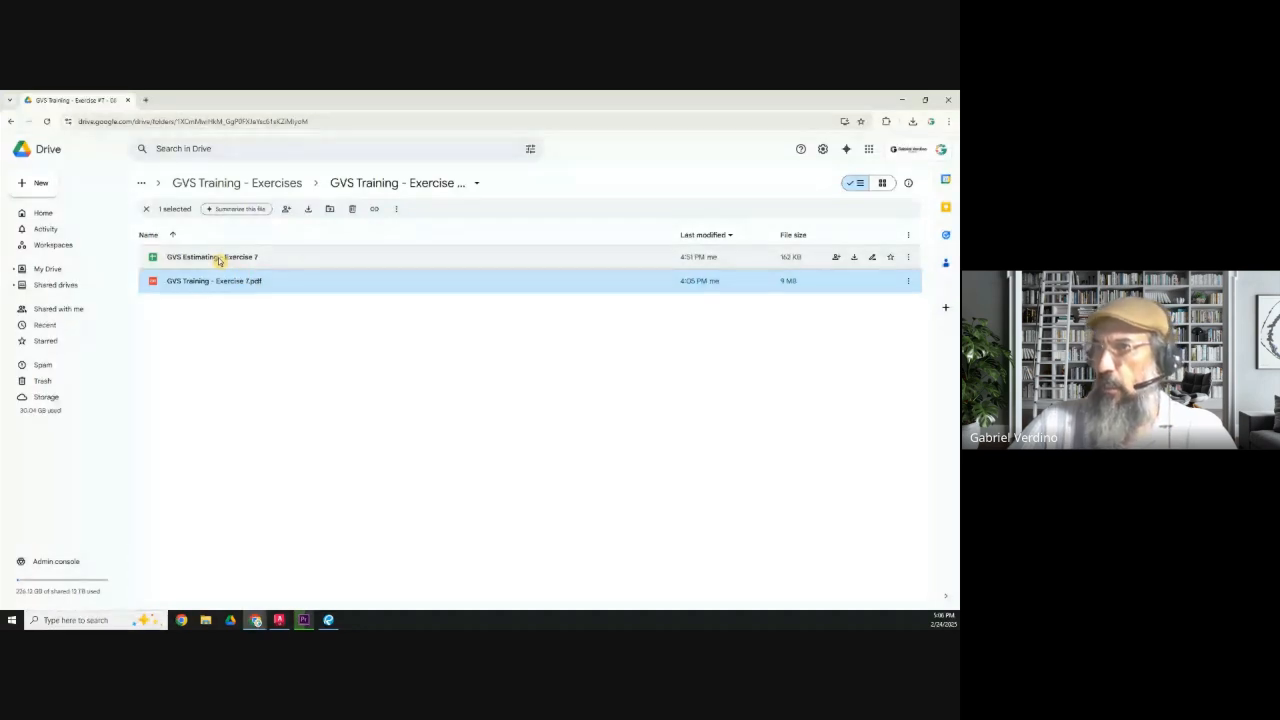
double_click(219, 258)
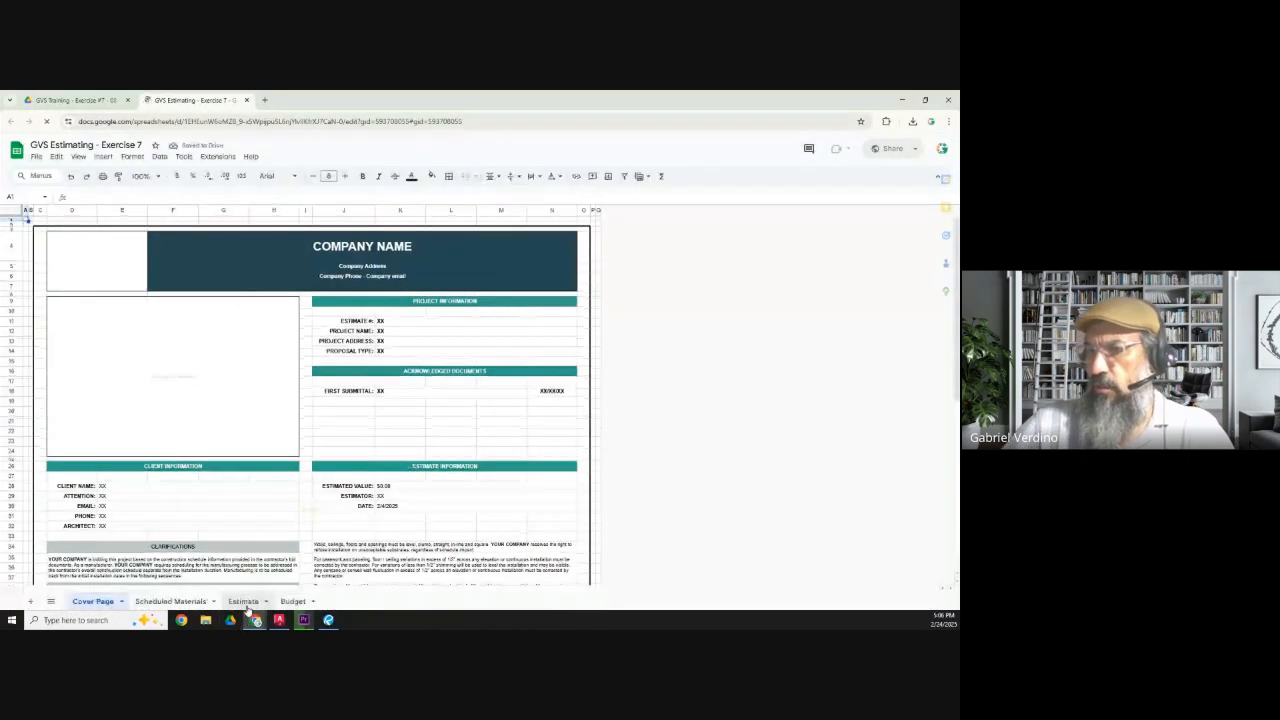
left_click(245, 602)
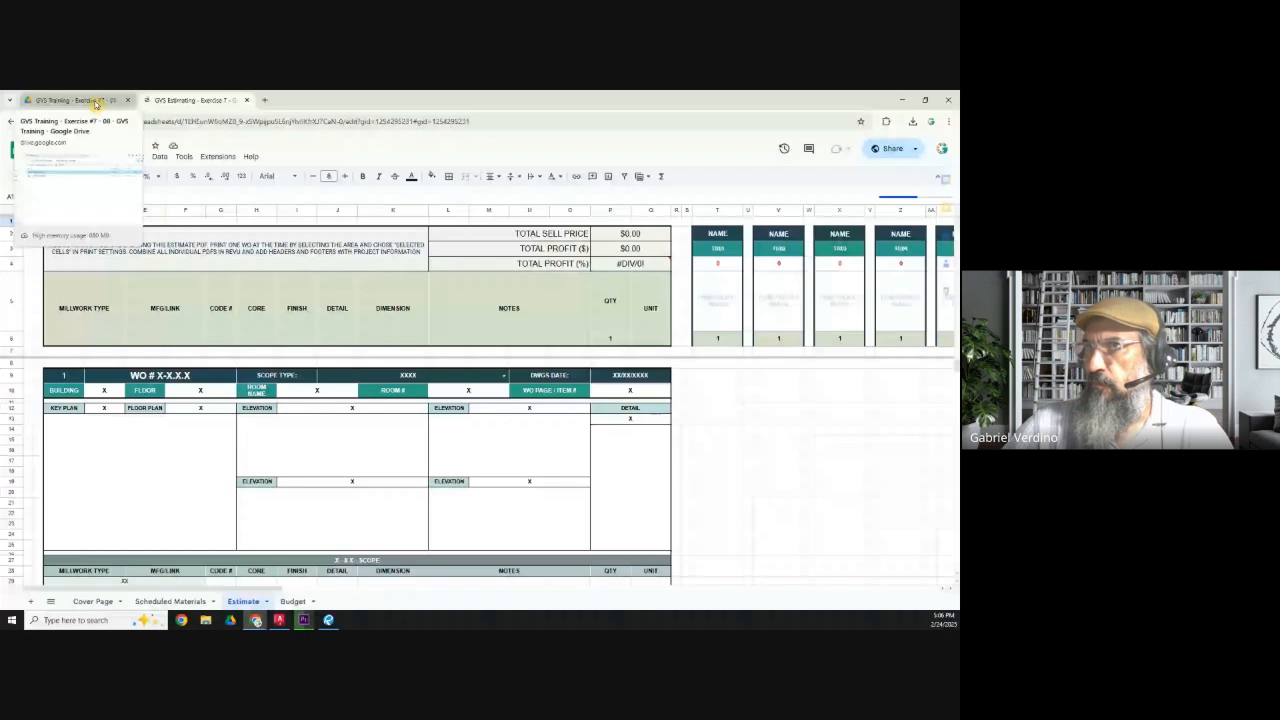
Open the Estimating Monitor spreadsheet from the GVS Training - Estimating Monitor folder in Drive.
left_click(95, 101)
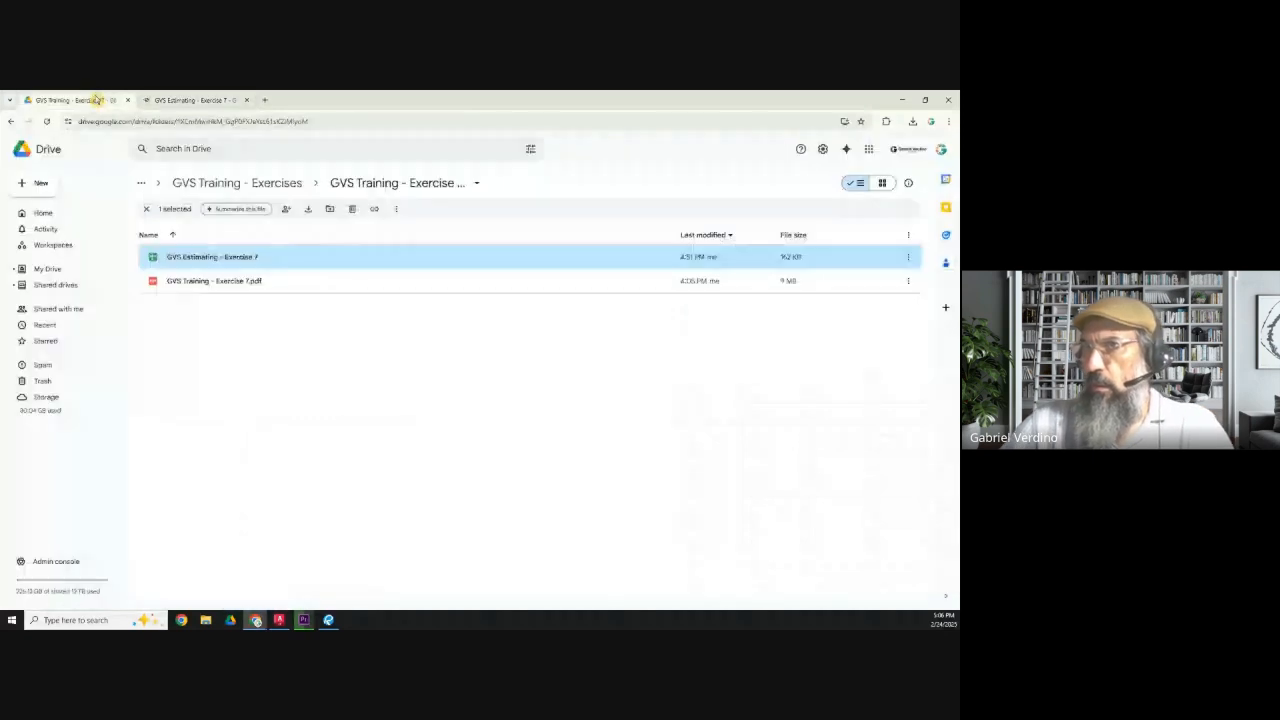
left_click(13, 122)
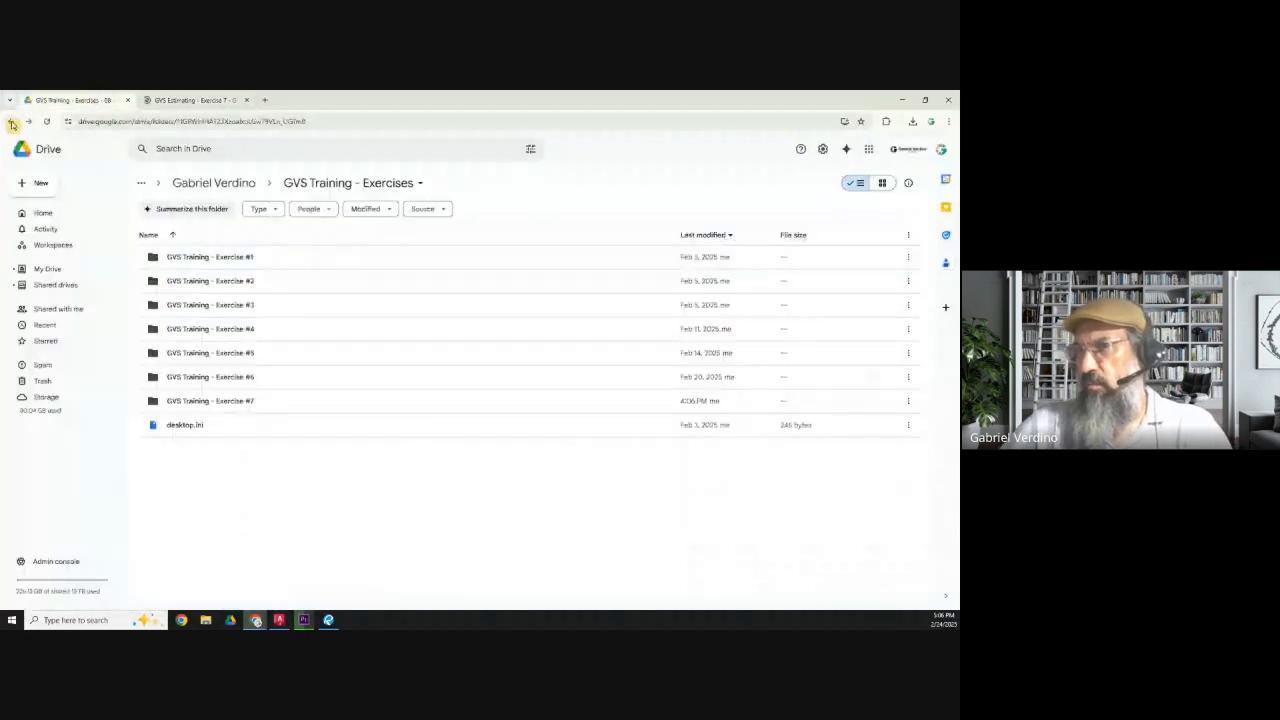
left_click(13, 122)
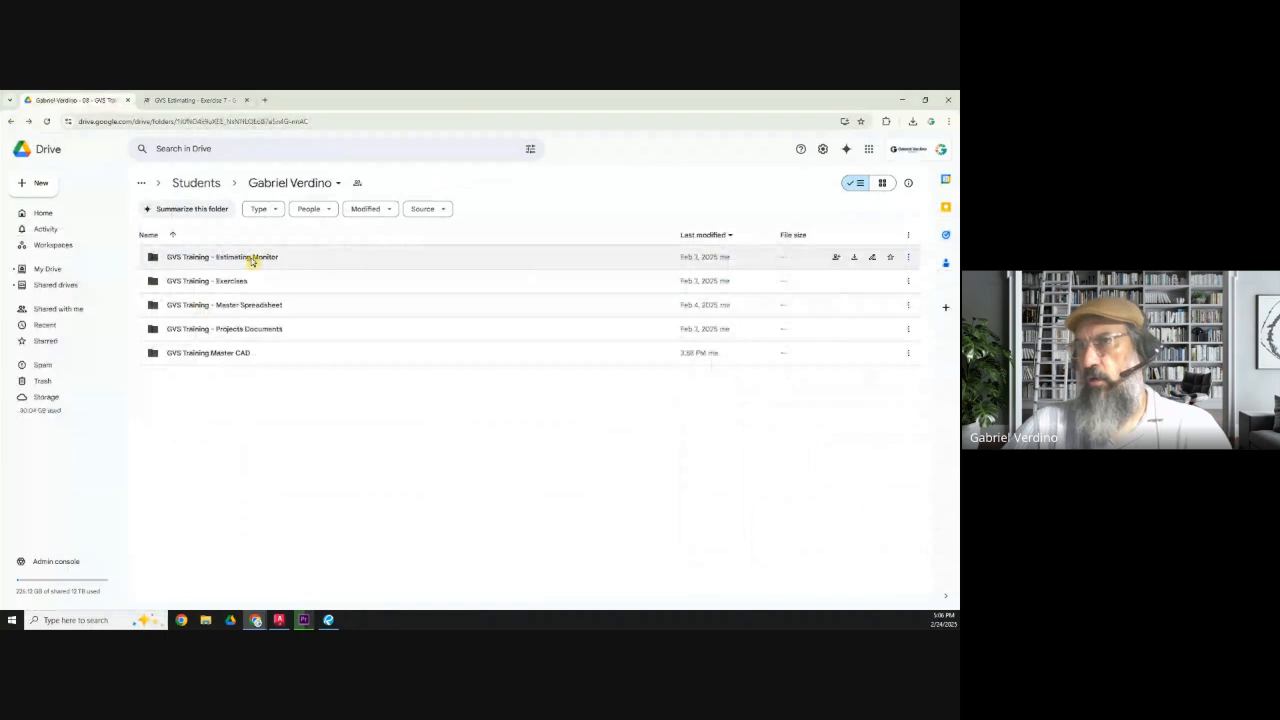
double_click(253, 259)
double_click(237, 284)
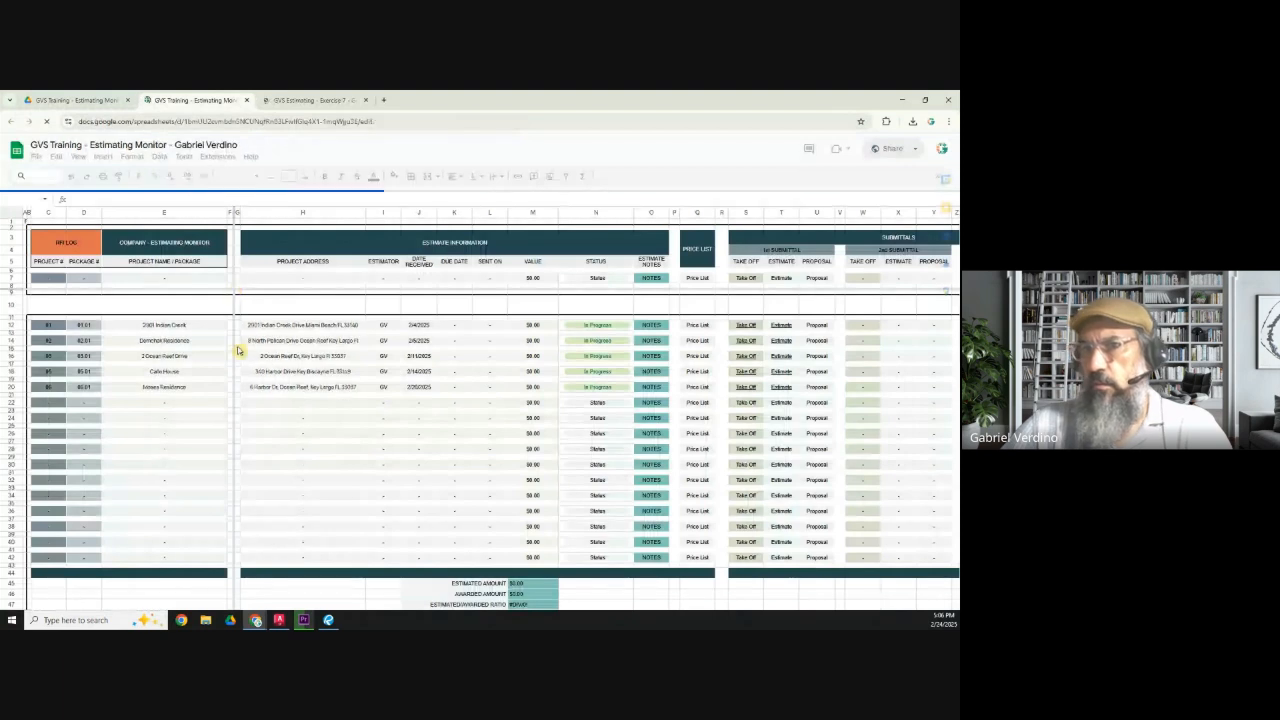
left_click(58, 404)
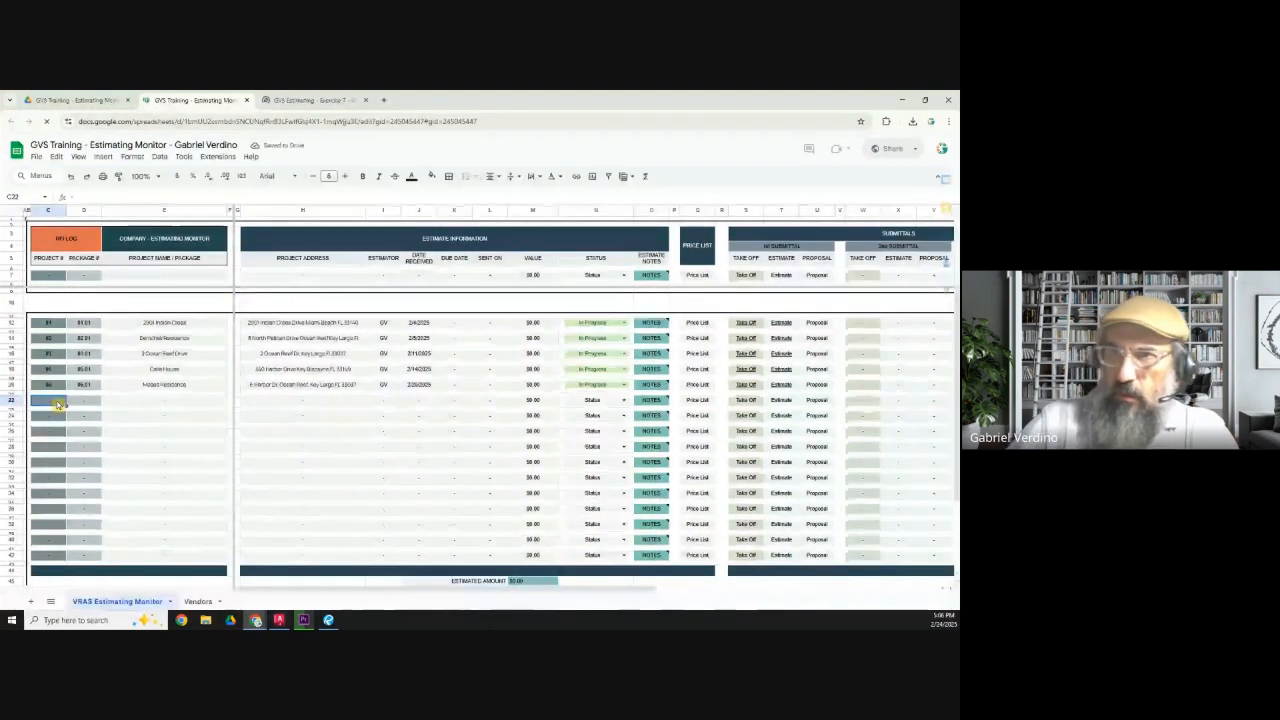
type("06")
left_click(88, 402)
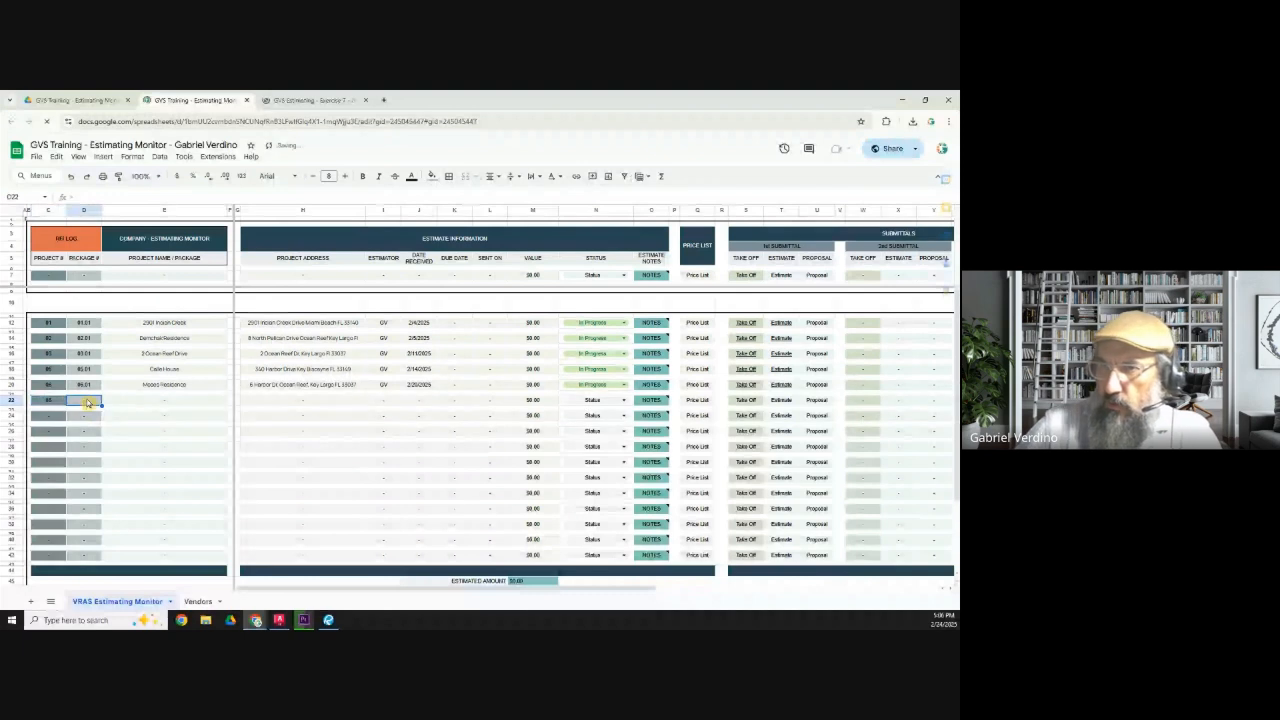
left_click(62, 402)
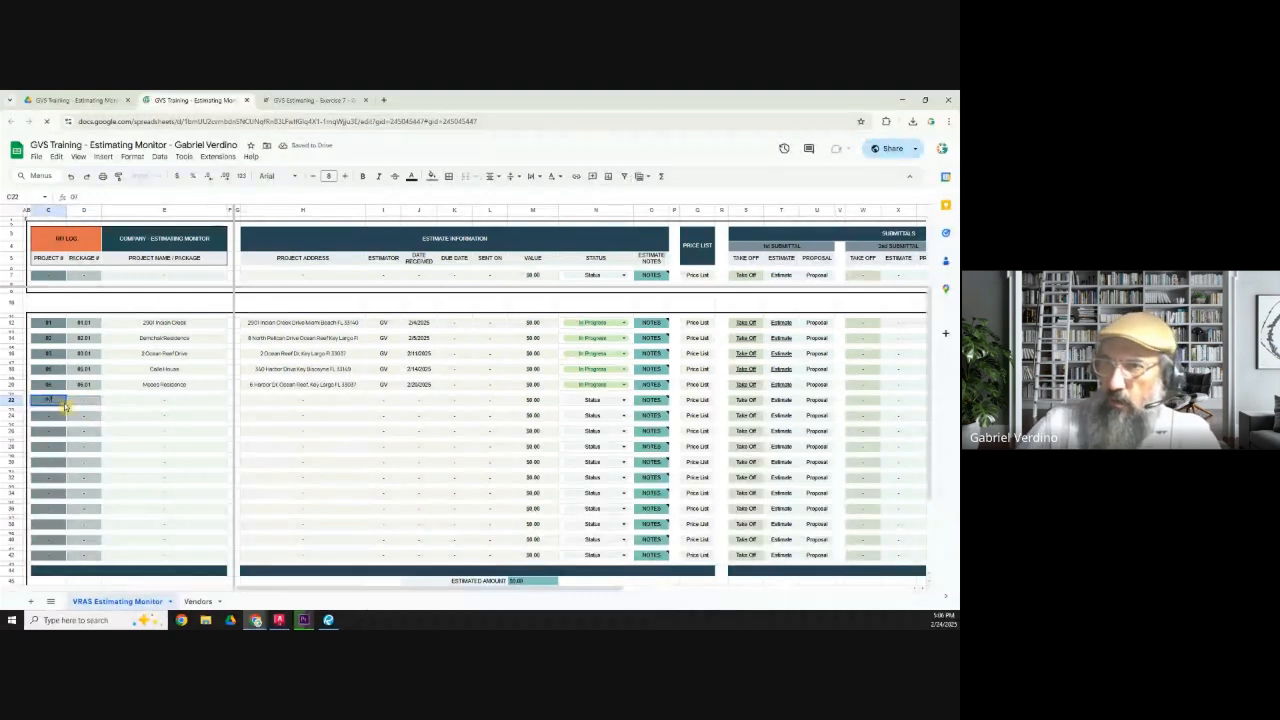
left_click(77, 402)
type("07")
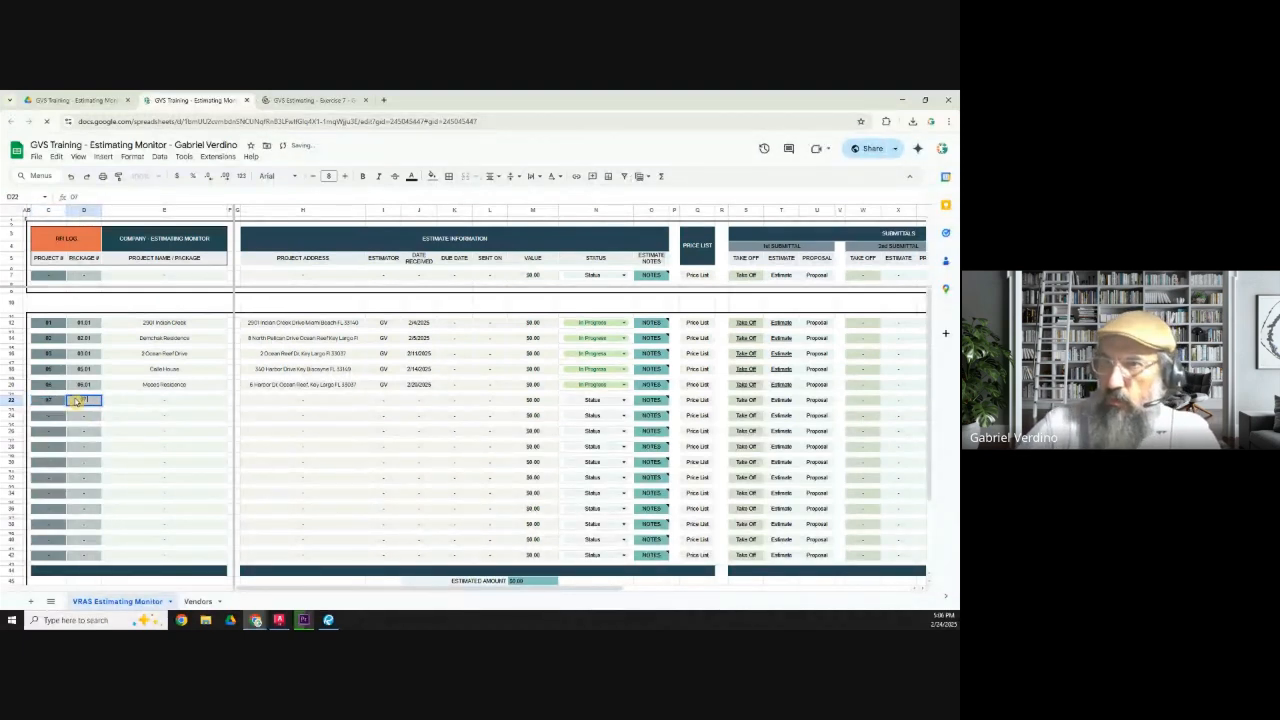
type(".01")
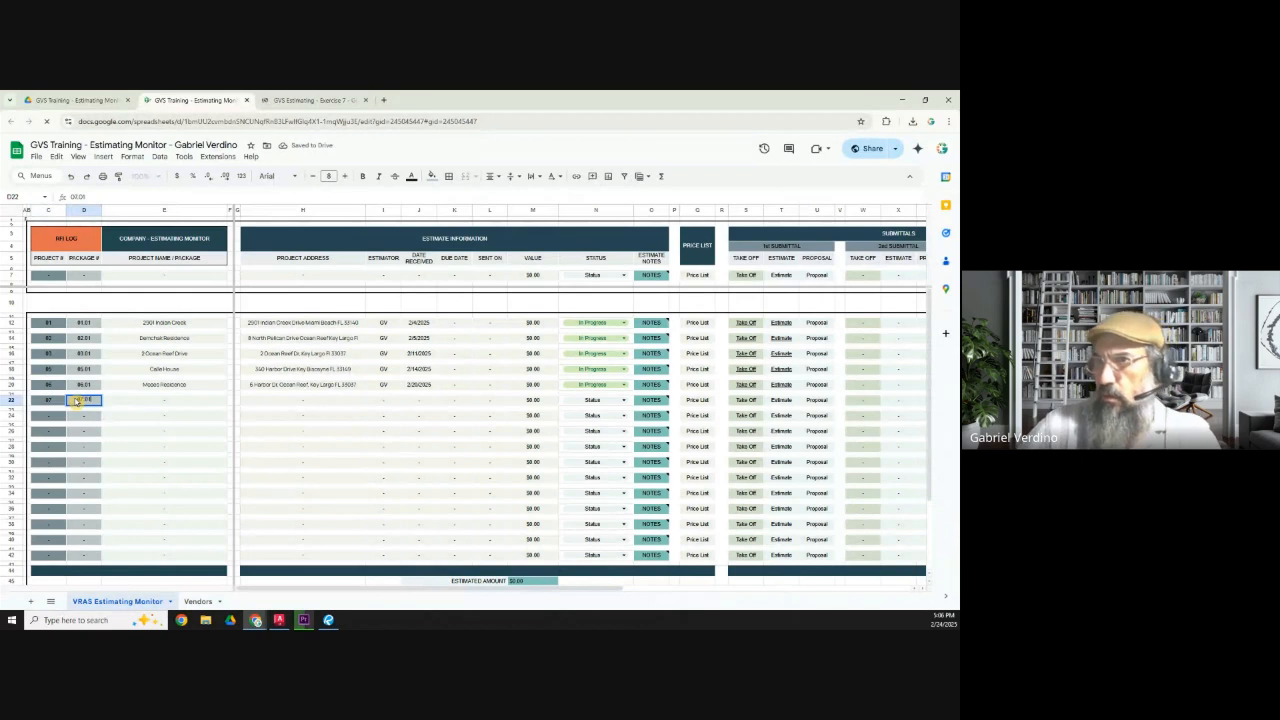
left_click(165, 323)
key("ctrl+c")
left_click(152, 401)
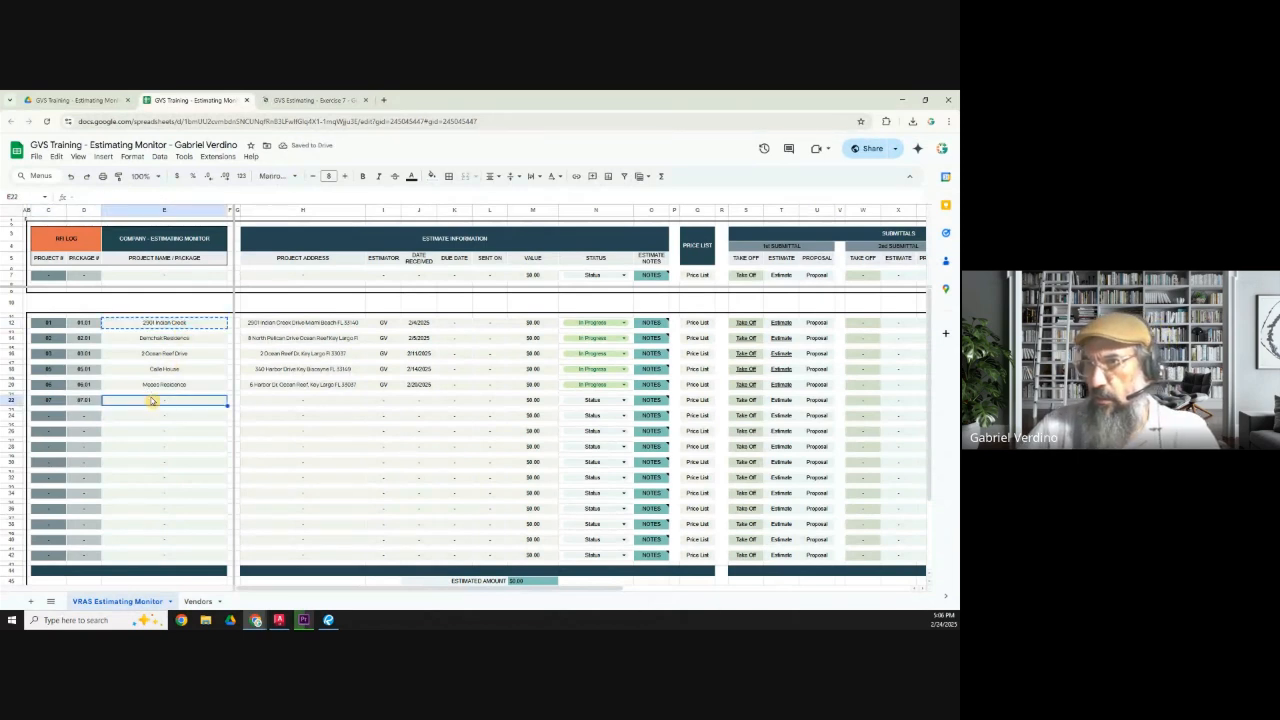
left_click_drag(51, 418, 86, 417)
left_click(48, 404)
key("ctrl+v")
left_click(181, 464)
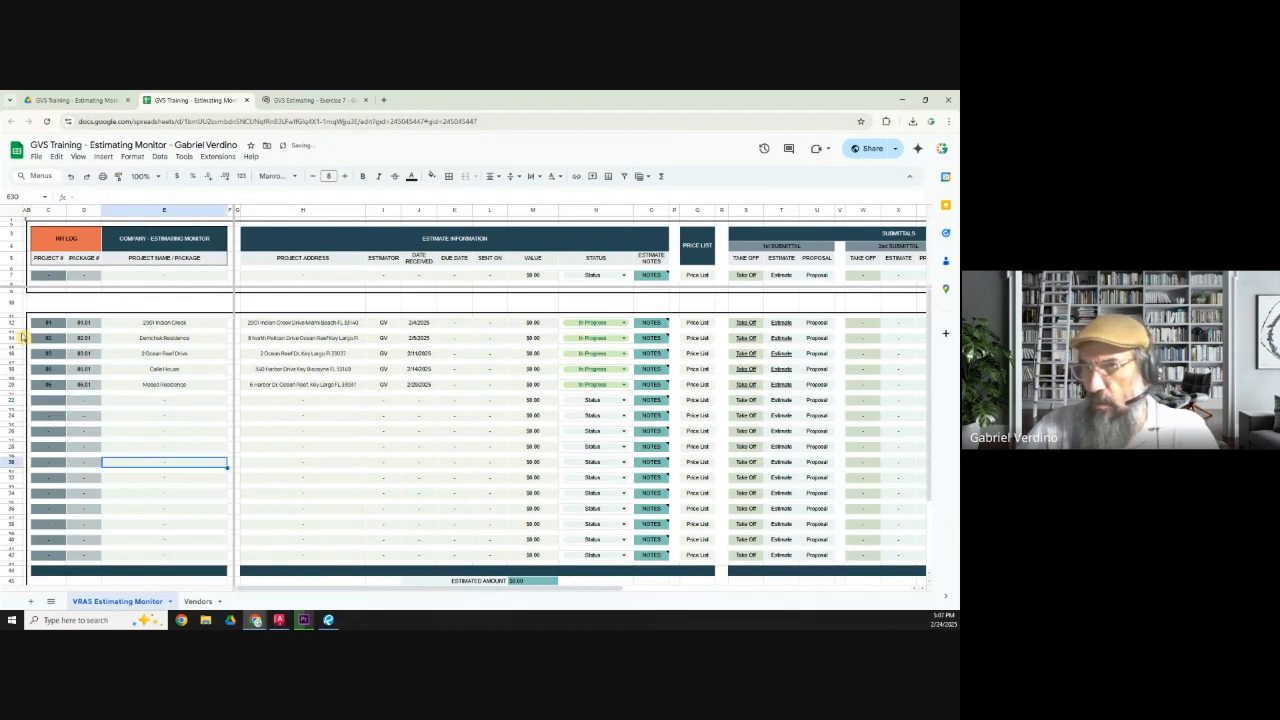
Insert two rows above rows 13-14, below the 2901 Indian Creek project, and fill them with a copy of the blank entry rows.
left_click(13, 337)
right_click(13, 337)
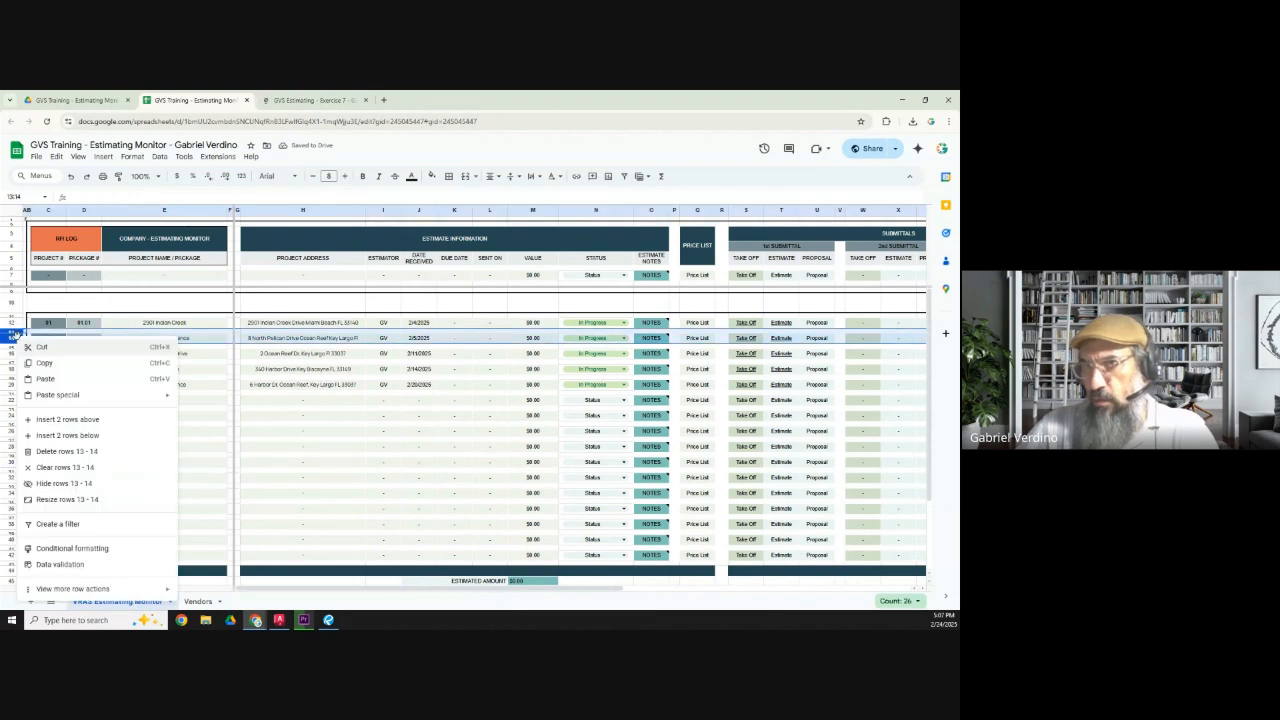
left_click(60, 418)
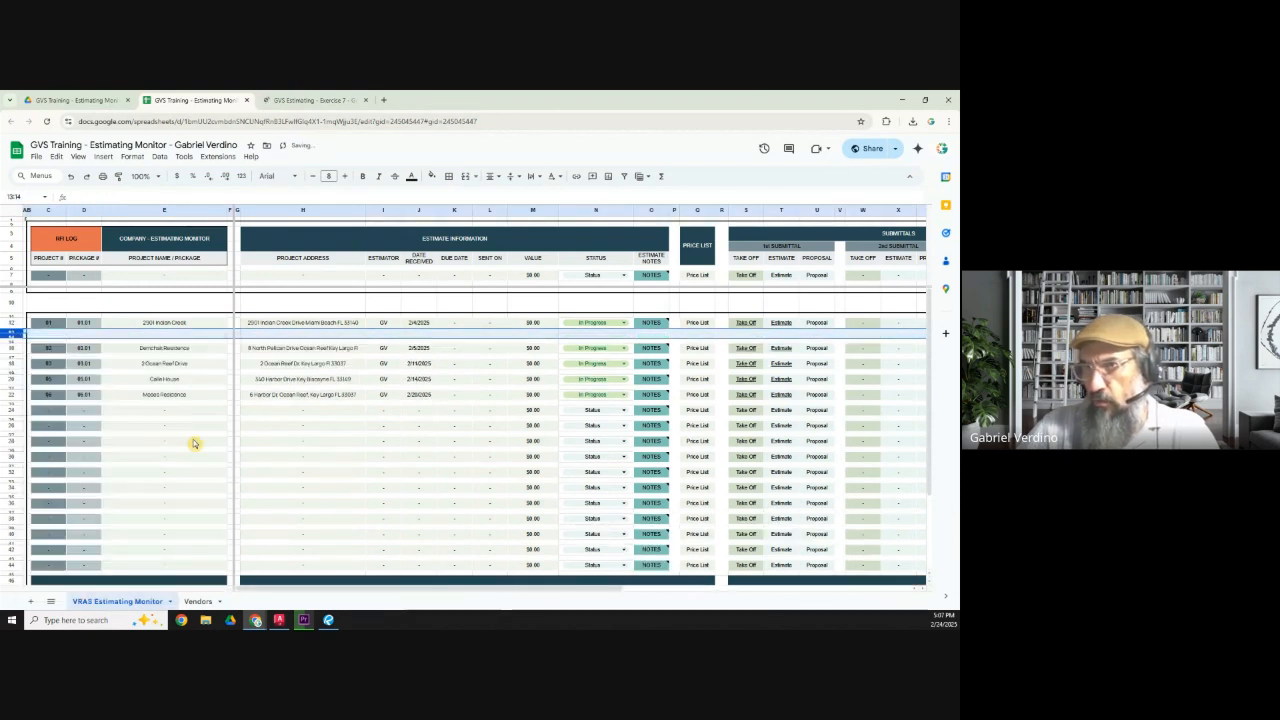
left_click(12, 410)
left_click_drag(12, 410, 22, 337)
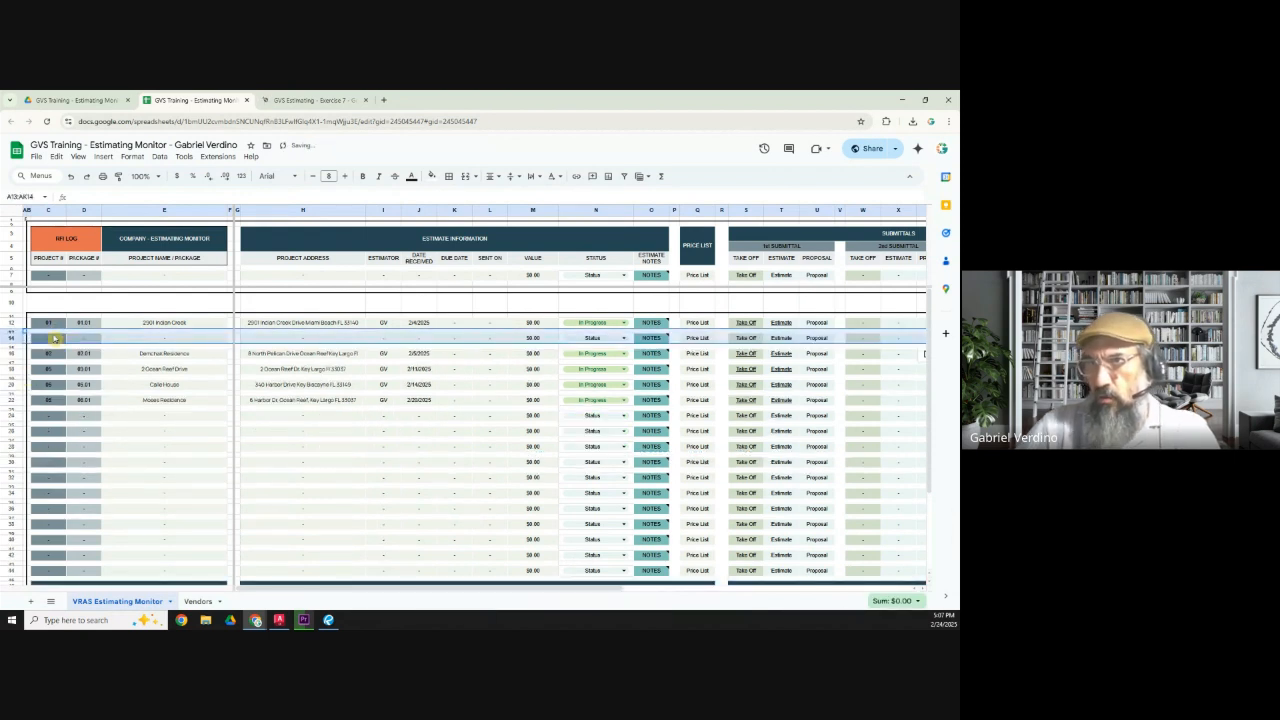
Merge the project number cells C12:C14 so project 01 spans its original row and the new package row.
left_click(55, 338)
left_click(50, 323)
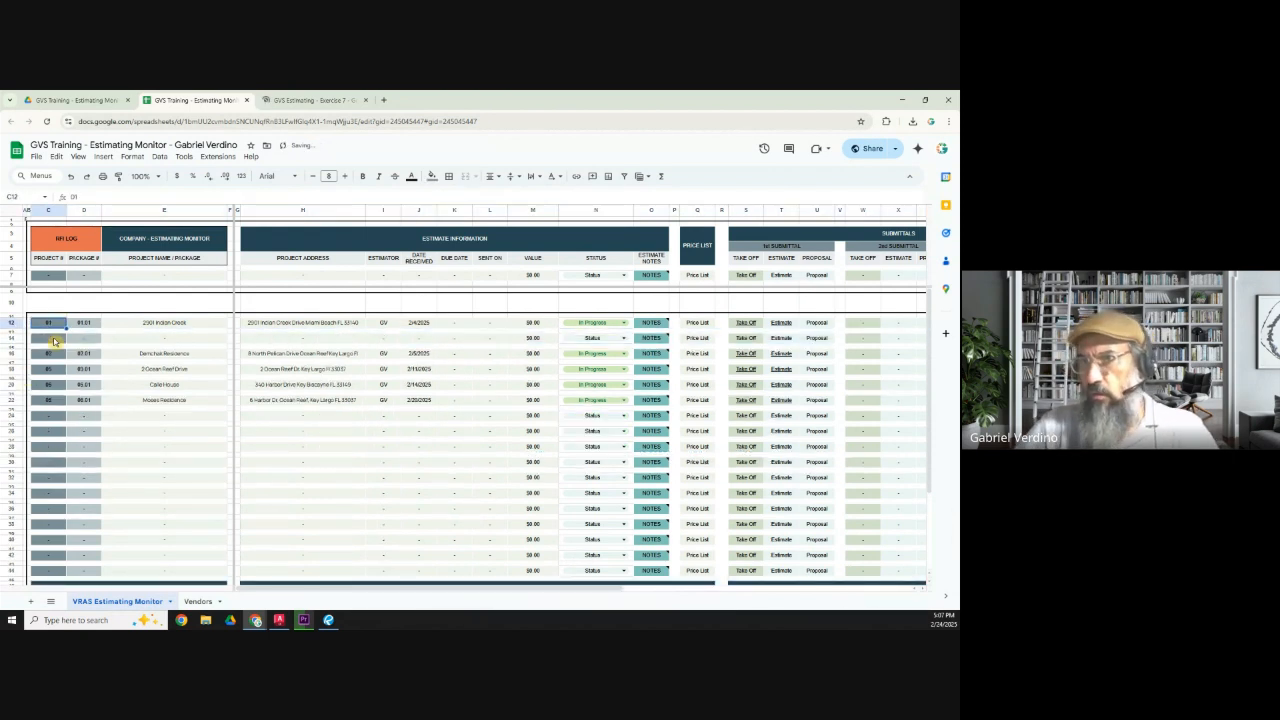
left_click_drag(54, 341, 54, 340)
left_click(465, 177)
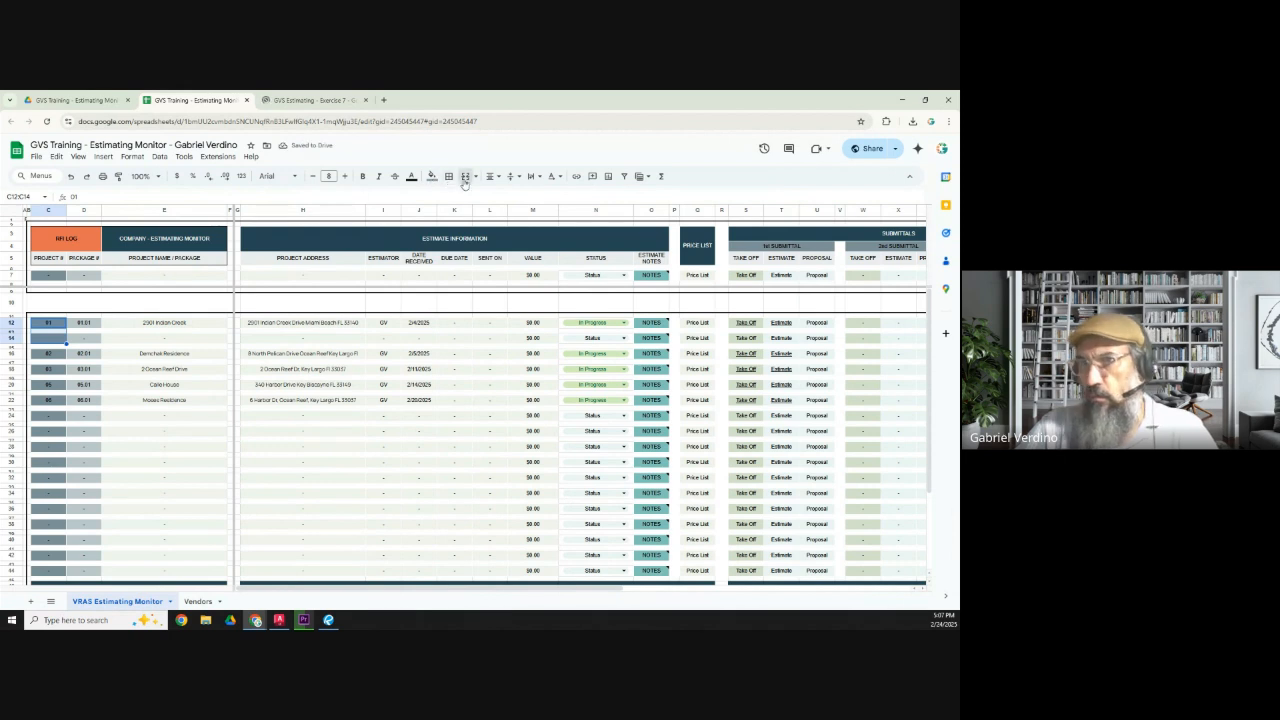
Delete the spacer row between the two 2901 Indian Creek rows and number the new package 01.02.
left_click(90, 337)
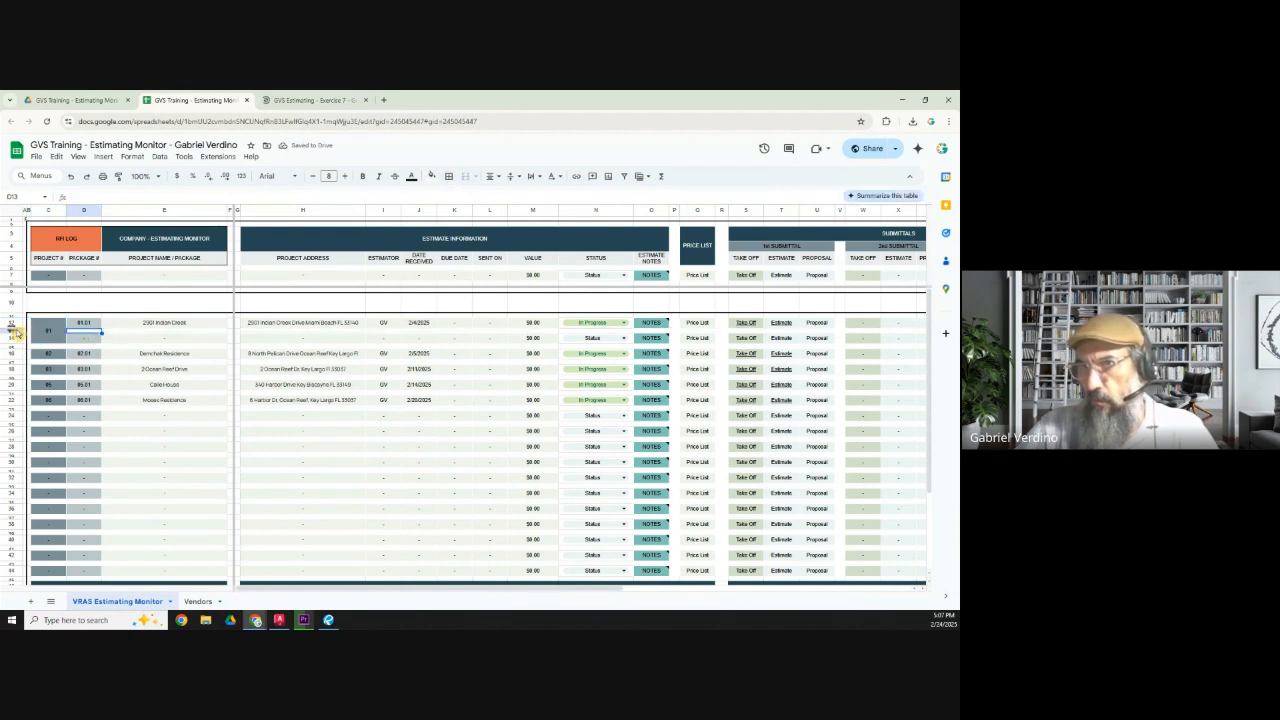
left_click(13, 336)
right_click(14, 336)
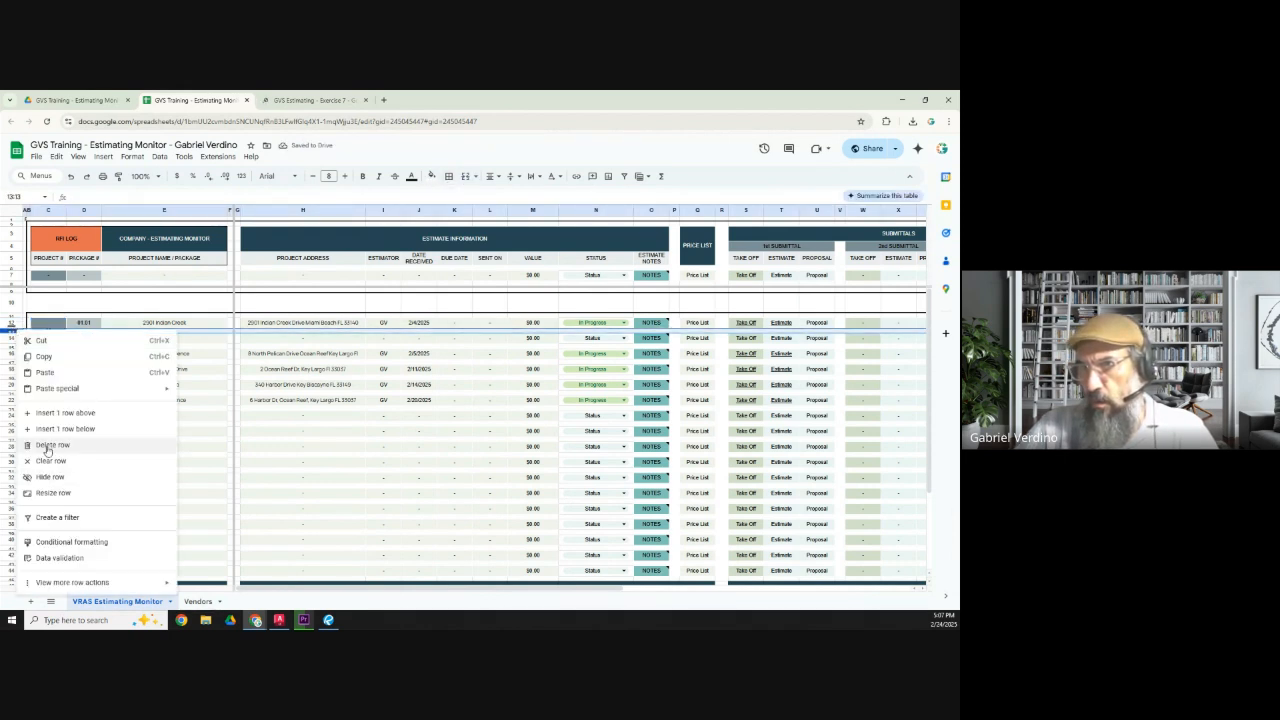
left_click(47, 447)
left_click(85, 337)
type("01.02")
Merge the project name, project address and estimator cells across rows 12 and 13 for the 2901 Indian Creek project.
left_click(170, 336)
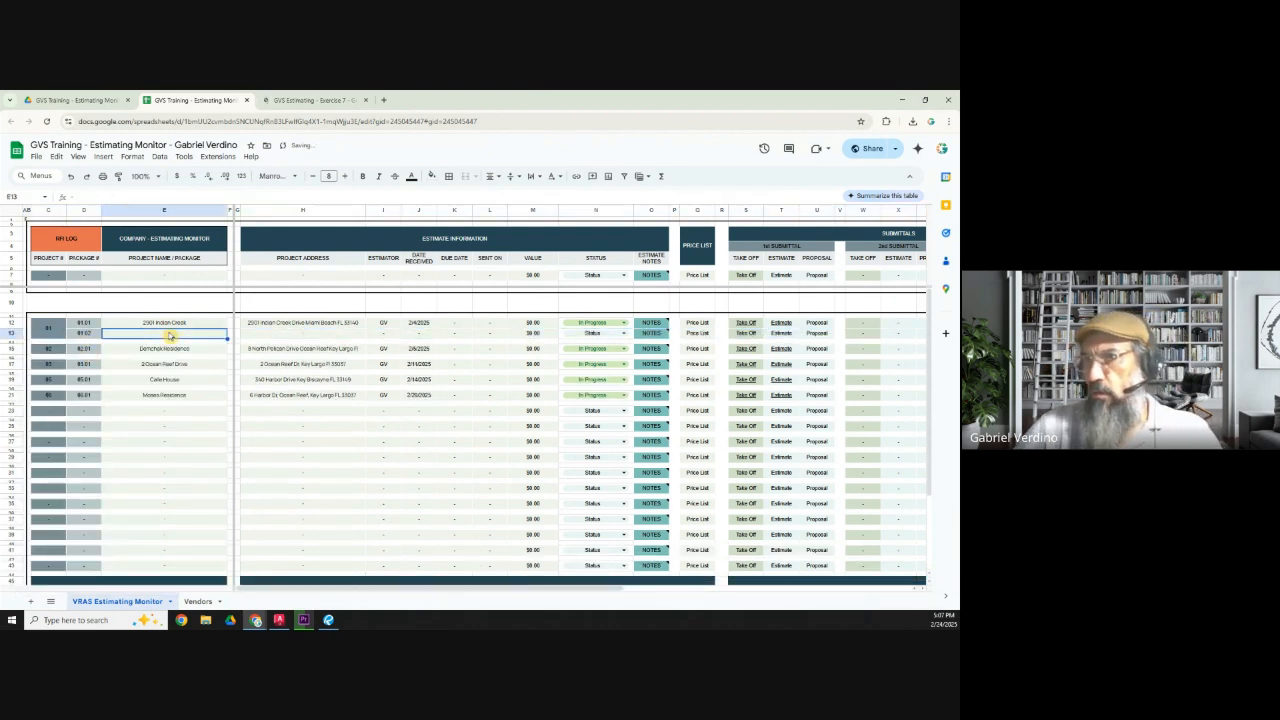
left_click_drag(179, 325, 182, 335)
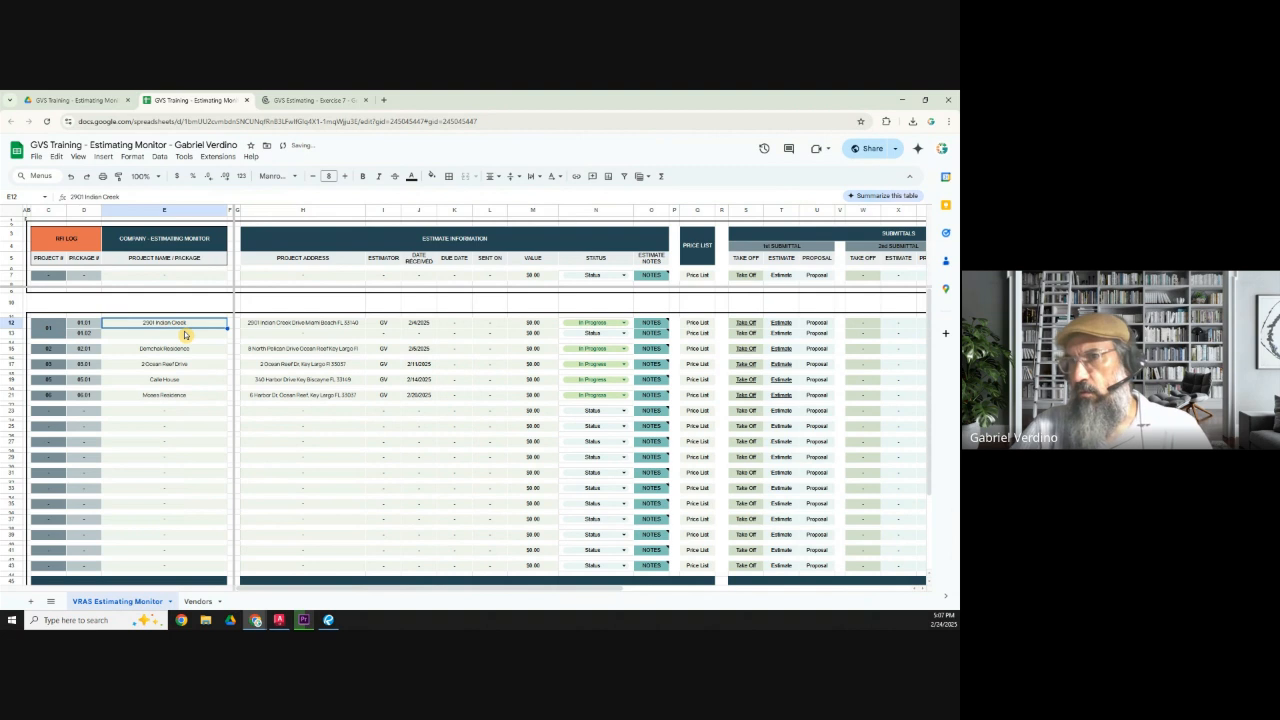
left_click(465, 176)
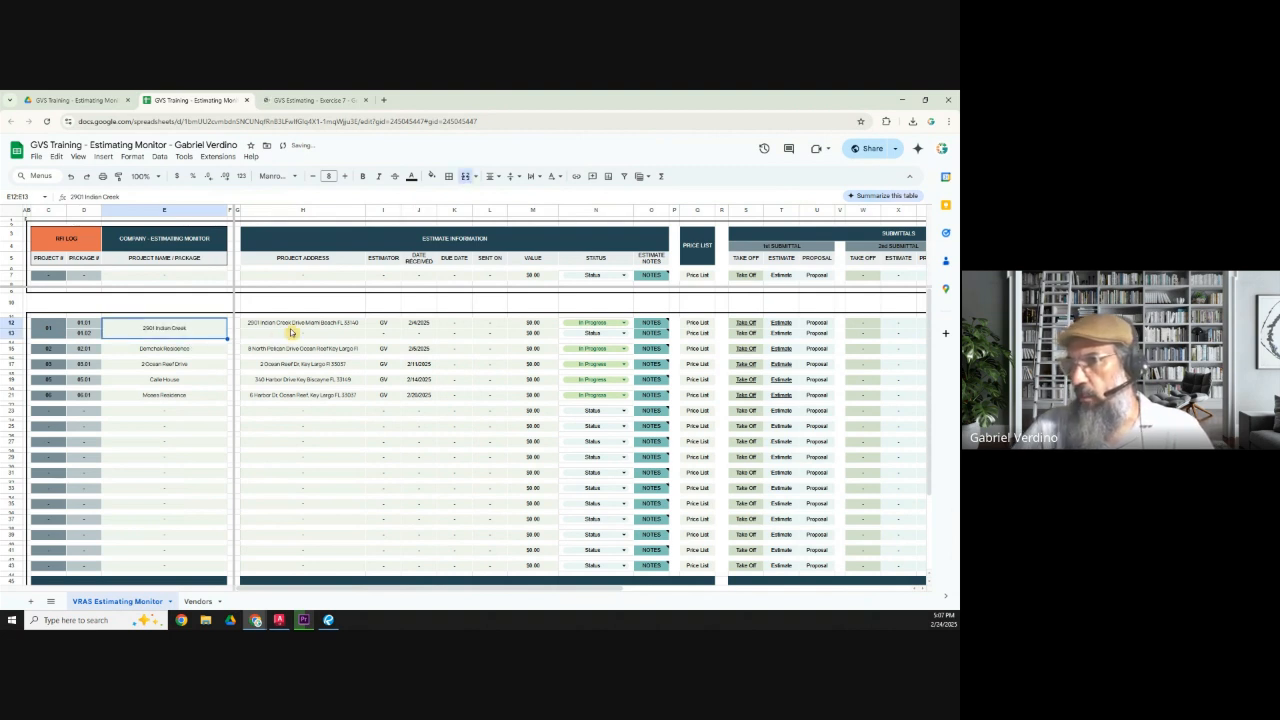
left_click(292, 336)
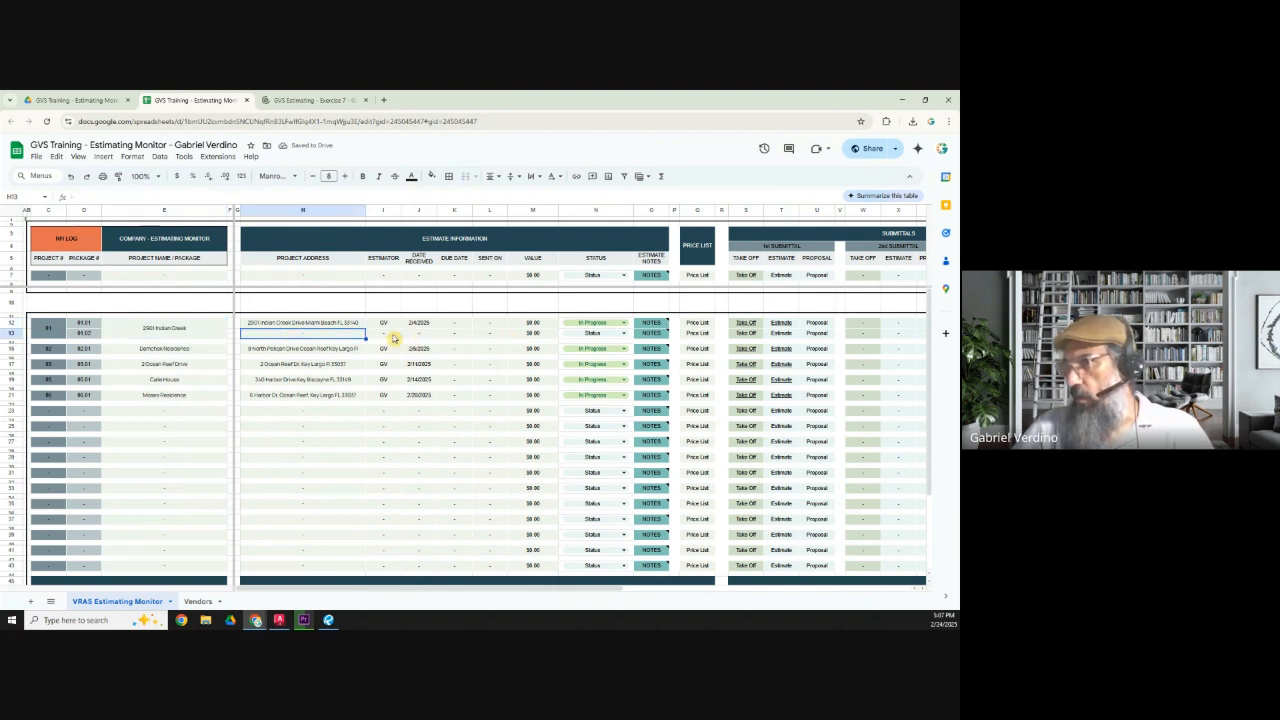
left_click_drag(349, 337, 349, 324)
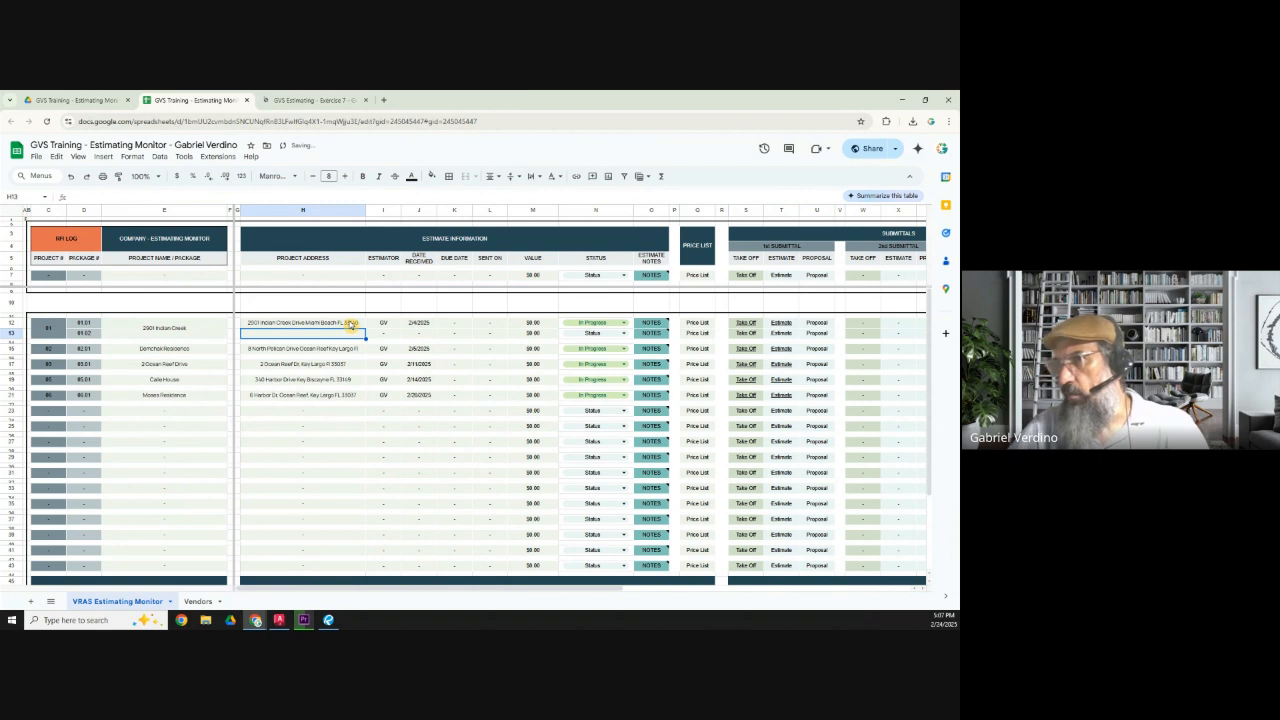
left_click(465, 176)
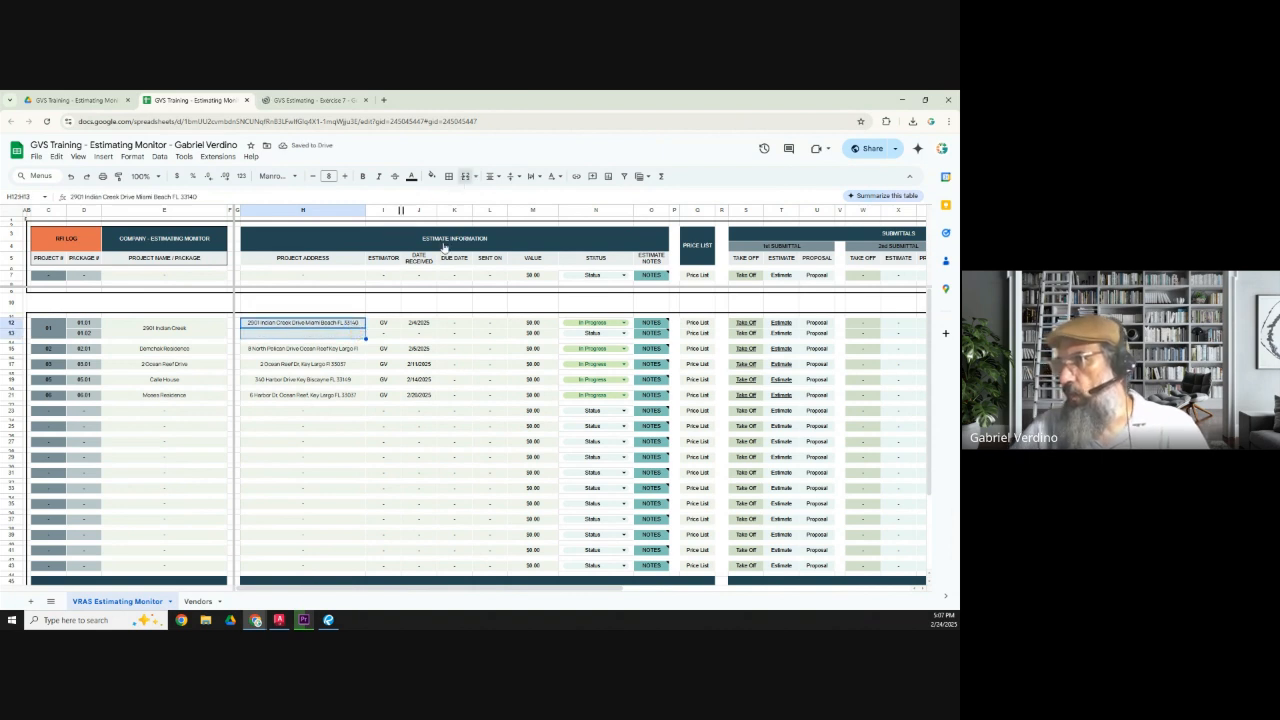
left_click(390, 331)
left_click_drag(392, 330, 391, 323)
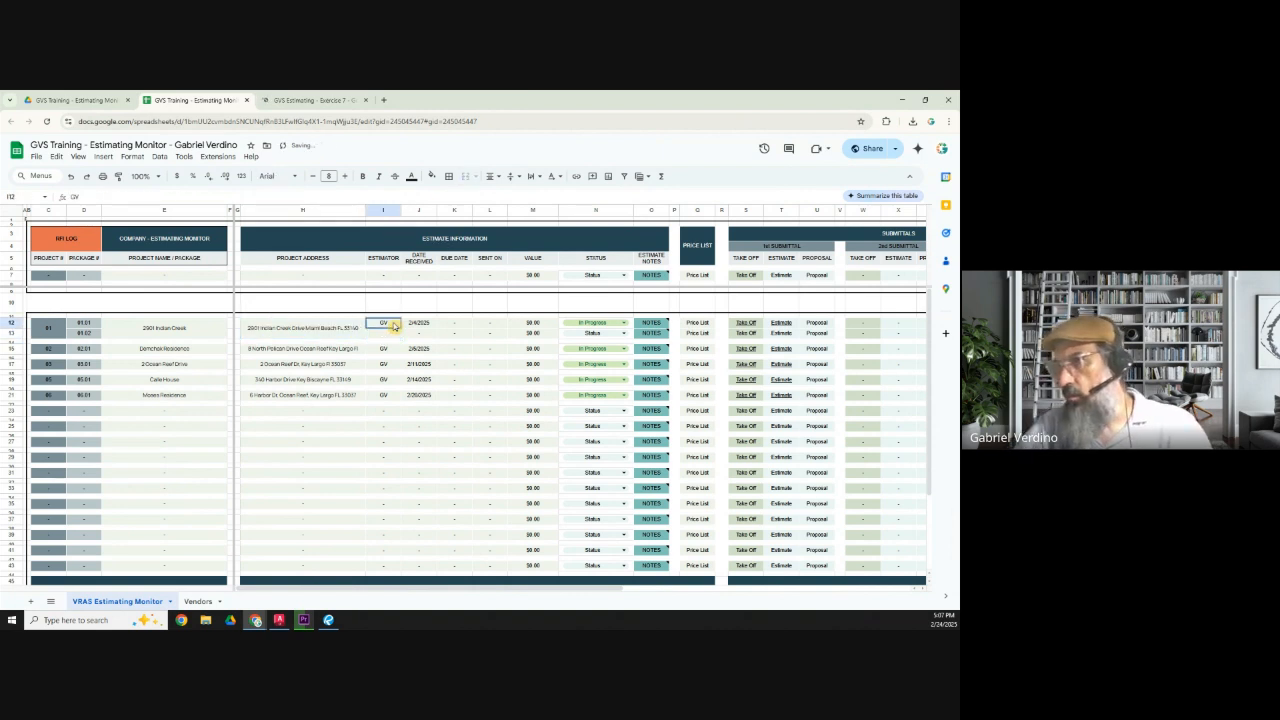
left_click(464, 180)
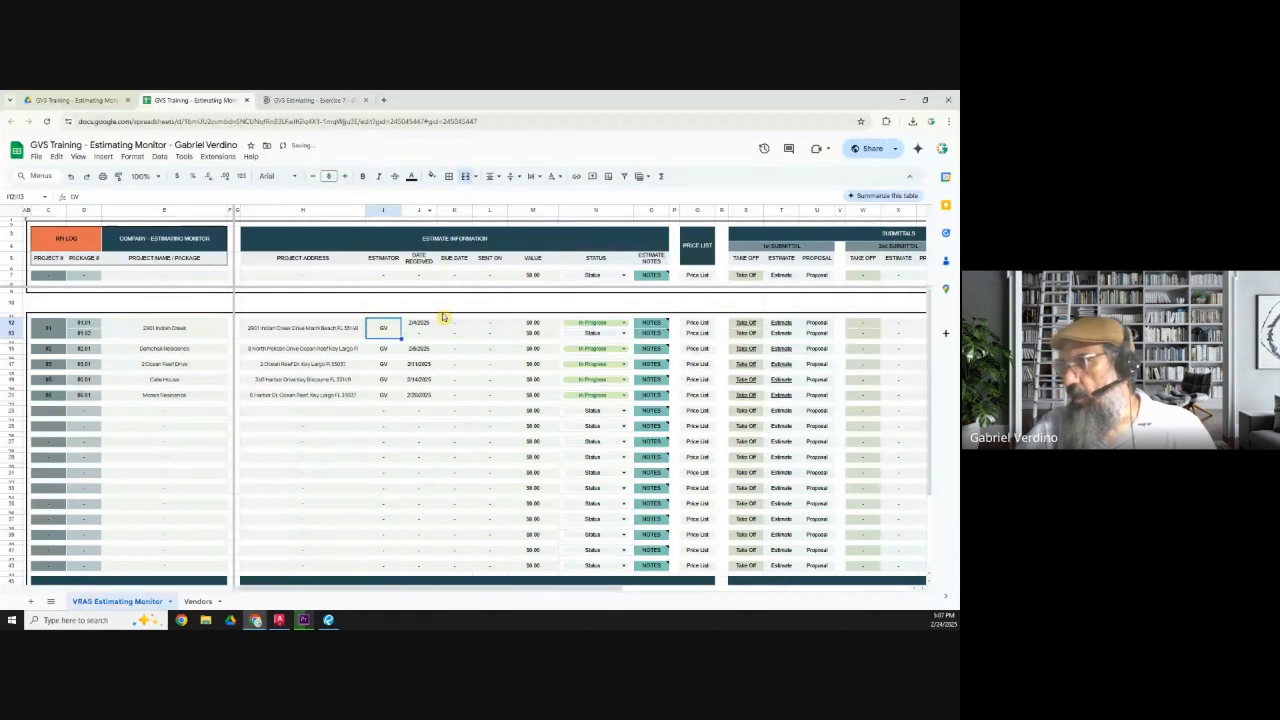
Set package 01.02's date received to 02/24/2025 and its status to In Progress.
left_click(428, 336)
type("02/24/2025")
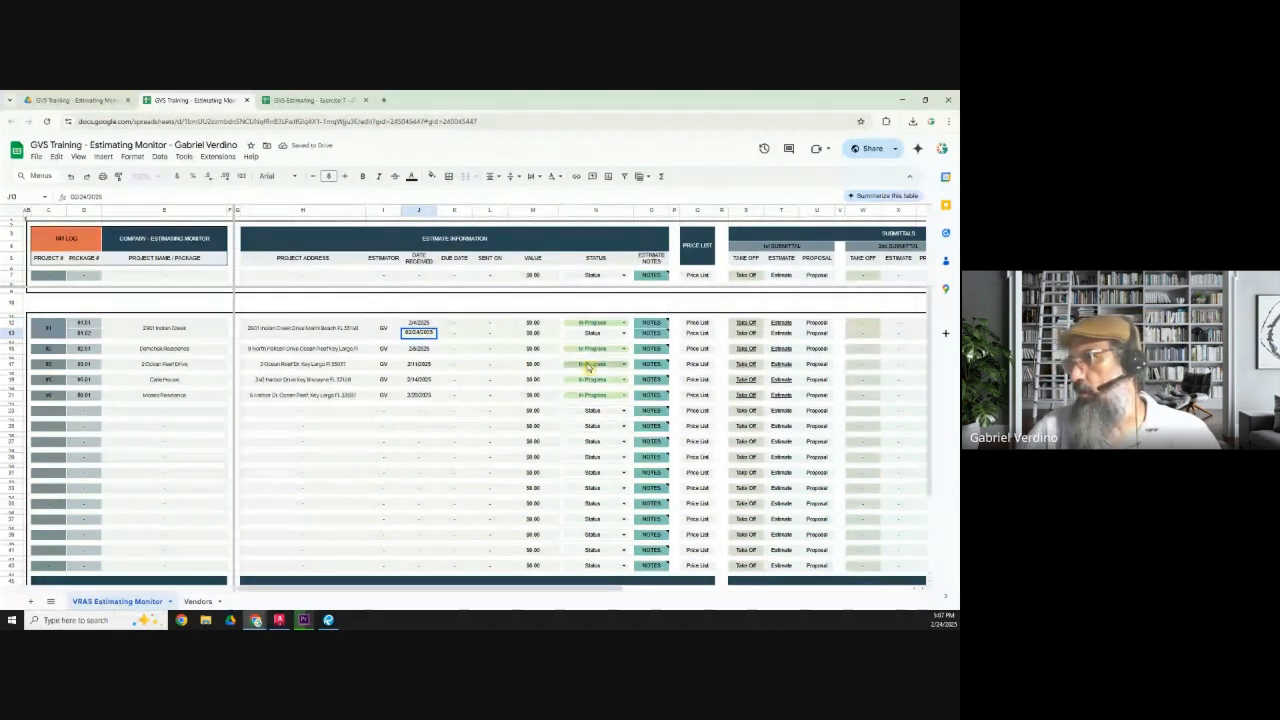
key("Tab")
left_click(592, 335)
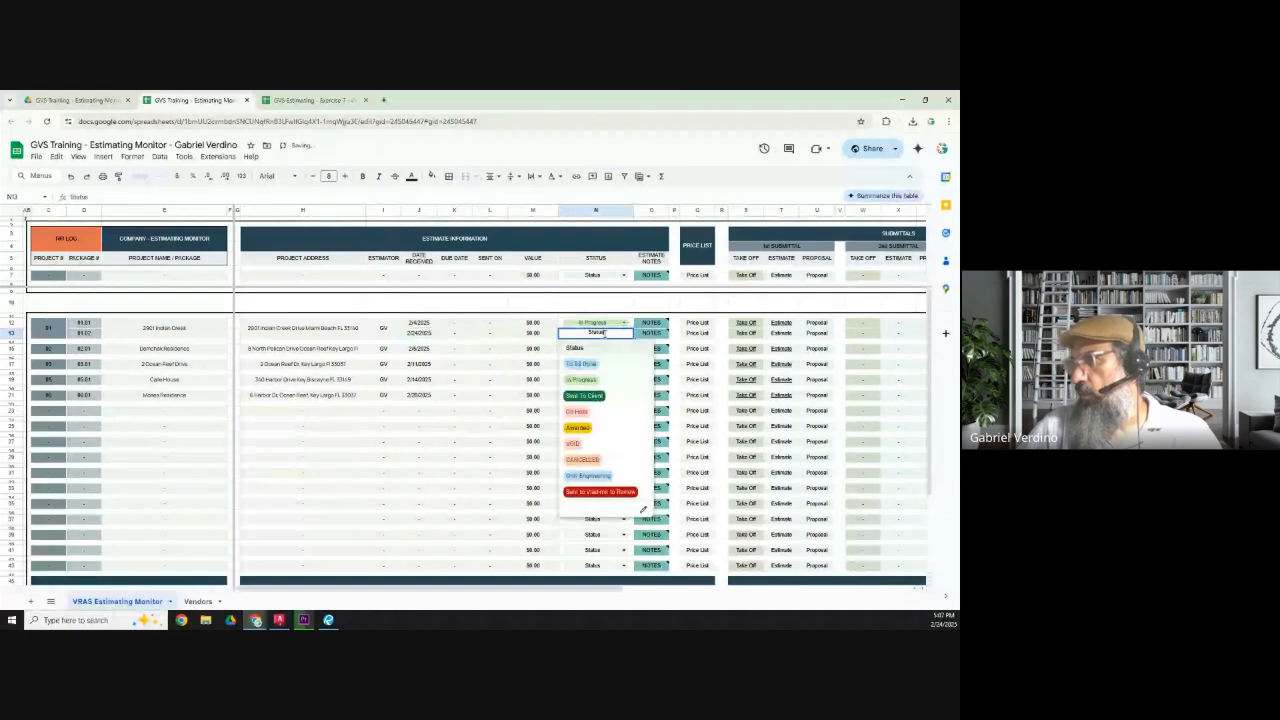
left_click(596, 344)
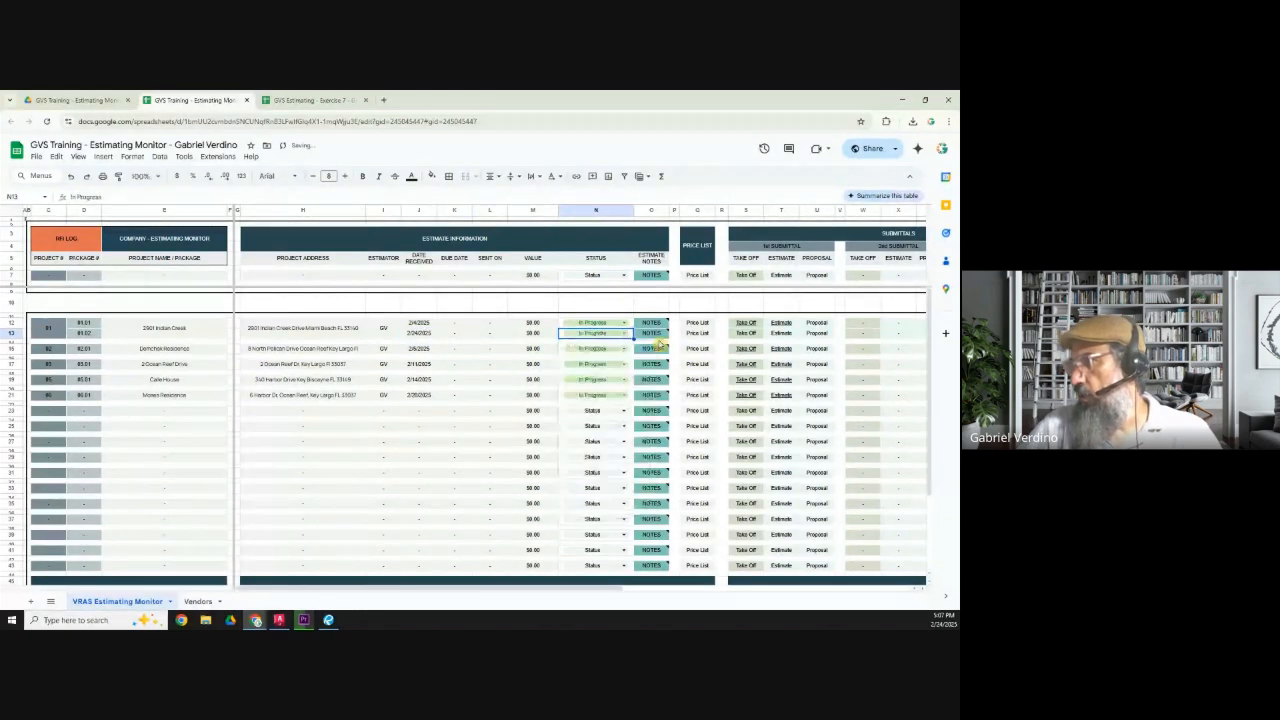
Open the Exercise #7 folder under GVS Training - Exercises in Drive and copy the link to the GVS Estimating - Exercise 7 spreadsheet.
left_click(745, 334)
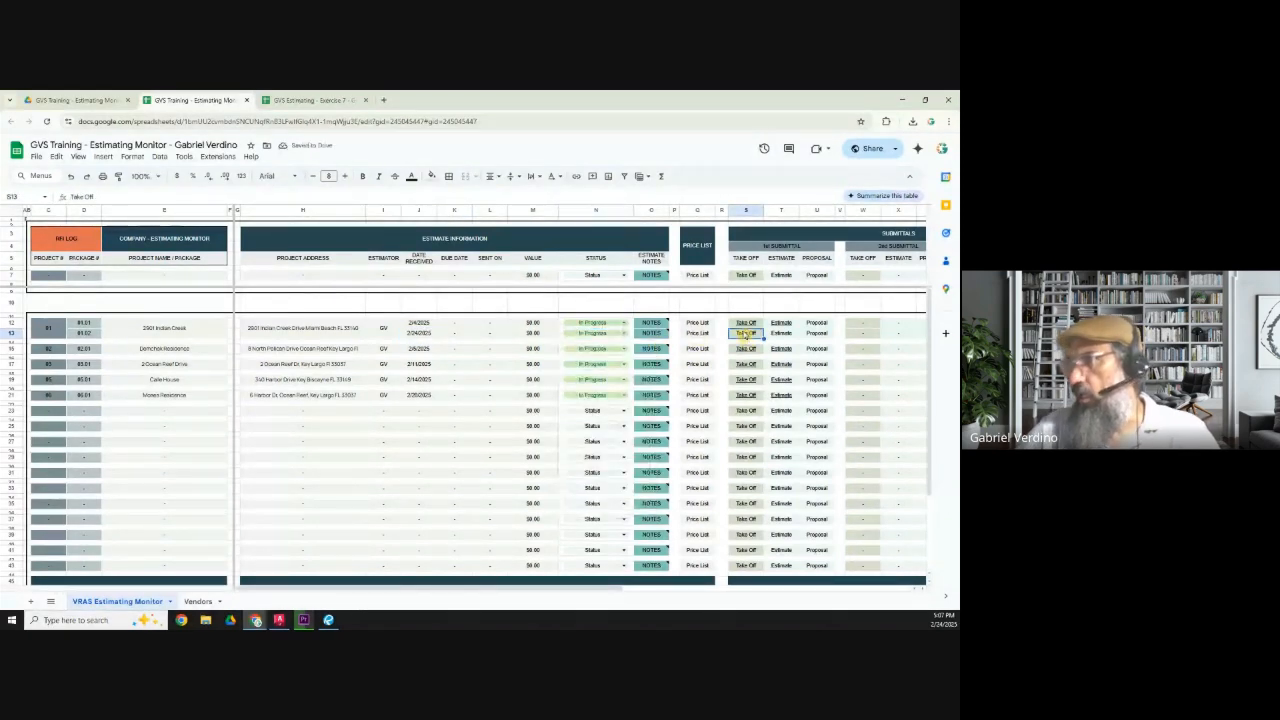
left_click(104, 99)
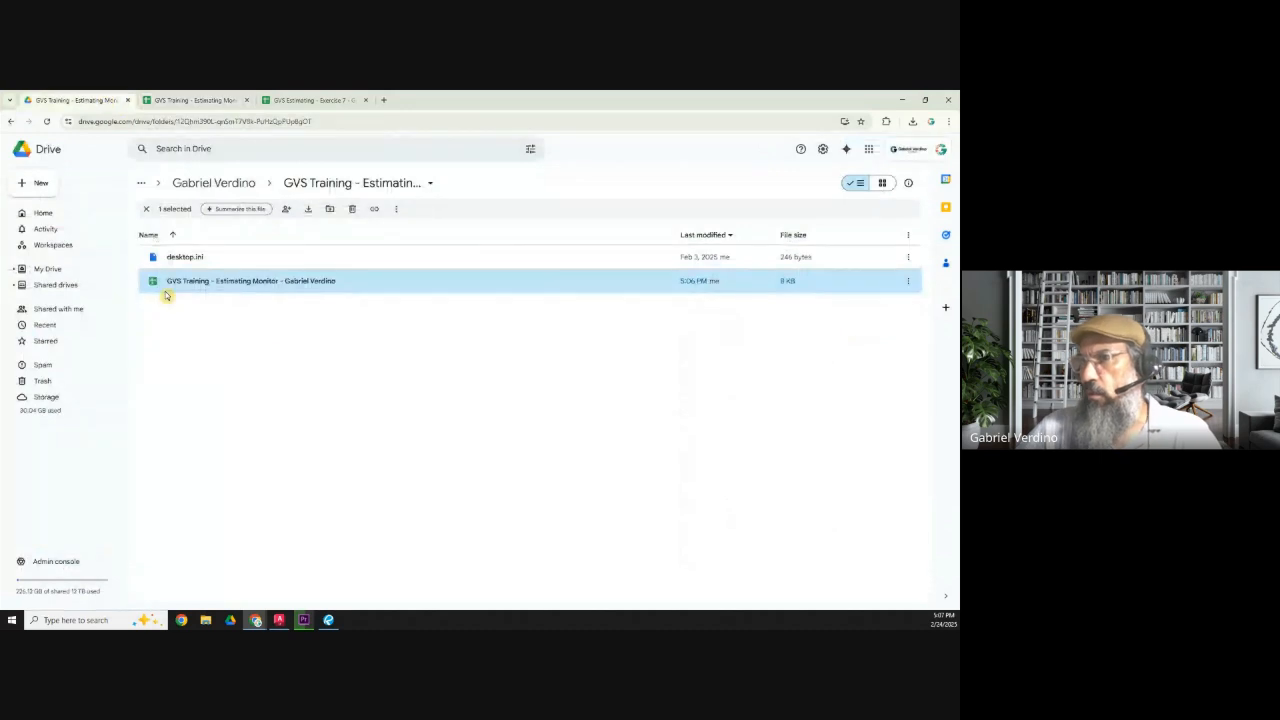
left_click(11, 122)
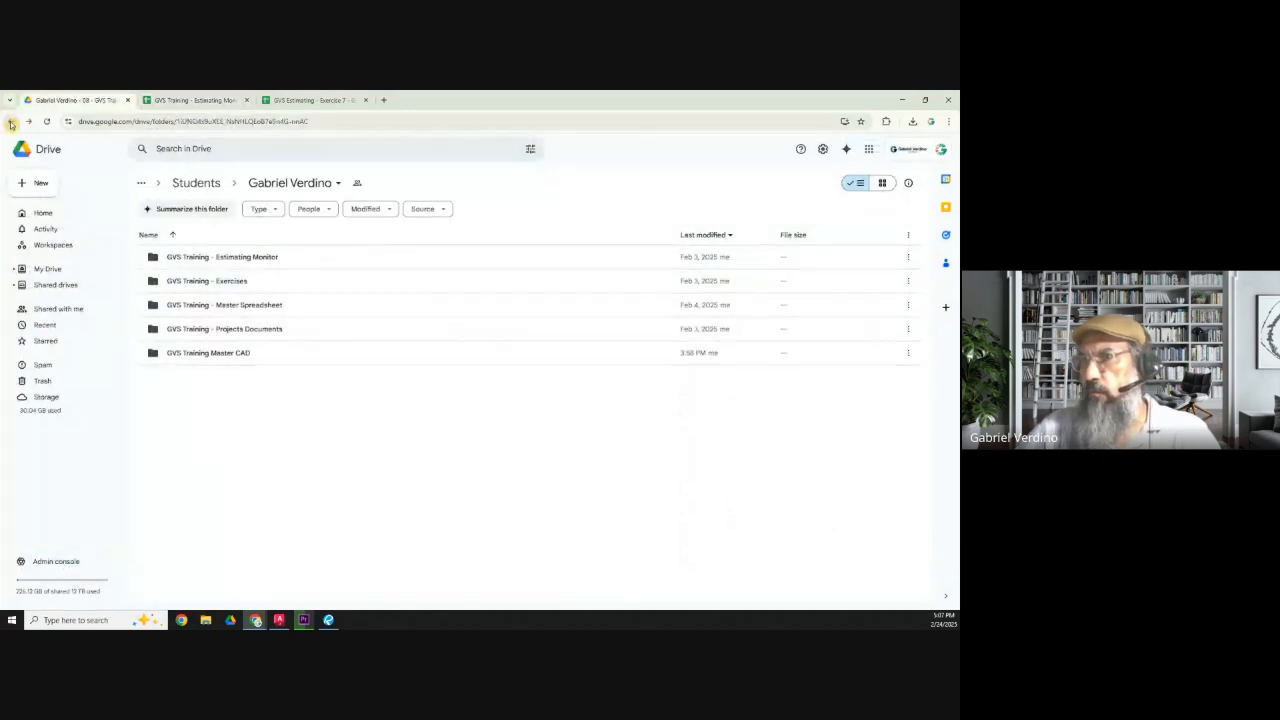
double_click(245, 281)
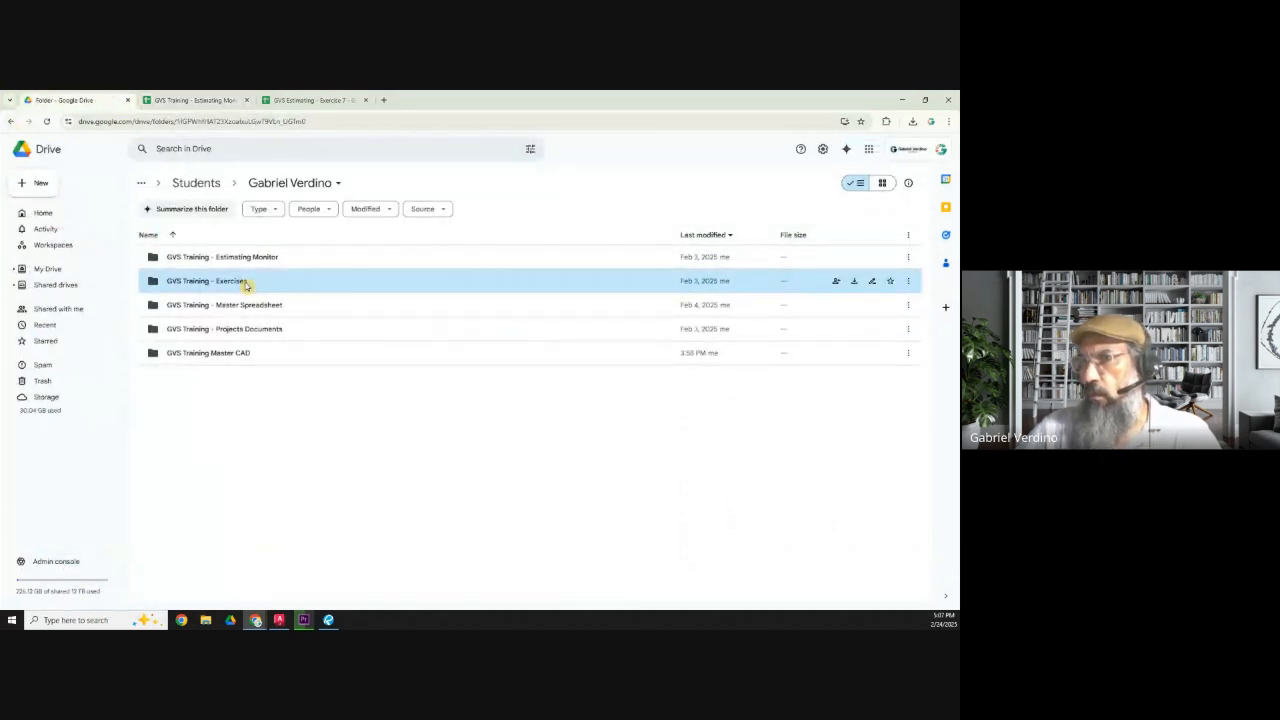
double_click(216, 405)
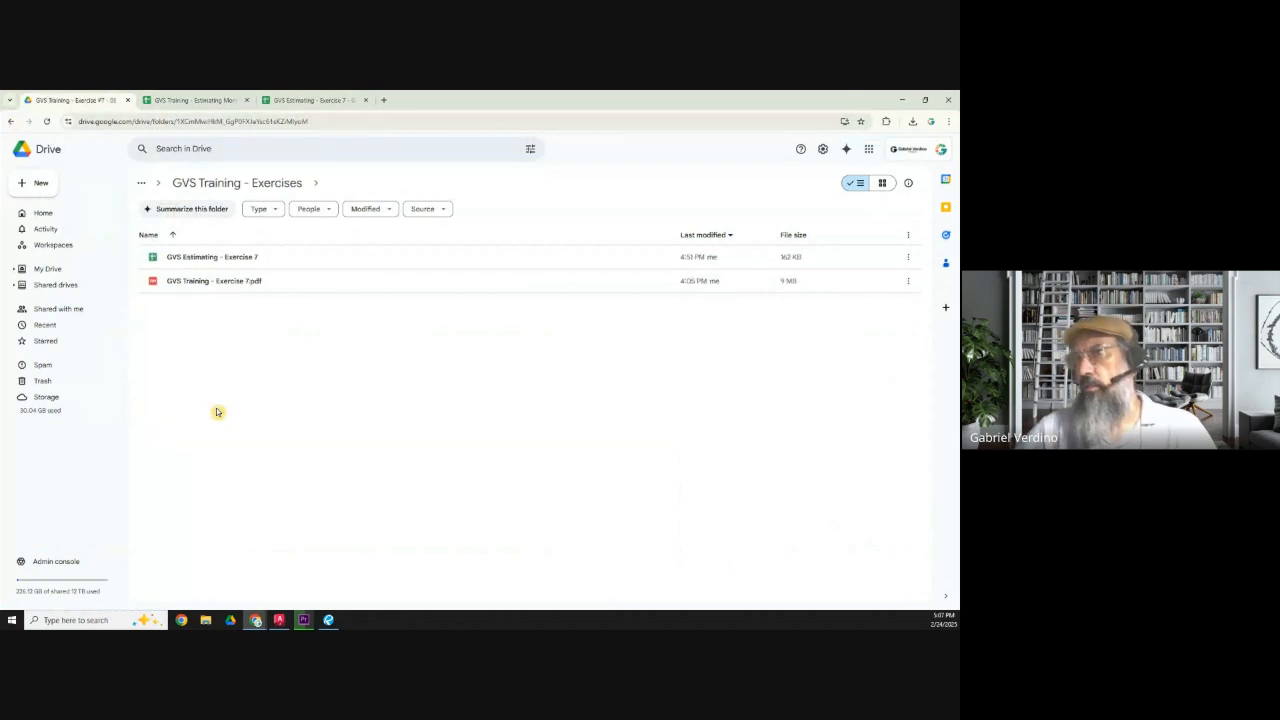
right_click(240, 258)
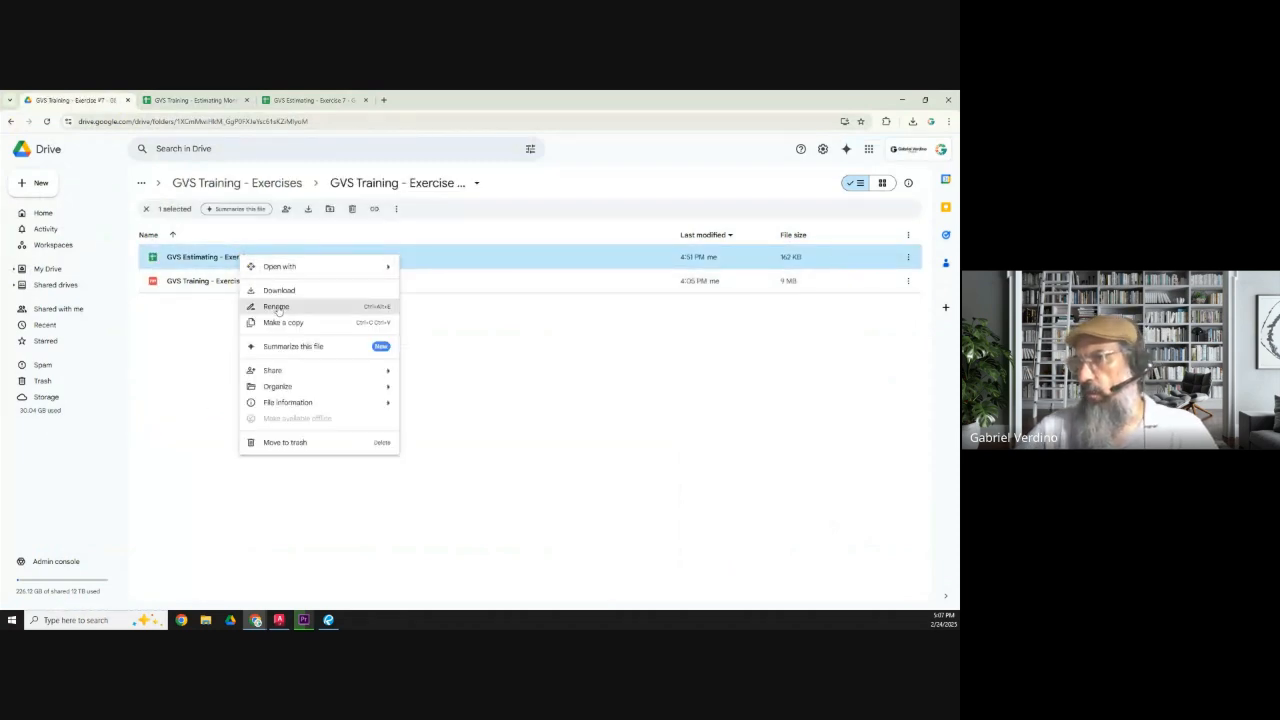
mouse_move(357, 371)
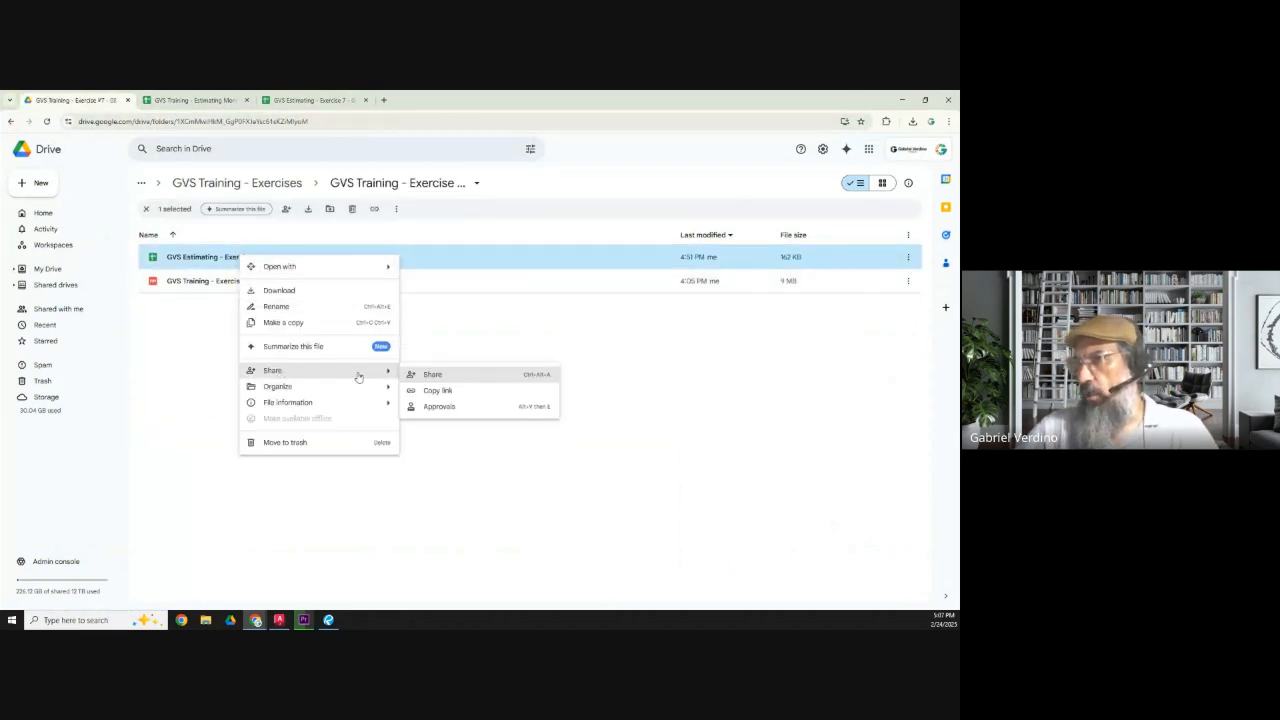
left_click(431, 393)
Hyperlink package 01.02's first-submittal Estimate cell in the Estimating Monitor to the copied spreadsheet link.
key("ctrl+Tab")
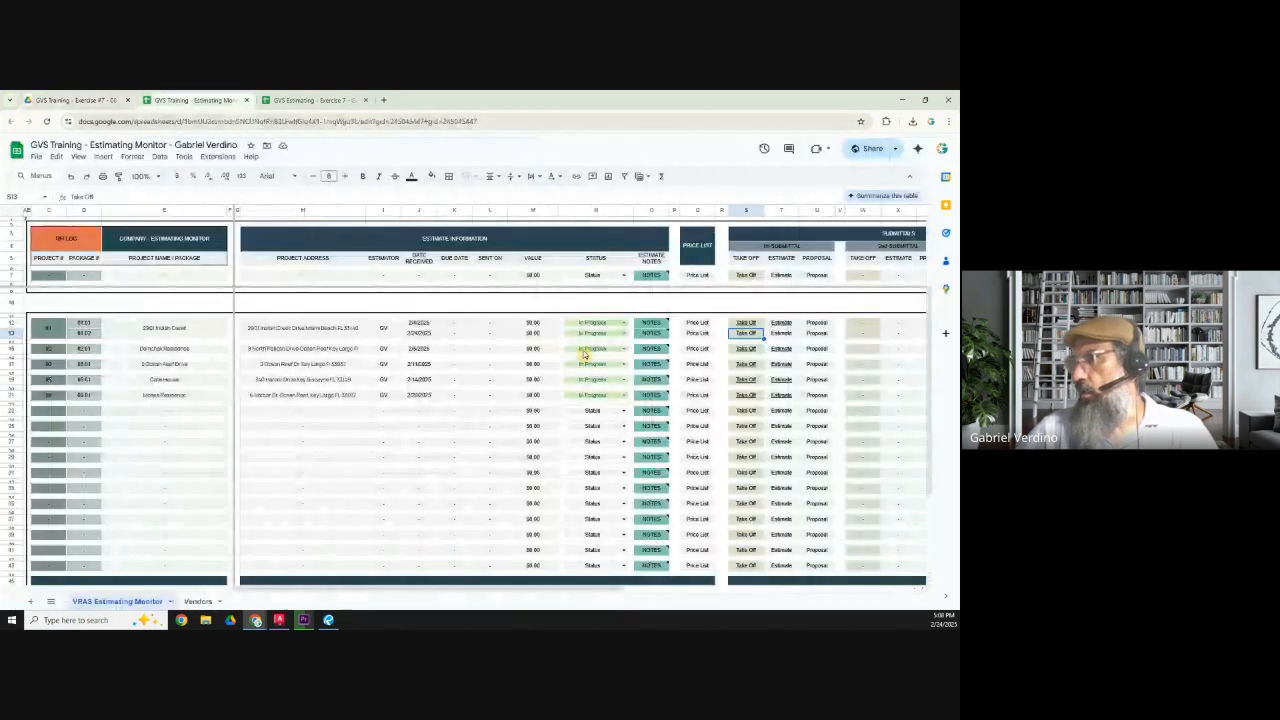
left_click(789, 335)
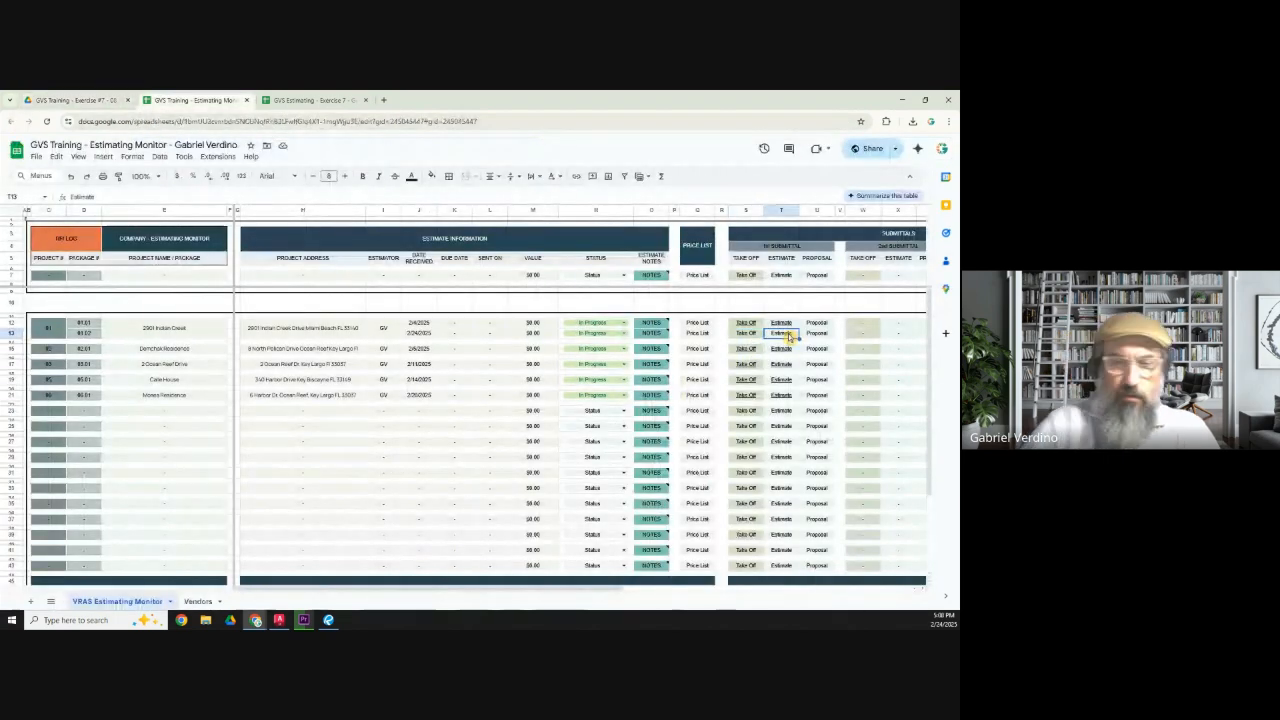
key("ctrl+k")
key("ctrl+v")
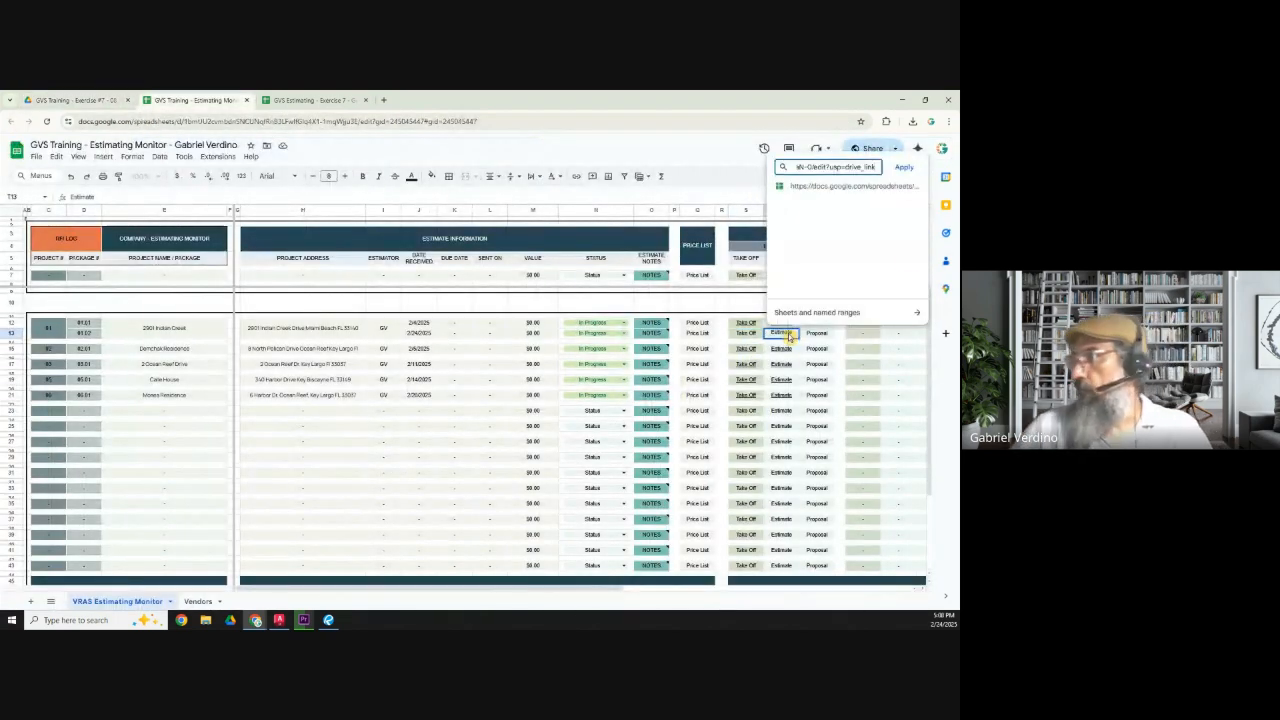
left_click(903, 167)
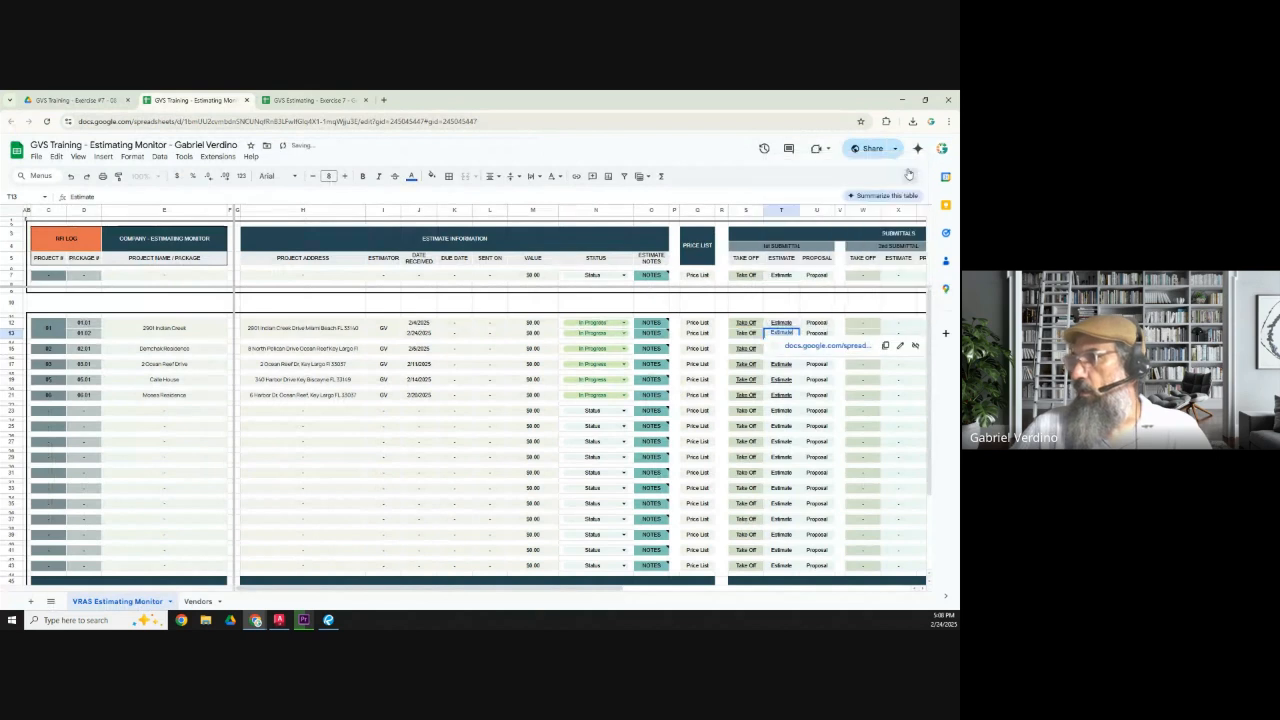
Return to the Exercise #7 folder in Drive and copy the link to GVS Training - Exercise 7.pdf.
left_click(70, 100)
right_click(245, 283)
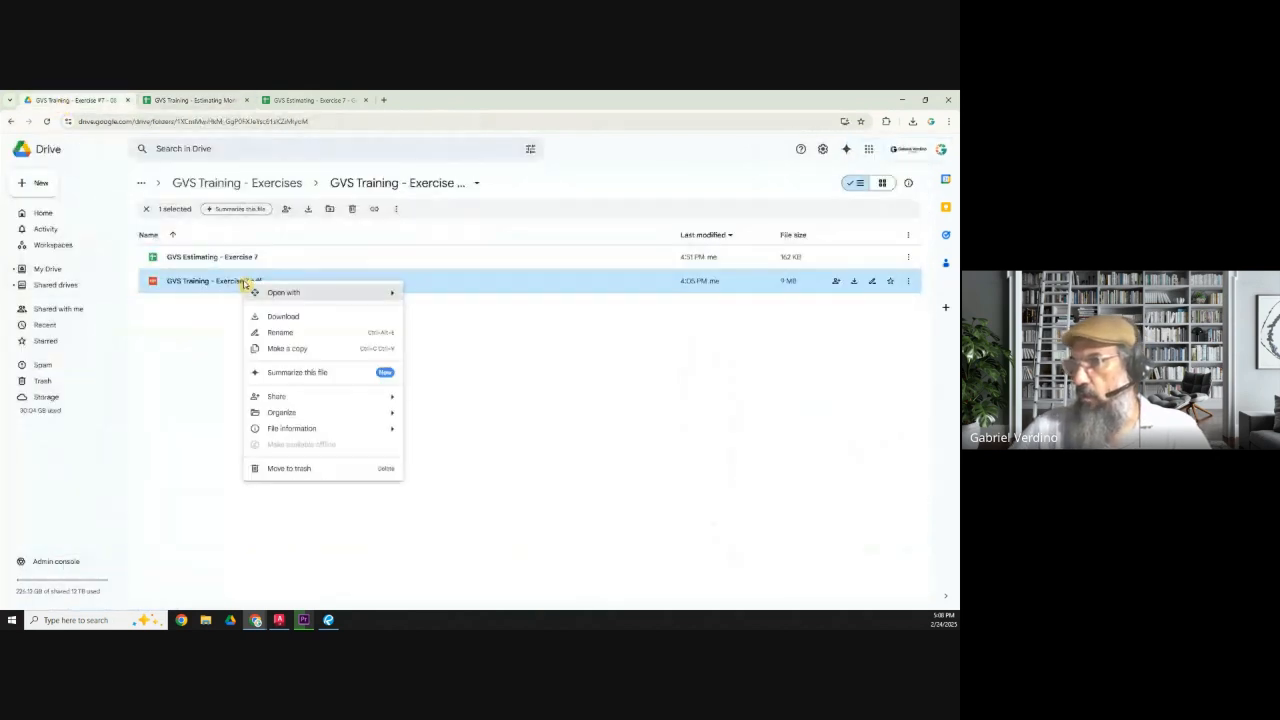
mouse_move(300, 396)
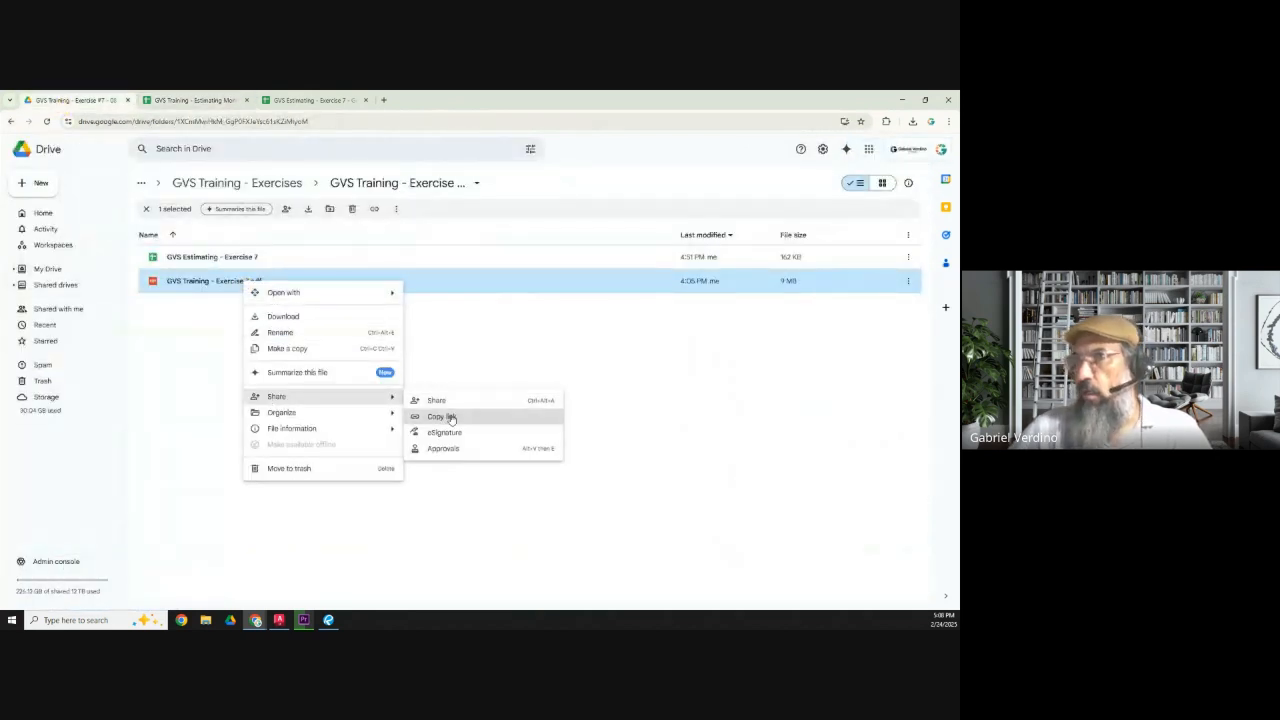
left_click(452, 416)
Hyperlink package 01.02's first-submittal Take Off cell in the Estimating Monitor to the copied PDF link.
left_click(200, 100)
left_click(747, 332)
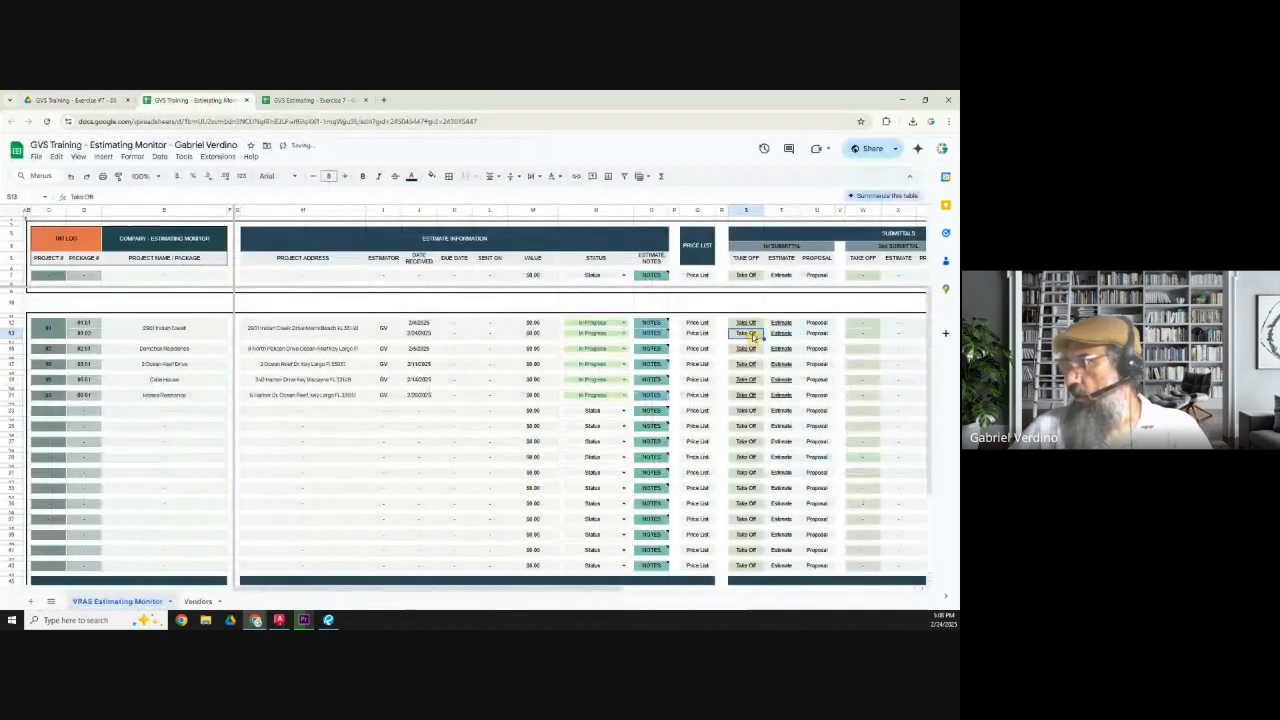
key("ctrl+k")
key("ctrl+v")
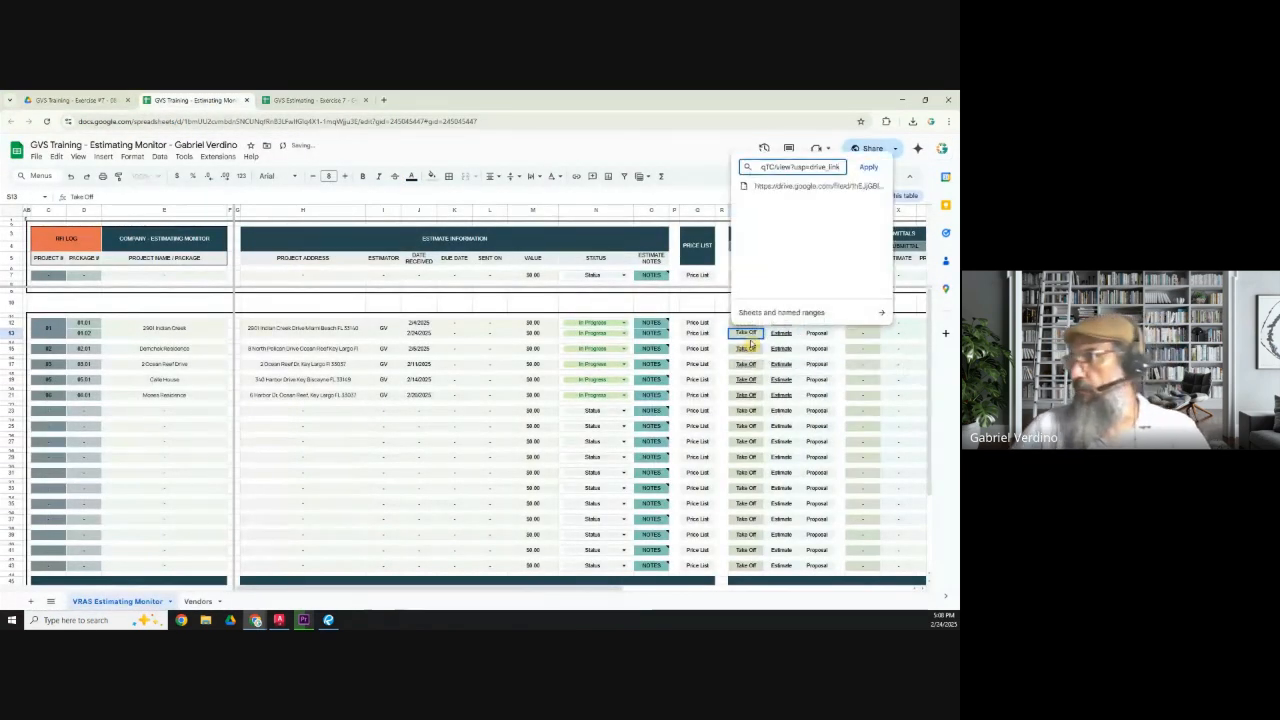
left_click(869, 167)
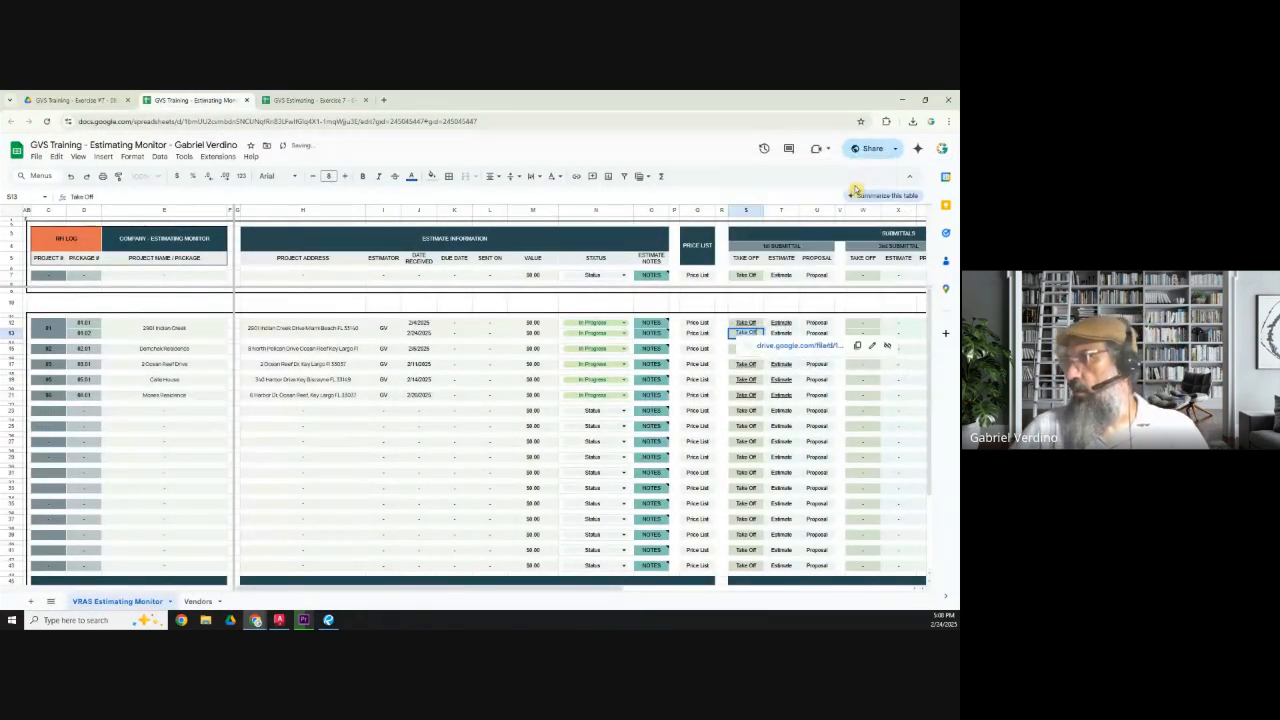
left_click(454, 364)
Close the Estimating Monitor spreadsheet and switch to the Exercise 7 drawings in Revu.
left_click(88, 333)
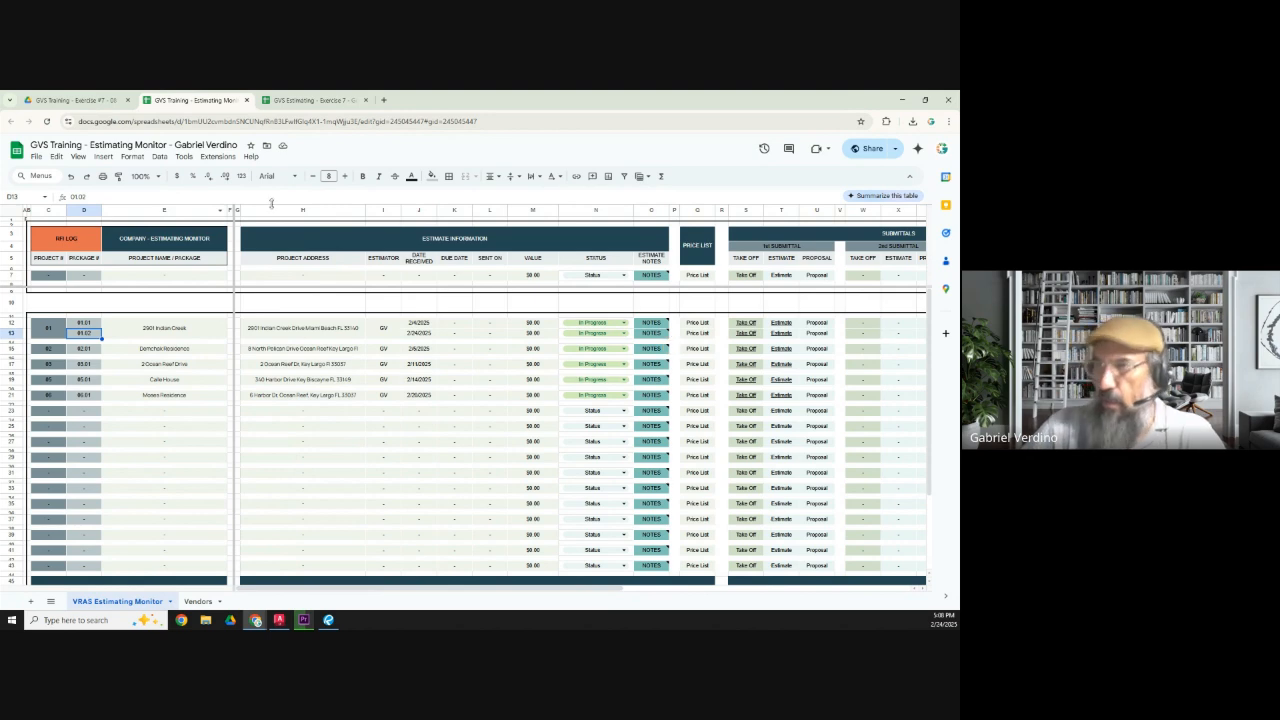
left_click(246, 101)
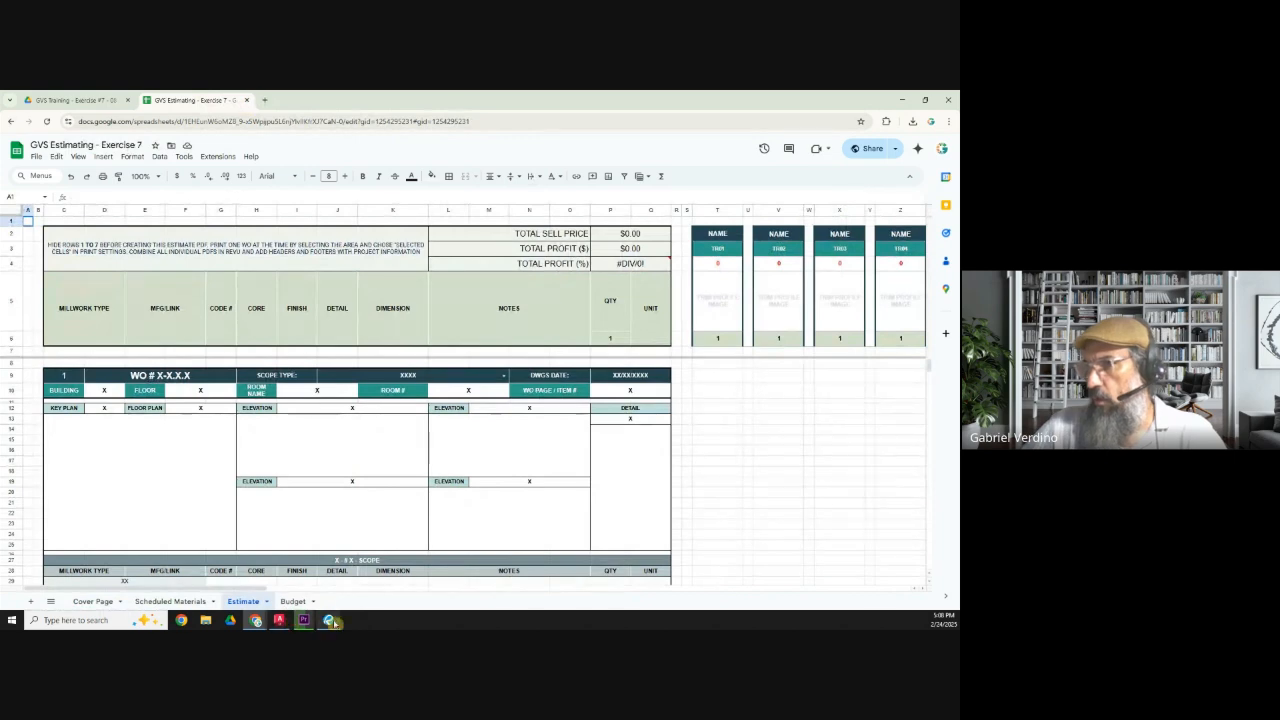
left_click(333, 622)
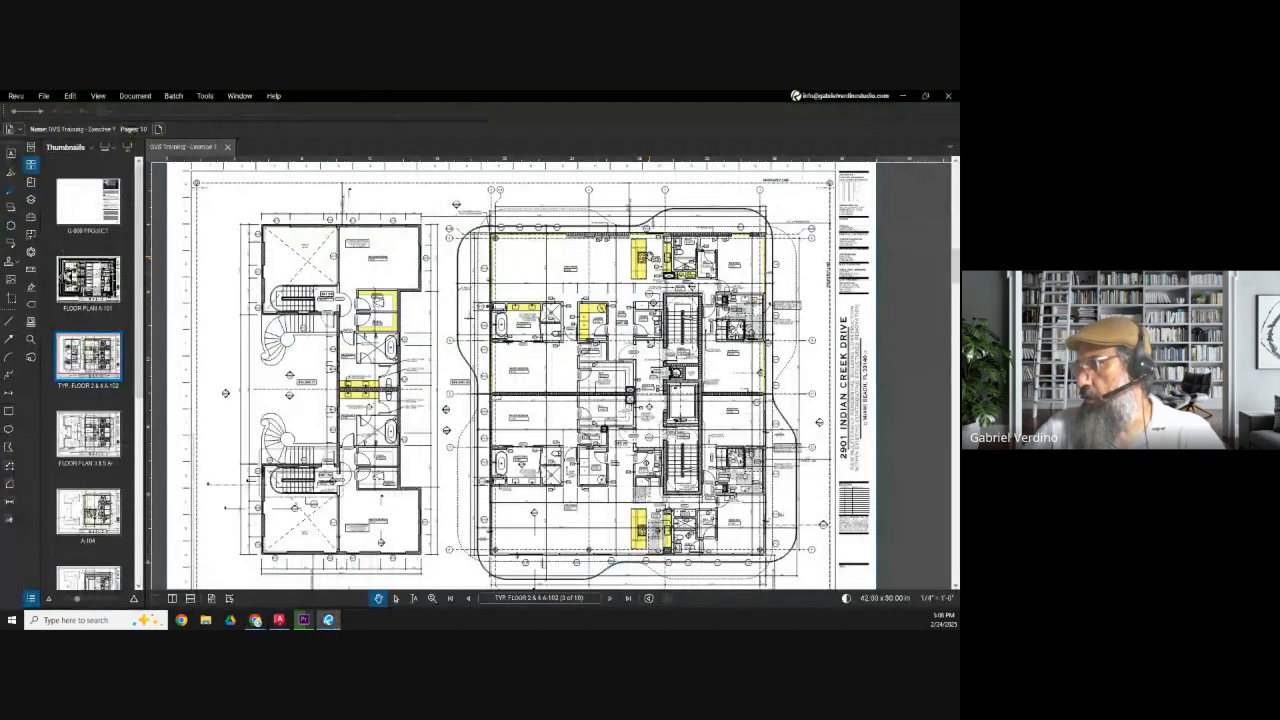
Examine the highlighted kitchen millwork of Unit 3B on floor plan A-102.
scroll(660, 265, "up", 2)
left_click_drag(636, 280, 409, 288)
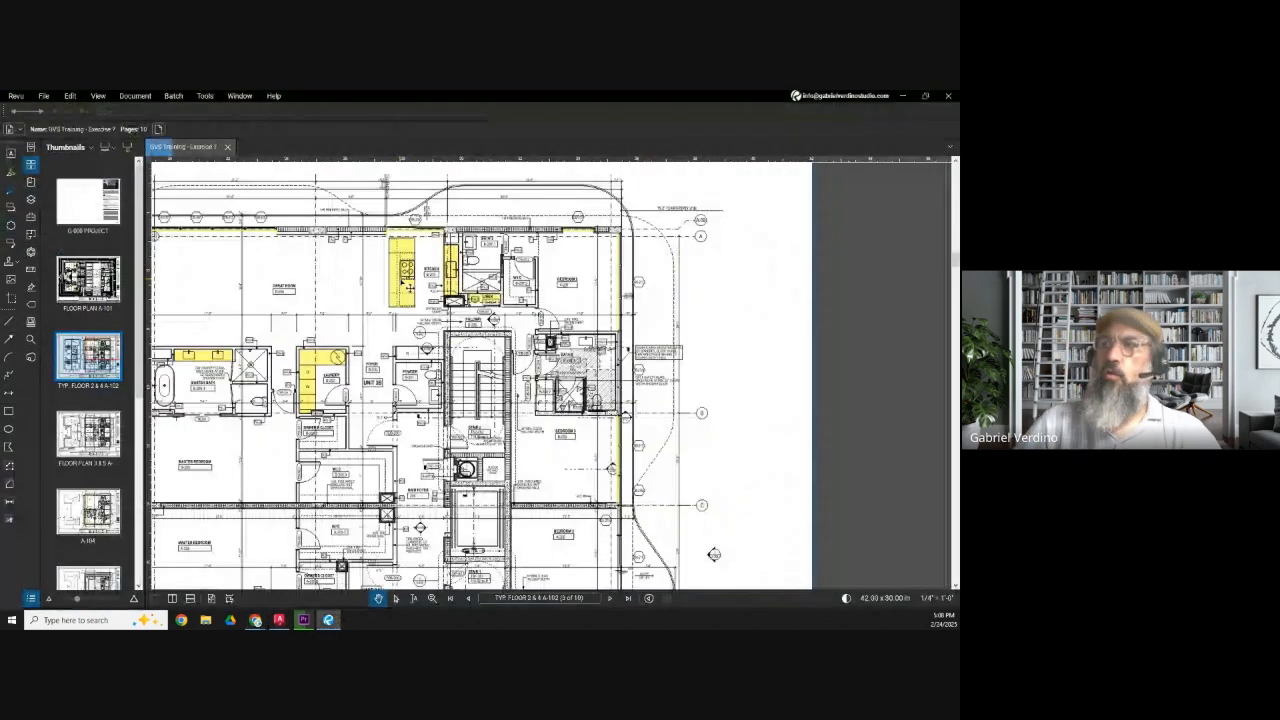
scroll(409, 288, "up", 2)
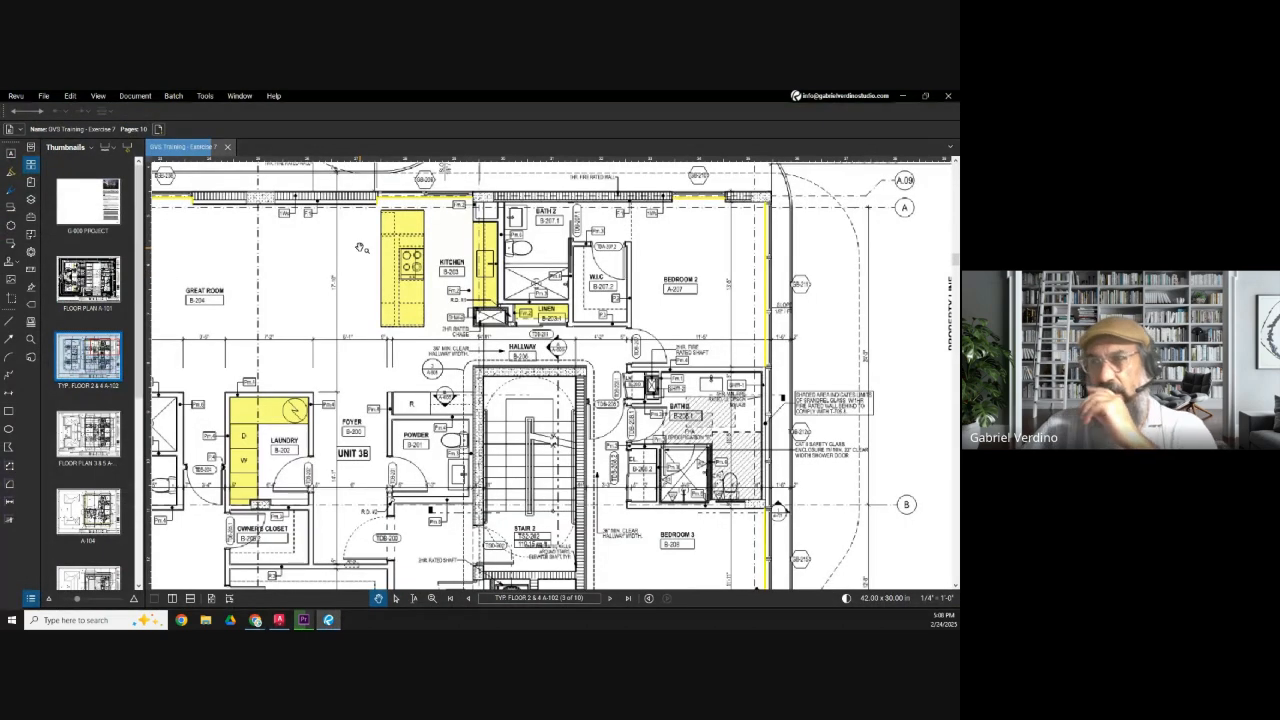
left_click_drag(360, 247, 370, 278)
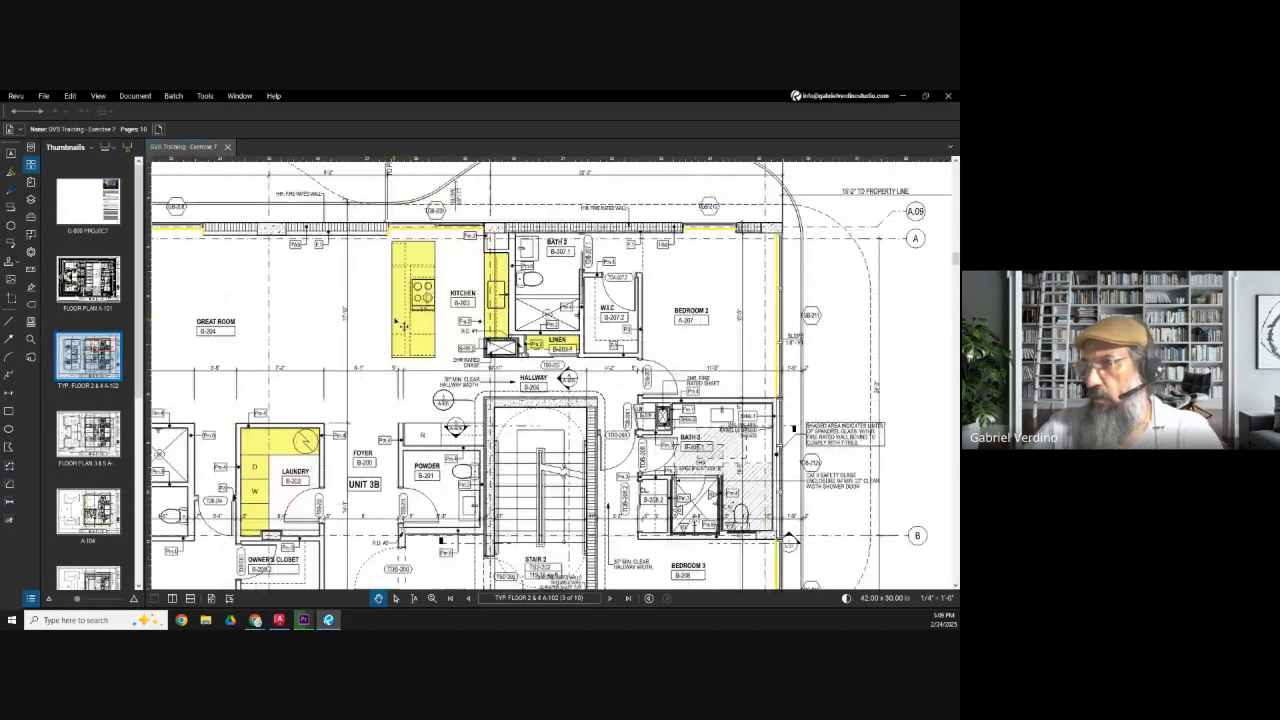
Switch from the A-102 floor plan to the GVS Estimating - Exercise 7 spreadsheet in Chrome.
scroll(404, 326, "up", 1)
left_click_drag(367, 323, 369, 324)
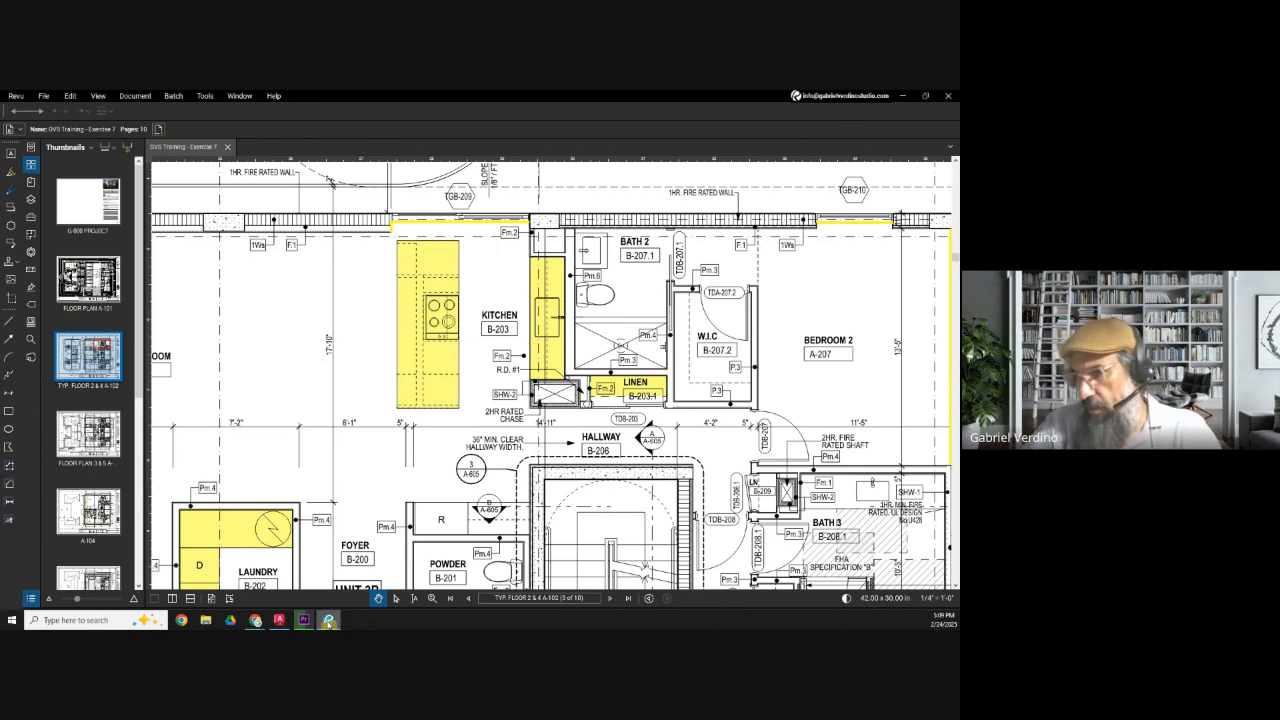
mouse_move(284, 623)
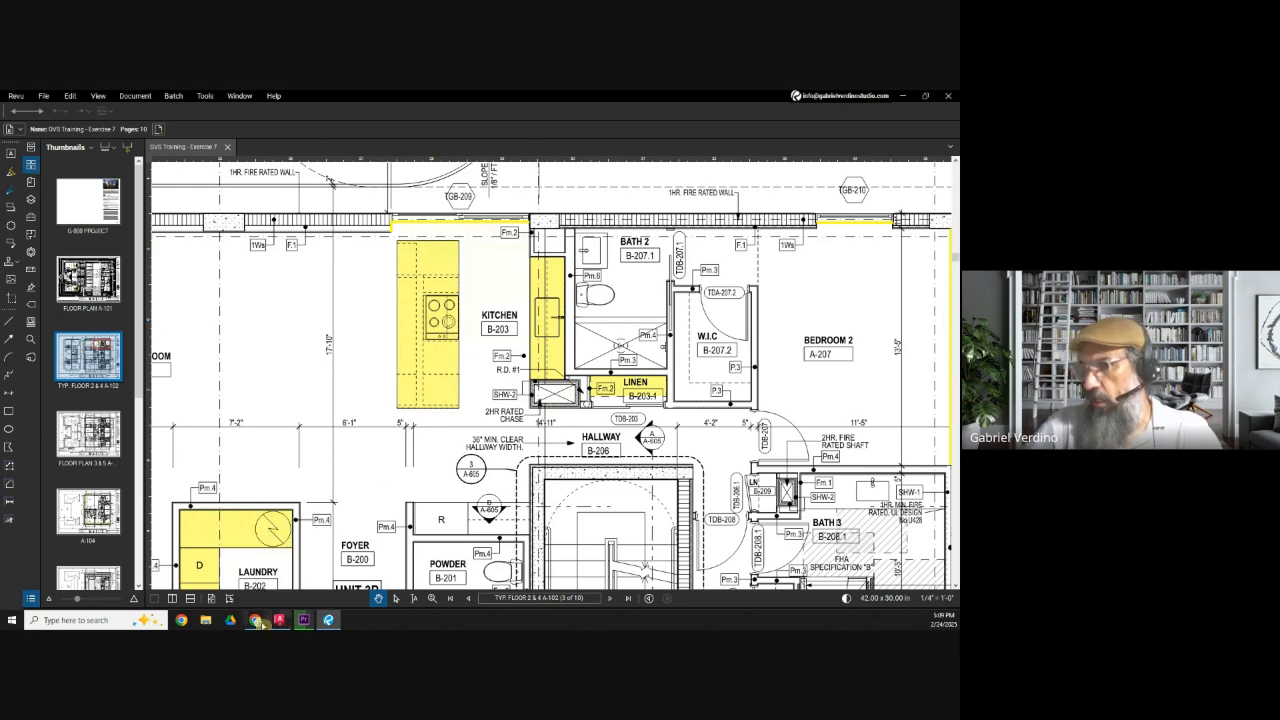
left_click(268, 570)
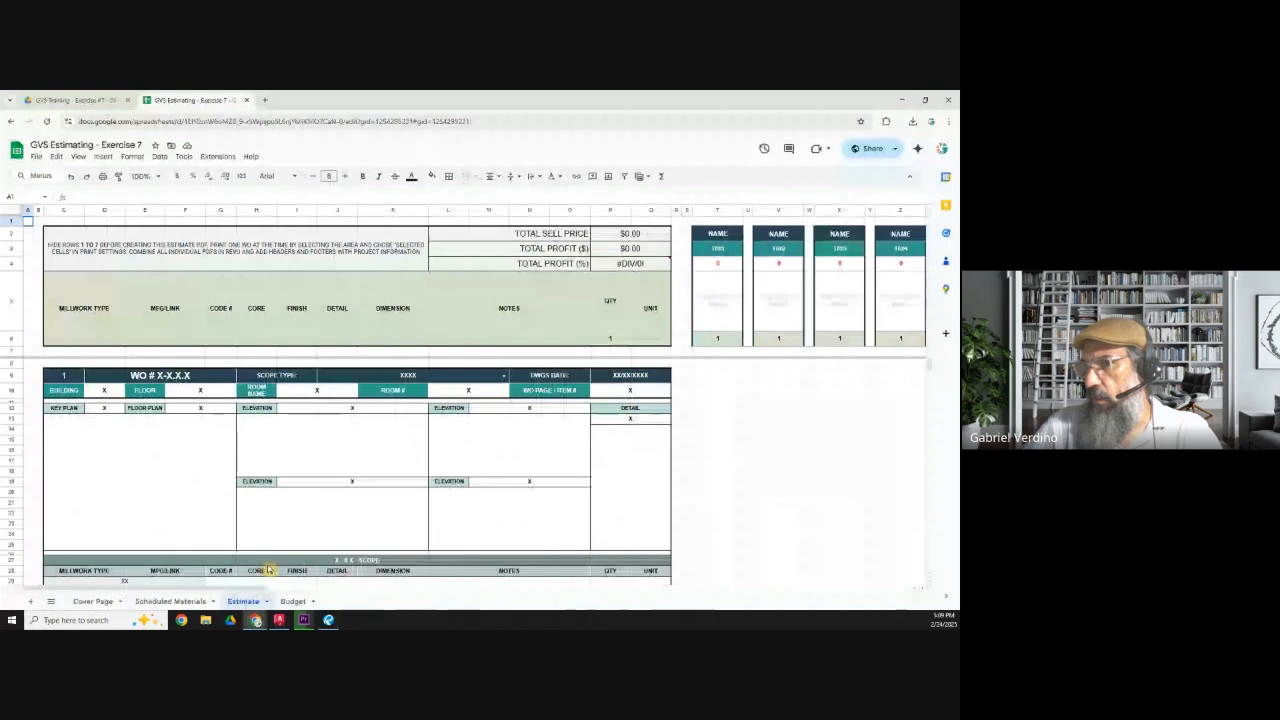
In the first scope row of the Estimate sheet, enter STONE as the millwork type and a dash for MFG/LINK.
scroll(214, 451, "down", 2)
left_click(87, 492)
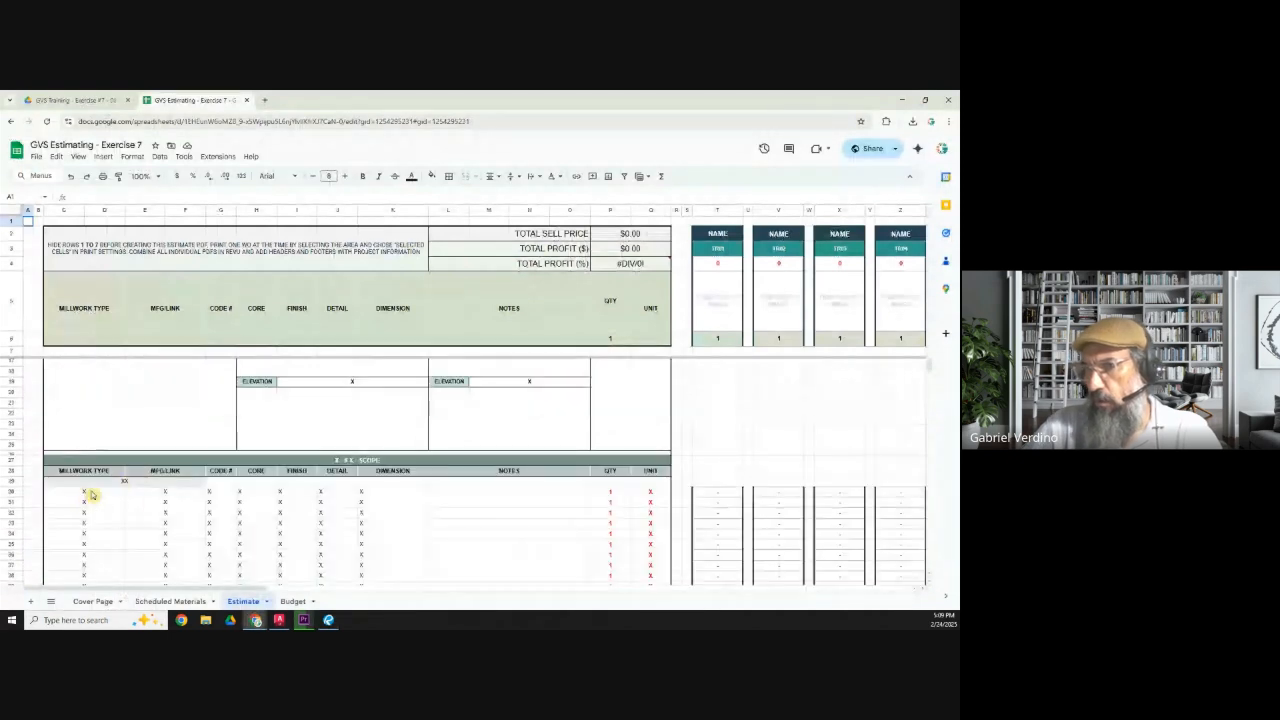
left_click(149, 491)
left_click(84, 496)
type("STONE")
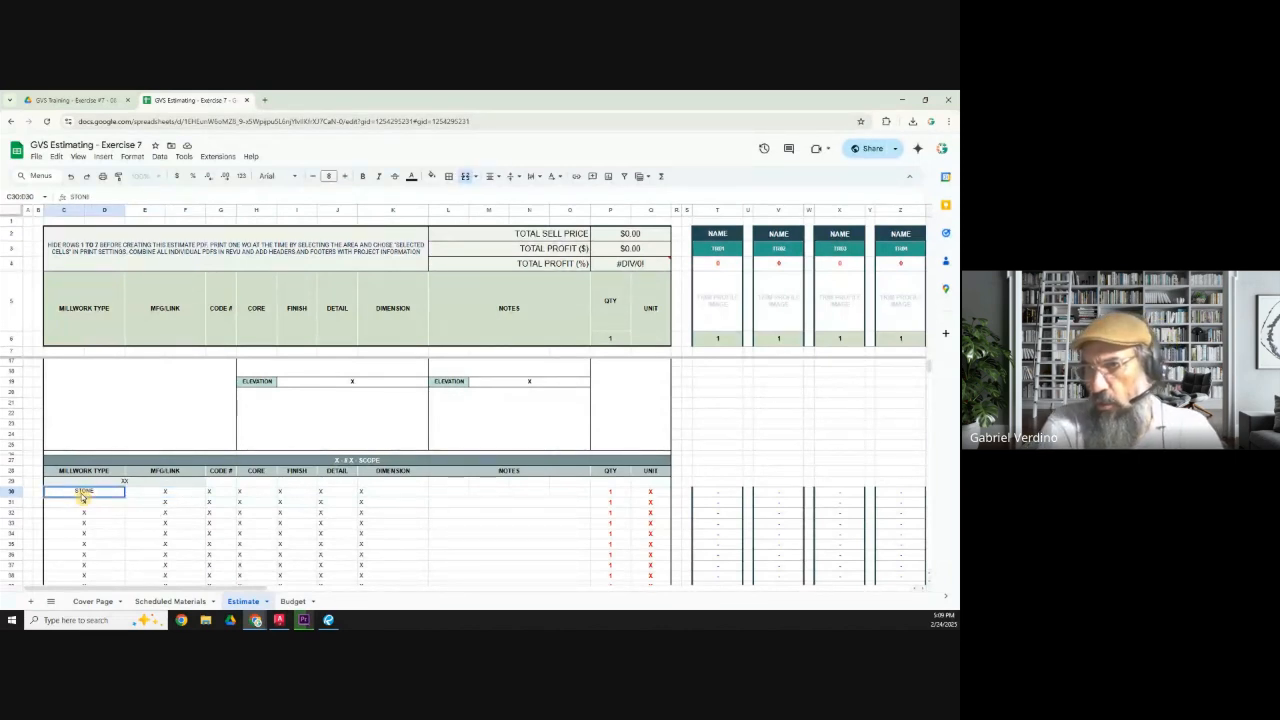
key("Tab")
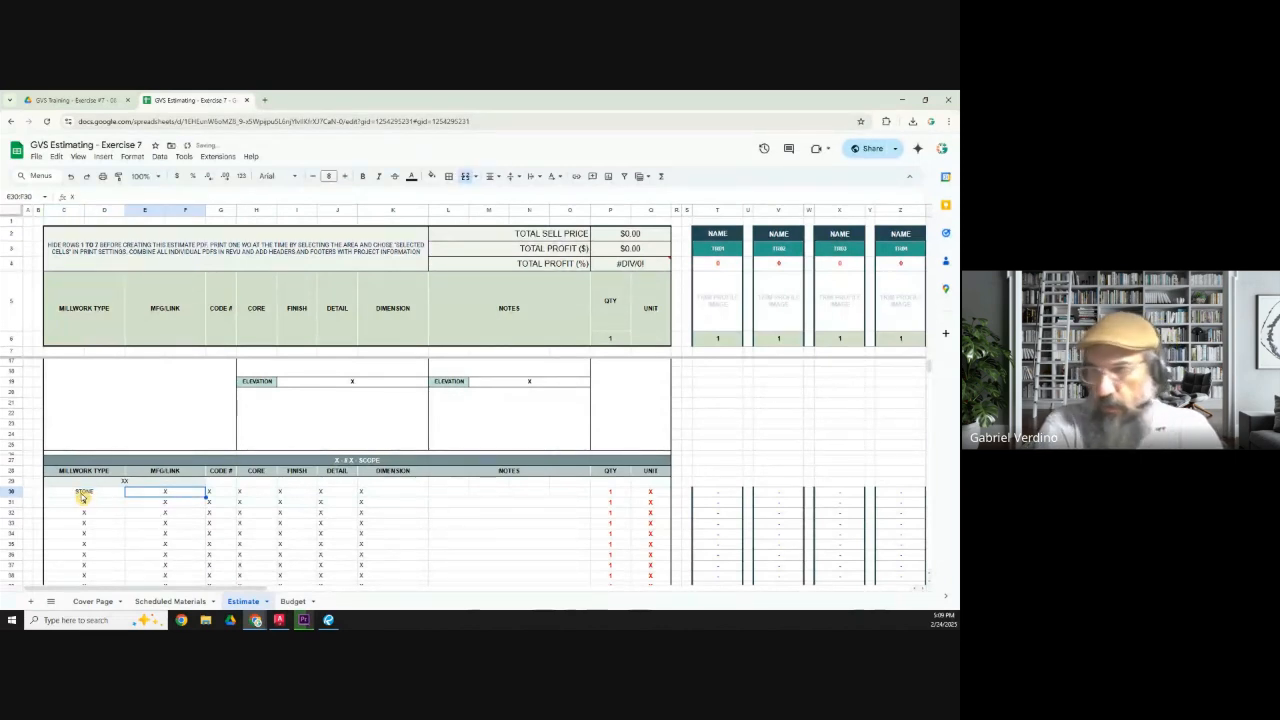
type("-")
key("Tab")
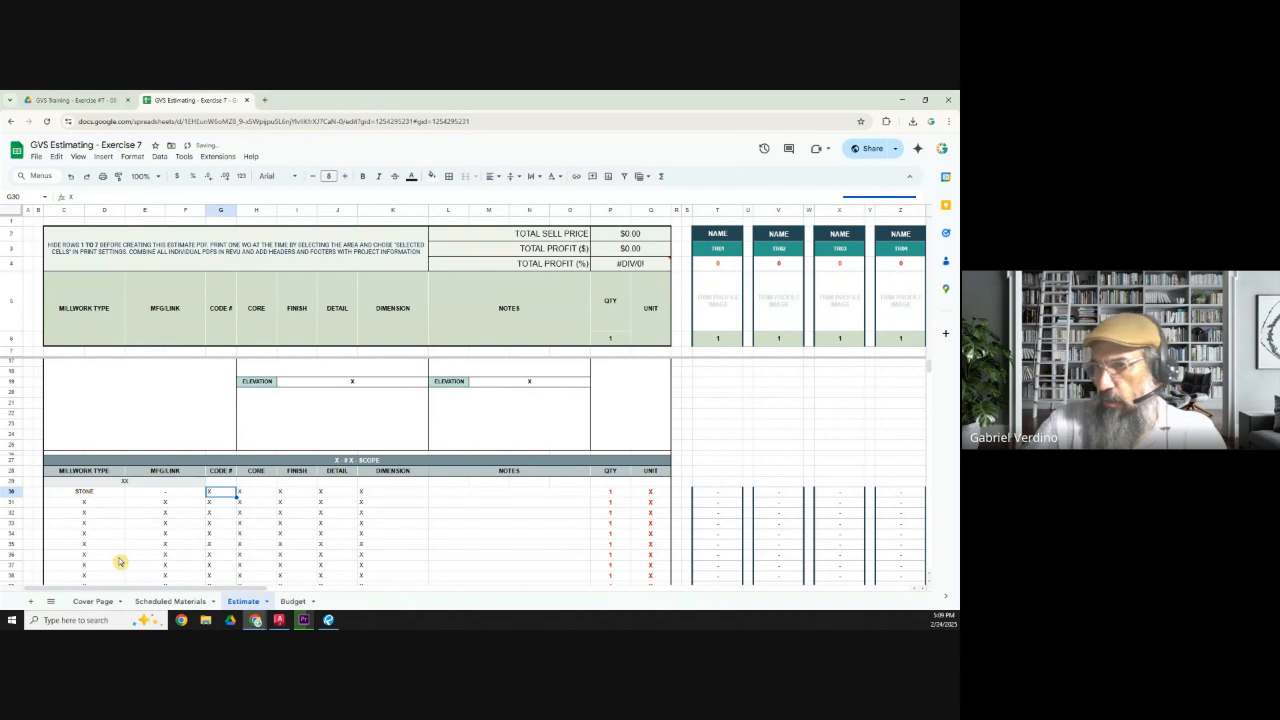
Examine the material categories and their codes on the Scheduled Materials sheet, from melamine through stone and porcelain to hardware.
left_click(172, 601)
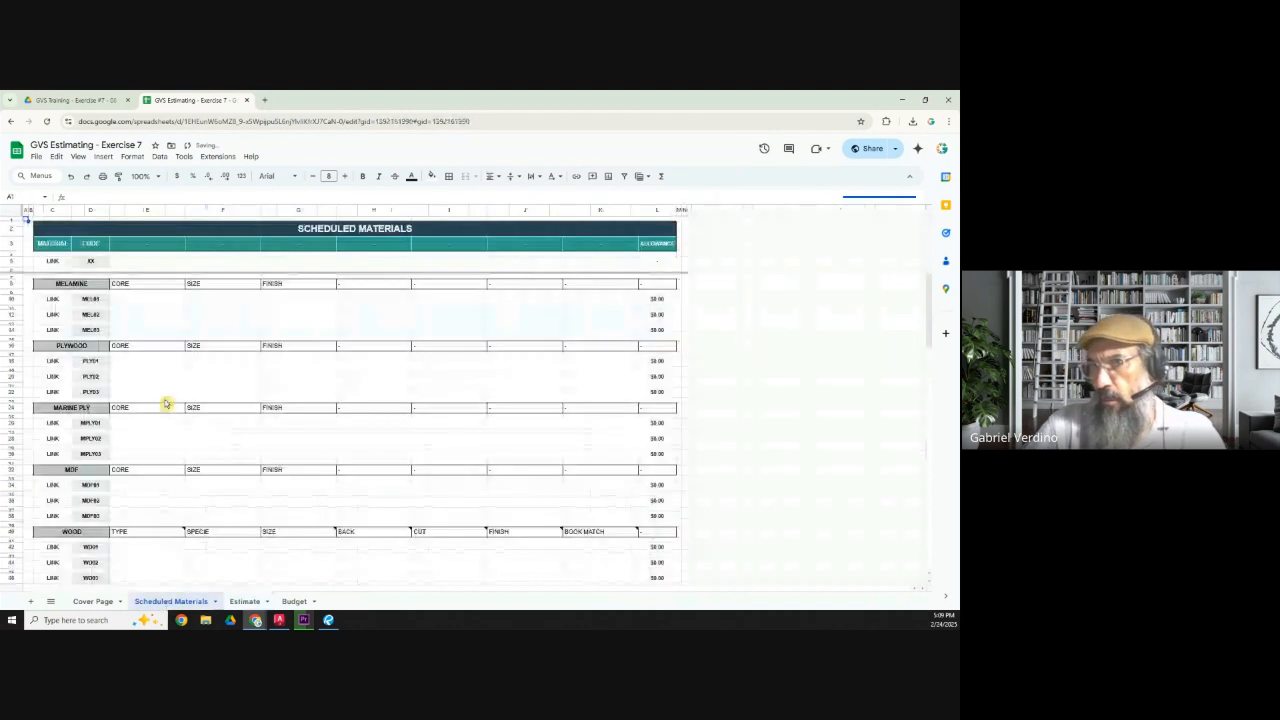
scroll(88, 400, "down", 5)
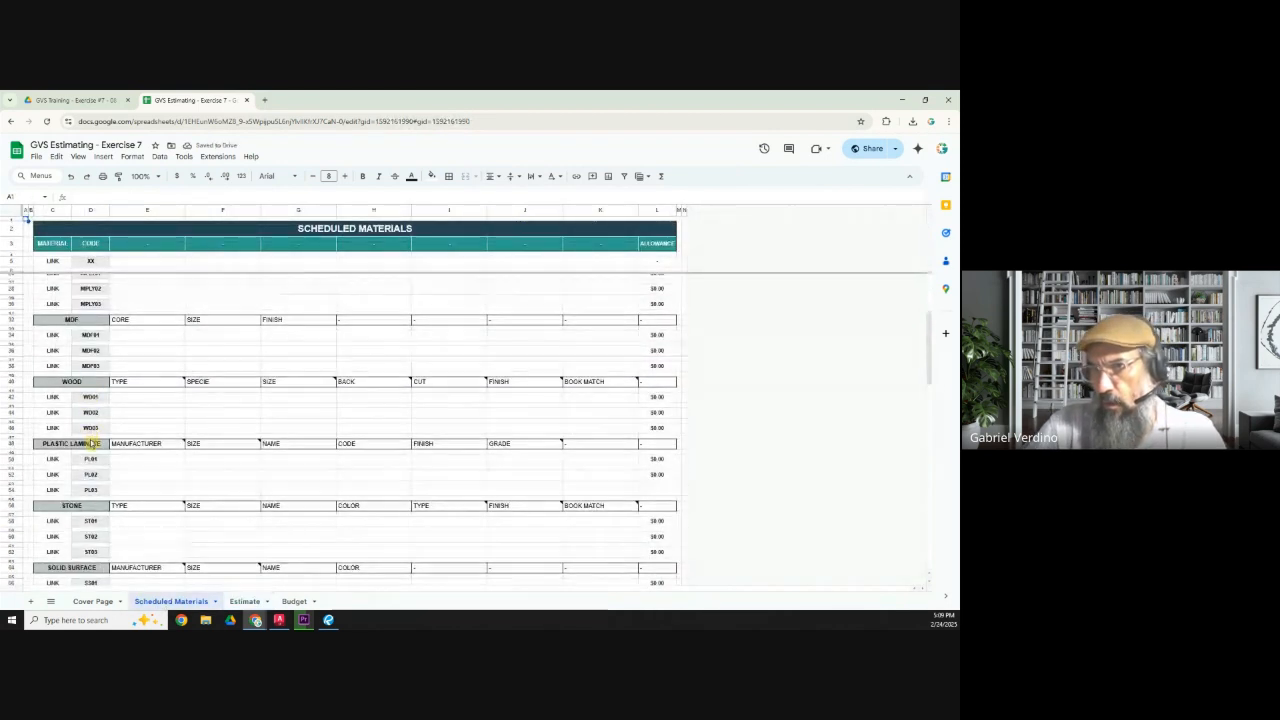
scroll(88, 465, "down", 1)
left_click(80, 408)
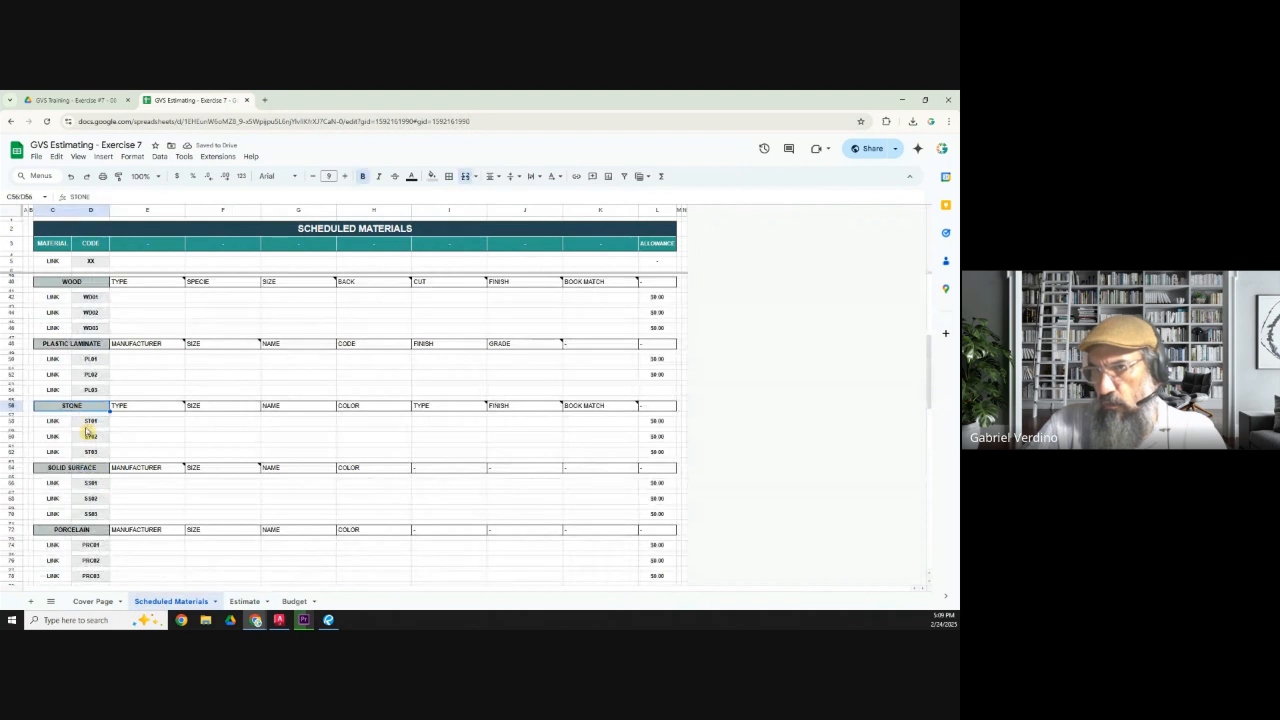
left_click(85, 467)
scroll(80, 455, "down", 2)
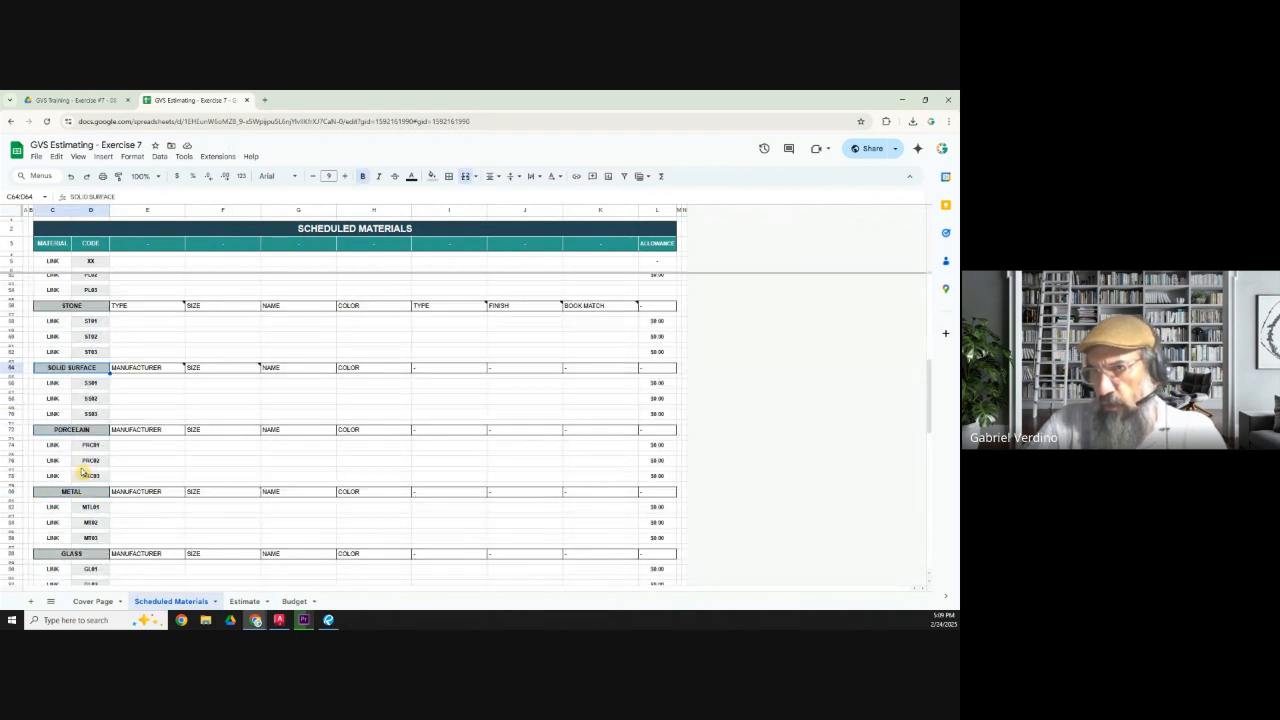
left_click(73, 433)
scroll(80, 500, "down", 5)
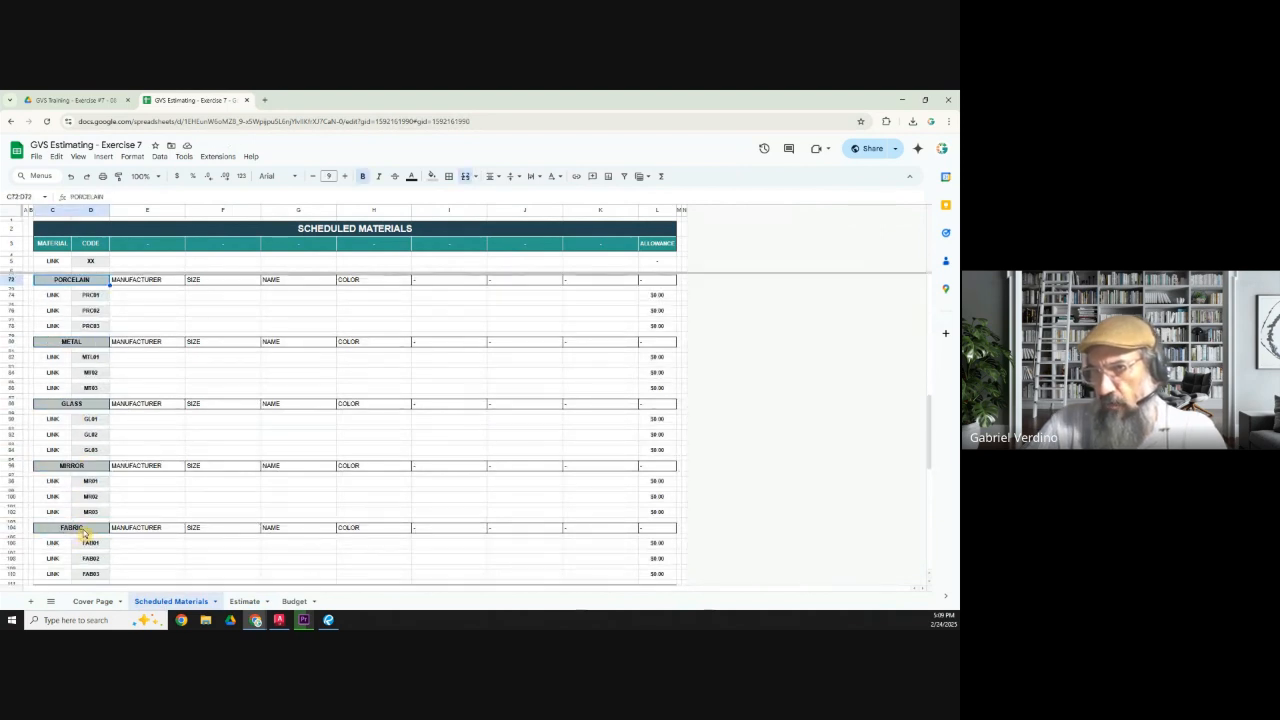
scroll(88, 535, "down", 2)
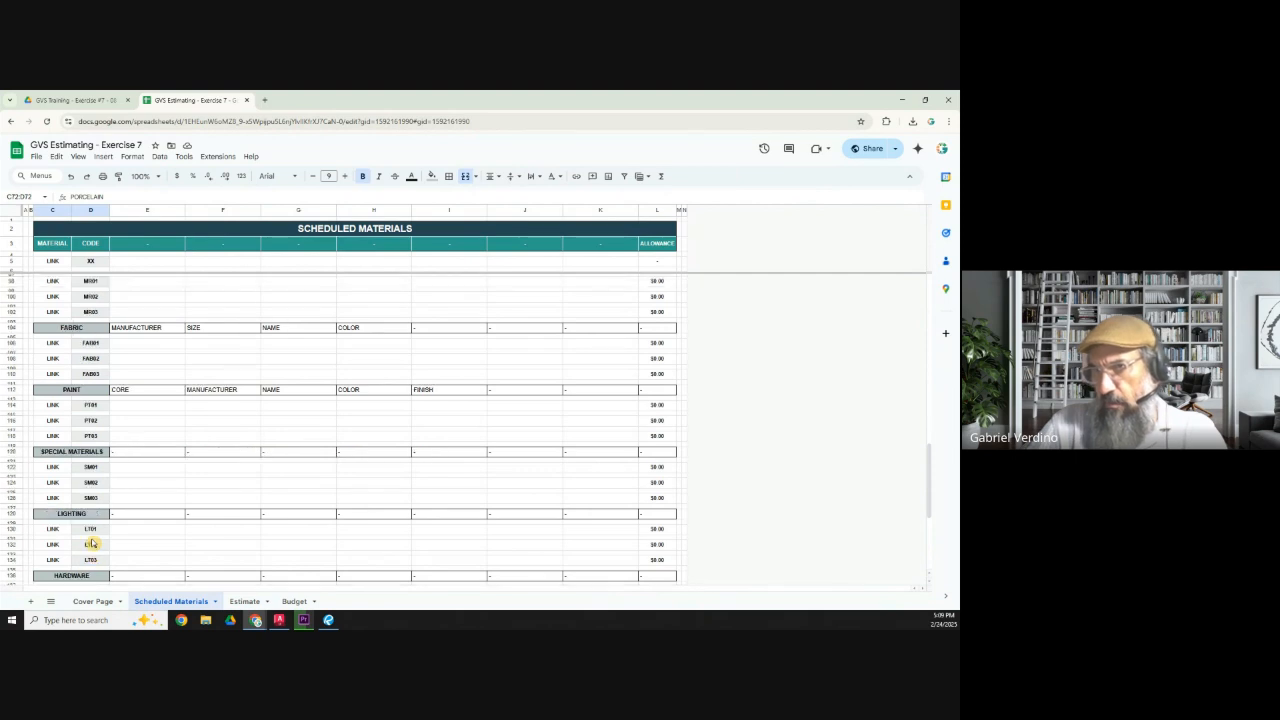
scroll(115, 540, "down", 1)
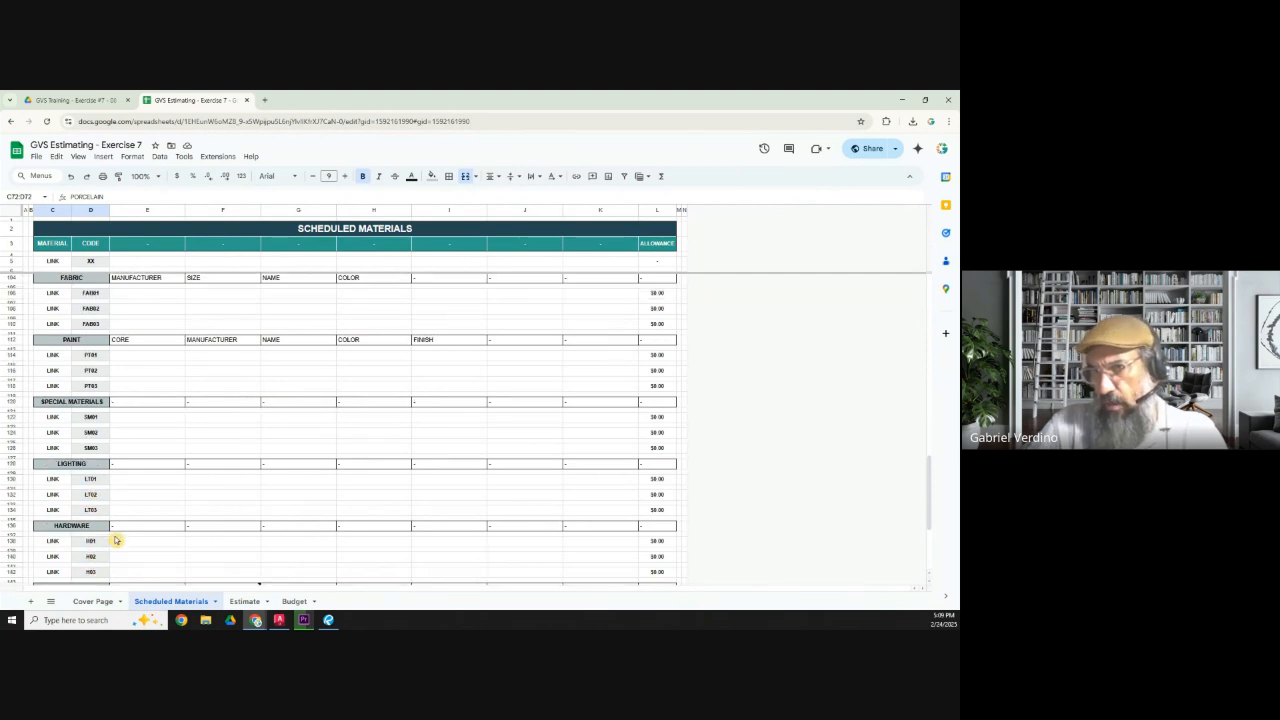
scroll(115, 540, "up", 7)
scroll(125, 537, "up", 10)
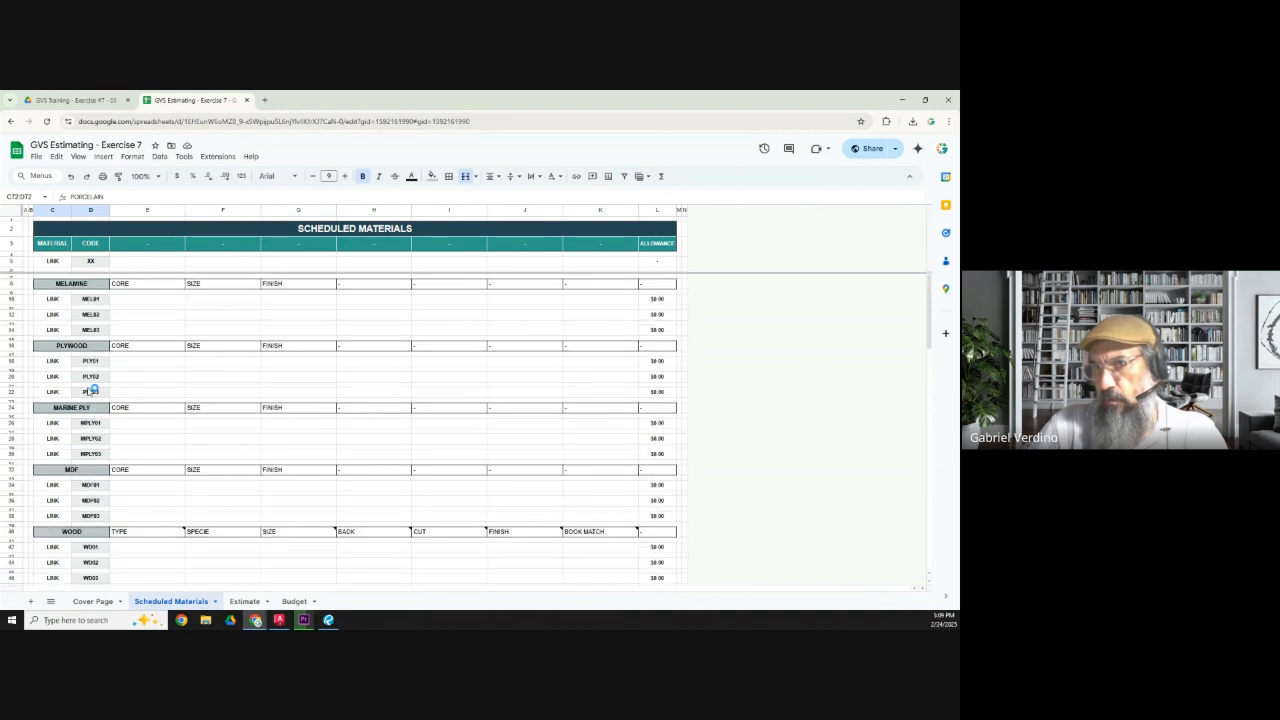
Fill the ST01 code cell in the Stone section with the custom teal color and enter QUARTS as its type.
scroll(118, 518, "down", 3)
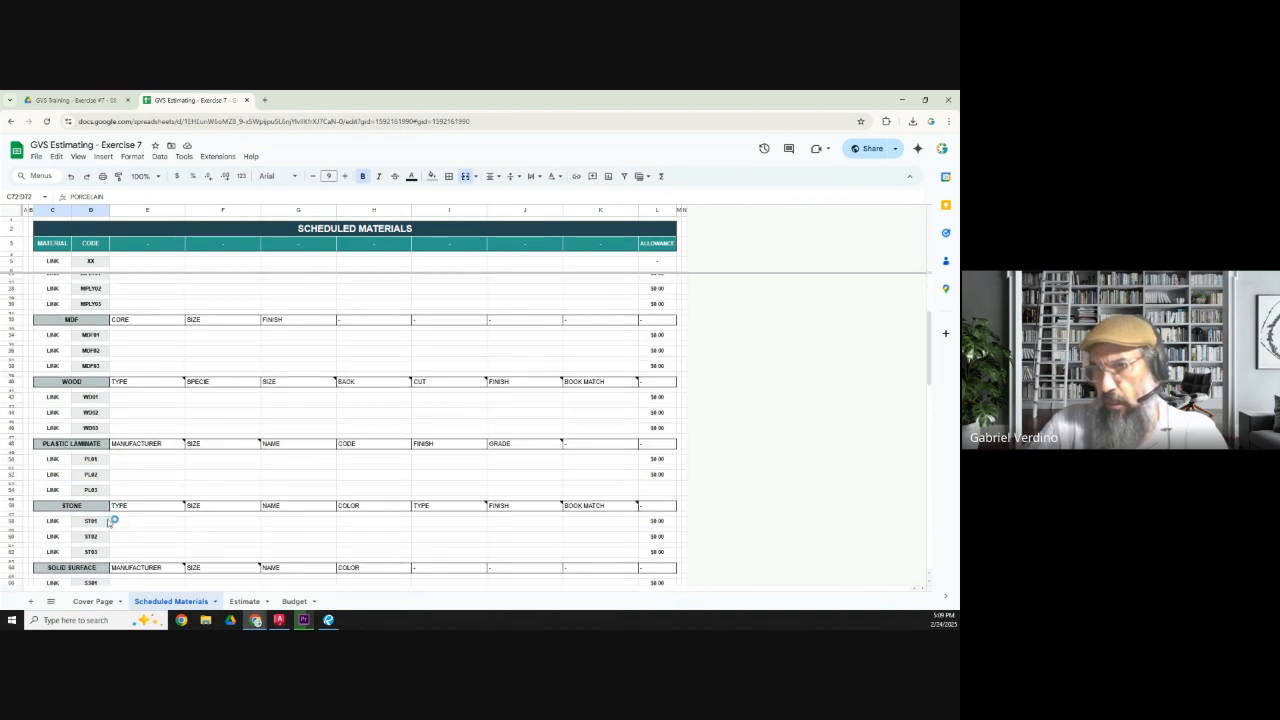
left_click(95, 522)
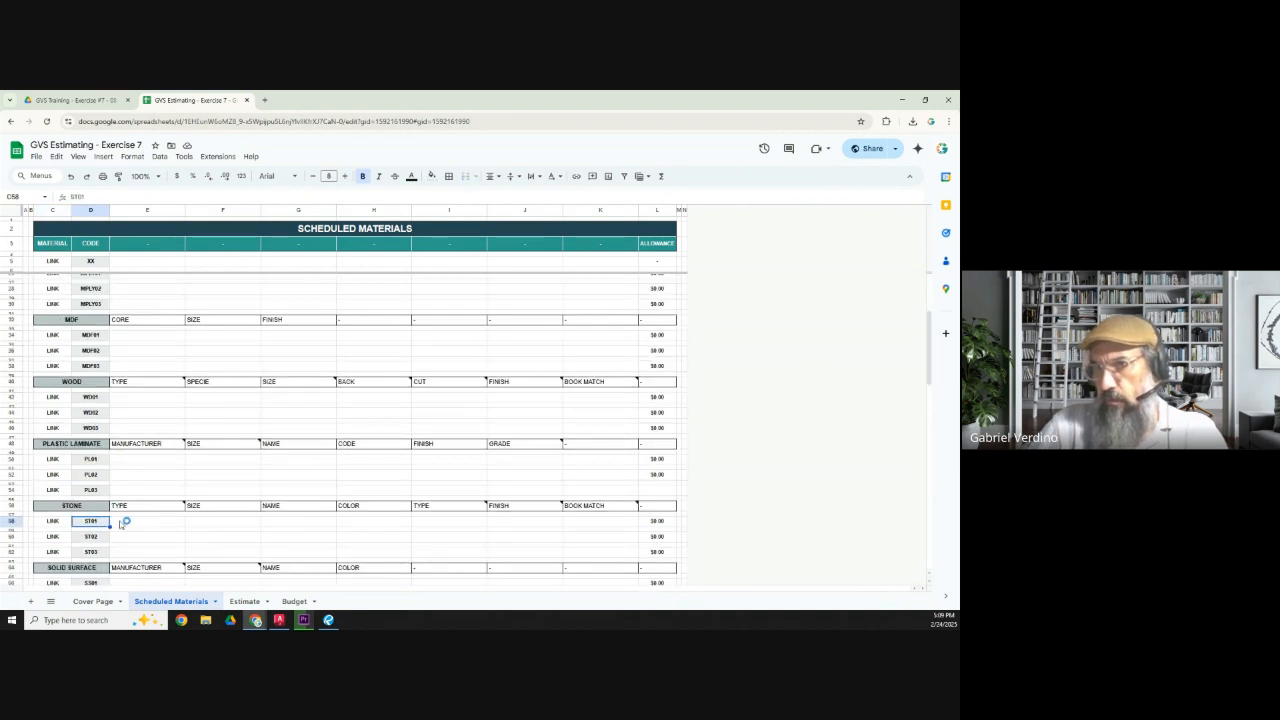
left_click(430, 176)
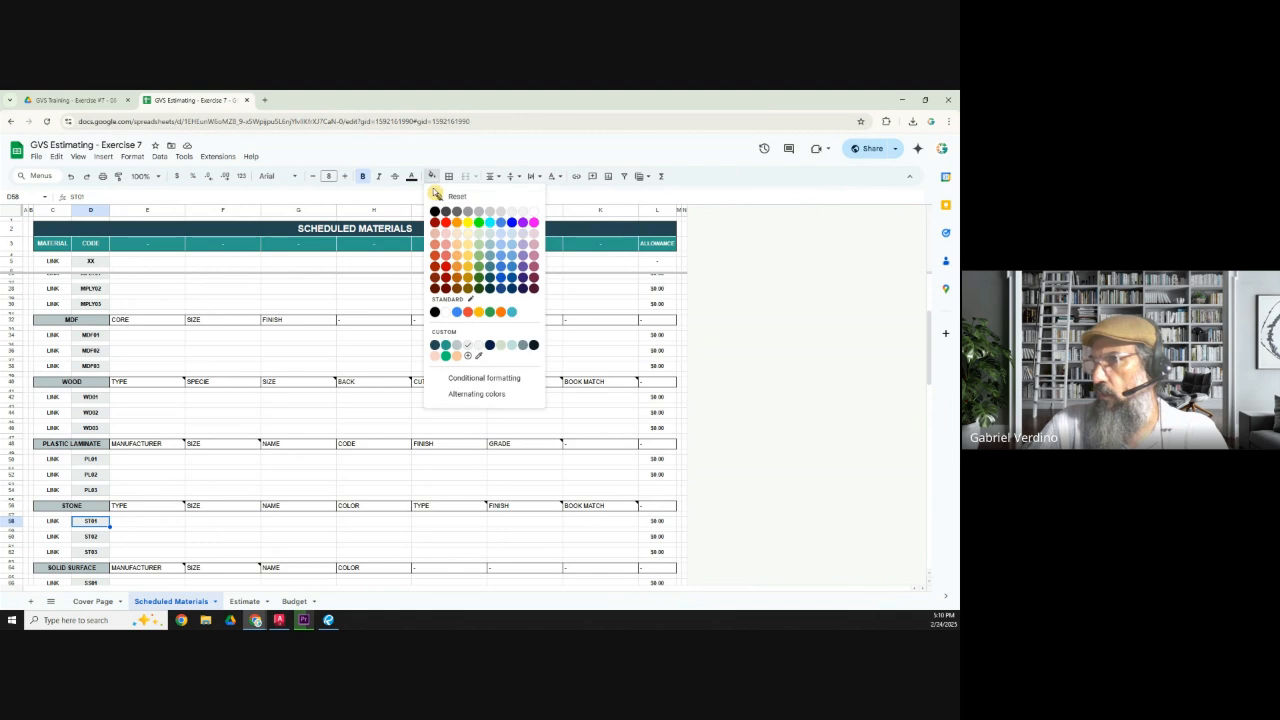
left_click(446, 345)
left_click(143, 524)
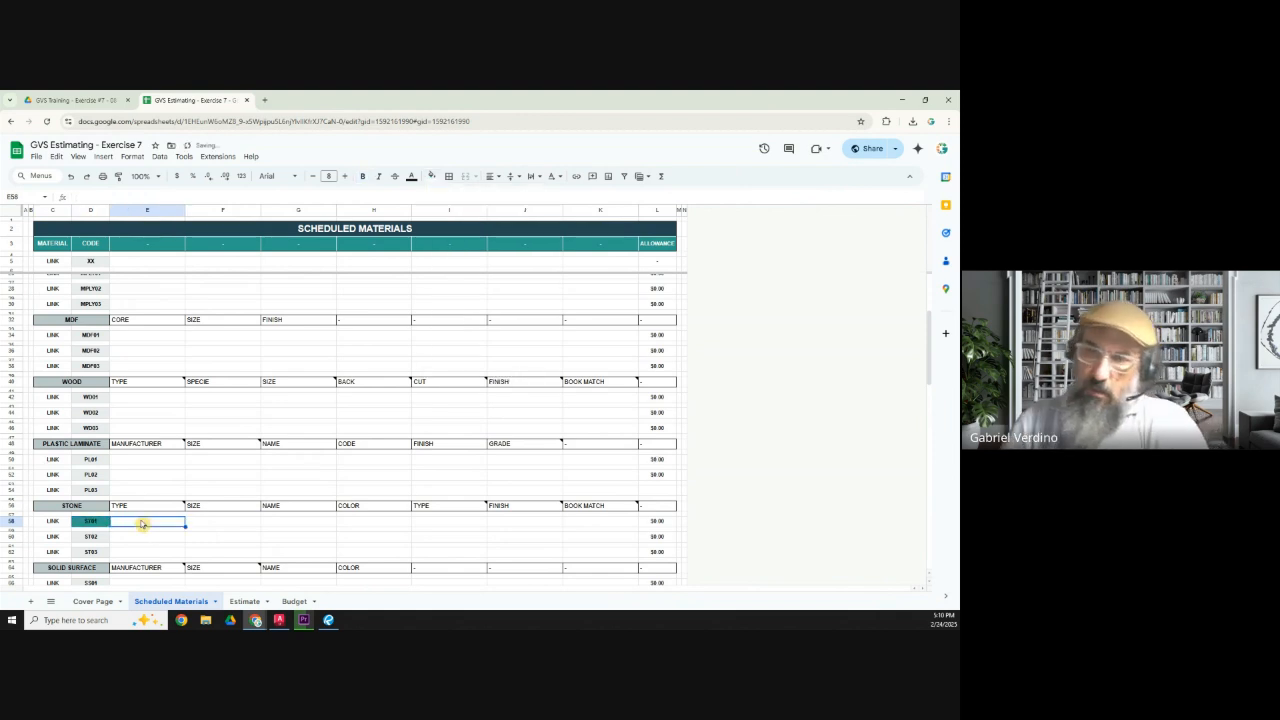
type("QUARTS")
key("Tab")
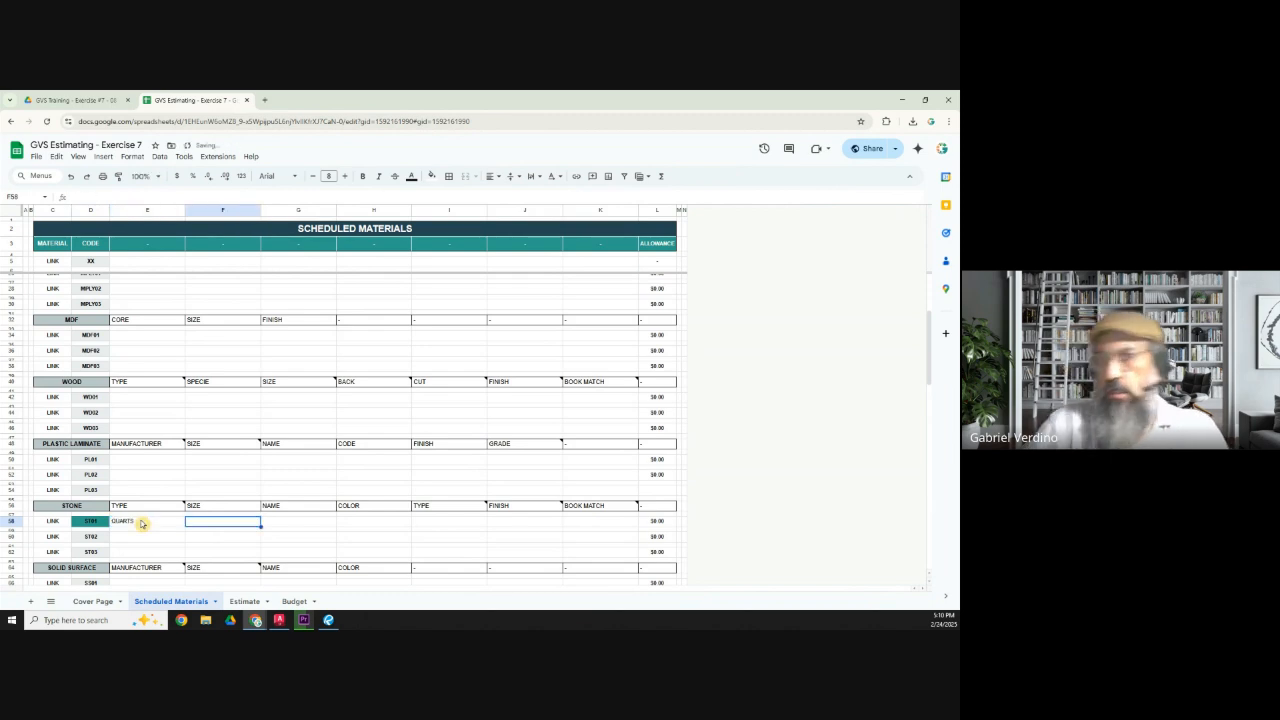
Search Google for QUARTS SLAB SIZE in a new browser tab.
left_click(264, 100)
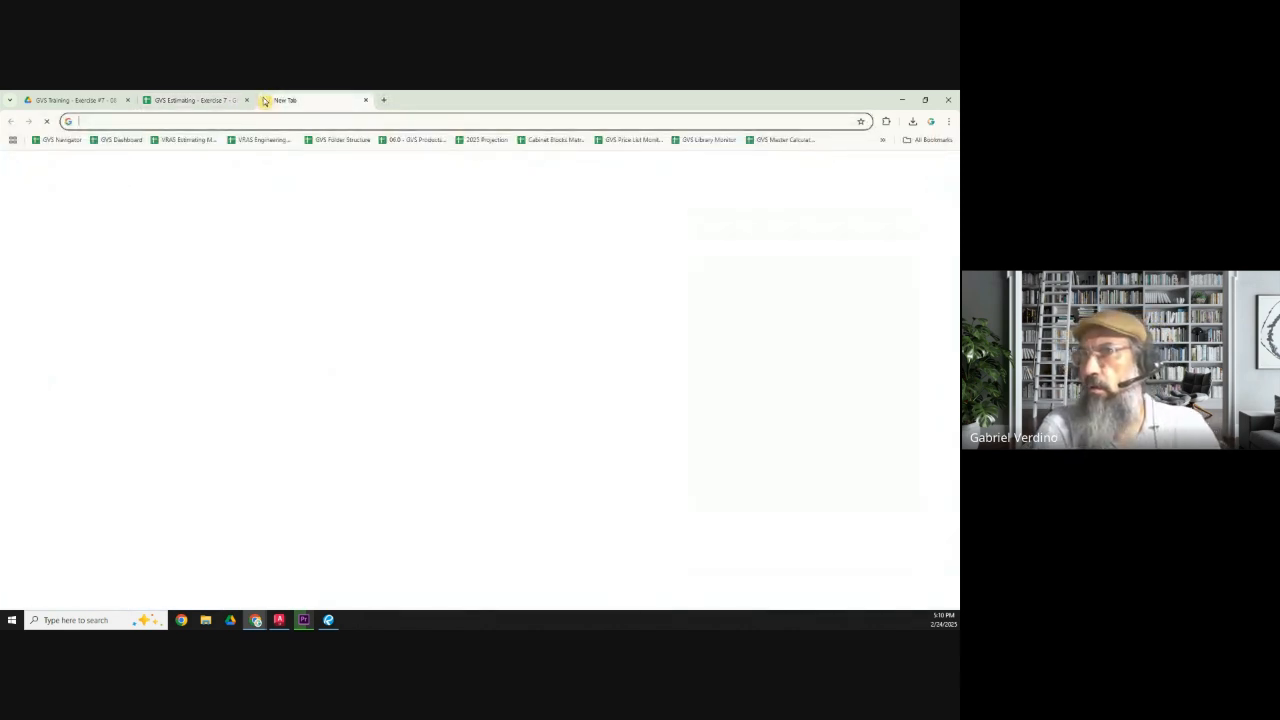
type("QUARTS")
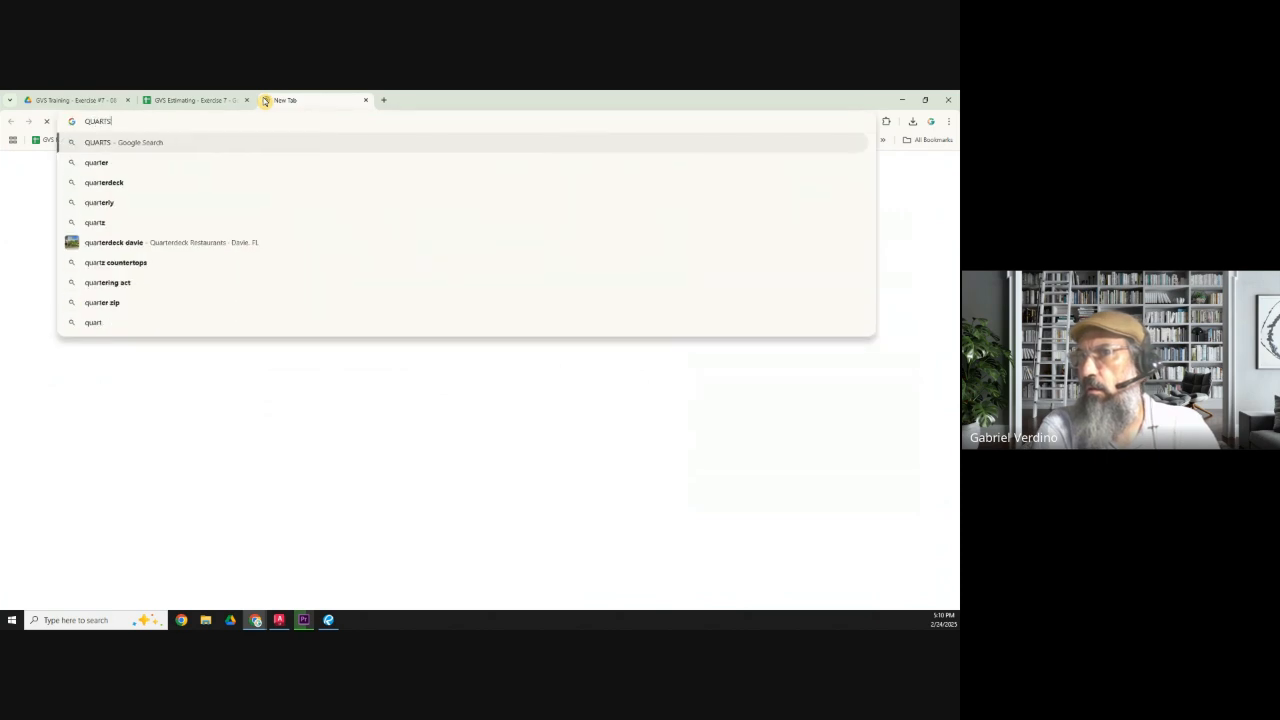
type(" SLAB SI")
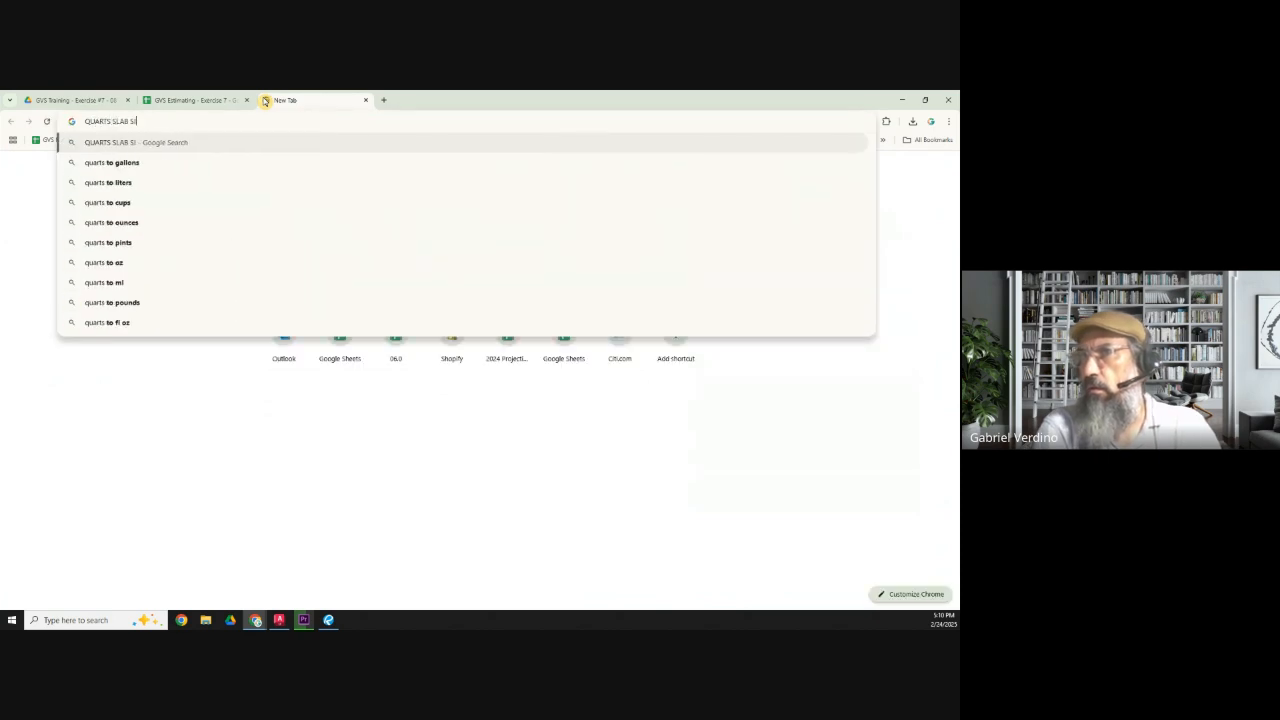
type("ZE")
key("Return")
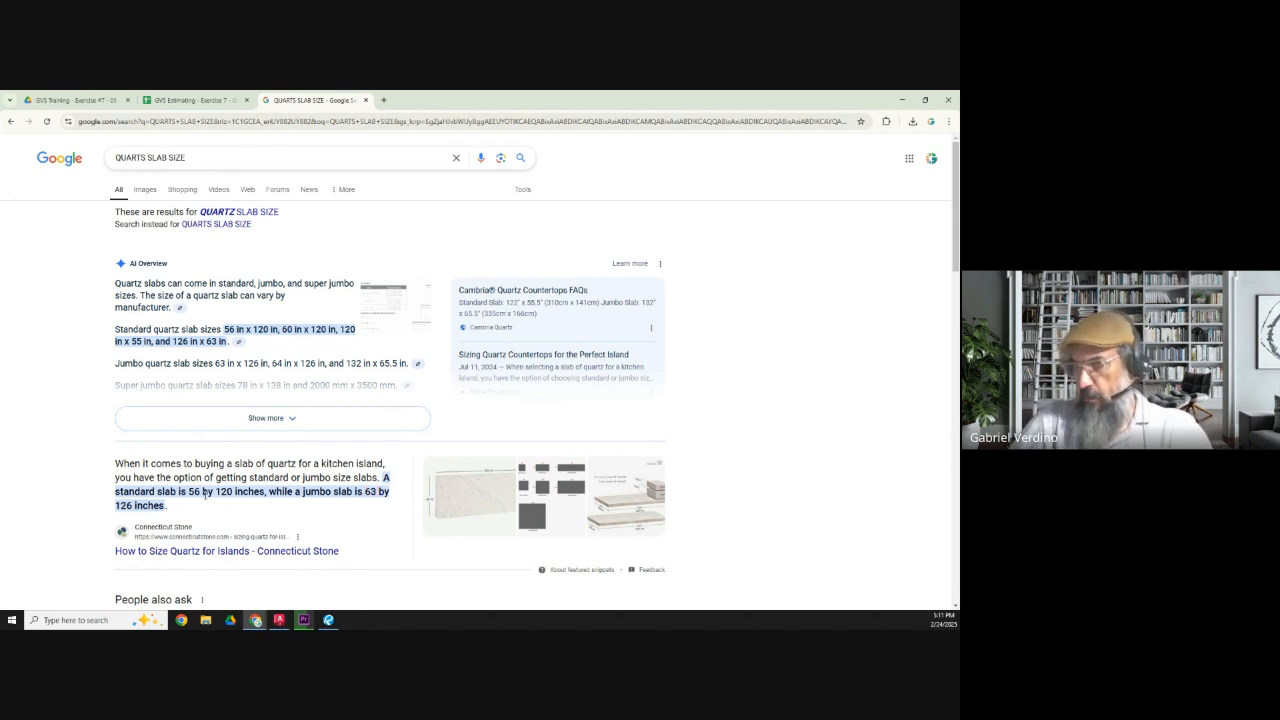
Enter 56"W x 120"L x 2CM as the size of stone ST01 in Scheduled Materials and close the slab size search.
left_click(201, 101)
type("56")
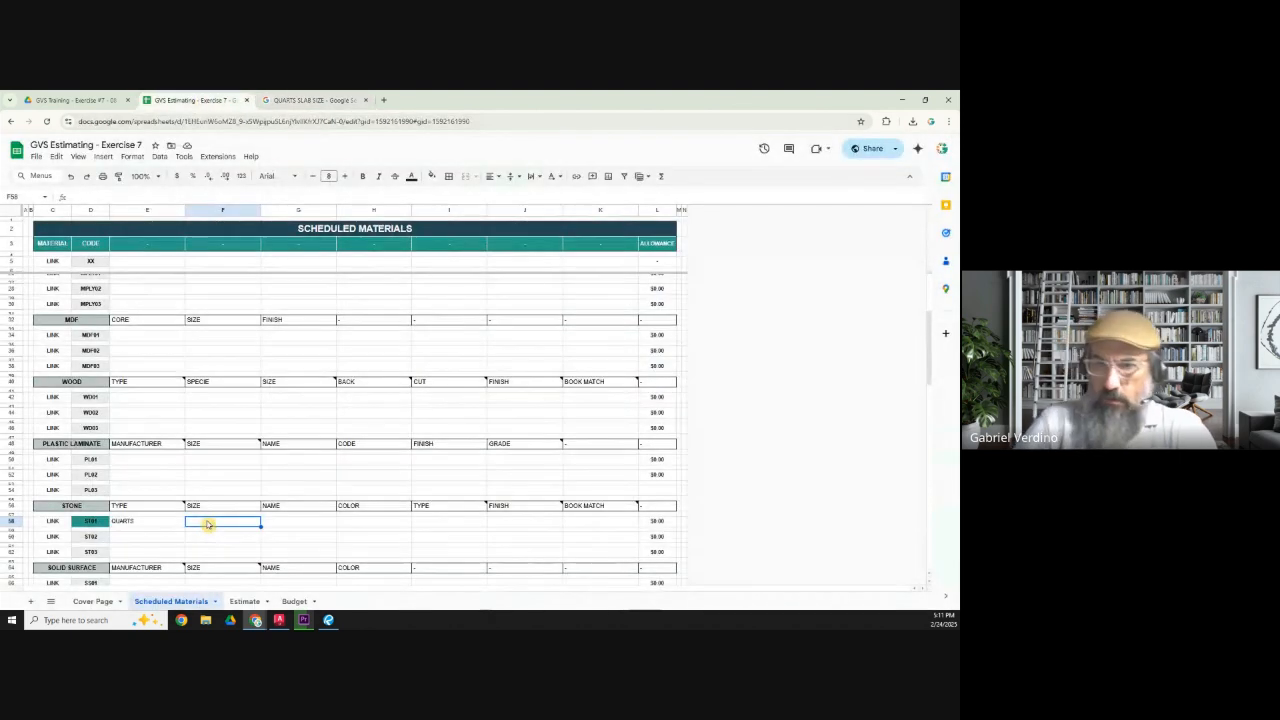
type("\"W x")
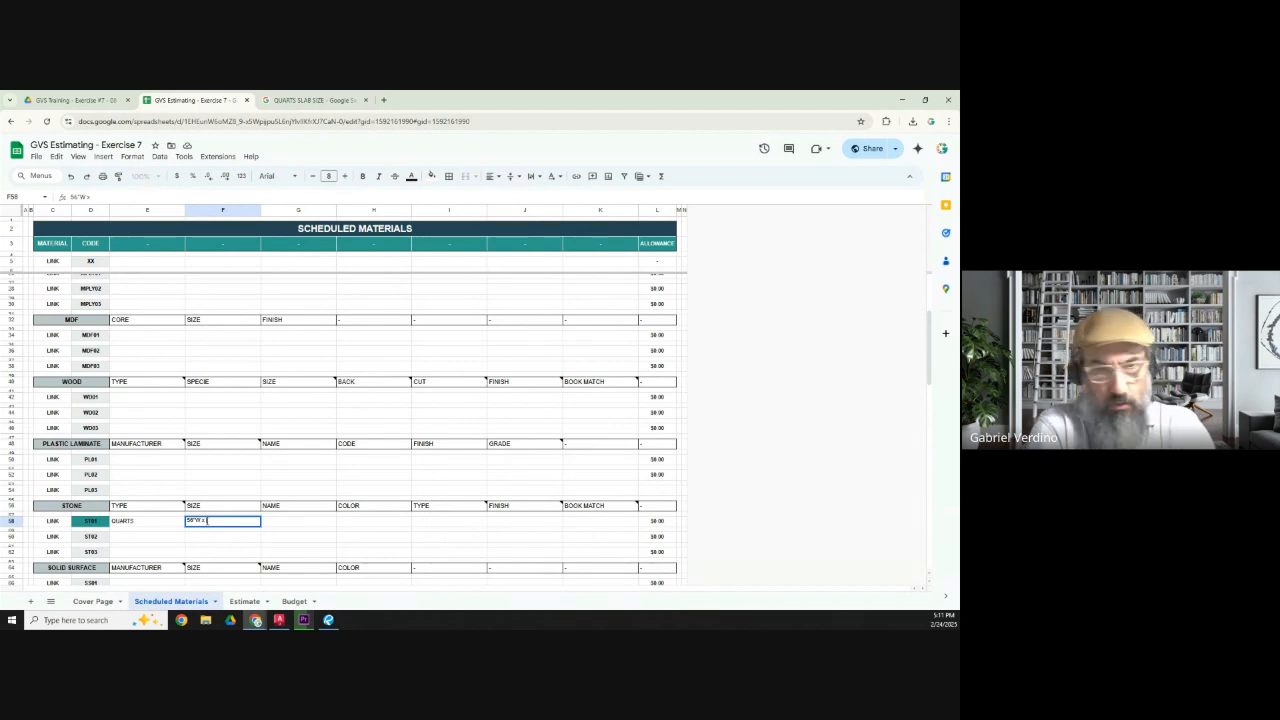
type(" 120")
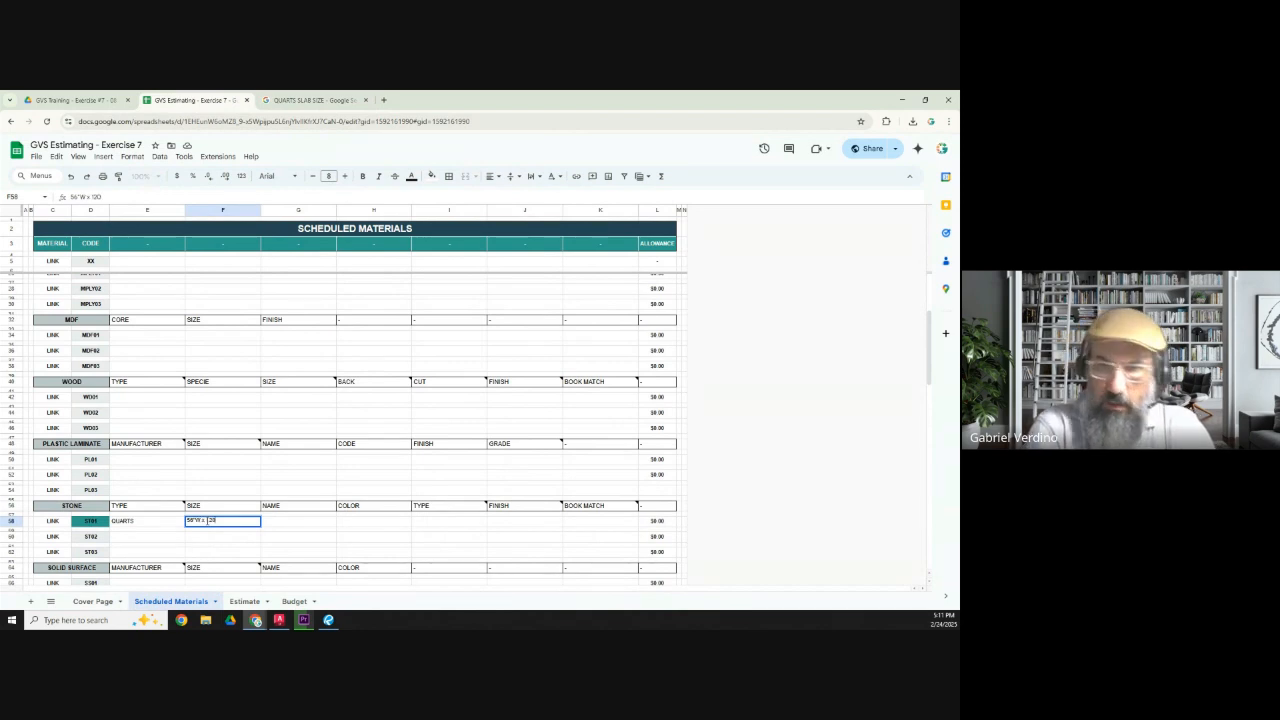
type("\"L x")
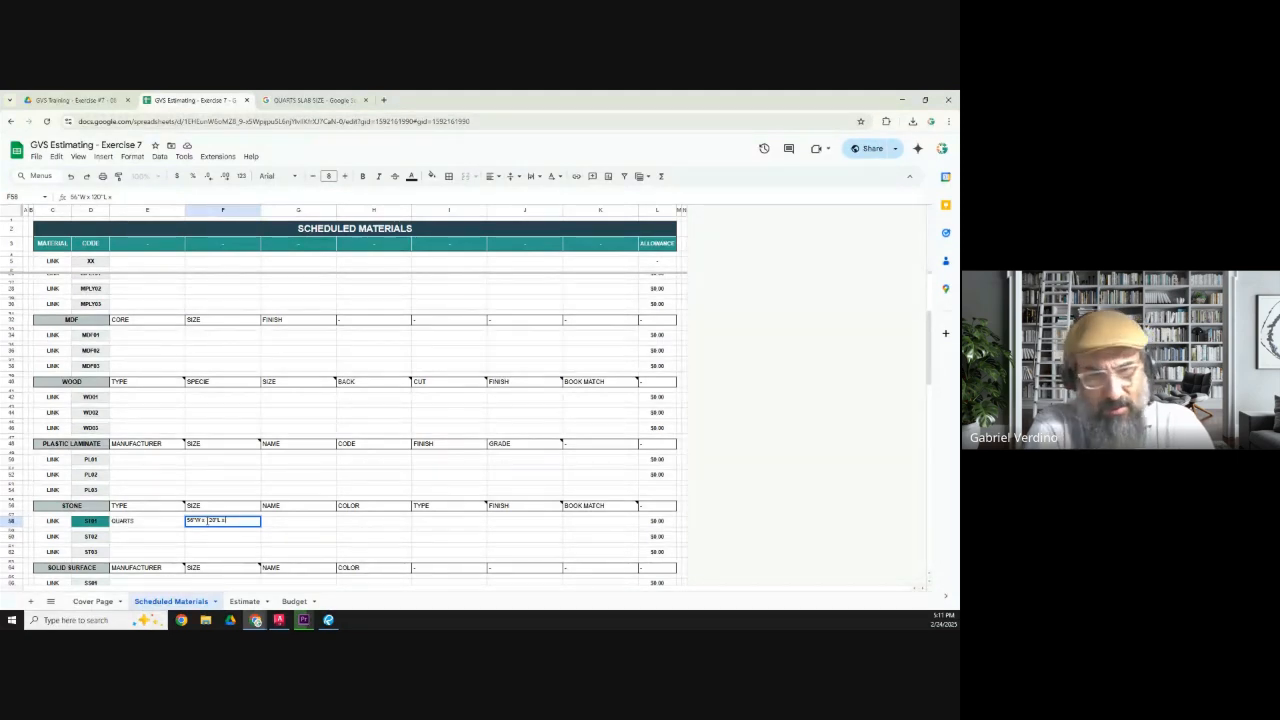
type(" 2")
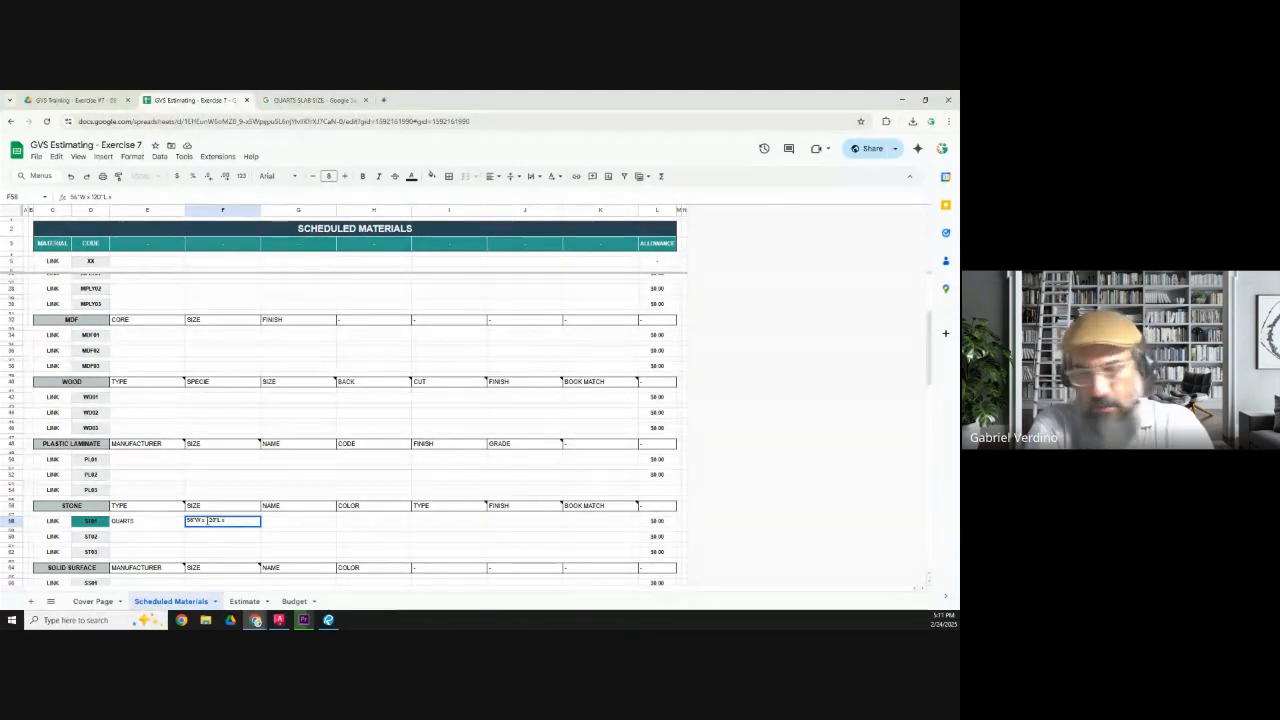
type("CM")
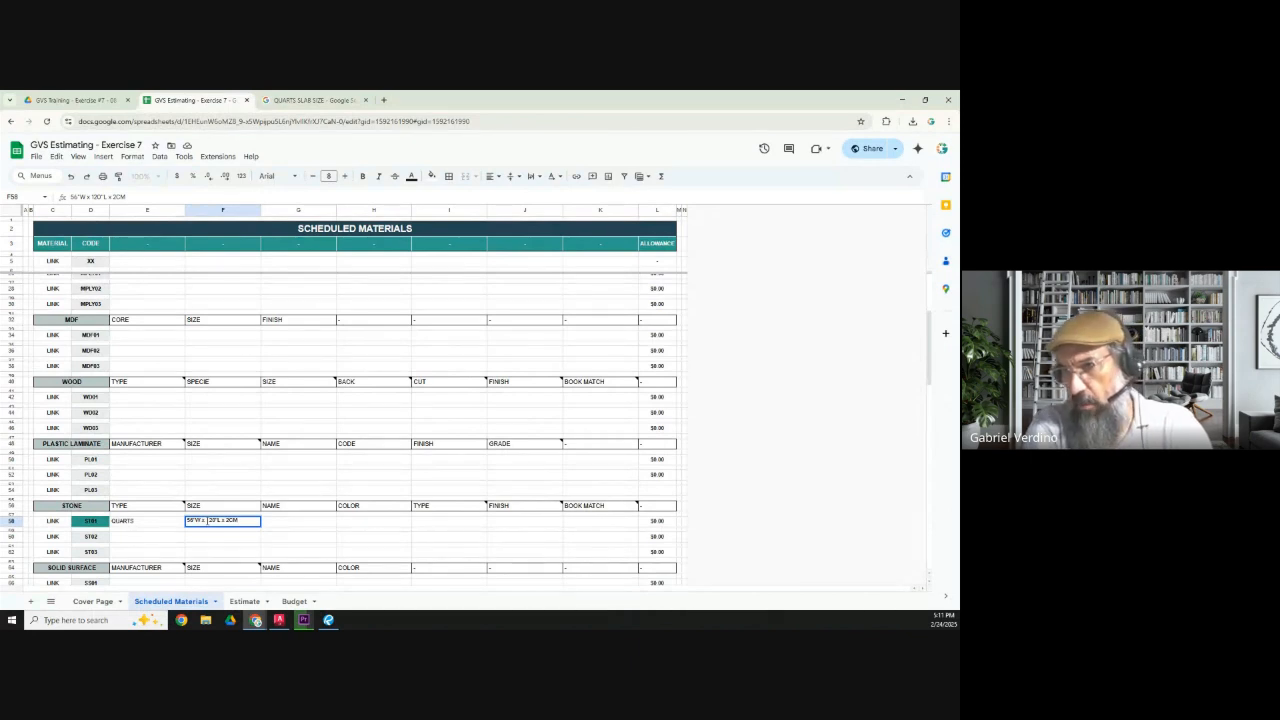
key("Tab")
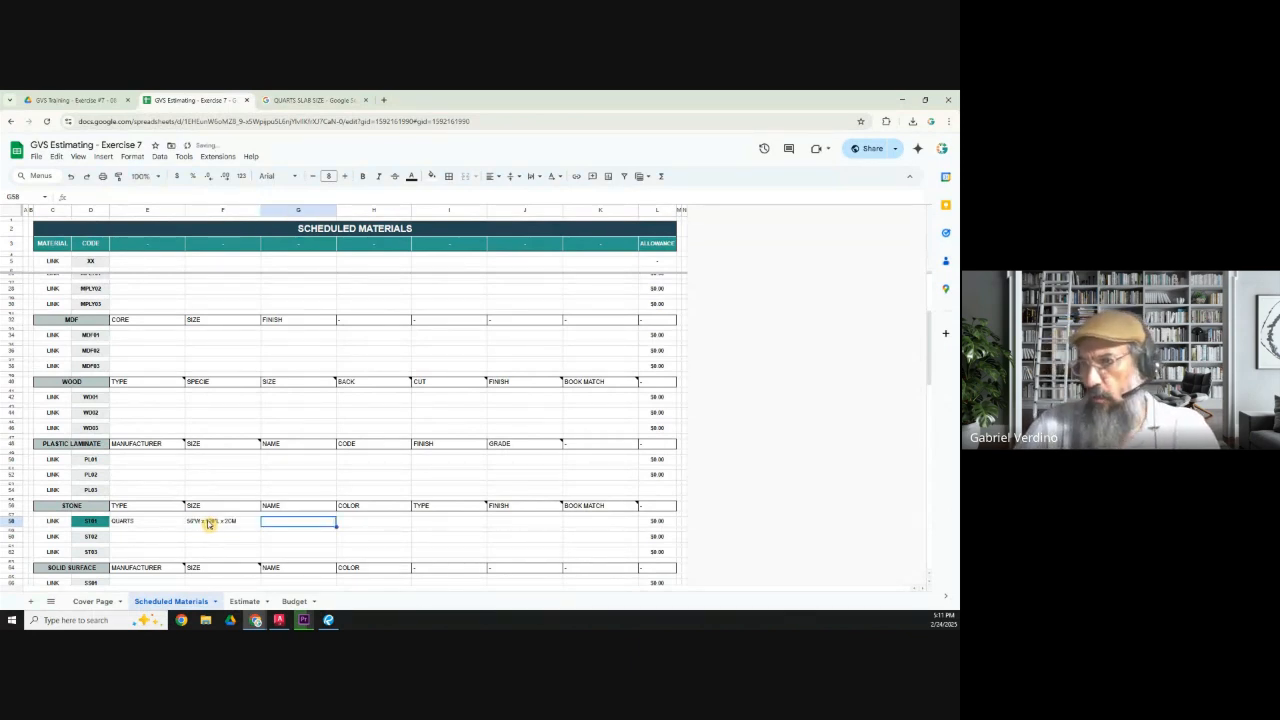
left_click(234, 522)
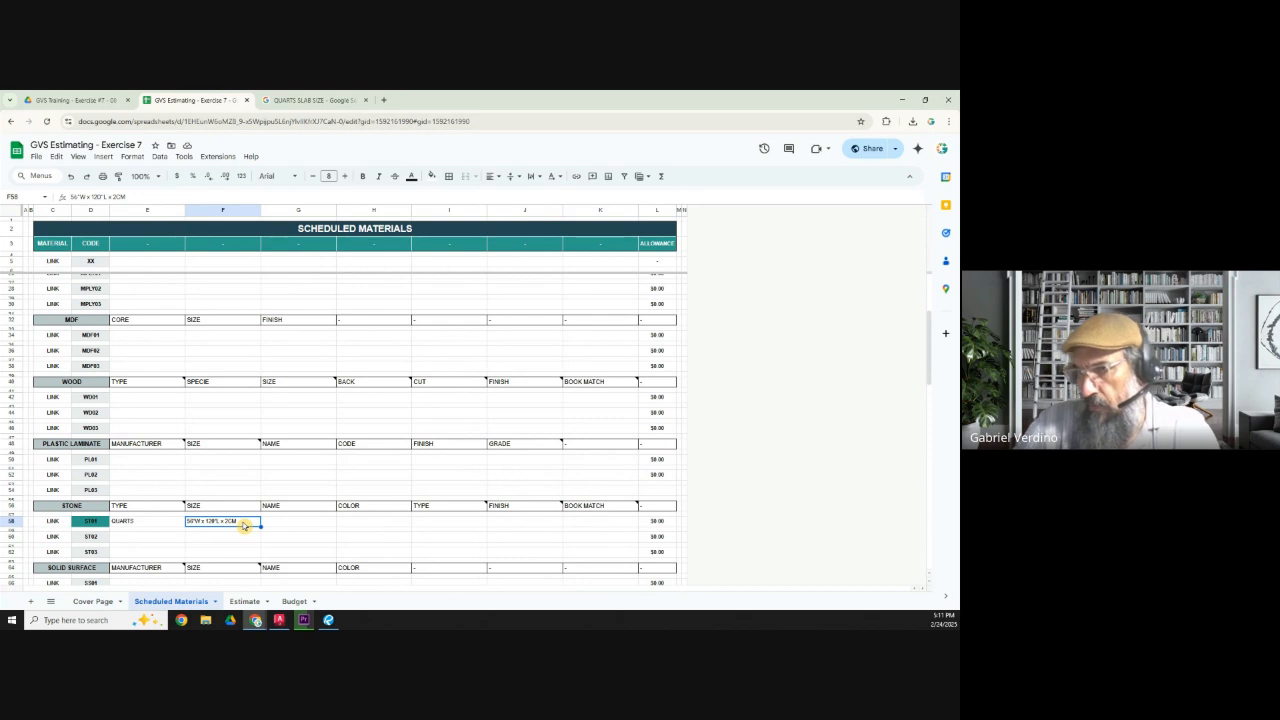
left_click(280, 526)
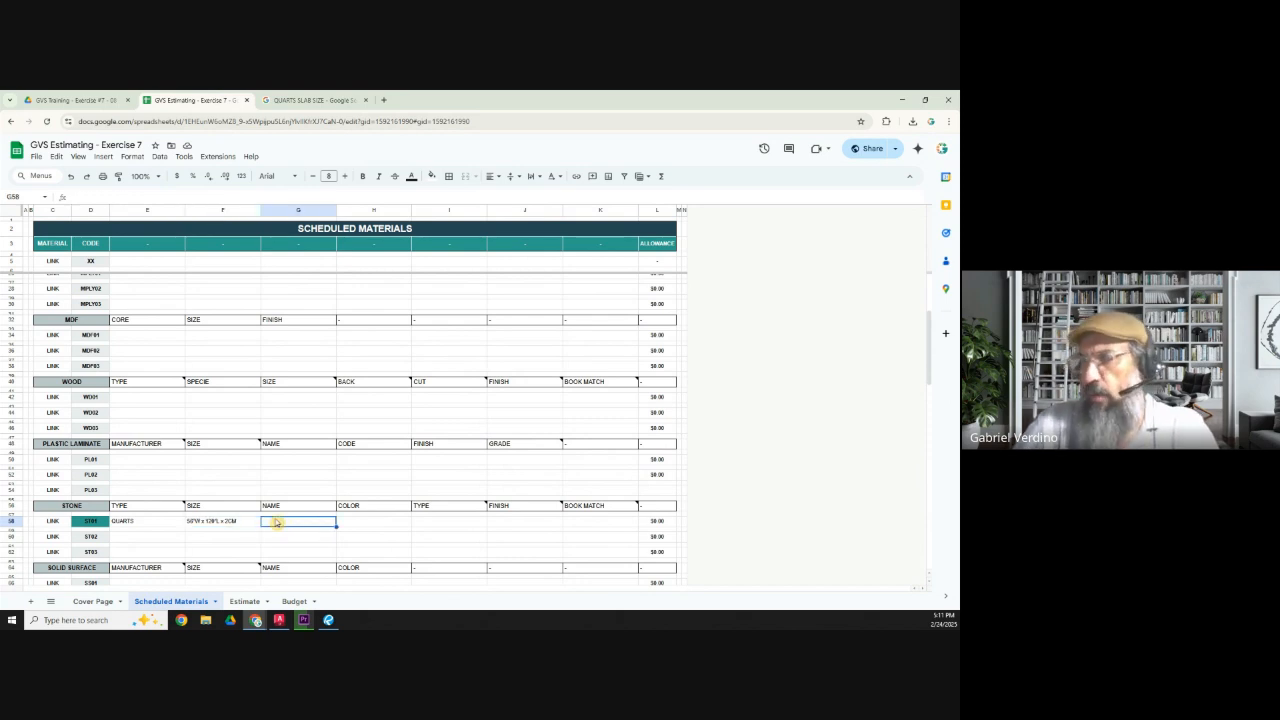
left_click(316, 102)
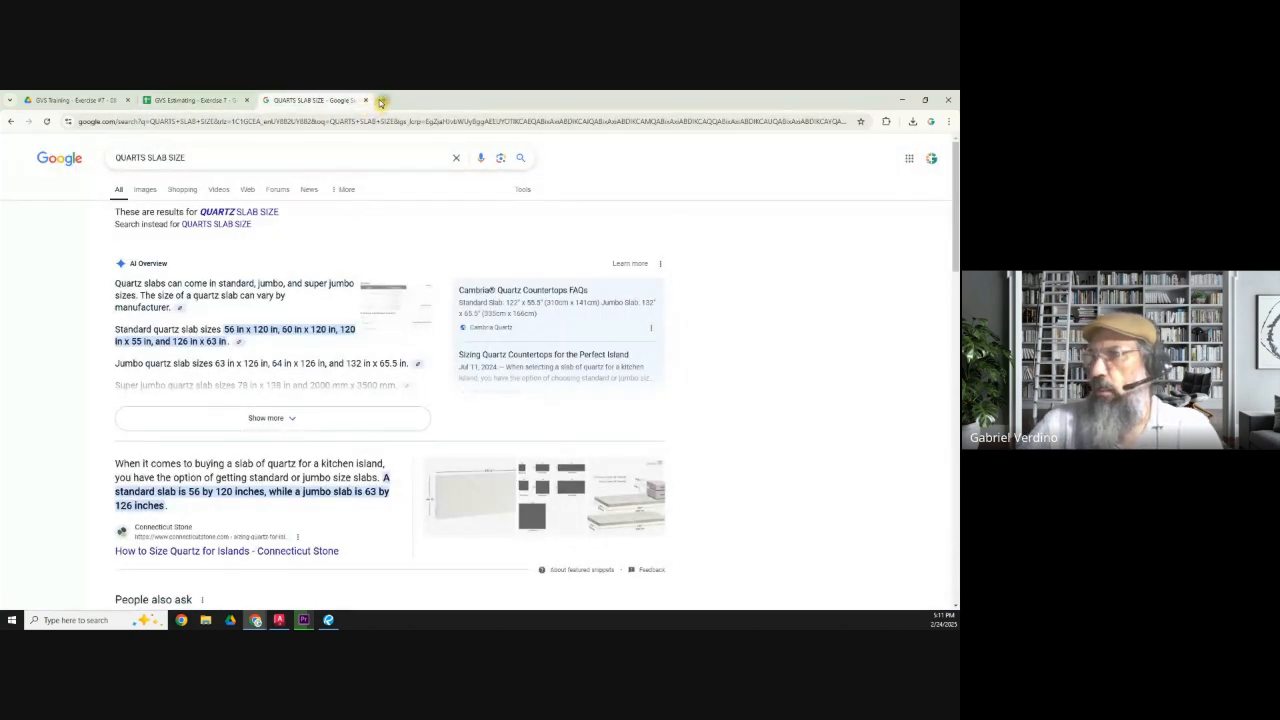
left_click(367, 101)
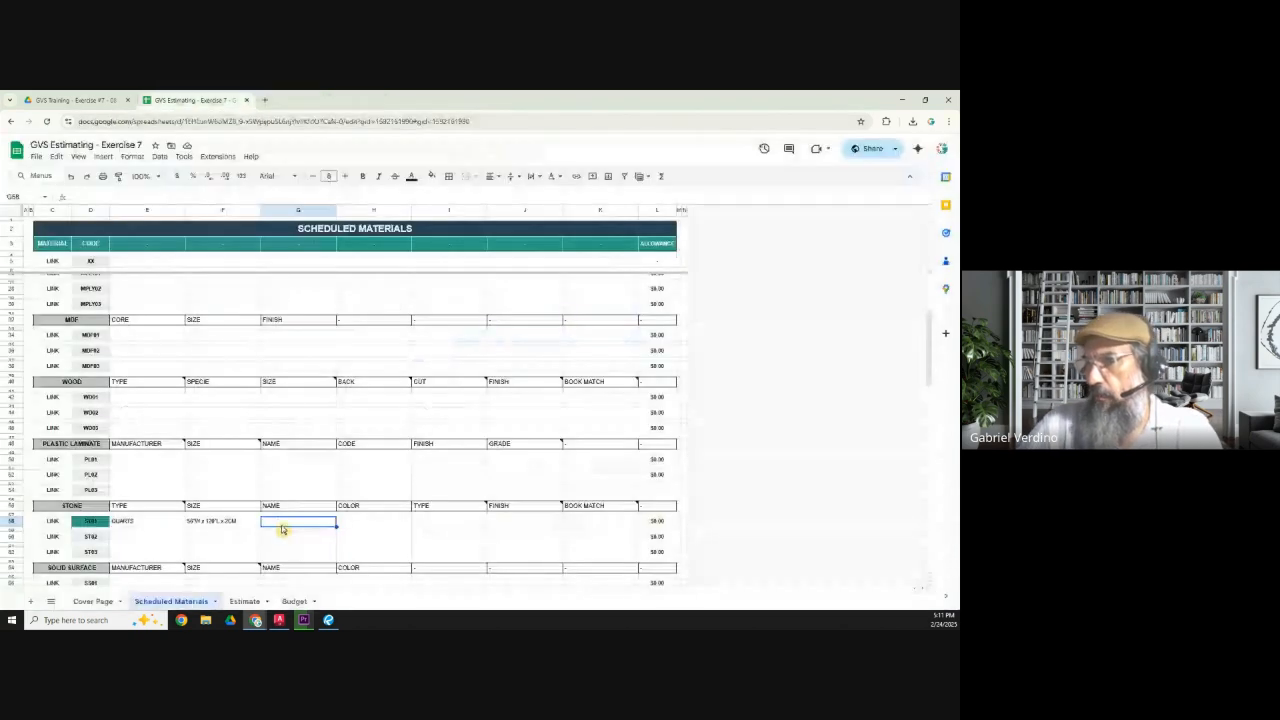
On the Estimate sheet, enter ST01 as the stone scope line's code and a dash for its core, finish and detail.
left_click(242, 526)
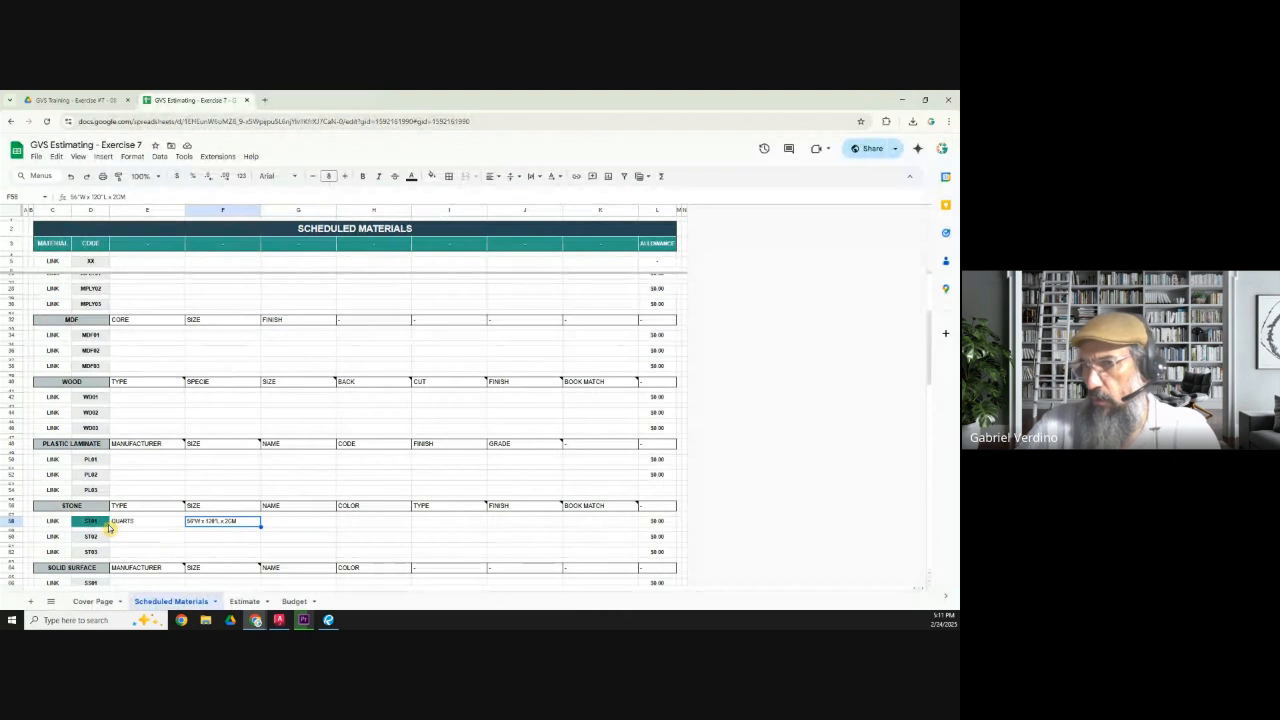
left_click(245, 601)
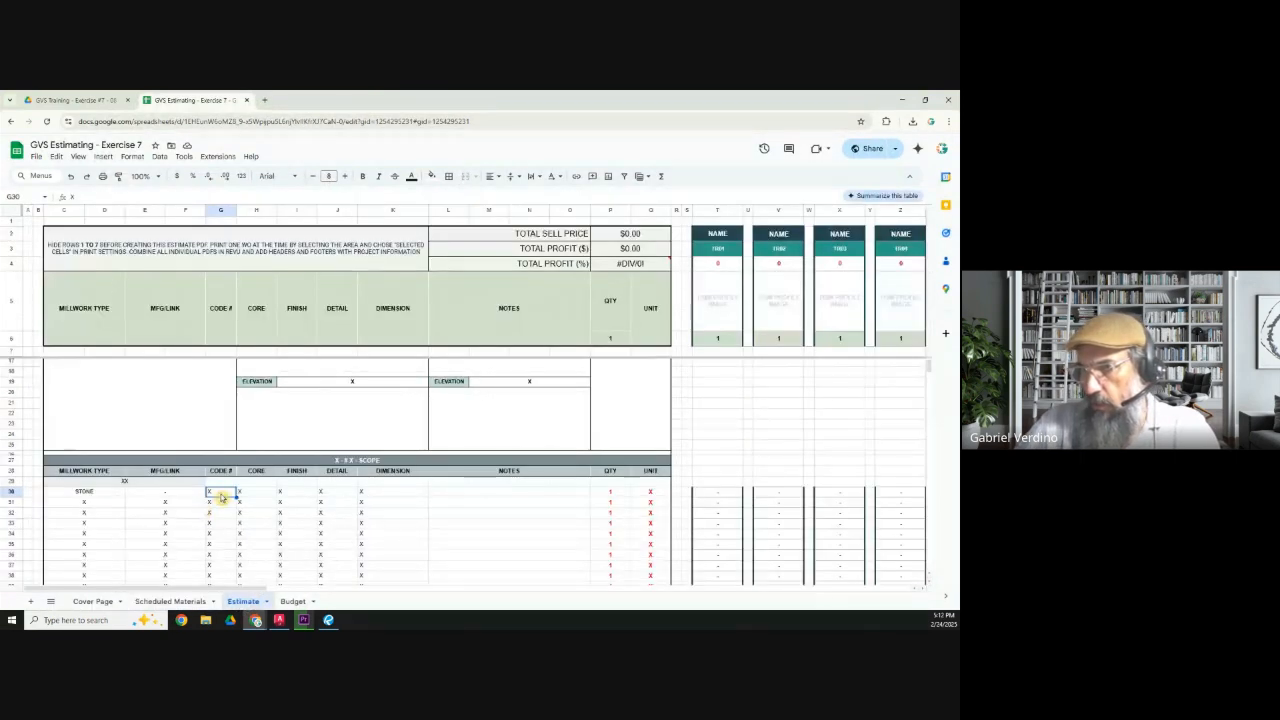
type("STO1")
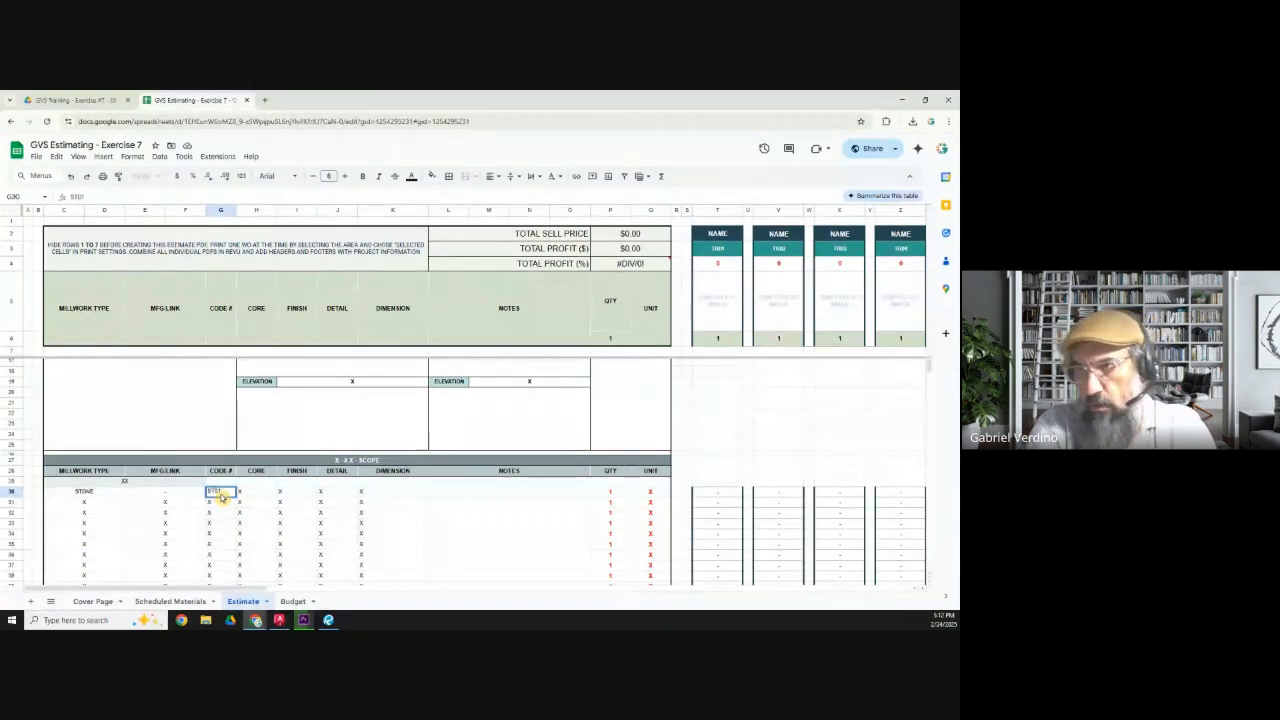
key("Tab")
type("-")
key("Tab")
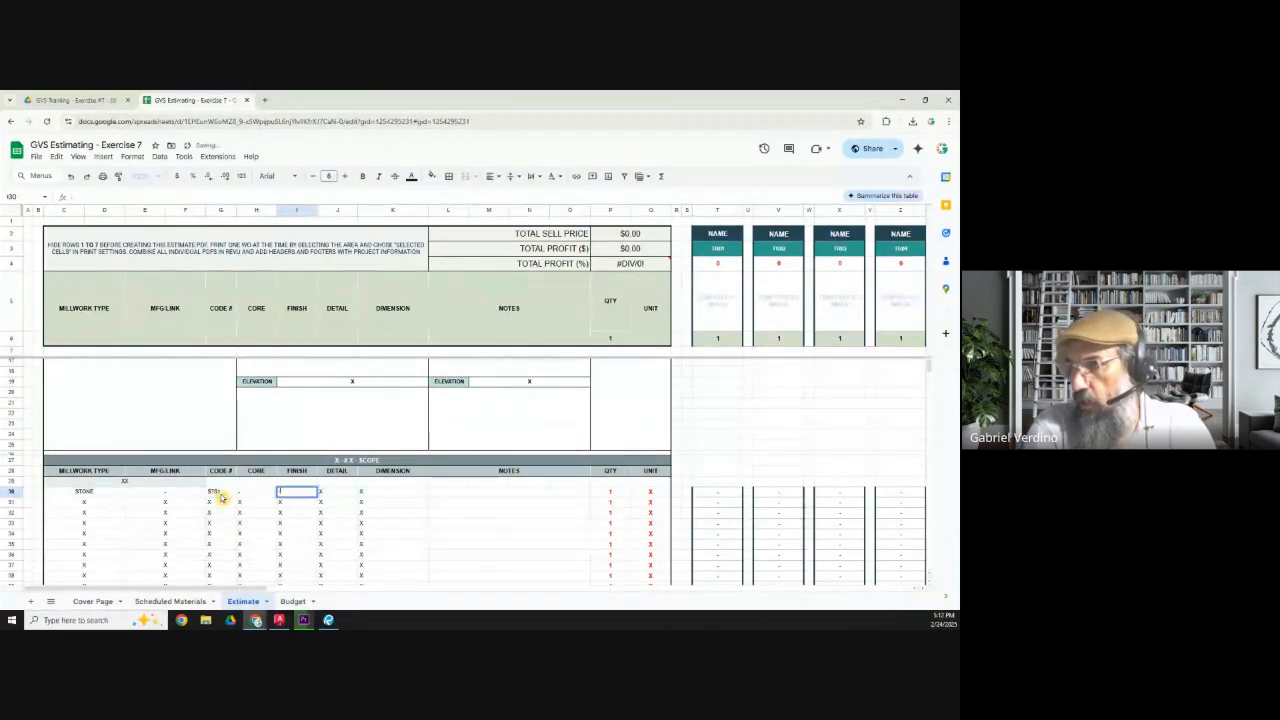
type("-")
key("Tab")
type("-")
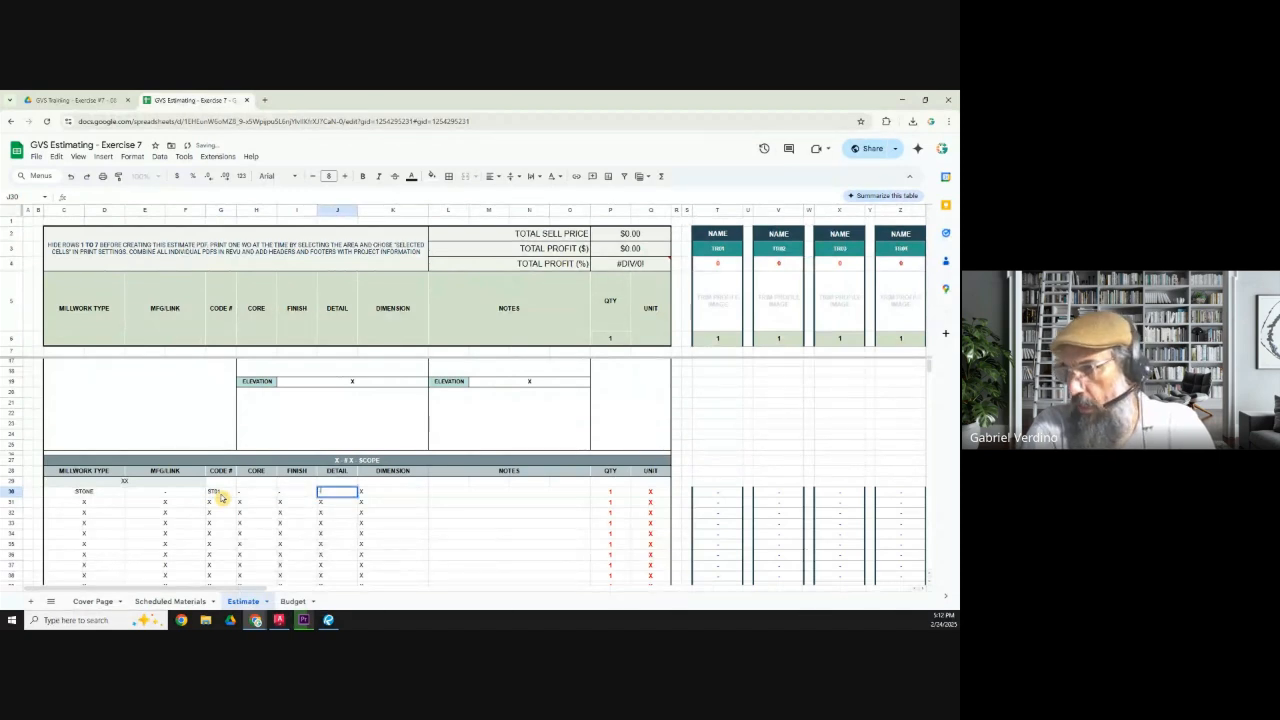
key("Tab")
Enter 56"W x 120"L x 2CM as the stone line's dimension, checking it against the ST01 size in Scheduled Materials.
type("SS")
type("\"W x 120\"")
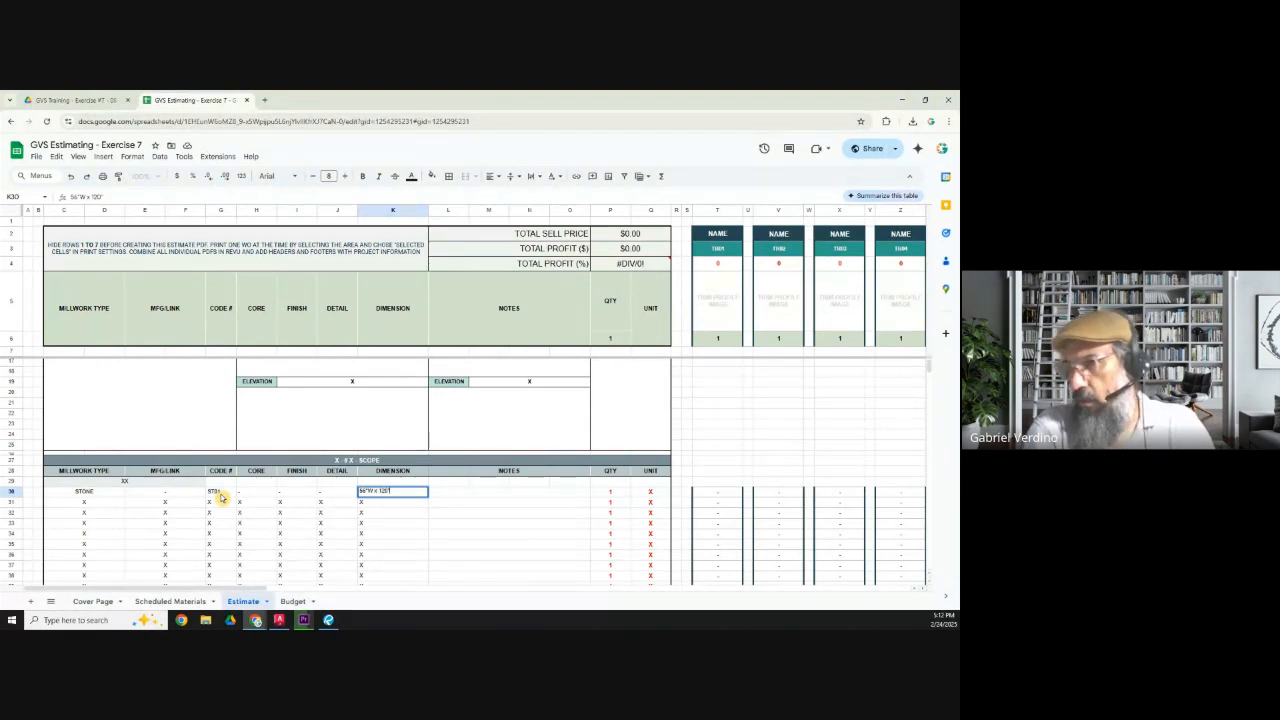
type("L")
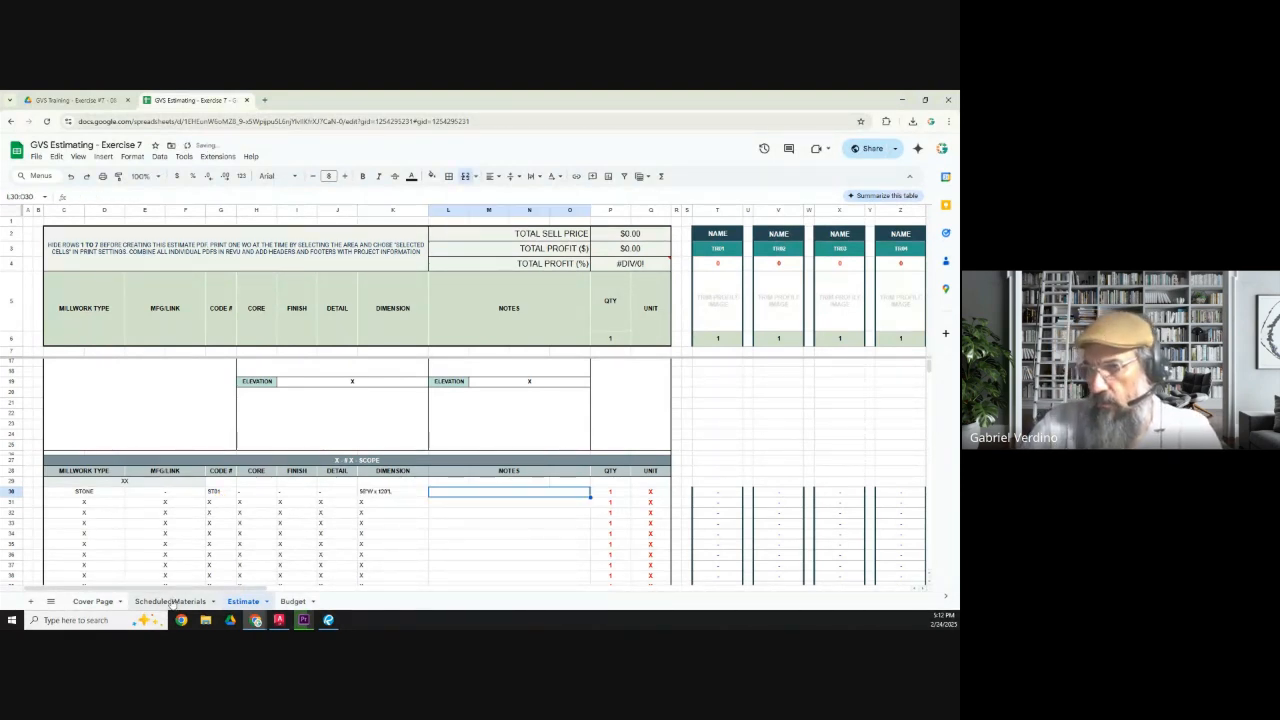
left_click(170, 601)
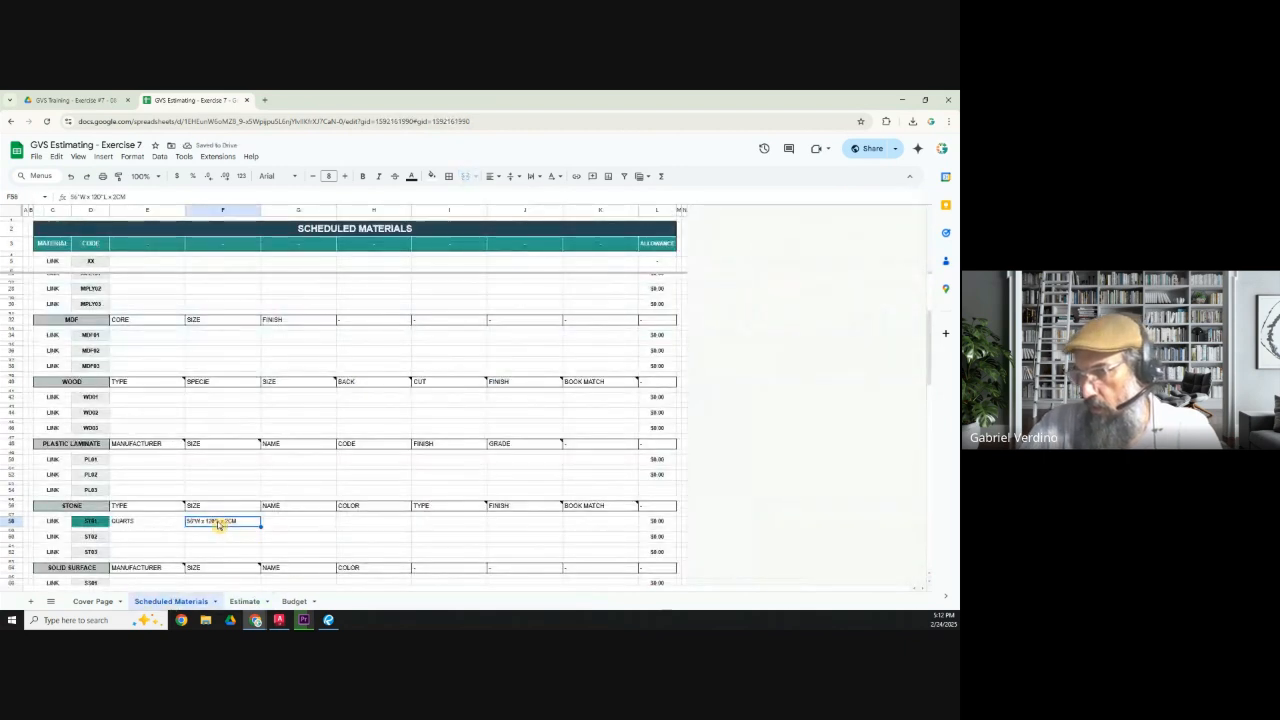
left_click(244, 603)
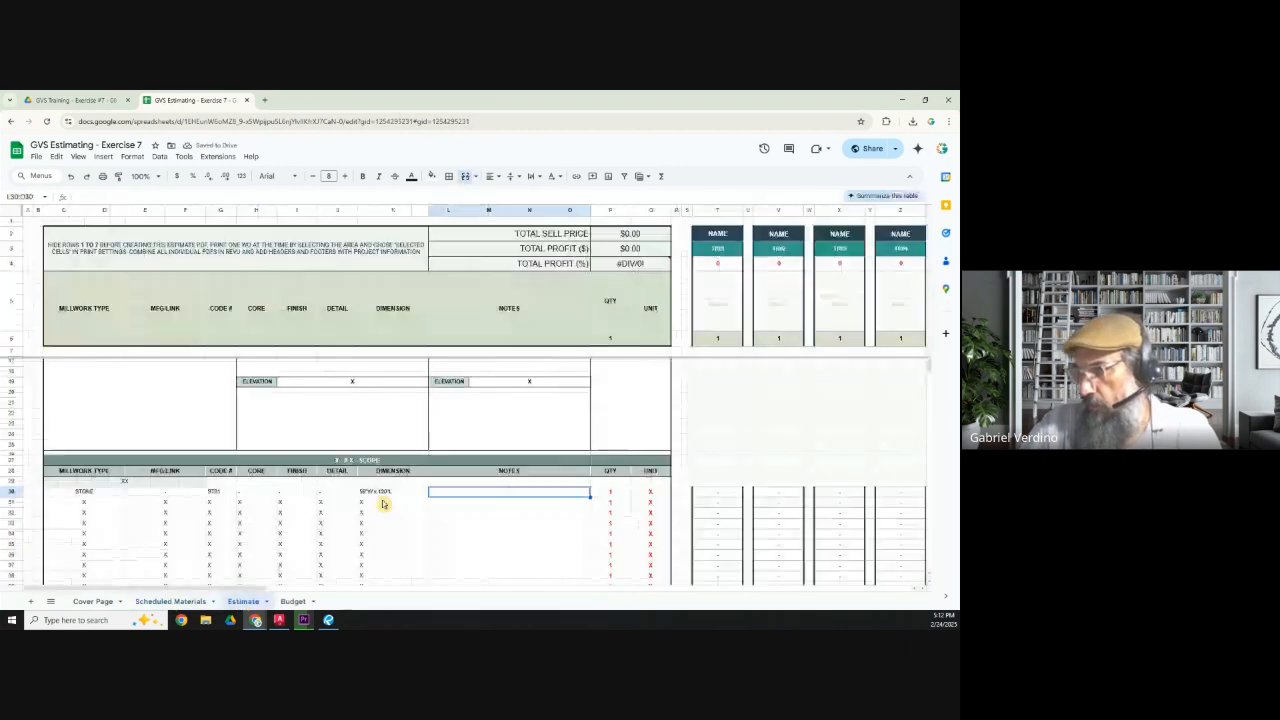
double_click(395, 491)
type("x 2CM")
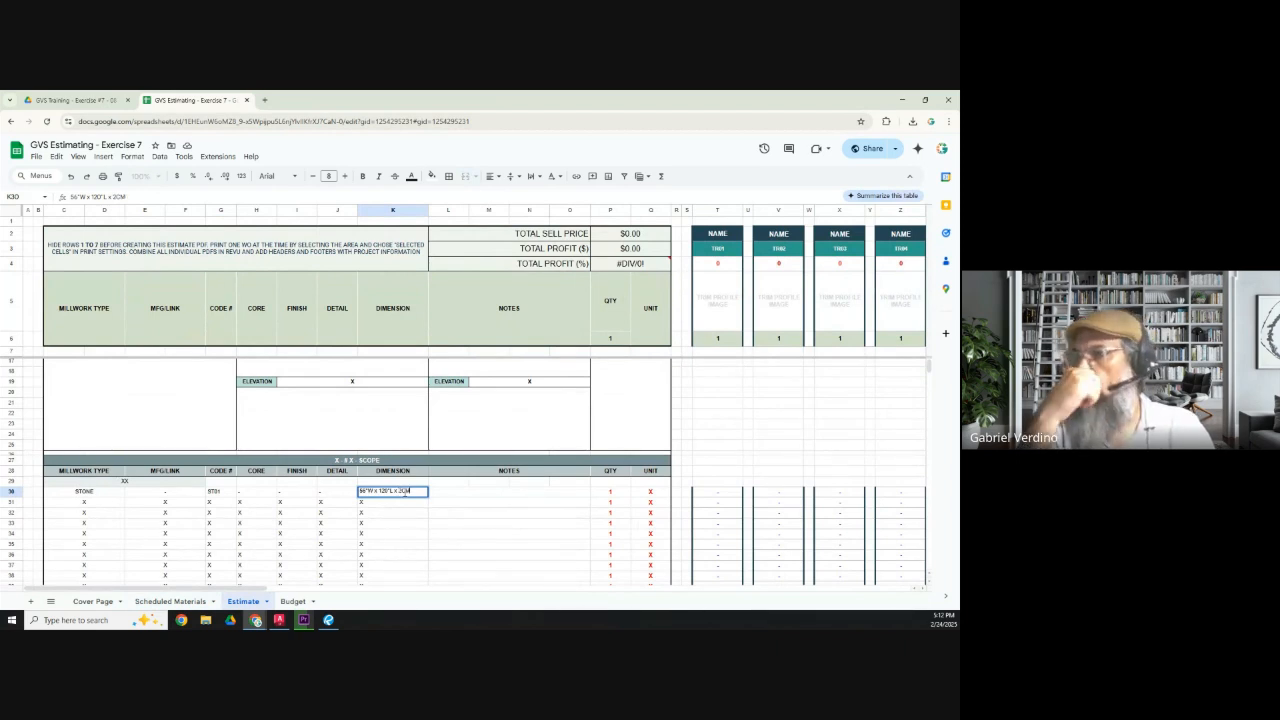
key("Tab")
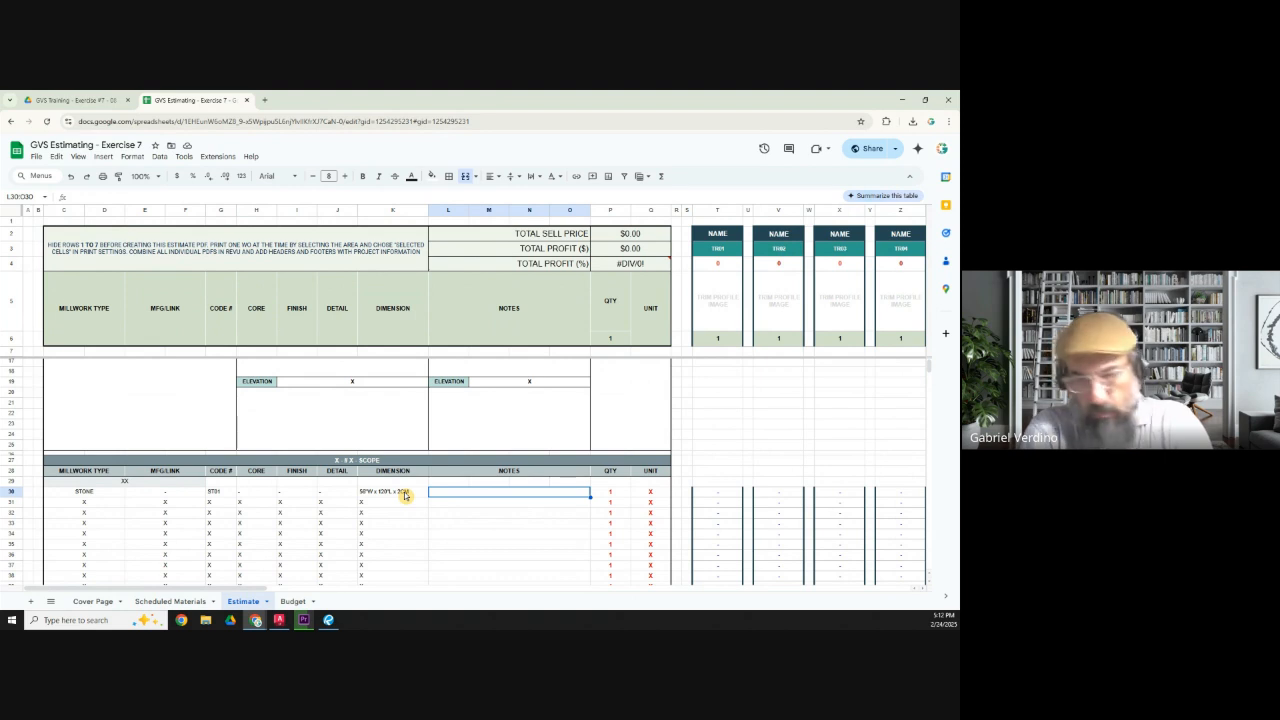
Enter the note MATERIAL - PROVIDE QUATZ SLABS FOR COUNTERTOP FABRICATION for the stone line.
type("MATERIAL")
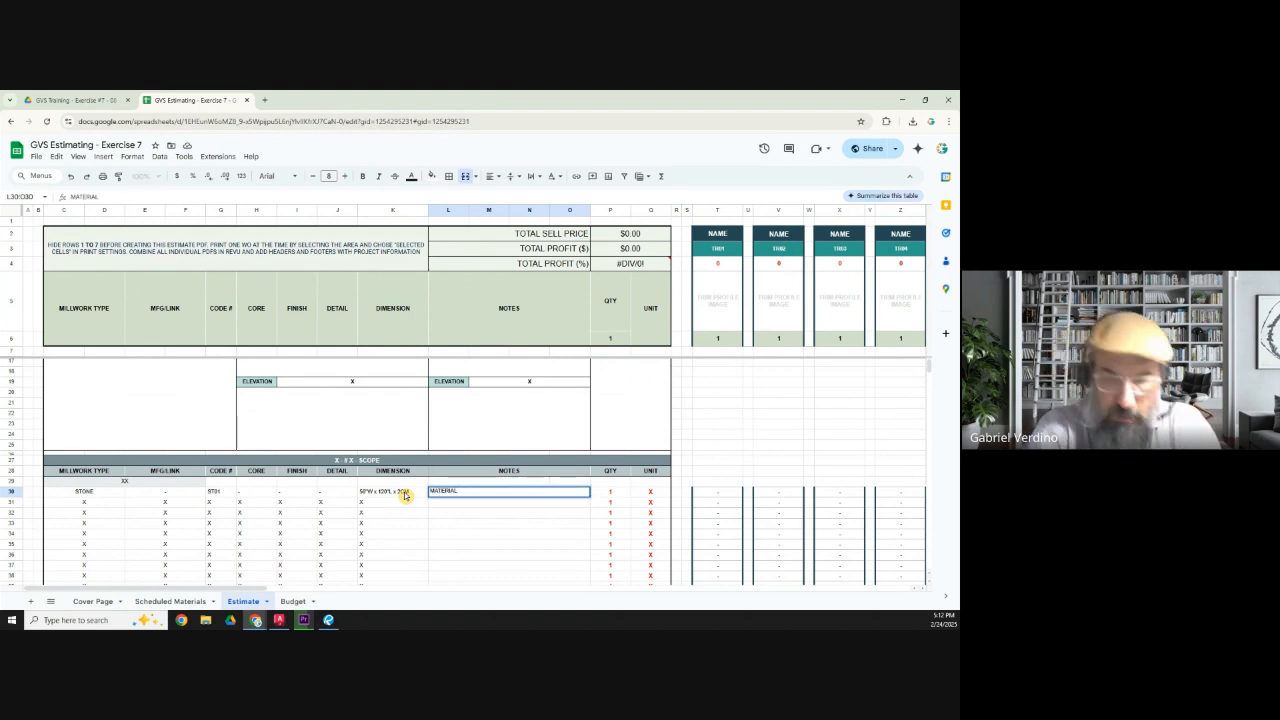
type(" - PROVIE")
key("BackSpace")
type("DE")
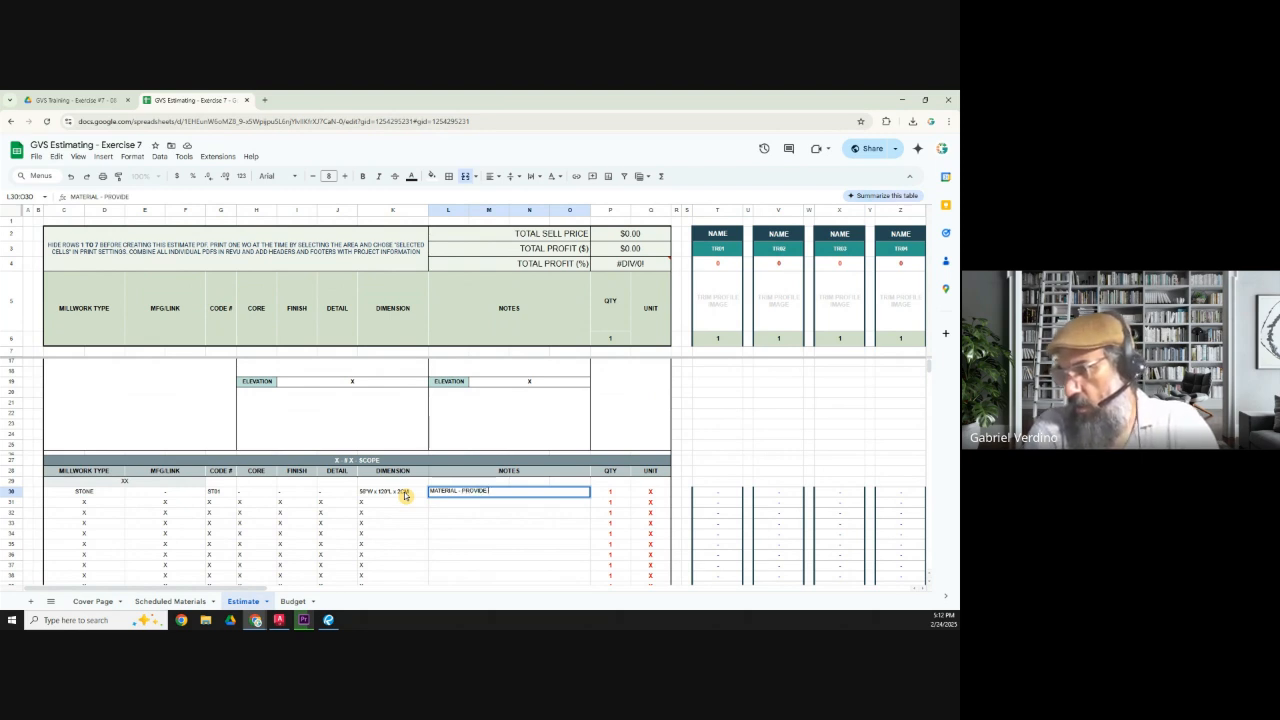
type(" QUATZ SLABS")
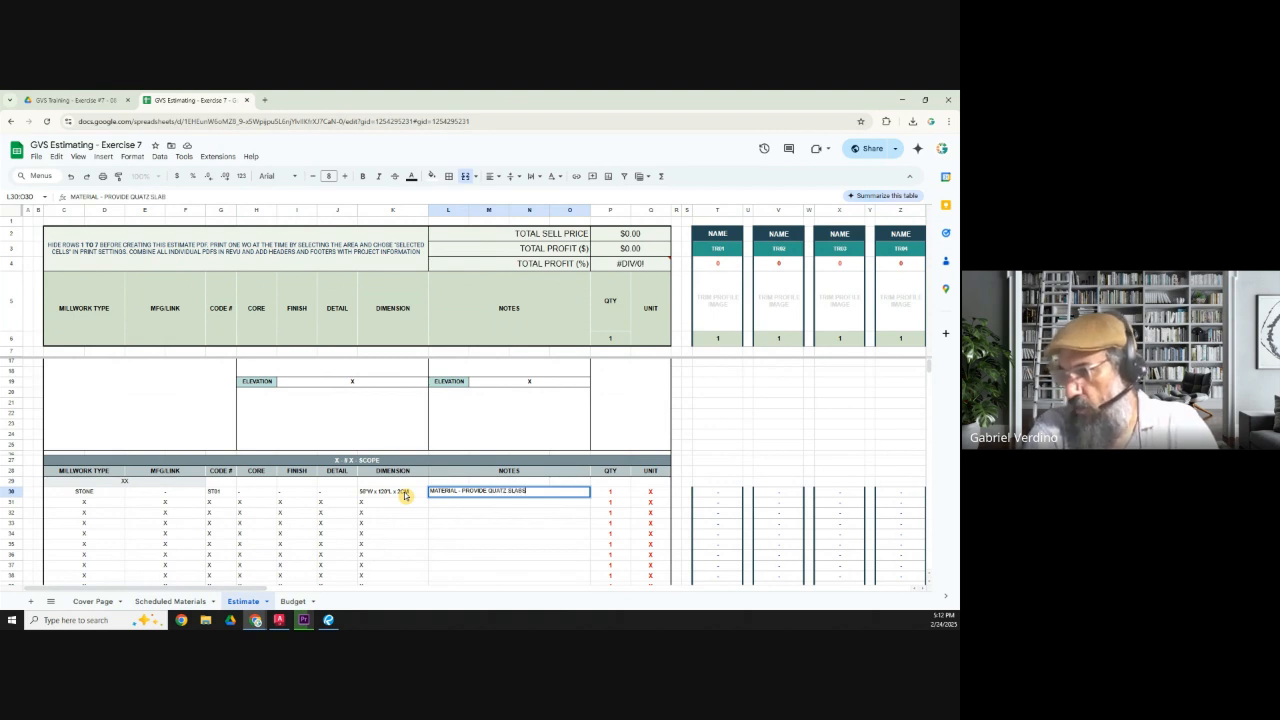
type(" FOR COUNTER")
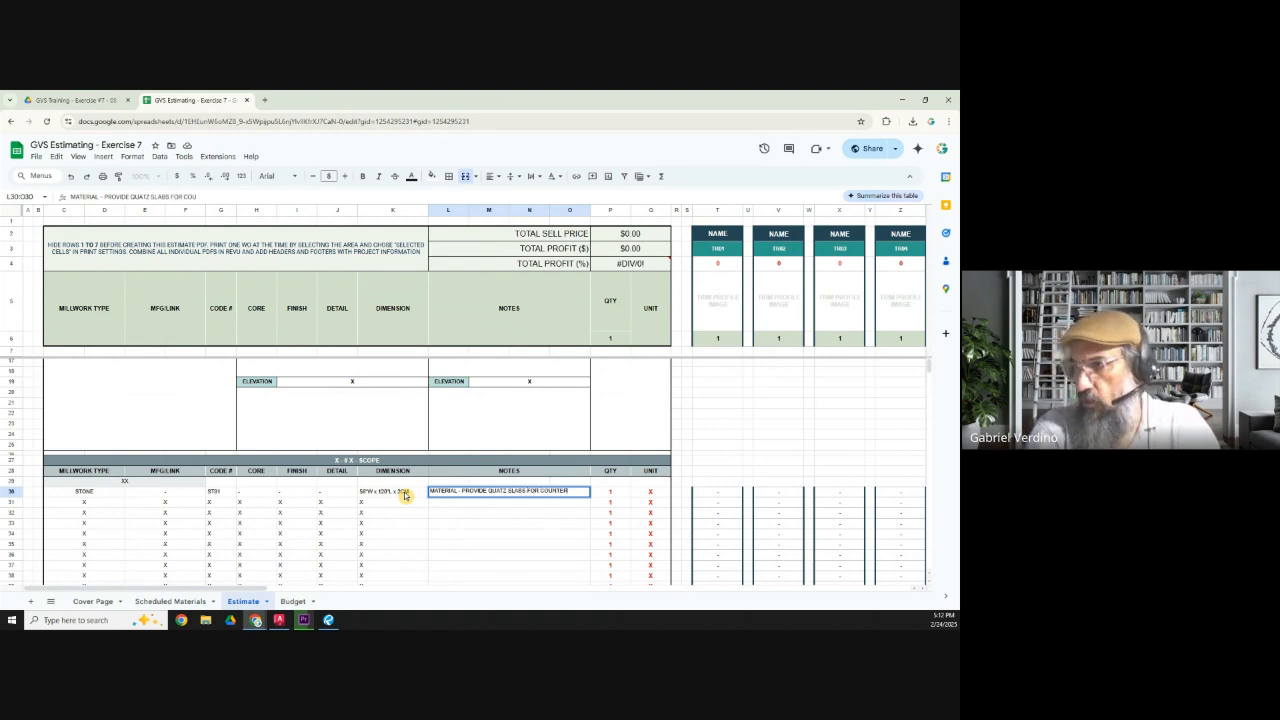
type("TOP FABRICATION")
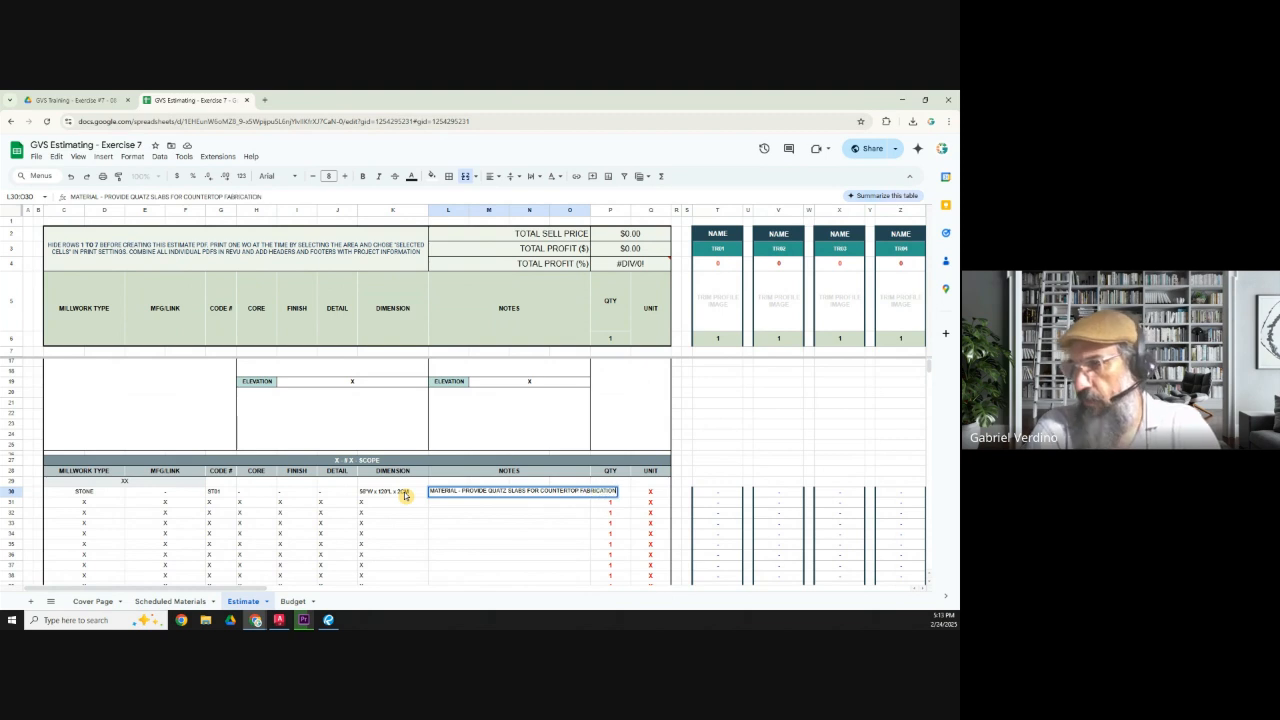
key("Tab")
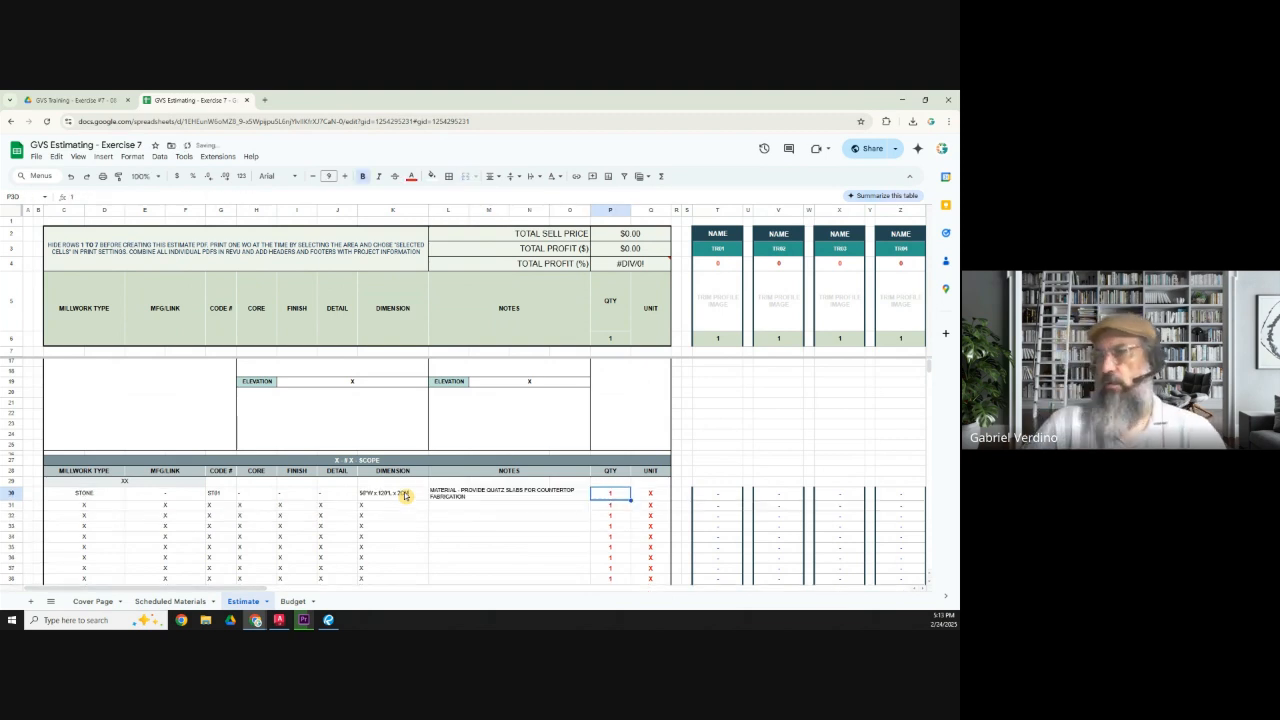
left_click(463, 495)
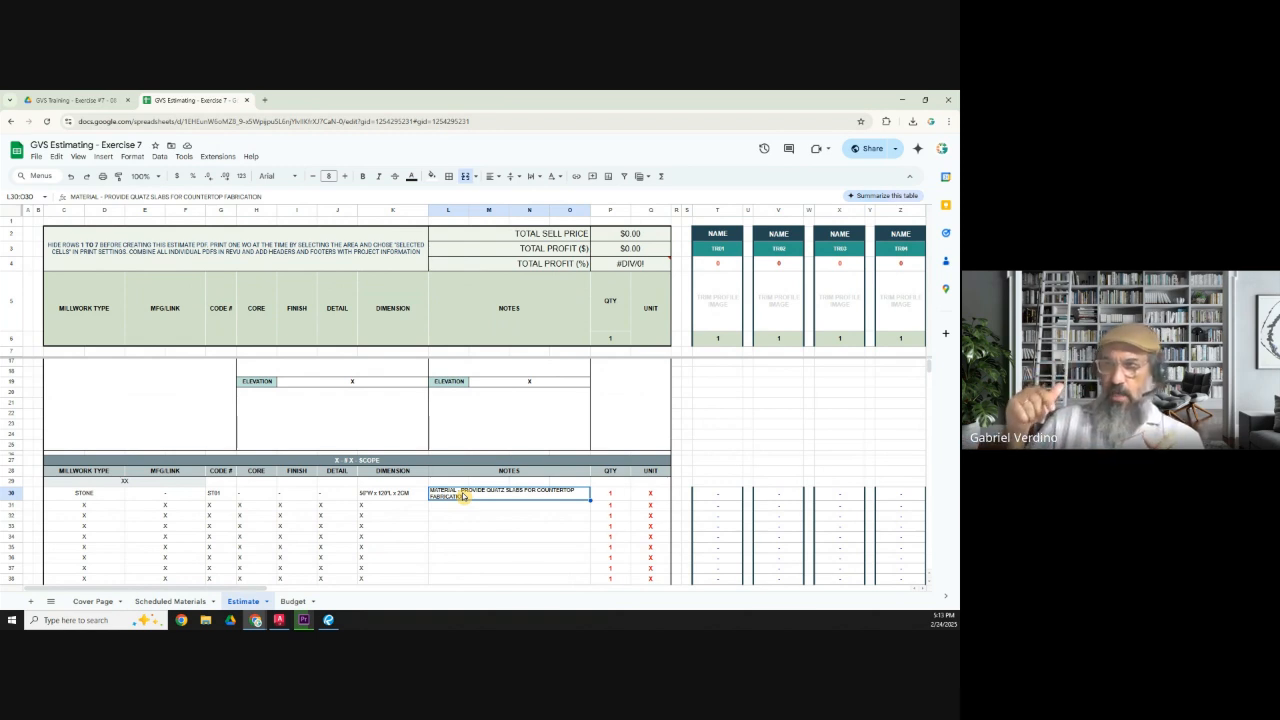
Set the stone line's unit to SLABS.
left_click(650, 498)
type("SLABS")
key("Tab")
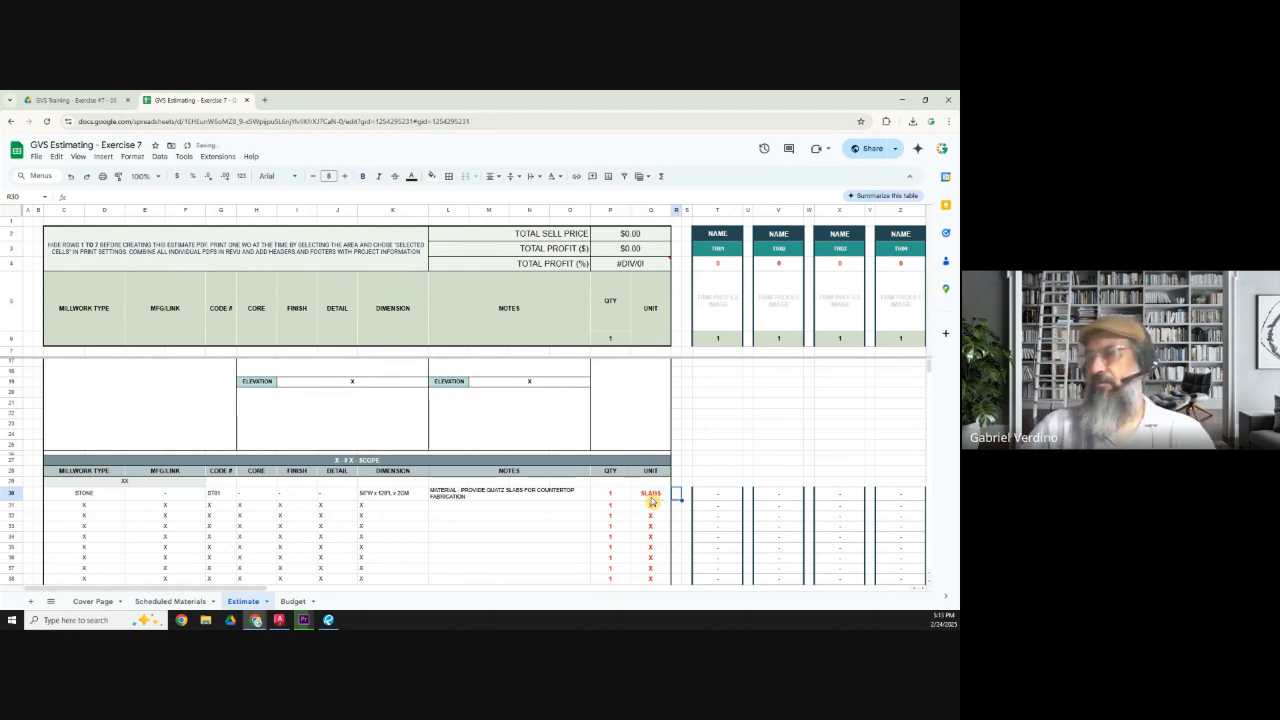
left_click(651, 494)
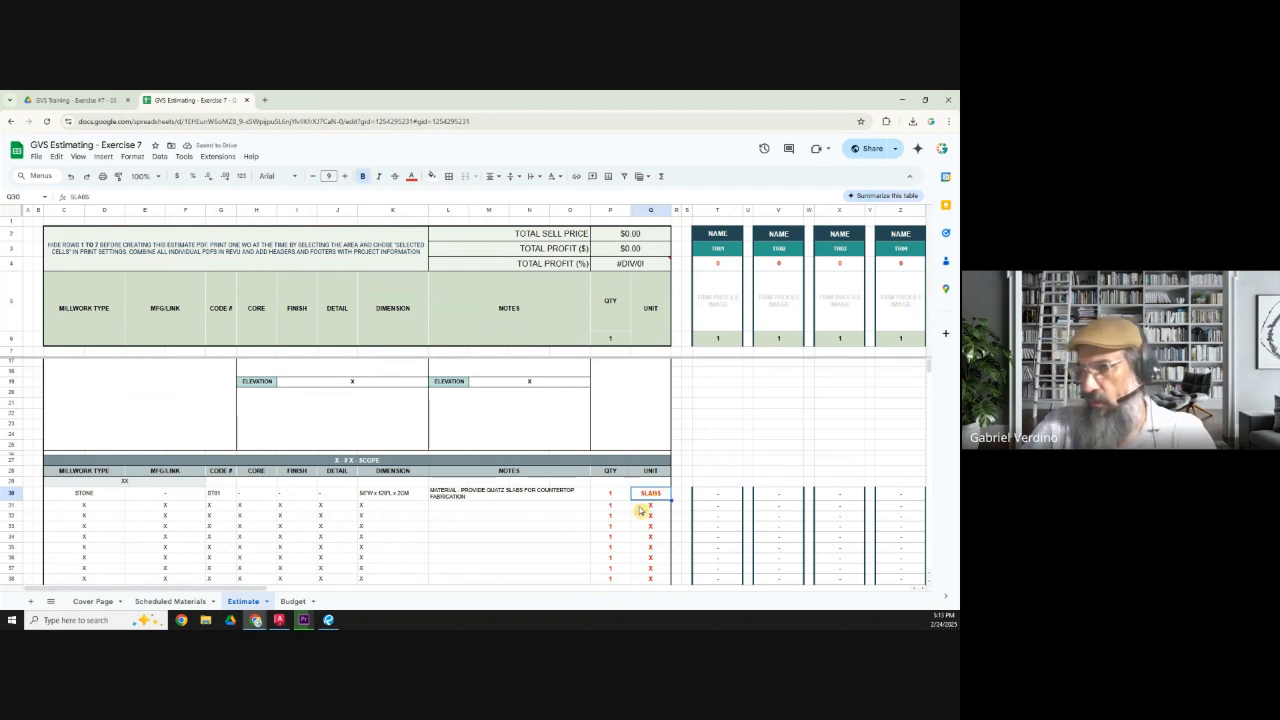
Check the highlighted kitchen plan in Revu, switch to AutoCAD and draw a vertical construction line below the F.D. LAYOUT heading.
left_click(330, 619)
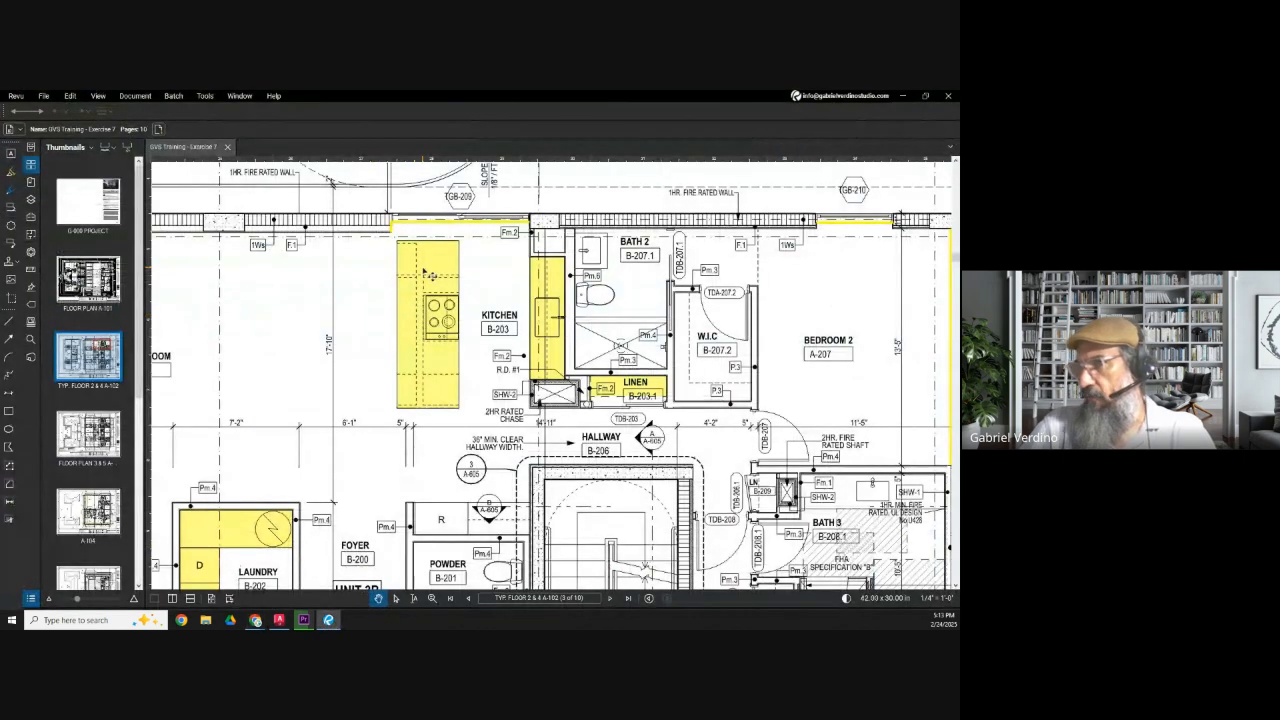
scroll(428, 275, "up", 1)
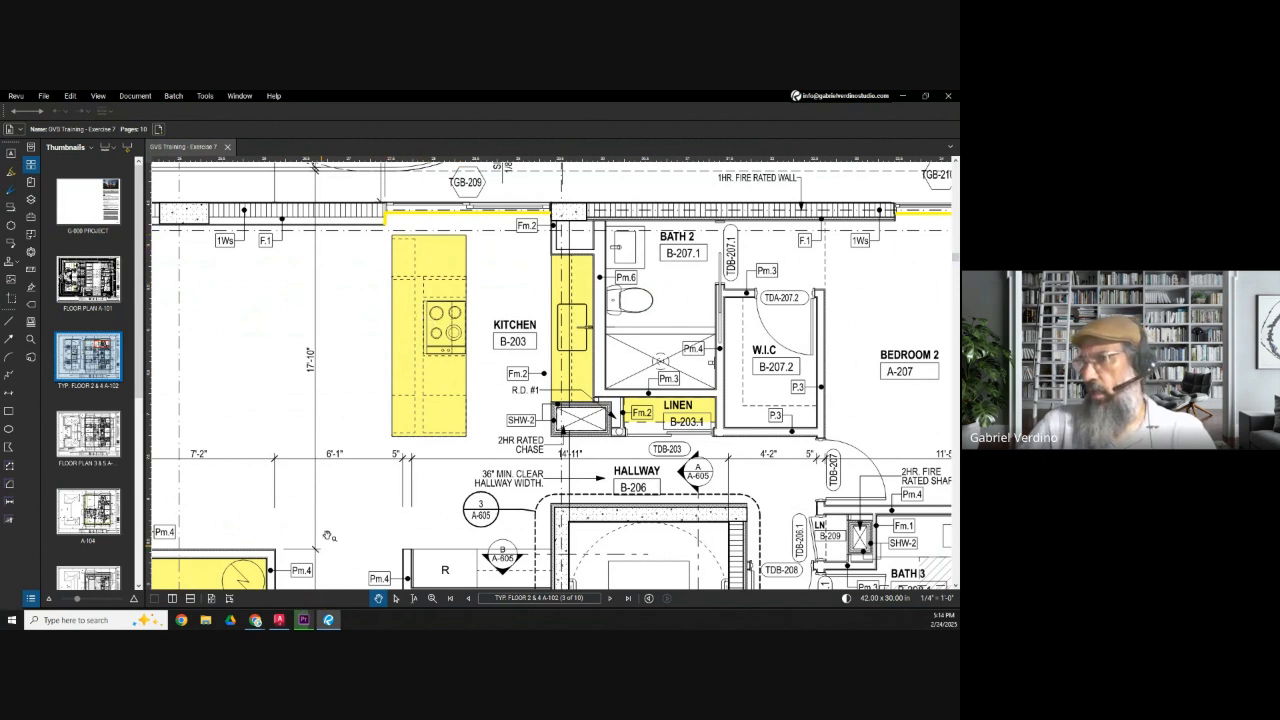
left_click(281, 620)
scroll(330, 420, "up", 4)
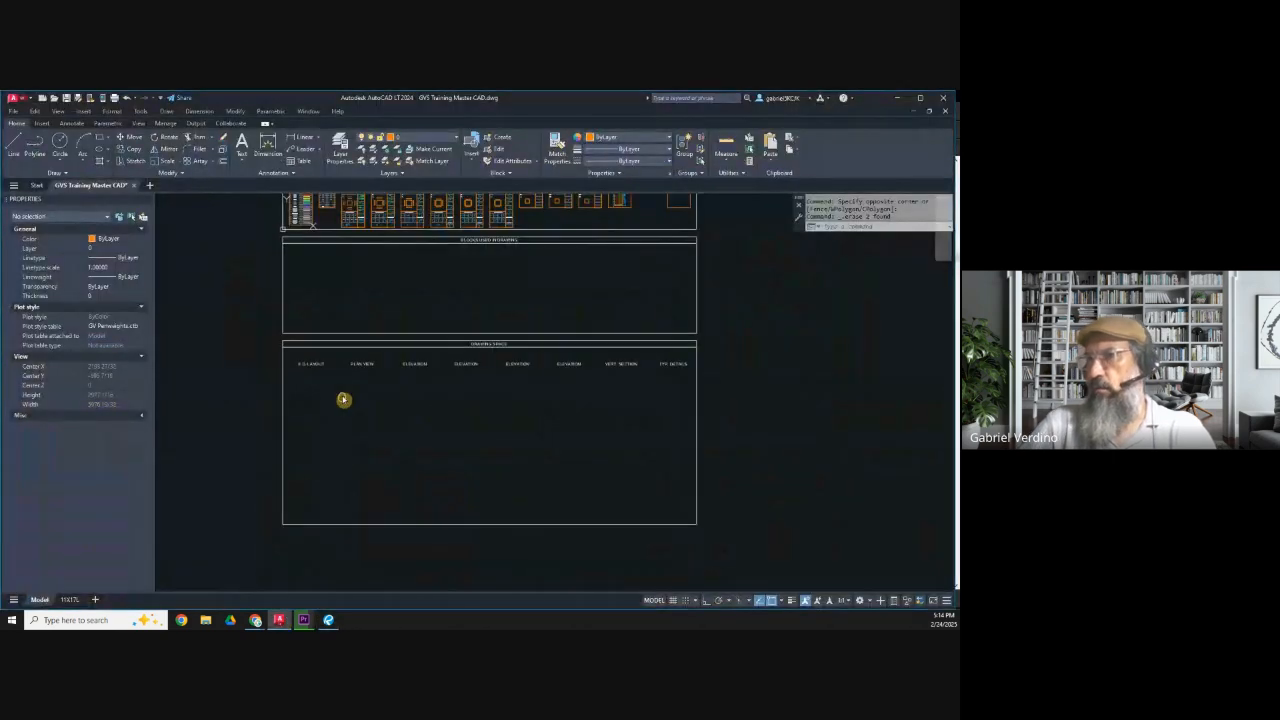
left_click(57, 172)
left_click(33, 189)
type("v")
key("Return")
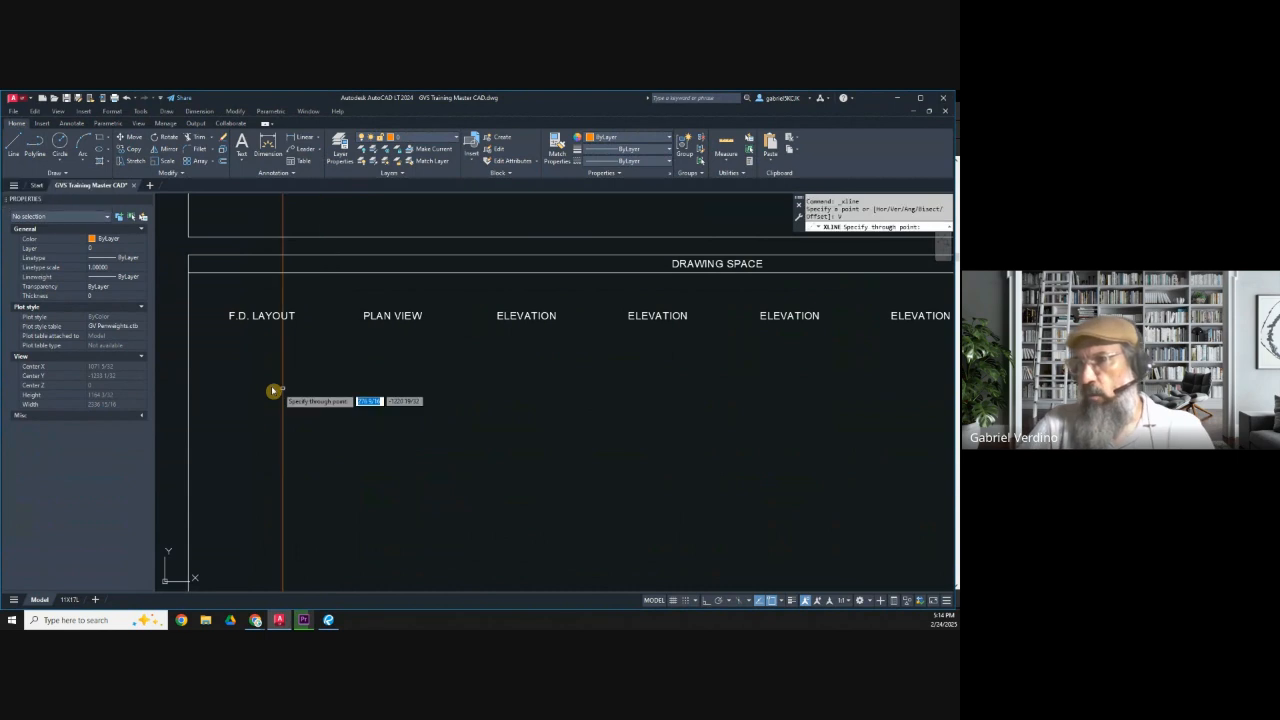
left_click(258, 405)
left_click(223, 160)
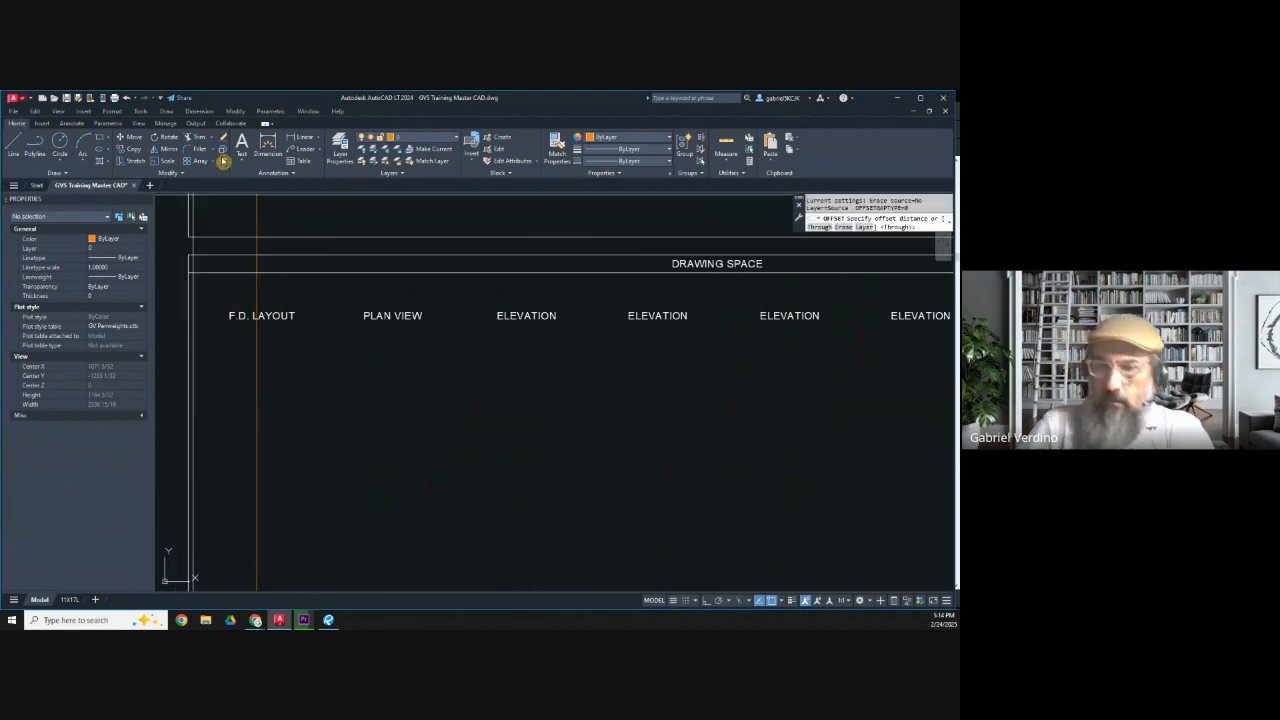
type("50")
key("Return")
key("Escape")
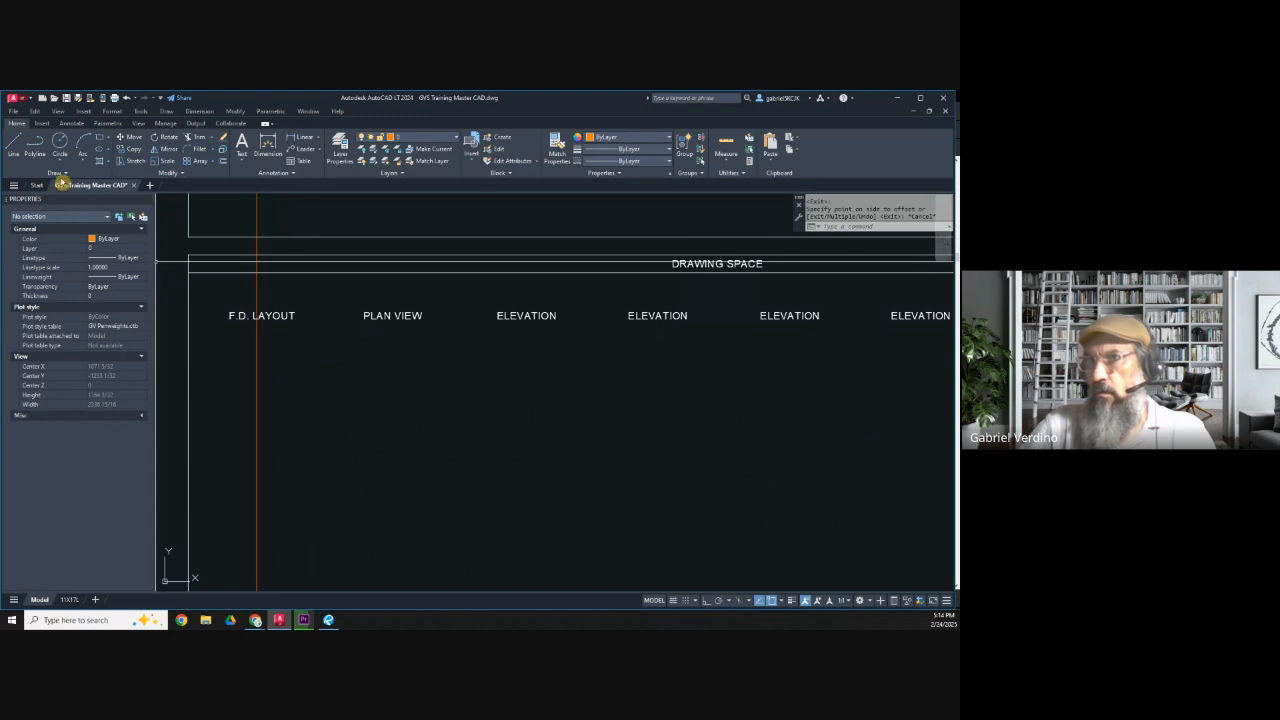
Draw a horizontal construction line just below the F.D. LAYOUT heading, crossing the vertical one.
left_click(60, 174)
left_click(42, 188)
type("h")
key("Return")
left_click(276, 345)
key("Escape")
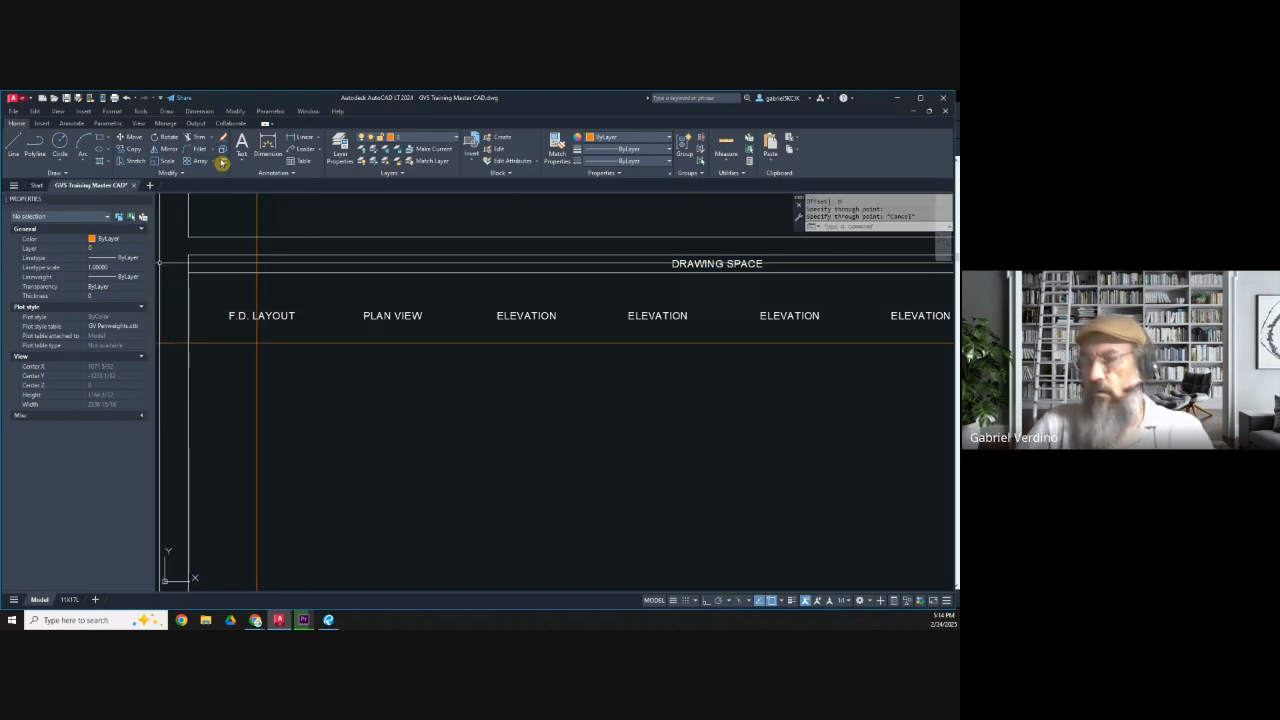
Offset the vertical construction line 56 to its right to mark the slab width.
left_click(222, 162)
type("56")
key("Return")
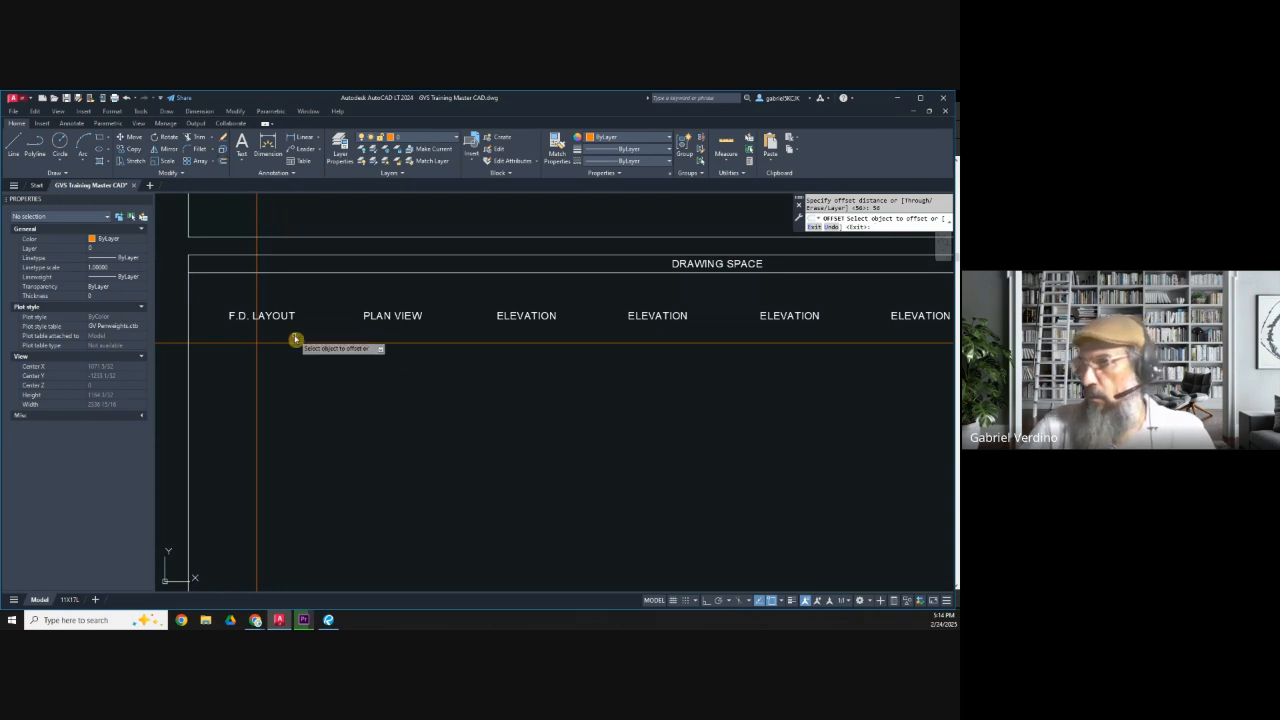
left_click(258, 363)
left_click(331, 374)
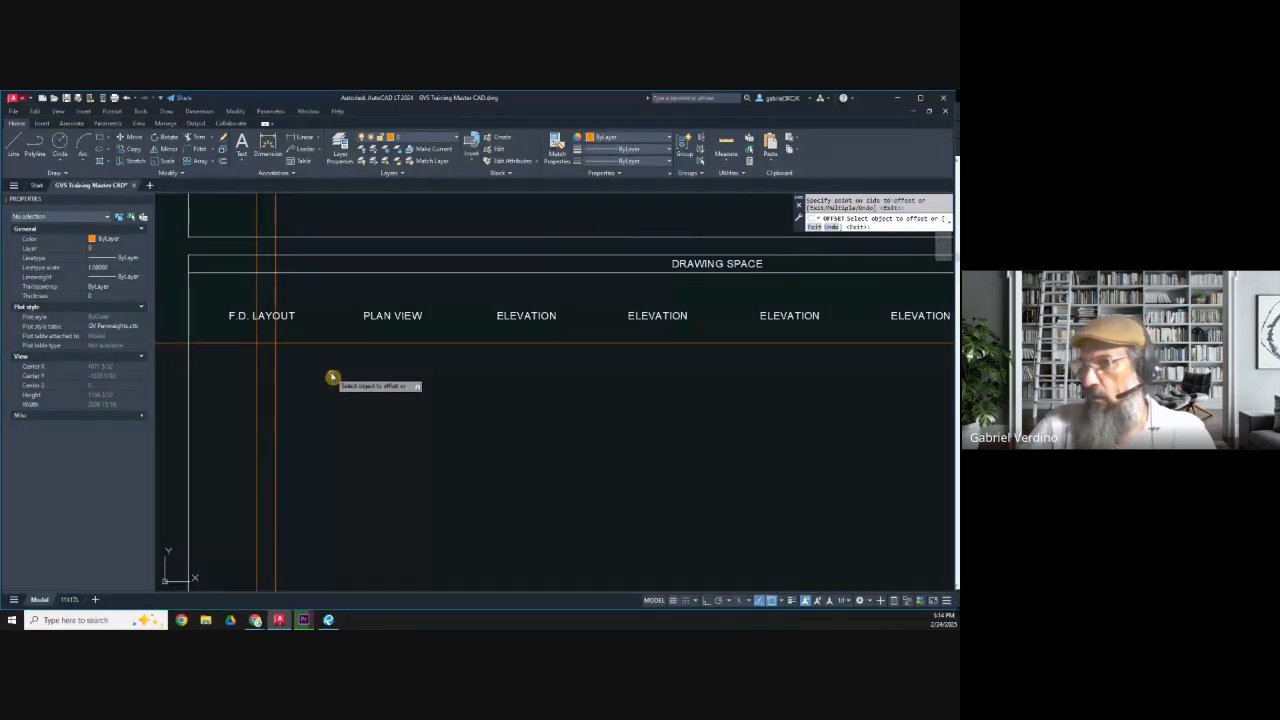
key("Escape")
Offset the horizontal construction line 120 downward to mark the slab length.
scroll(289, 361, "up", 4)
key("Return")
type("120")
key("Return")
left_click(284, 321)
left_click(293, 388)
middle_click_drag(238, 359, 369, 366)
key("Escape")
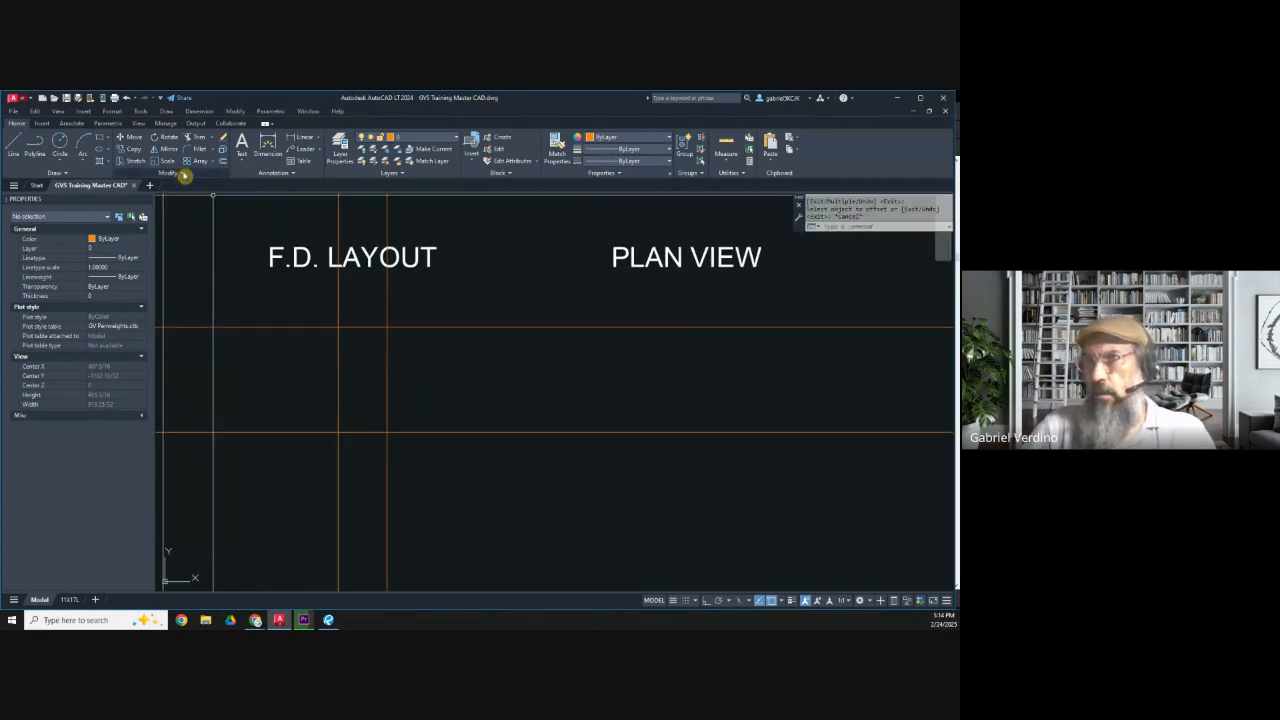
Draw the slab outline as a rectangle on layer GVS_0.20 between opposite intersections of the construction lines.
left_click(406, 137)
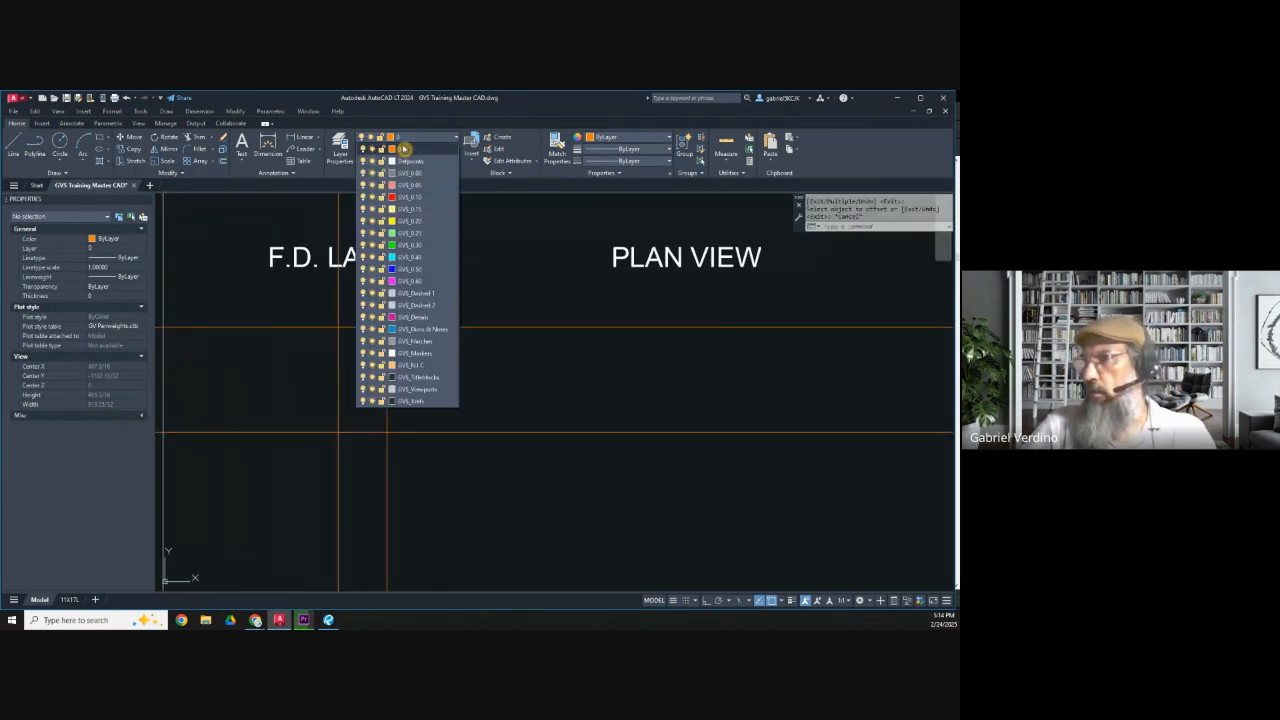
left_click(409, 223)
left_click(102, 140)
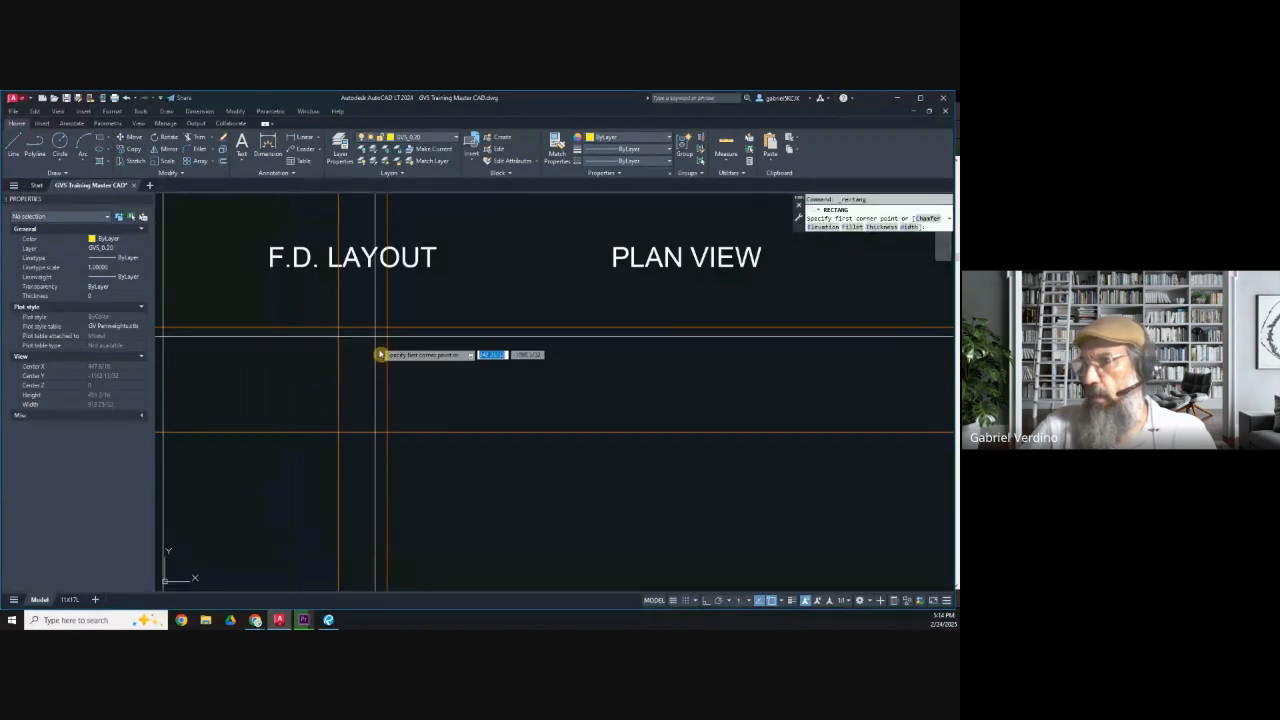
left_click(339, 327)
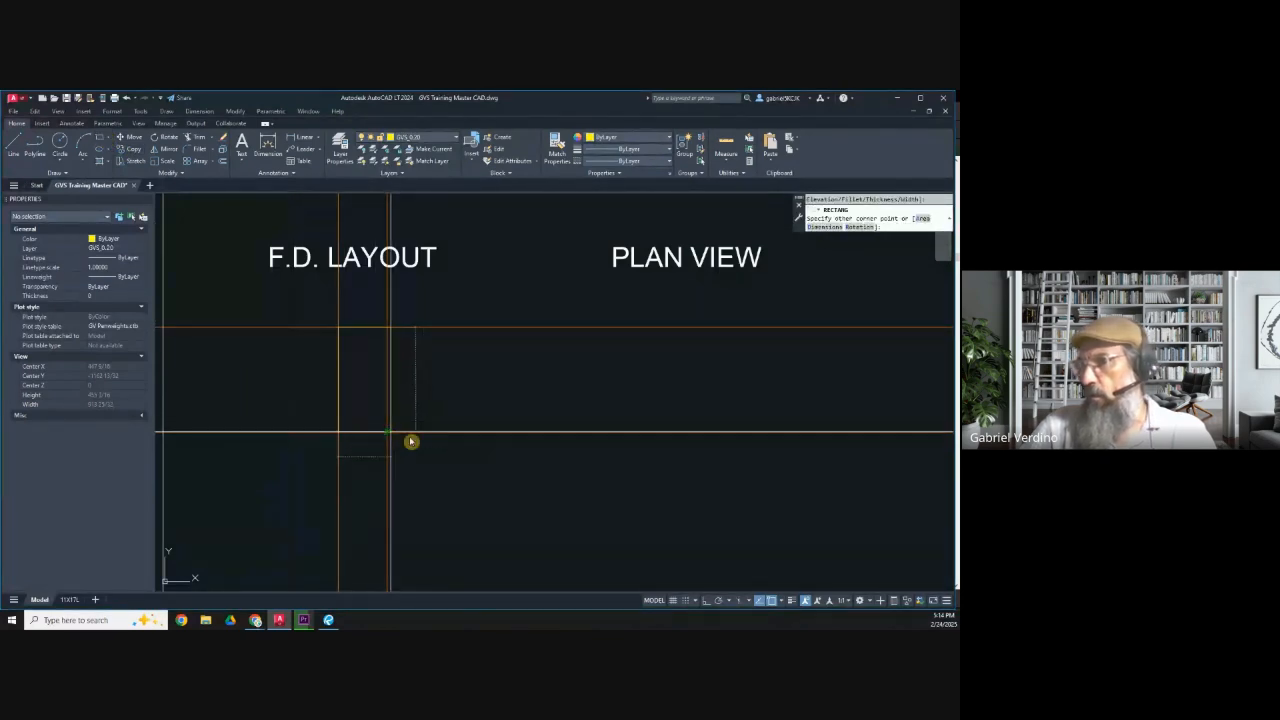
key("Escape")
Delete the construction lines around the slab rectangle.
left_click(507, 467)
left_click(465, 335)
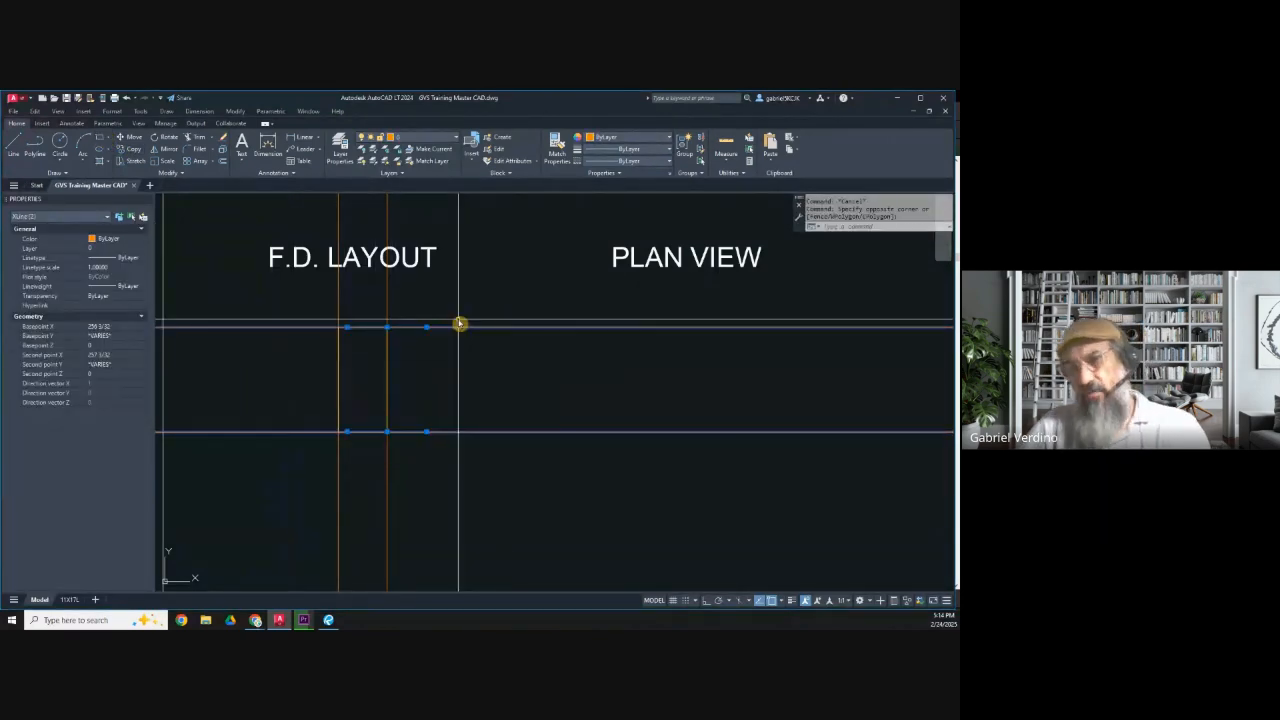
key("Delete")
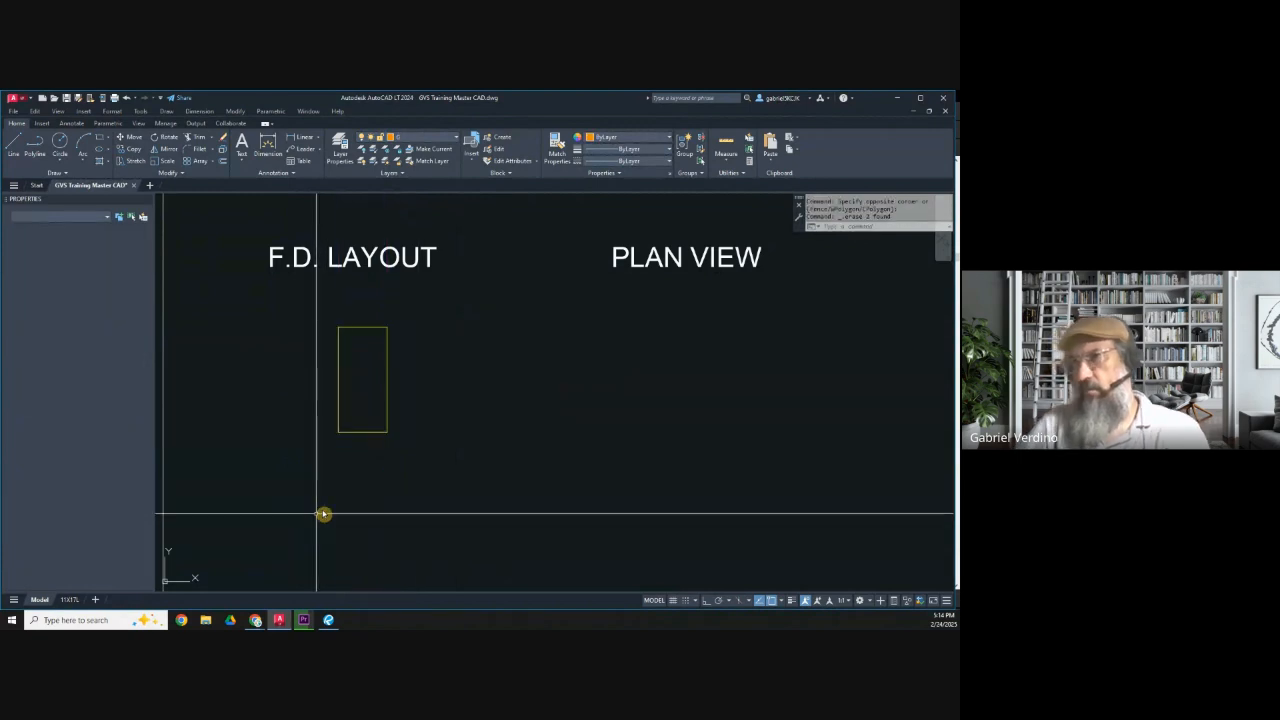
Draw a freehand upright rectangle inside the slab, about half its width and over half its length, as the first stone piece.
scroll(352, 380, "up", 4)
middle_click_drag(360, 392, 409, 388)
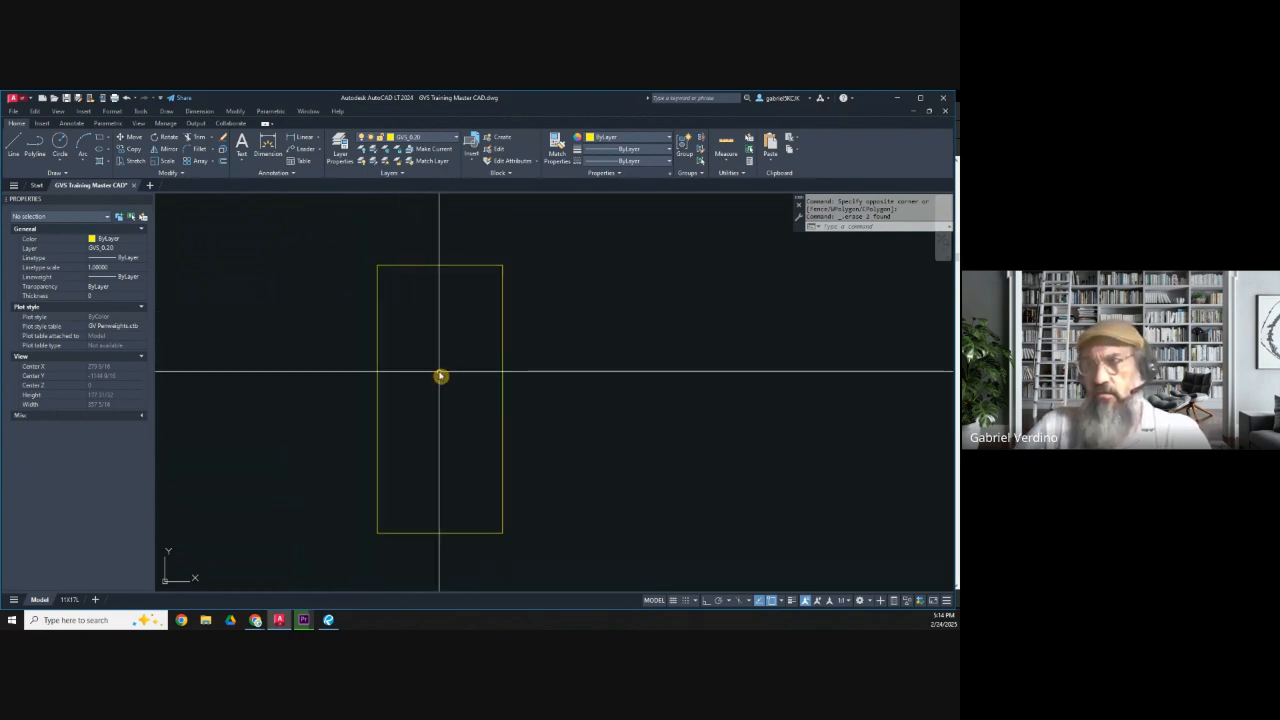
left_click(100, 140)
left_click(395, 302)
left_click(457, 471)
Move the first stone piece by its upper-left corner onto the slab's upper-left corner.
left_click(128, 136)
left_click(395, 310)
key("Return")
left_click(395, 302)
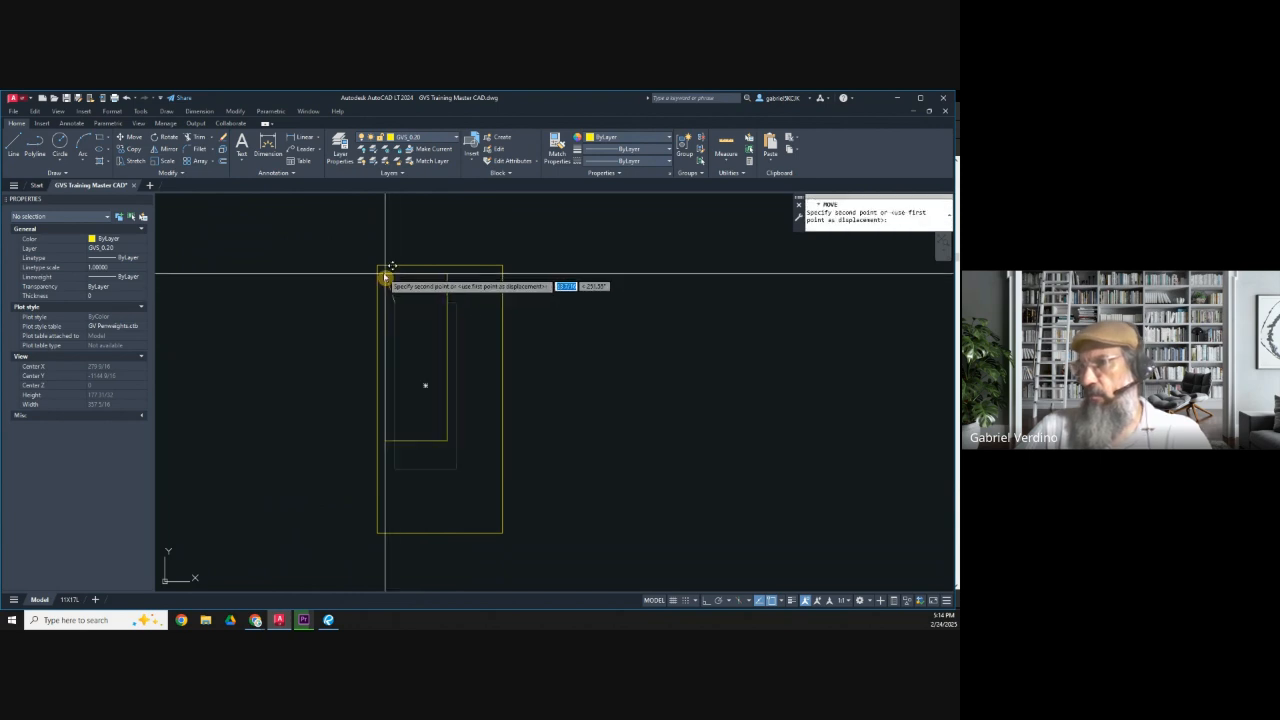
left_click(379, 267)
key("Escape")
middle_click_drag(448, 492, 389, 495)
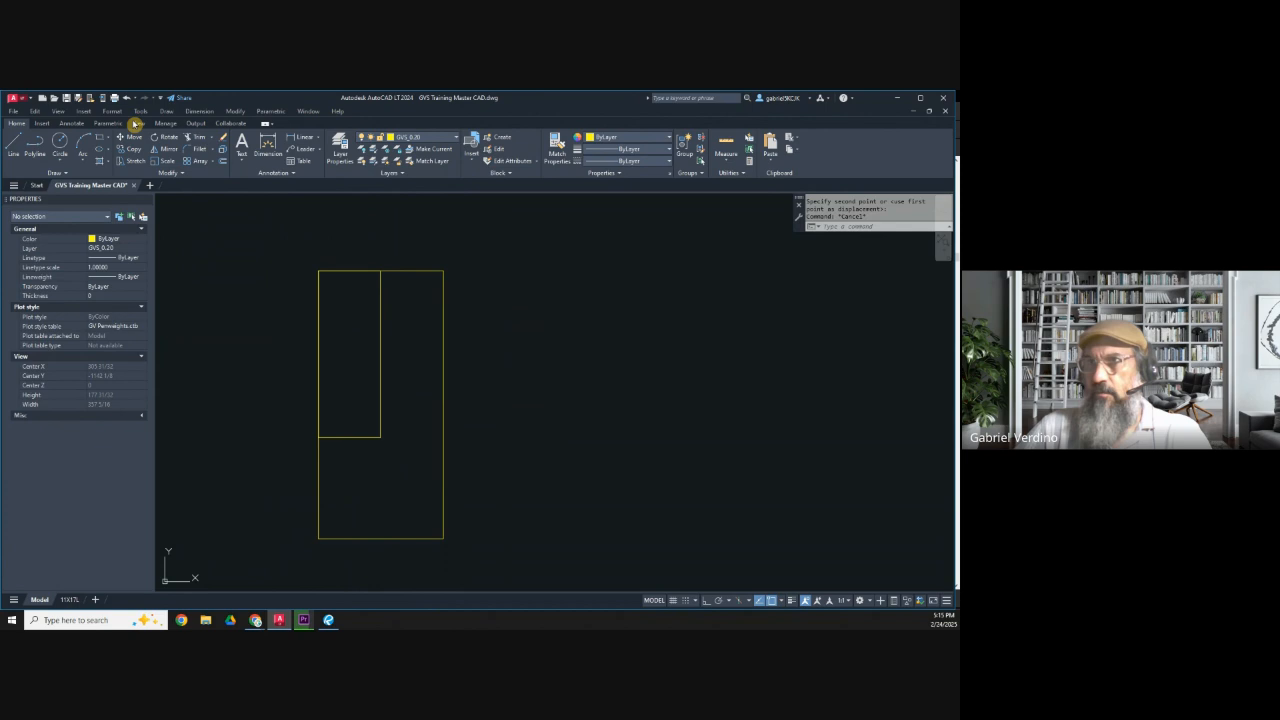
type("rec")
key("Return")
left_click(380, 272)
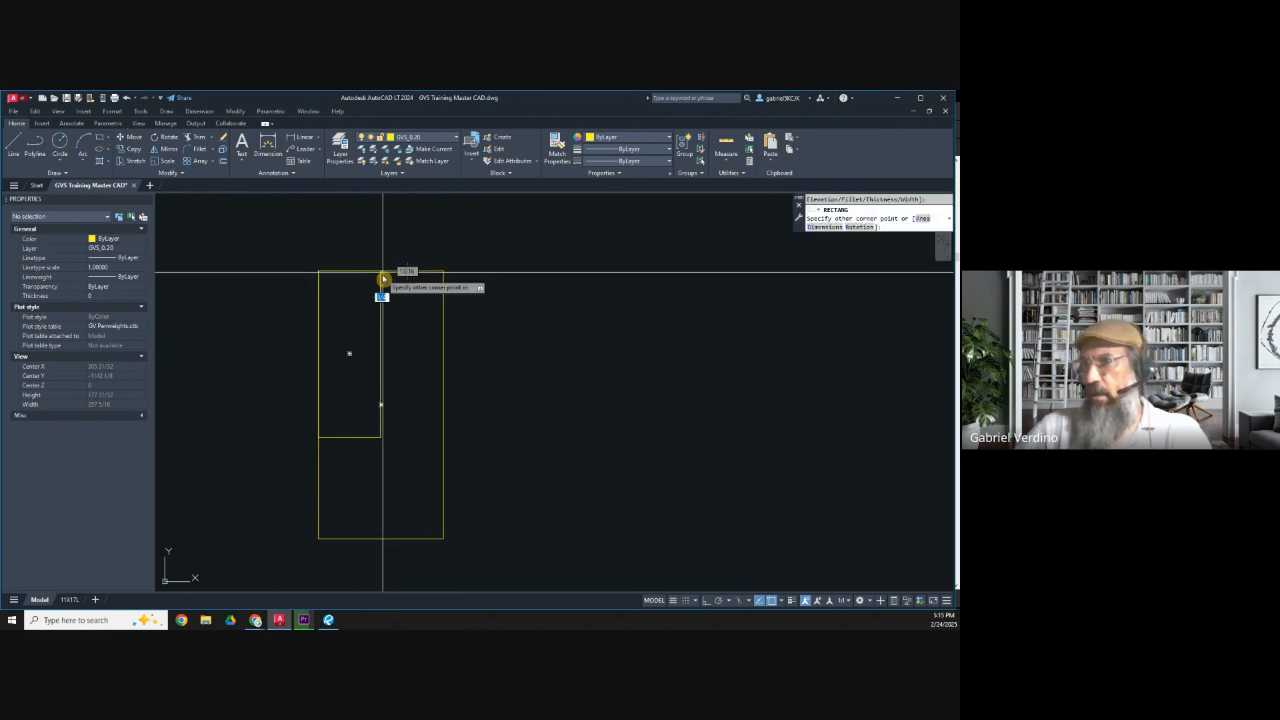
Draw a second piece as a rectangle from the first piece's upper-right corner to a Nearest-snapped point on the slab's right edge.
scroll(380, 275, "up", 4)
left_click(100, 137)
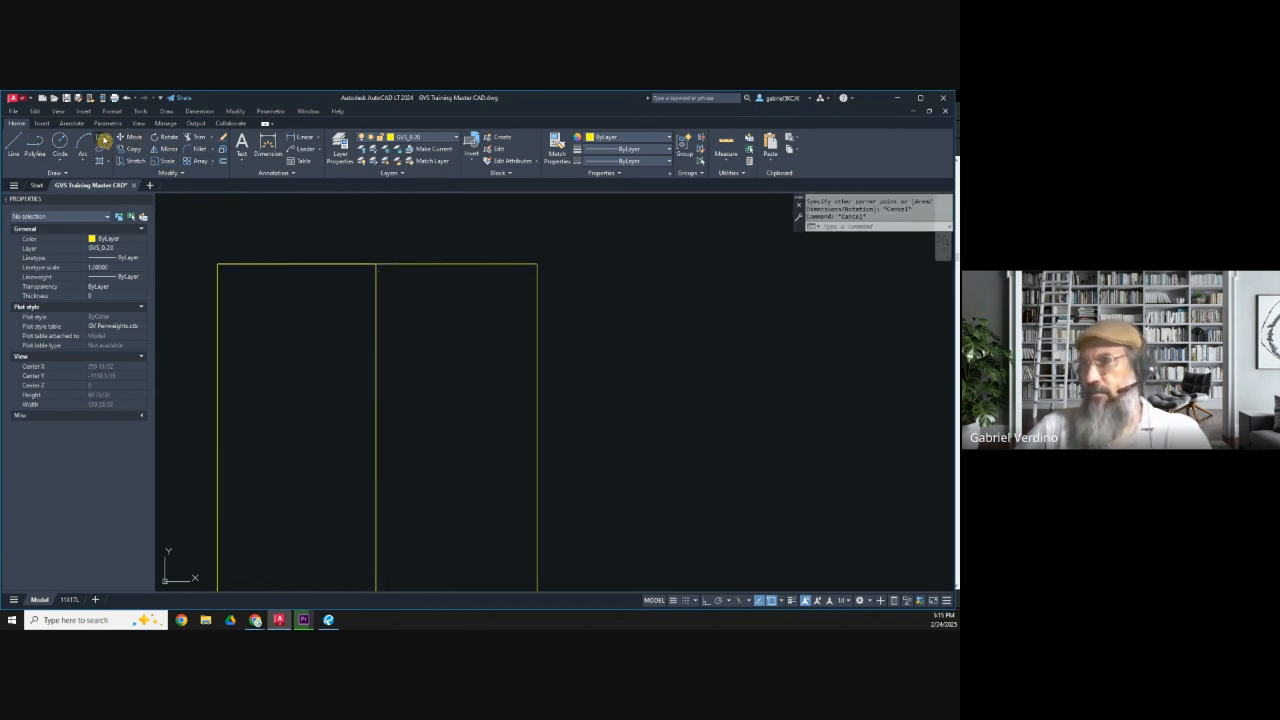
left_click(374, 268)
right_click(522, 401, "shift")
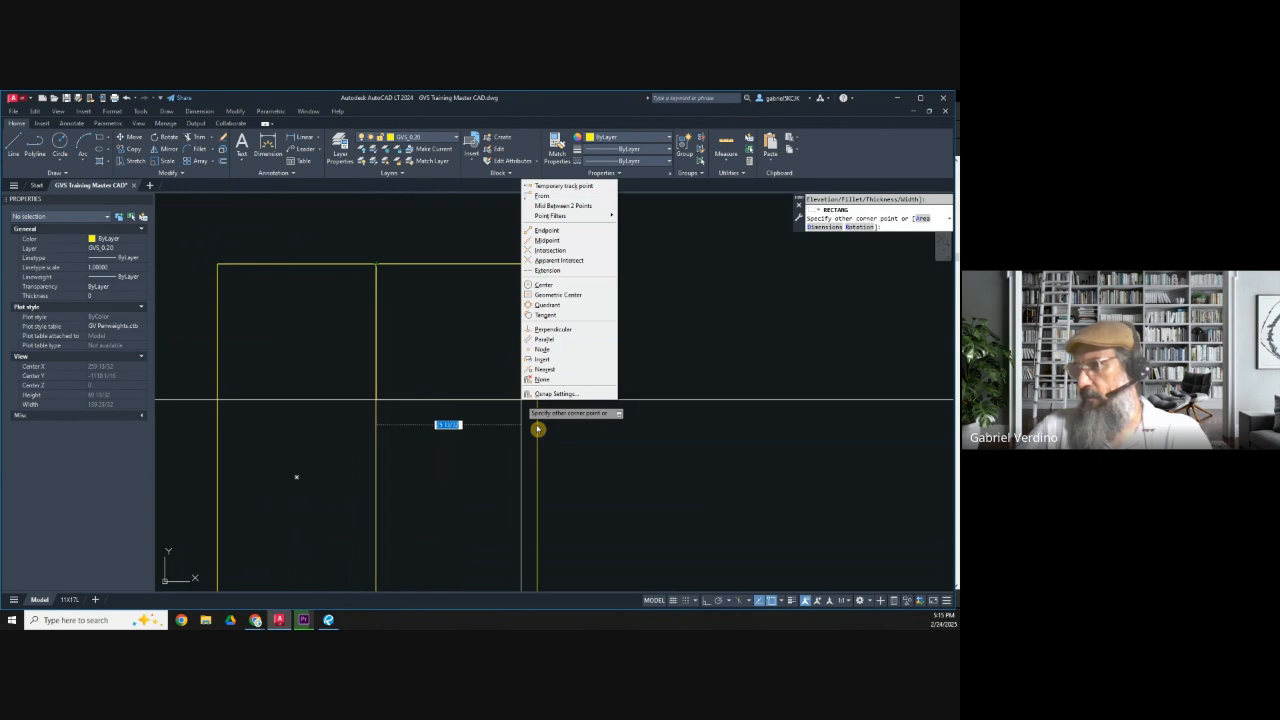
left_click(549, 371)
left_click(538, 472)
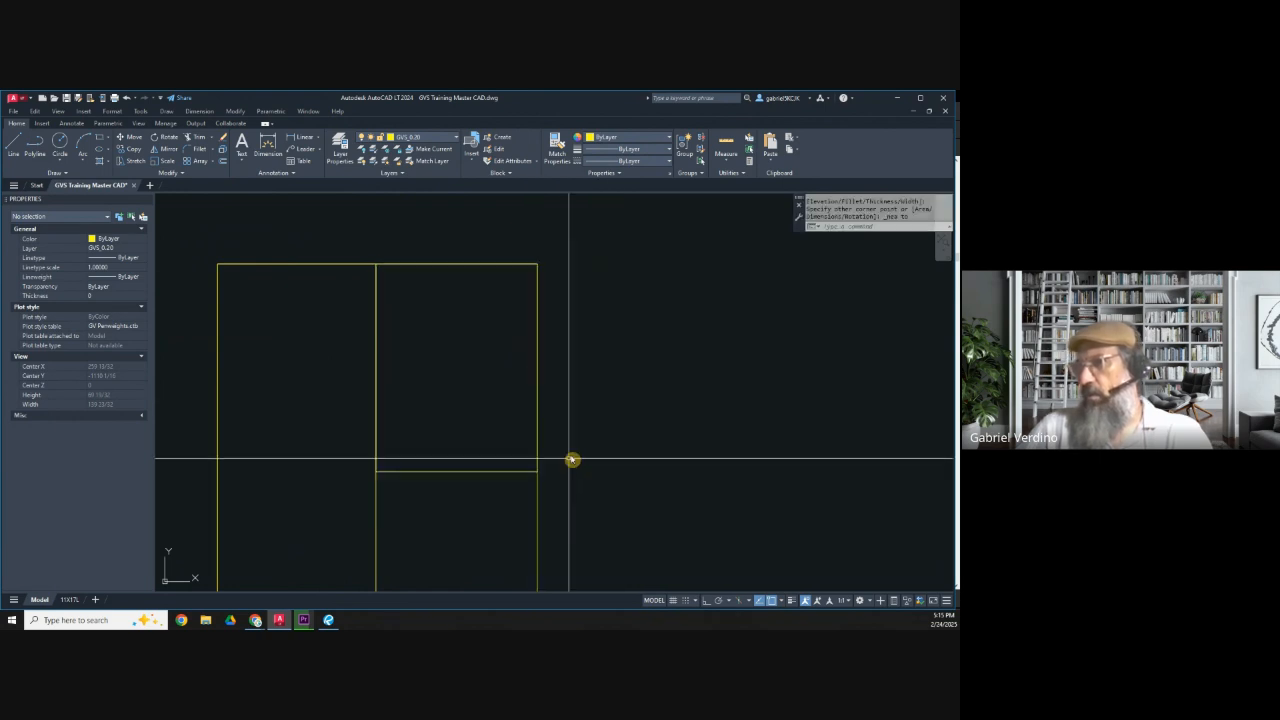
scroll(563, 447, "down", 5)
middle_click_drag(563, 447, 531, 356)
scroll(531, 356, "up", 4)
key("Escape")
scroll(461, 464, "down", 2)
middle_click_drag(461, 464, 429, 446)
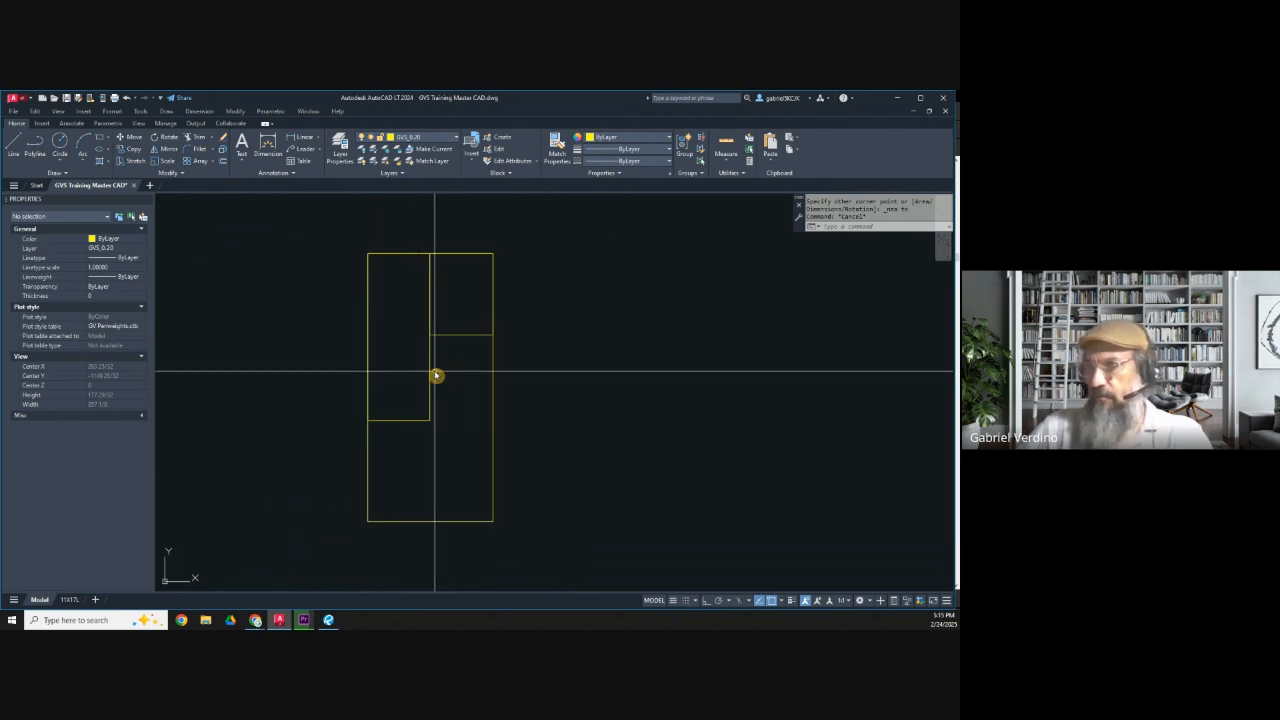
middle_click_drag(444, 388, 449, 383)
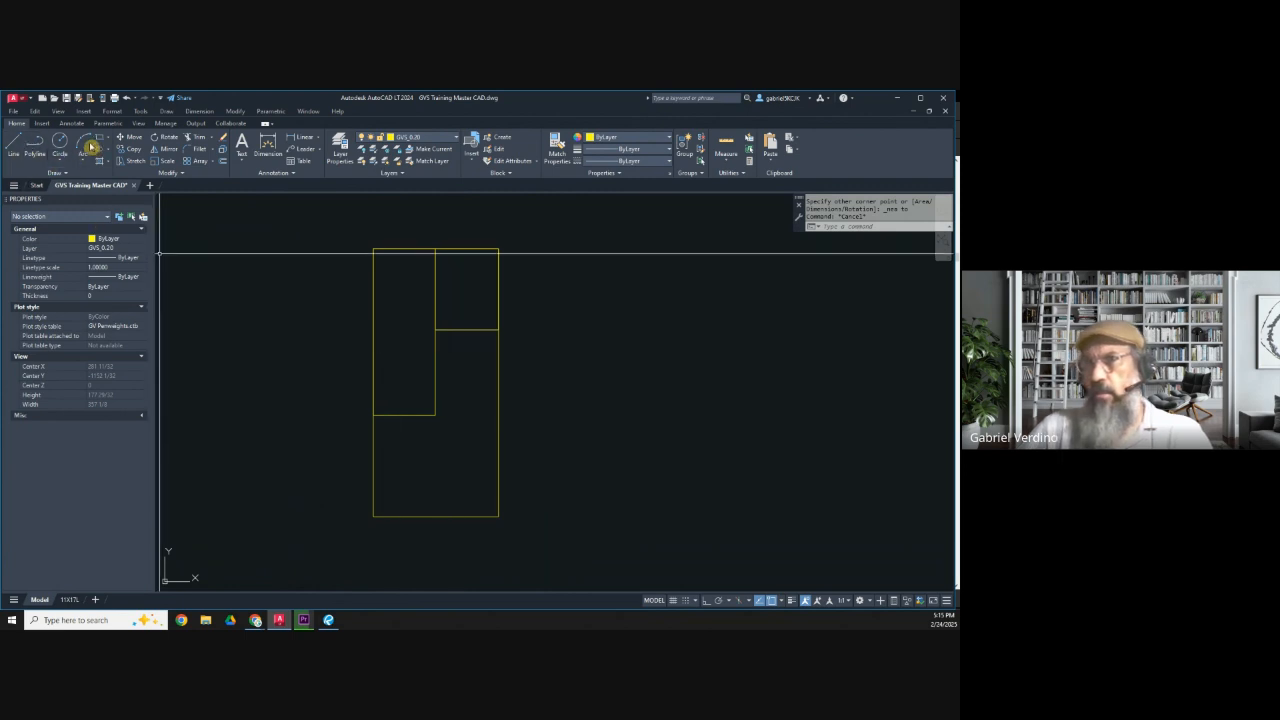
Draw a wavy vein spline from near the top of the left piece down to the middle of the slab's bottom edge.
left_click(50, 174)
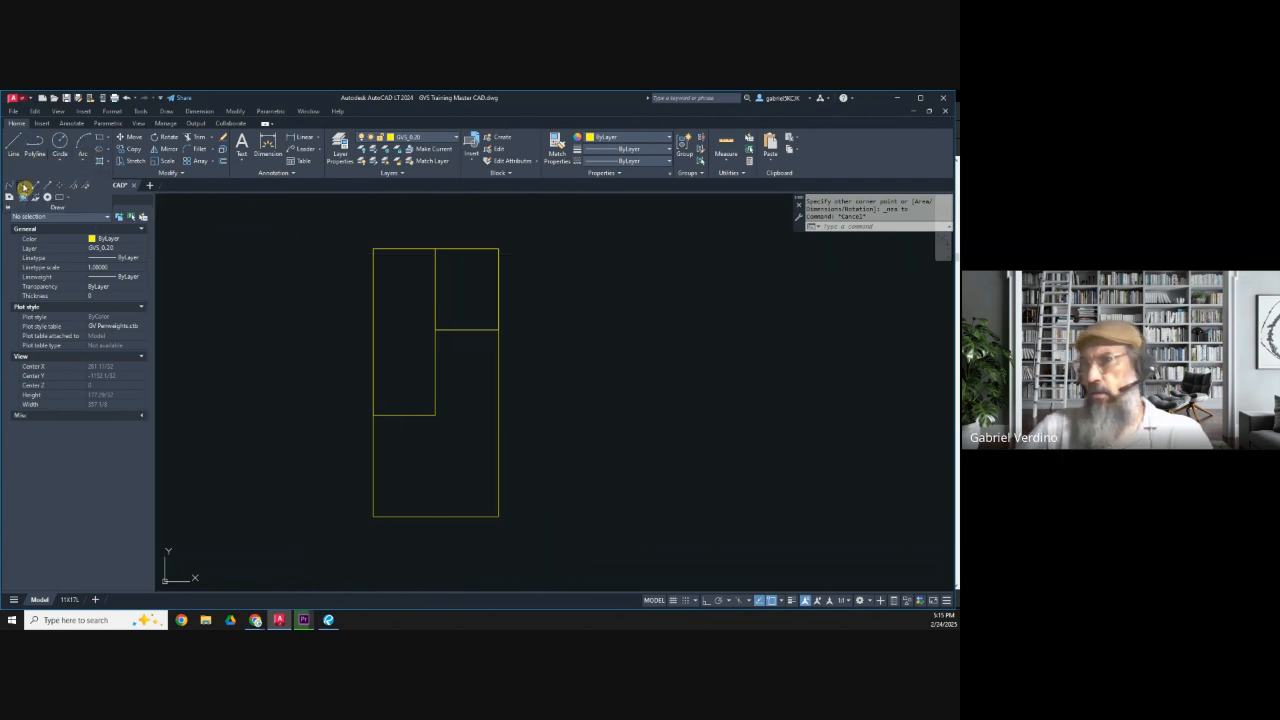
left_click(25, 187)
left_click(405, 264)
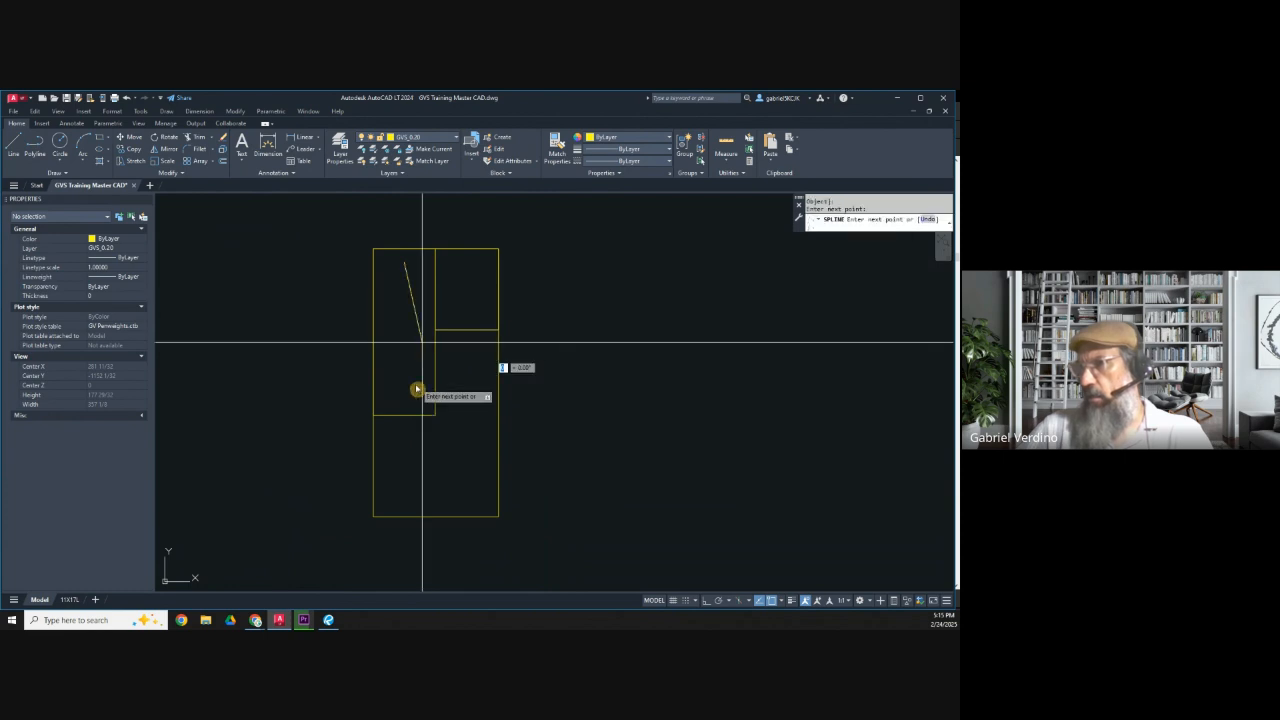
left_click(410, 434)
left_click(429, 481)
left_click(436, 517)
key("Return")
key("Return")
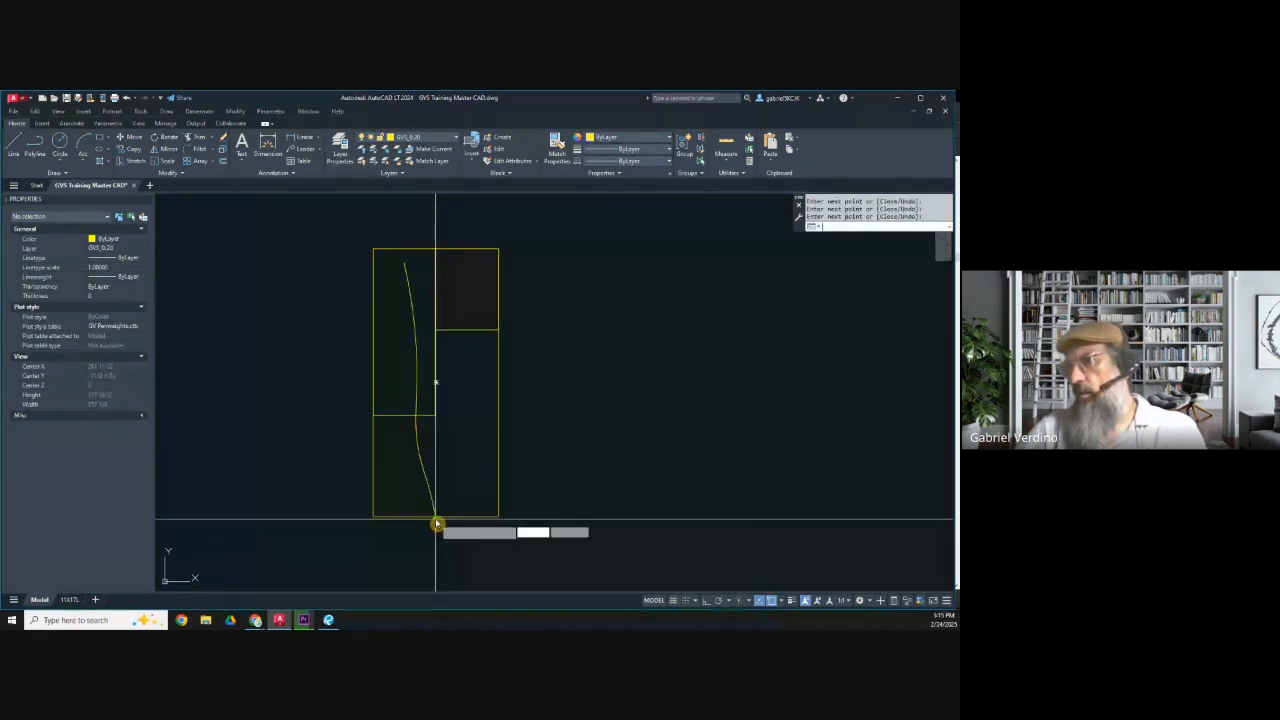
key("Escape")
Copy the vein spline three times at uneven spacing to its right, across the right half of the slab.
left_click(135, 152)
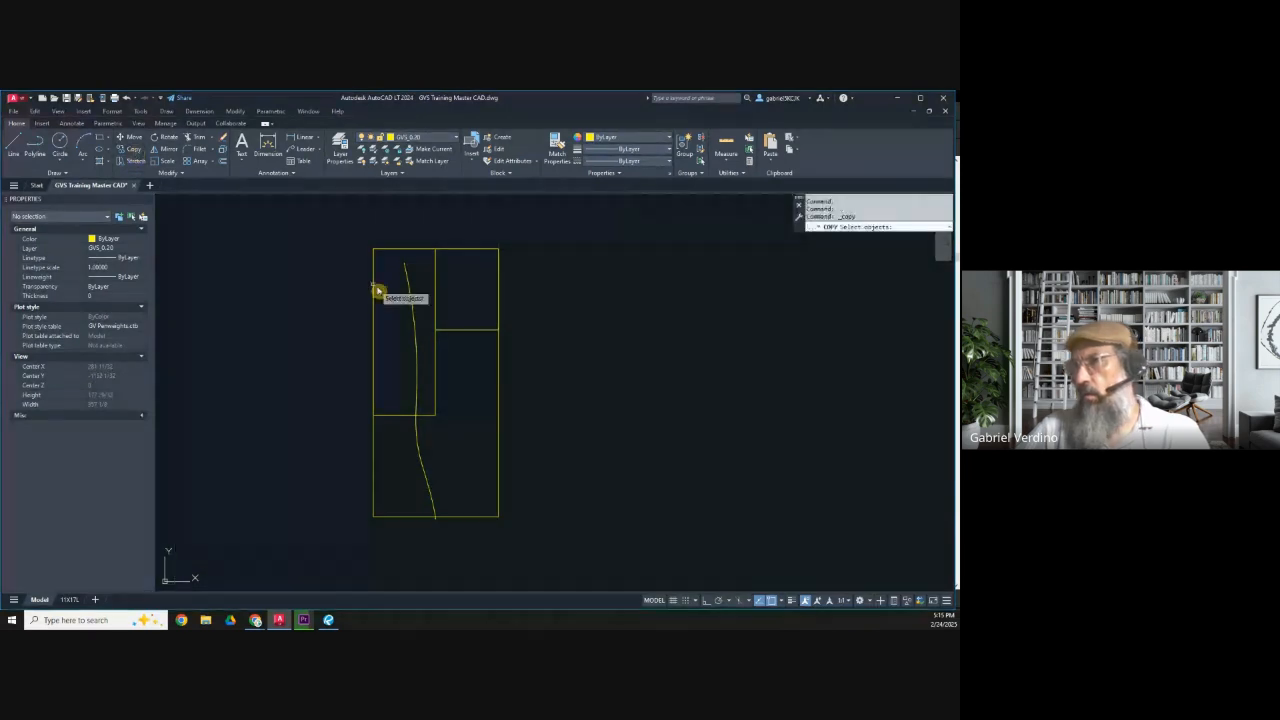
left_click(419, 313)
key("Return")
left_click(538, 337)
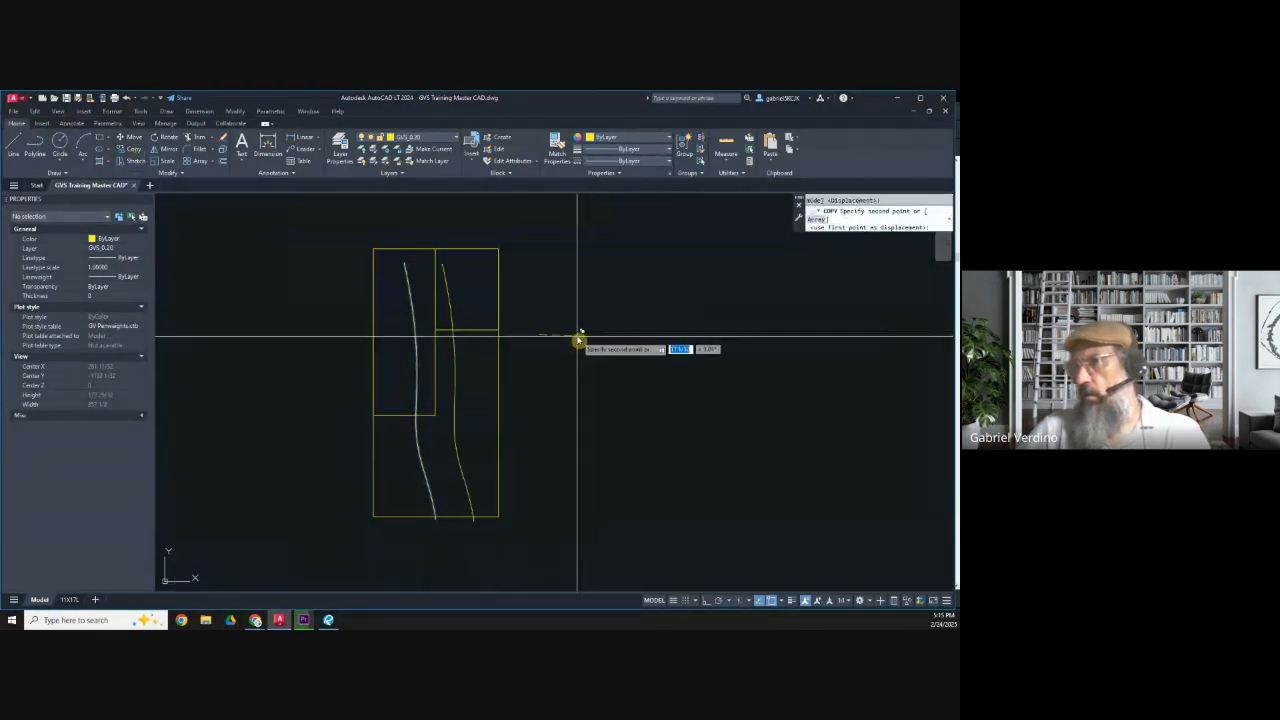
left_click(590, 342)
left_click(608, 340)
key("Escape")
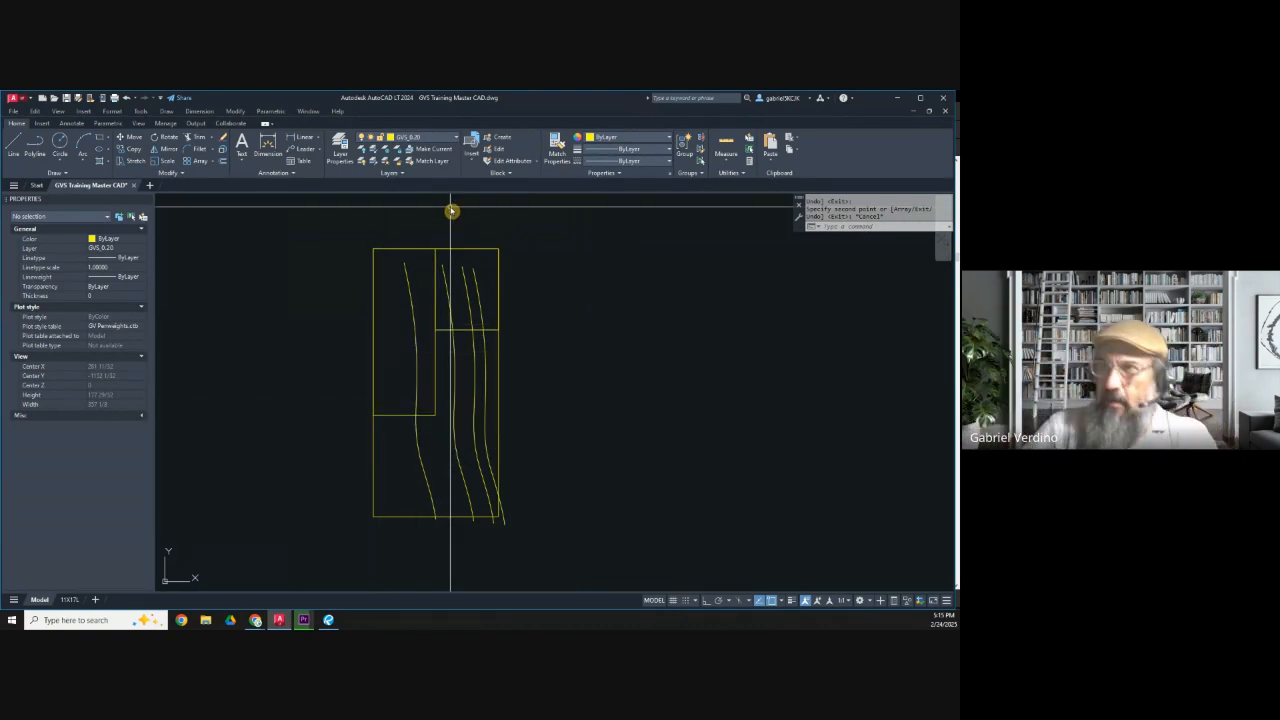
Copy the upper-right piece by its upper-left corner to the space directly below the left piece.
left_click(443, 330)
key("Escape")
left_click(141, 148)
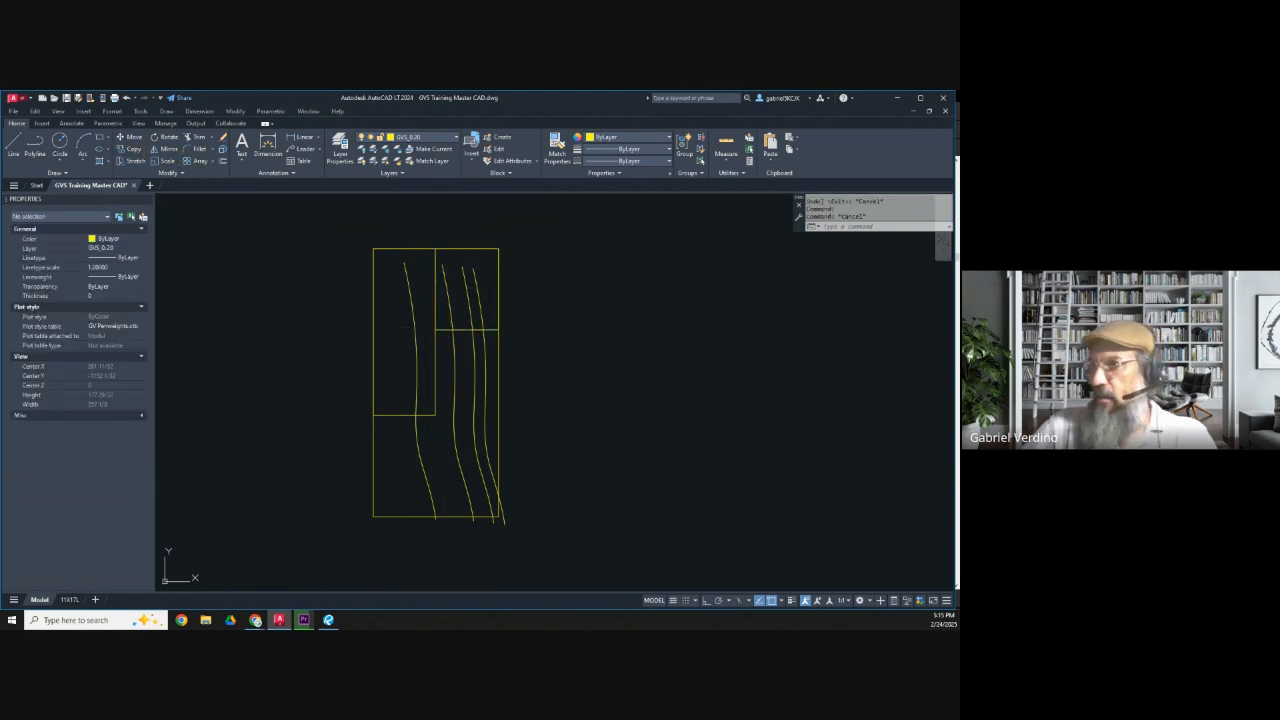
key("Return")
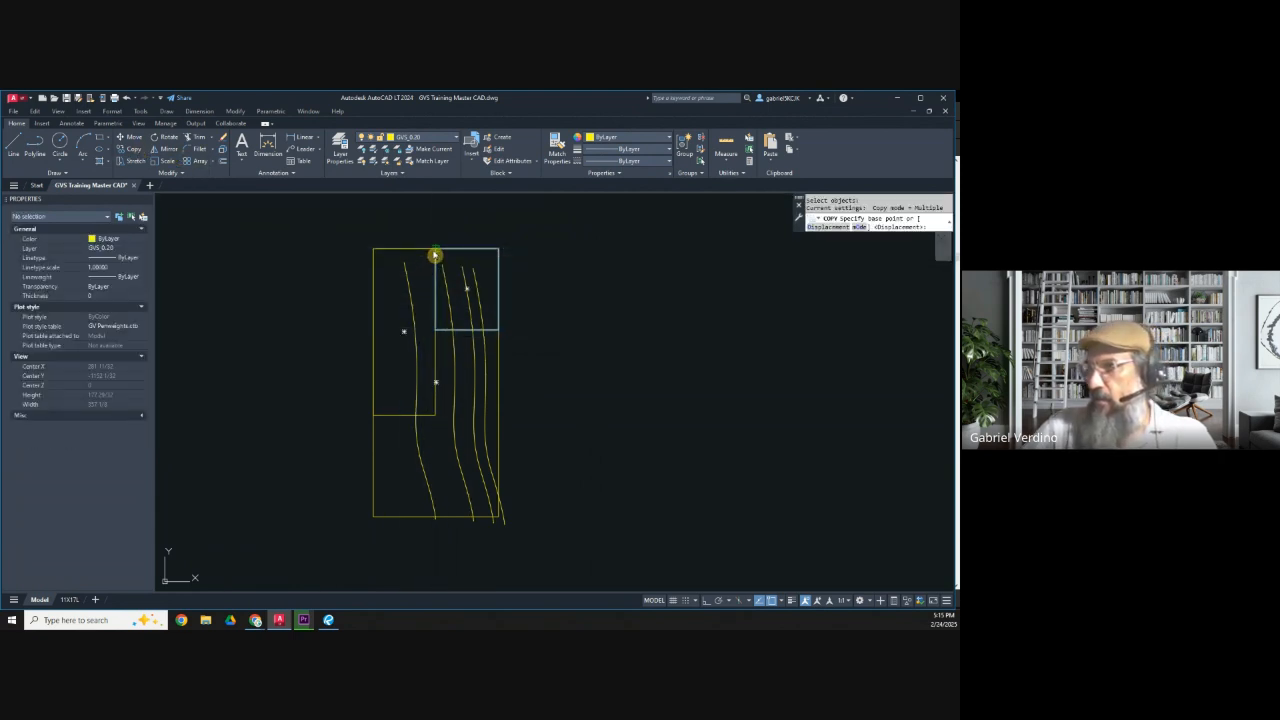
left_click(435, 249)
left_click(371, 421)
key("Escape")
scroll(423, 377, "up", 5)
scroll(419, 386, "down", 5)
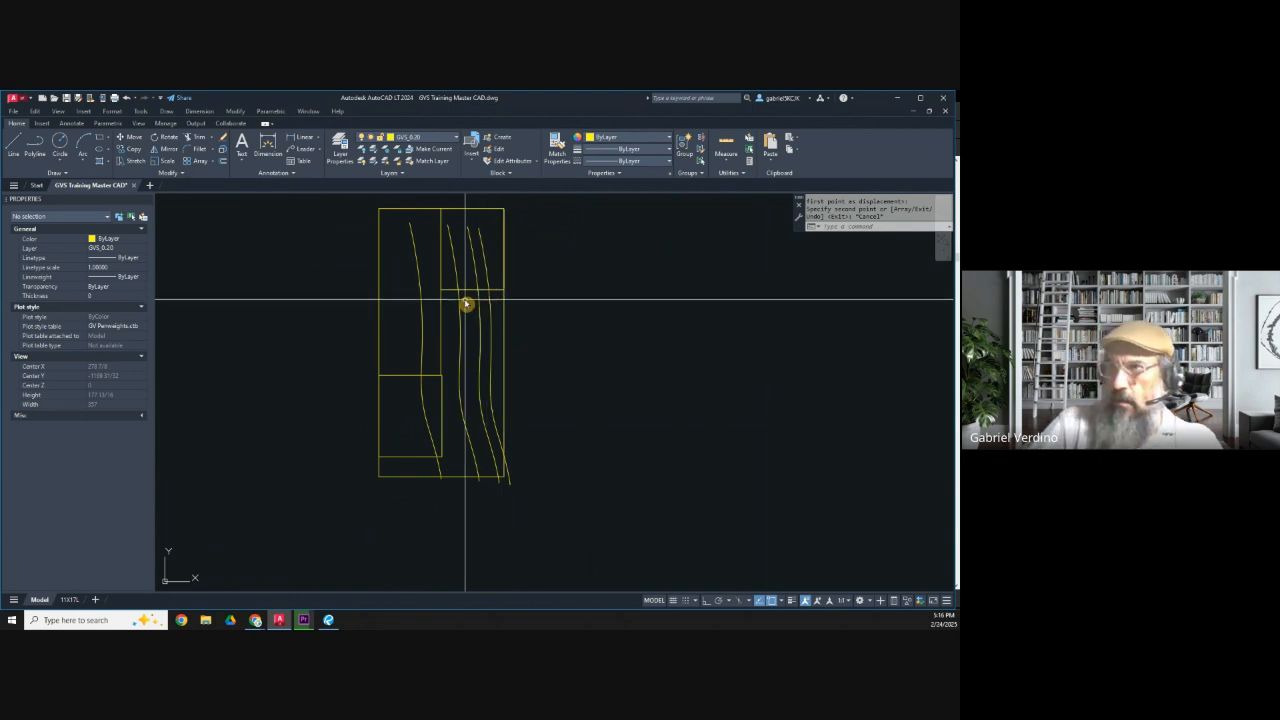
Delete the piece copied below the left piece.
key("Escape")
left_click(440, 412)
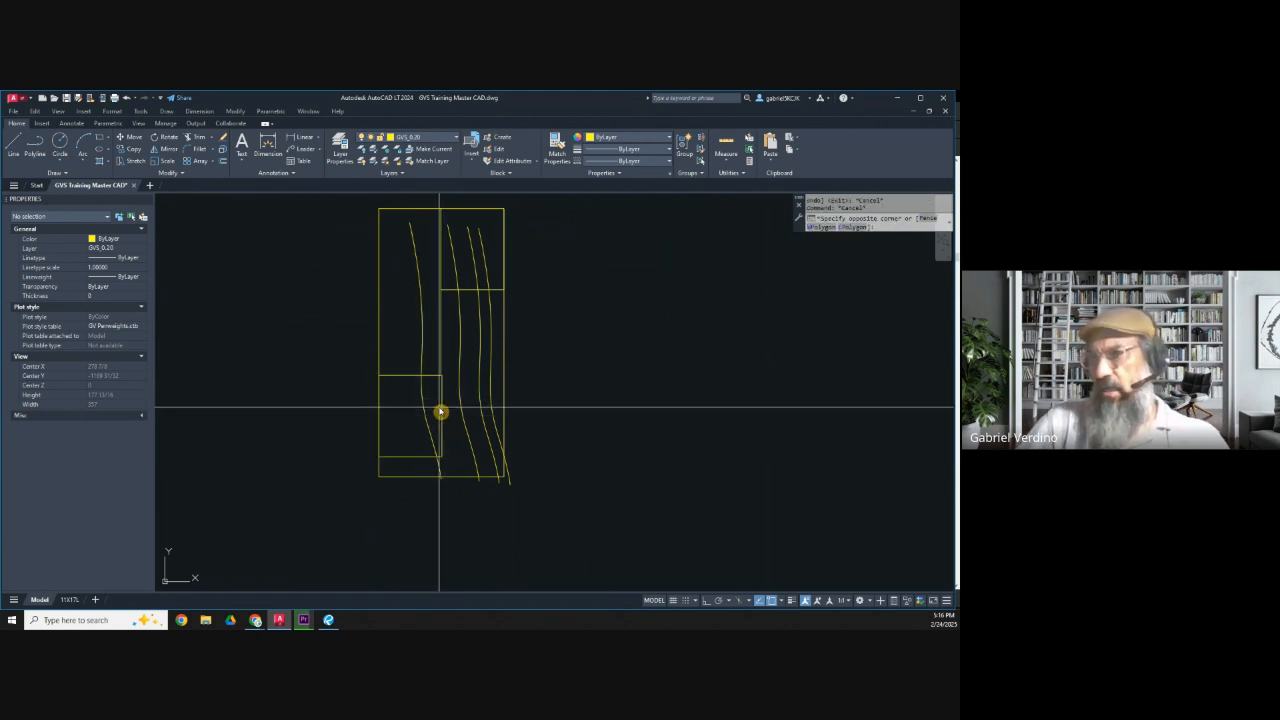
key("Escape")
left_click(445, 416)
left_click(452, 415)
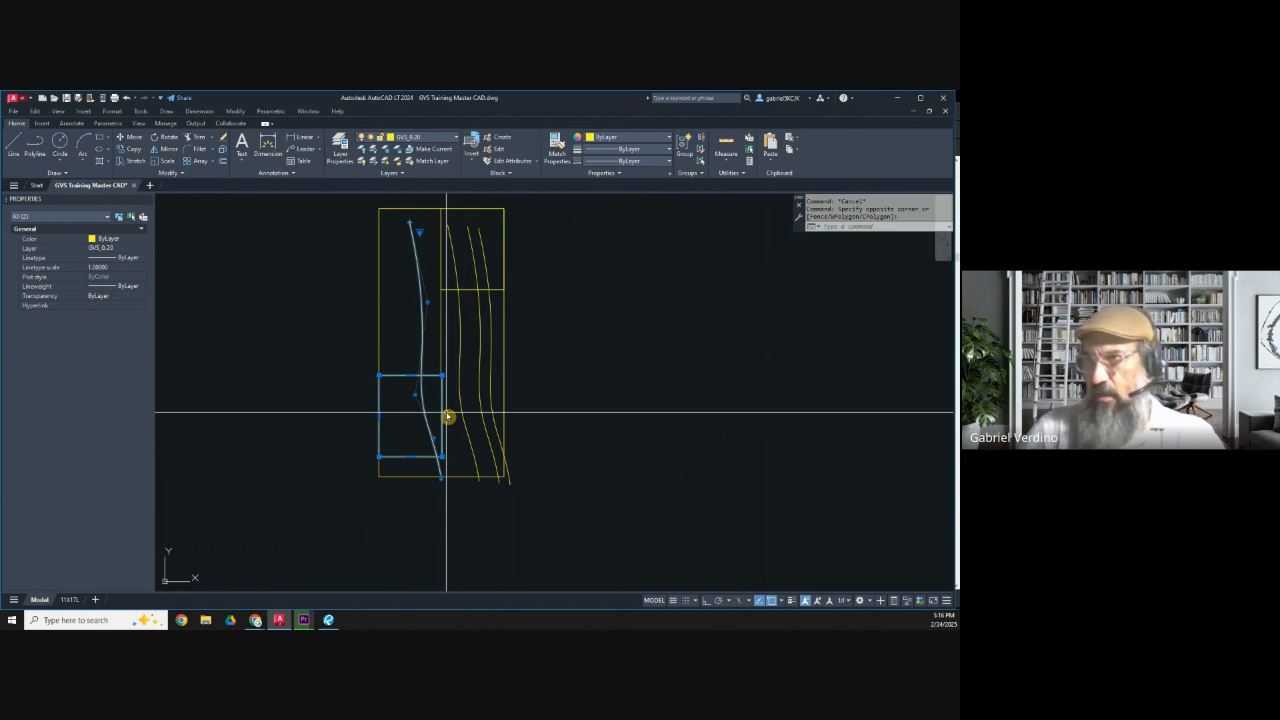
key("Escape")
left_click(441, 414)
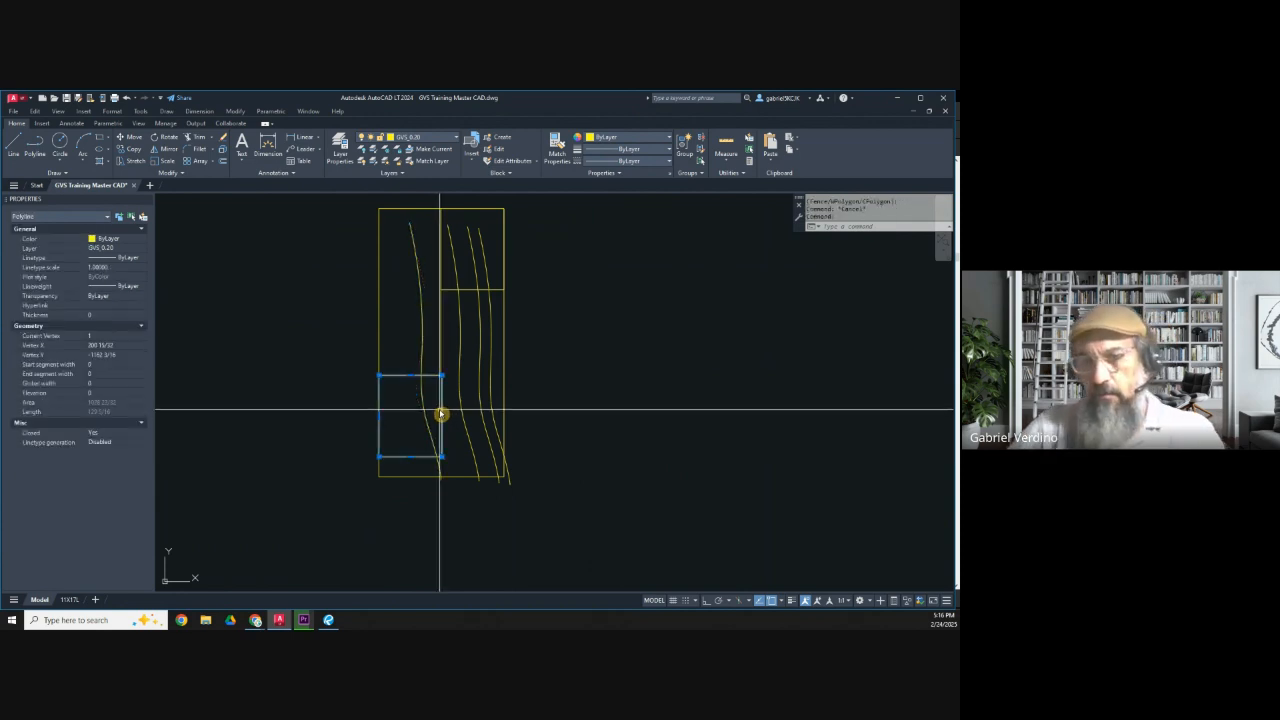
key("Delete")
Delete all four vein splines from the slab.
left_click(500, 386)
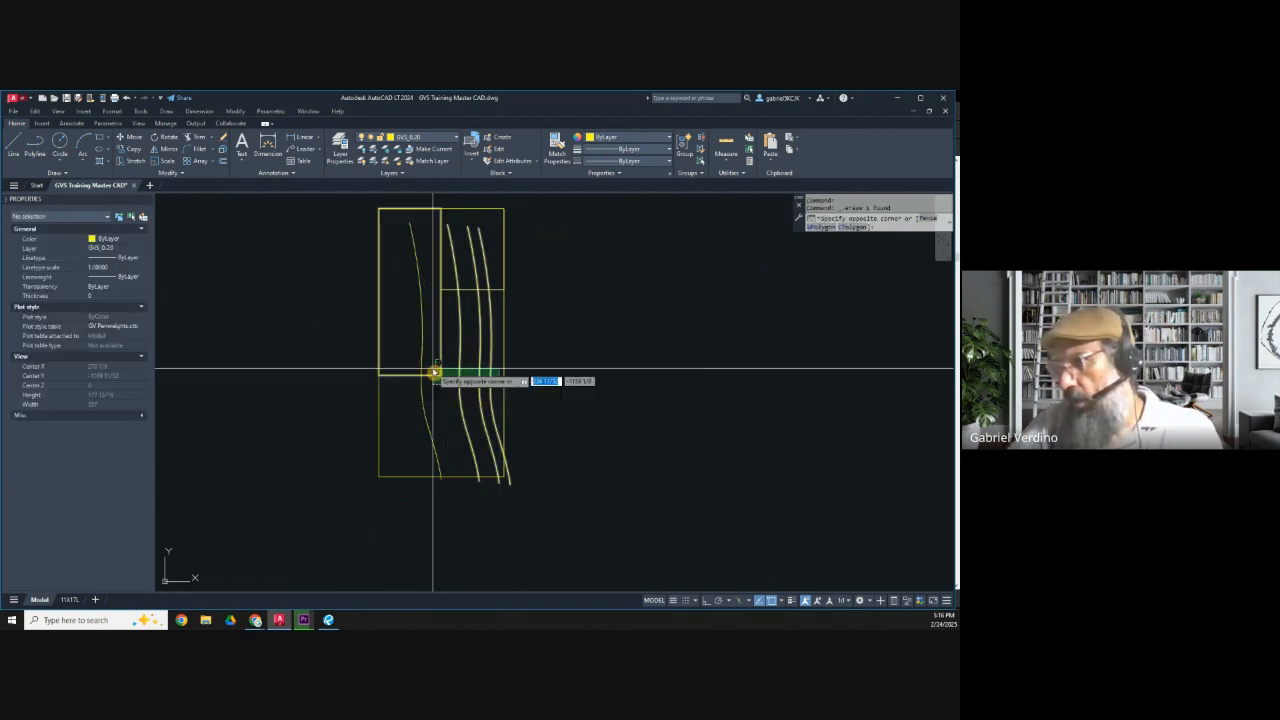
left_click(403, 405)
key("Delete")
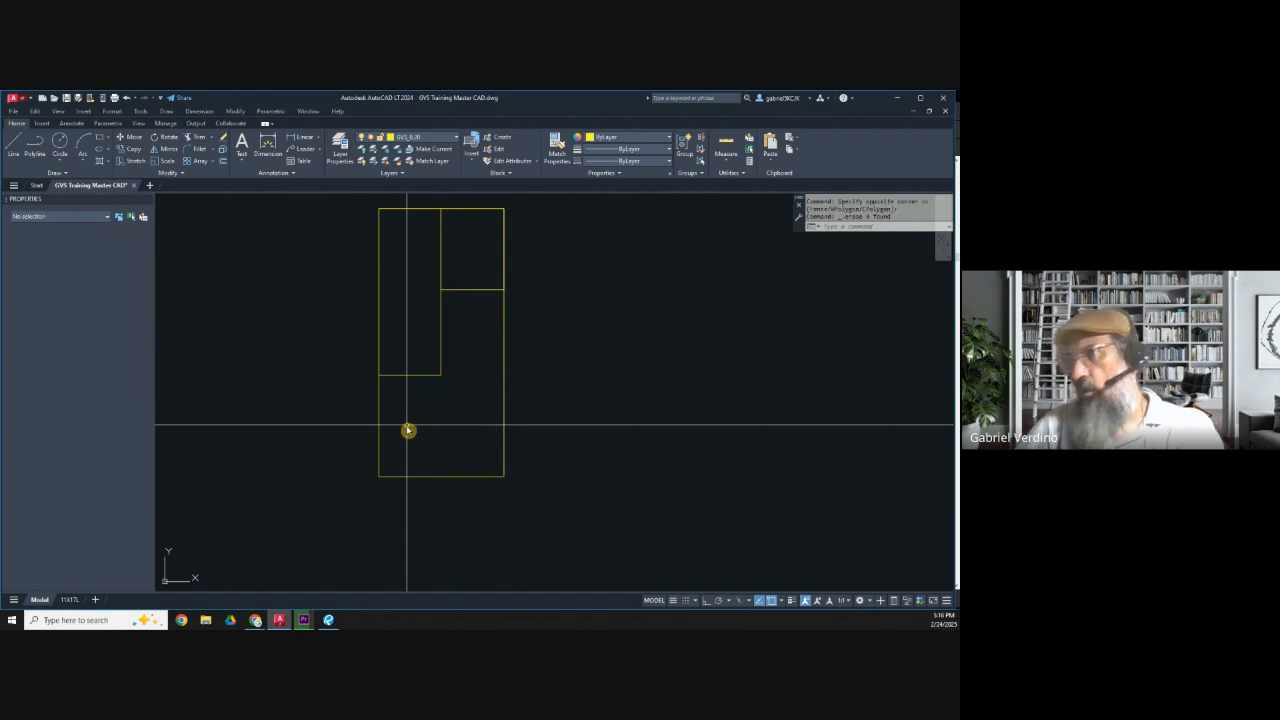
middle_click_drag(416, 394, 420, 412)
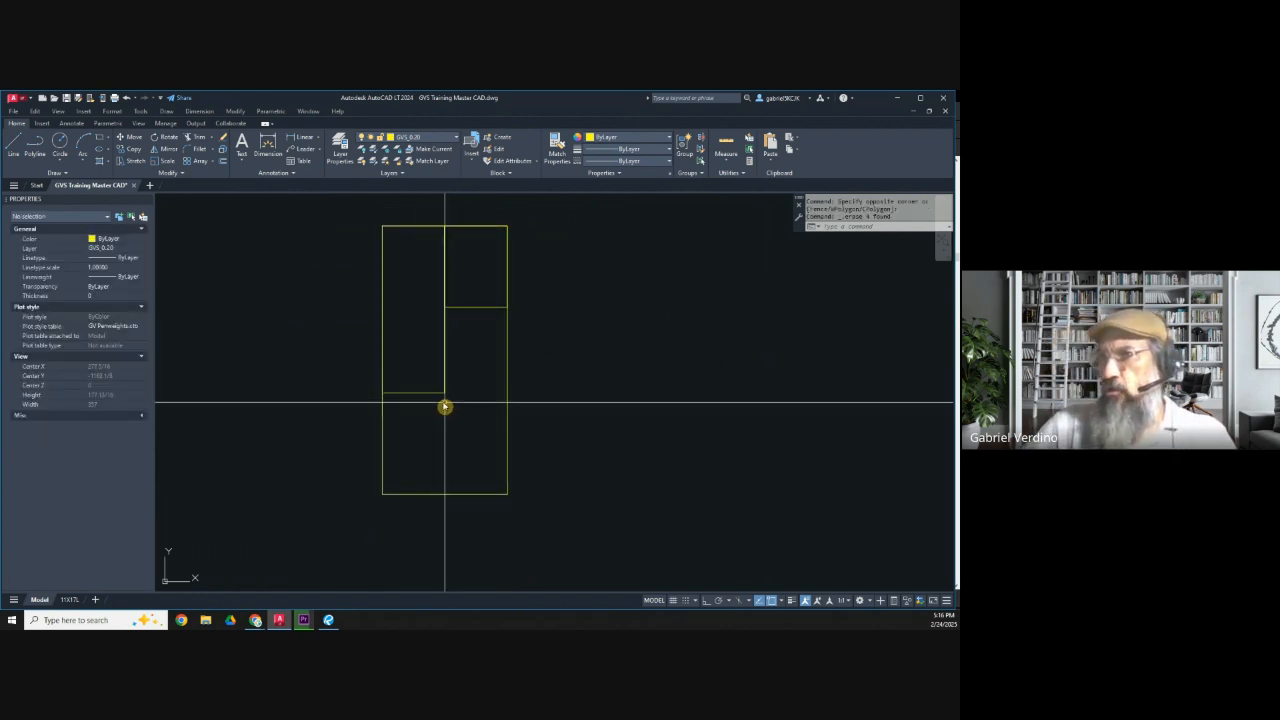
left_click(133, 148)
left_click(480, 306)
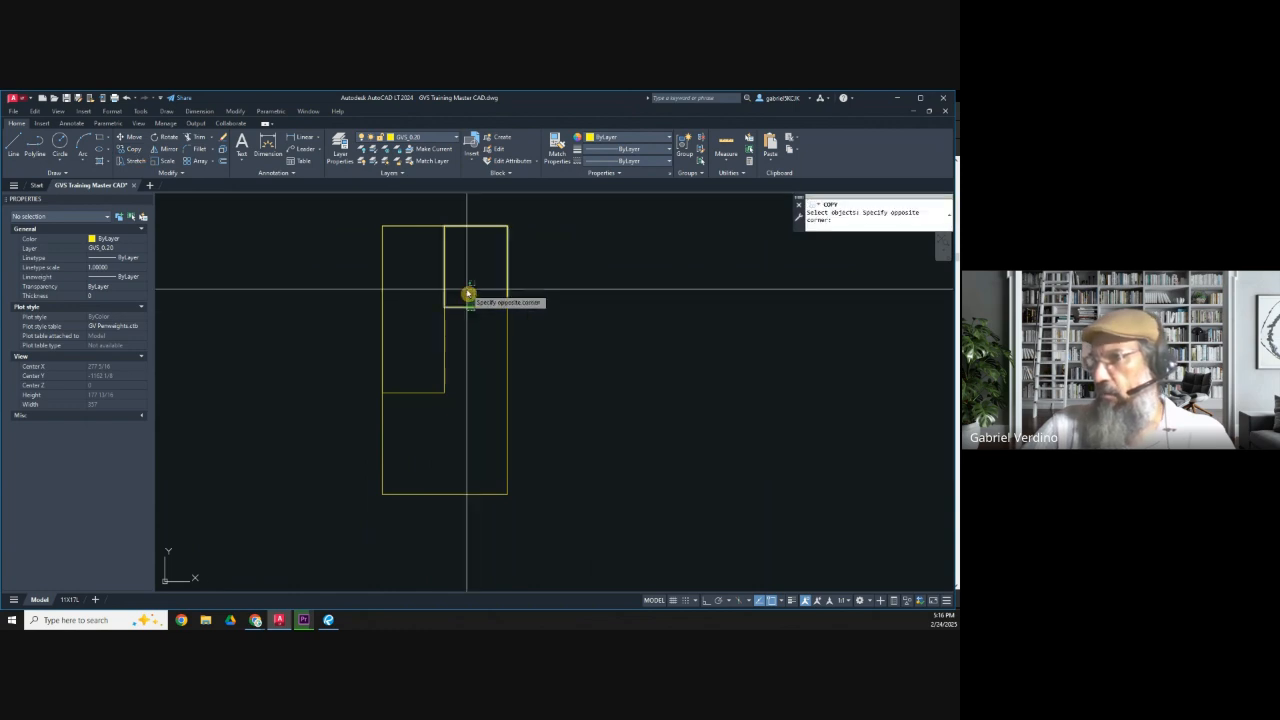
key("Return")
left_click(508, 311)
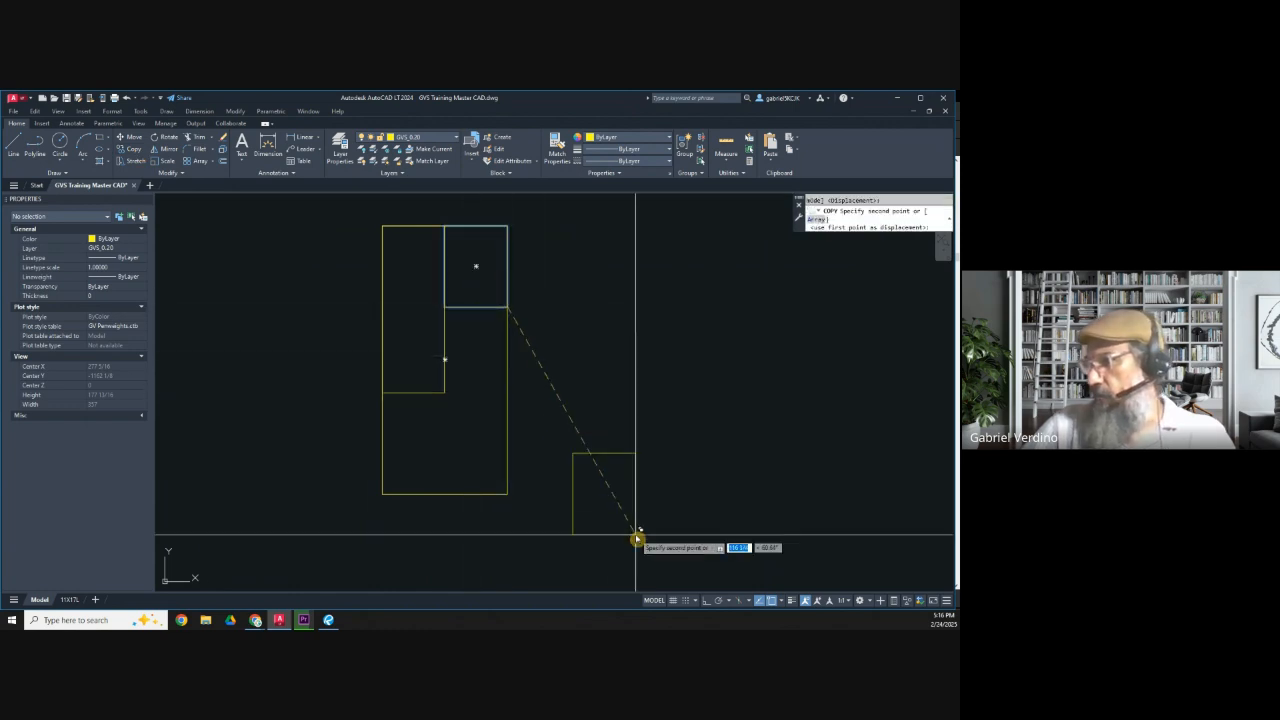
key("Escape")
Turn on Ortho mode and stretch the left piece's lower edge straight down, stopping short of the slab's bottom edge.
left_click(425, 391)
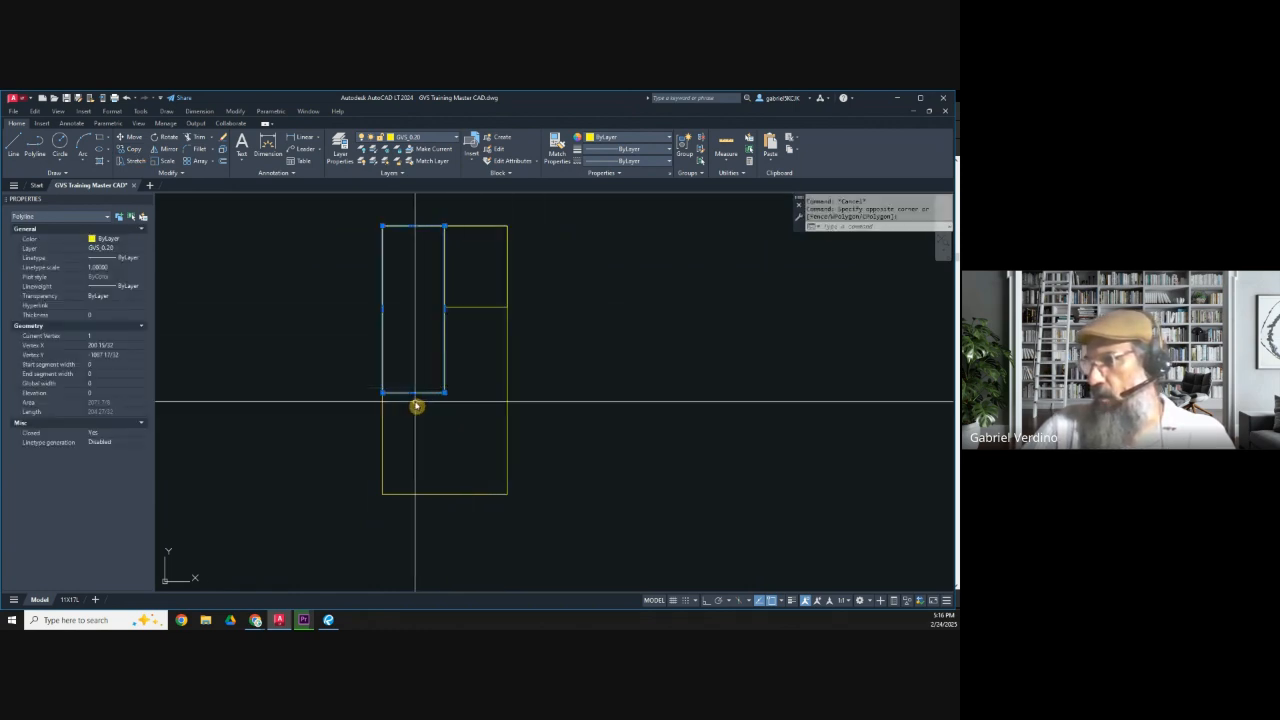
left_click(413, 392)
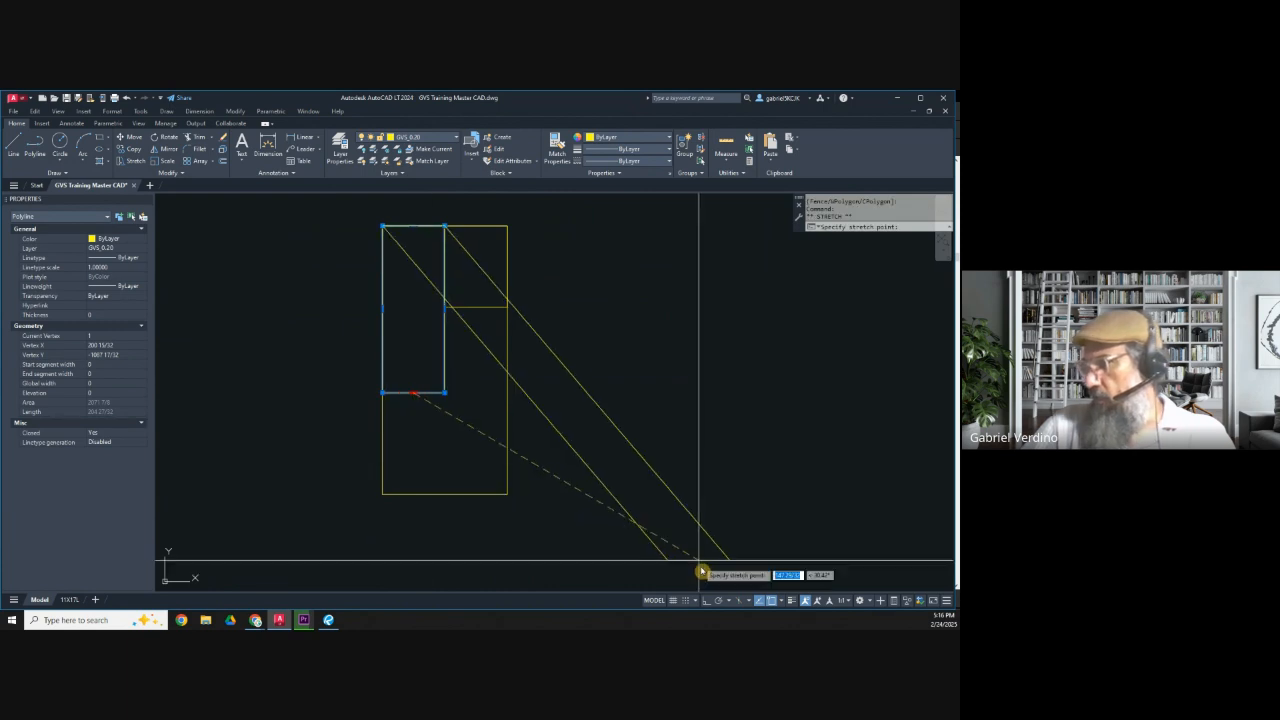
left_click(705, 601)
left_click(428, 441)
key("Escape")
Stretch the right piece's lower edge straight down to slightly above the left piece's lower edge.
left_click(480, 306)
left_click(477, 307)
left_click(484, 412)
key("Escape")
Copy the slab outline with its two pieces horizontally to the right, leaving a gap between the two slabs.
mouse_move(467, 475)
middle_mouse_down()
mouse_move(451, 440)
mouse_move(385, 490)
middle_mouse_up()
left_click(133, 151)
left_click(357, 271)
key("Return")
left_click(455, 340)
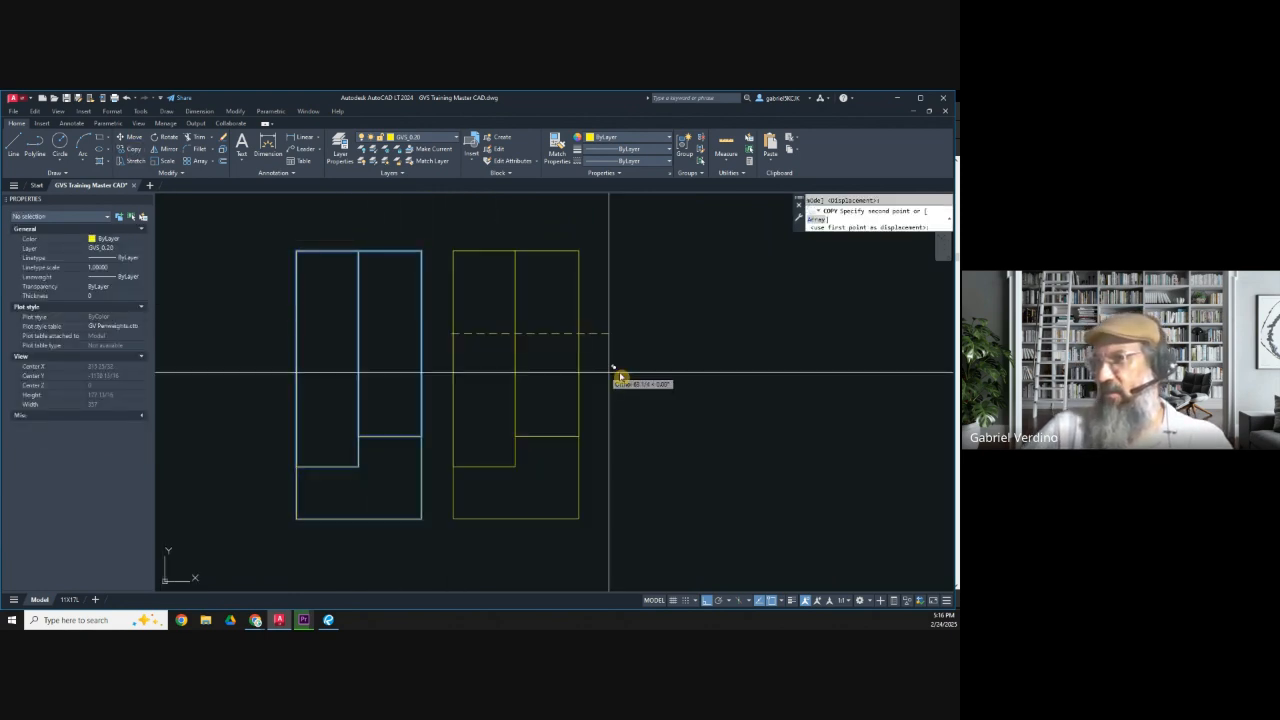
left_click(669, 380)
key("Escape")
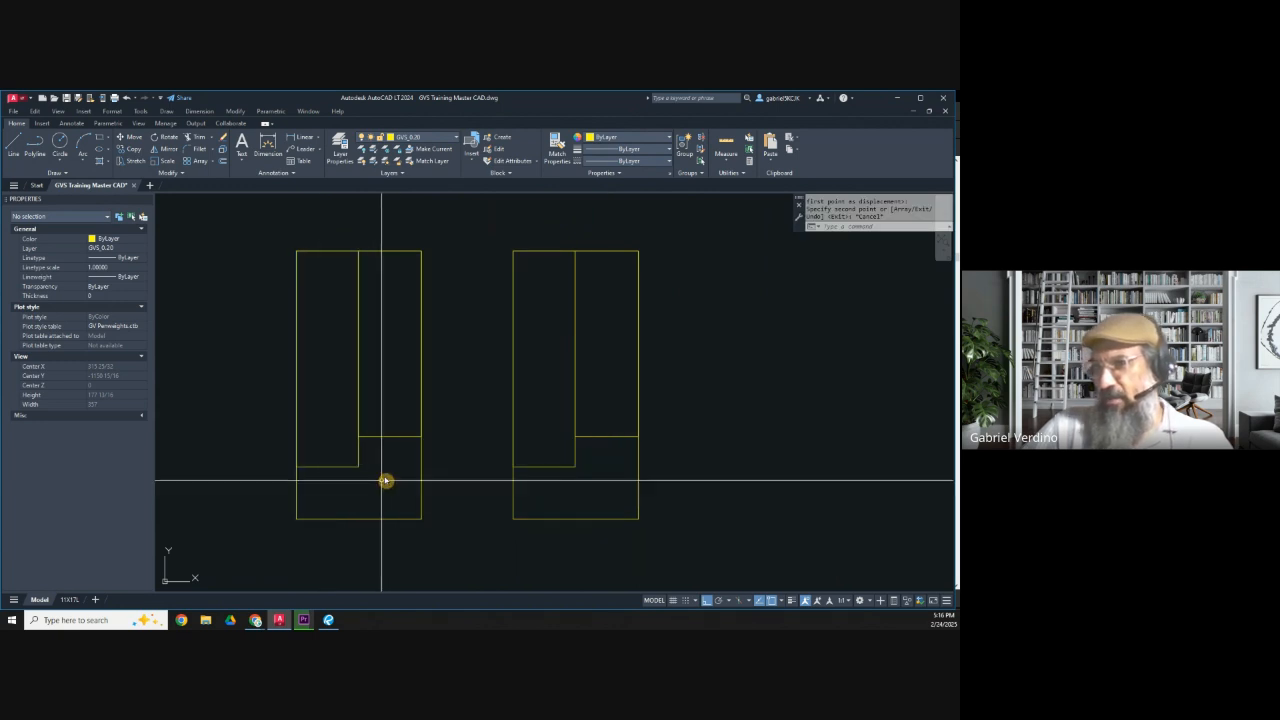
left_click(593, 393)
left_click(551, 365)
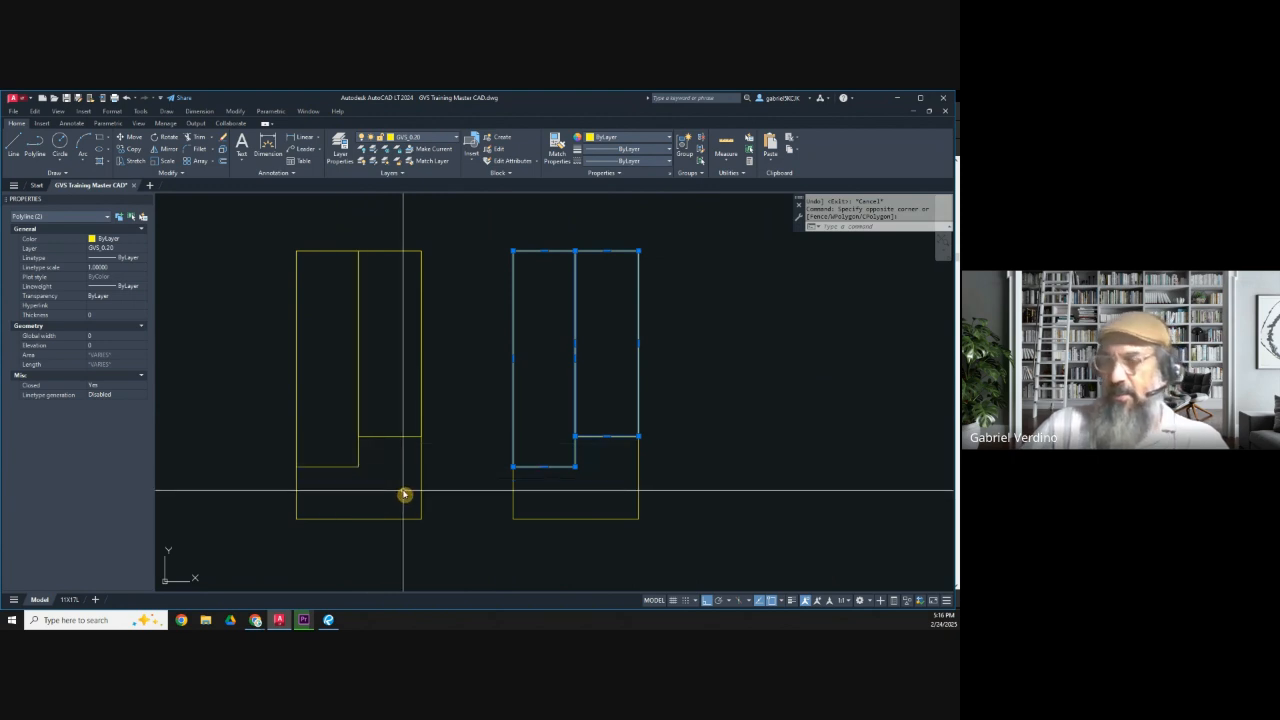
key("Escape")
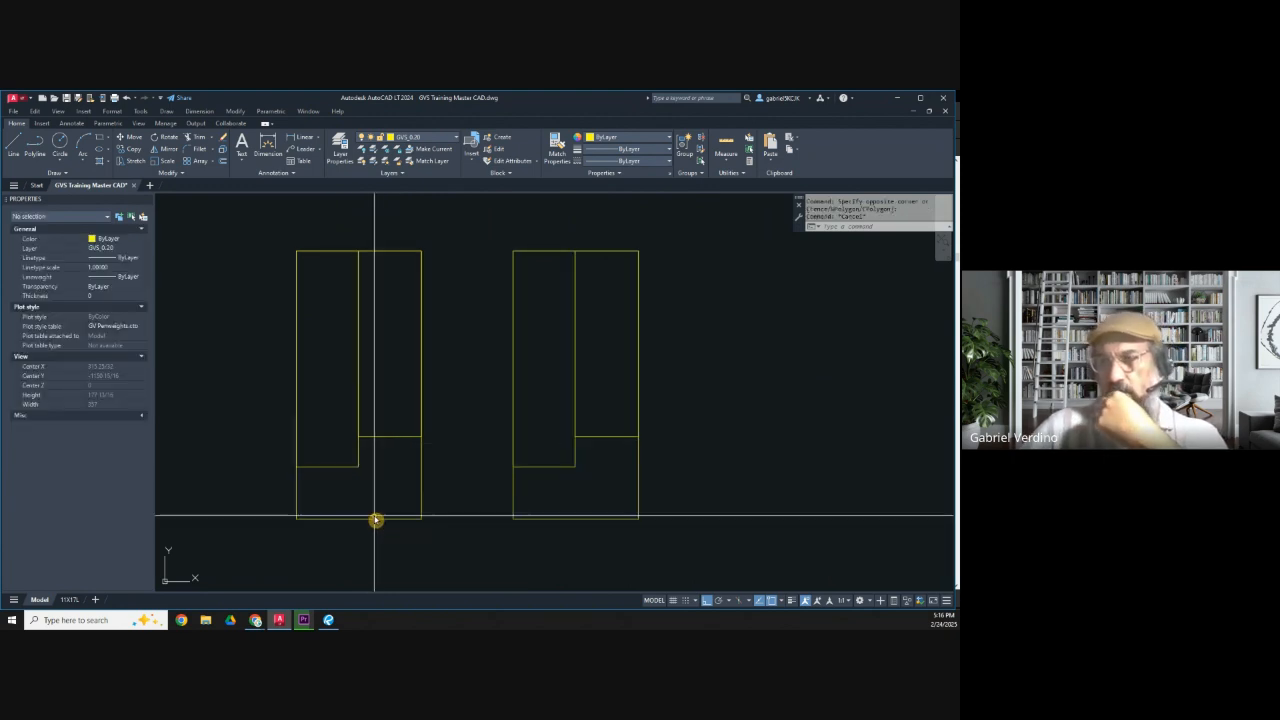
middle_click_drag(375, 510, 396, 511)
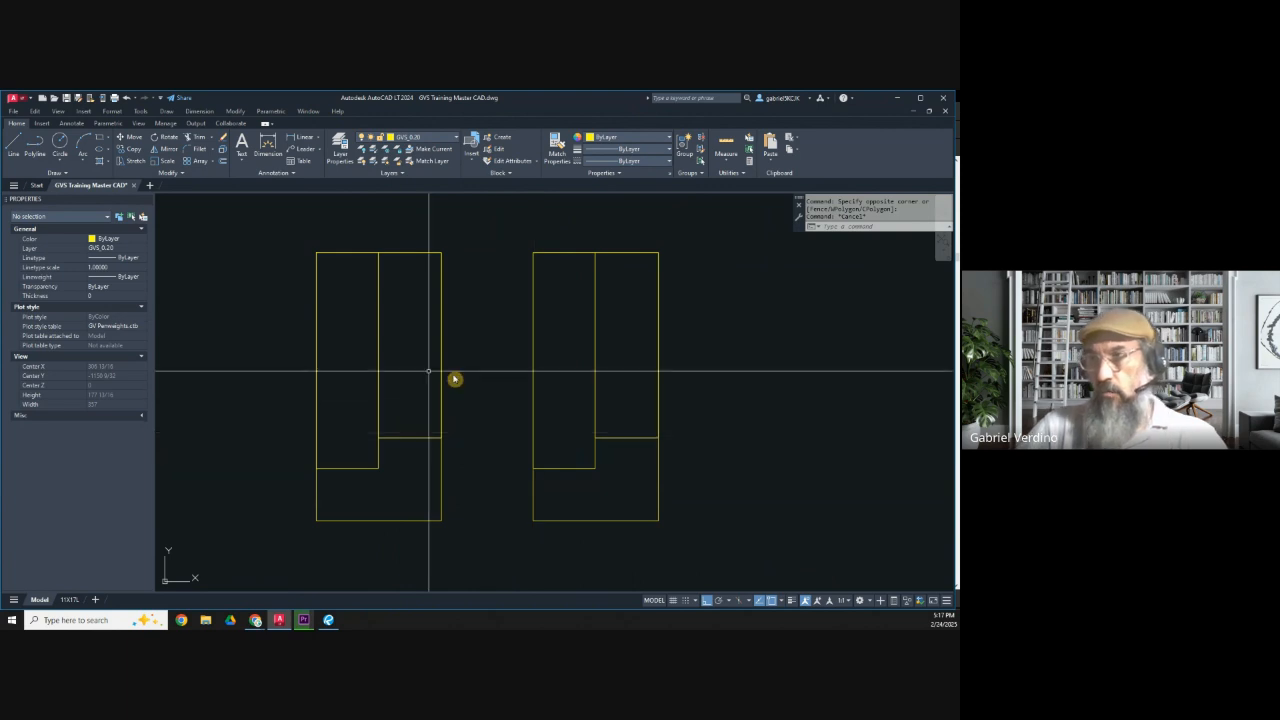
middle_click_drag(434, 475, 451, 480)
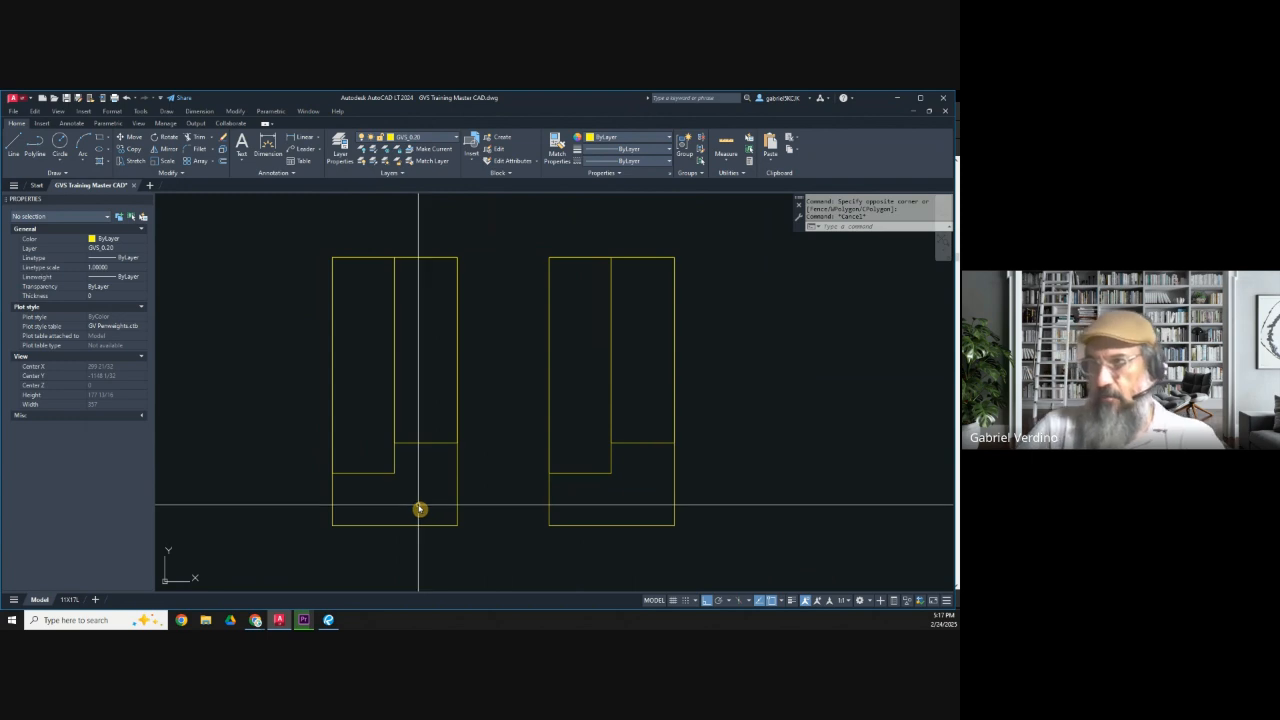
scroll(420, 510, "down", 2)
middle_click_drag(433, 466, 431, 449)
scroll(440, 446, "up", 2)
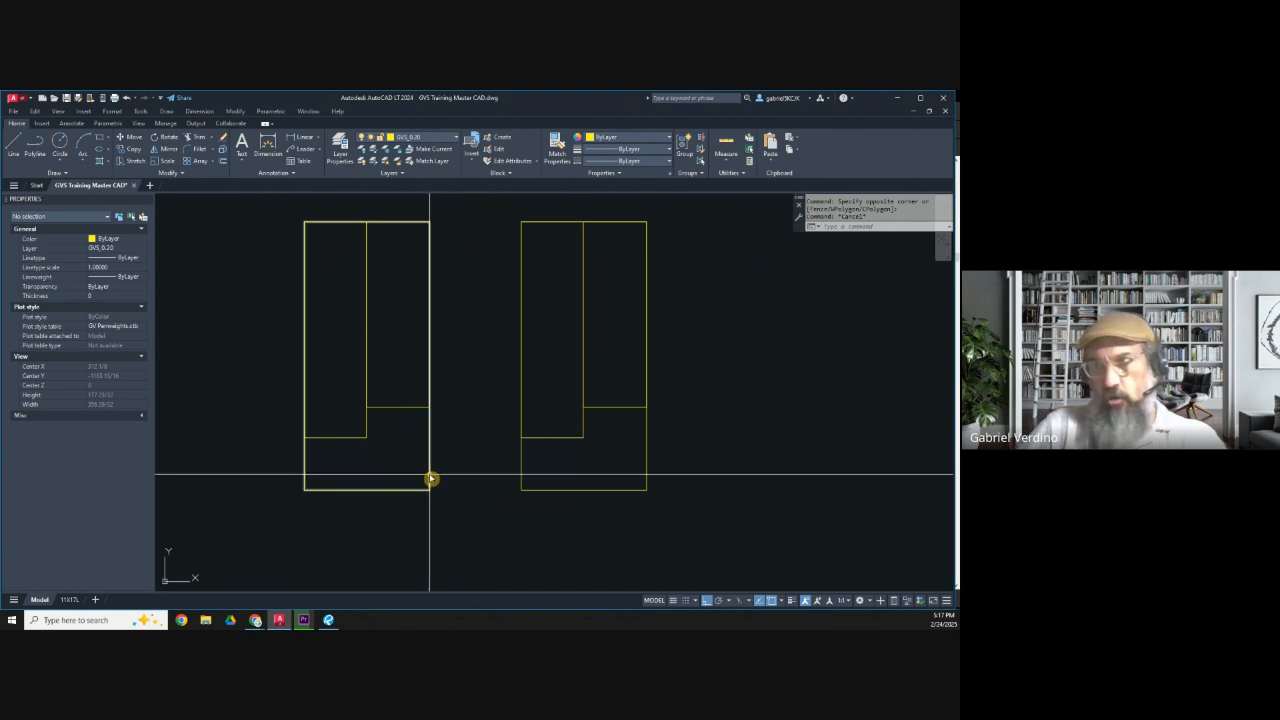
Delete the copied slab outline together with its two pieces, keeping only the original slab layout.
mouse_move(431, 479)
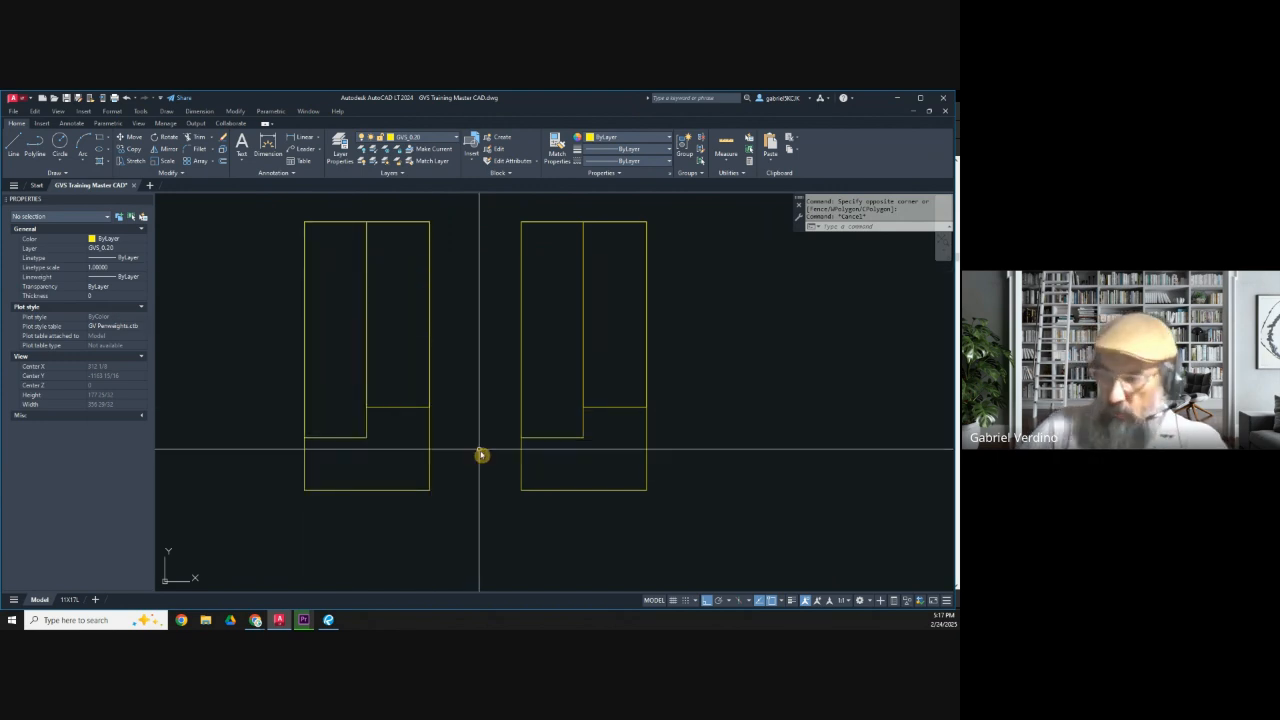
key("Escape")
left_click(673, 450)
left_click(578, 404)
key("Delete")
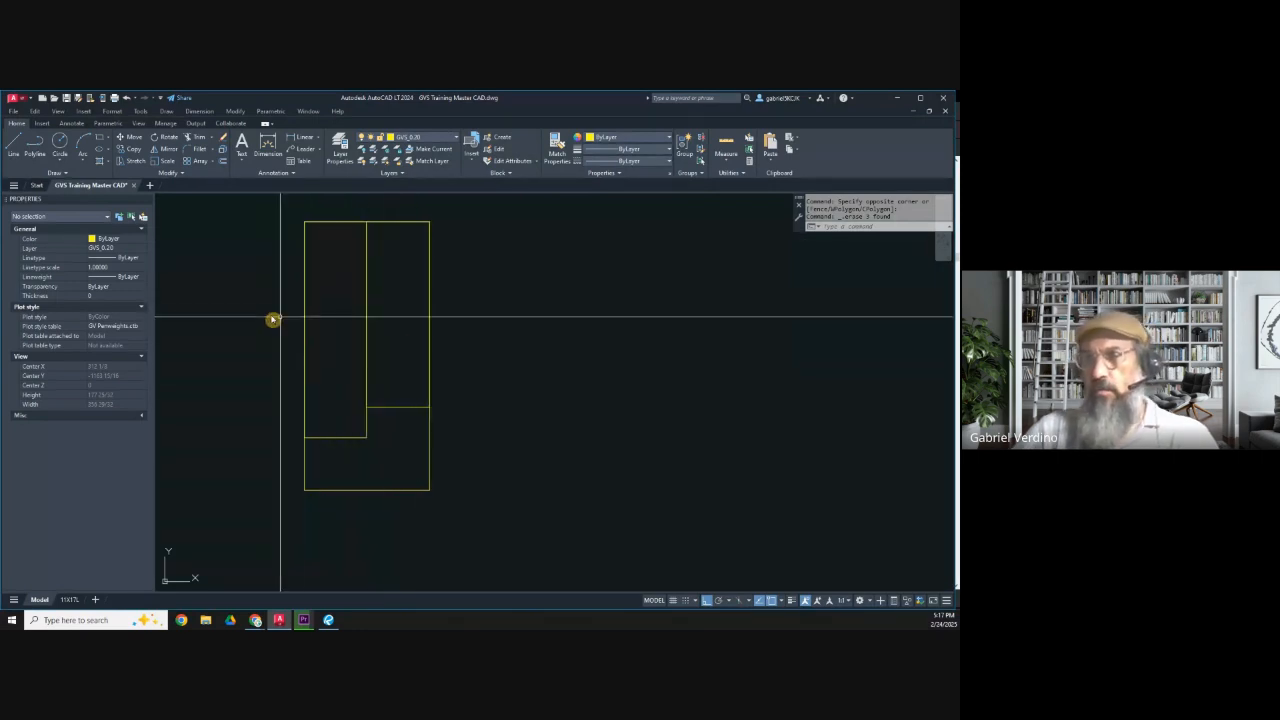
scroll(294, 351, "down", 1)
scroll(320, 317, "up", 1)
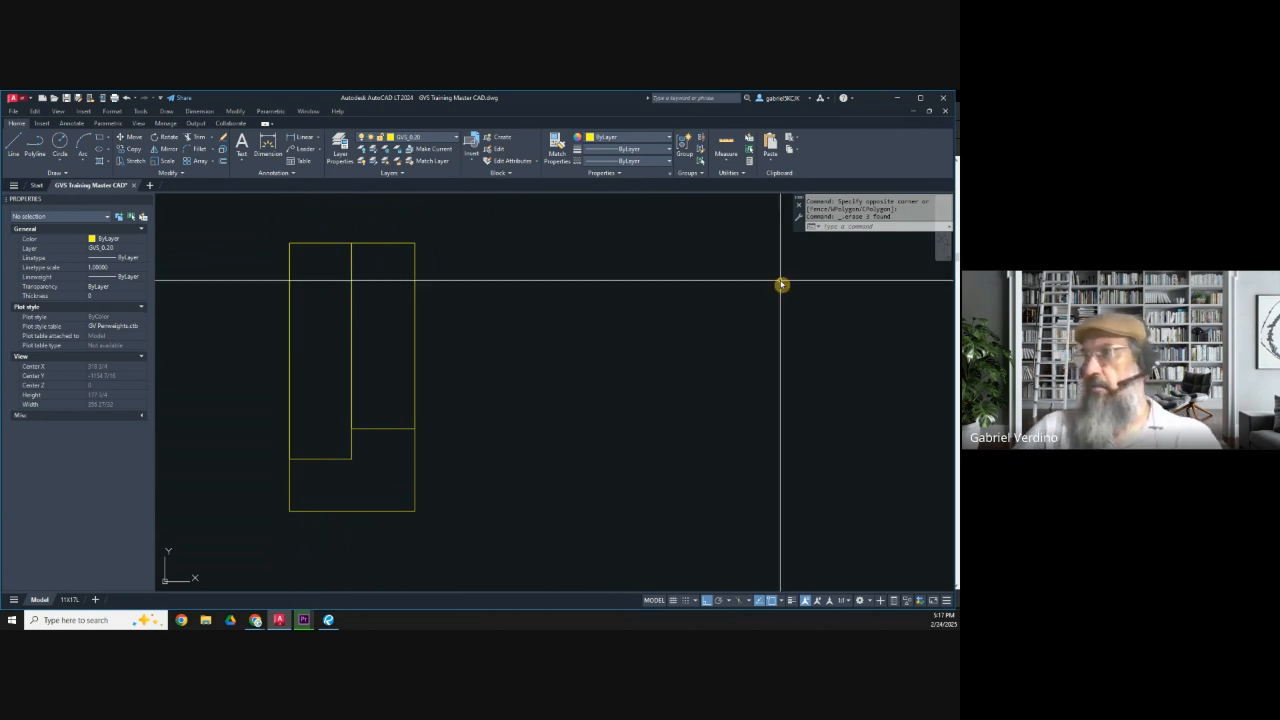
Switch to the Exercise 7 plans in Bluebeam Revu and examine the highlighted kitchen island and counter of Unit 3B on sheet A-102.
left_click(900, 99)
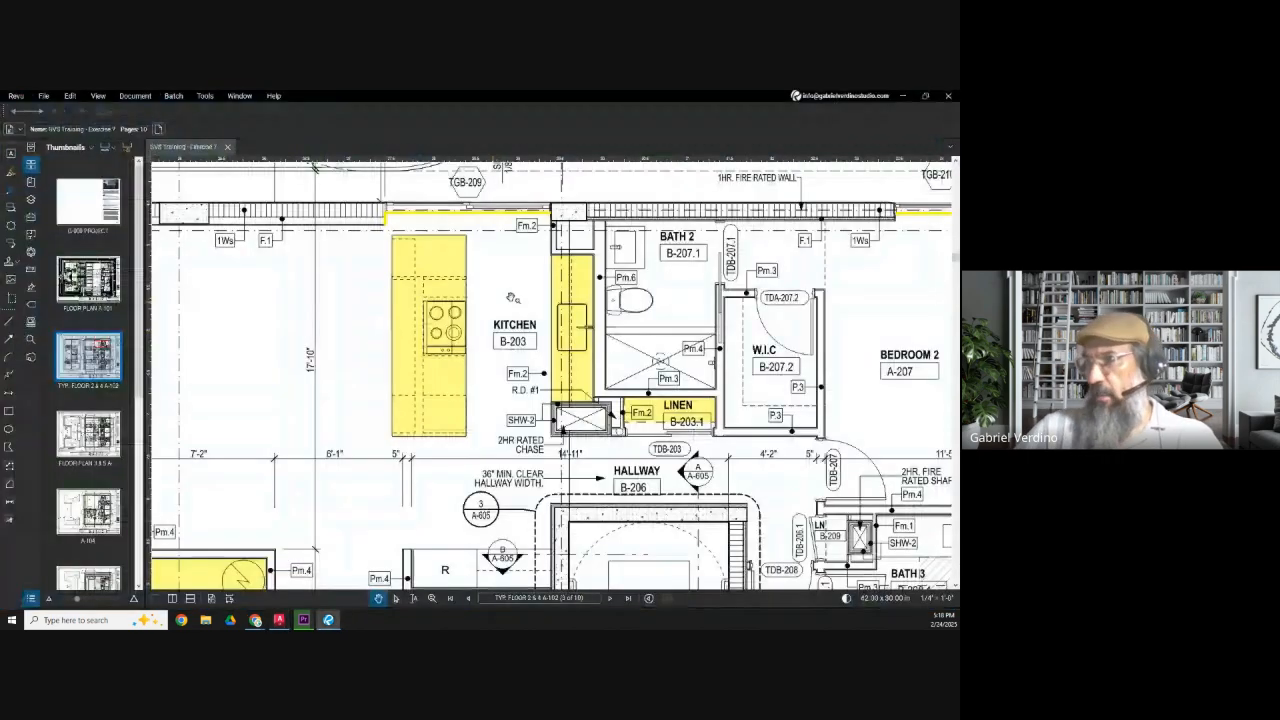
scroll(490, 333, "down", 4)
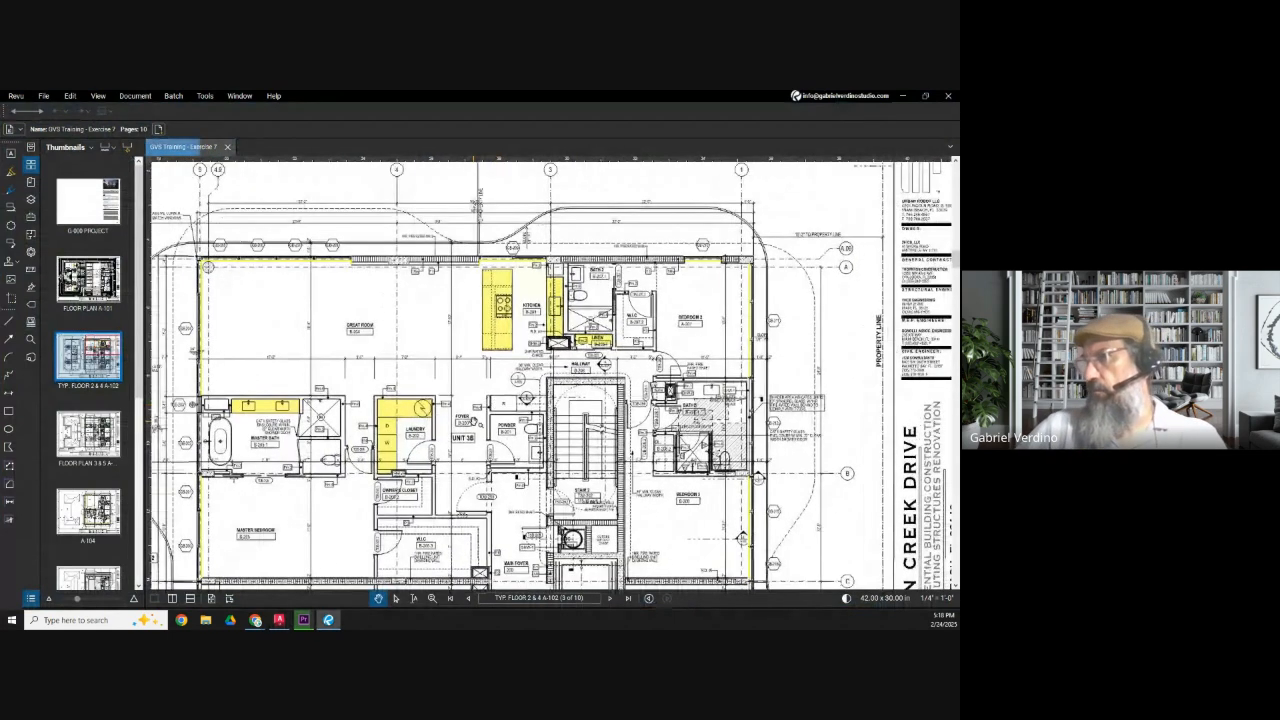
left_click_drag(512, 418, 547, 402)
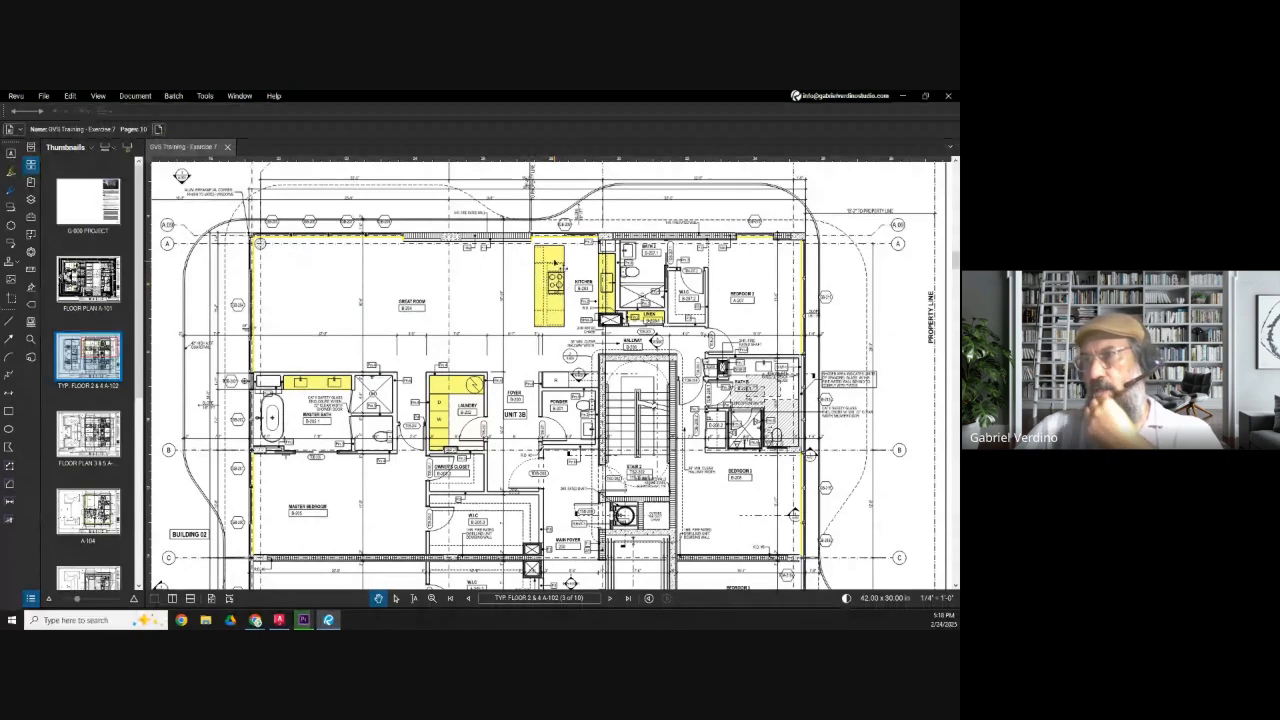
scroll(527, 286, "up", 2)
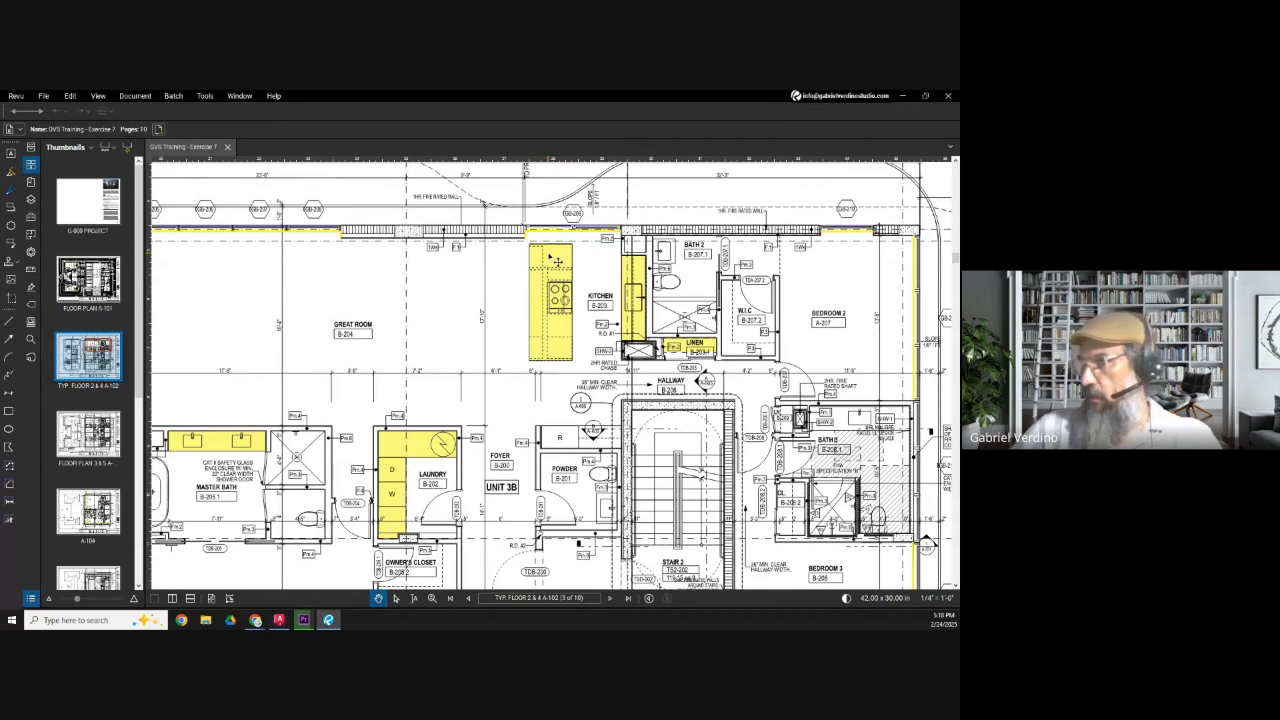
scroll(557, 262, "up", 1)
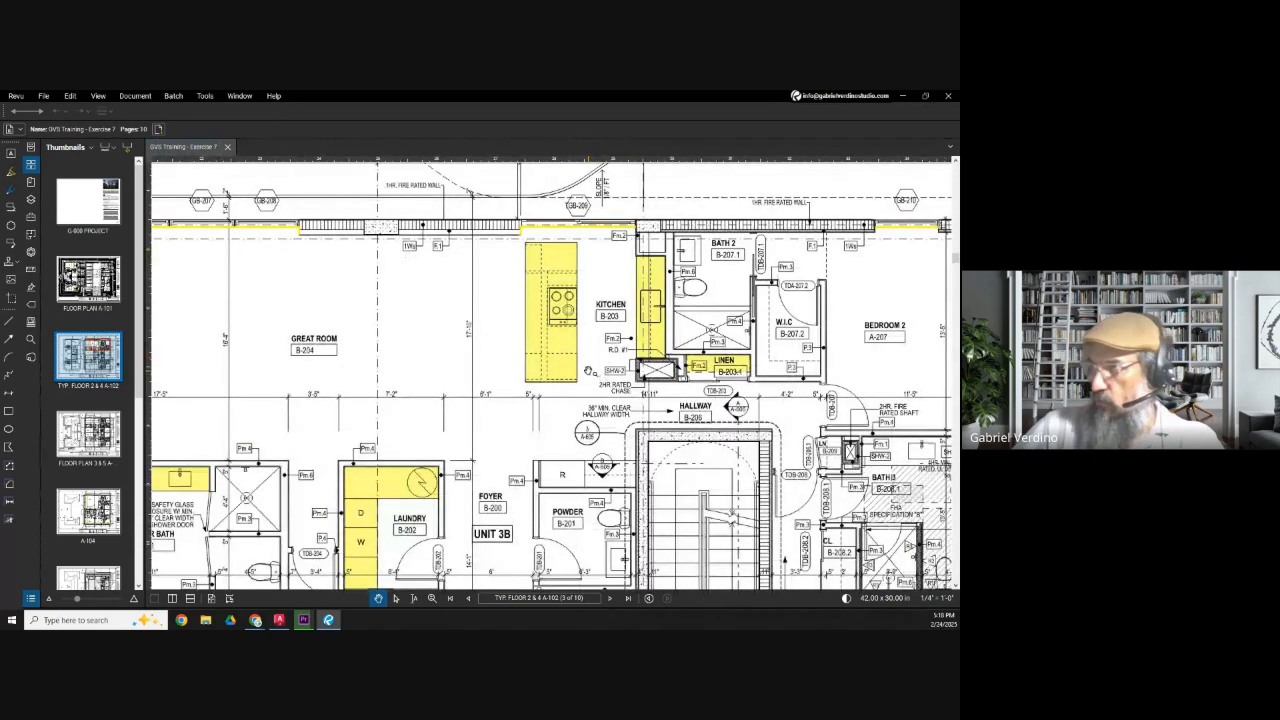
scroll(589, 371, "up", 2)
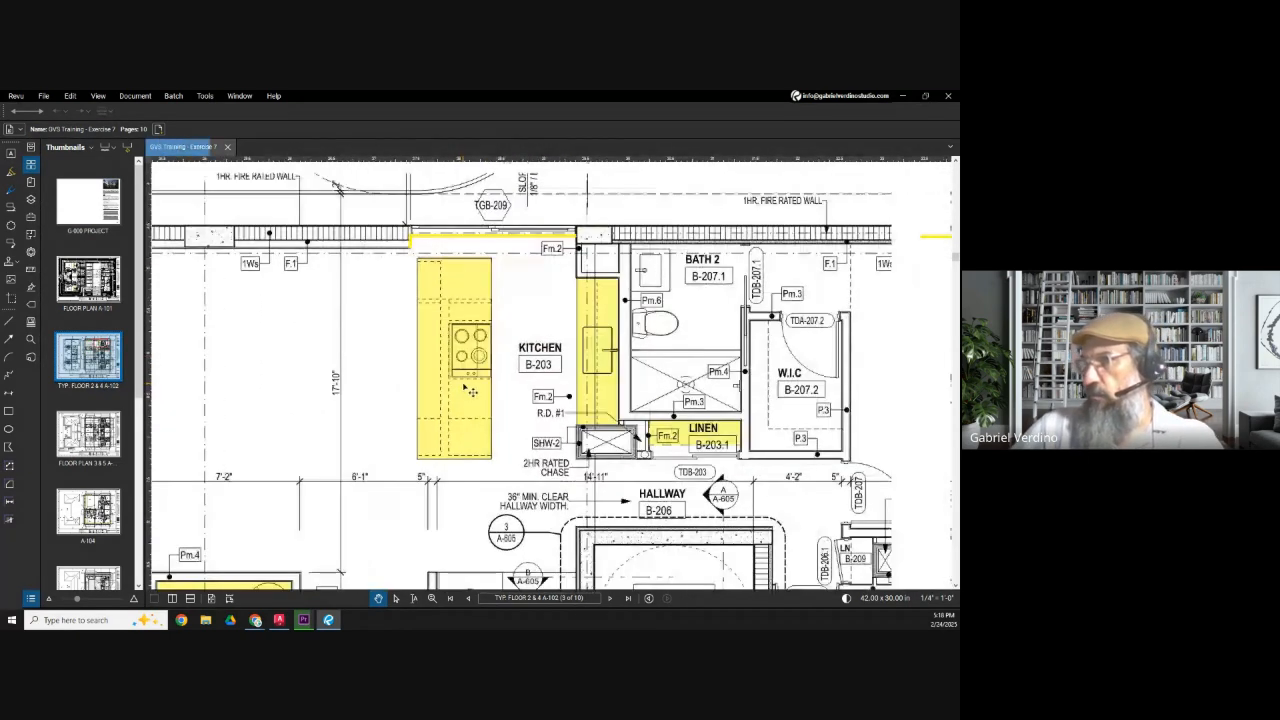
left_click_drag(448, 317, 404, 320)
scroll(346, 349, "down", 2)
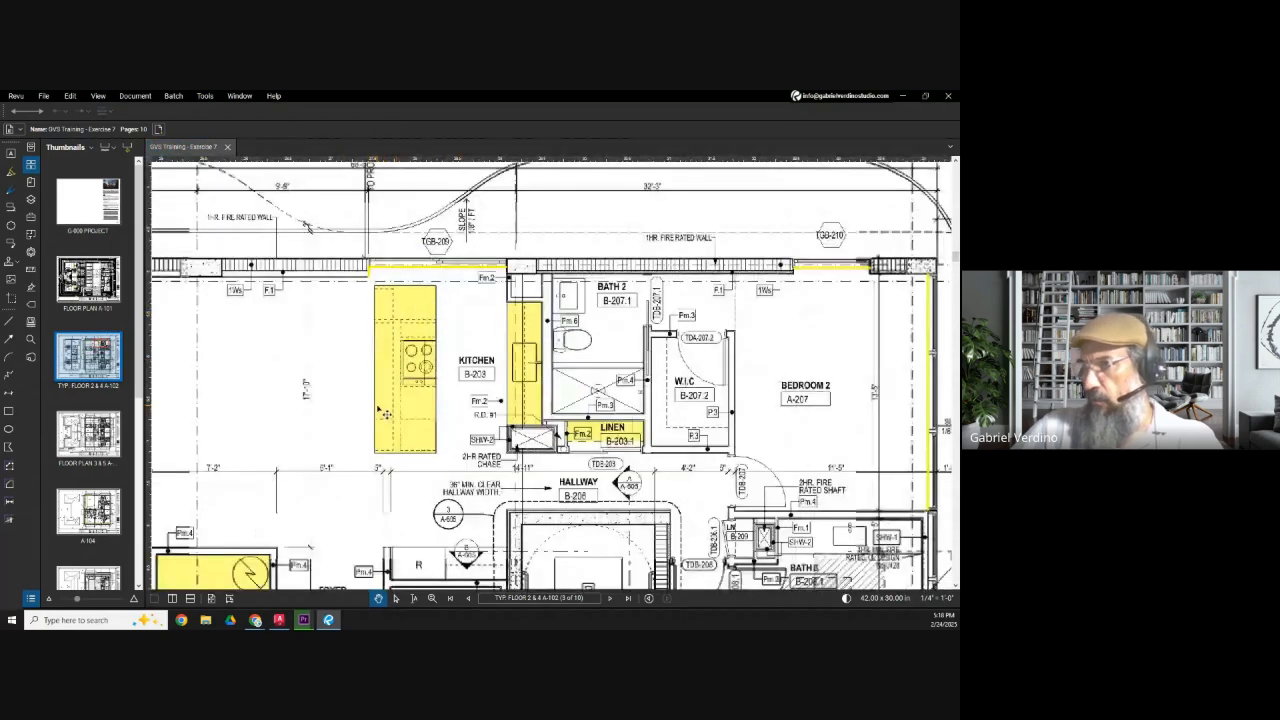
left_click(9, 501)
scroll(447, 274, "up", 2)
key("Escape")
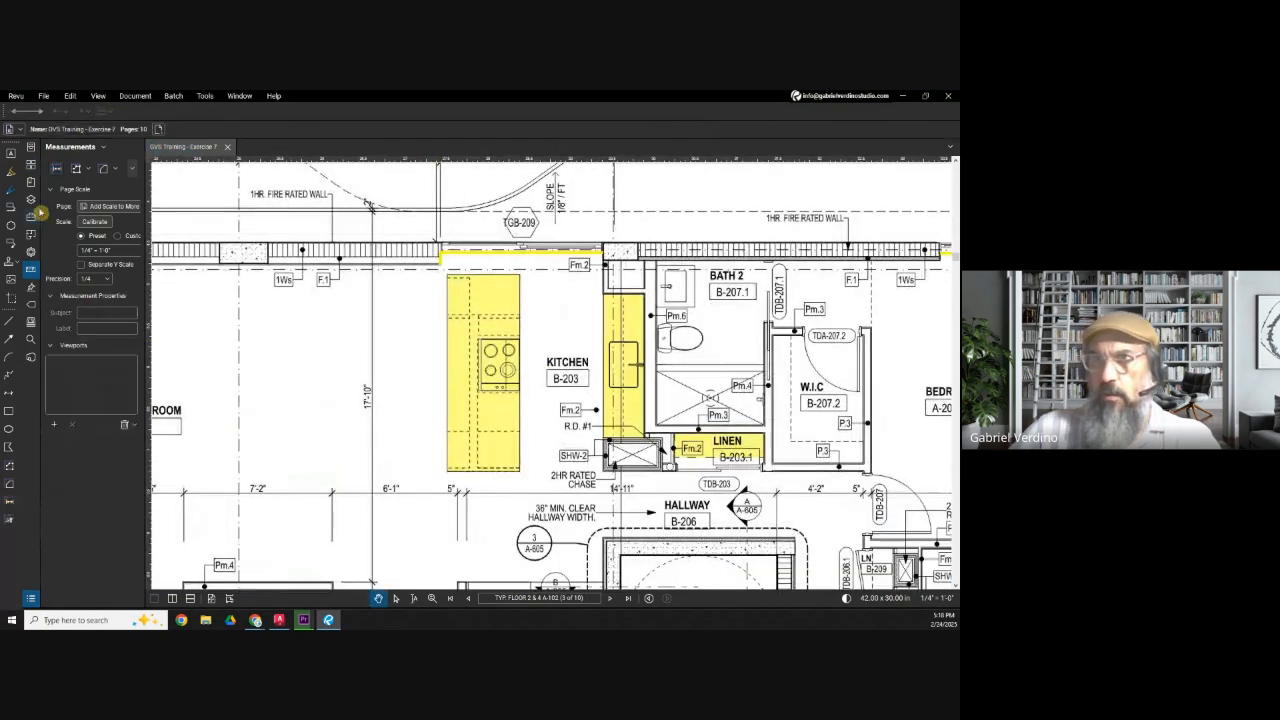
left_click(31, 165)
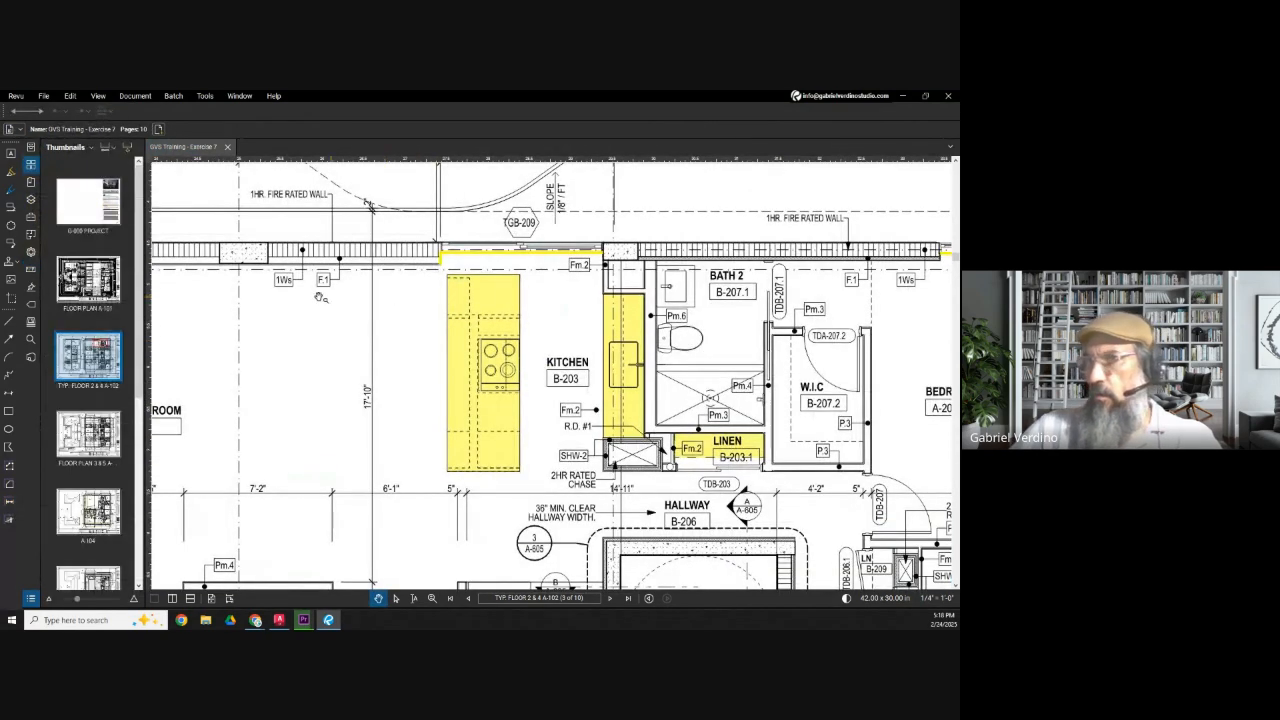
Look through sheets A-801, A-802 and A-803 for the kitchen details, ending on sheet A-804.
scroll(80, 365, "down", 3)
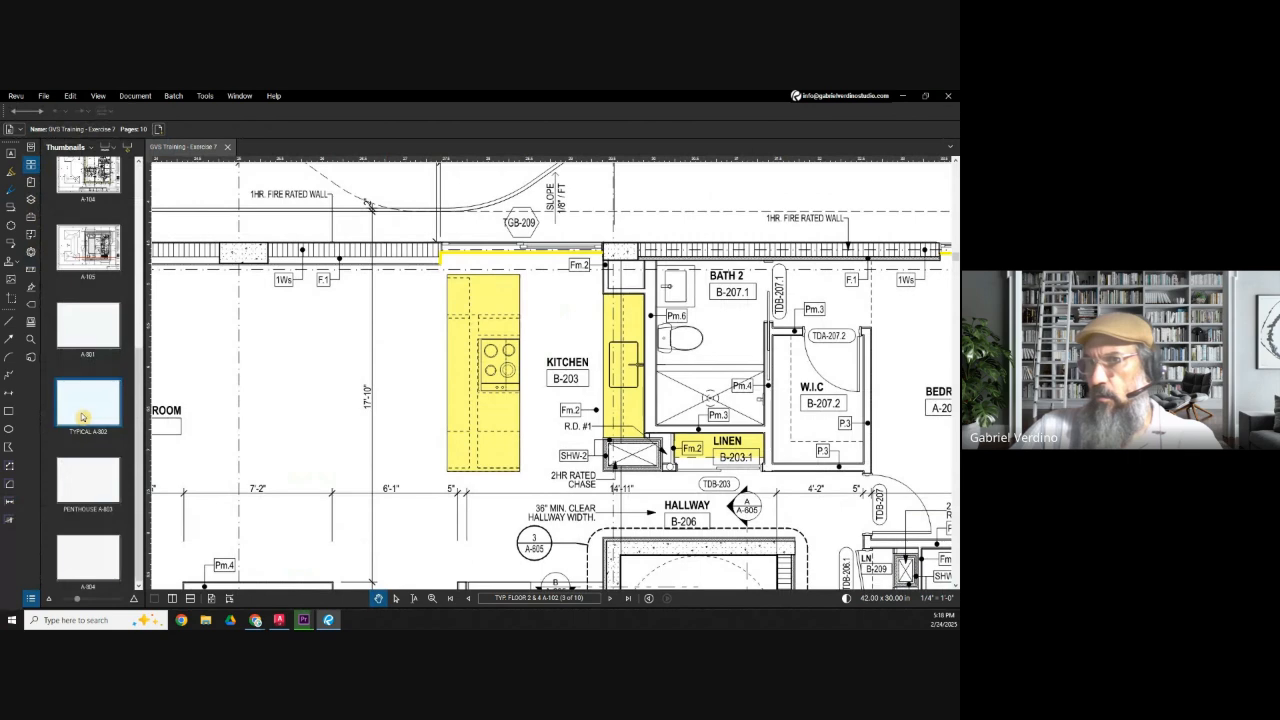
left_click(89, 326)
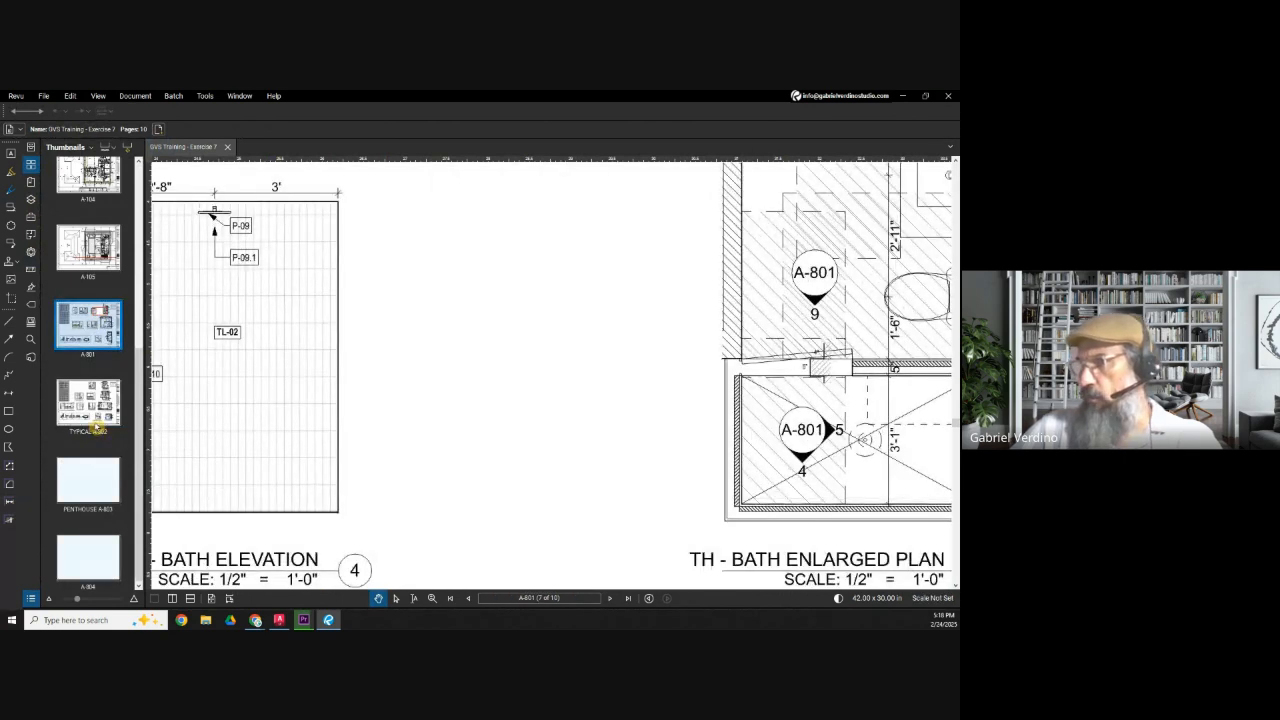
left_click(97, 428)
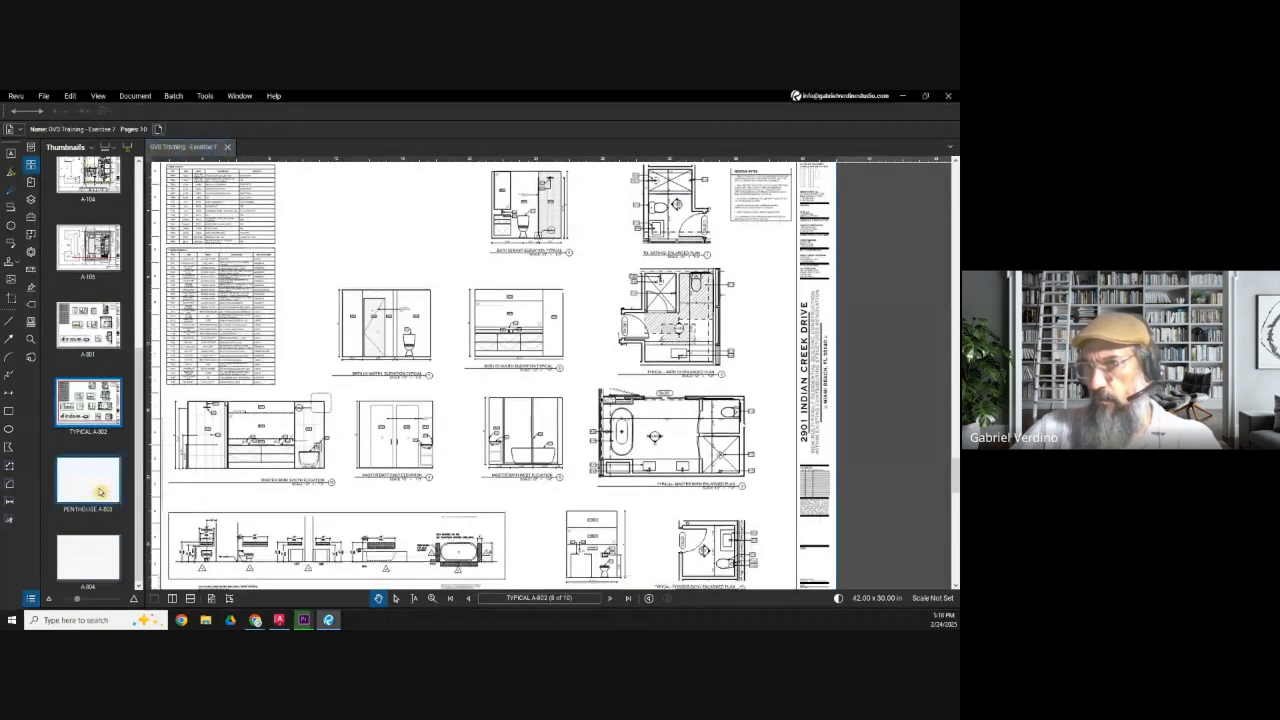
left_click(100, 491)
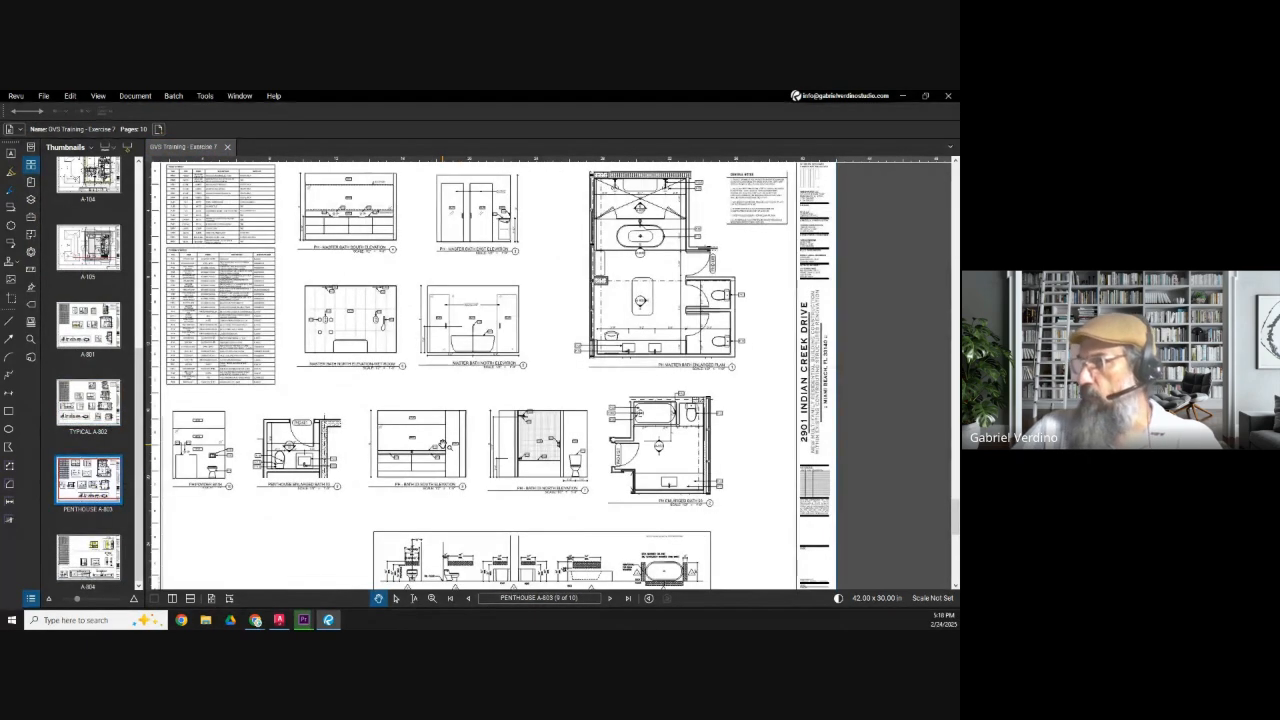
scroll(491, 381, "down", 3)
key("Page_Down")
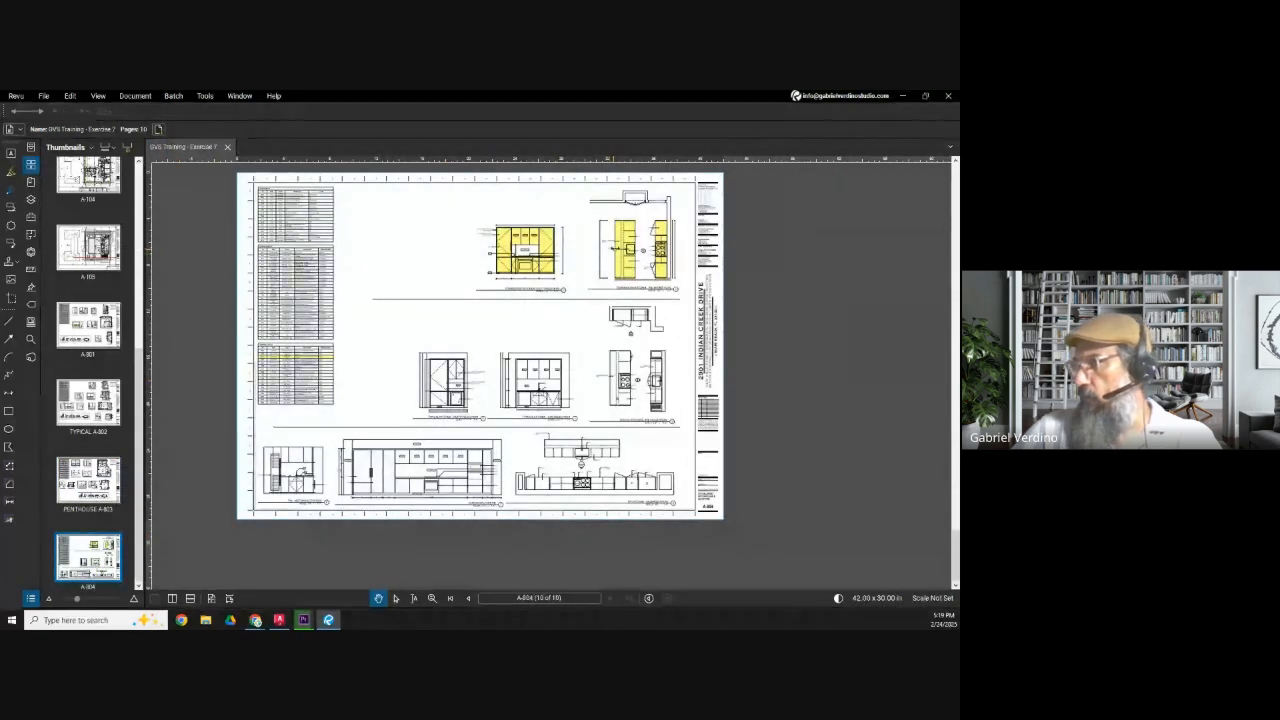
Examine the ST-01 island countertop and its dimensions on the Townhouse Kitchen enlarged plan.
scroll(623, 272, "up", 5)
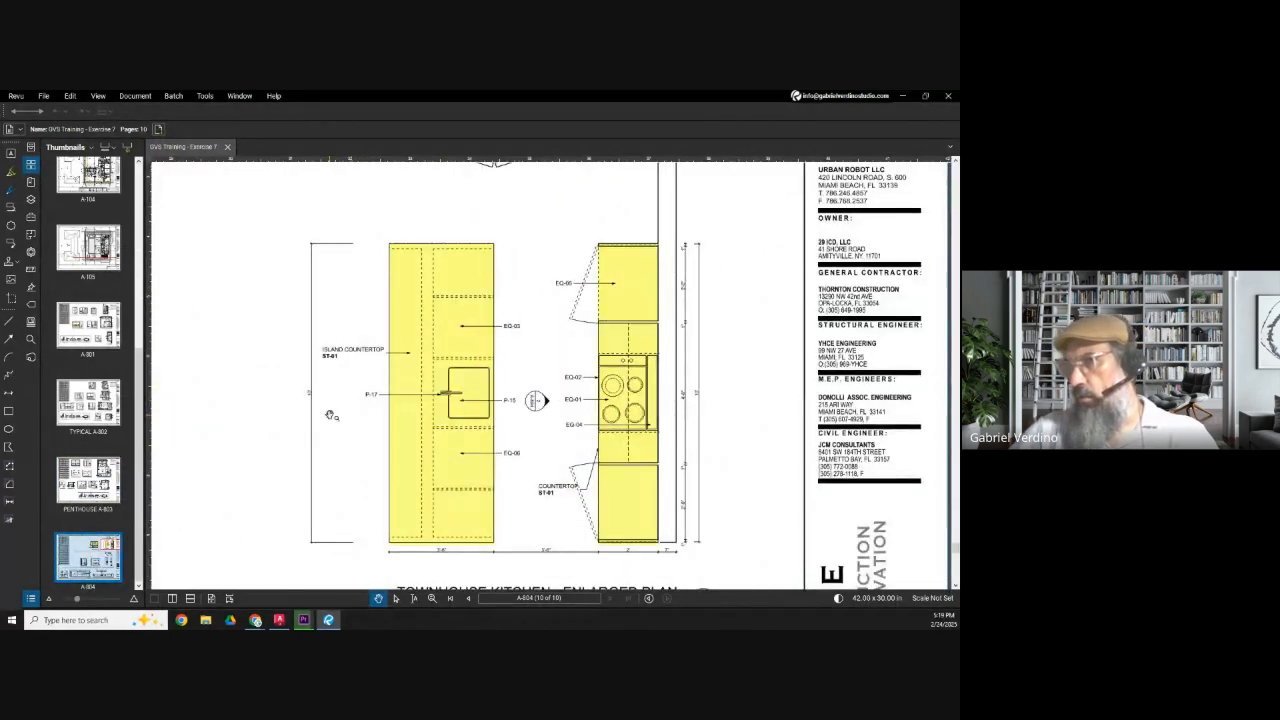
scroll(331, 415, "up", 1)
scroll(378, 388, "down", 1)
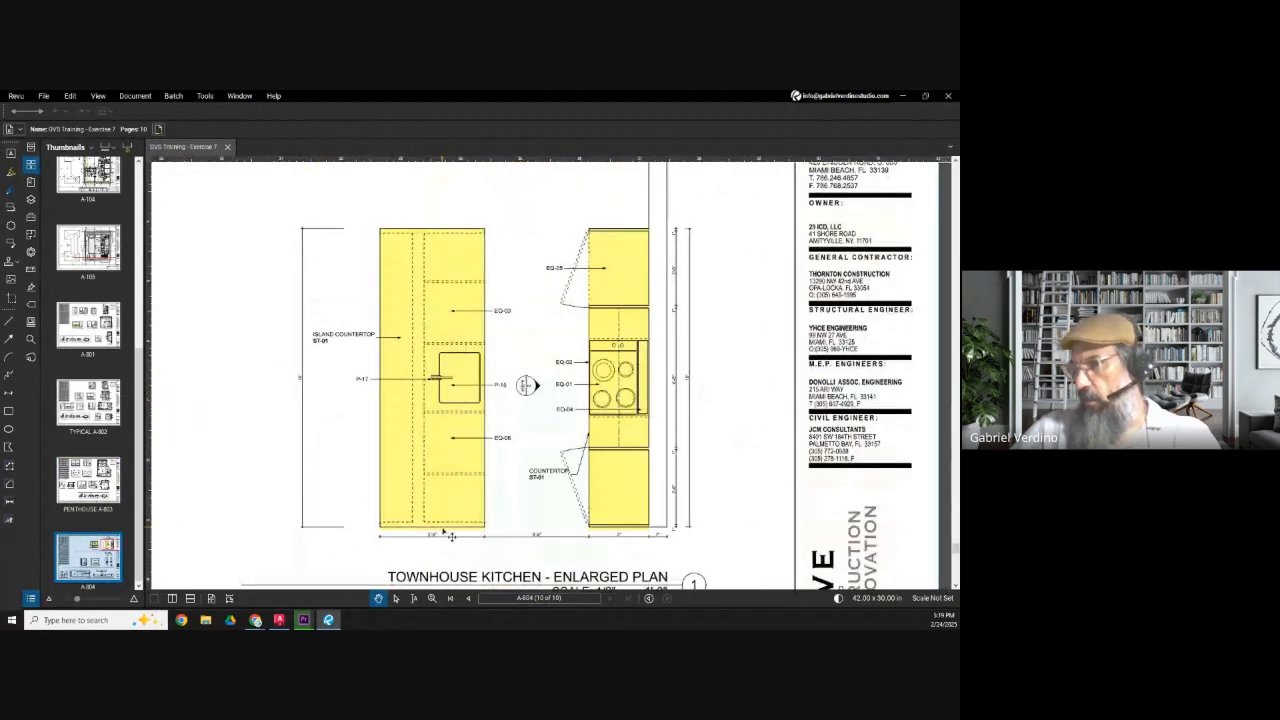
scroll(451, 537, "up", 2)
scroll(440, 533, "down", 2)
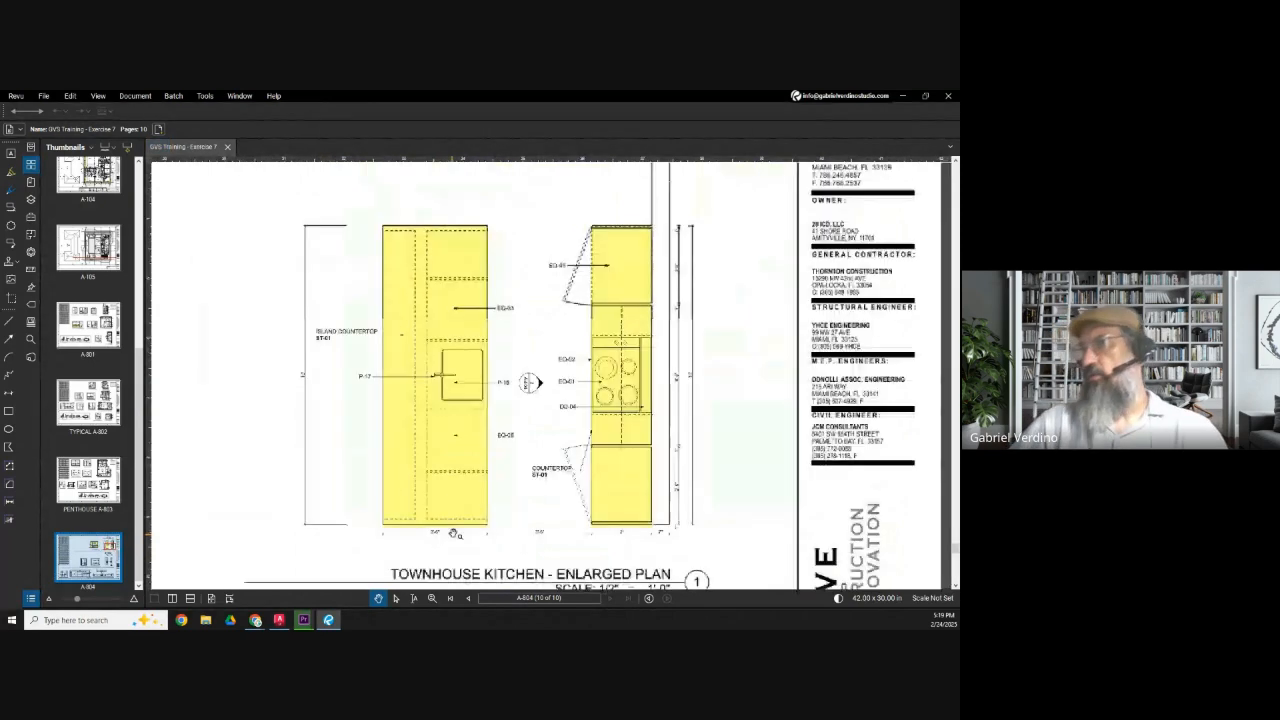
Switch back to AutoCAD and draw a vertical construction line in the empty space right of the slab.
left_click(899, 98)
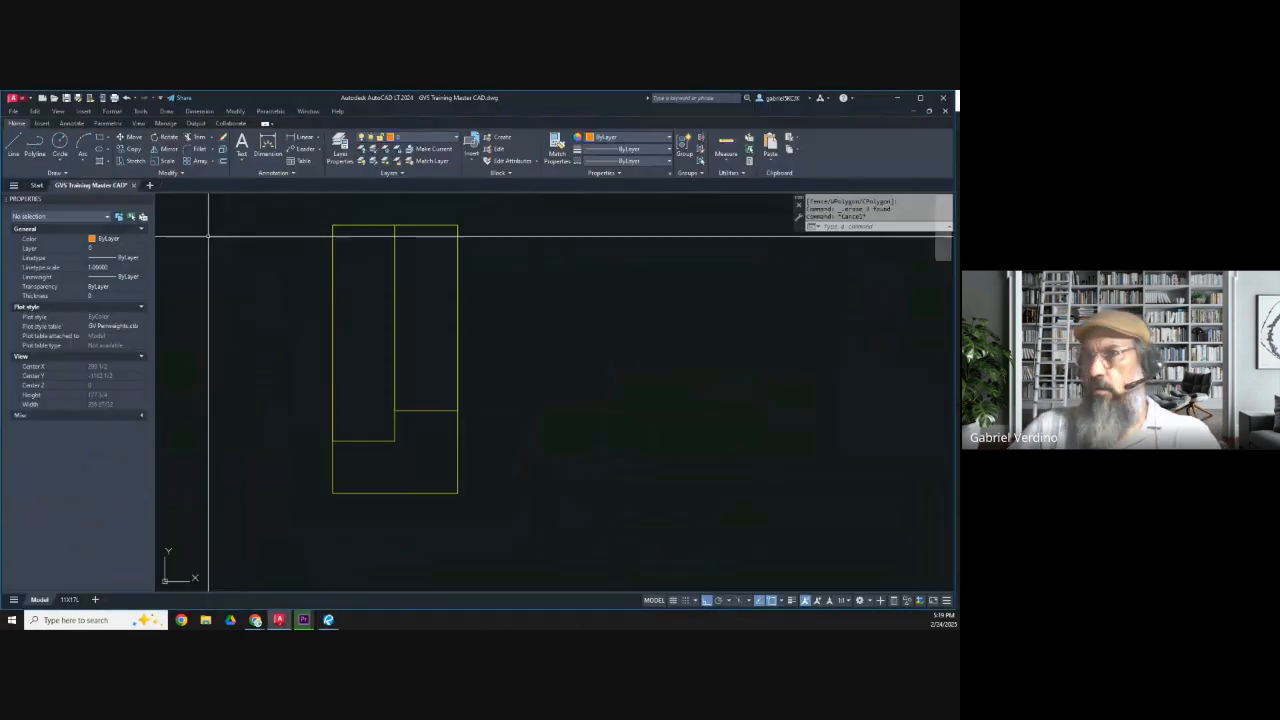
left_click(34, 173)
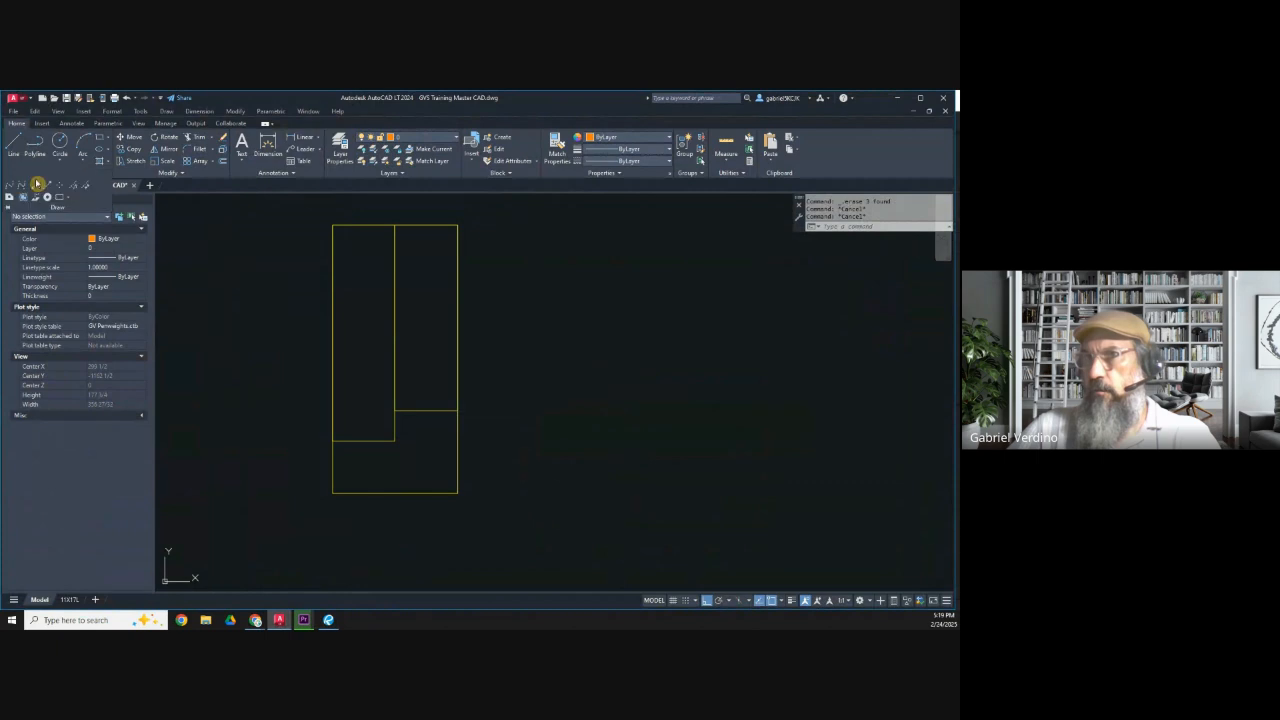
left_click(34, 190)
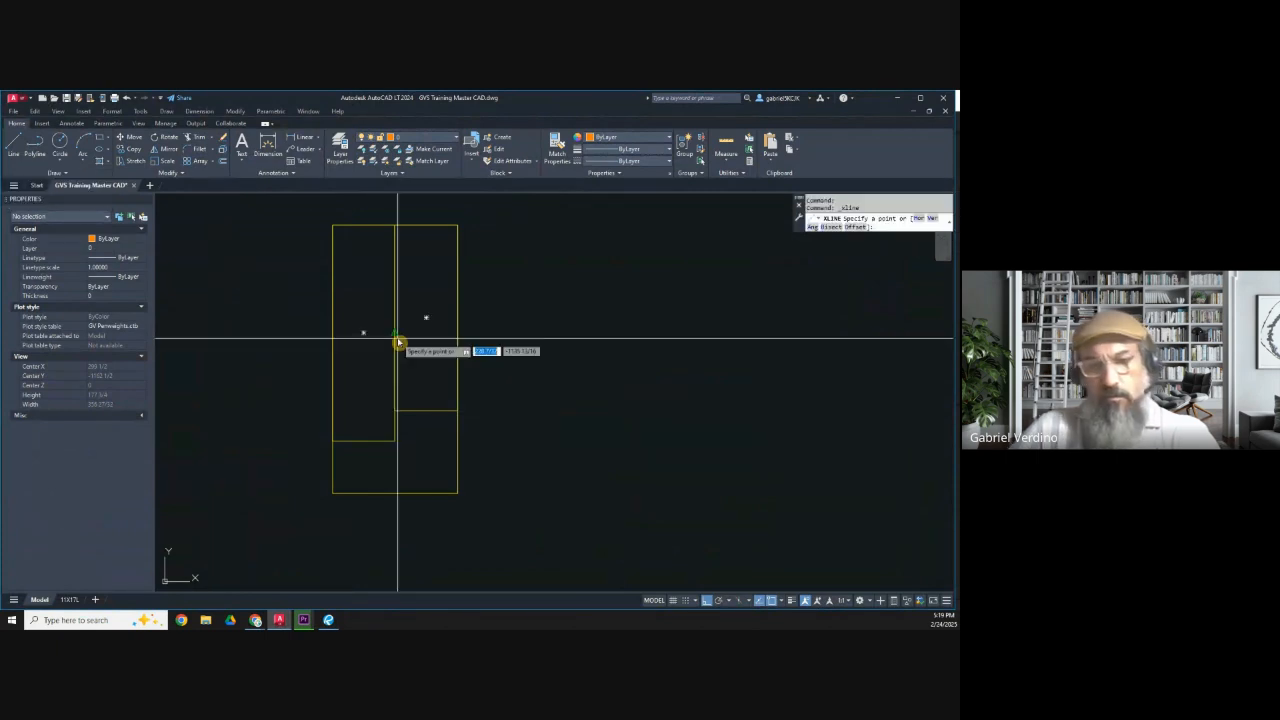
key("Return")
left_click(553, 428)
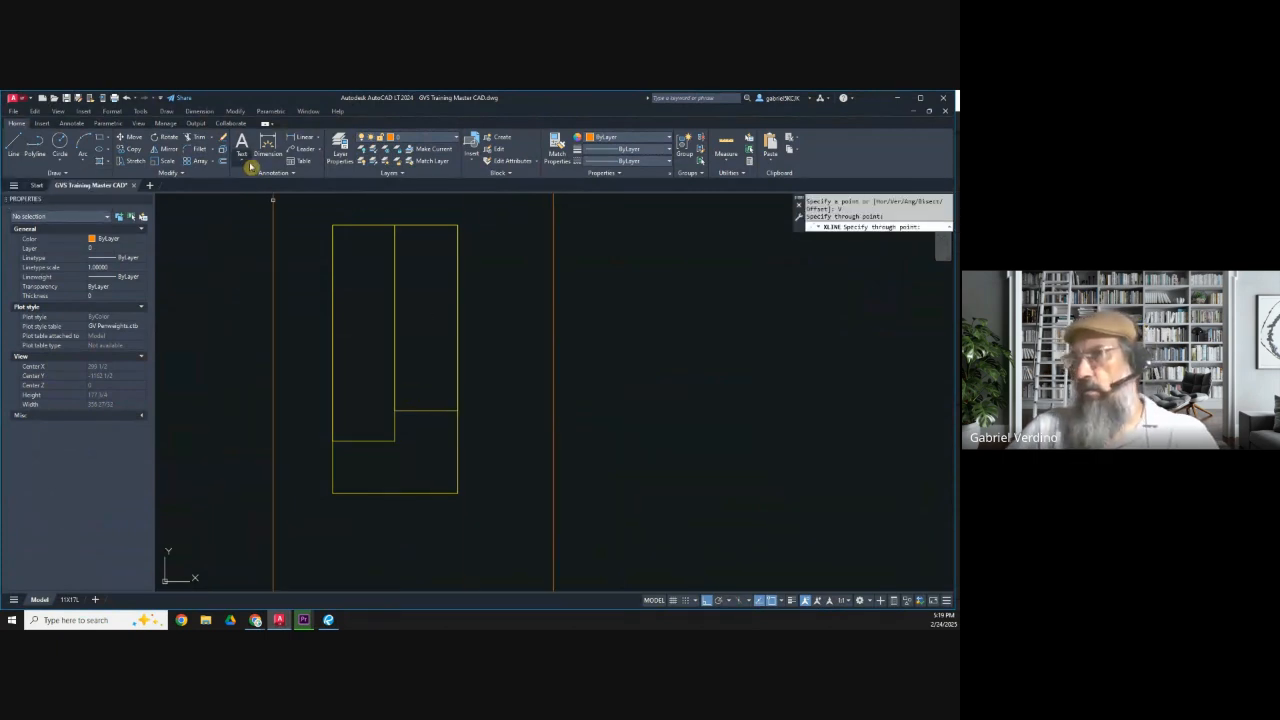
key("Escape")
Offset the vertical construction line by 42 to its right side.
left_click(224, 162)
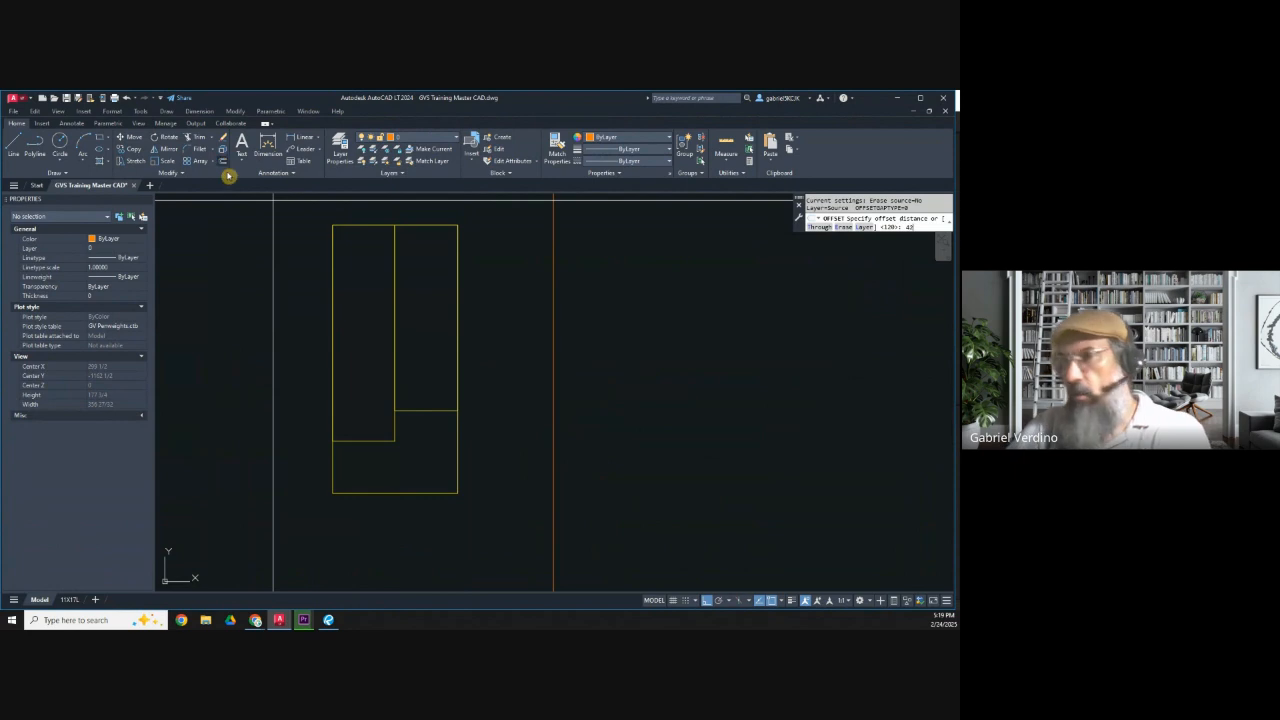
type("42")
key("Return")
left_click(553, 359)
left_click(580, 367)
key("Escape")
Delete the two pieces from the slab and draw a horizontal construction line through the slab's top edge.
left_click_drag(425, 377, 374, 363)
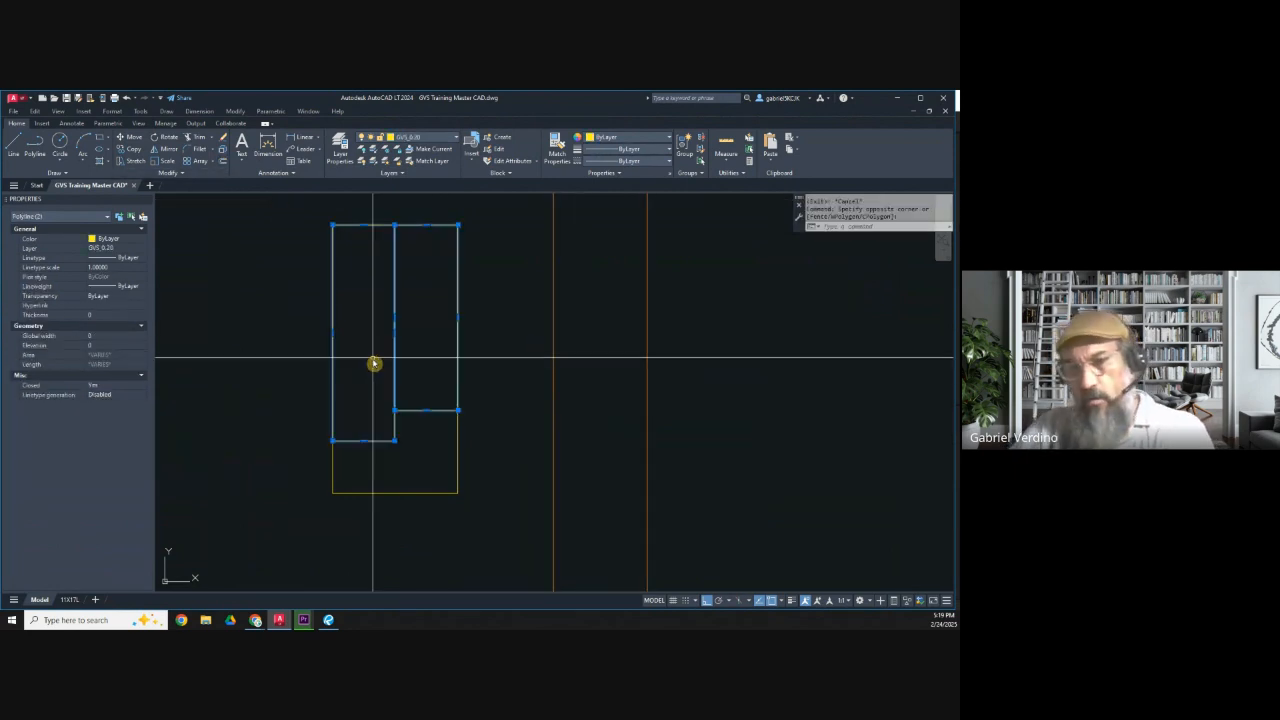
key("Delete")
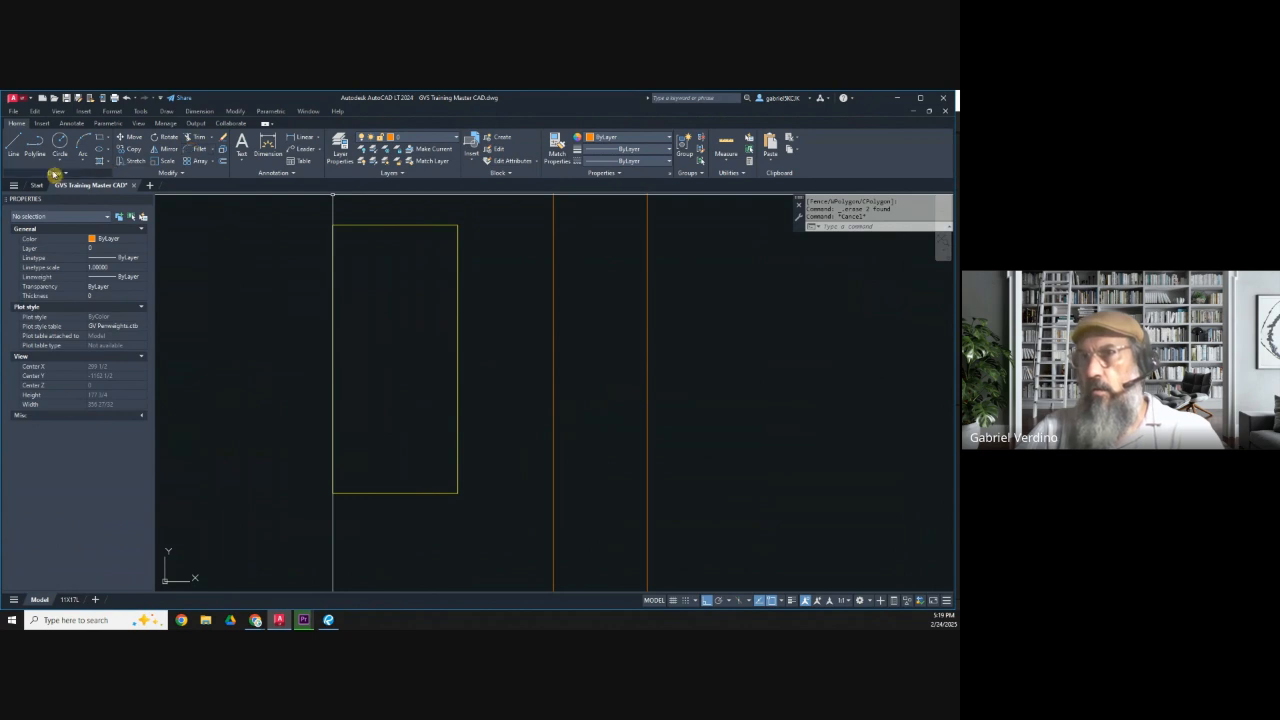
left_click(55, 173)
left_click(32, 189)
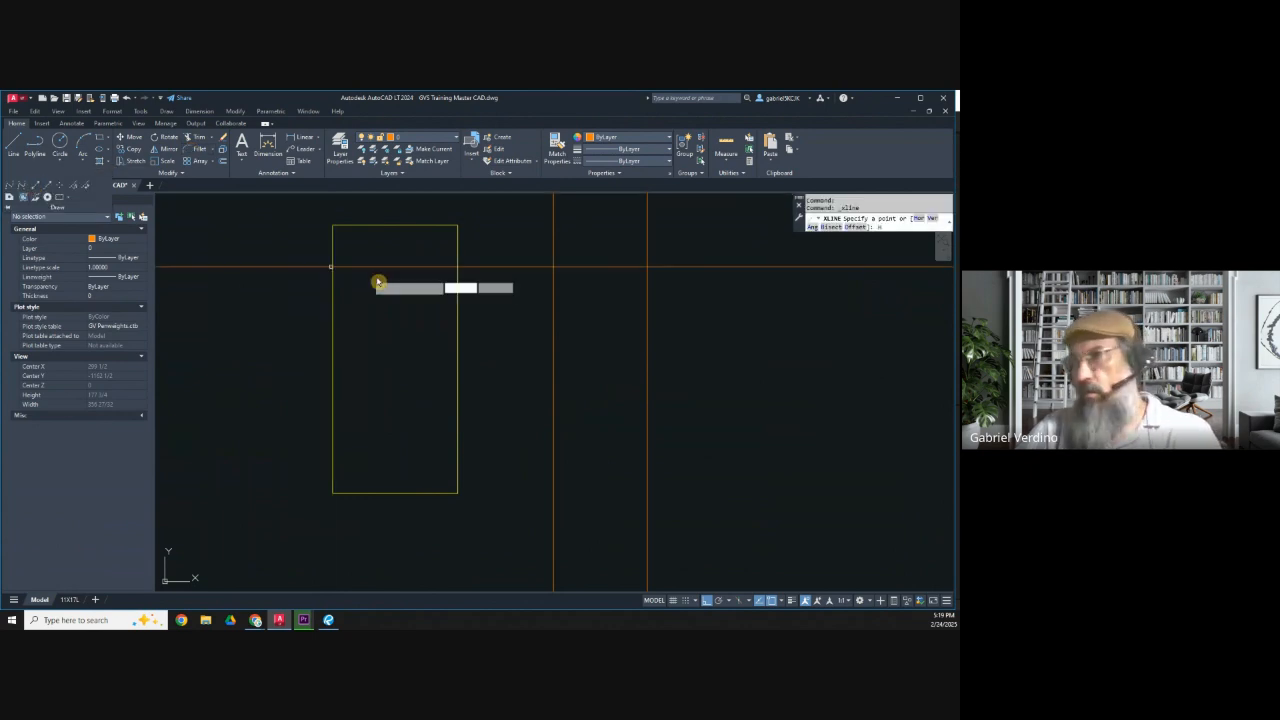
type("H")
key("Return")
left_click(455, 233)
key("Escape")
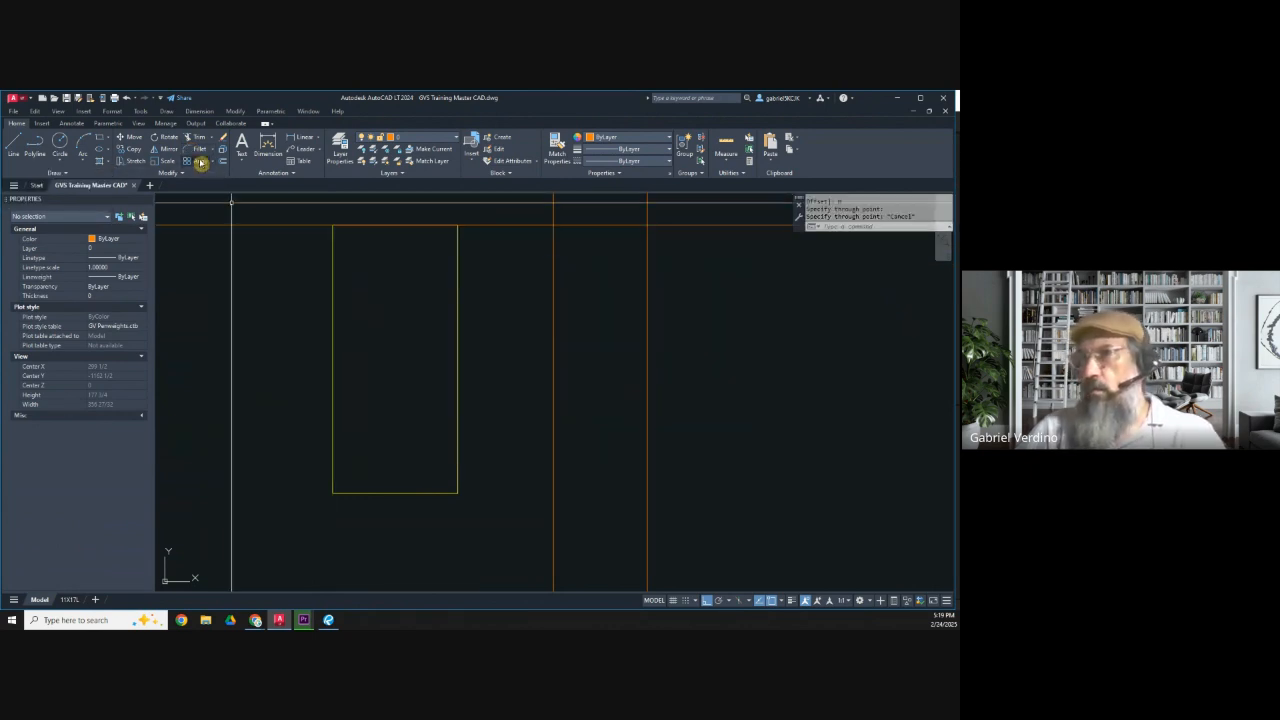
Offset the horizontal construction line downward by 120.
left_click(222, 167)
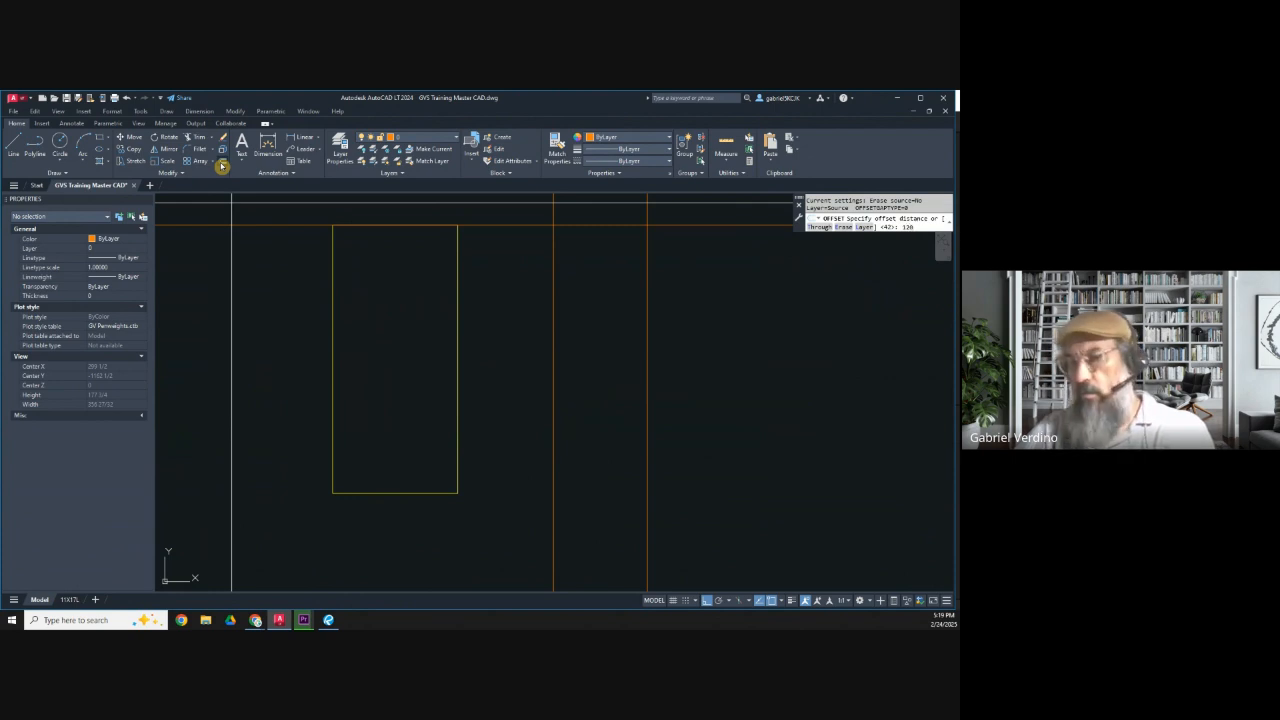
type("120")
key("Return")
left_click(586, 228)
left_click(615, 333)
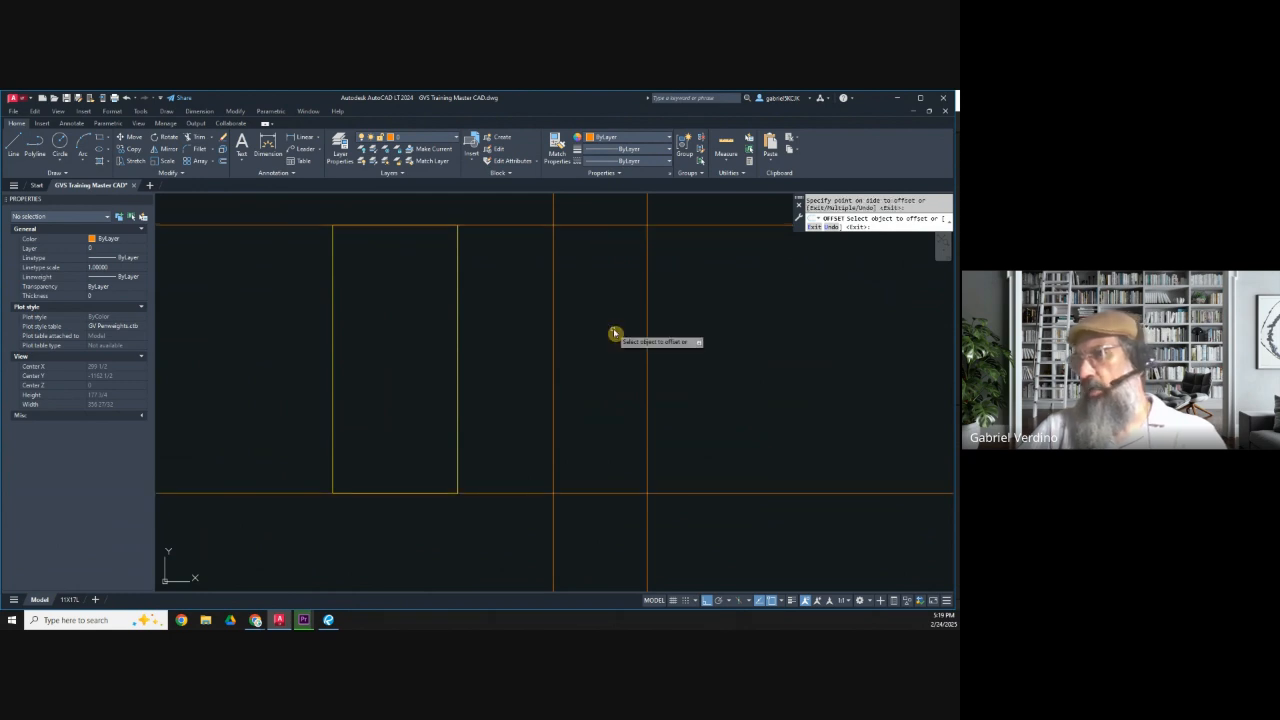
key("Escape")
Make layer GVS_0.20 current and draw the island countertop rectangle between the intersections of the four construction lines.
middle_click_drag(653, 349, 597, 349)
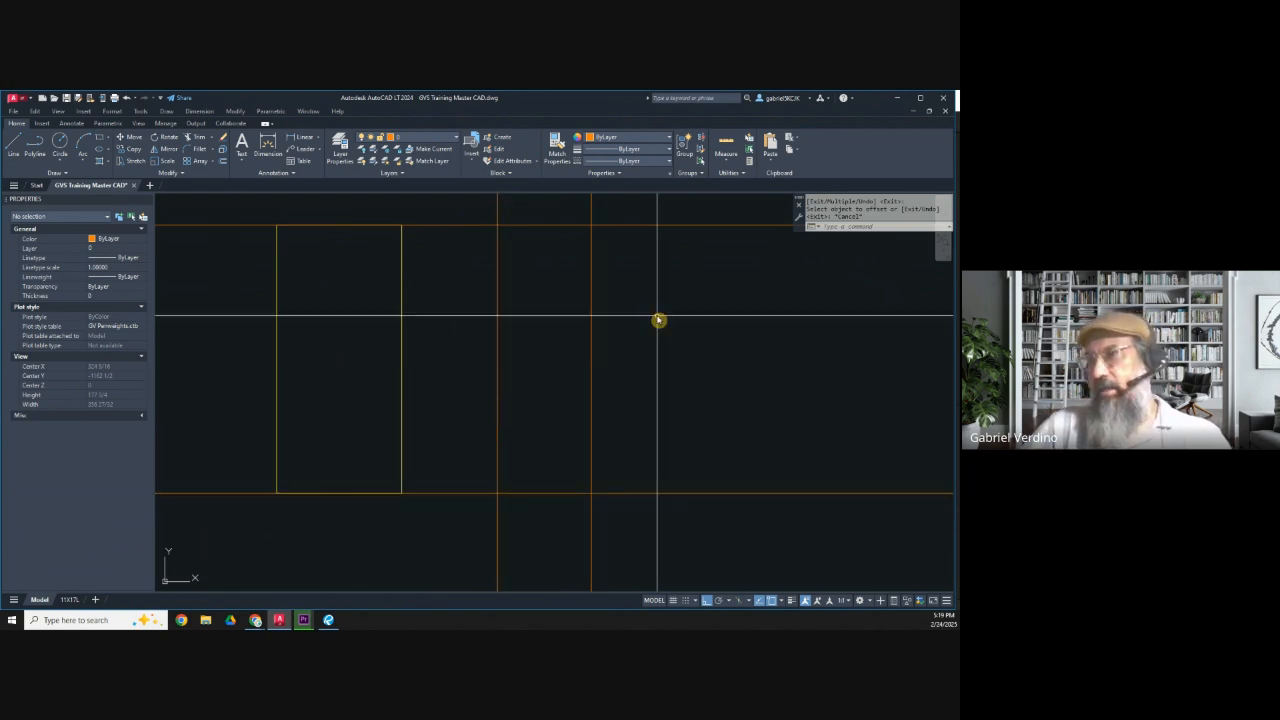
key("Escape")
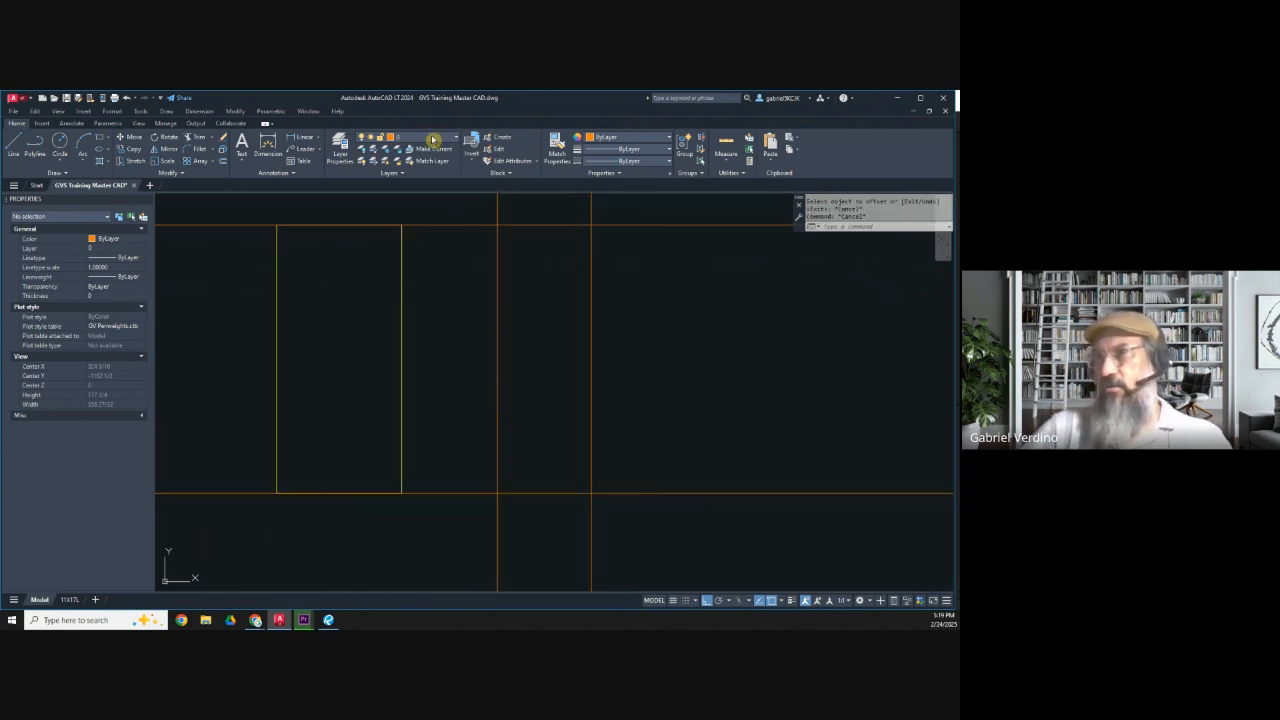
left_click(432, 139)
left_click(411, 227)
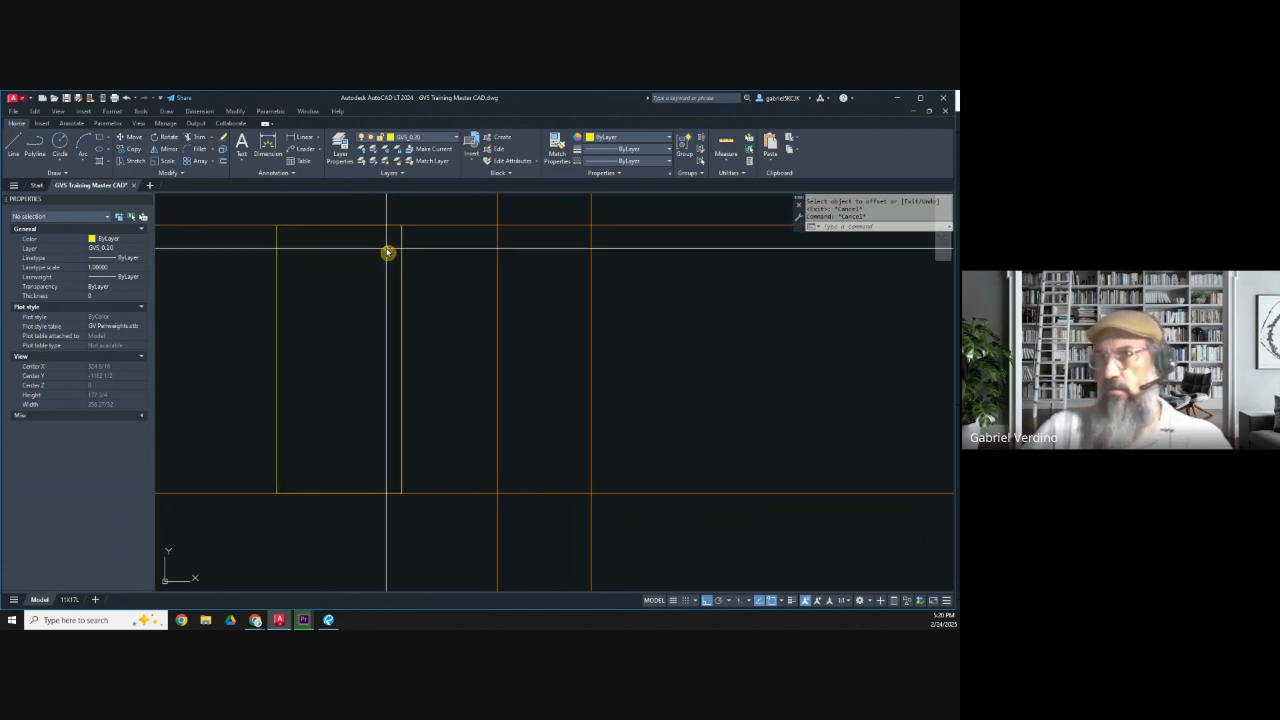
left_click(101, 141)
left_click(497, 226)
key("Escape")
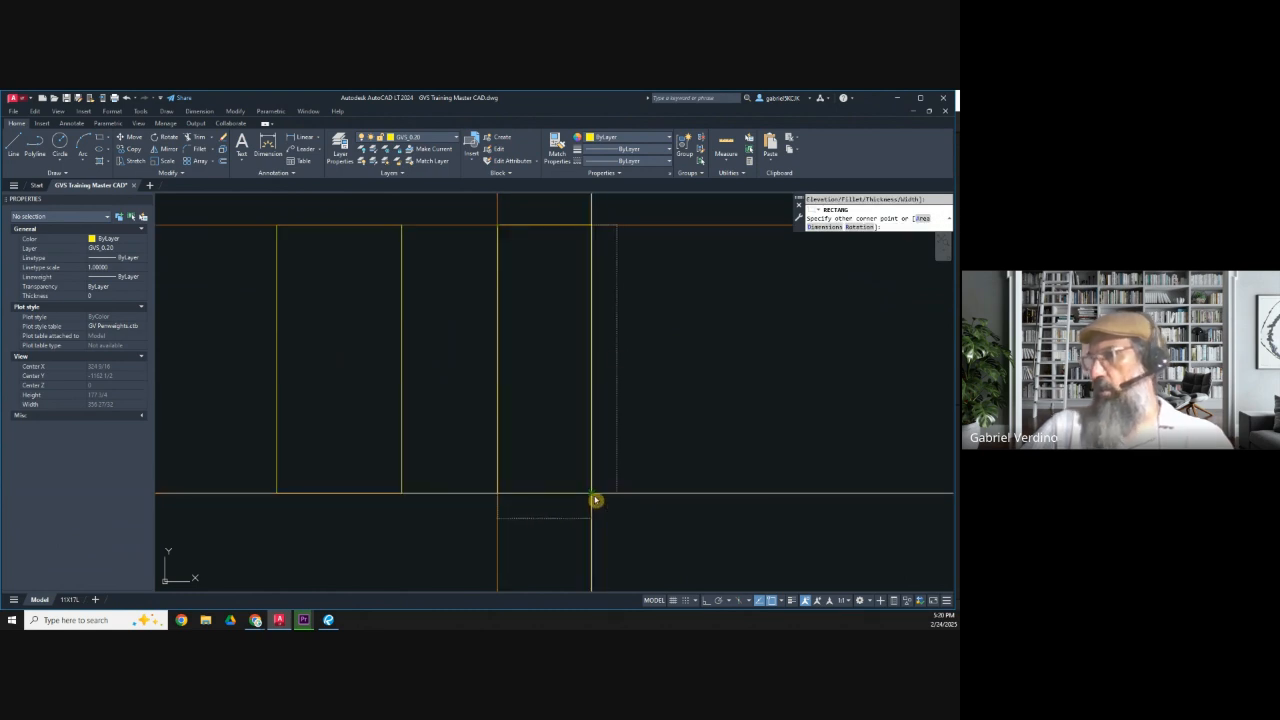
Move the new countertop rectangle so its lower-left corner sits on the slab's lower-left corner.
left_click(128, 138)
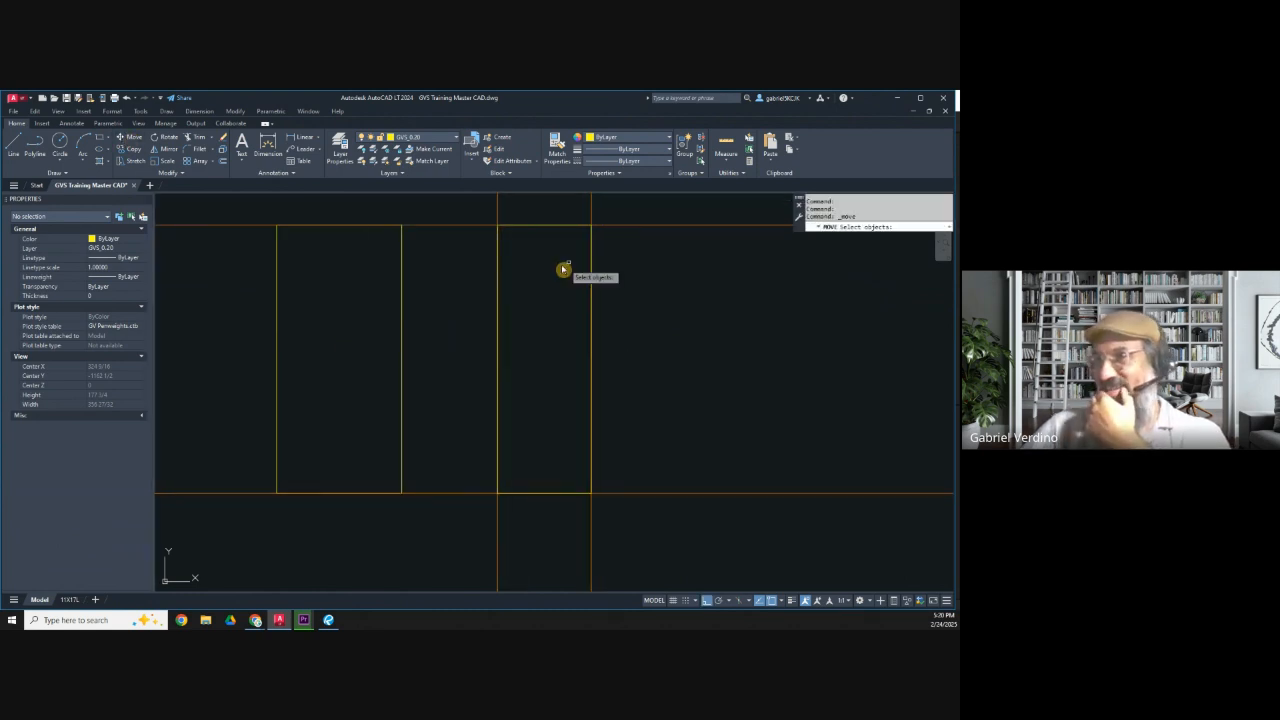
left_click(499, 286)
key("Return")
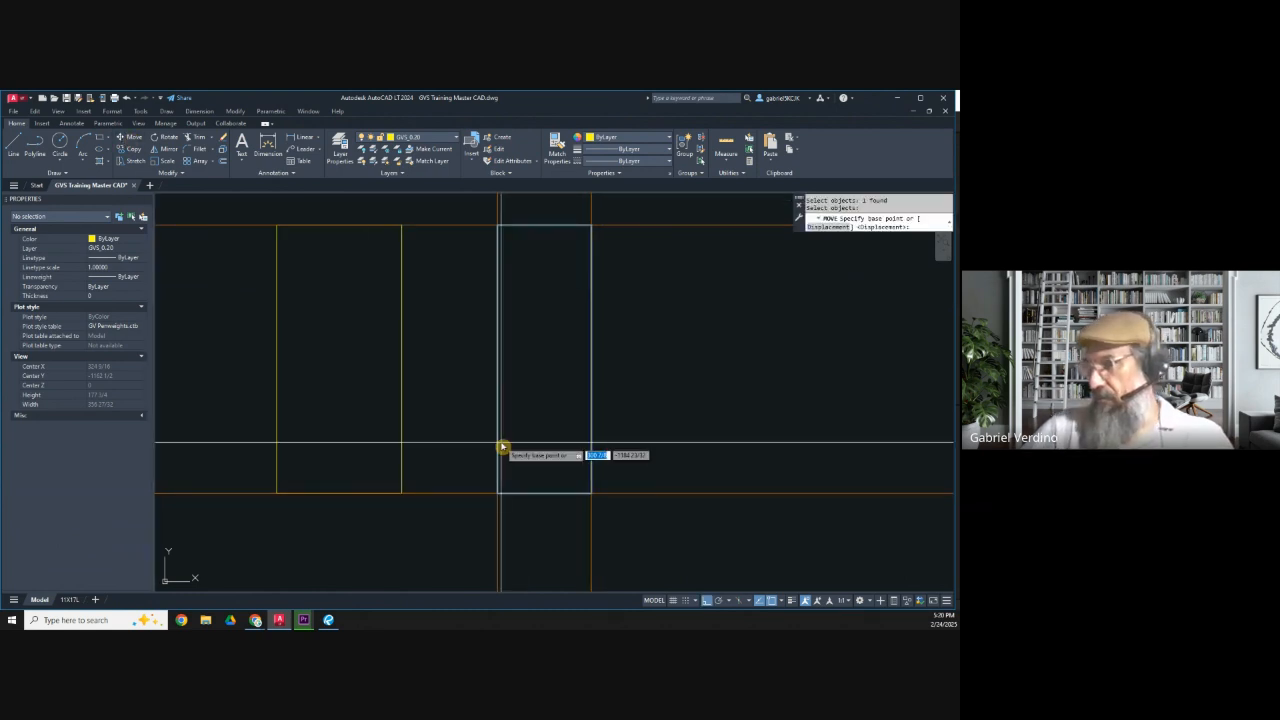
left_click(497, 492)
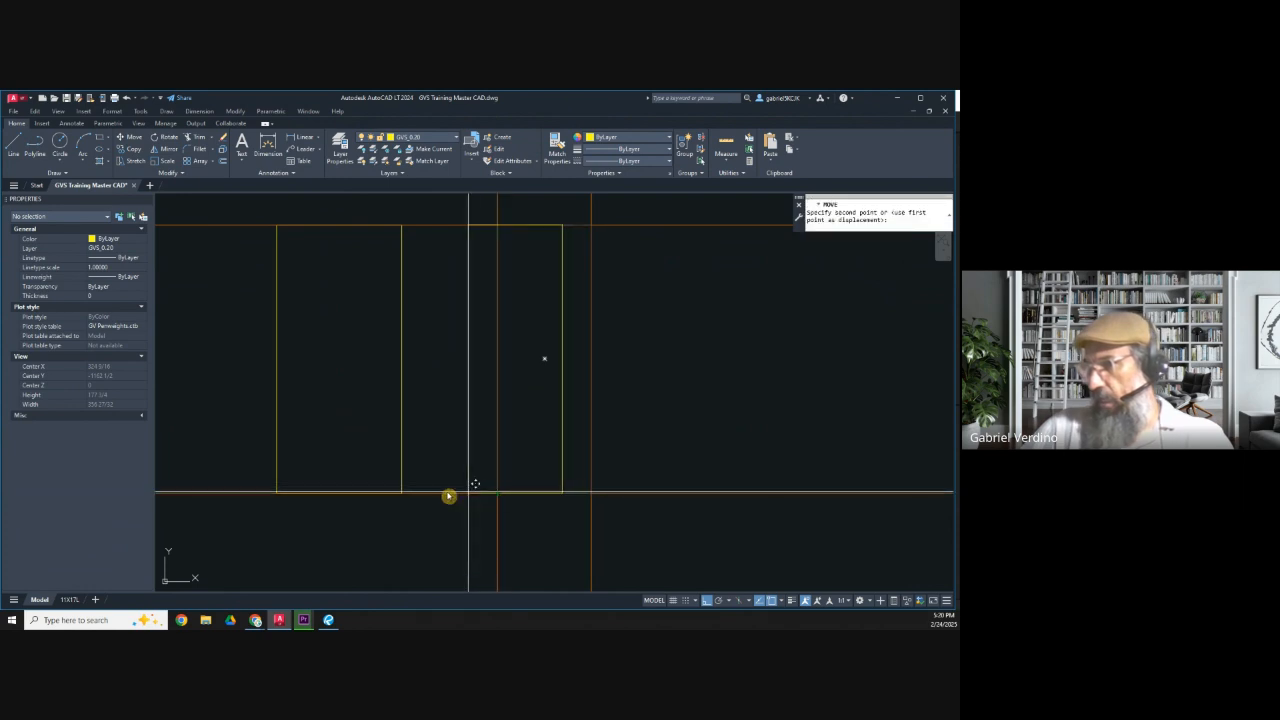
left_click(277, 493)
key("Escape")
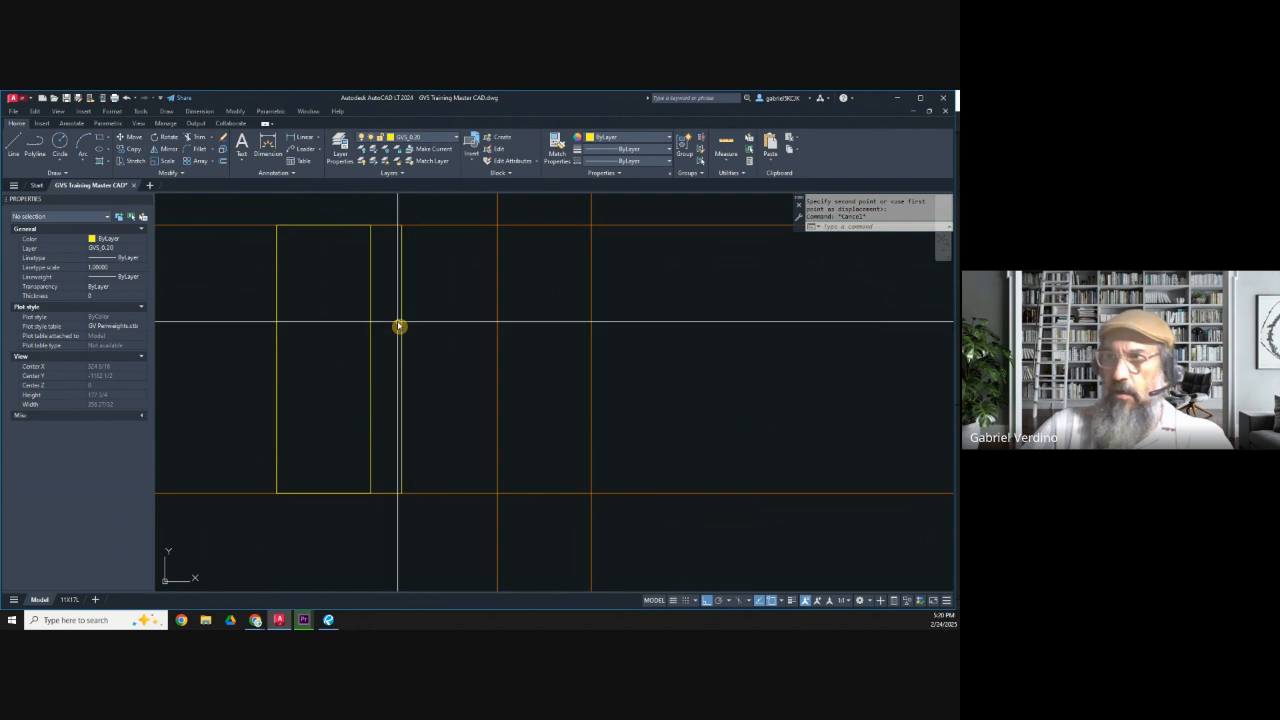
Add a linear dimension above the leftover strip between the countertop piece and the slab's right edge.
scroll(422, 231, "up", 2)
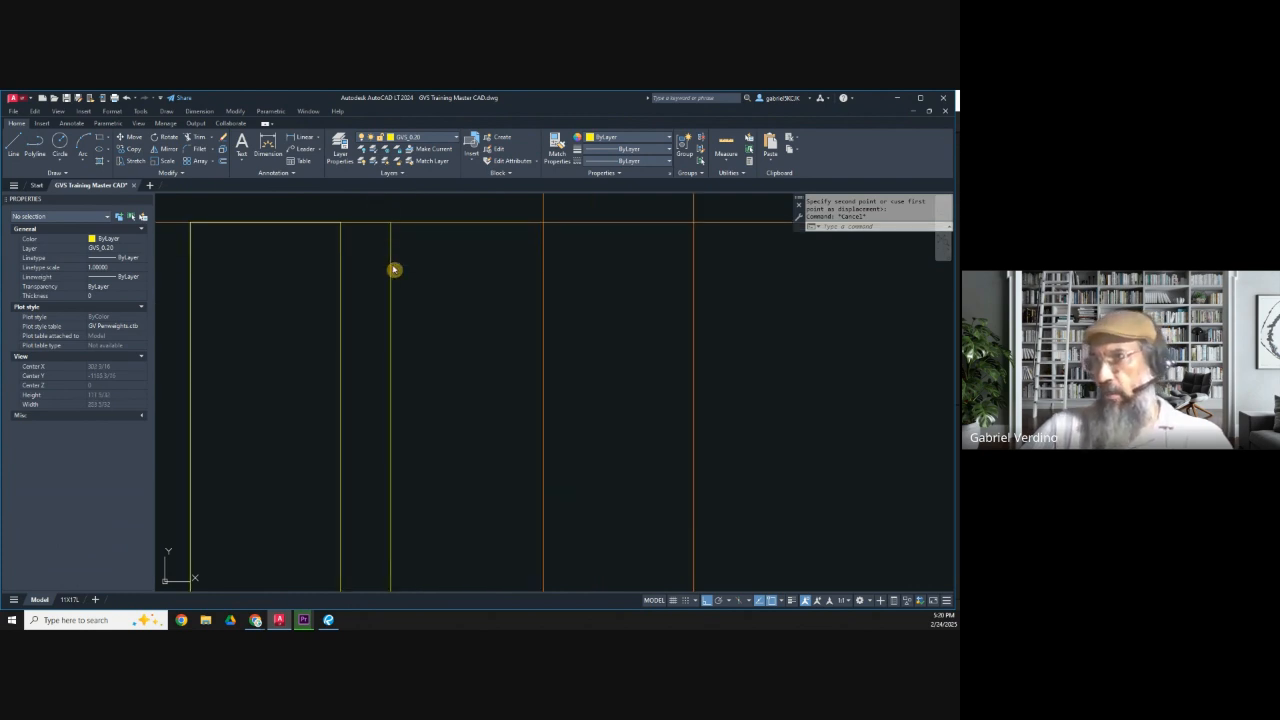
left_click(392, 269)
left_click(451, 301)
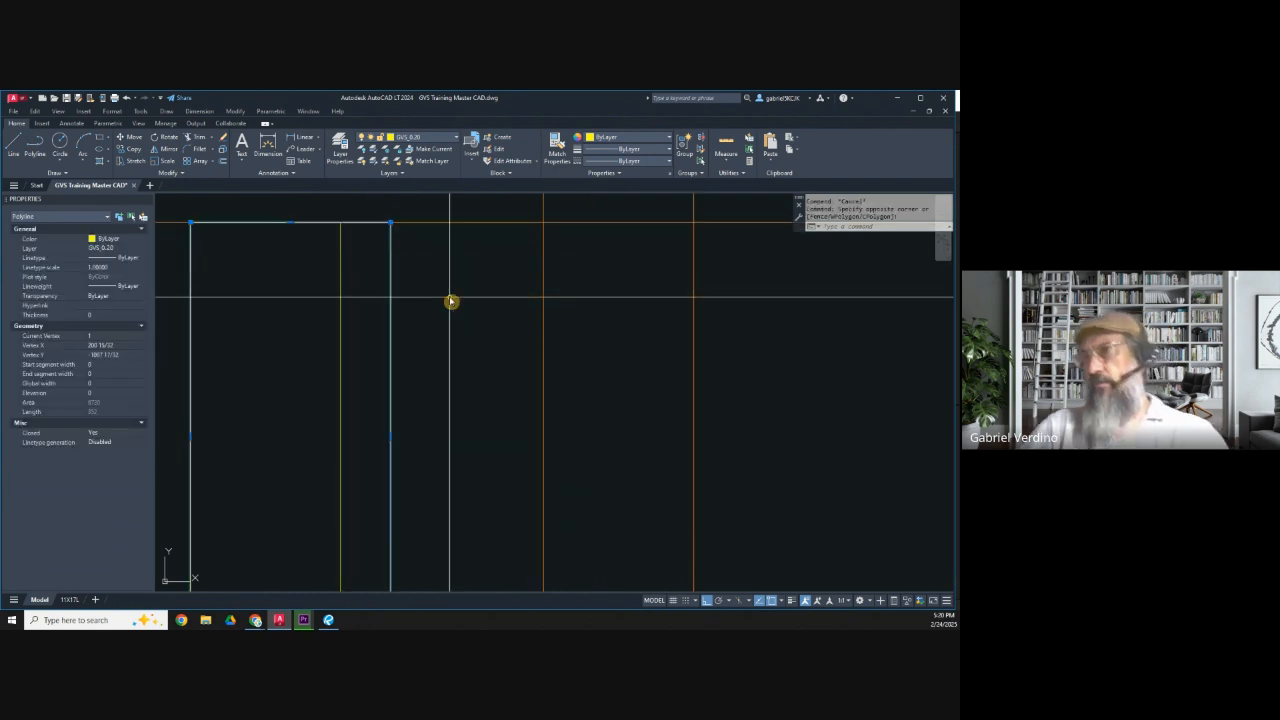
left_click(307, 145)
left_click(340, 224)
left_click(390, 224)
scroll(358, 219, "up", 4)
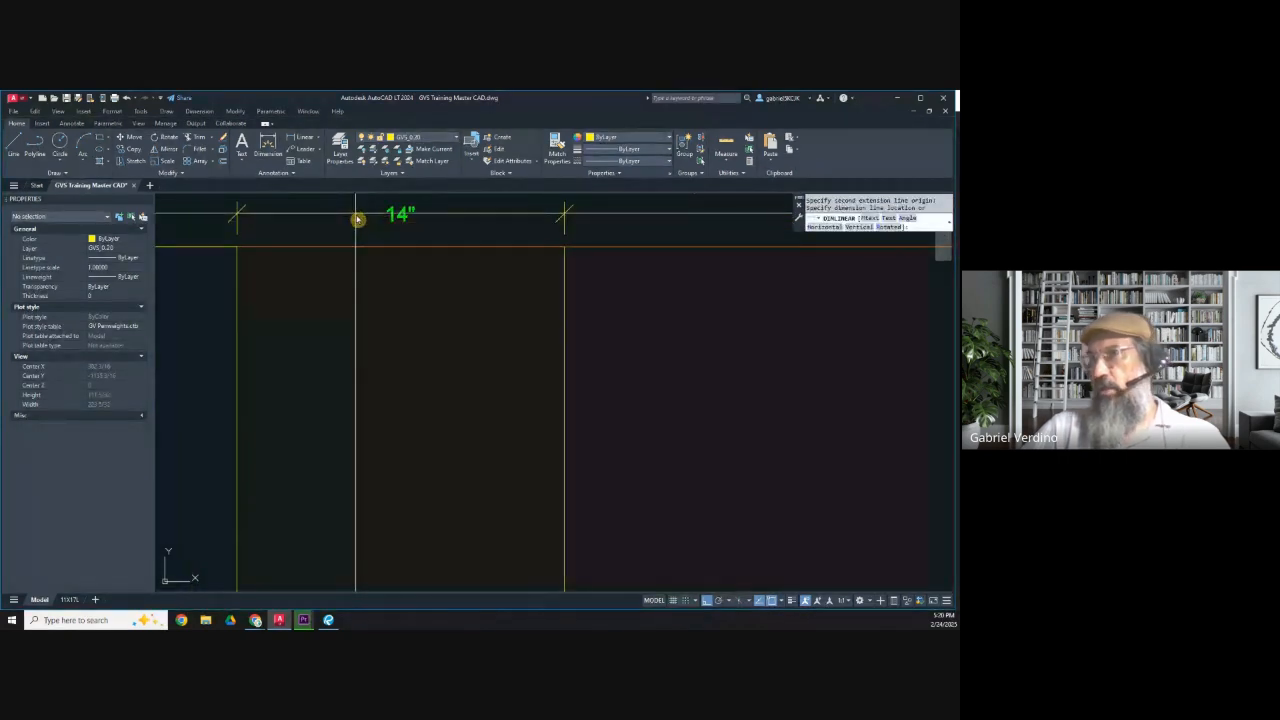
left_click(357, 217)
scroll(424, 238, "down", 1)
scroll(434, 258, "down", 4)
key("Escape")
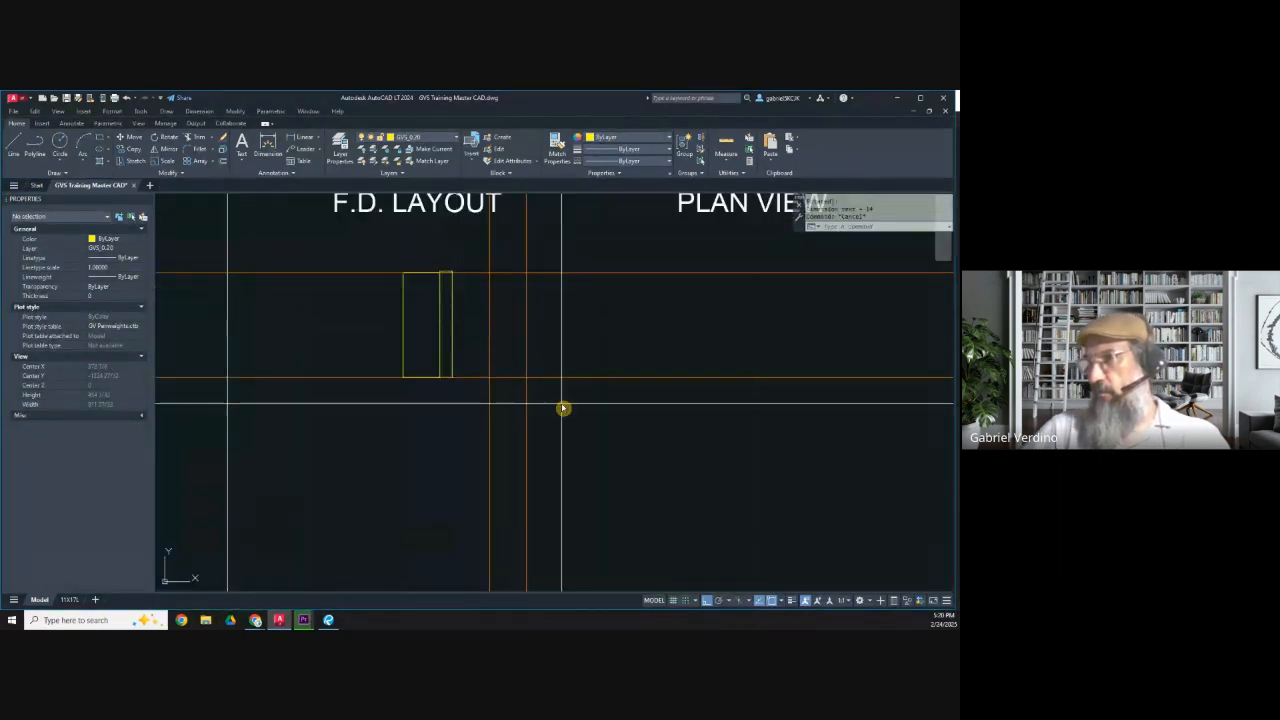
Delete the two vertical and two horizontal construction lines around the slab.
left_click(561, 403)
left_click(457, 293)
key("Delete")
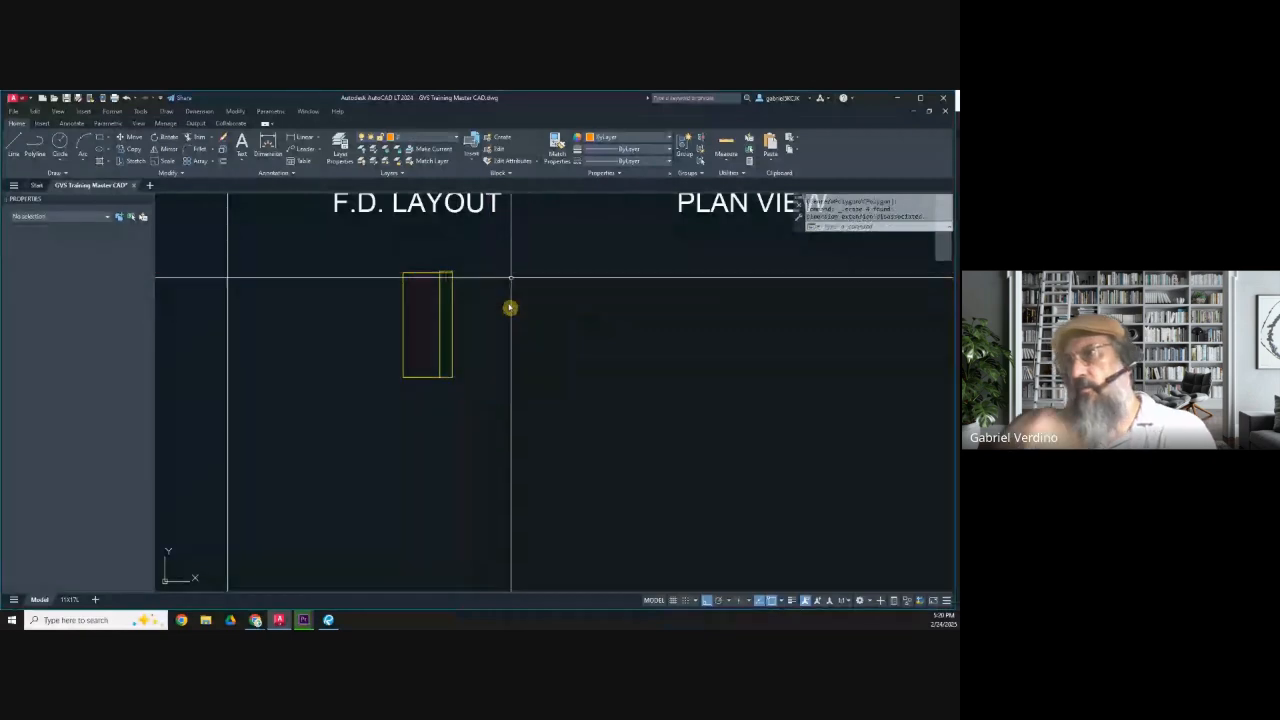
scroll(440, 315, "up", 2)
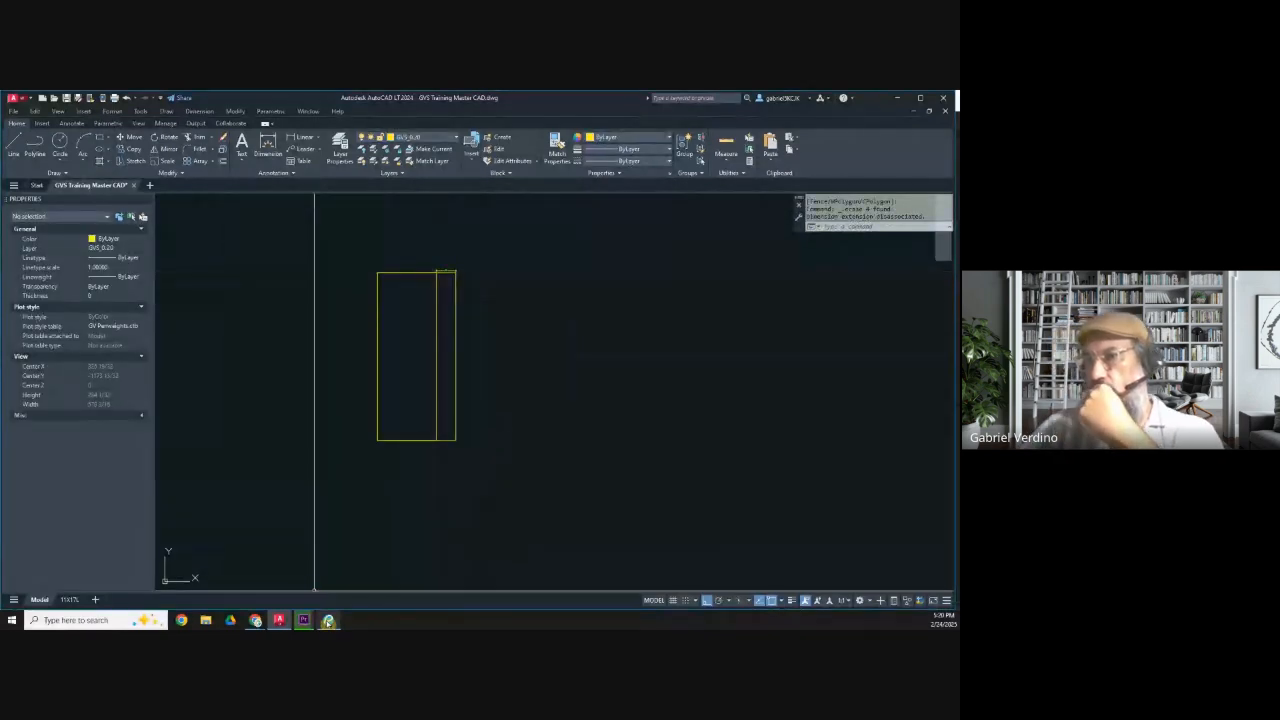
Switch to the Exercise 7 PDF in Revu and examine the ST-01 countertop dimensions in the townhouse kitchen elevation and enlarged plan.
left_click(329, 621)
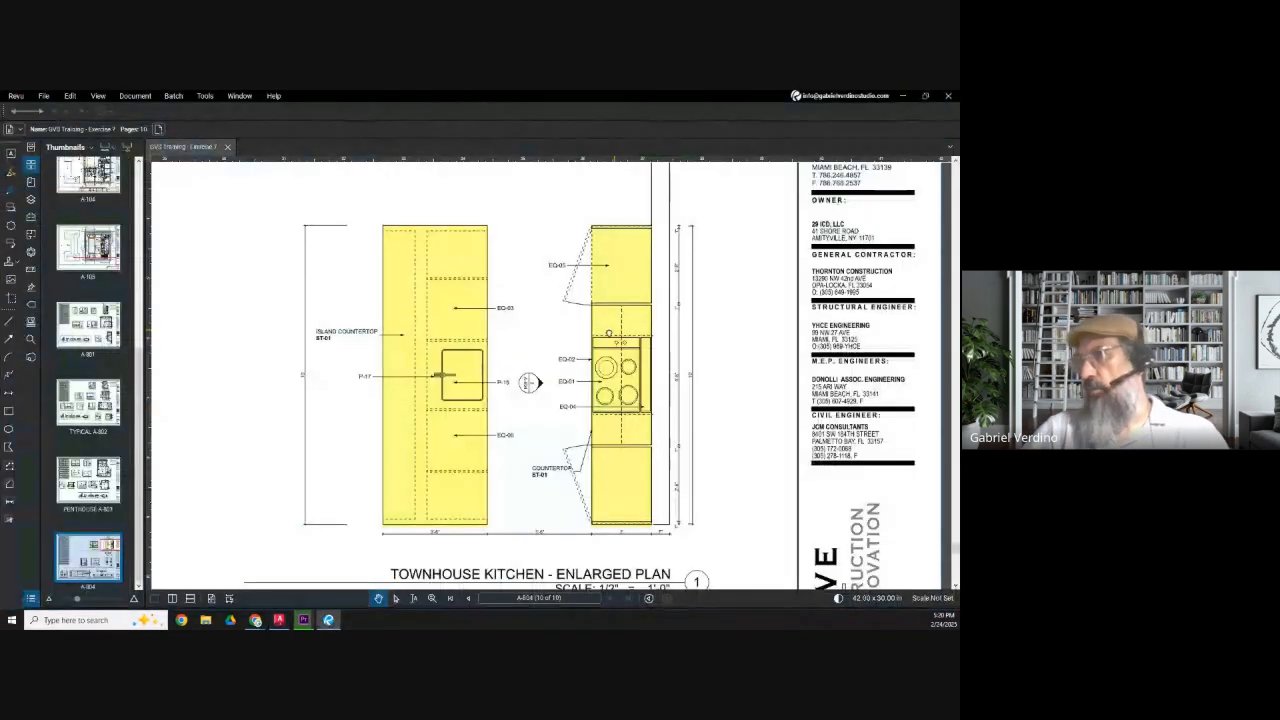
middle_click_drag(608, 333, 501, 343)
scroll(531, 289, "down", 3)
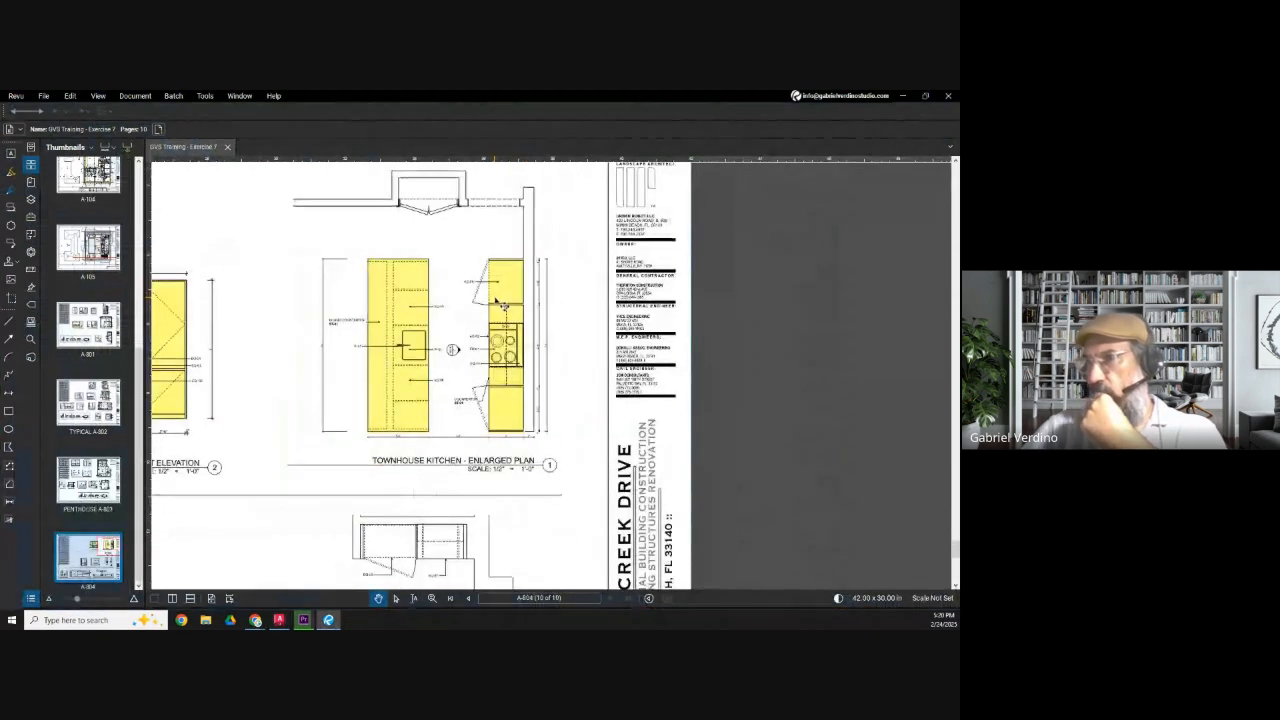
scroll(531, 289, "down", 1)
scroll(233, 360, "up", 1)
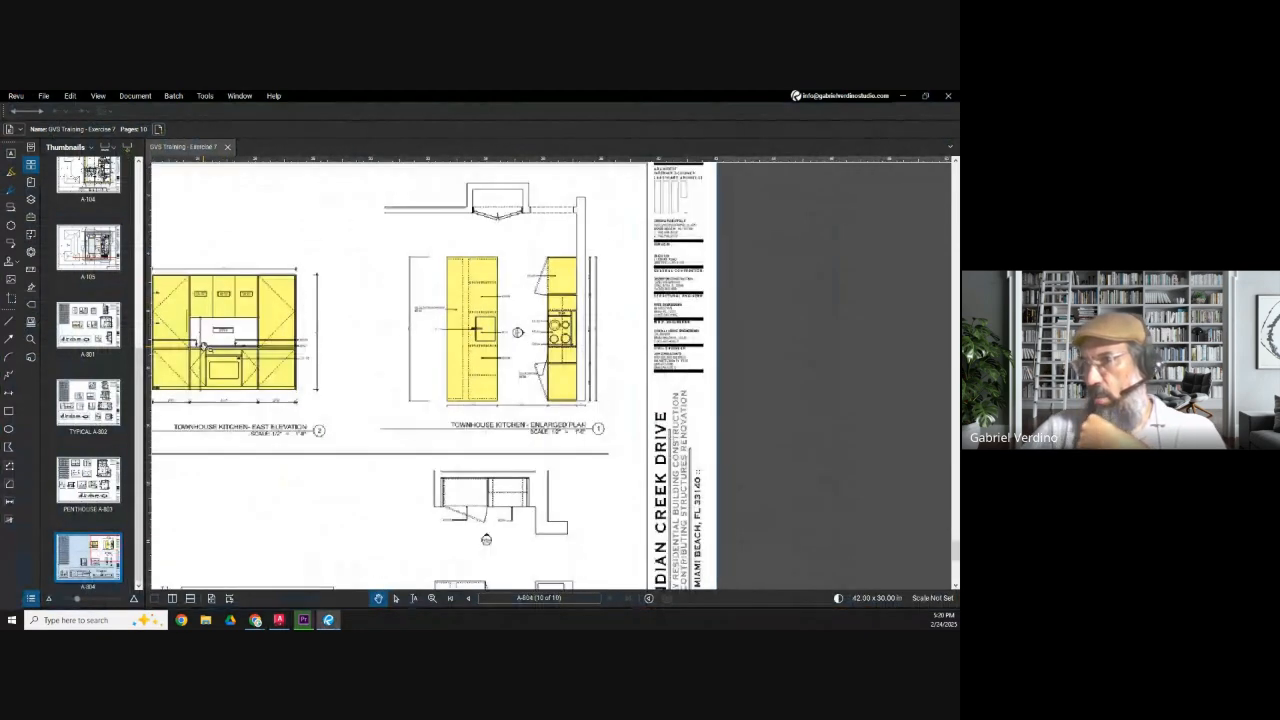
middle_click_drag(205, 345, 270, 343)
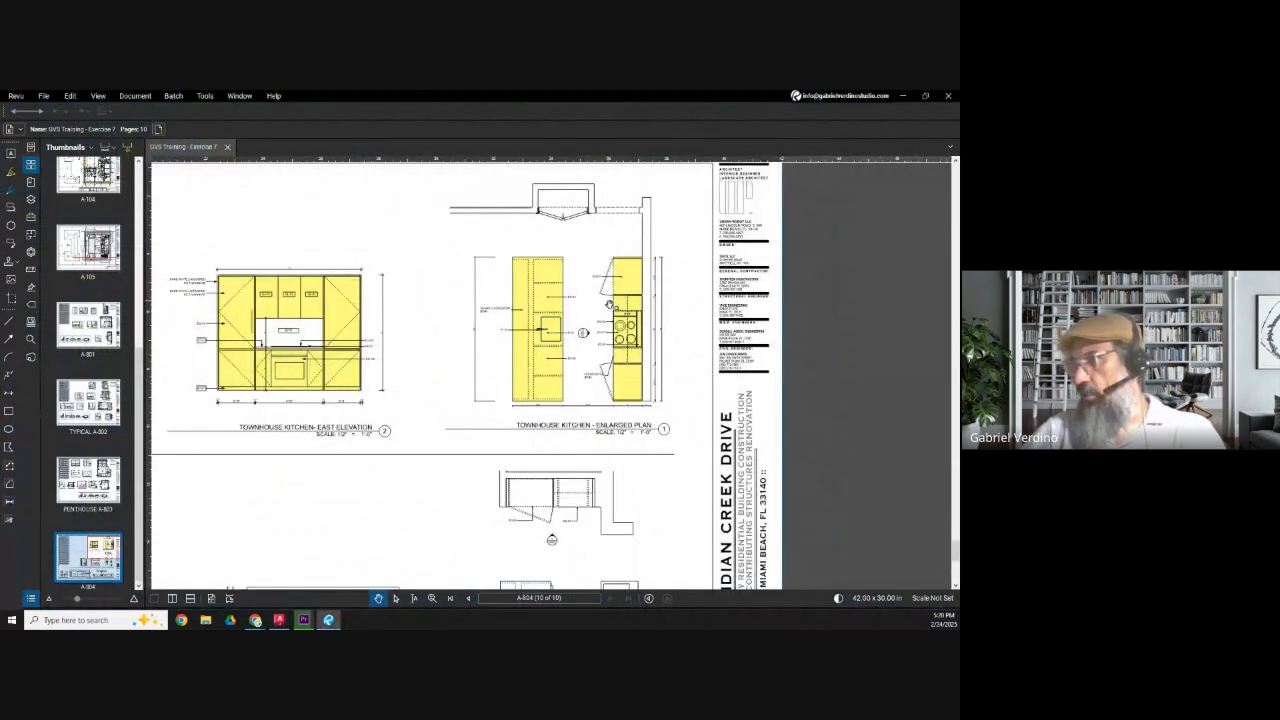
scroll(249, 354, "up", 6)
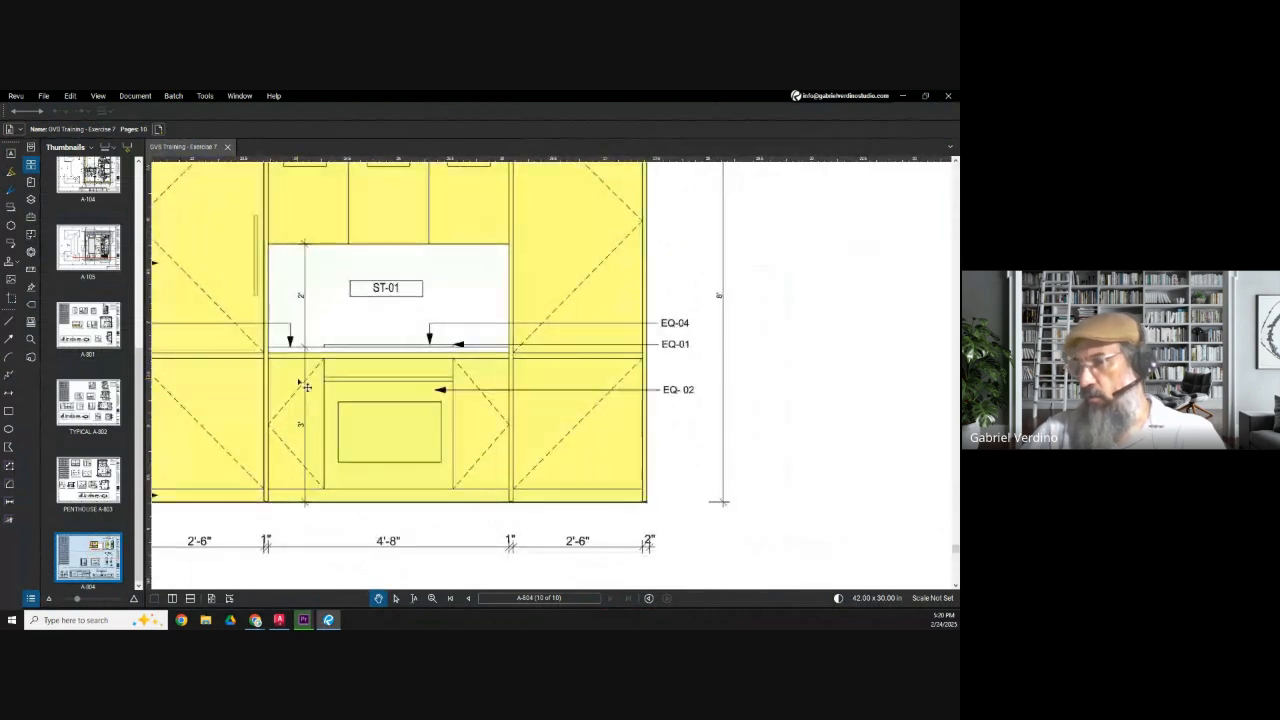
scroll(272, 347, "up", 3)
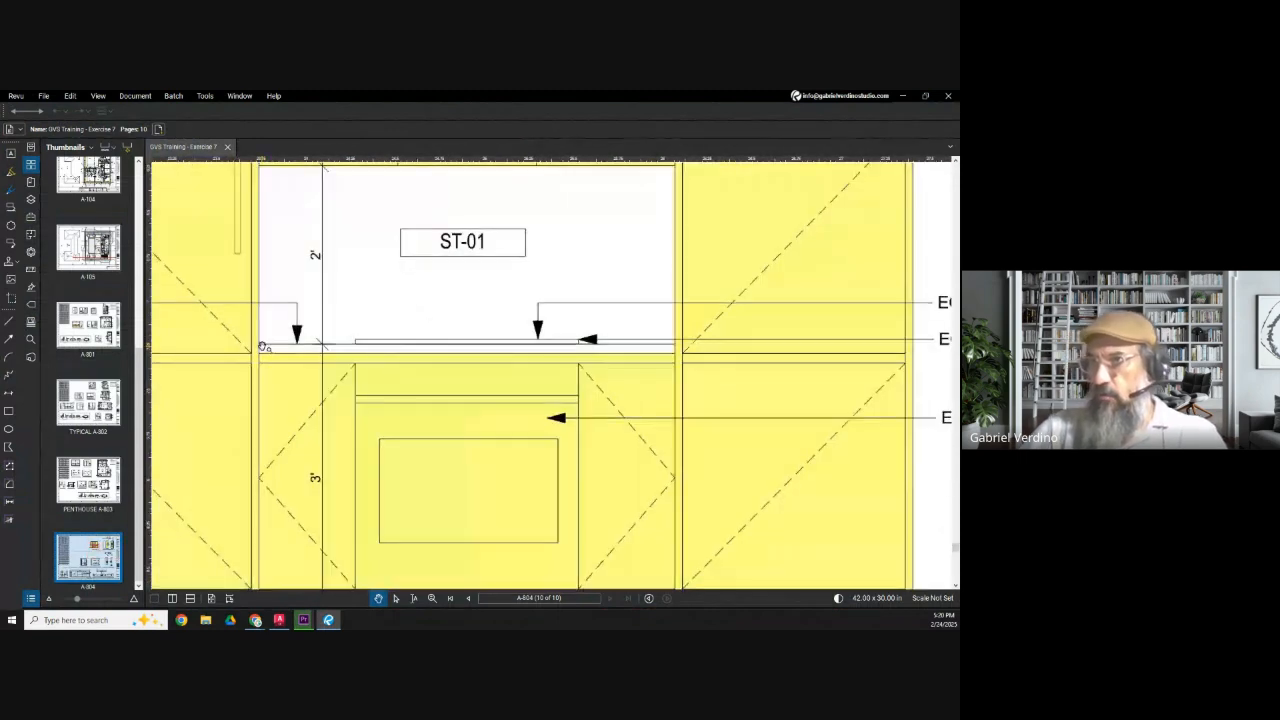
scroll(270, 345, "down", 6)
scroll(483, 438, "up", 4)
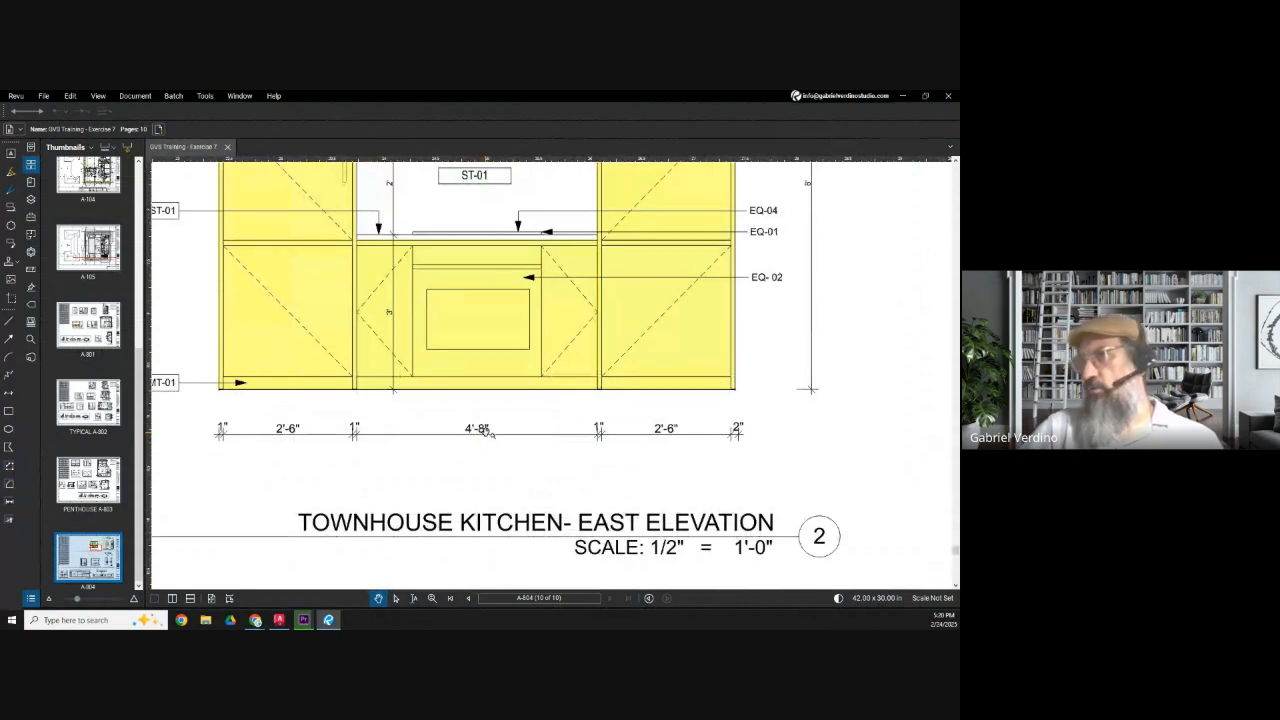
scroll(489, 348, "down", 3)
scroll(481, 348, "down", 3)
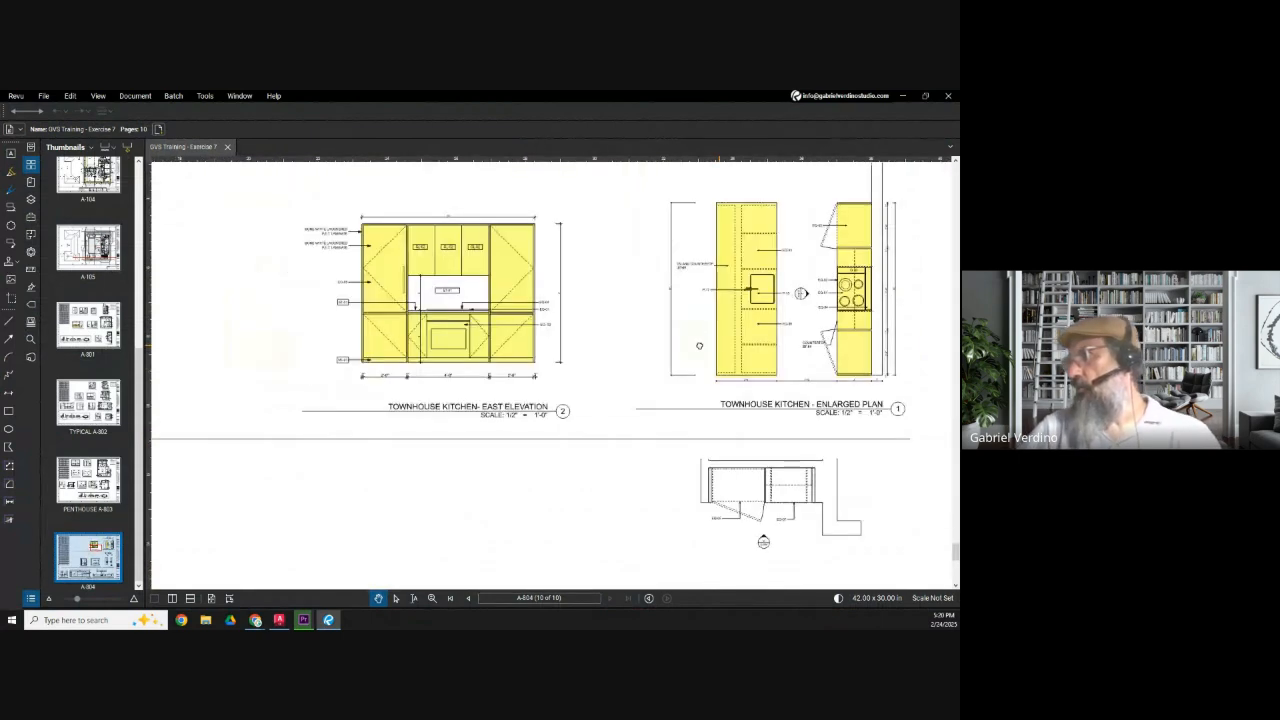
left_click_drag(898, 314, 624, 420)
scroll(730, 318, "up", 4)
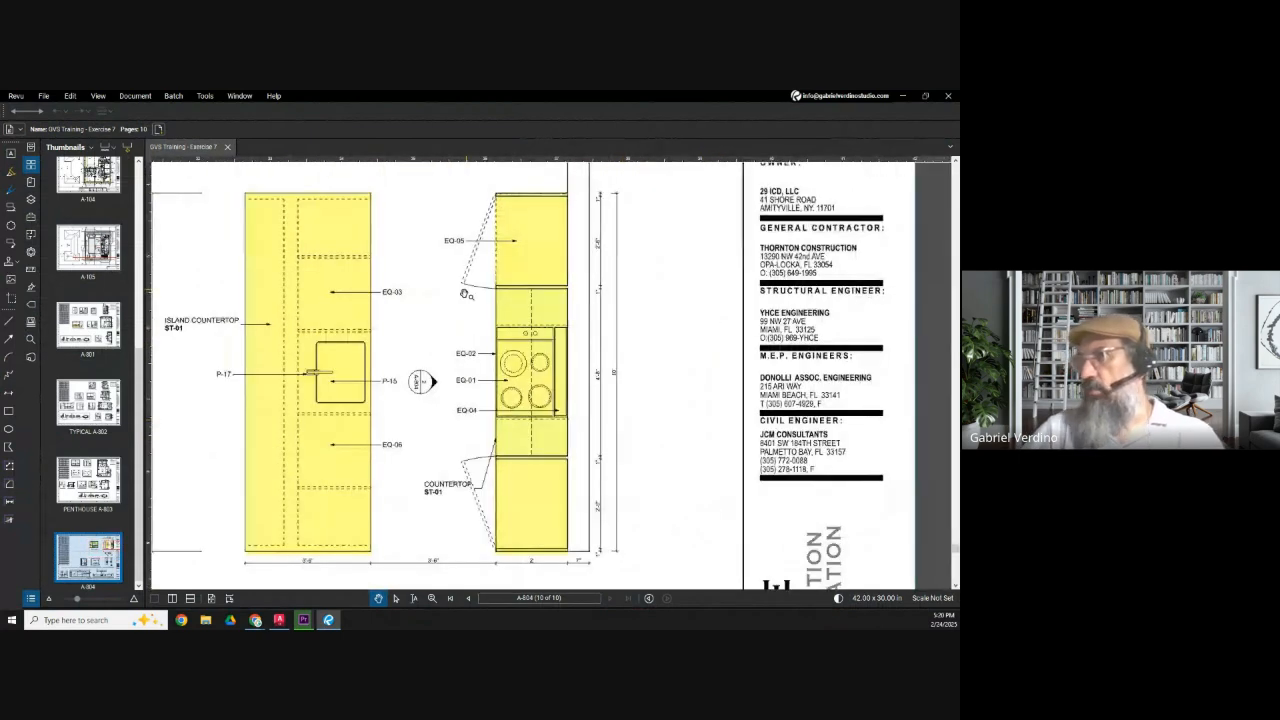
Return to AutoCAD, make layer 0 current and copy the slab outline into the empty space right of the first slab.
left_click(909, 99)
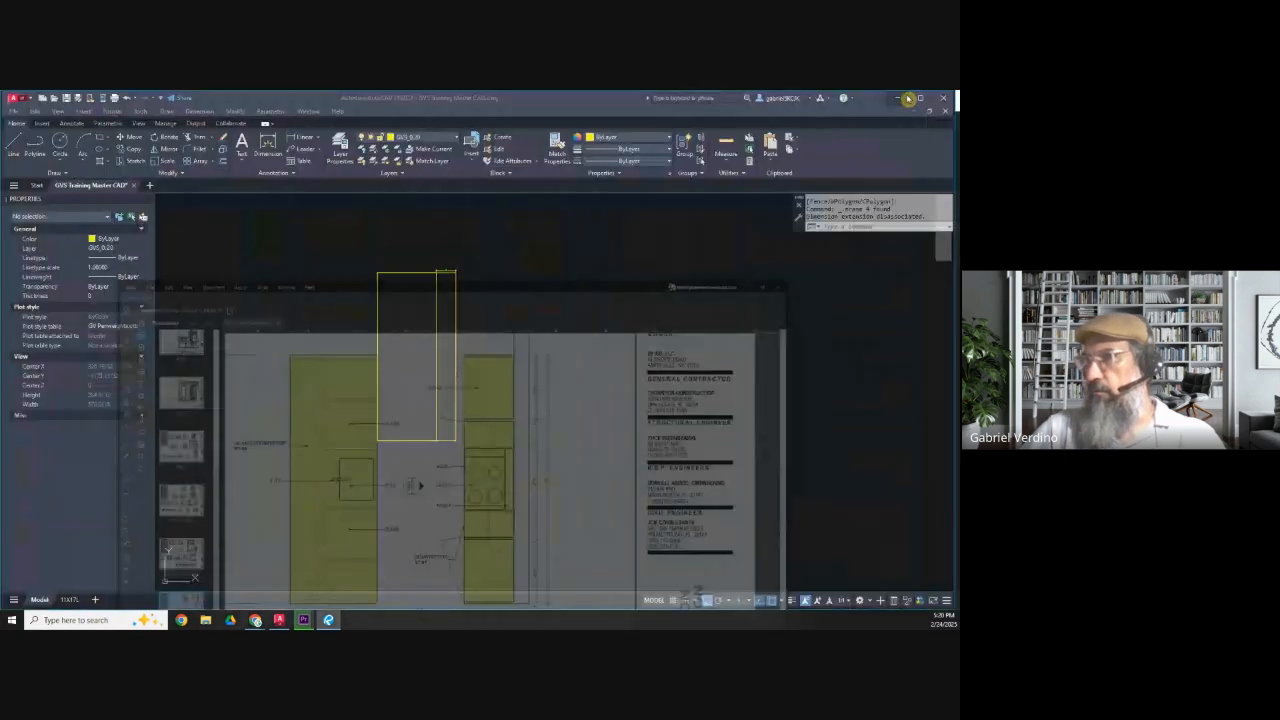
middle_click_drag(520, 326, 471, 327)
left_click(430, 137)
left_click(415, 149)
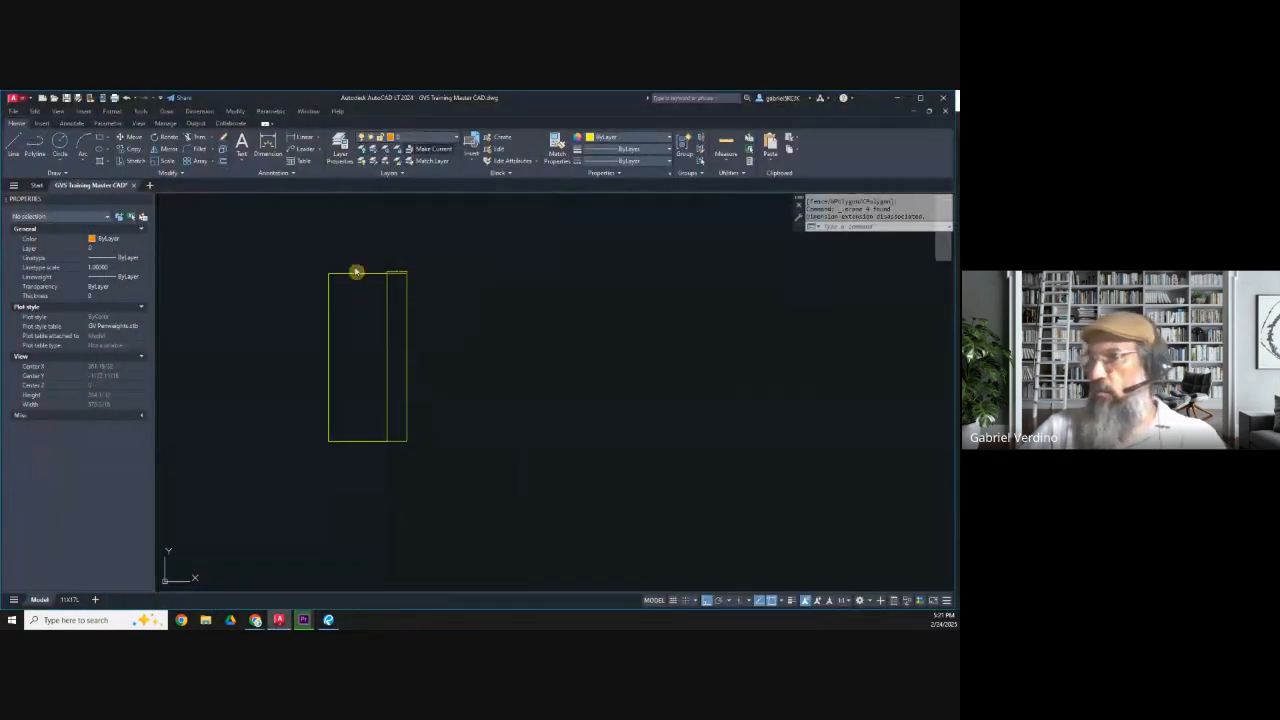
key("Escape")
left_click(134, 151)
left_click(407, 306)
key("Return")
left_click(465, 330)
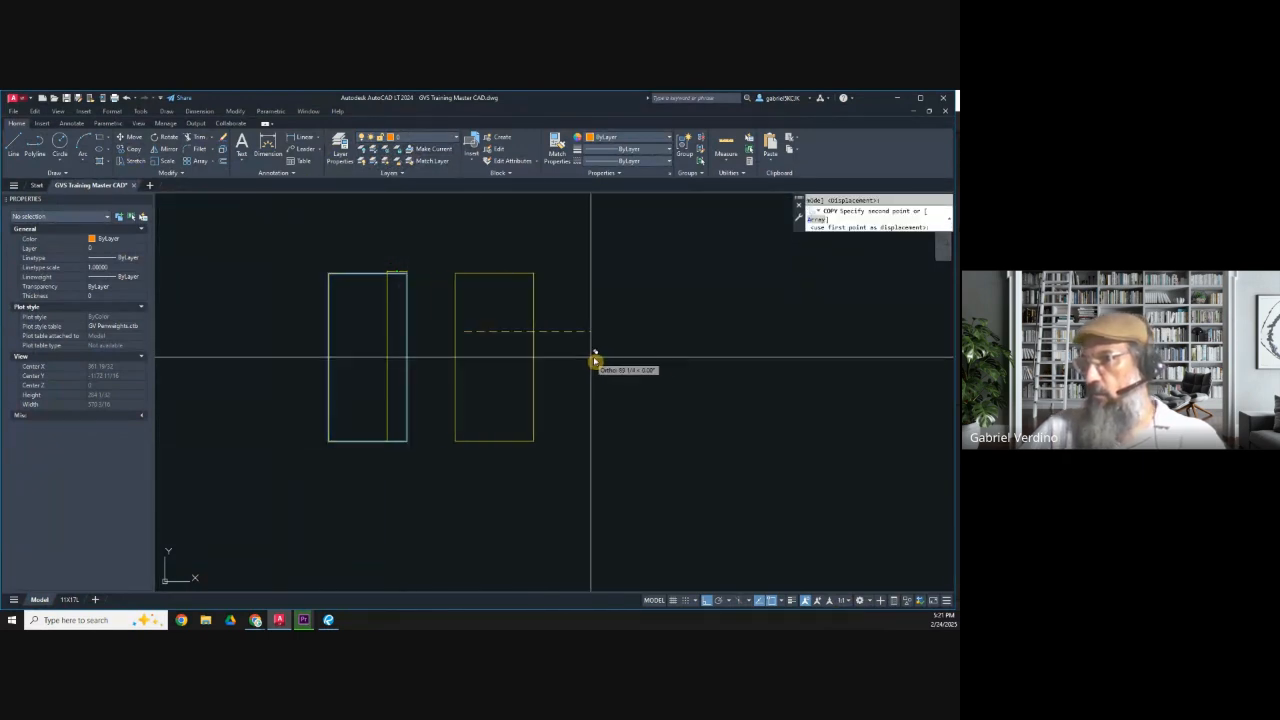
left_click(597, 358)
key("Escape")
Draw a vertical construction line through the left edge of the copied slab.
left_click(51, 175)
left_click(36, 188)
type("v")
key("Return")
left_click(461, 273)
scroll(458, 269, "up", 6)
middle_click_drag(458, 270, 366, 286)
key("Escape")
scroll(370, 285, "down", 2)
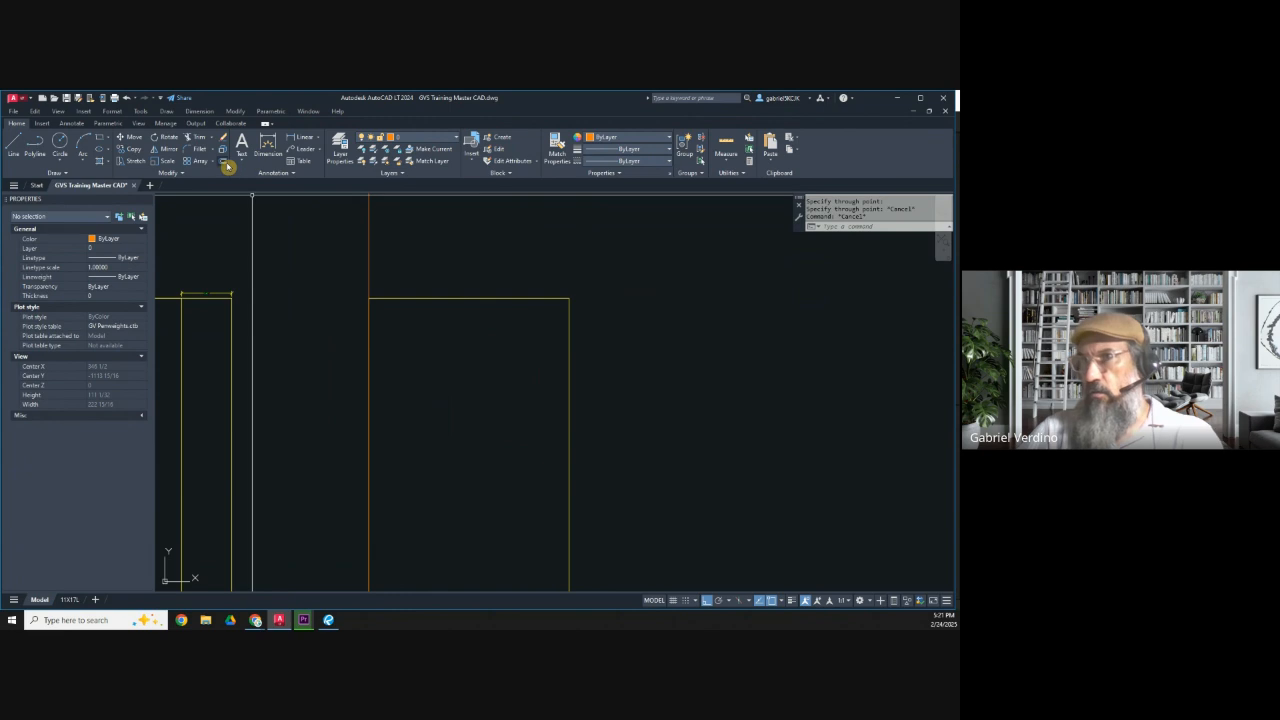
Offset the vertical construction line by 24 to its right side.
left_click(224, 163)
type("24")
key("Return")
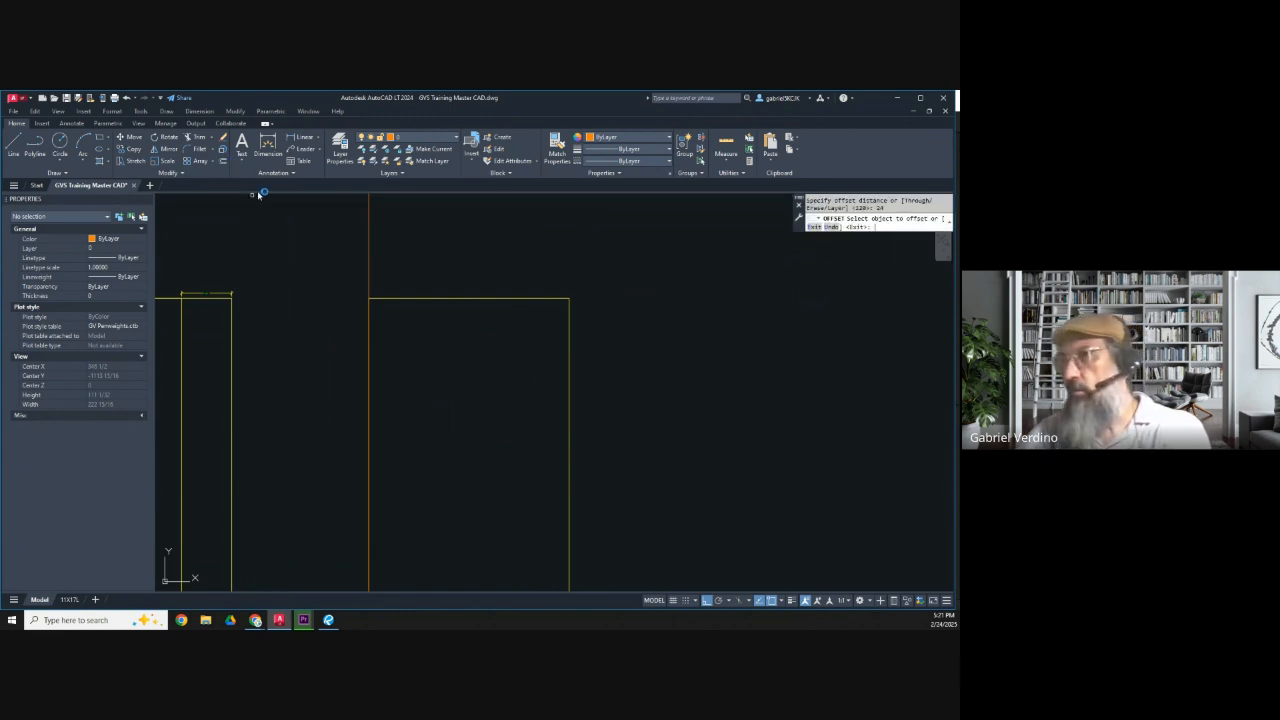
left_click(369, 257)
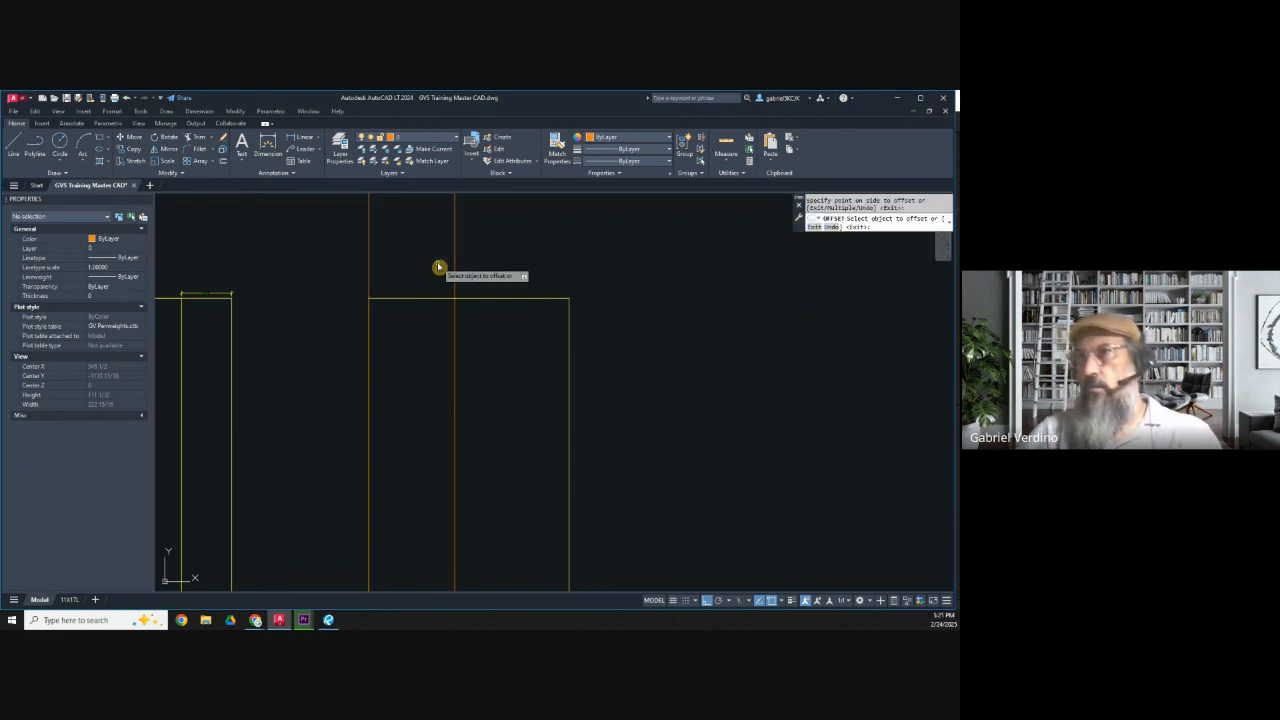
left_click(438, 267)
key("Escape")
Draw a horizontal construction line through the copied slab's top edge.
left_click(58, 174)
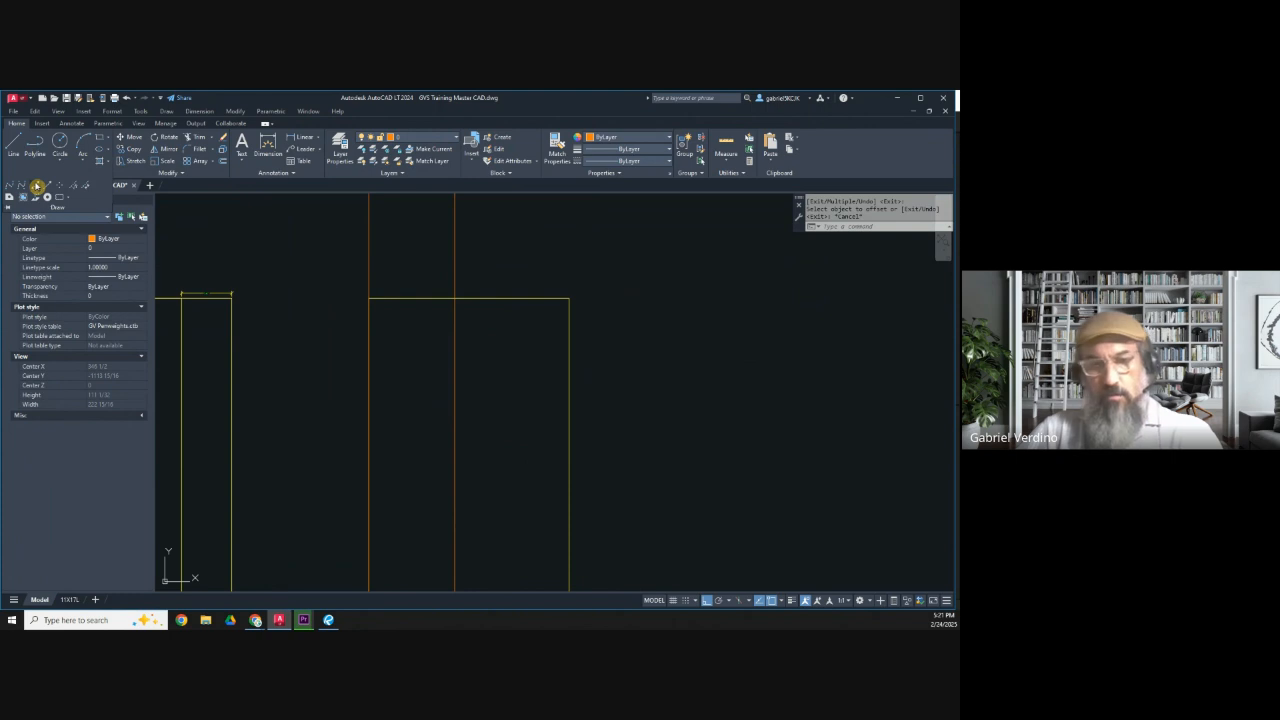
left_click(36, 186)
type("h")
key("Return")
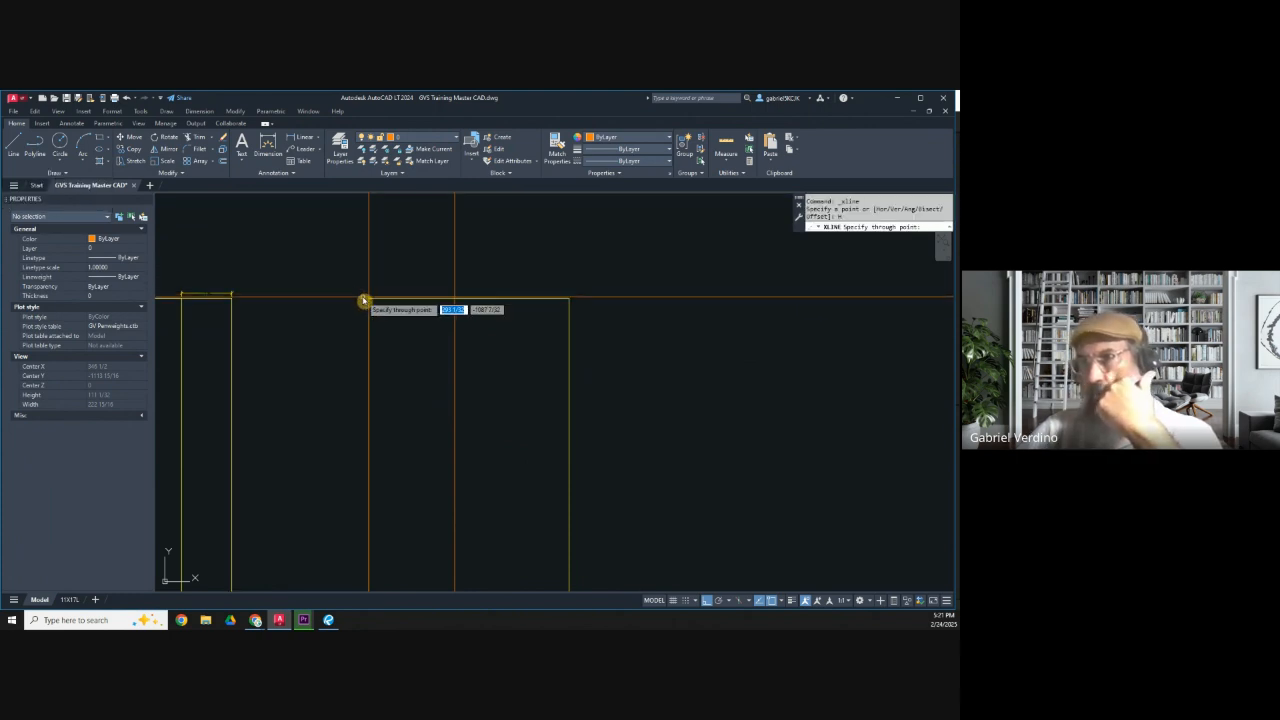
left_click(368, 299)
key("Escape")
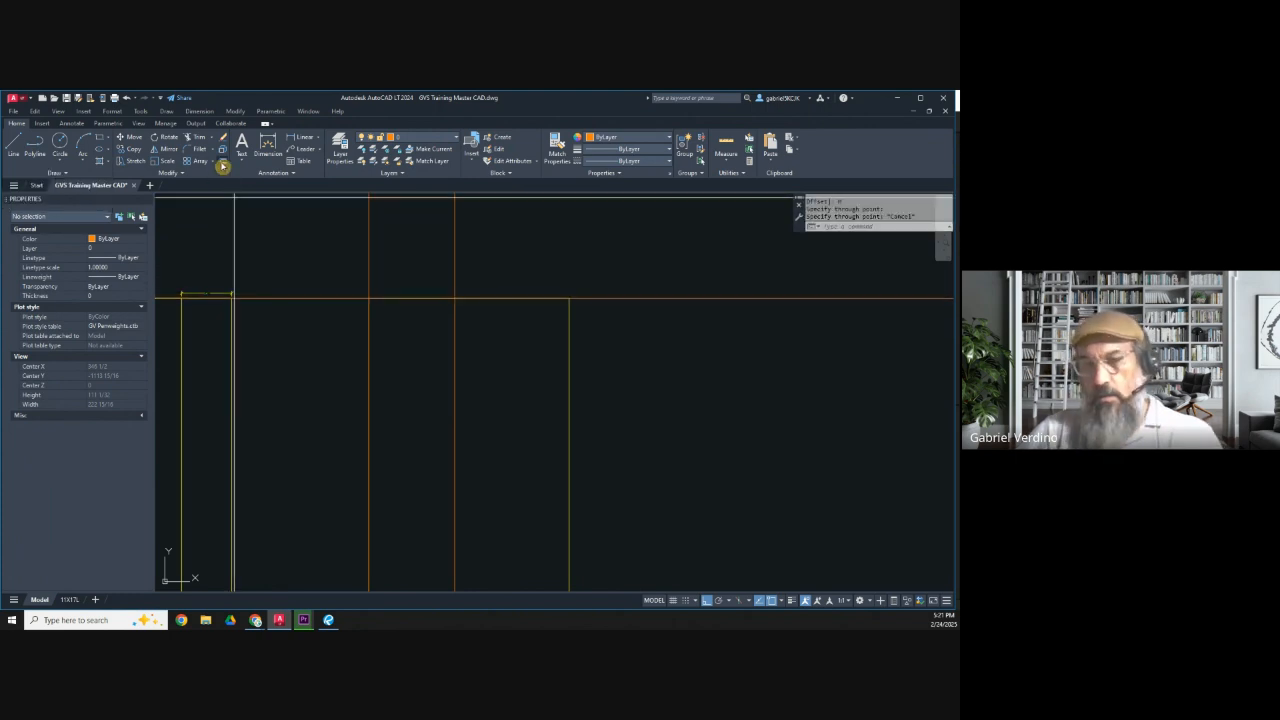
Offset the horizontal construction line downward by 56.
left_click(222, 164)
type("50")
key("Return")
left_click(362, 299)
left_click(375, 328)
scroll(399, 324, "down", 4)
key("Escape")
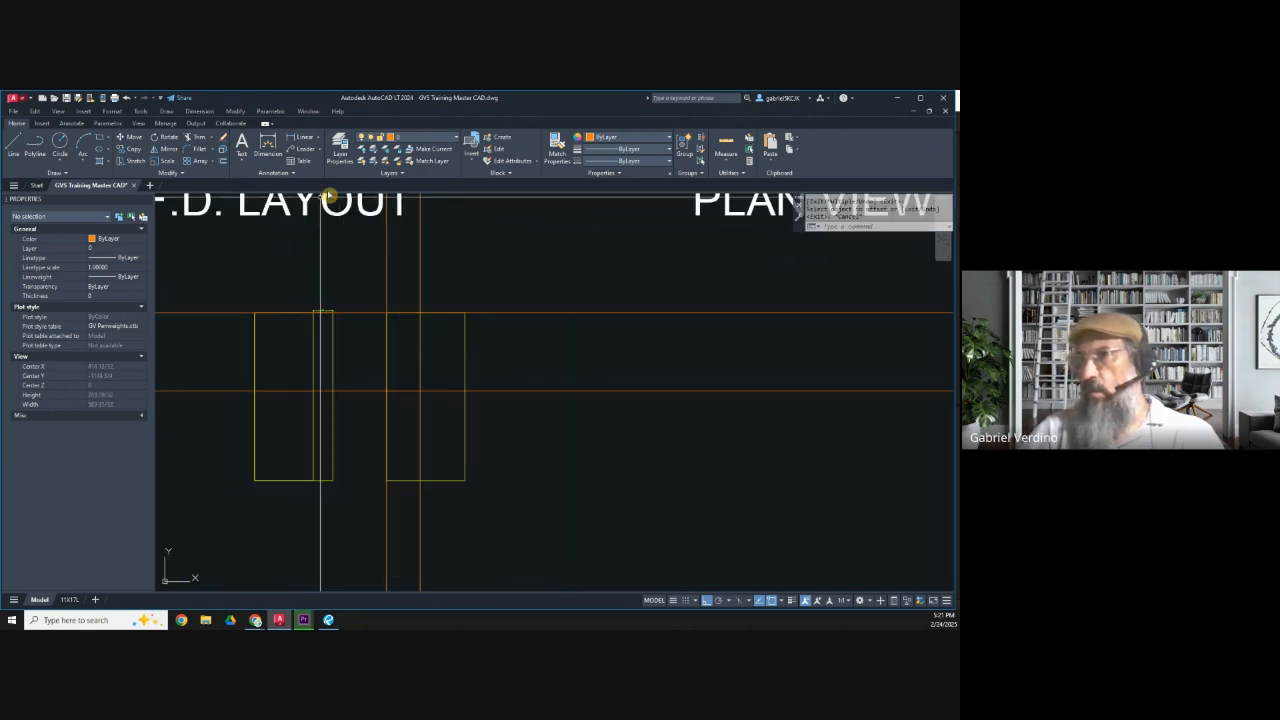
Open the list of drawing layers for choosing the current layer.
left_click(416, 138)
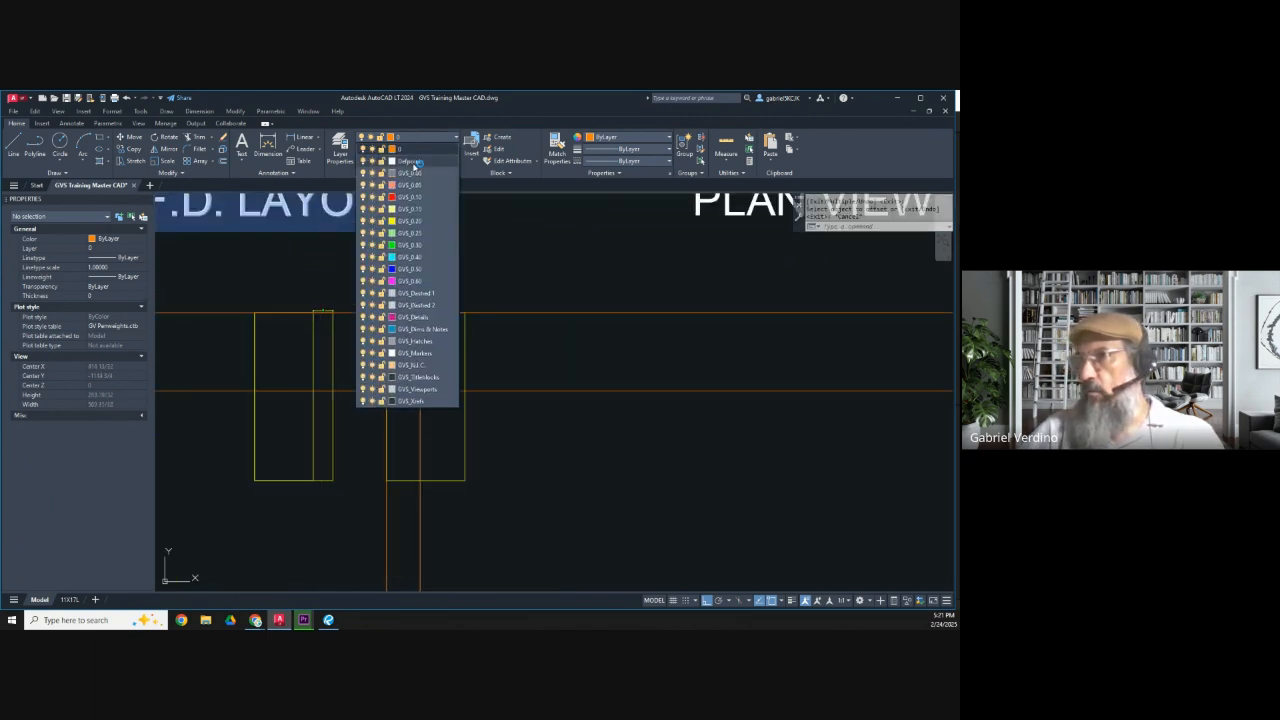
Make GVS_0.20 the current layer and draw a rectangle bounded by the construction lines in the cabinet outline's upper-left corner.
left_click(410, 221)
left_click(100, 142)
left_click(387, 313)
key("Escape")
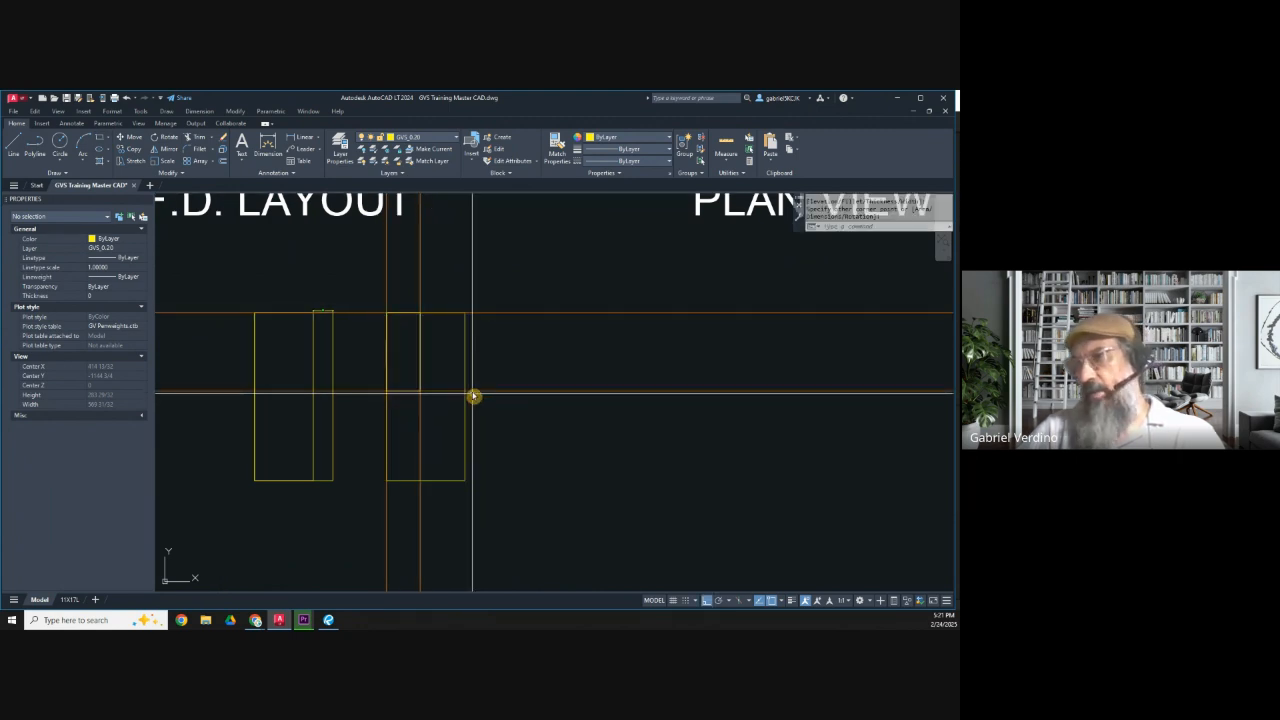
scroll(377, 318, "up", 2)
scroll(372, 388, "up", 2)
middle_click_drag(379, 393, 434, 366)
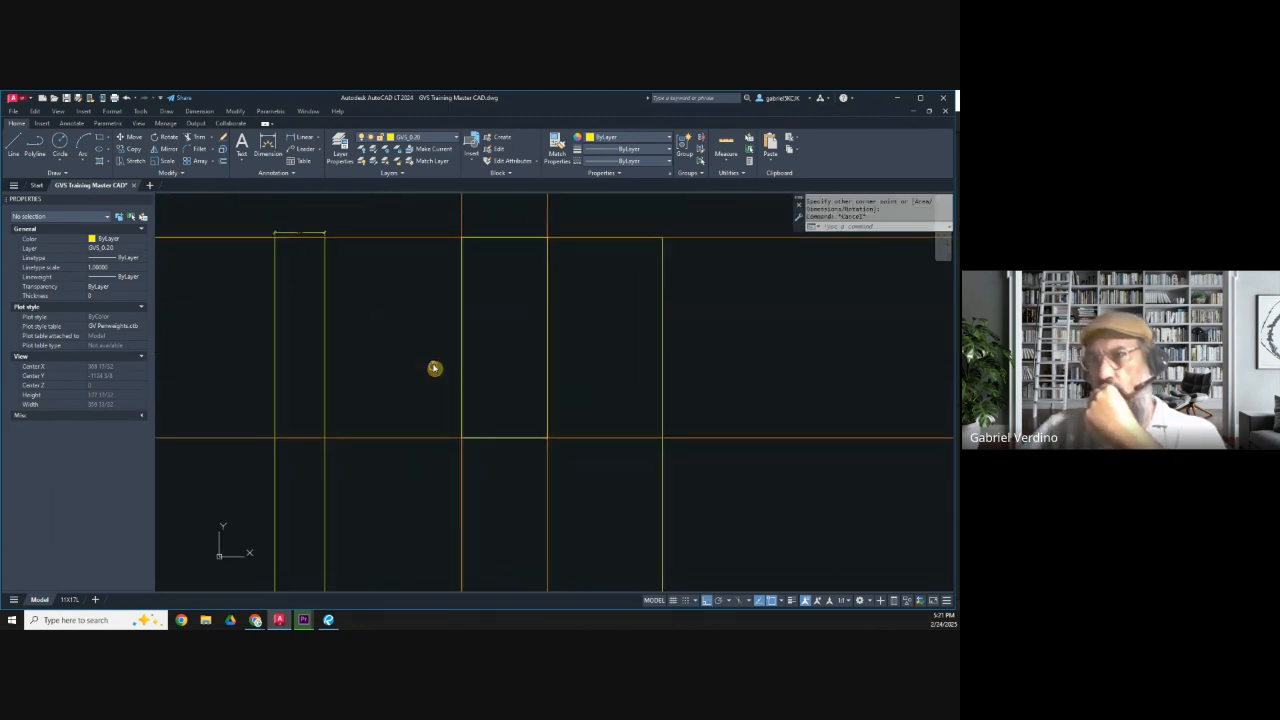
scroll(332, 345, "down", 2)
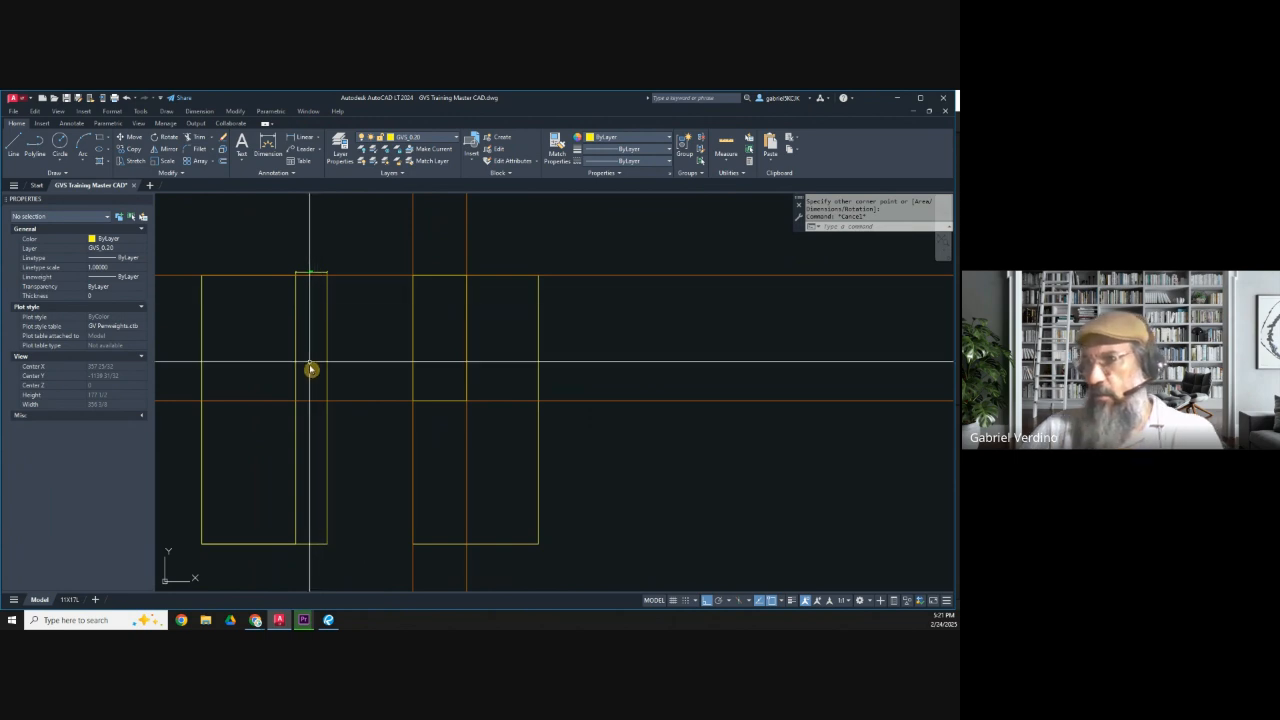
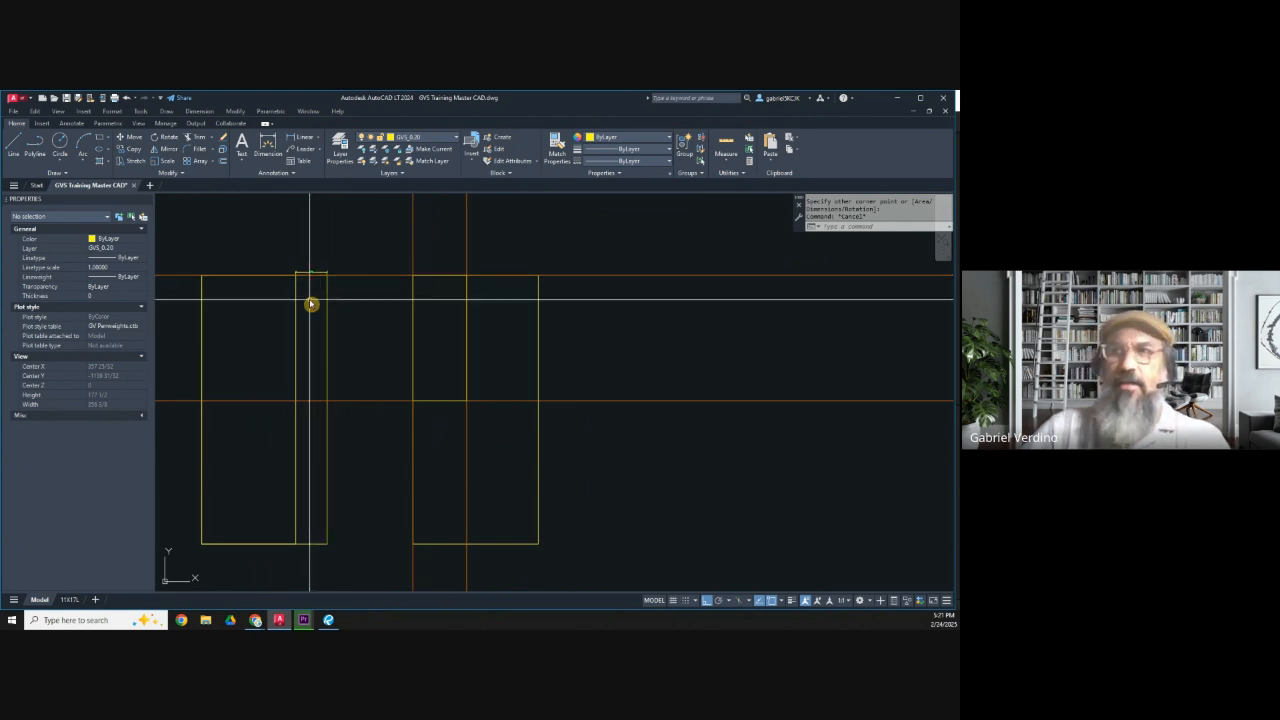
middle_click_drag(314, 309, 360, 300)
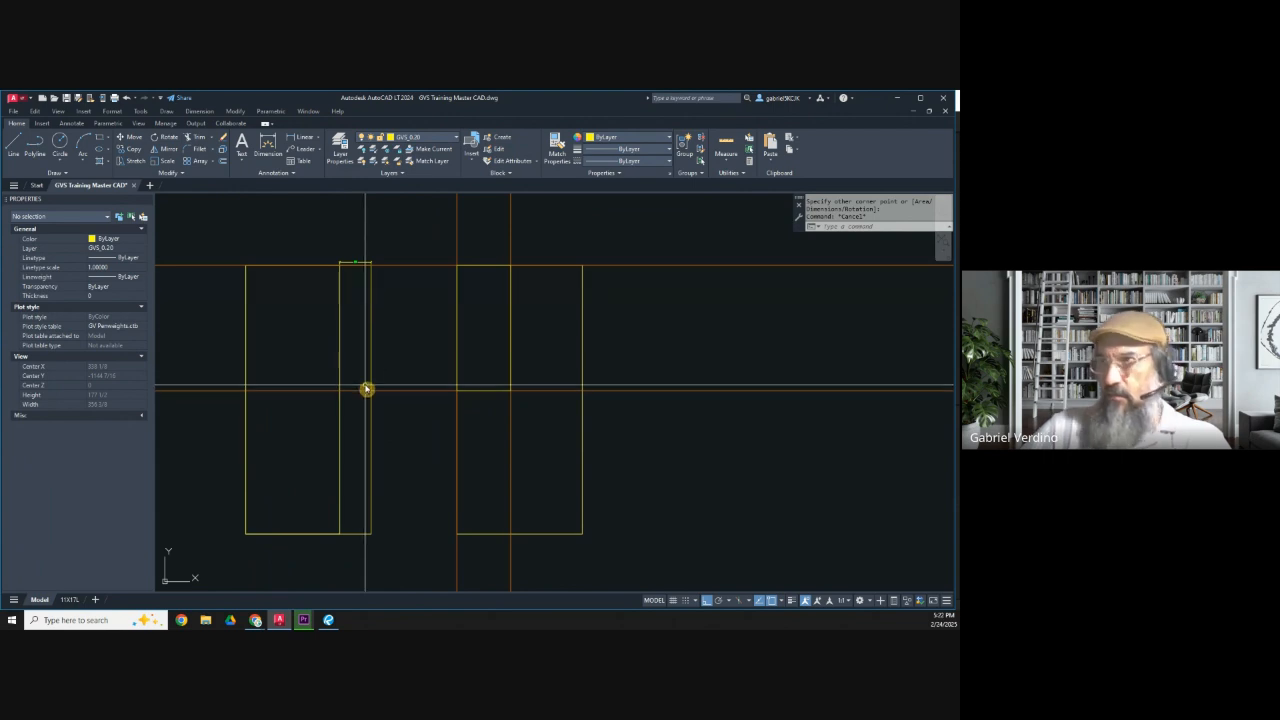
scroll(385, 260, "up", 3)
key("Escape")
left_click(368, 330)
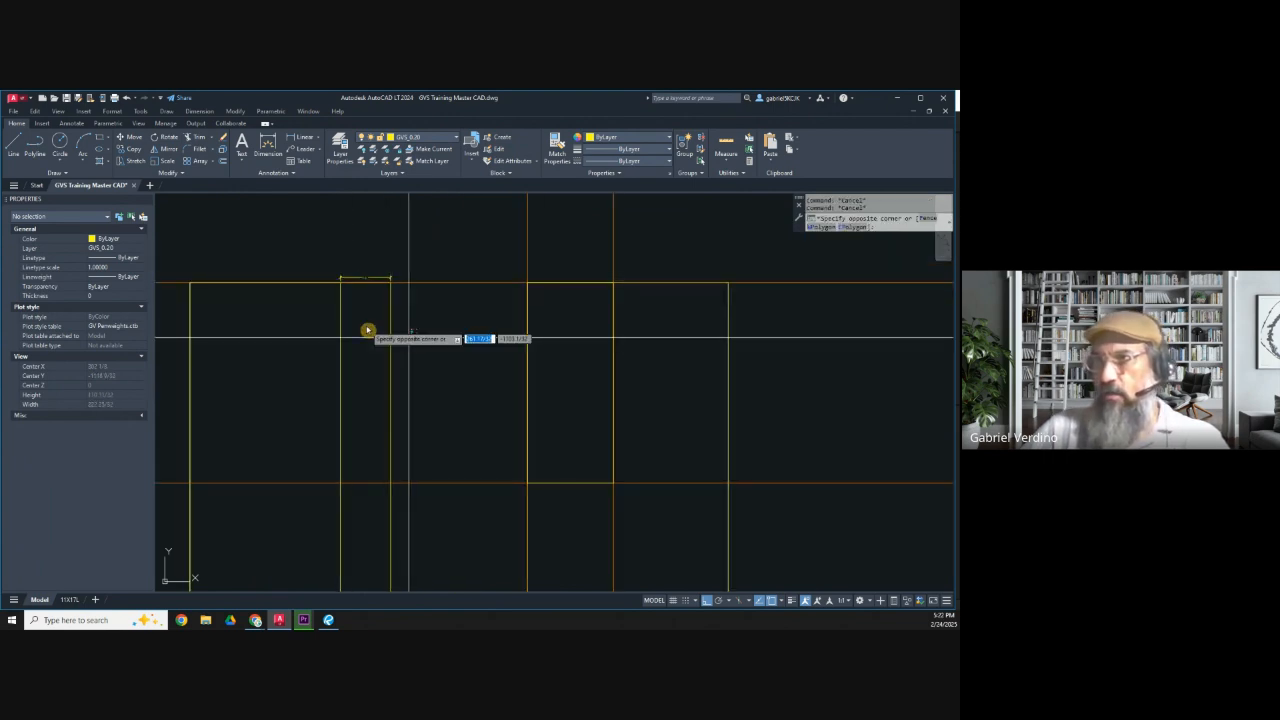
key("Escape")
scroll(366, 346, "down", 4)
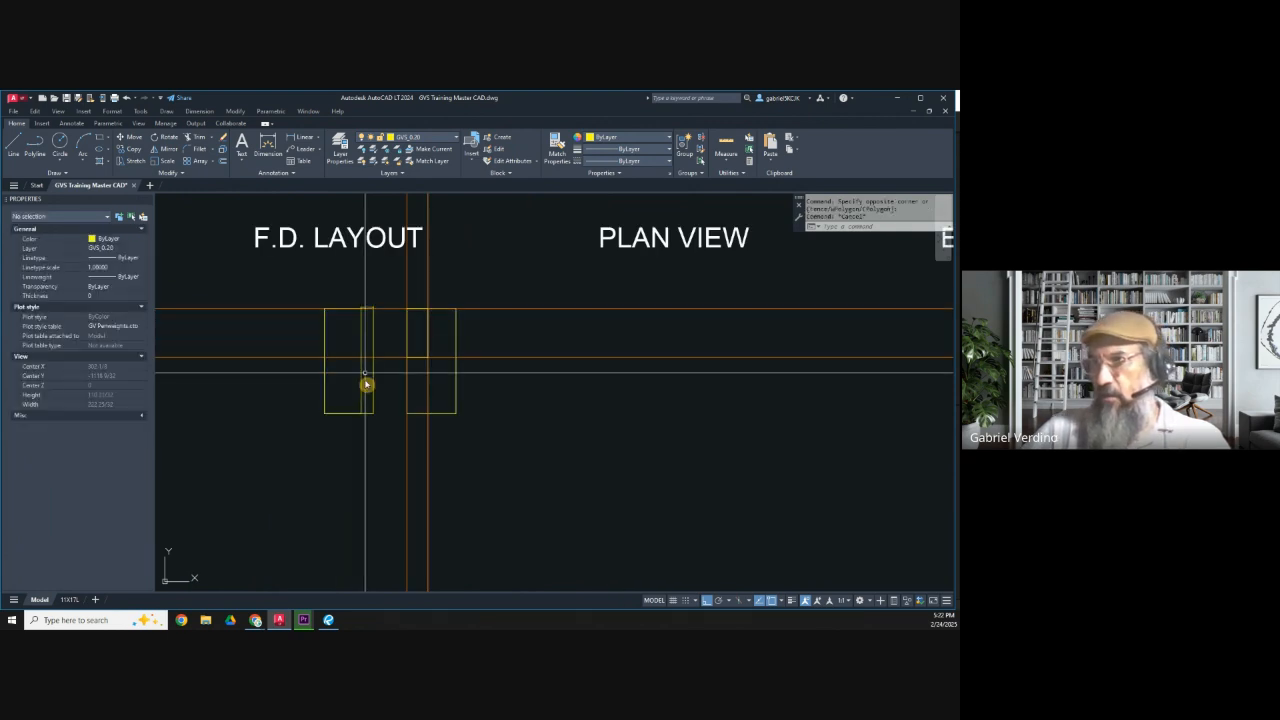
Delete the two horizontal and two vertical construction lines crossing the F.D. layout.
left_click(540, 395)
left_click(509, 296)
key("Delete")
left_click(390, 454)
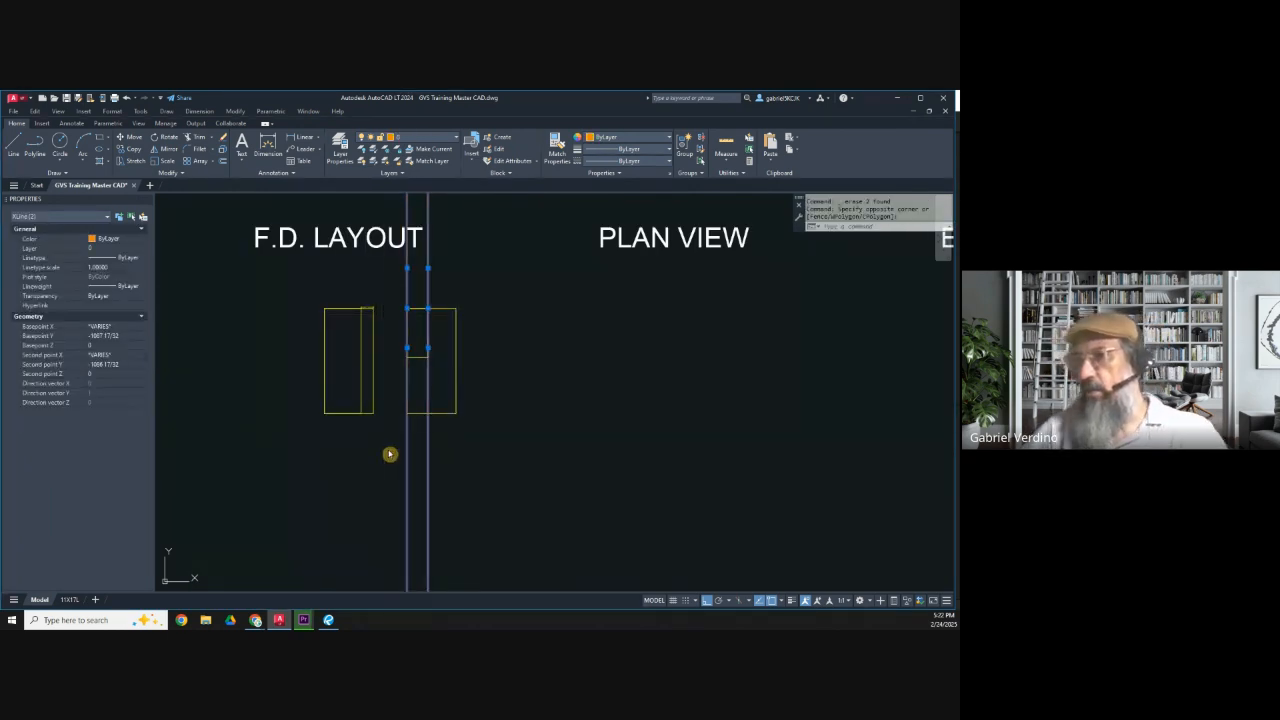
key("Delete")
Switch to Revu and examine the townhouse, typical and penthouse kitchen plans and elevations on sheet A-804.
left_click(328, 620)
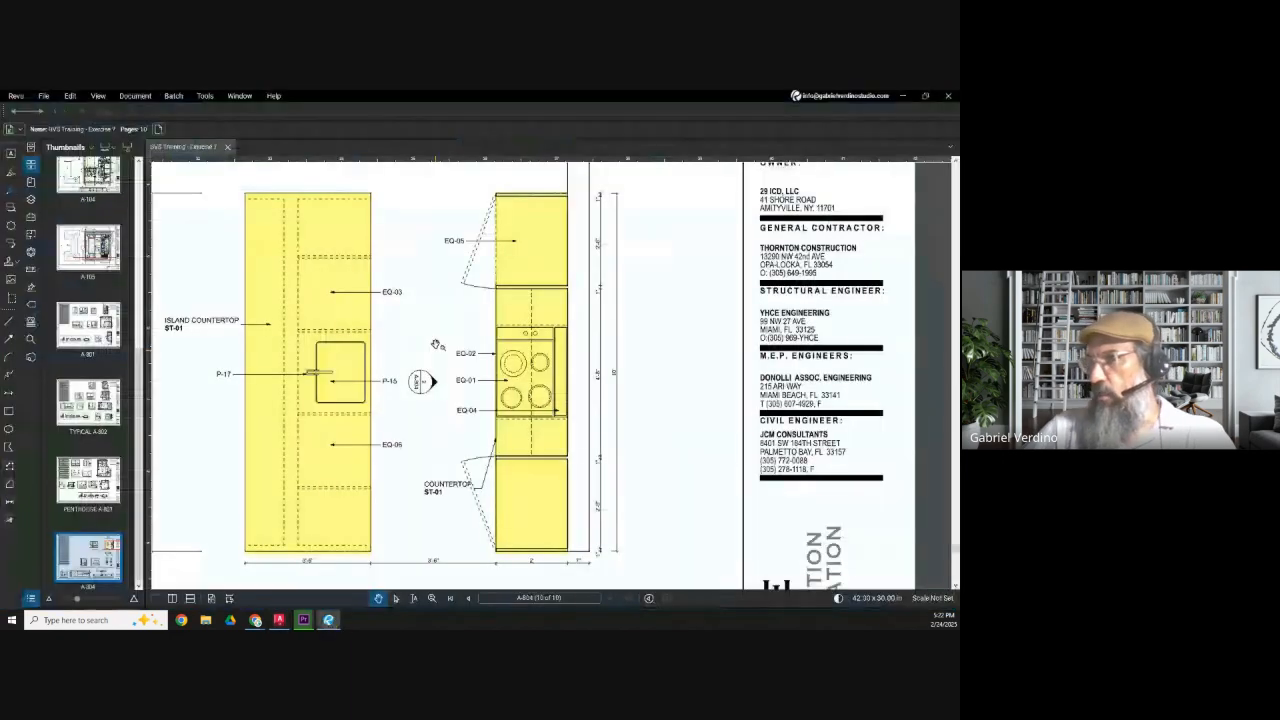
scroll(403, 408, "down", 2)
scroll(316, 400, "up", 5)
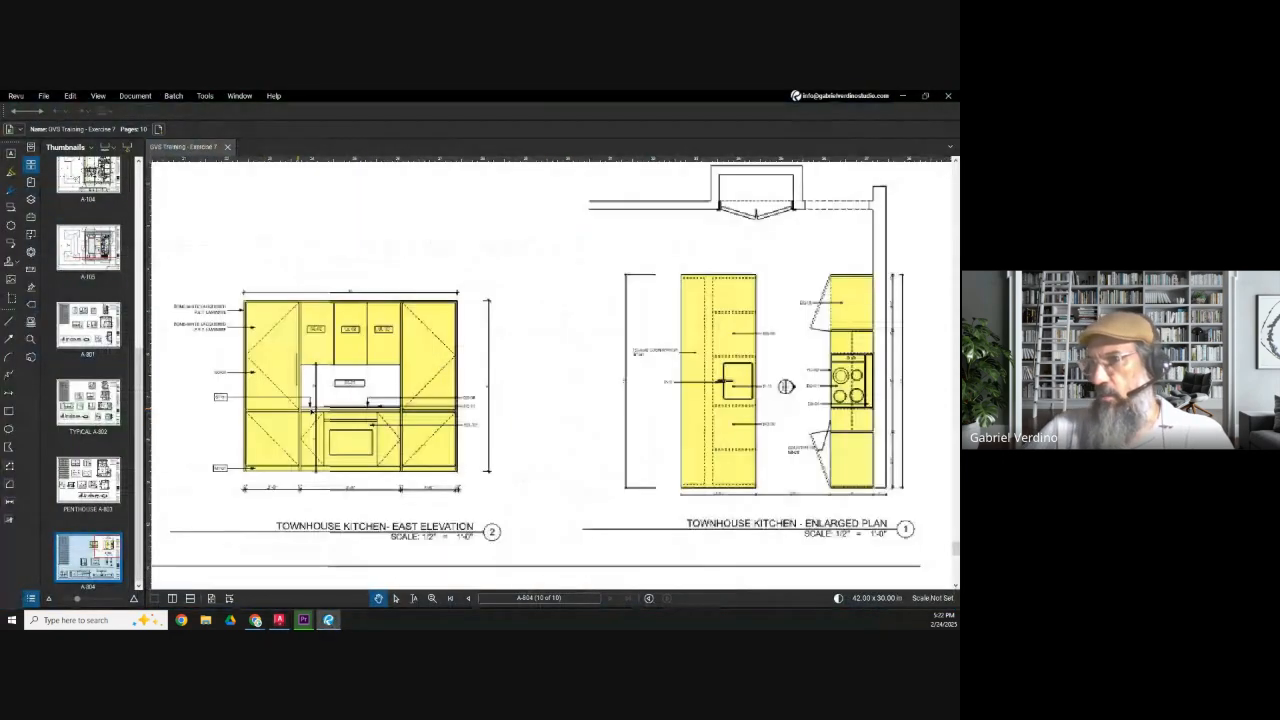
scroll(299, 389, "down", 6)
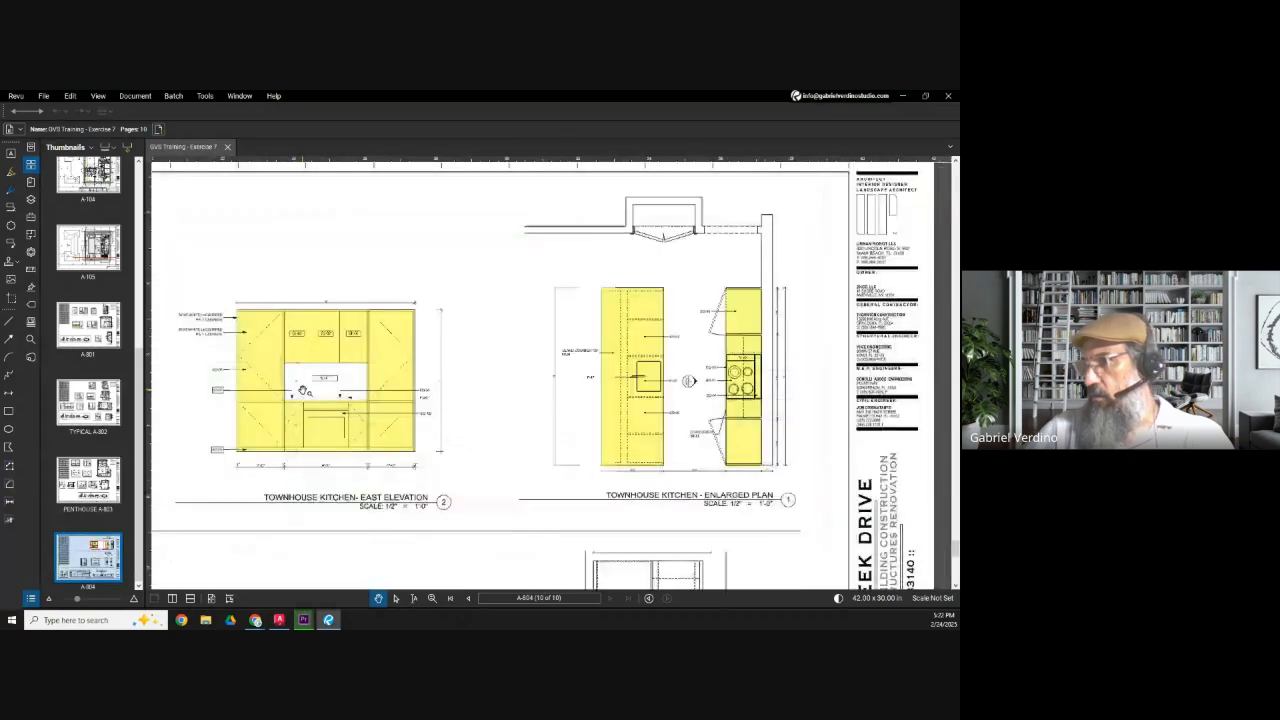
scroll(425, 462, "up", 5)
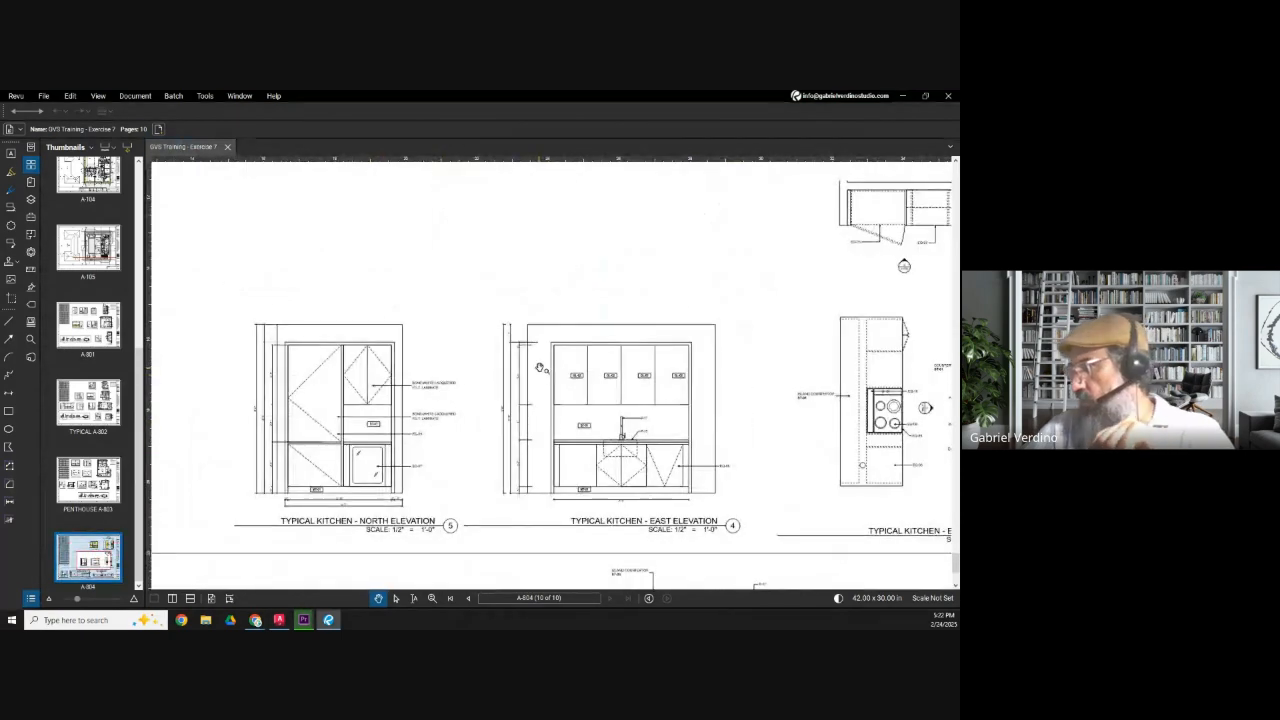
scroll(540, 368, "down", 3)
left_click_drag(397, 532, 397, 484)
scroll(397, 484, "up", 4)
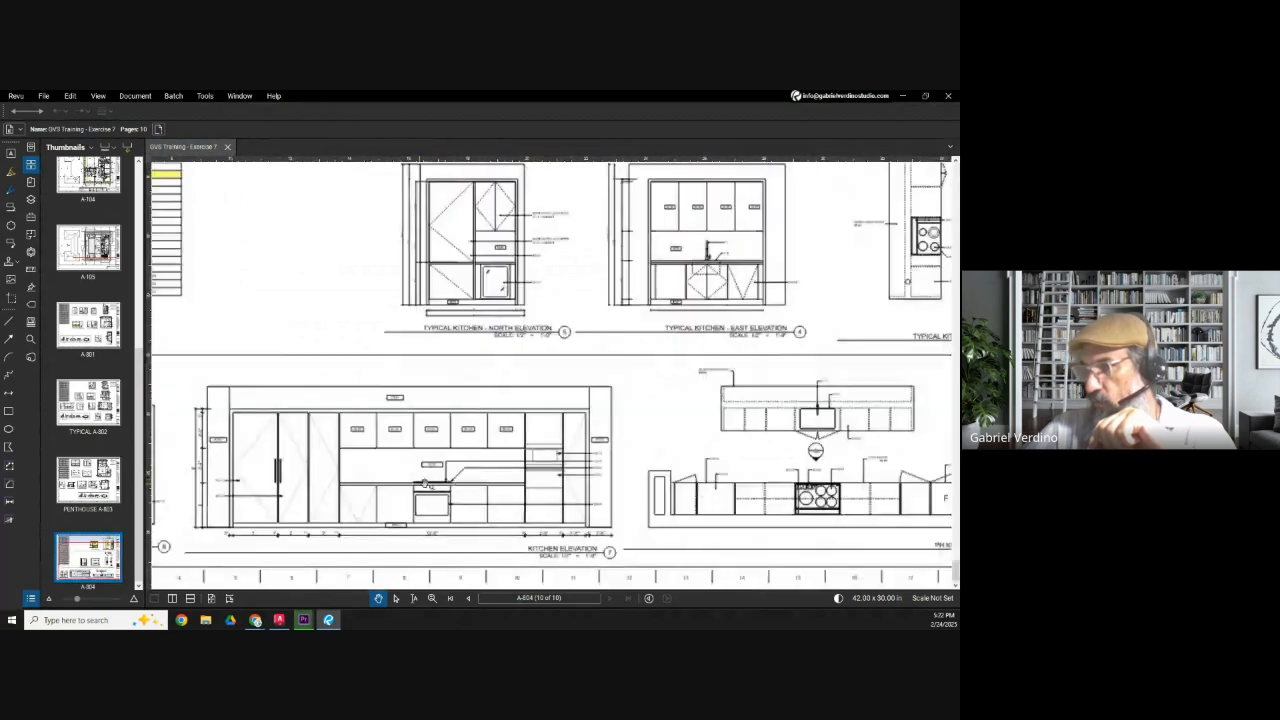
scroll(430, 468, "down", 2)
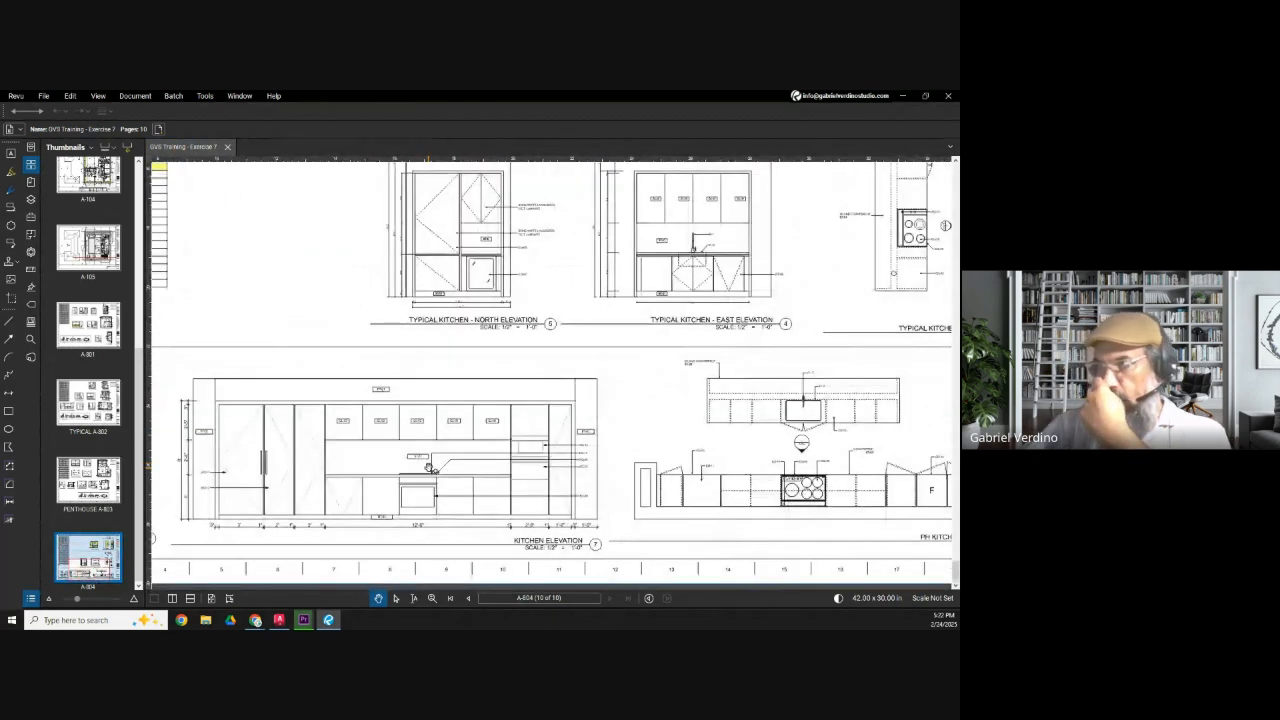
scroll(429, 467, "down", 3)
scroll(339, 458, "up", 4)
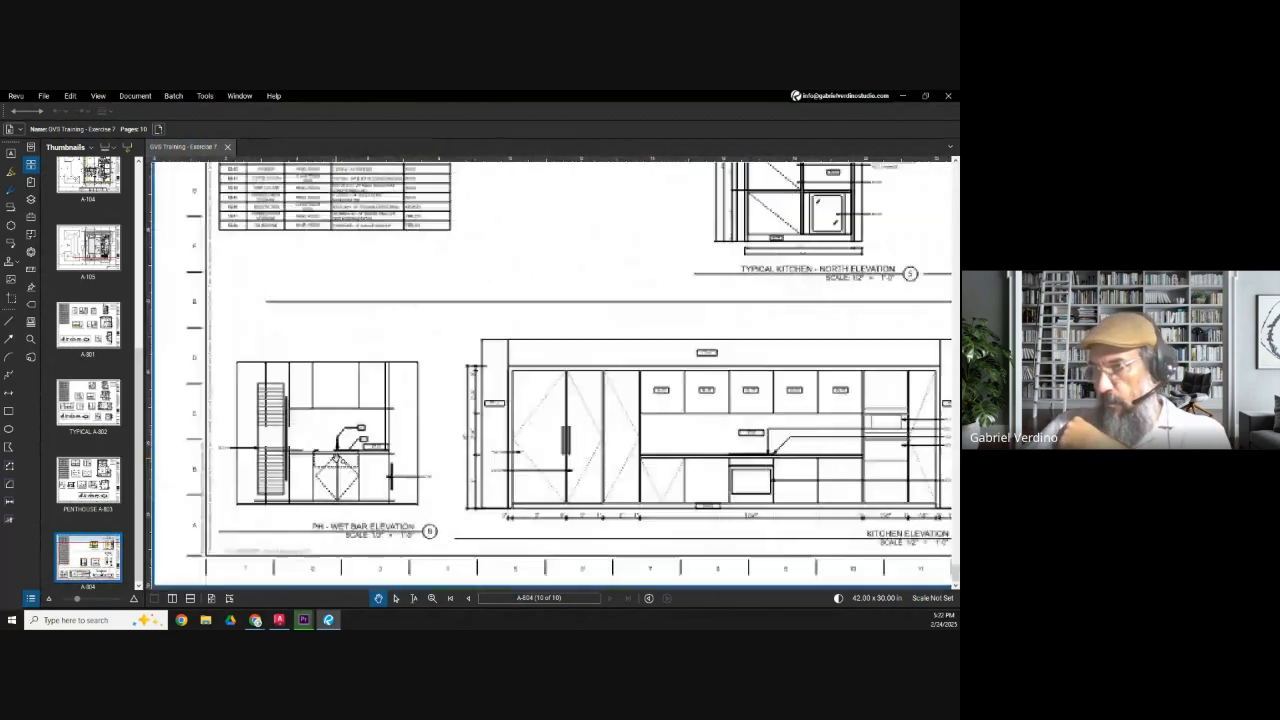
scroll(339, 458, "down", 3)
scroll(527, 369, "up", 3)
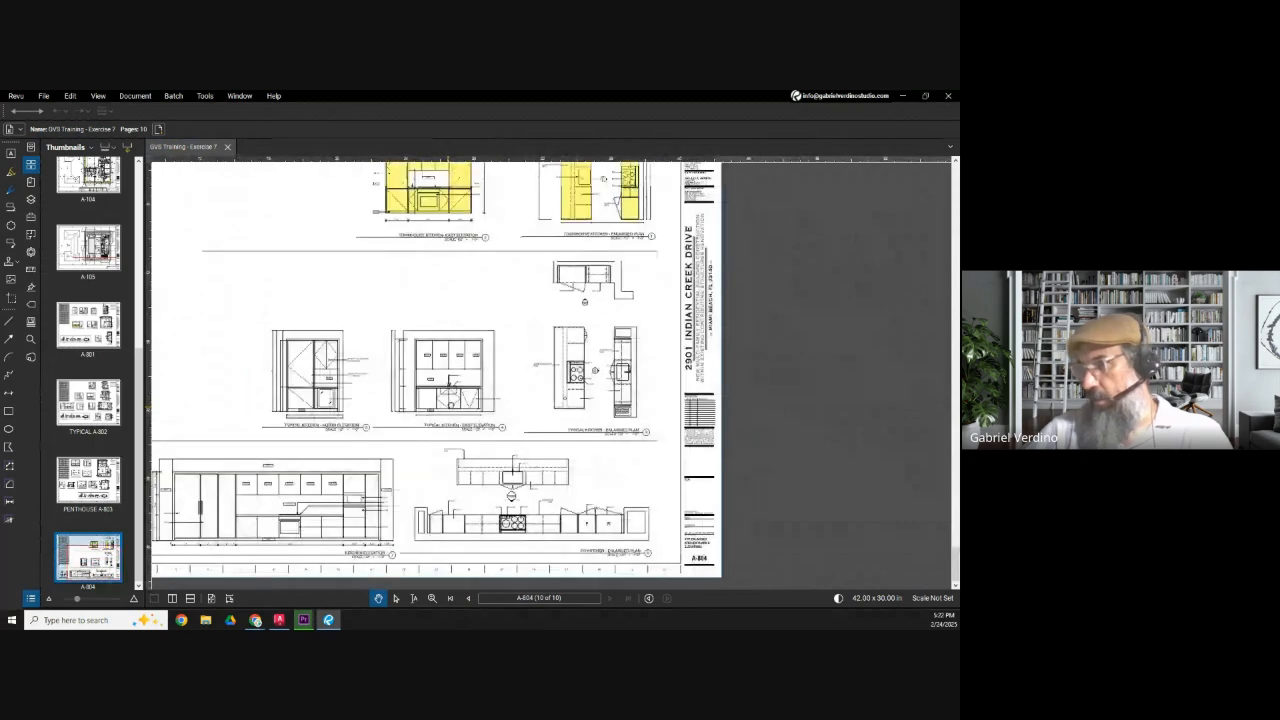
Examine the cabinet arrangement and panel dimensions in the Townhouse Kitchen East Elevation.
left_click_drag(575, 376, 558, 433)
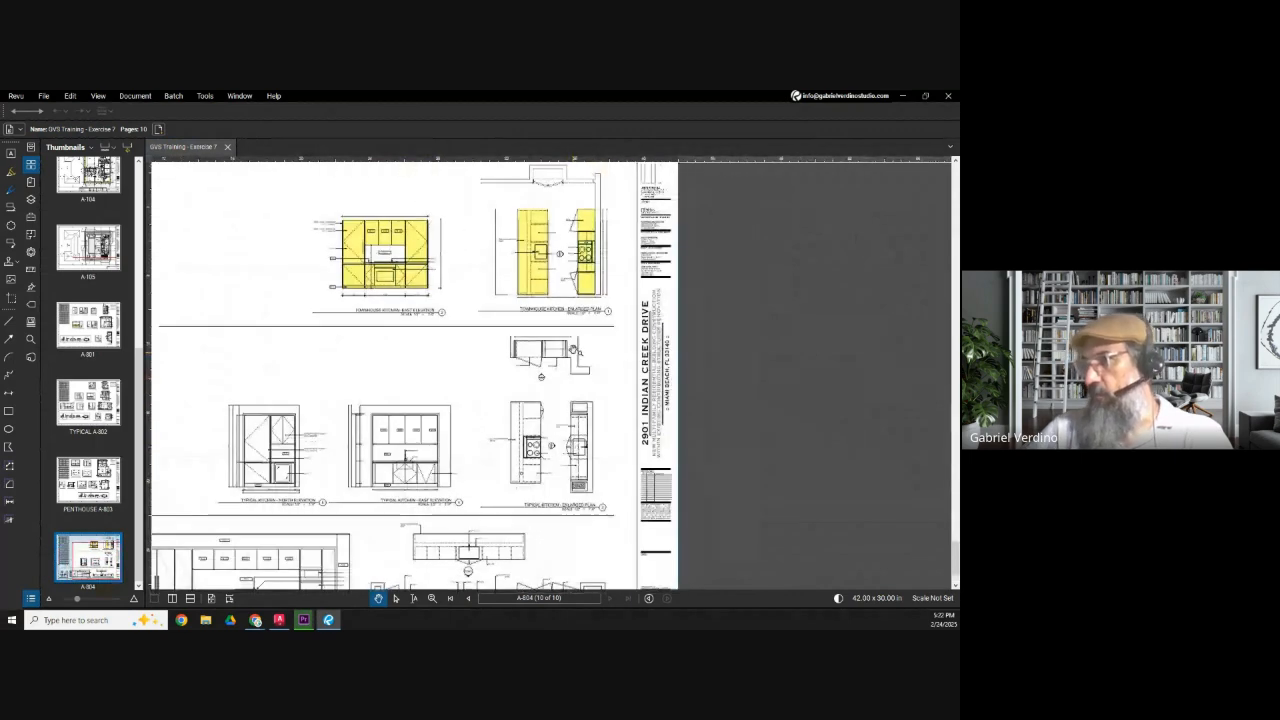
scroll(449, 260, "up", 5)
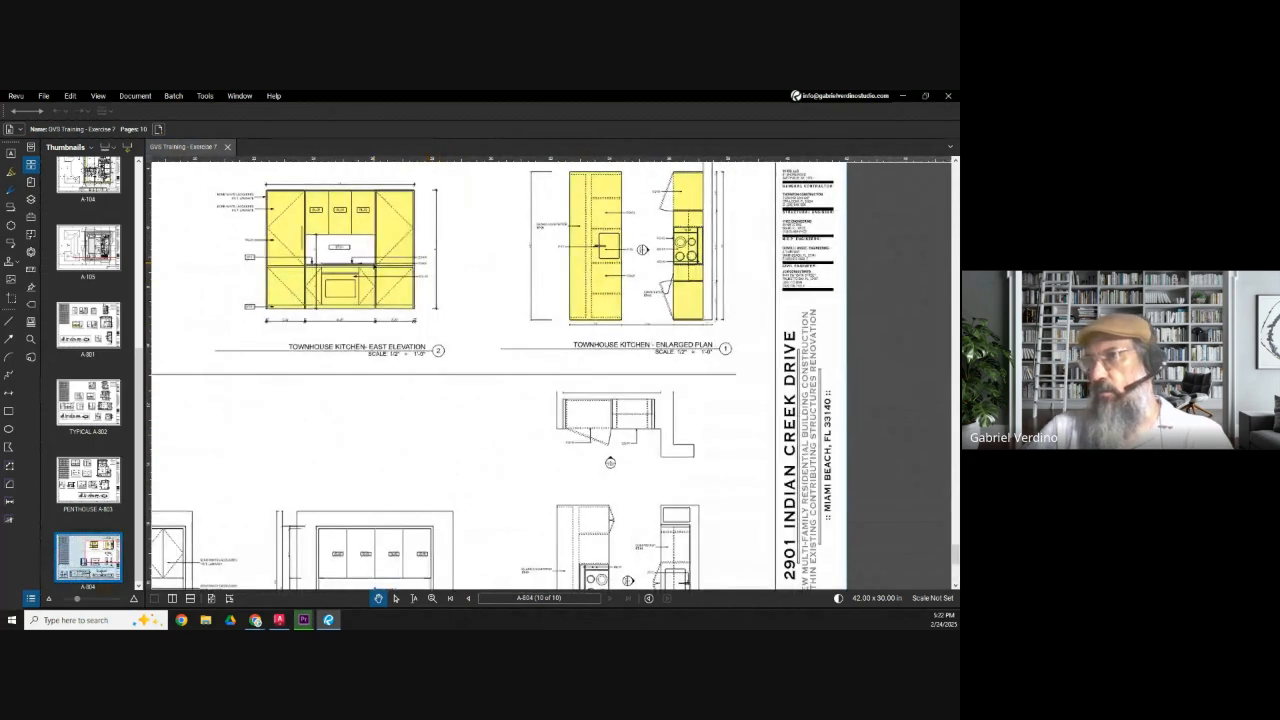
scroll(420, 359, "up", 3)
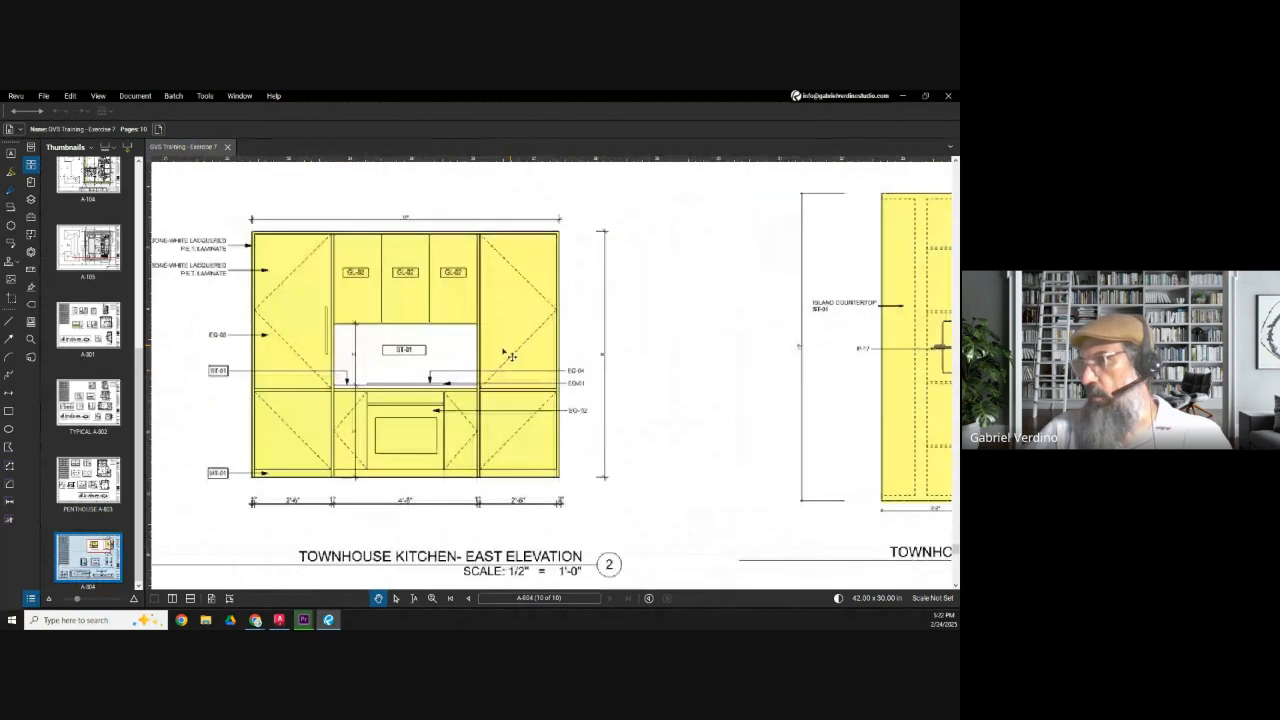
scroll(390, 374, "up", 2)
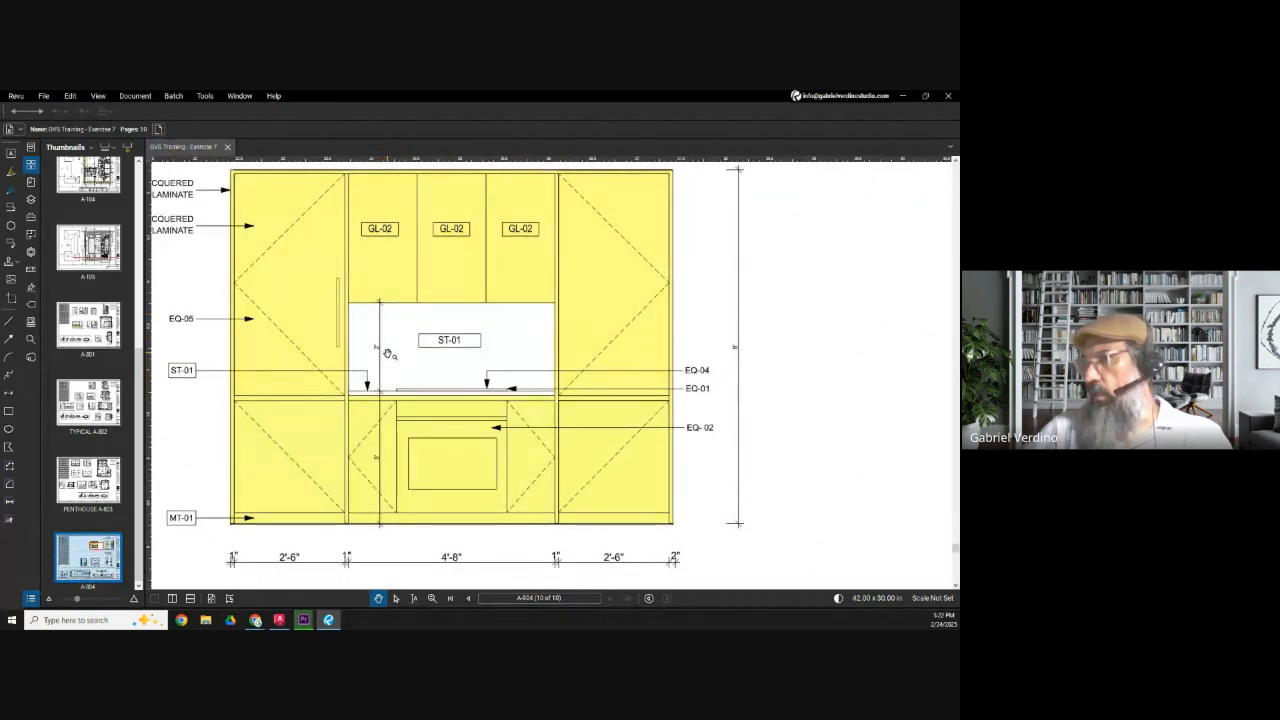
scroll(388, 354, "down", 3)
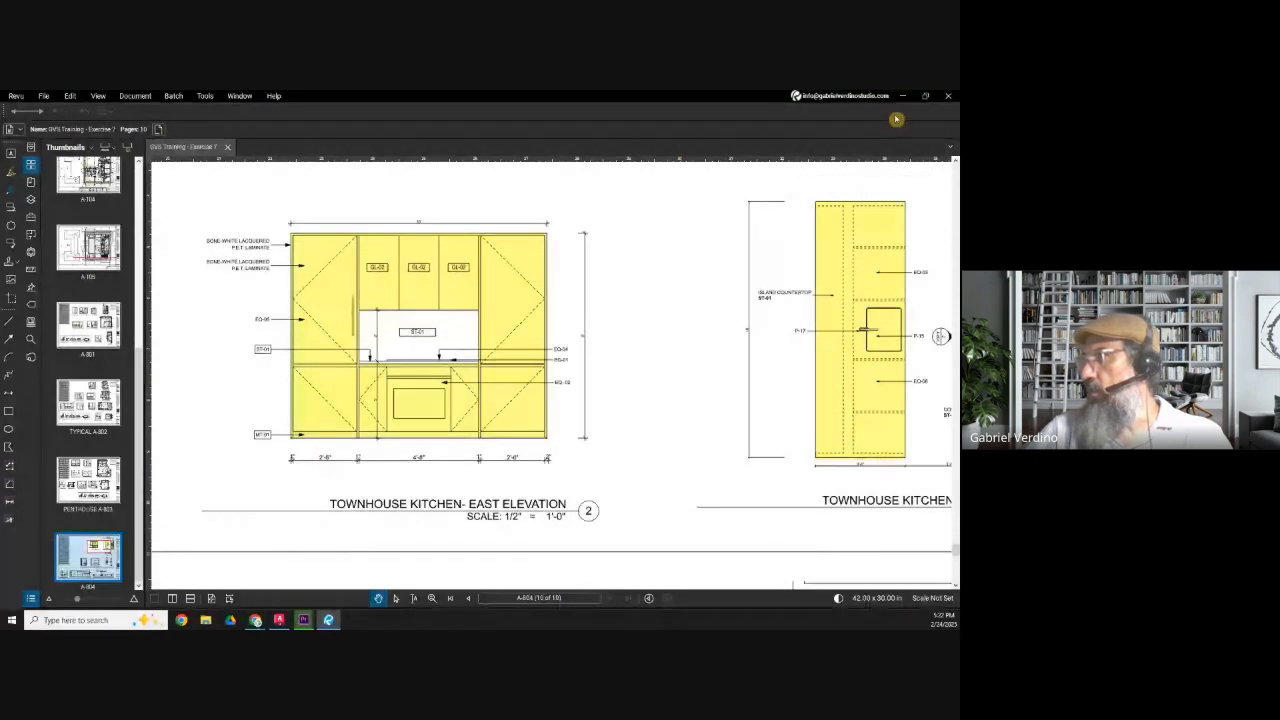
Switch back to AutoCAD LT and copy the small rectangle directly beside itself, from its upper-left to its upper-right corner.
key("alt+Tab")
scroll(431, 340, "up", 5)
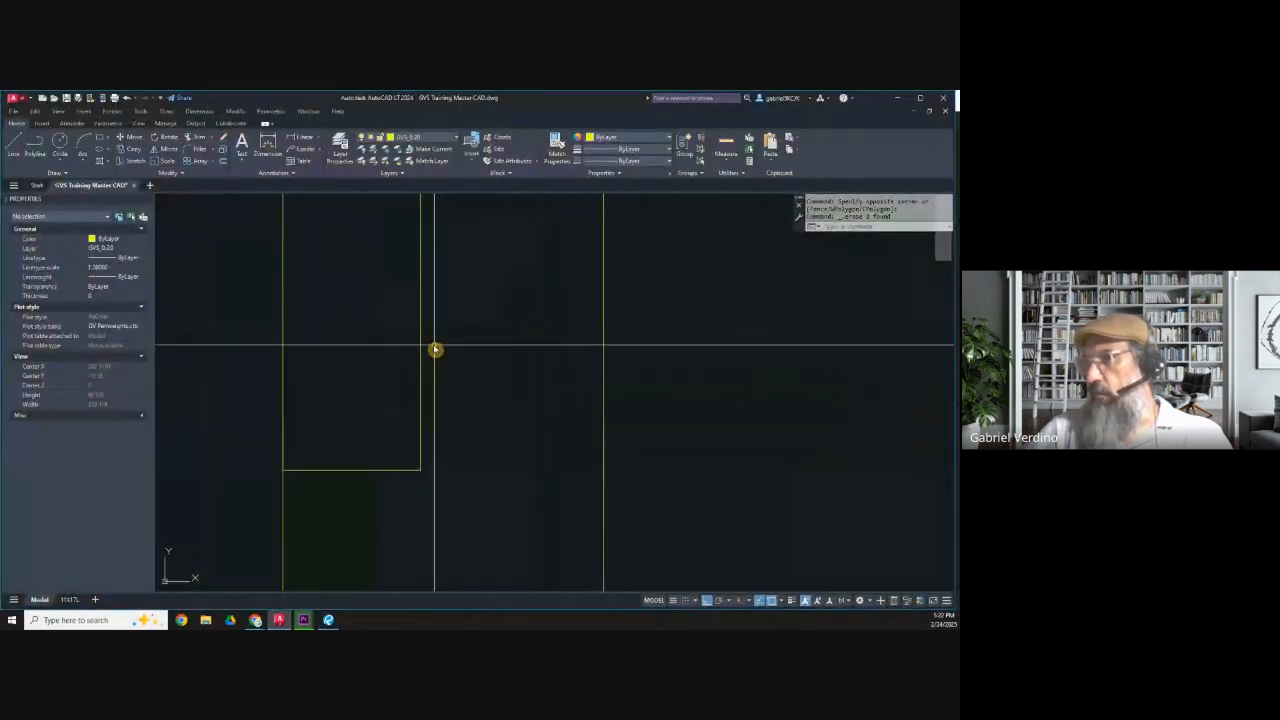
left_click(133, 152)
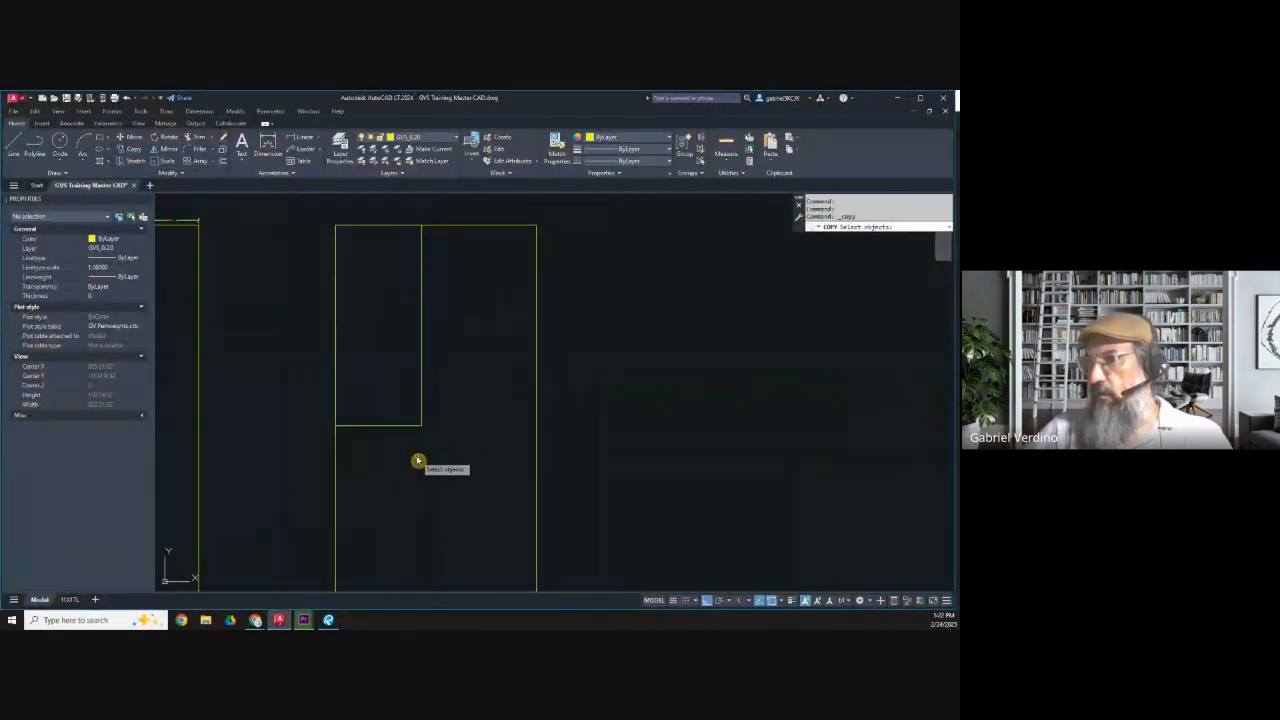
left_click(334, 329)
key("Return")
left_click(336, 236)
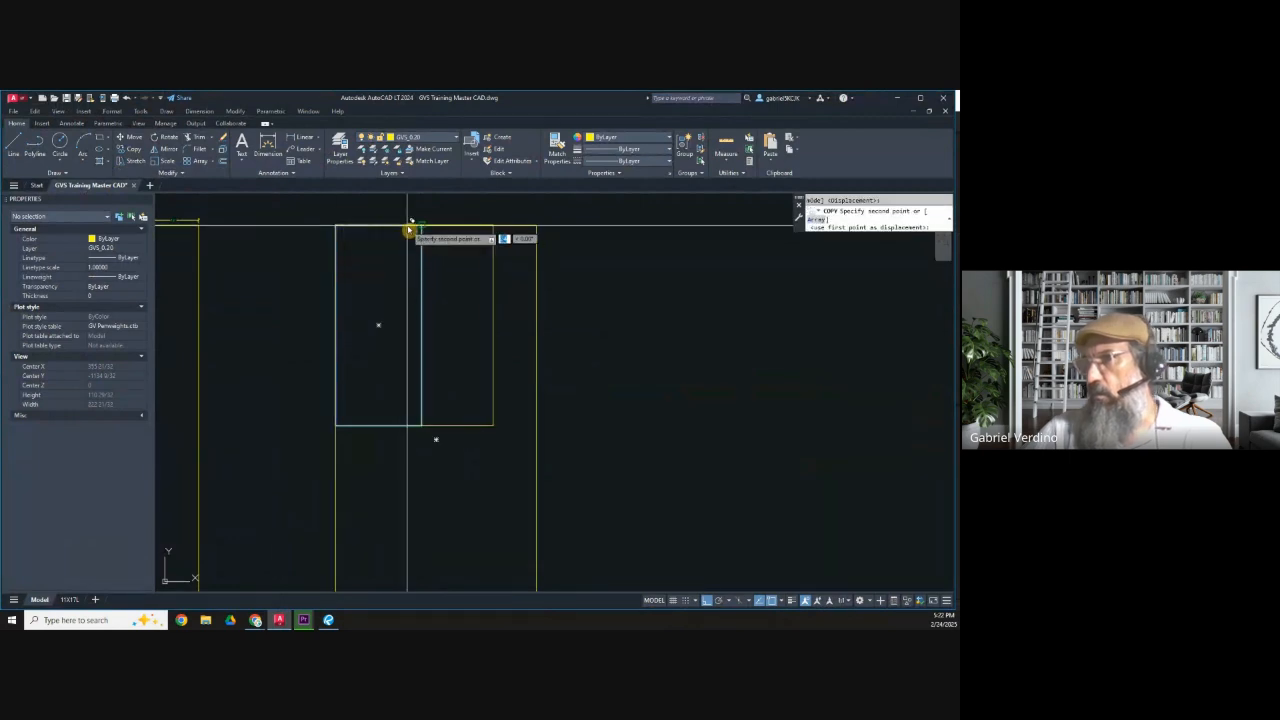
left_click(421, 226)
key("Escape")
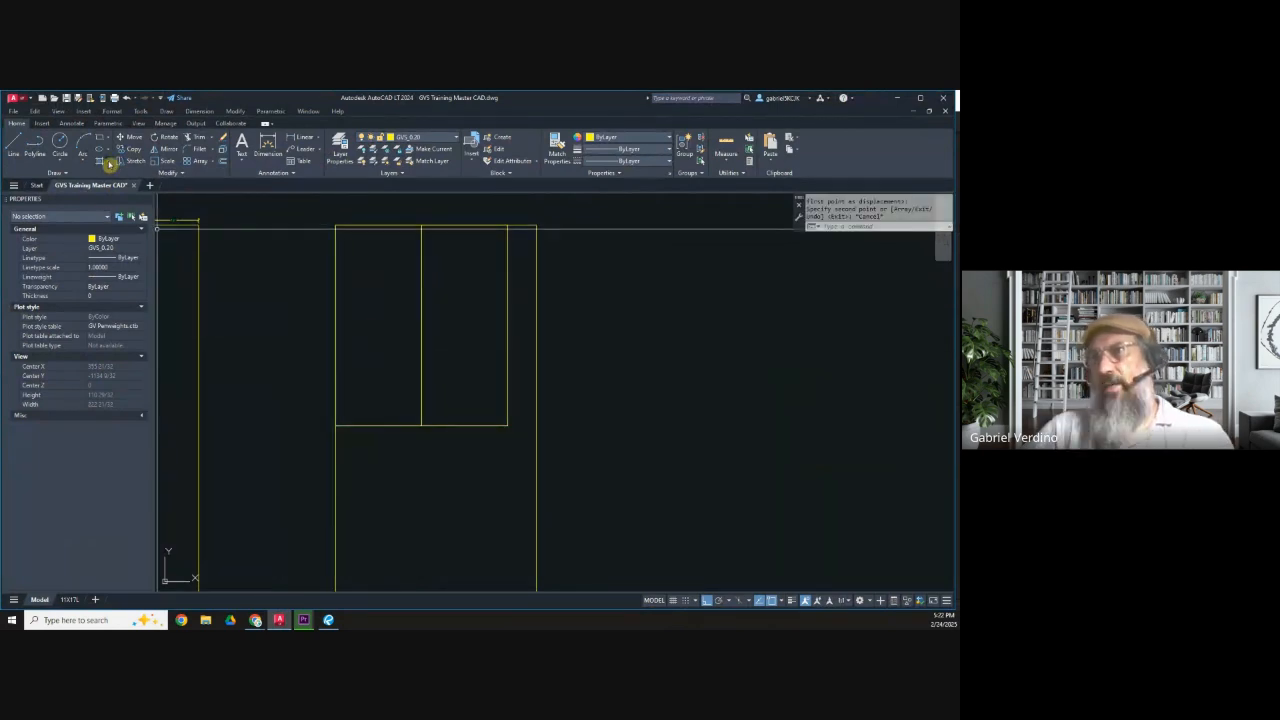
left_click(132, 140)
left_click(449, 421)
left_click(374, 366)
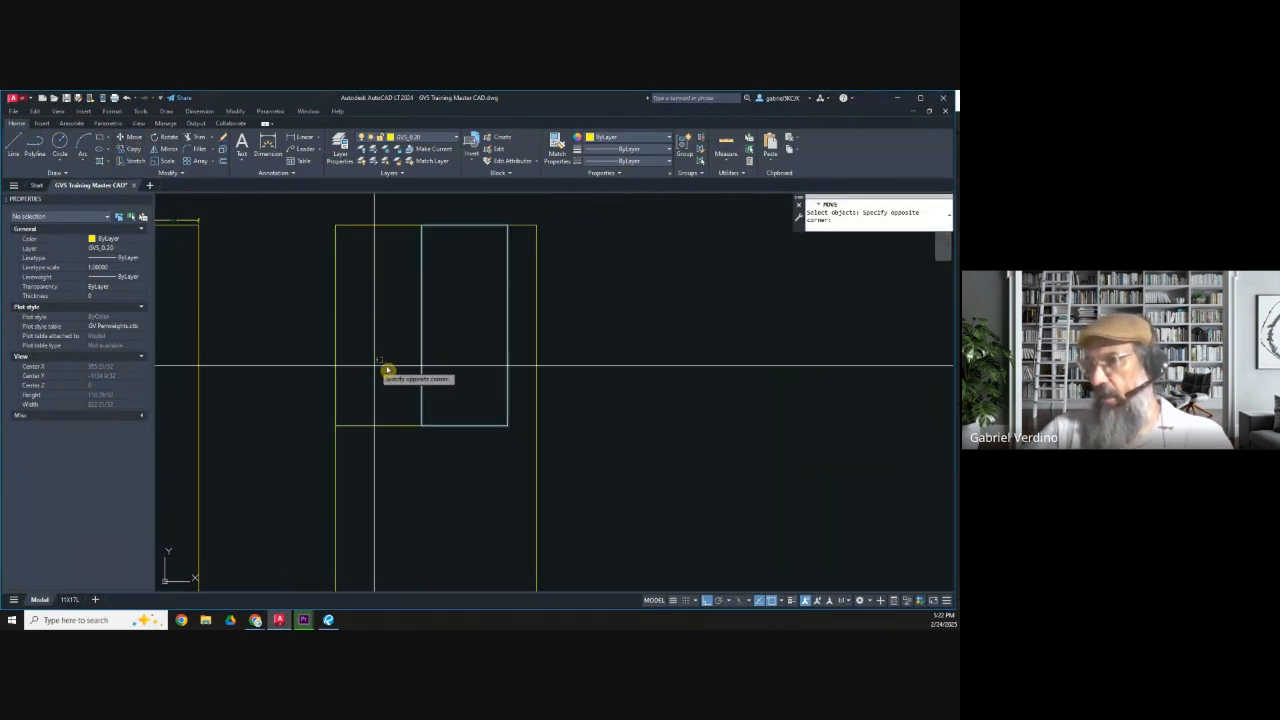
left_click(451, 383)
left_click(451, 383)
left_click(394, 359)
key("Return")
left_click(420, 471)
key("Escape")
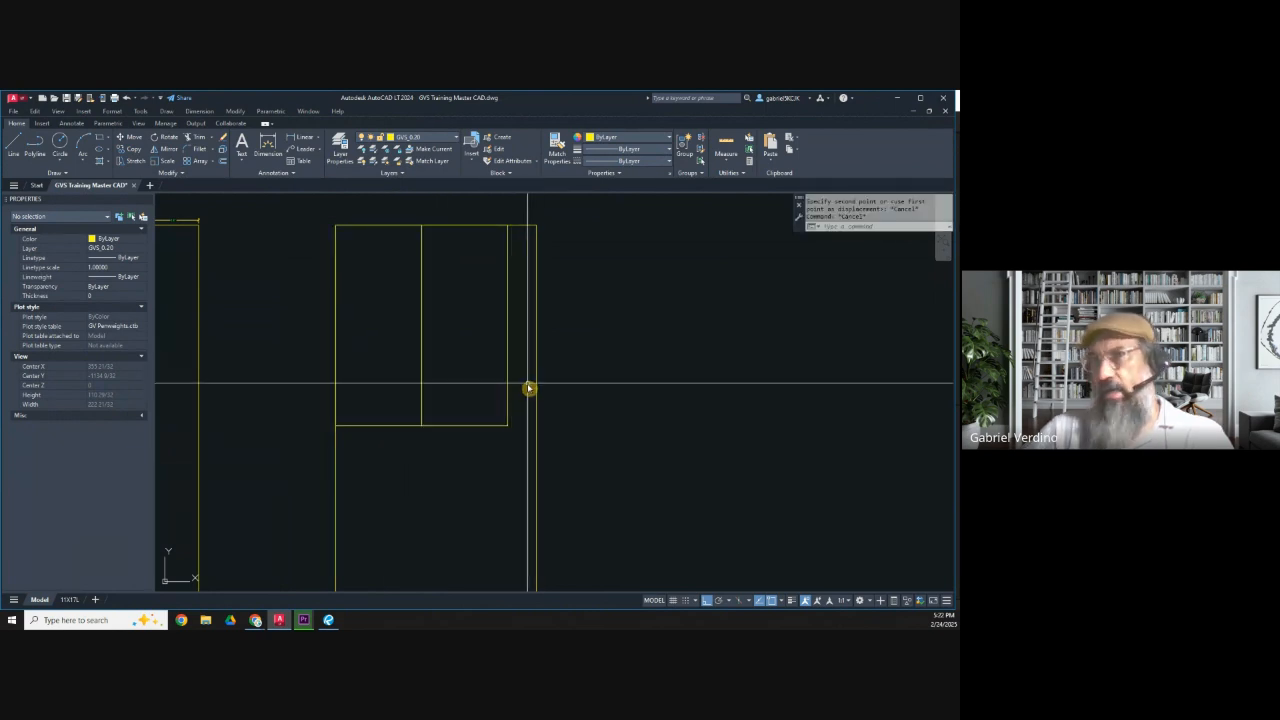
Move both small rectangles 1 inch to the right inside the cabinet outline.
left_click(139, 138)
left_click(461, 458)
left_click(400, 416)
key("Return")
left_click(415, 457)
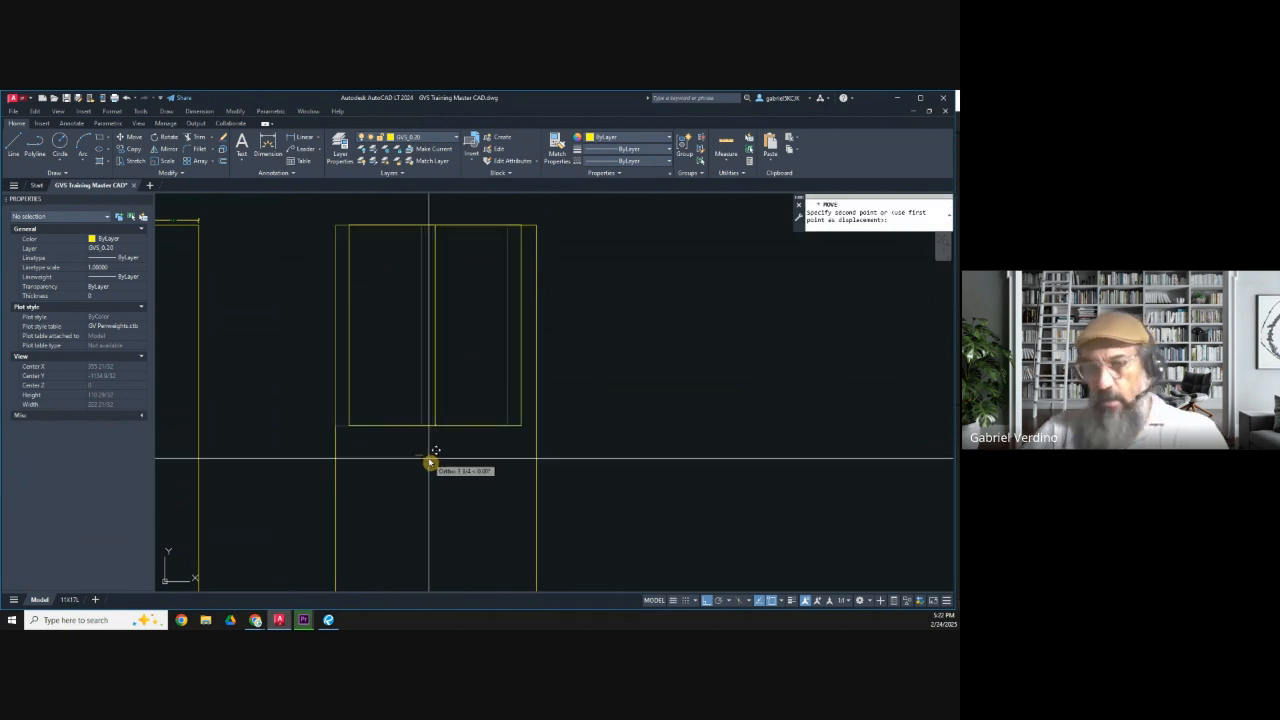
key("Escape")
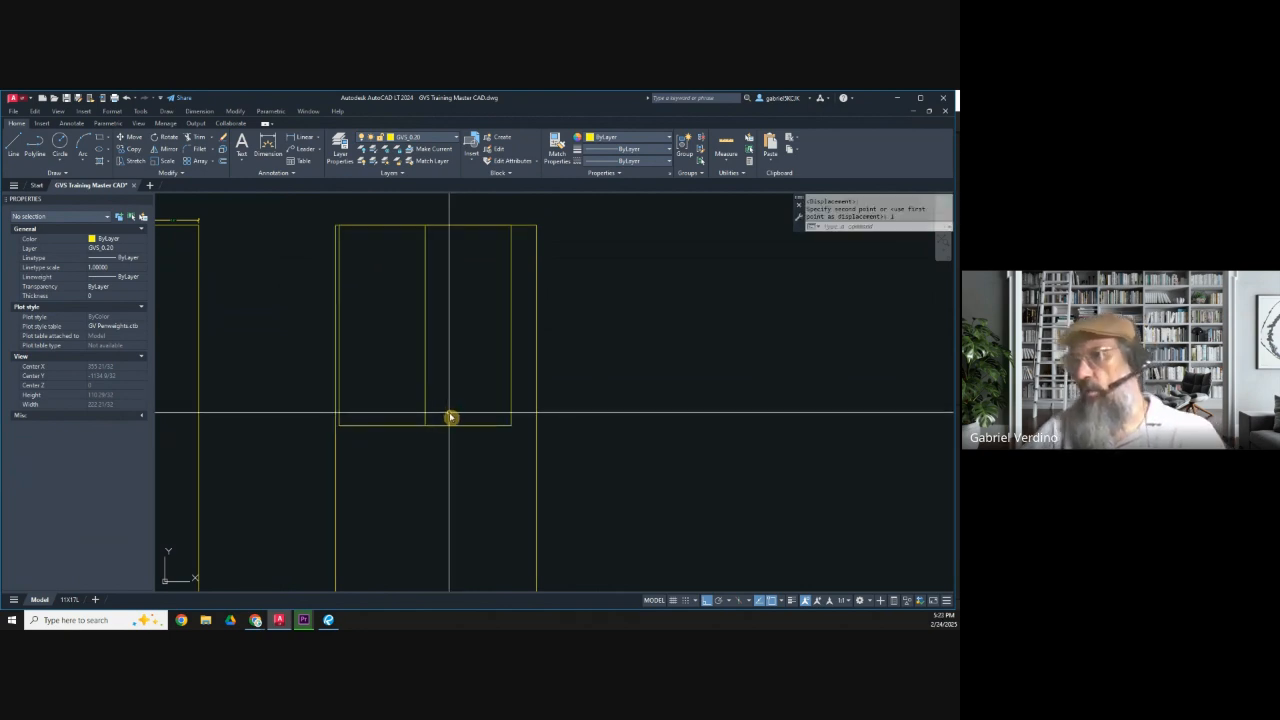
Move both small rectangles 1 inch down from the outline's upper edge.
key("Return")
left_click(448, 462)
left_click(411, 411)
key("Return")
left_click(429, 450)
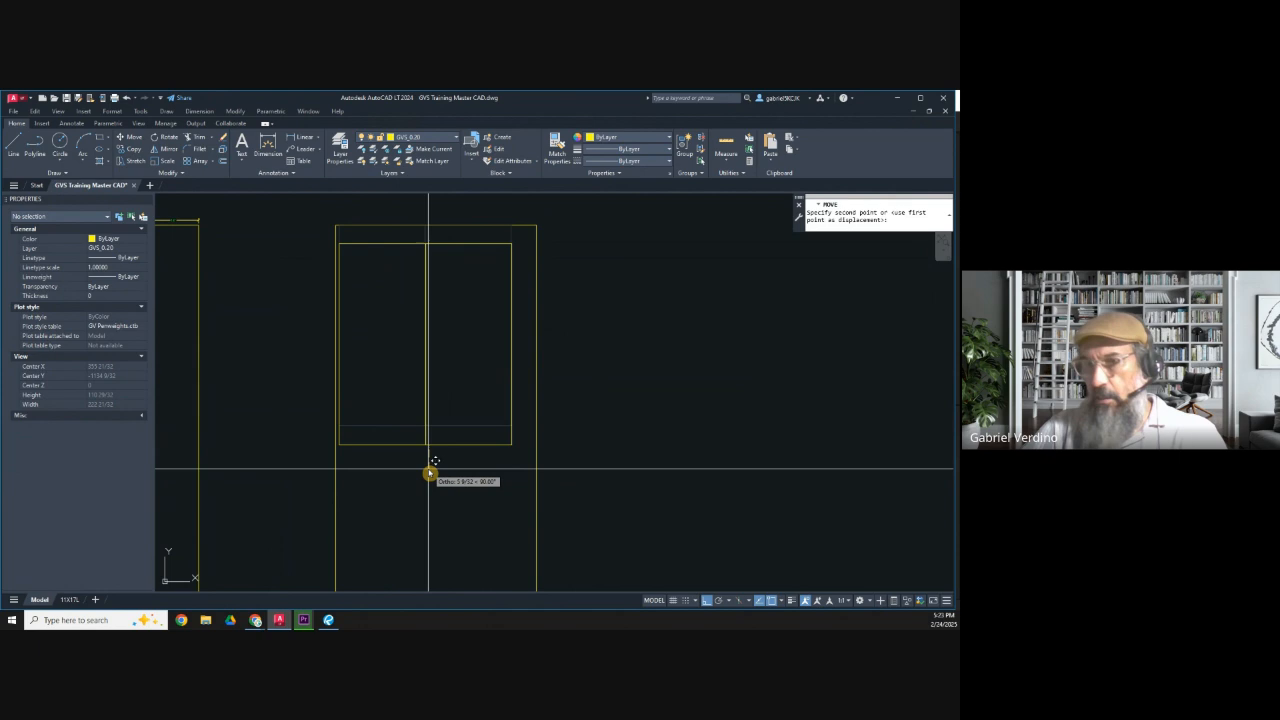
type("1")
key("Return")
Move only the right small rectangle 1 inch to the right to leave a gap between the pair.
key("Return")
left_click(479, 454)
left_click(463, 417)
key("Return")
left_click(466, 449)
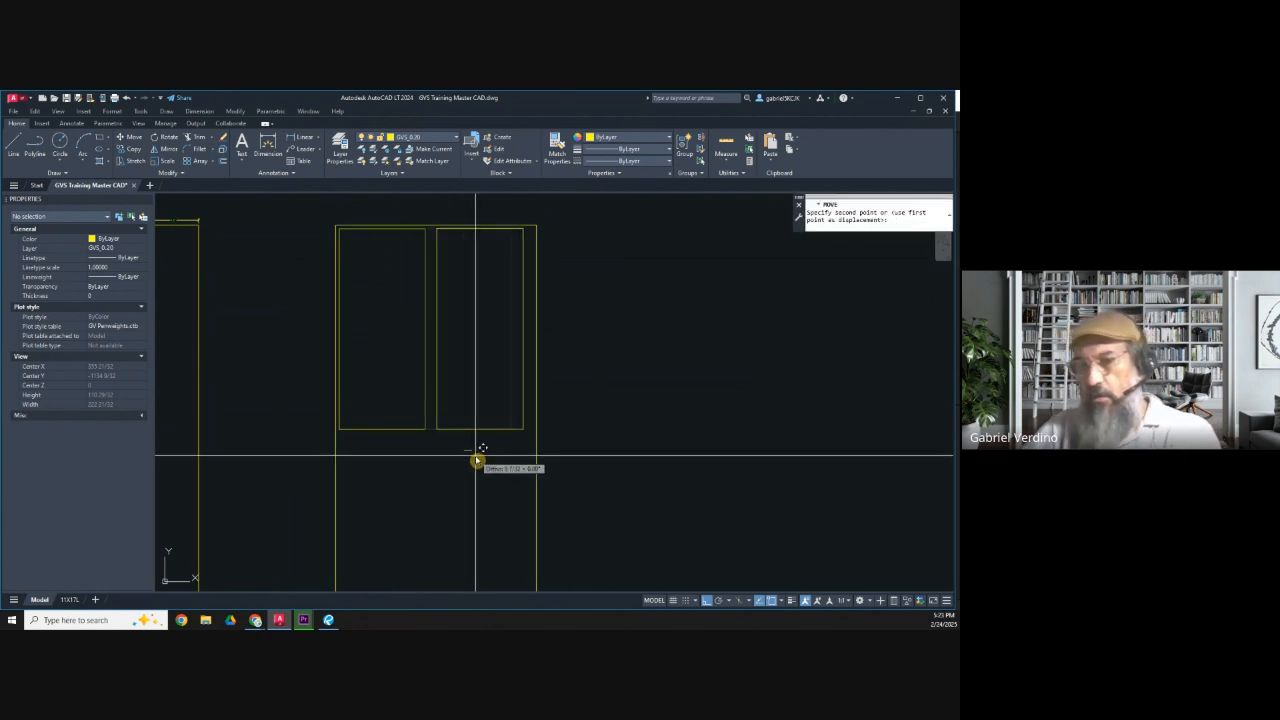
key("Return")
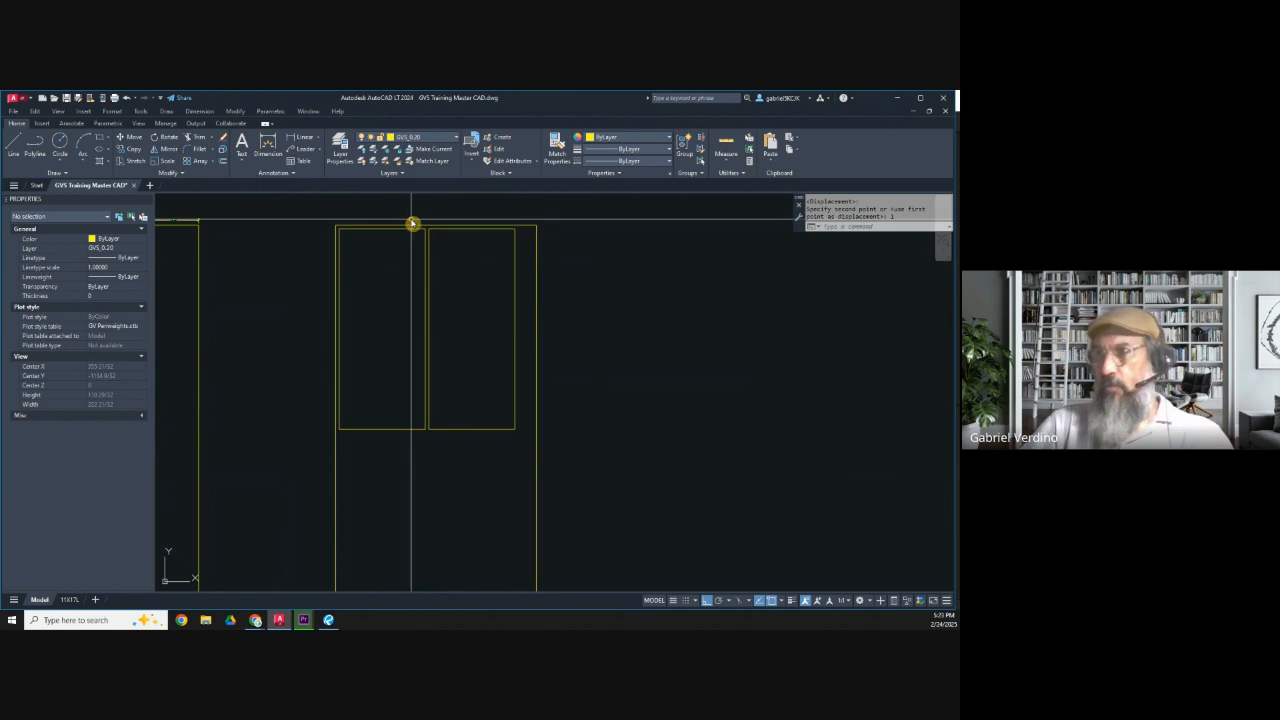
scroll(413, 218, "up", 2)
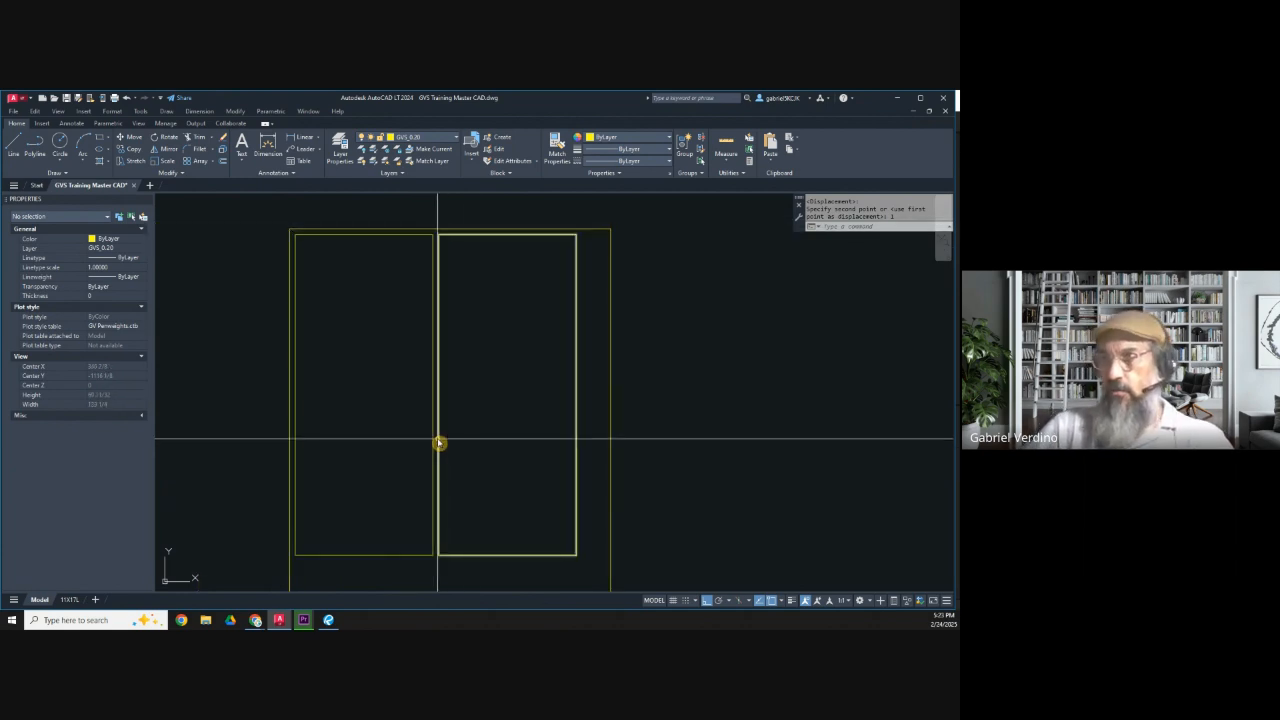
scroll(440, 234, "up", 3)
scroll(427, 250, "down", 3)
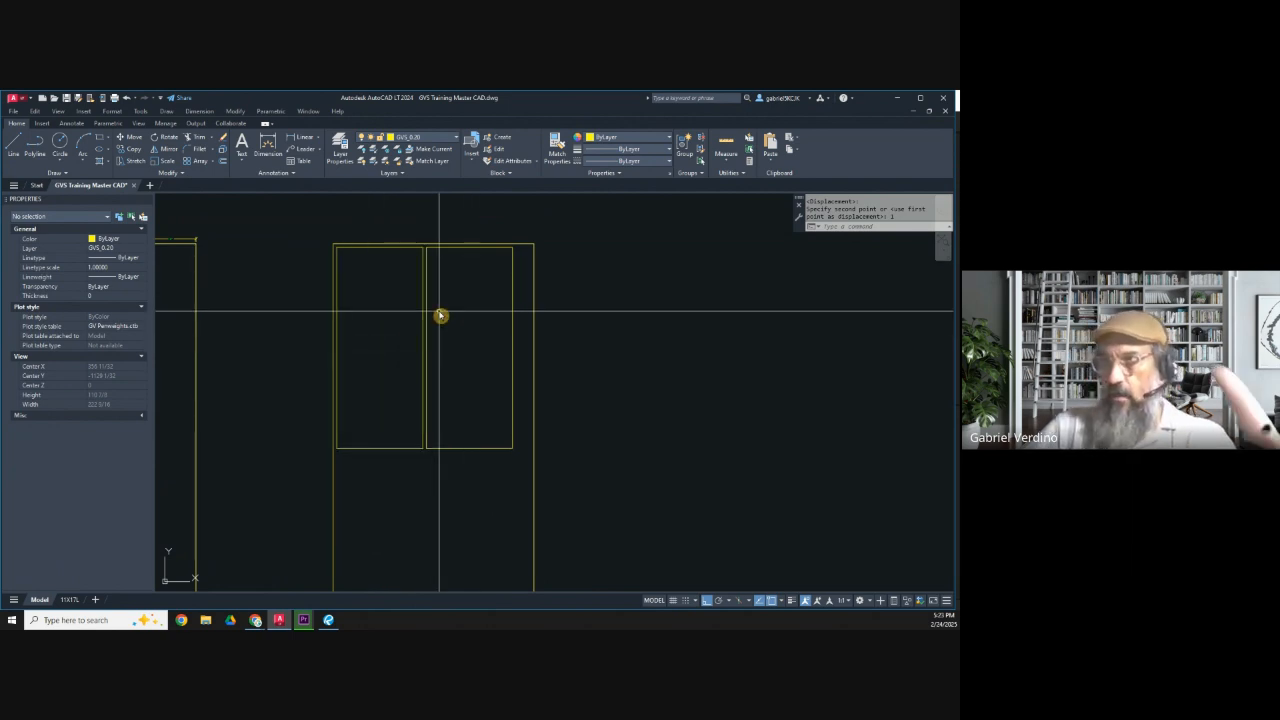
middle_click_drag(466, 383, 580, 386)
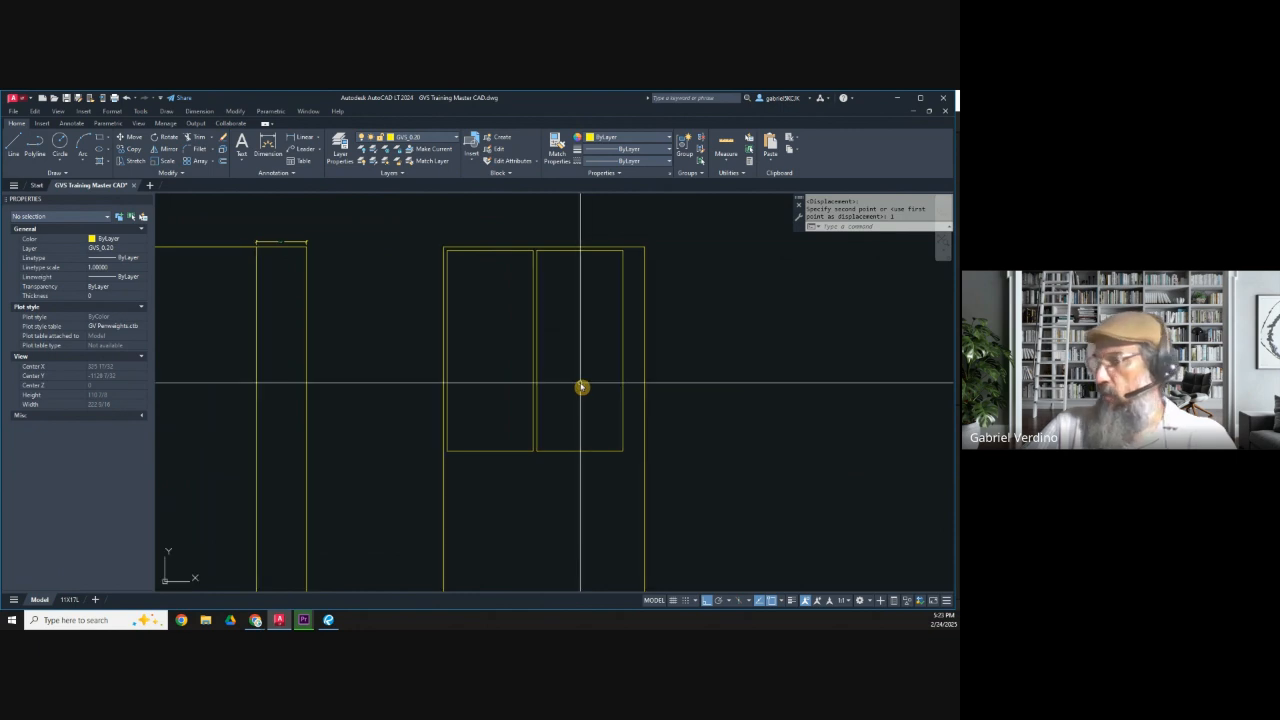
Draw a rectangle in the cabinet outline's lower area, from the midpoint of its bottom edge to a nearest point on its left edge.
middle_click_drag(560, 394, 577, 397)
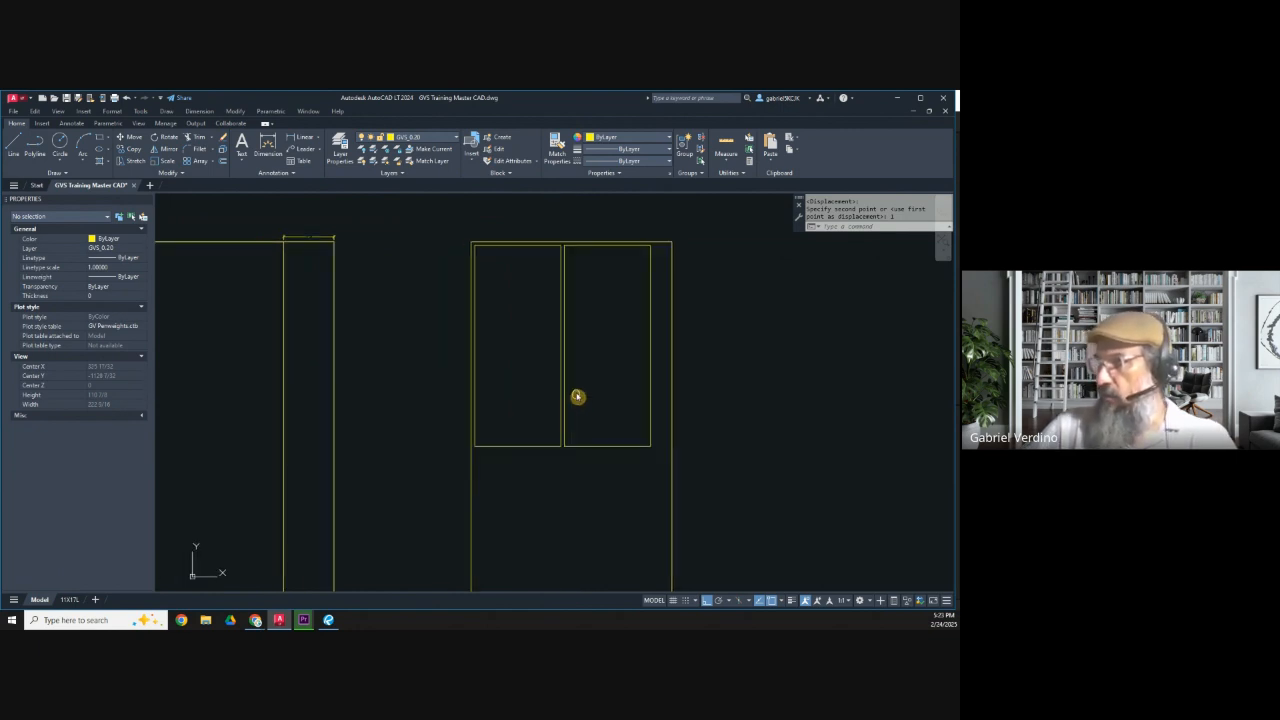
middle_click_drag(564, 479, 540, 354)
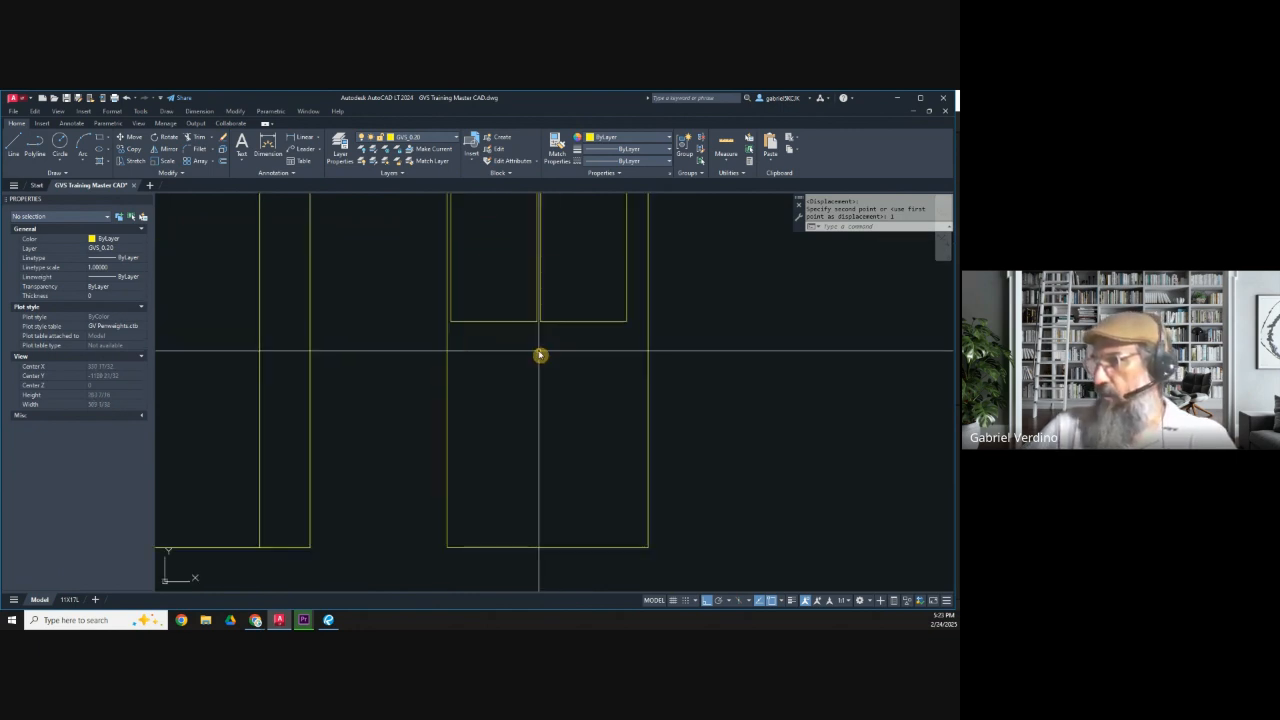
key("Escape")
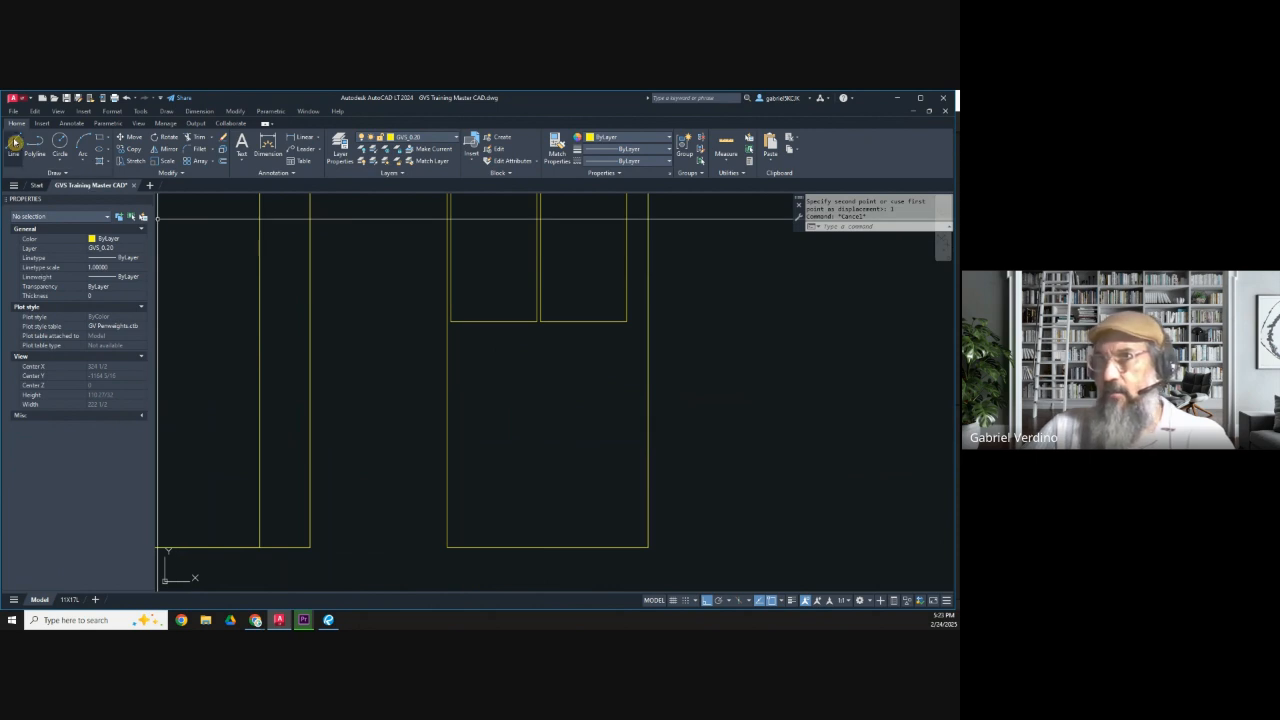
left_click(99, 143)
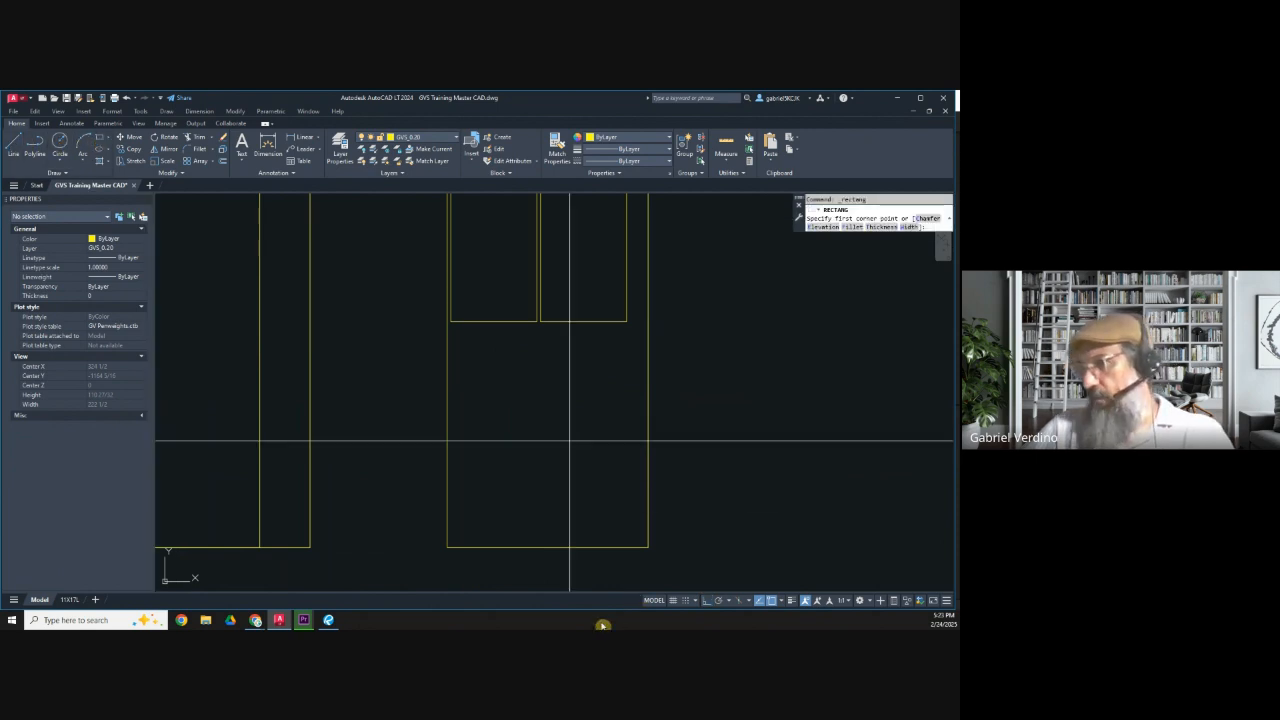
left_click(544, 548)
right_click(448, 427, "shift")
left_click(468, 394)
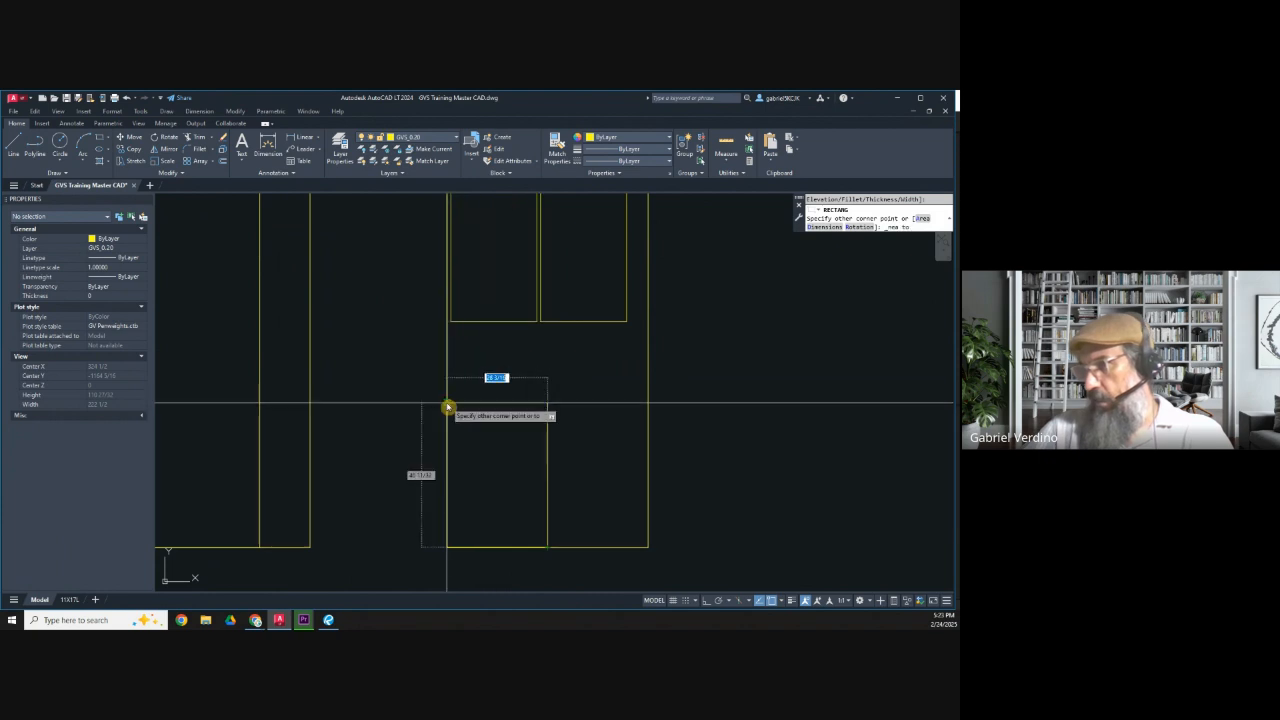
left_click(449, 404)
key("Escape")
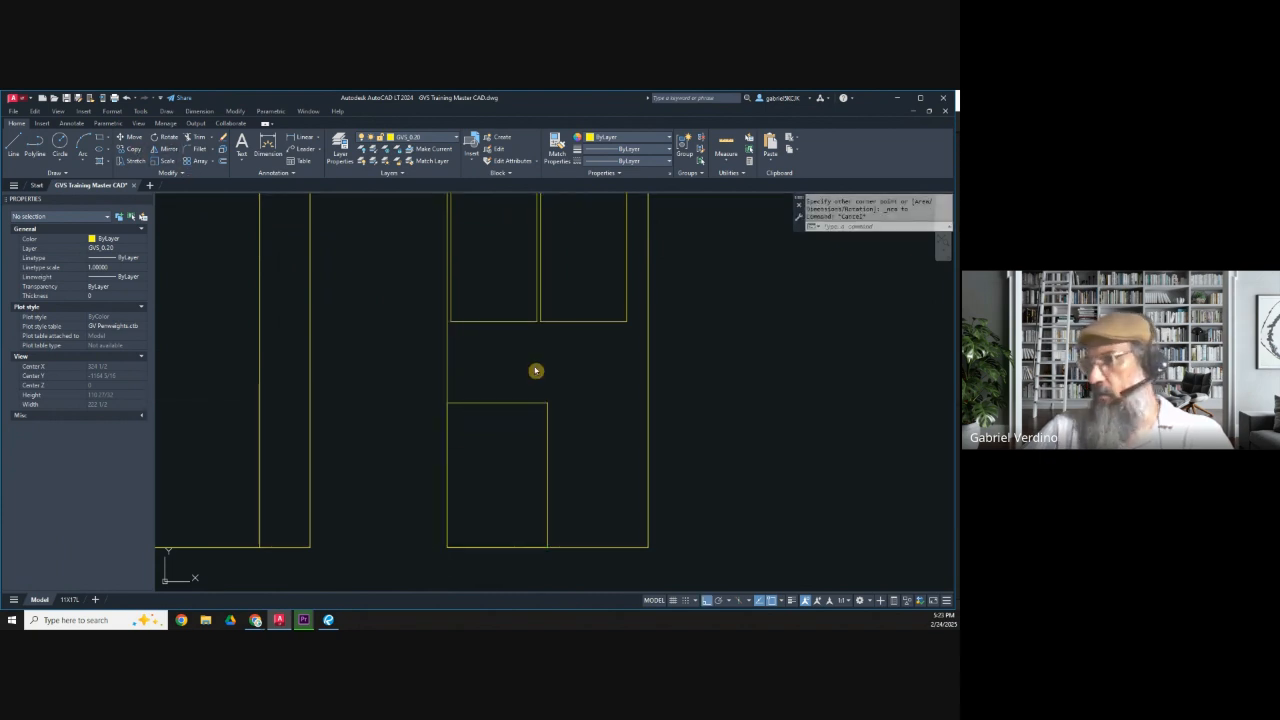
Copy the lower rectangle directly beside itself, from its lower-left to its lower-right corner.
left_click(138, 152)
left_click(583, 438)
left_click(532, 424)
middle_click_drag(531, 434, 449, 331)
key("Return")
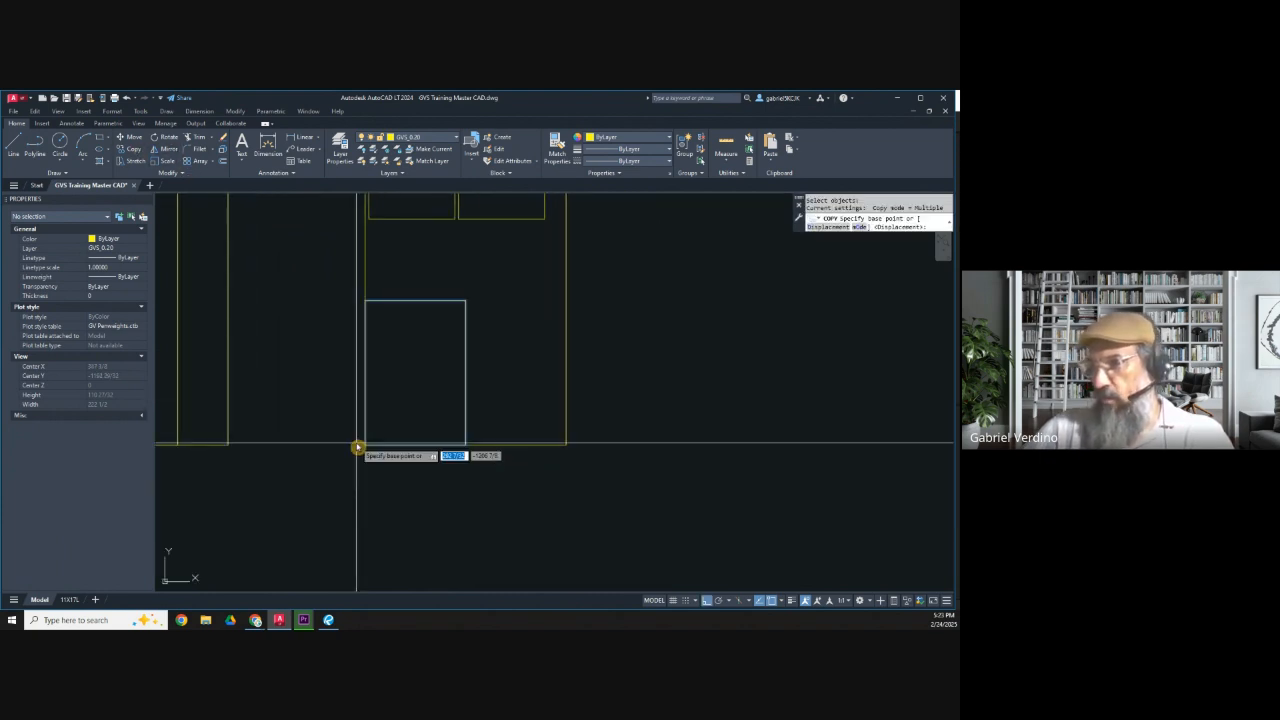
left_click(365, 445)
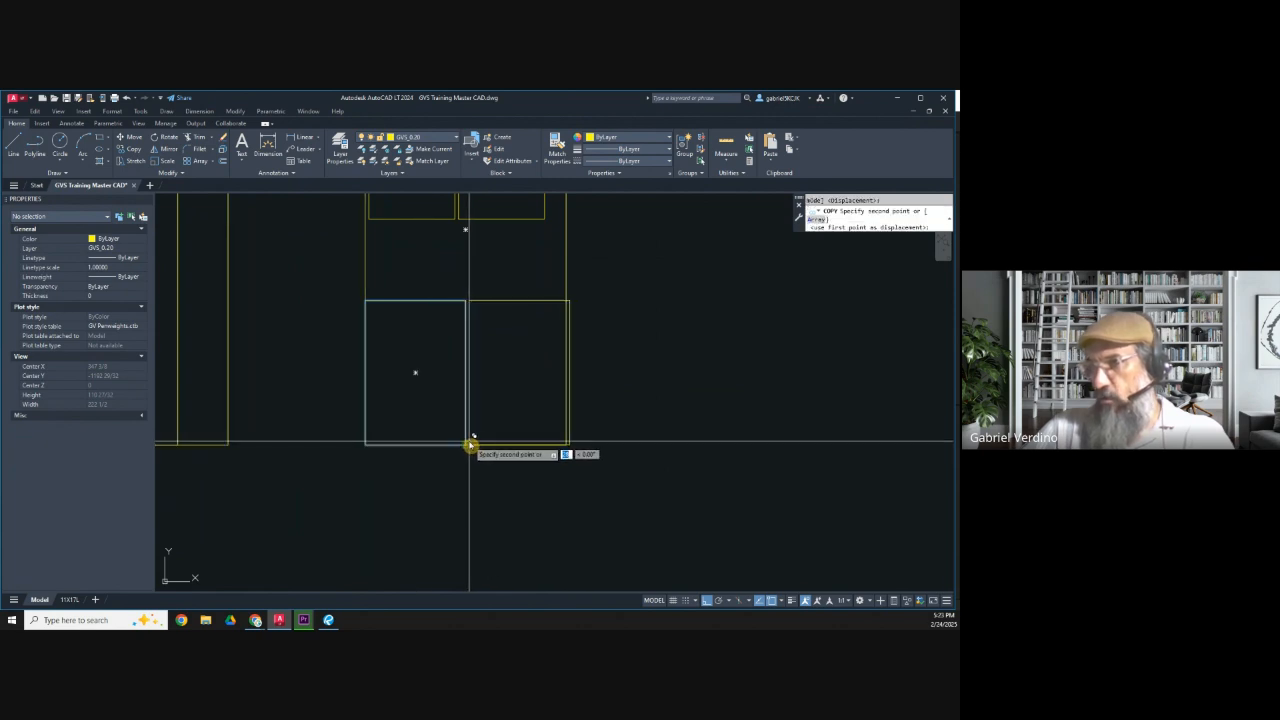
left_click(467, 444)
key("Escape")
scroll(500, 315, "up", 4)
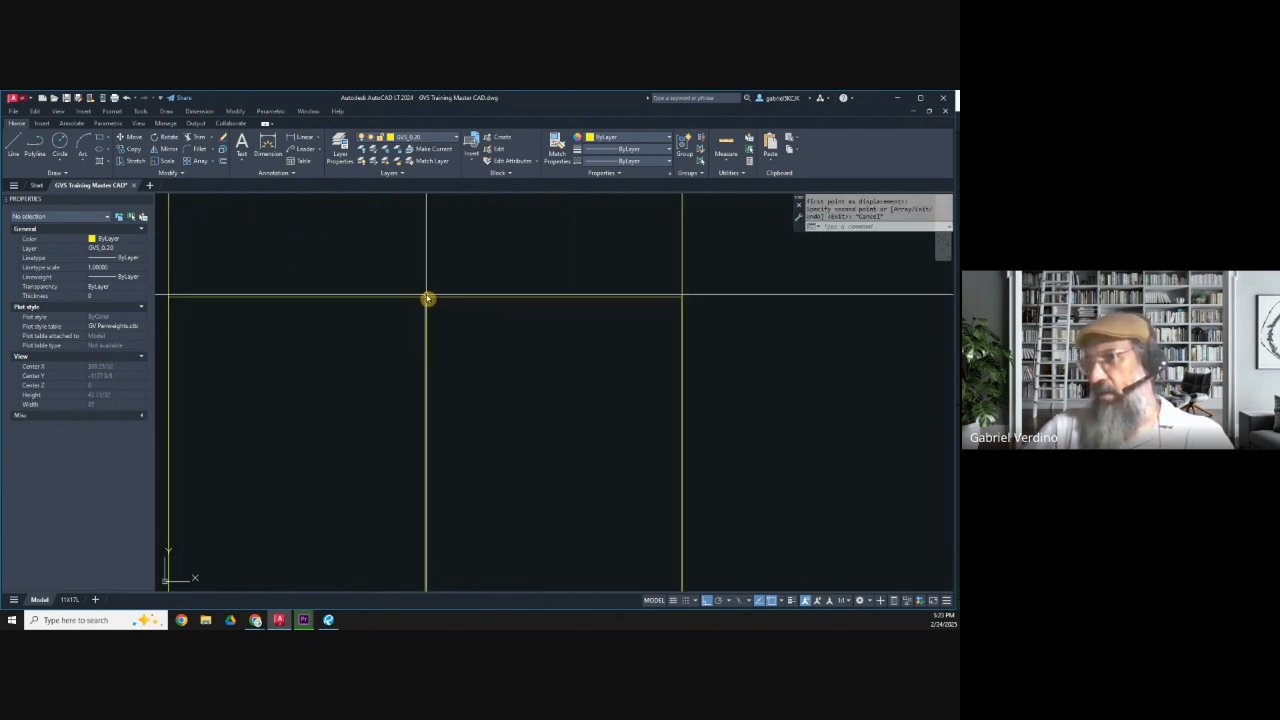
scroll(424, 298, "up", 3)
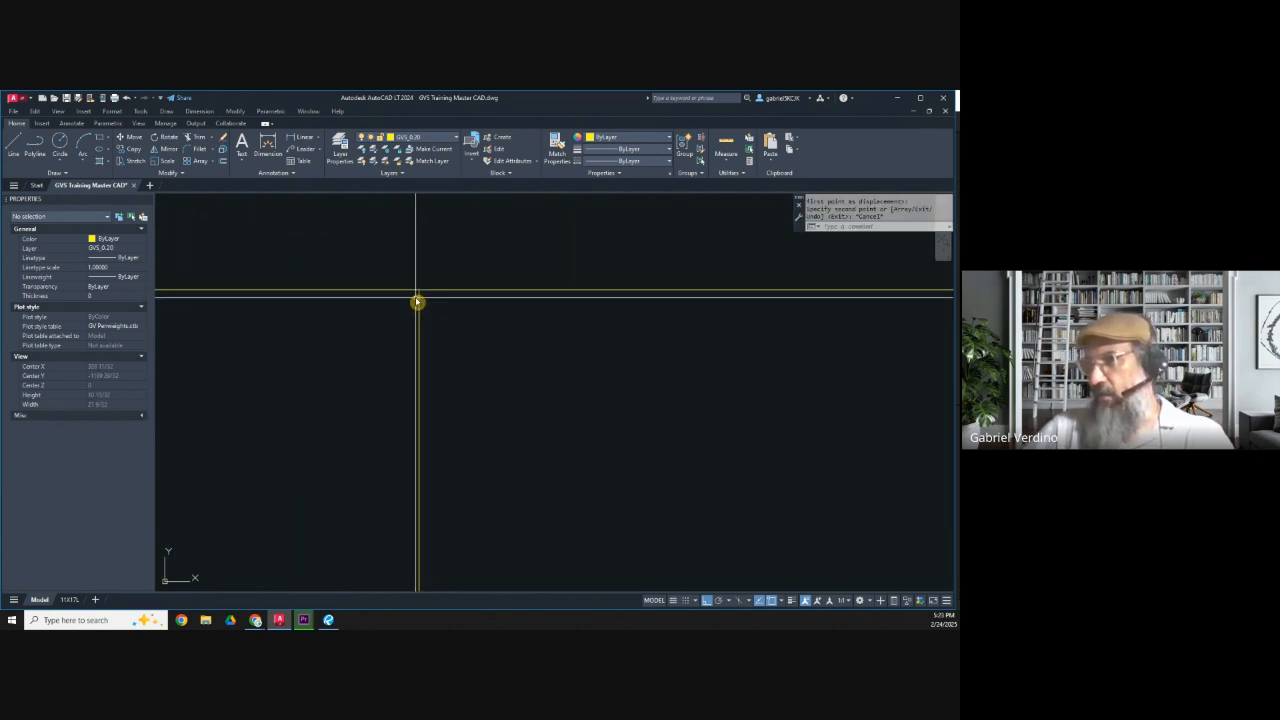
left_click(424, 298)
left_click(414, 300)
scroll(457, 291, "down", 4)
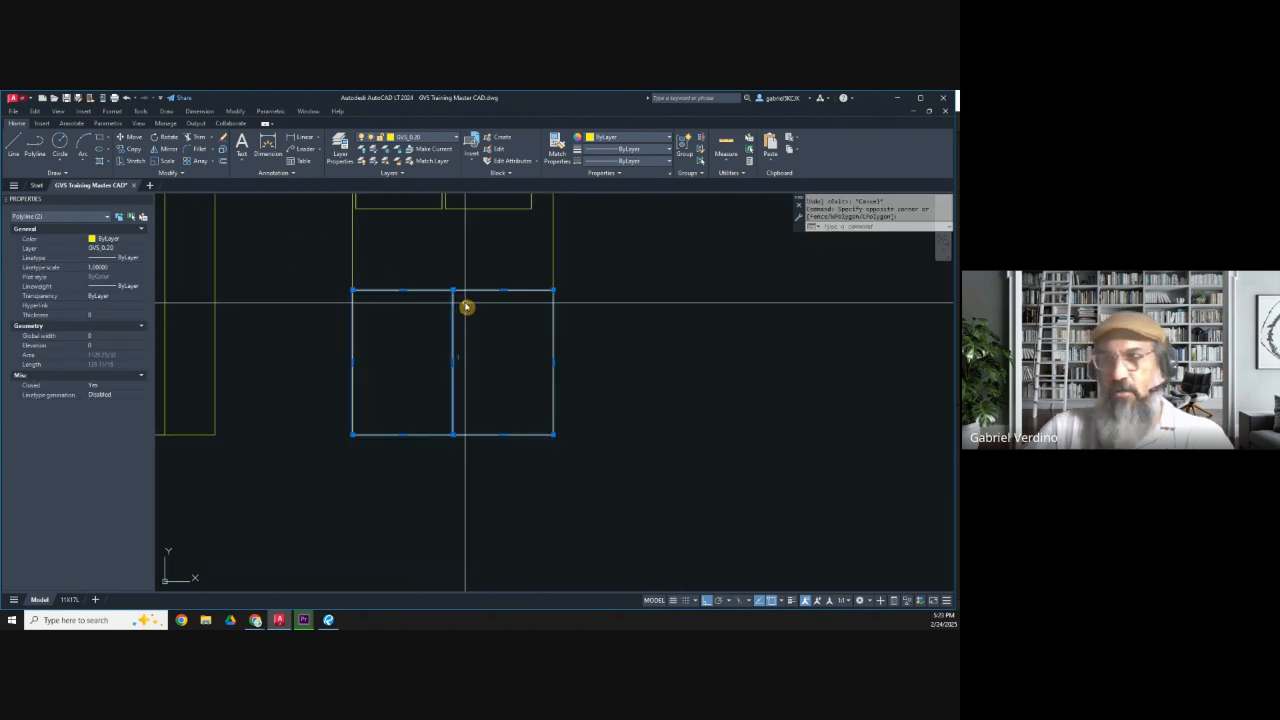
middle_click_drag(474, 306, 489, 351)
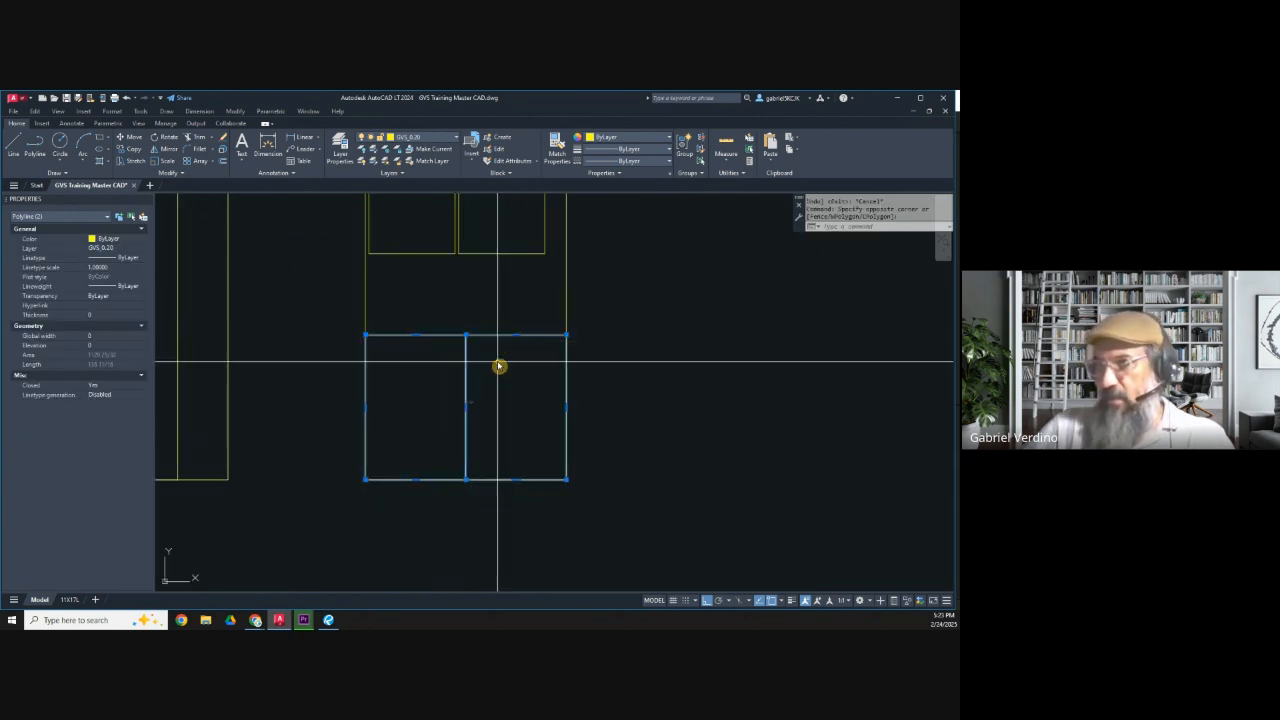
key("Escape")
Move the right lower rectangle on top of the left one, from its lower-left corner to the left rectangle's upper-left corner.
left_click(133, 139)
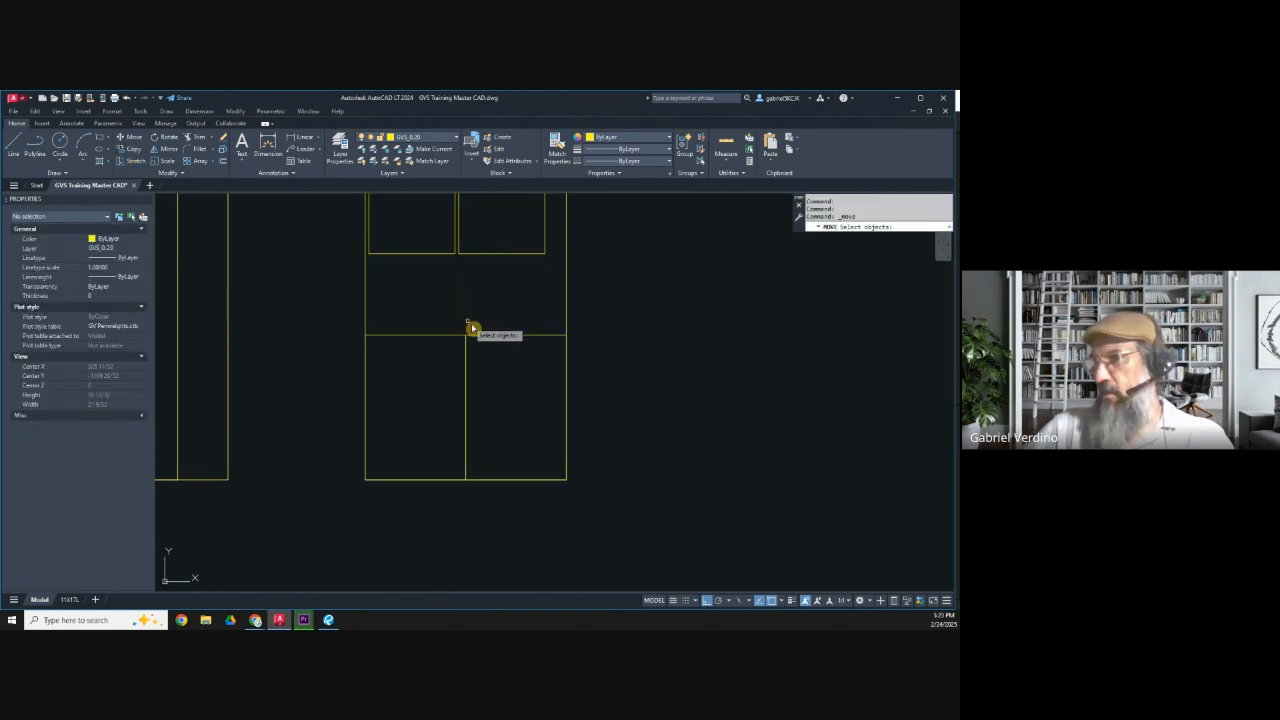
left_click(490, 341)
left_click(474, 335)
key("Return")
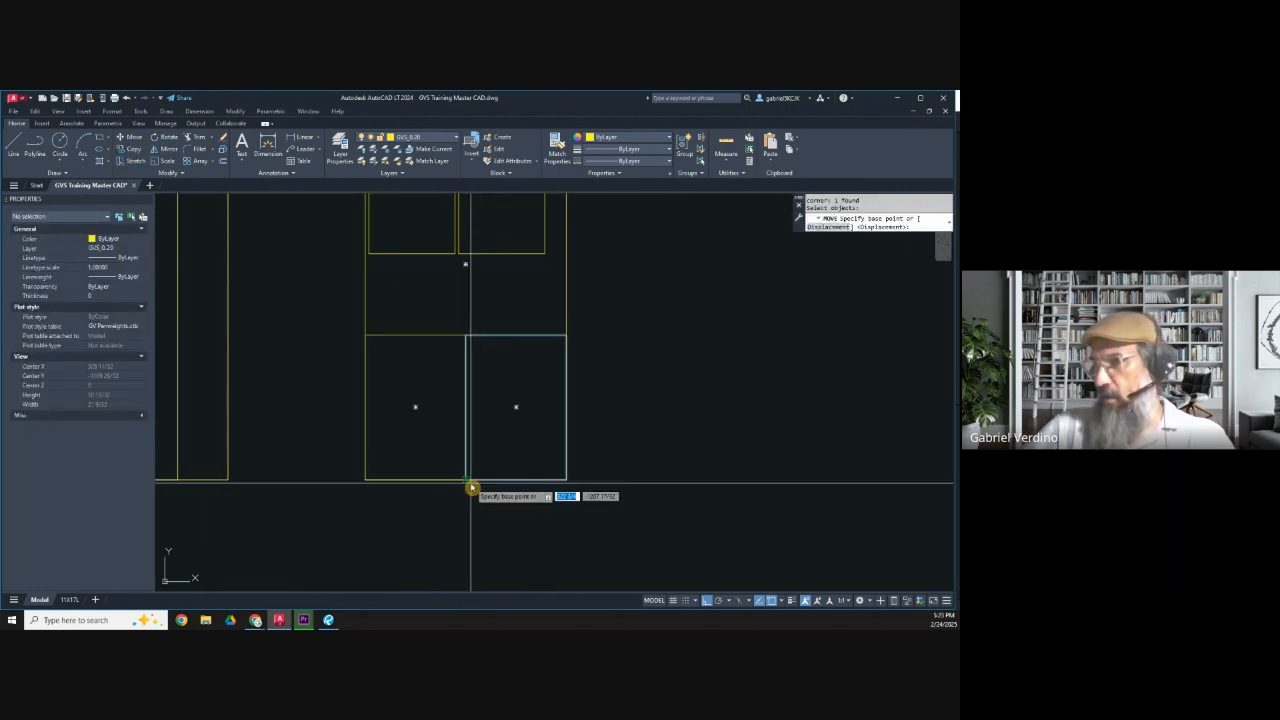
left_click(469, 484)
left_click(366, 336)
middle_click_drag(393, 352, 387, 399)
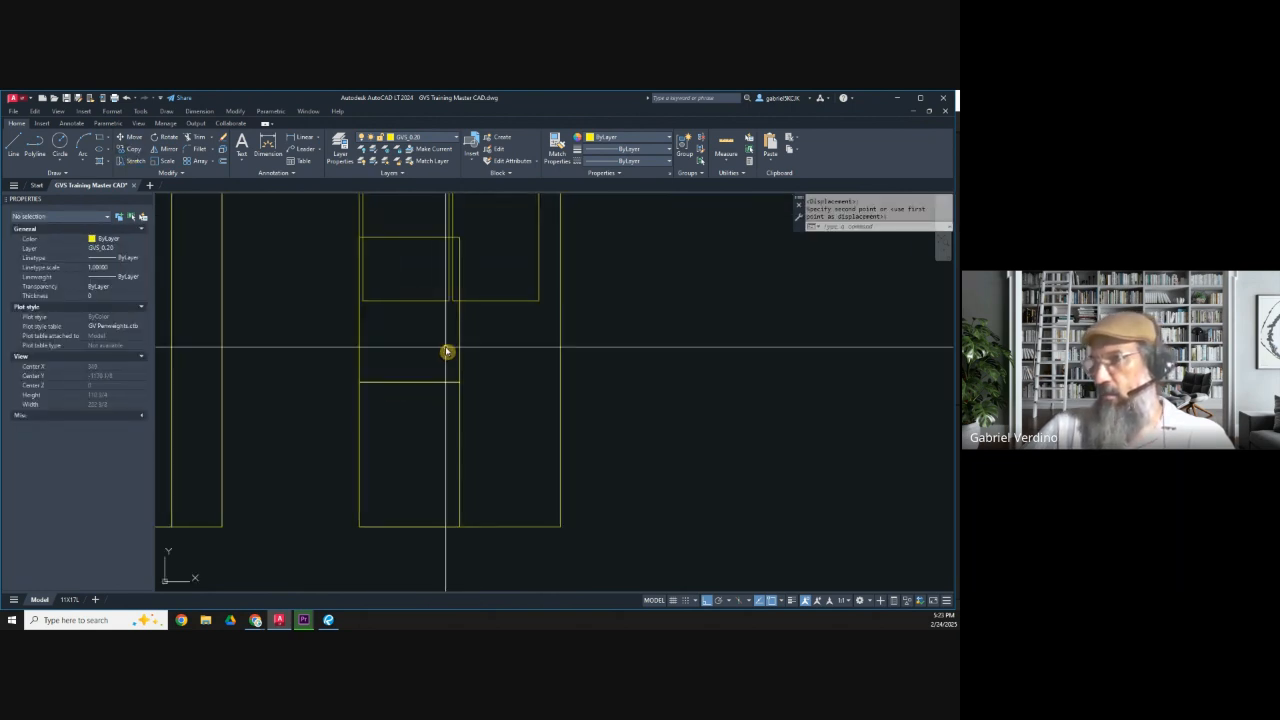
Move the upper stacked rectangle 1 inch up to leave a gap above the lower one.
key("Escape")
key("Return")
left_click(467, 351)
left_click(407, 329)
key("Return")
left_click(514, 366)
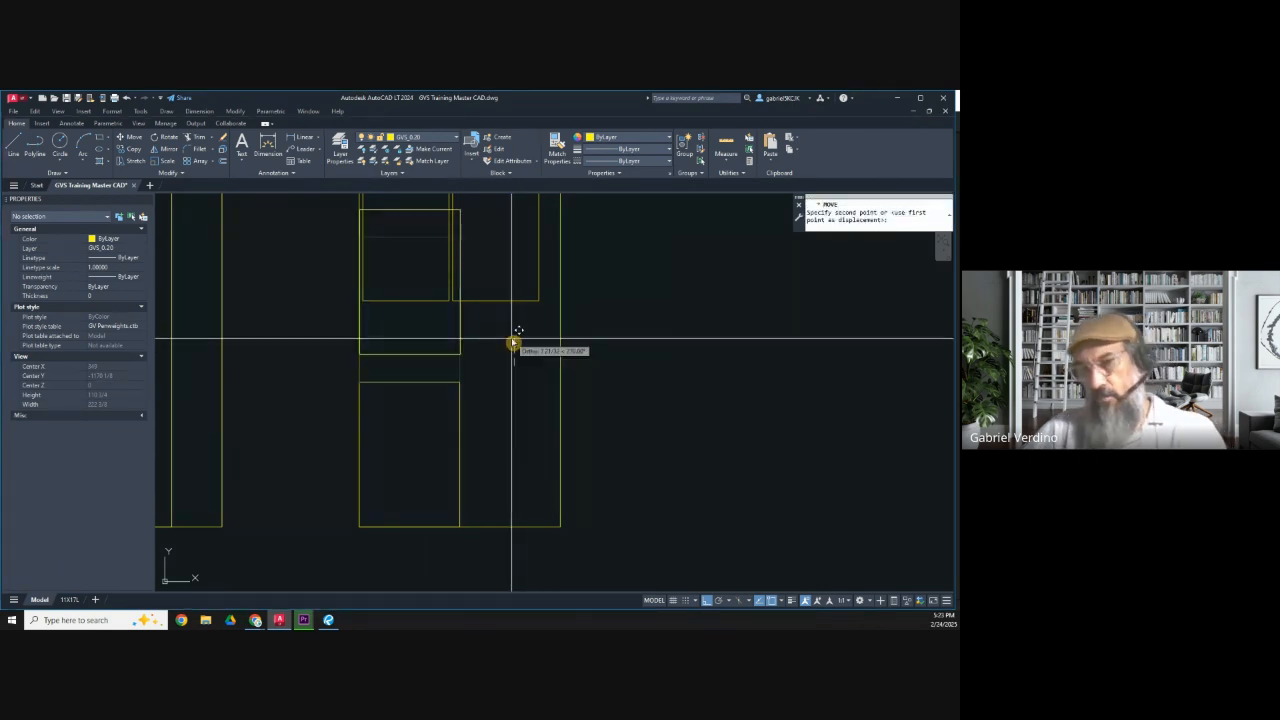
left_click(514, 342)
Move both stacked rectangles 1 inch to the right, away from the cabinet outline's left edge.
key("Return")
left_click(486, 403)
left_click(433, 373)
key("Return")
left_click(459, 380)
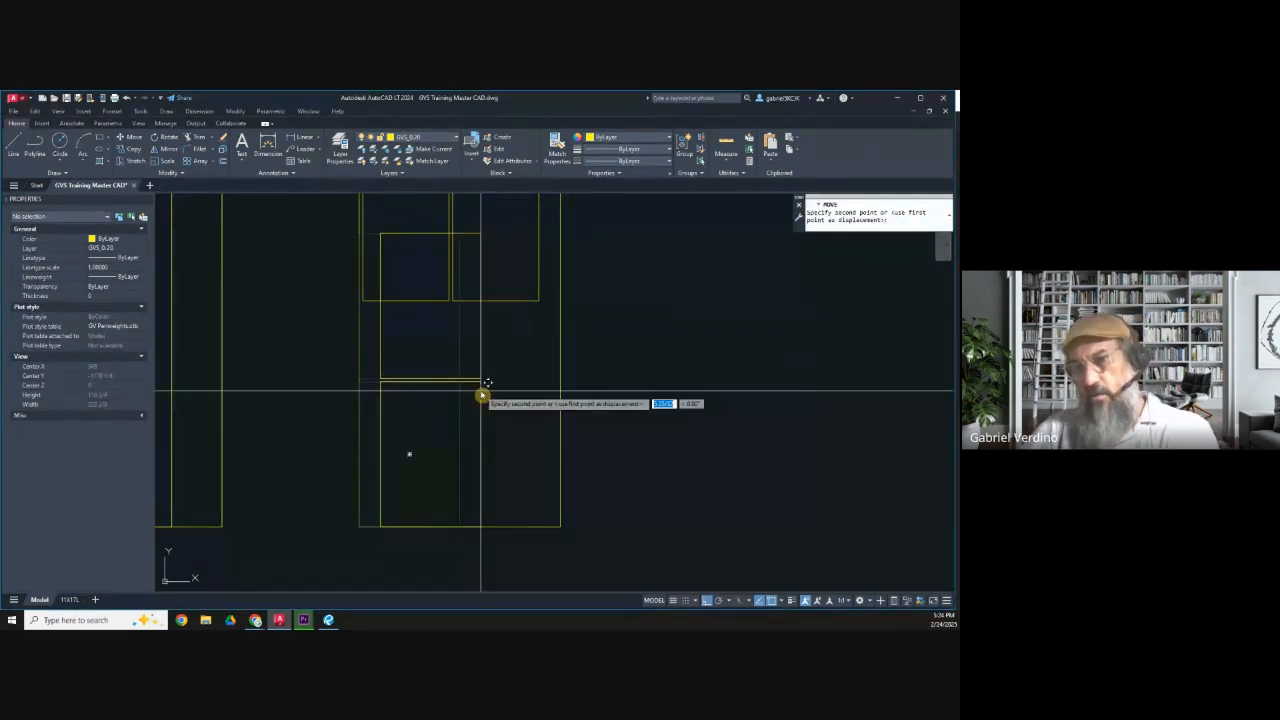
left_click(481, 393)
middle_click_drag(486, 351, 474, 417)
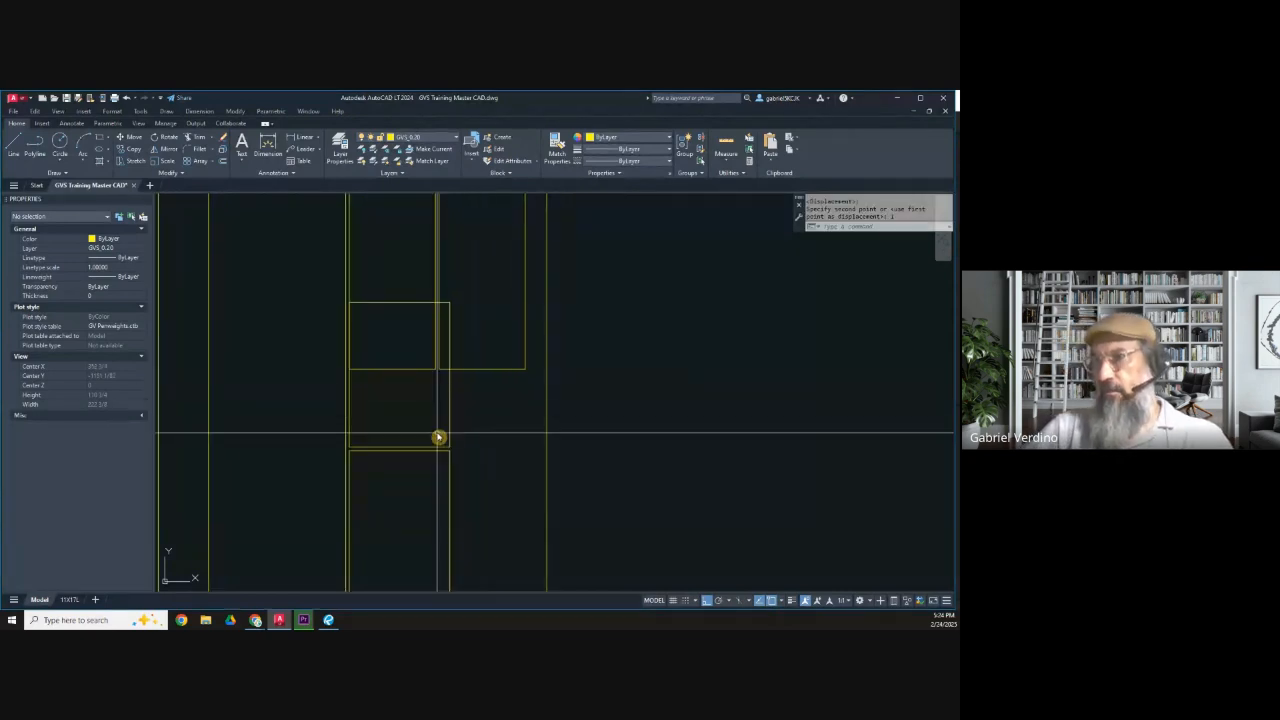
Erase the two stacked rectangles from the lower part of the cabinet outline.
scroll(438, 437, "down", 4)
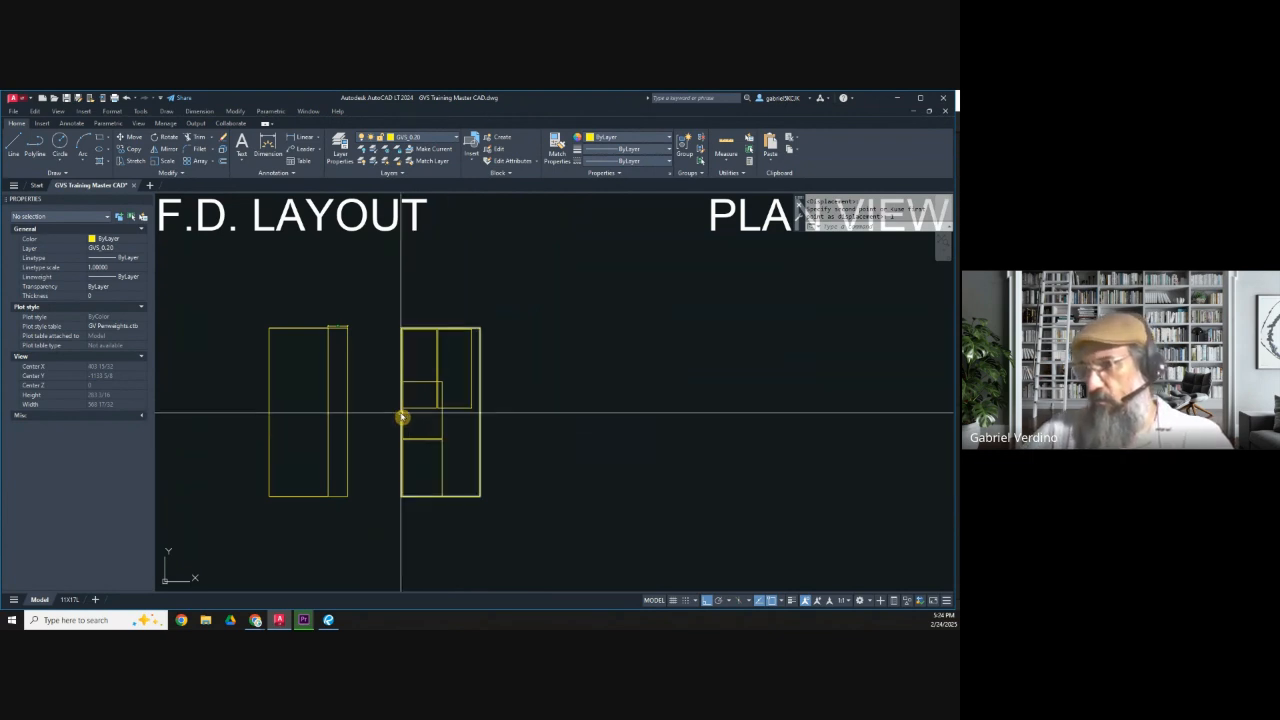
scroll(402, 405, "up", 5)
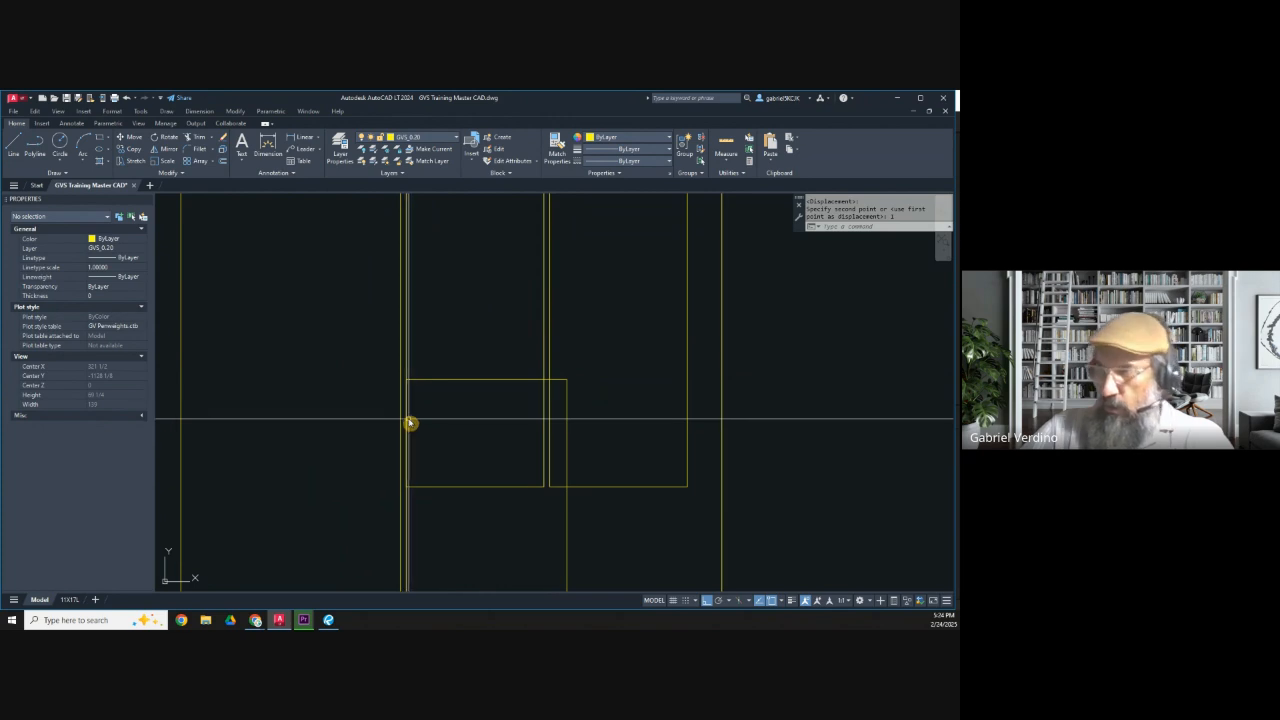
scroll(410, 423, "down", 4)
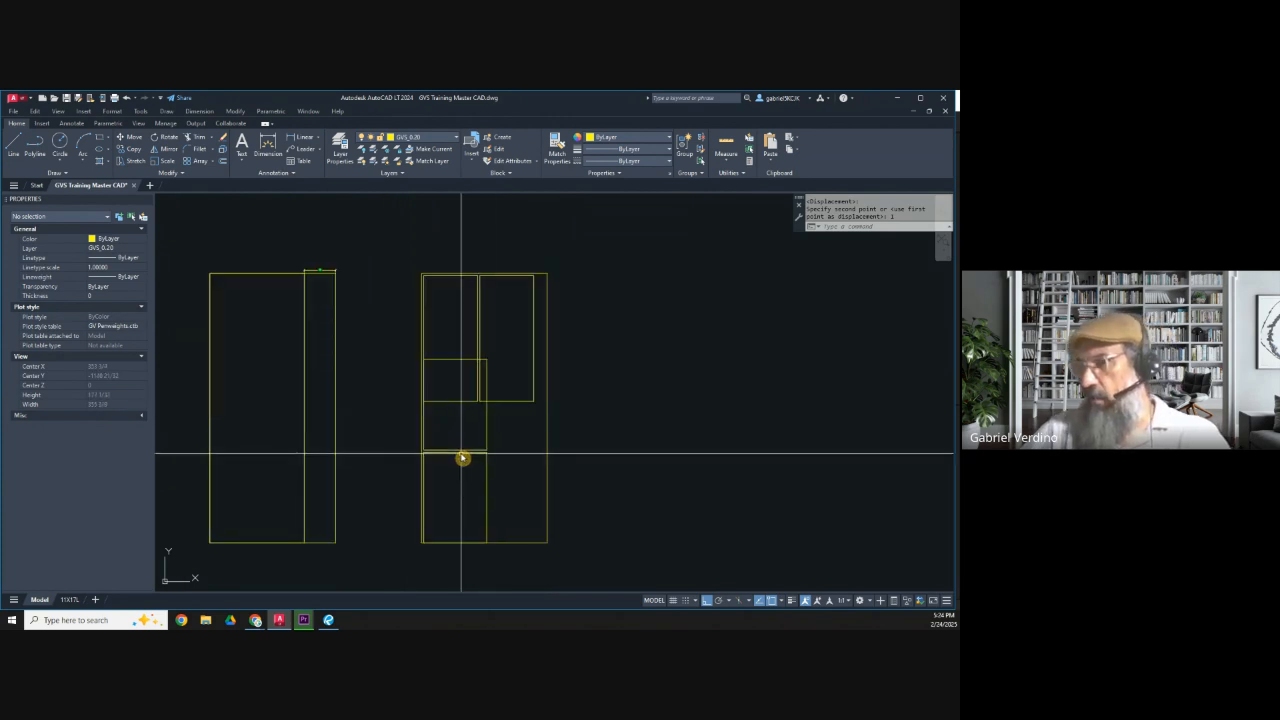
middle_click_drag(496, 457, 489, 430)
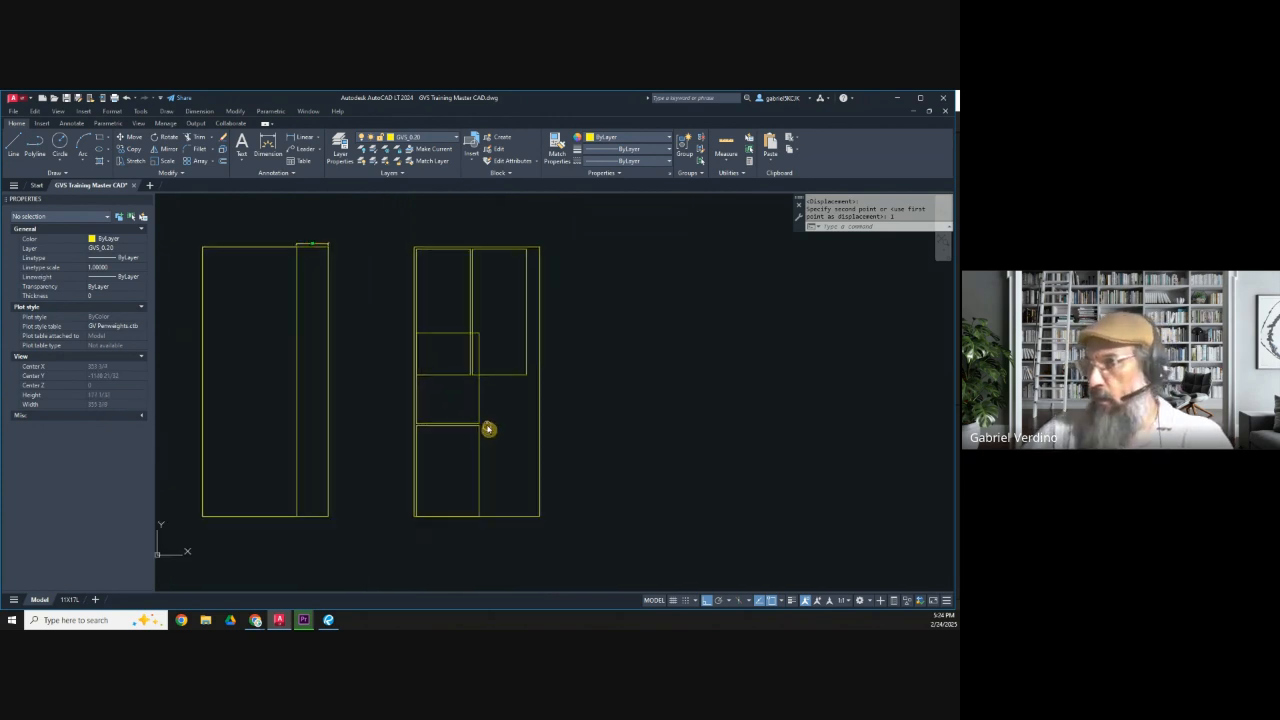
key("Escape")
left_click(500, 445)
left_click(463, 424)
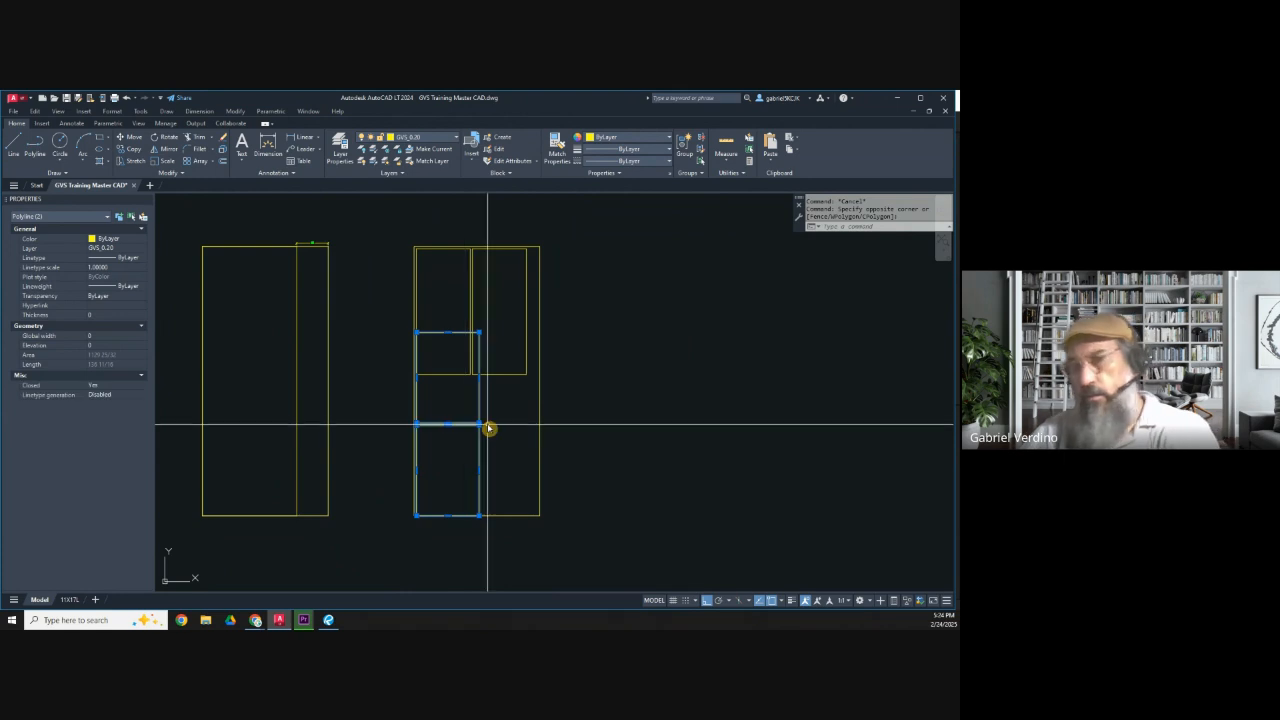
key("Delete")
middle_click_drag(488, 428, 564, 442)
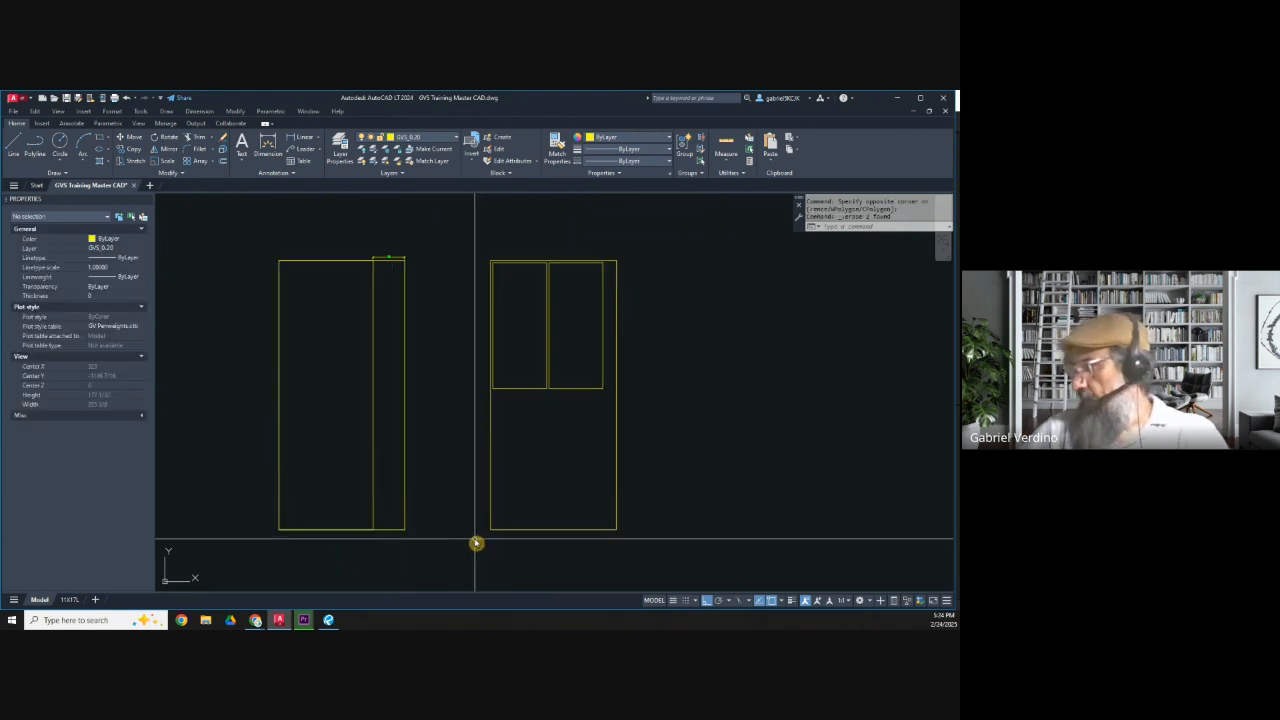
Switch to Bluebeam Revu, examine the townhouse kitchen east elevation and the full elevation sheet, and return to AutoCAD LT.
left_click(330, 621)
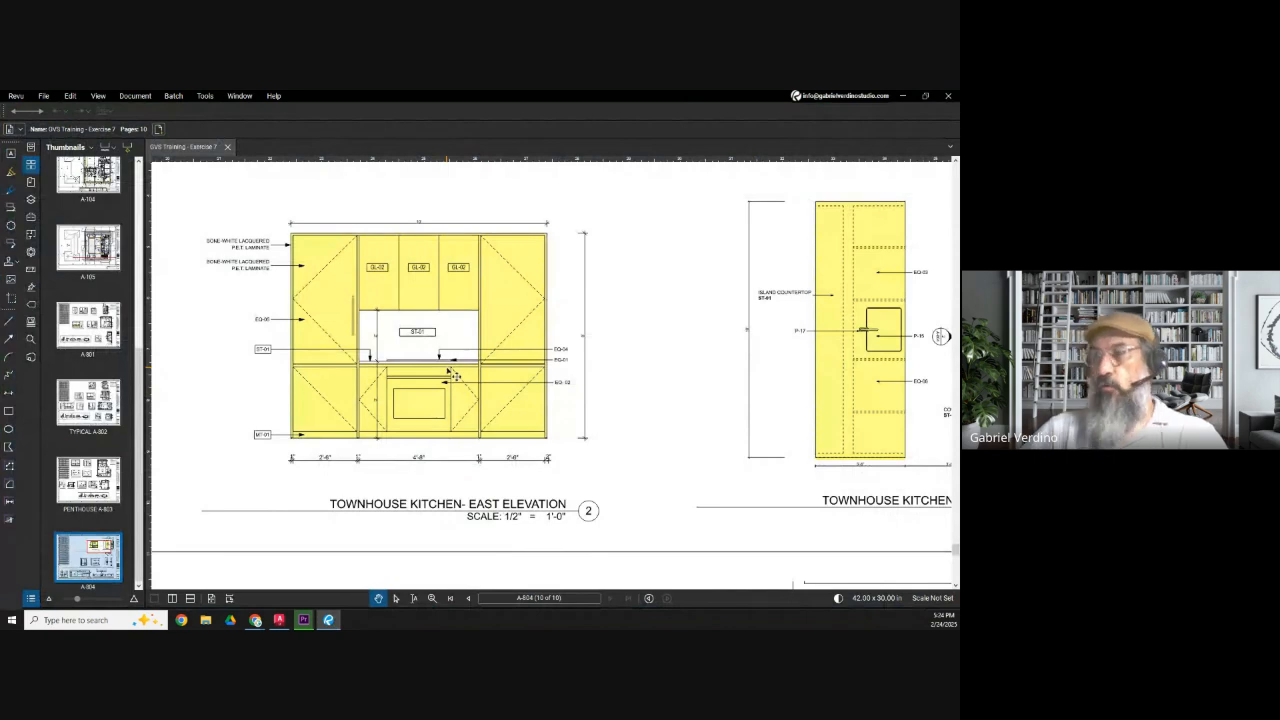
scroll(452, 374, "down", 3)
scroll(512, 394, "down", 5)
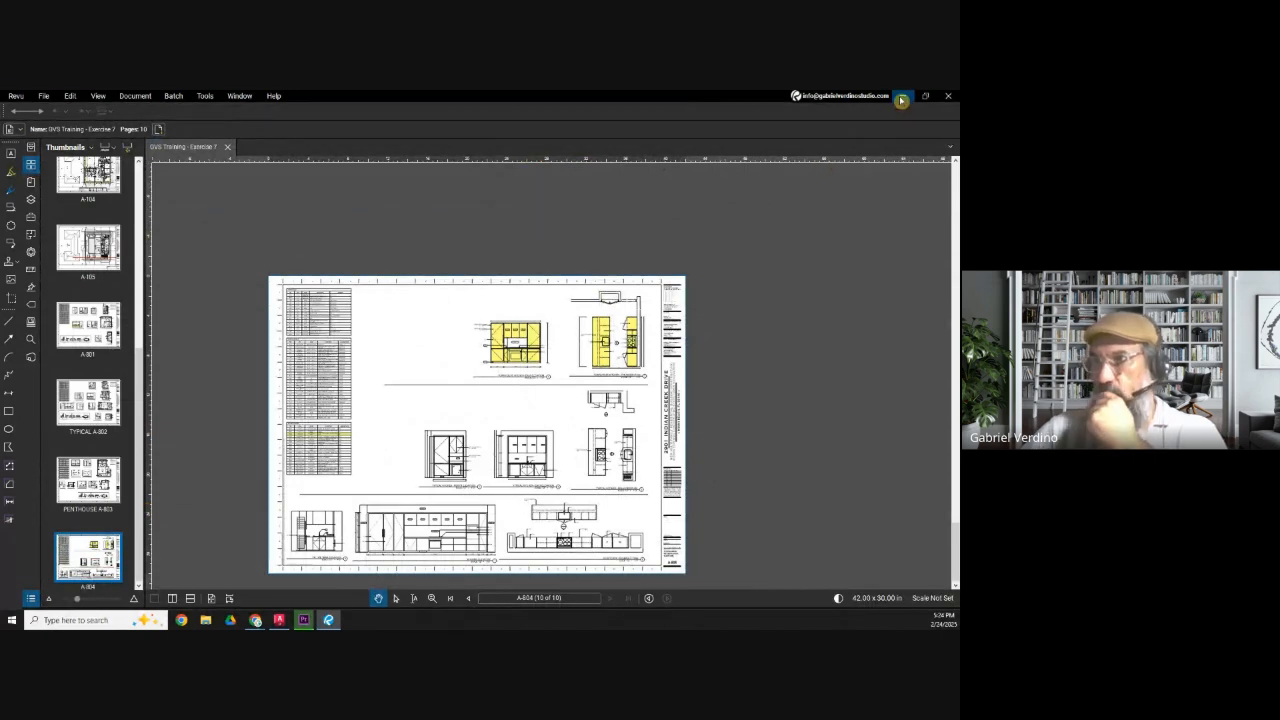
left_click(901, 97)
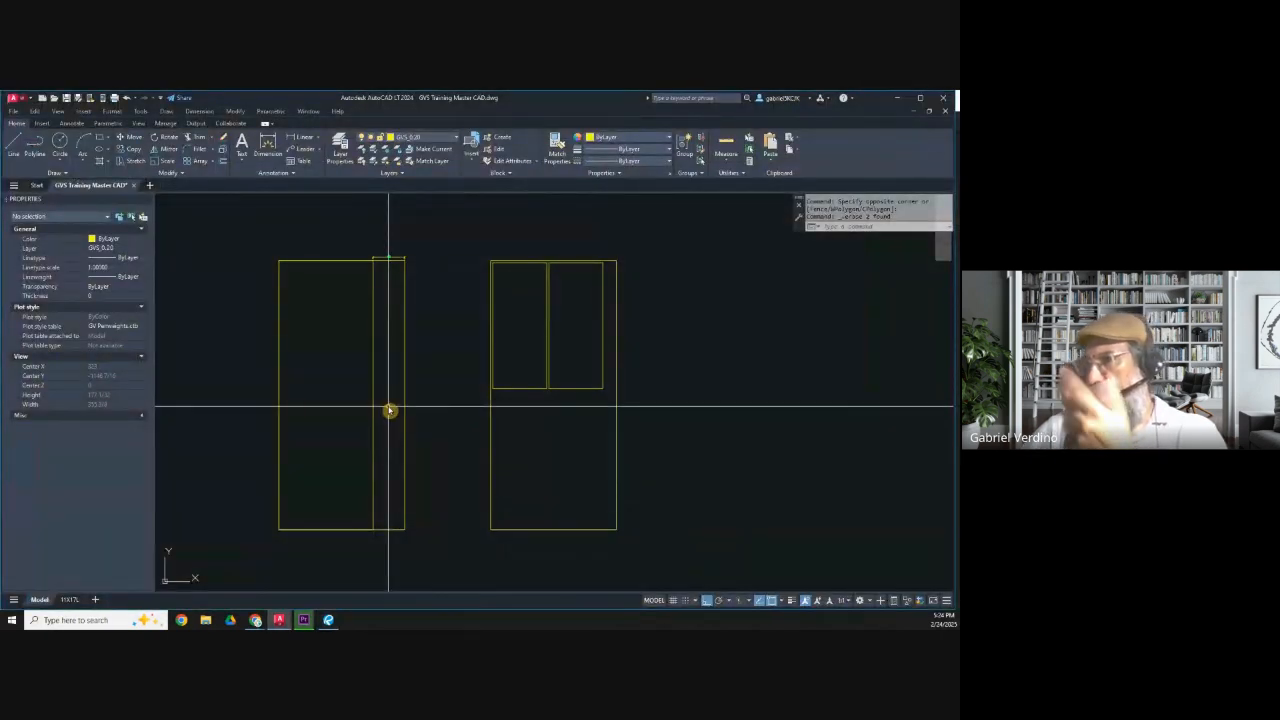
scroll(390, 410, "down", 2)
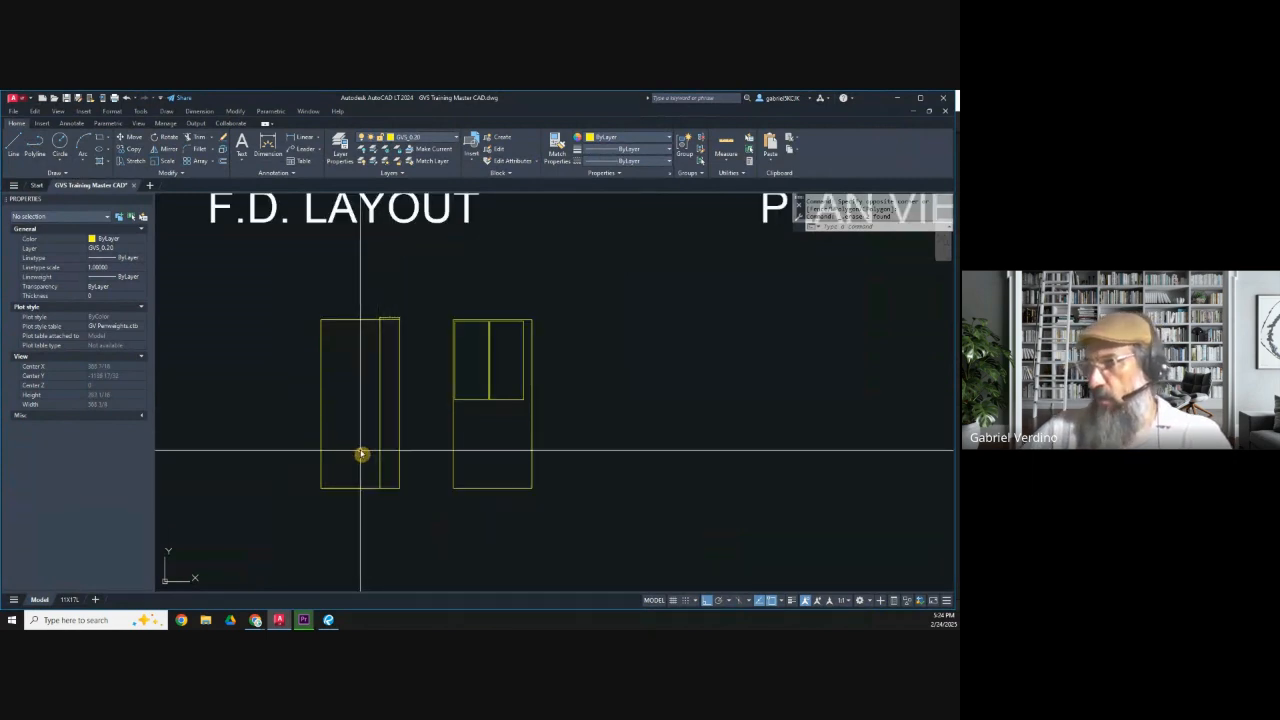
left_click(366, 390)
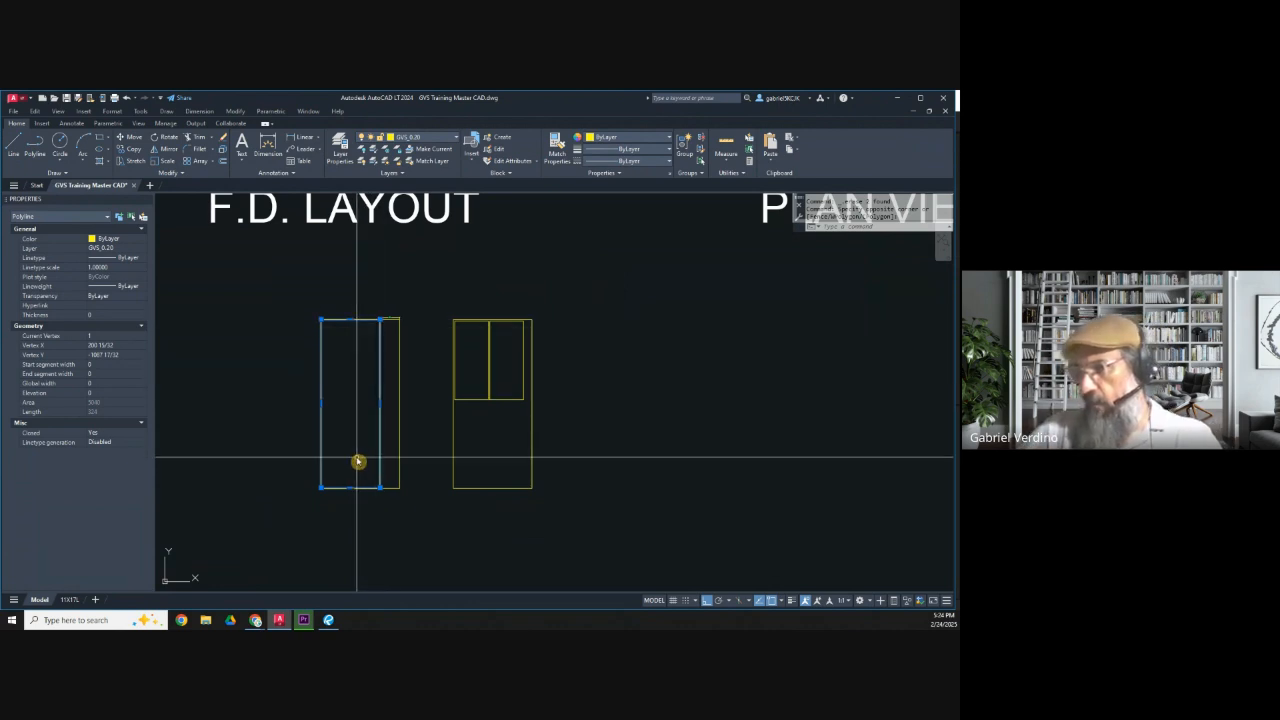
scroll(363, 490, "up", 3)
middle_click_drag(366, 508, 478, 475)
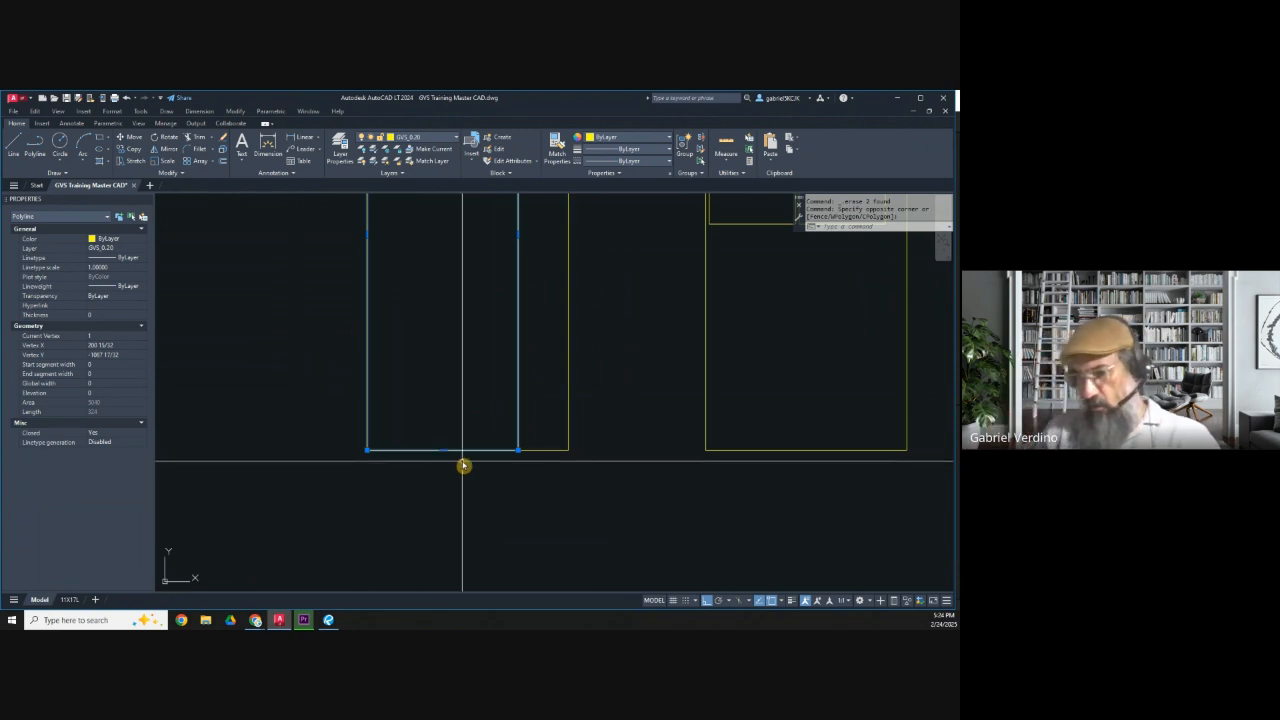
scroll(464, 465, "down", 3)
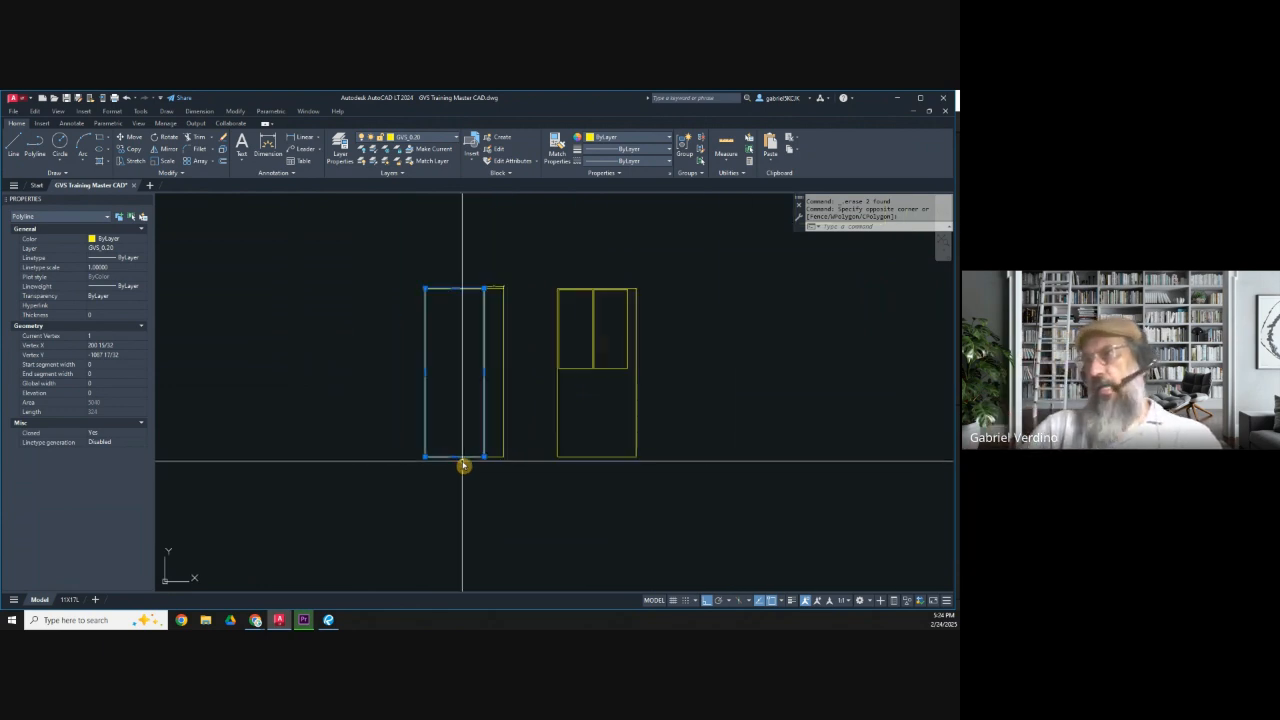
key("Escape")
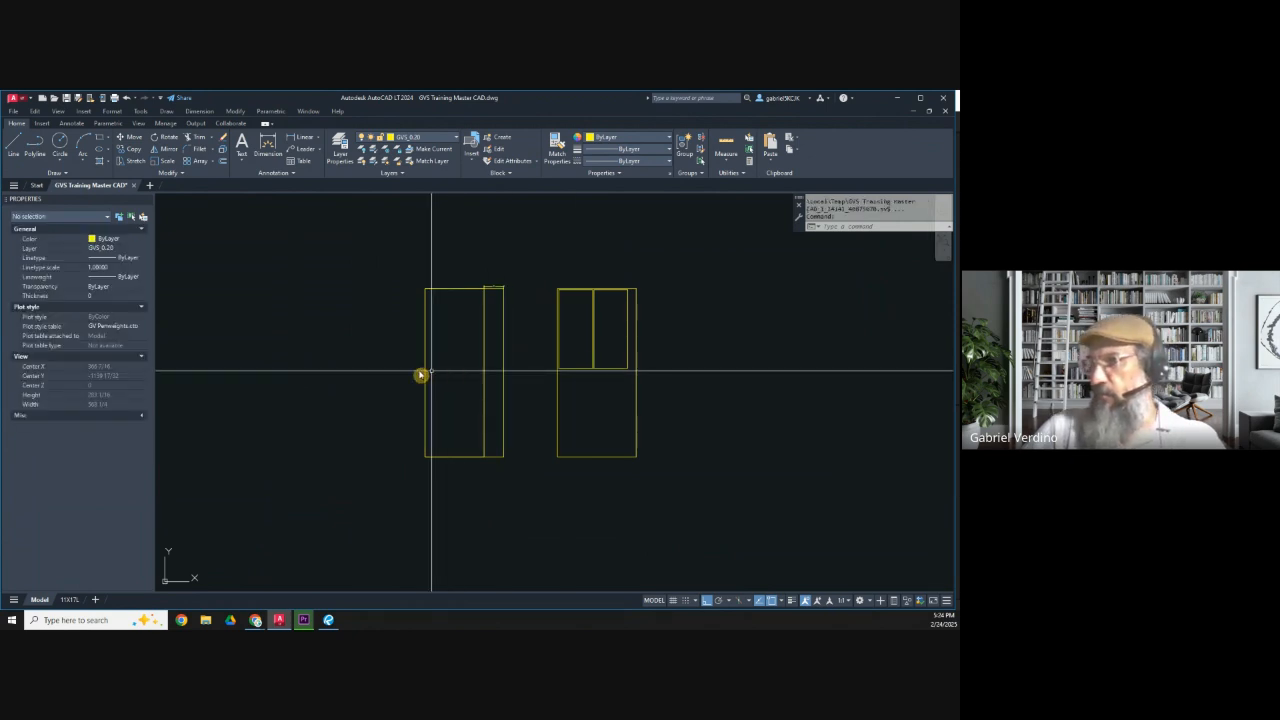
With Ortho off, draw a wavy control-vertex spline down through the left cabinet outline, overshooting its top and bottom edges.
middle_click_drag(420, 374, 384, 374)
left_click(73, 173)
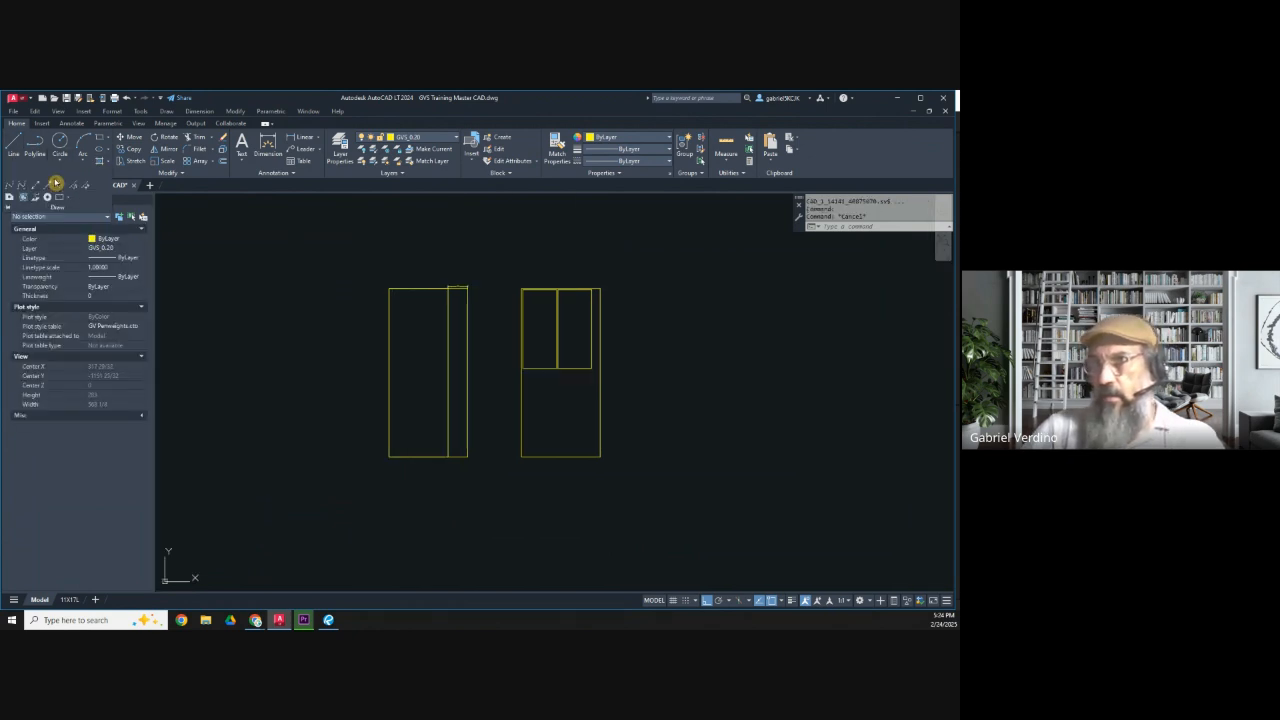
left_click(26, 187)
scroll(416, 312, "up", 4)
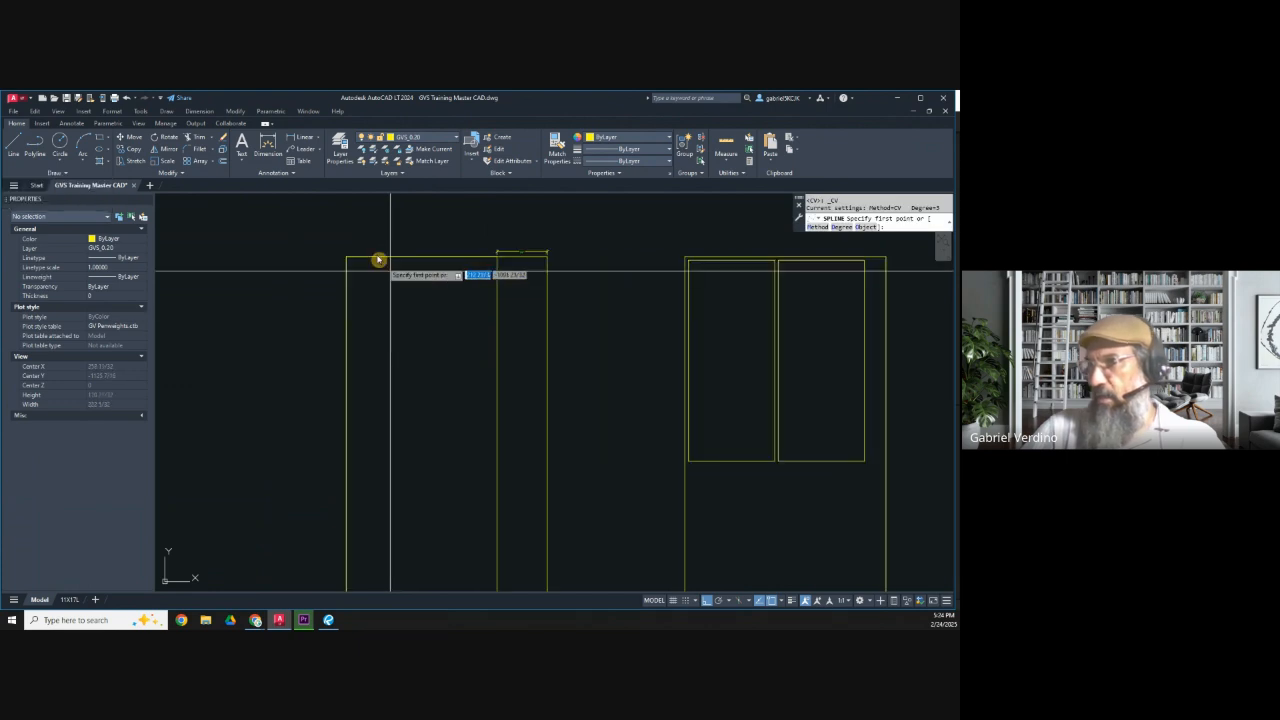
left_click(372, 256)
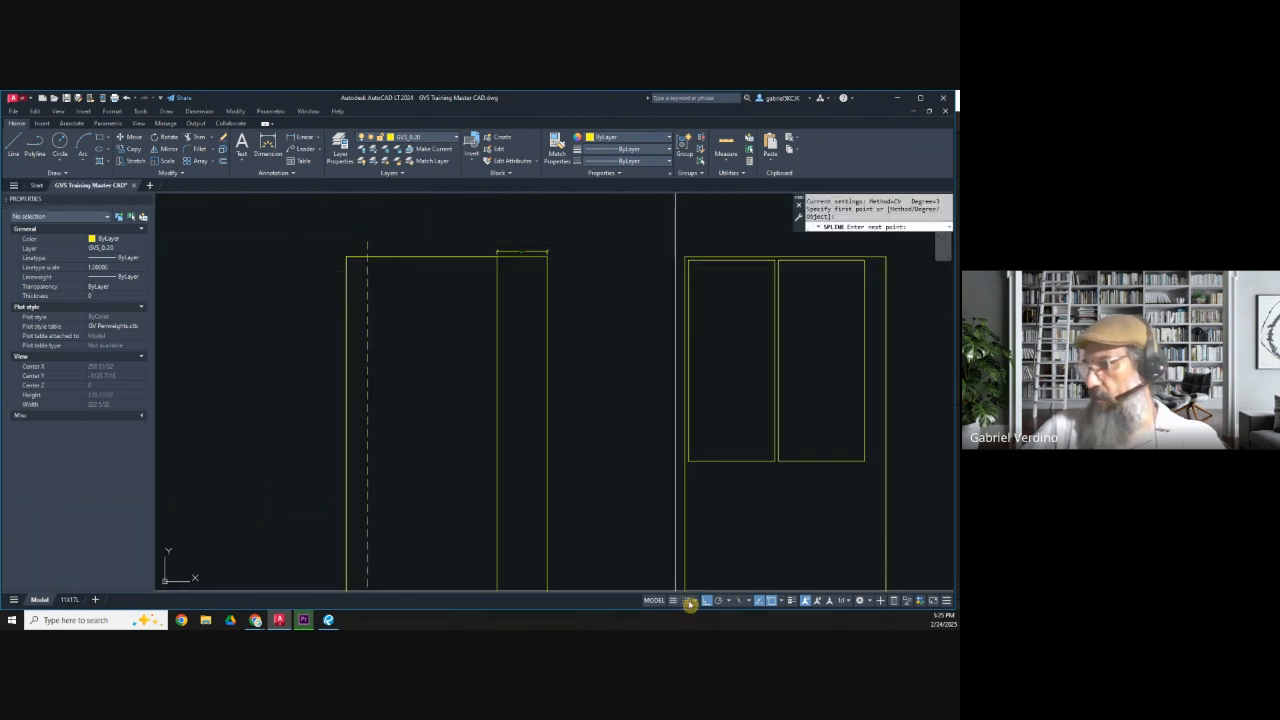
left_click(706, 600)
left_click(451, 410)
scroll(445, 420, "down", 4)
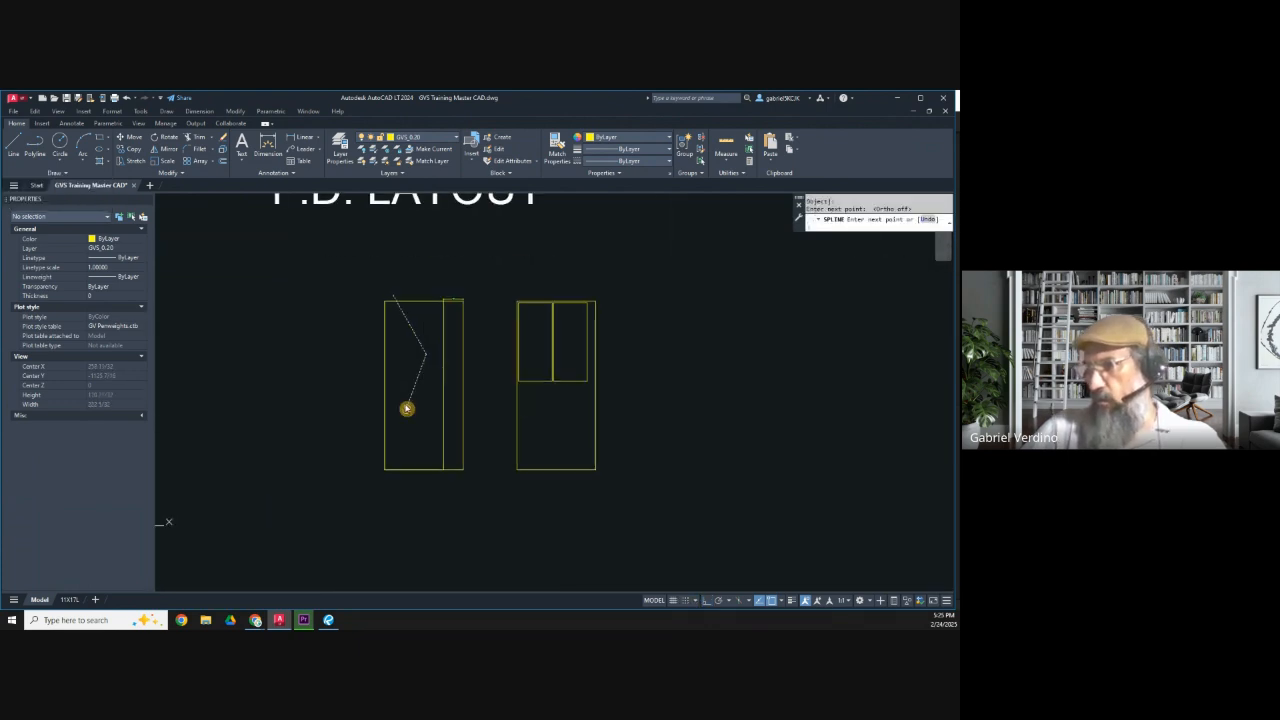
left_click(400, 410)
left_click(414, 440)
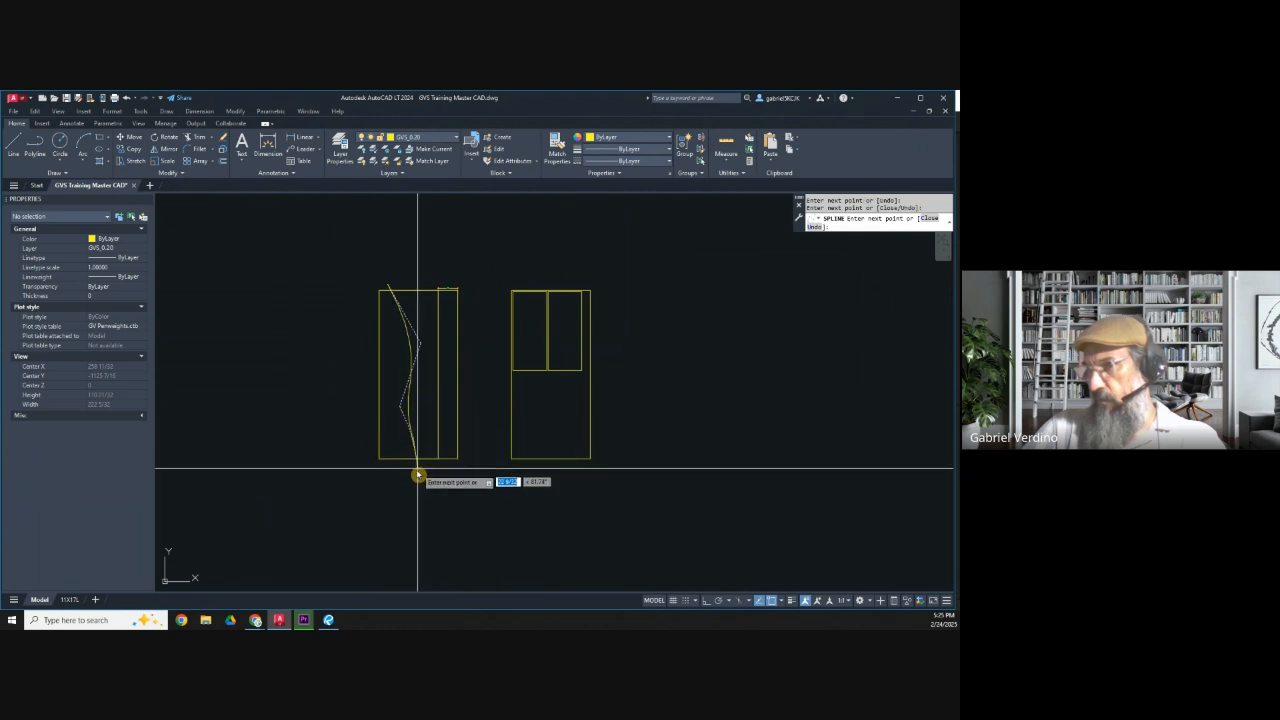
left_click(405, 483)
key("Return")
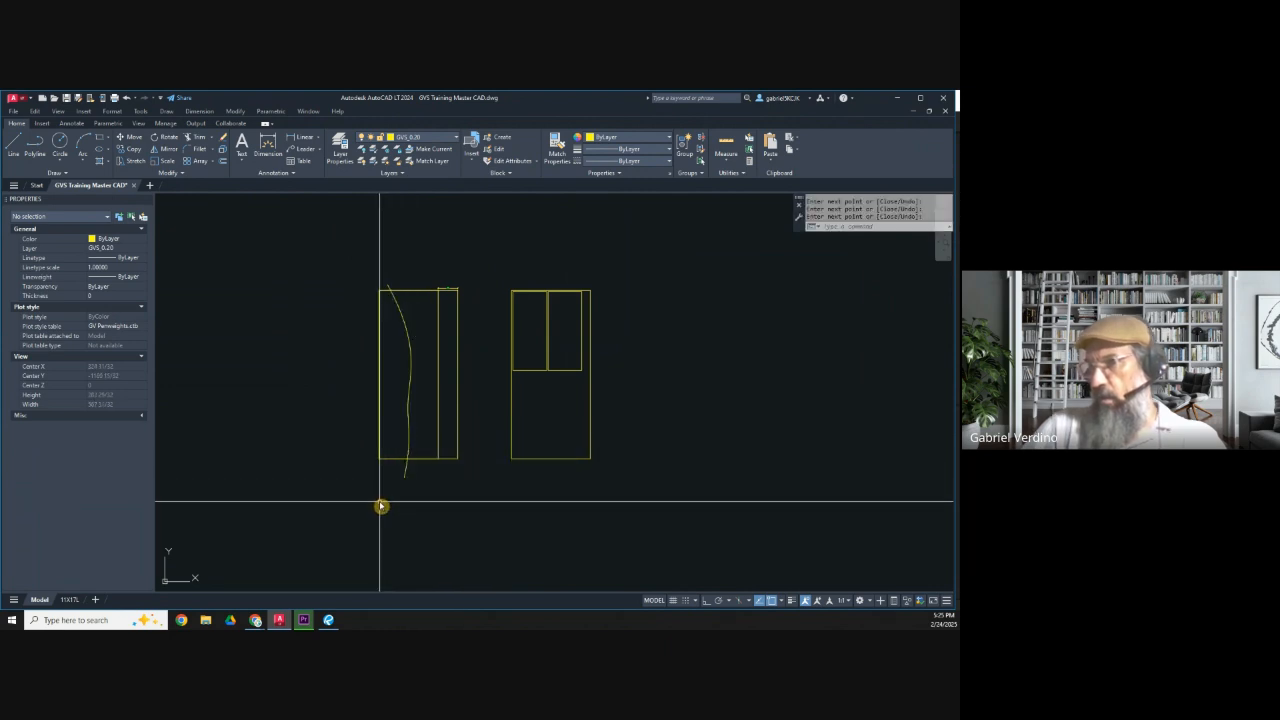
Trim the spline's overhanging ends to the left cabinet outline's top and bottom edges.
left_click(202, 139)
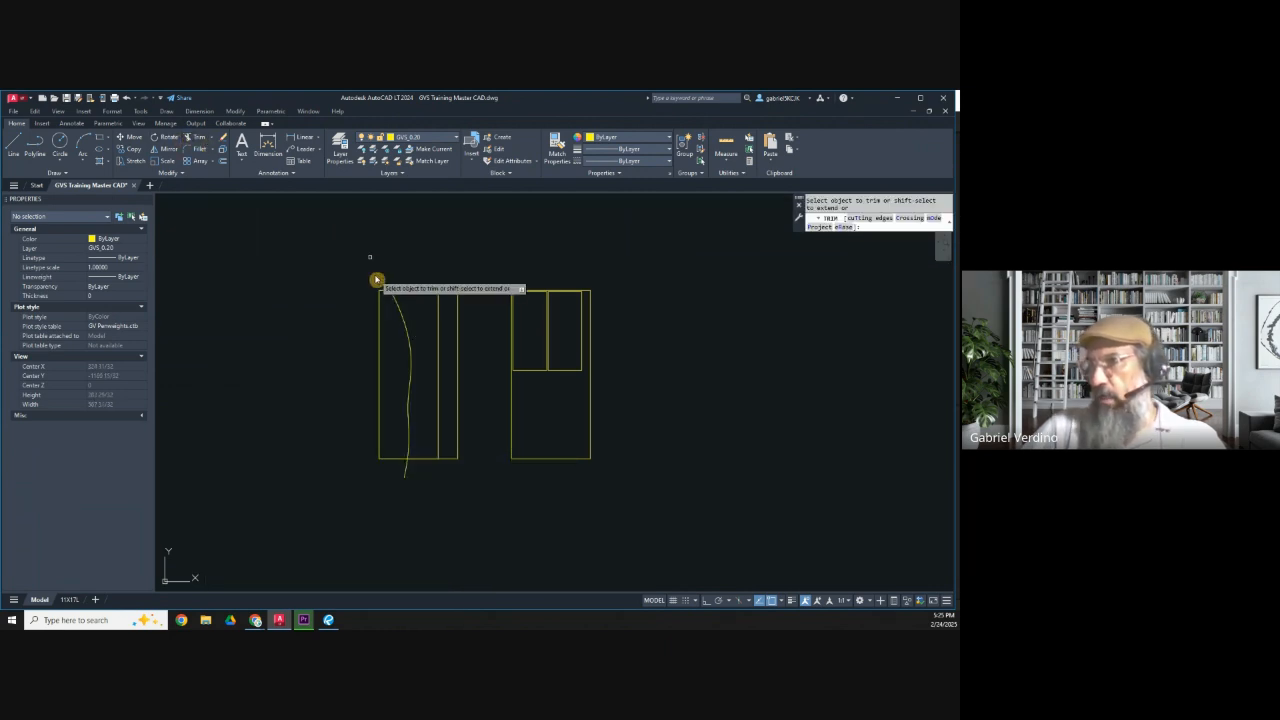
left_click(390, 290)
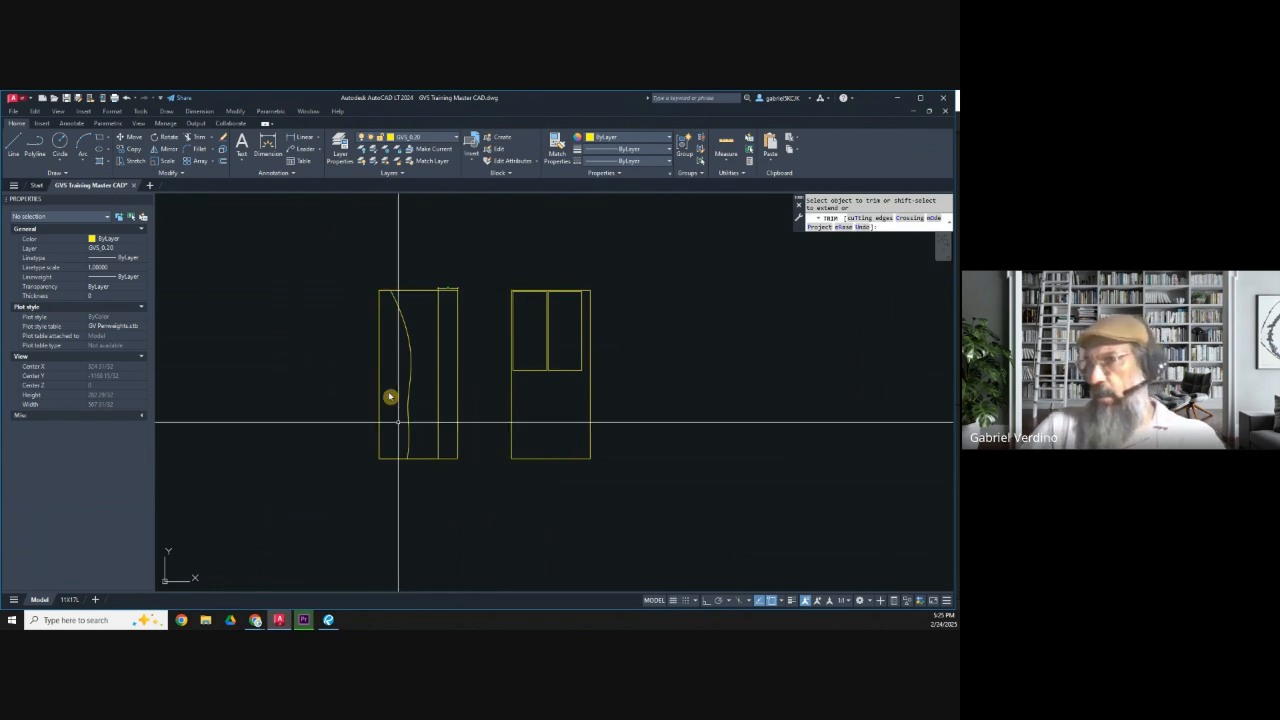
key("Escape")
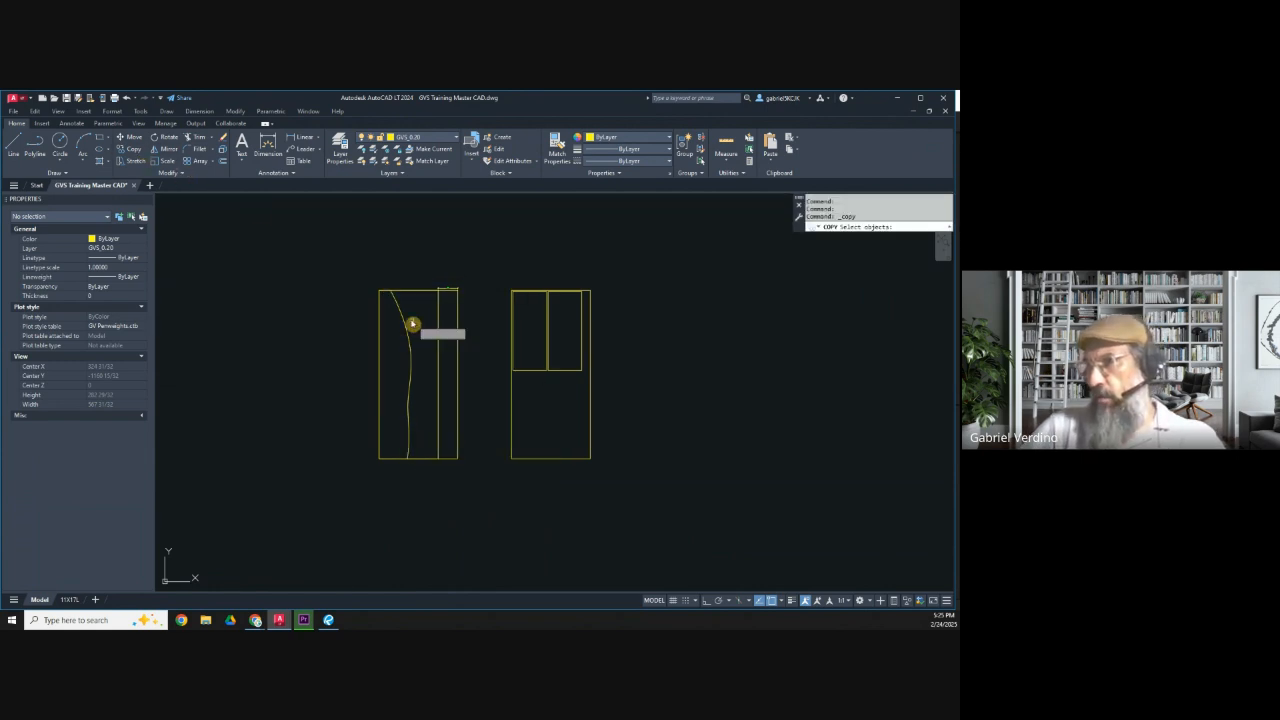
Copy the spline once to each side and trim the copies where they extend past the cabinet outline.
key("Return")
left_click(423, 257)
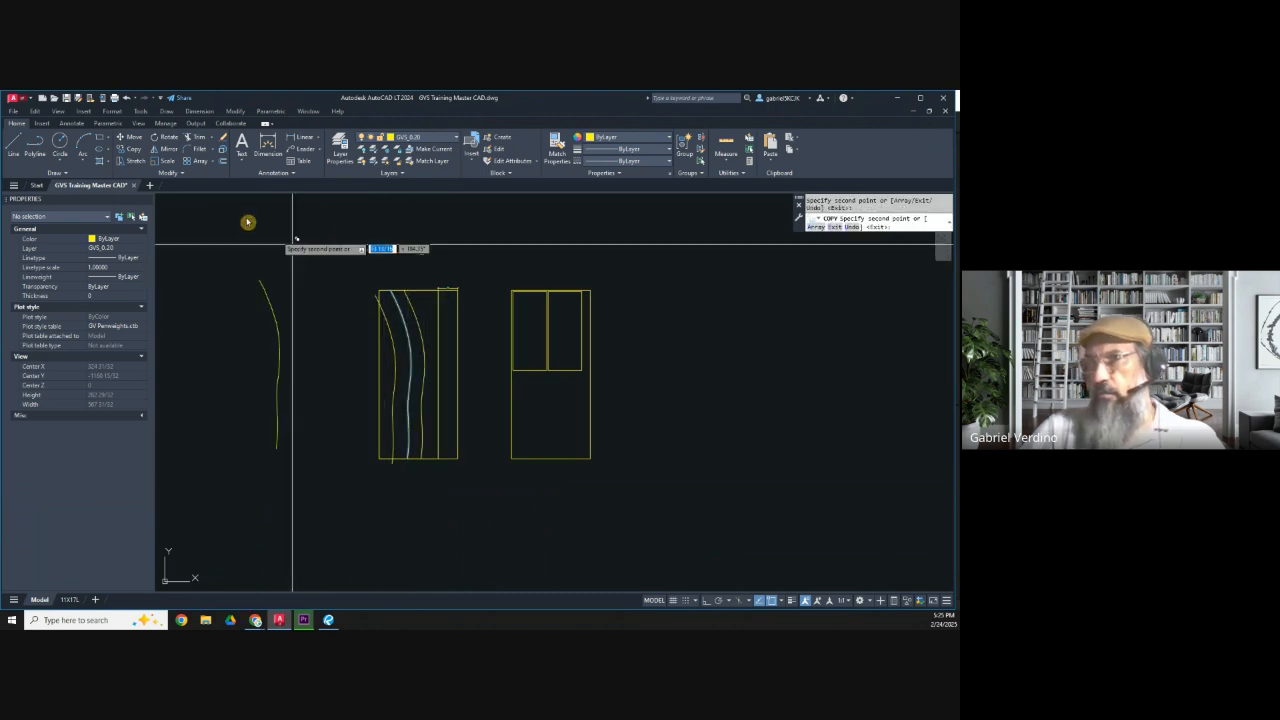
left_click(193, 137)
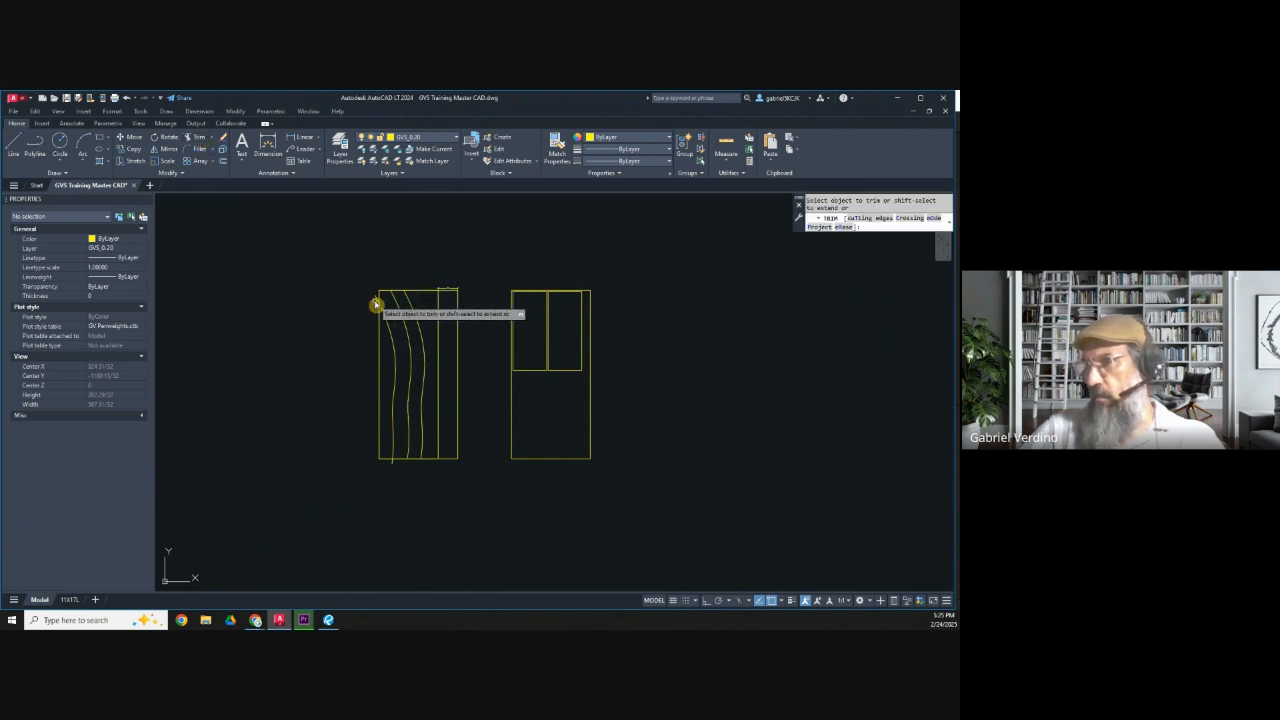
scroll(395, 466, "up", 4)
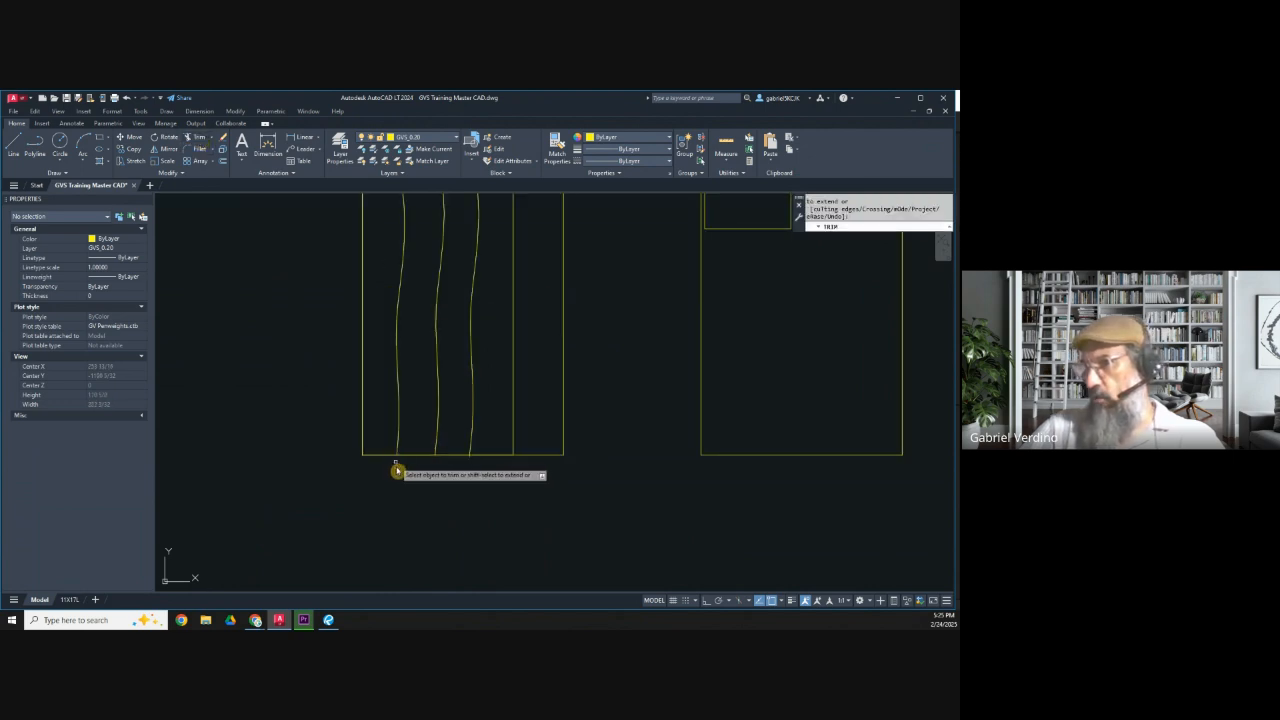
scroll(396, 470, "down", 4)
key("Escape")
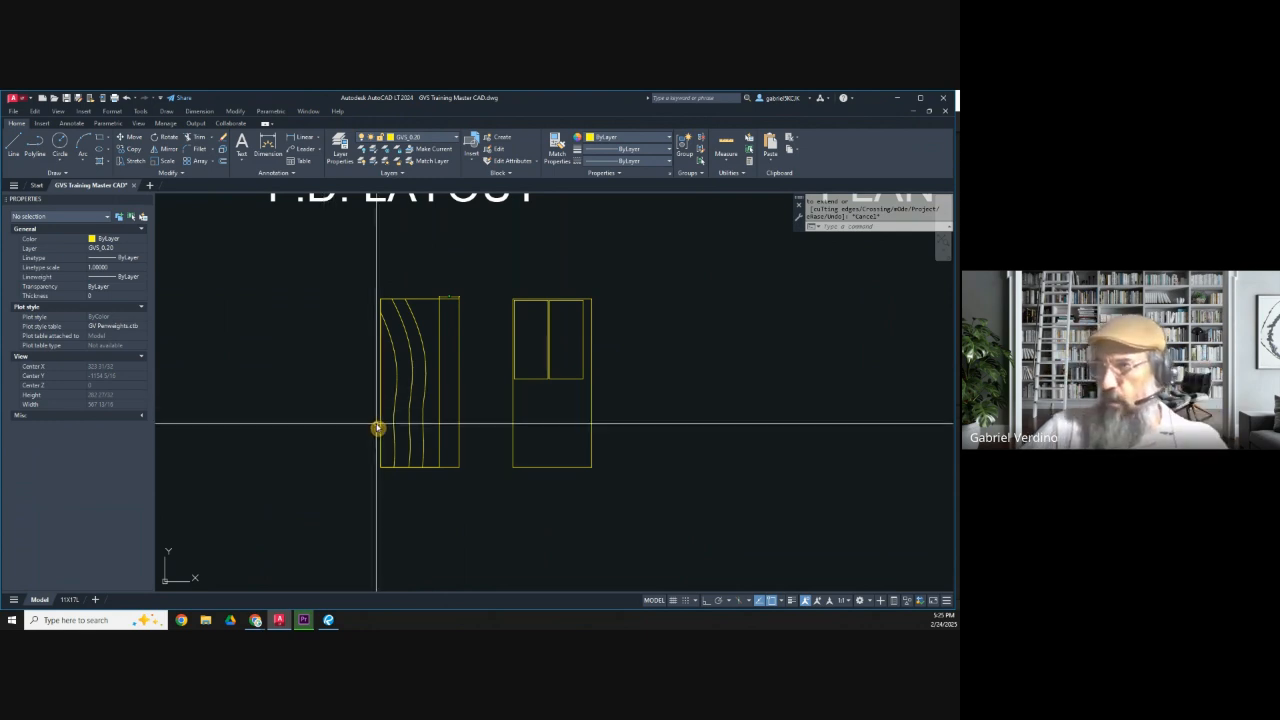
middle_click_drag(376, 427, 341, 421)
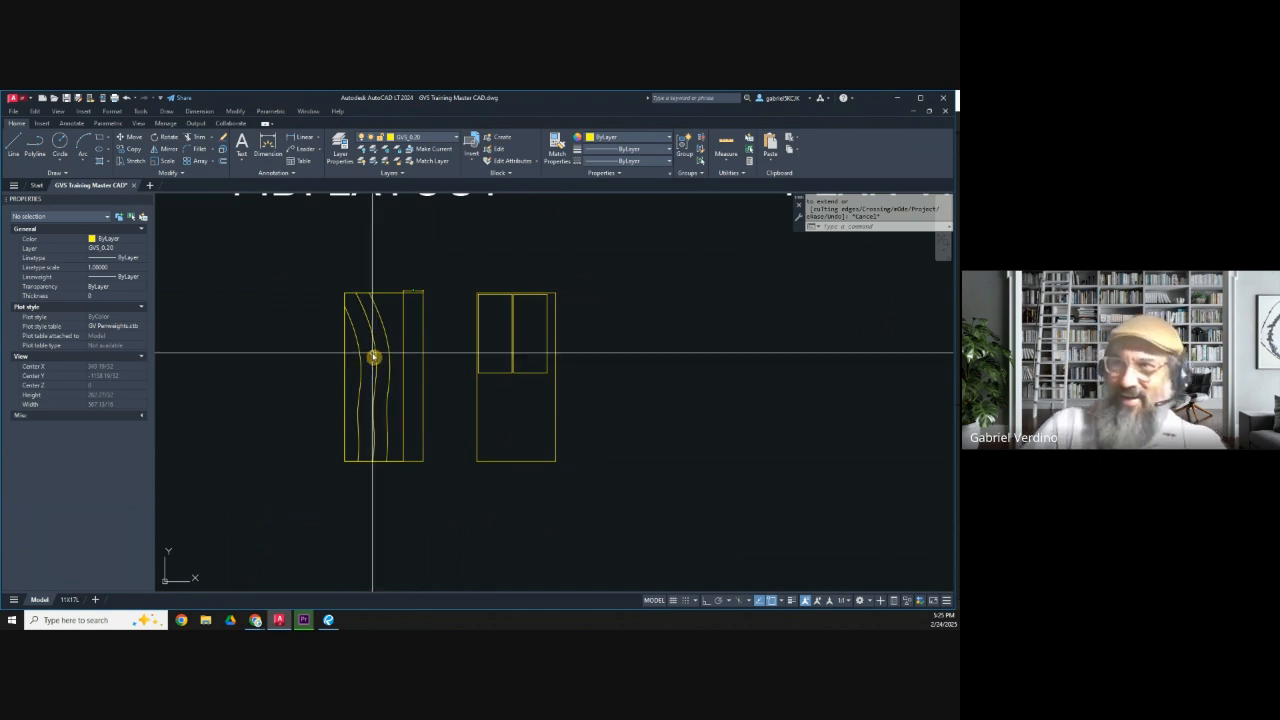
scroll(373, 357, "up", 2)
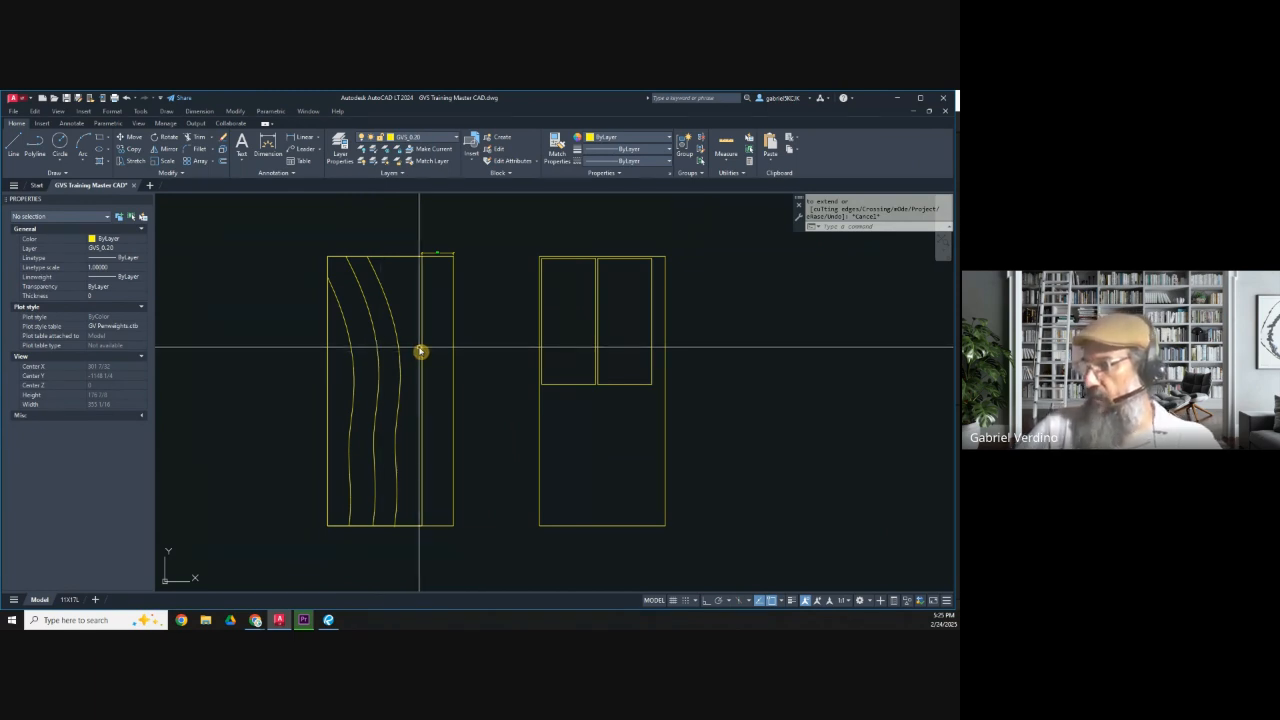
scroll(420, 362, "down", 2)
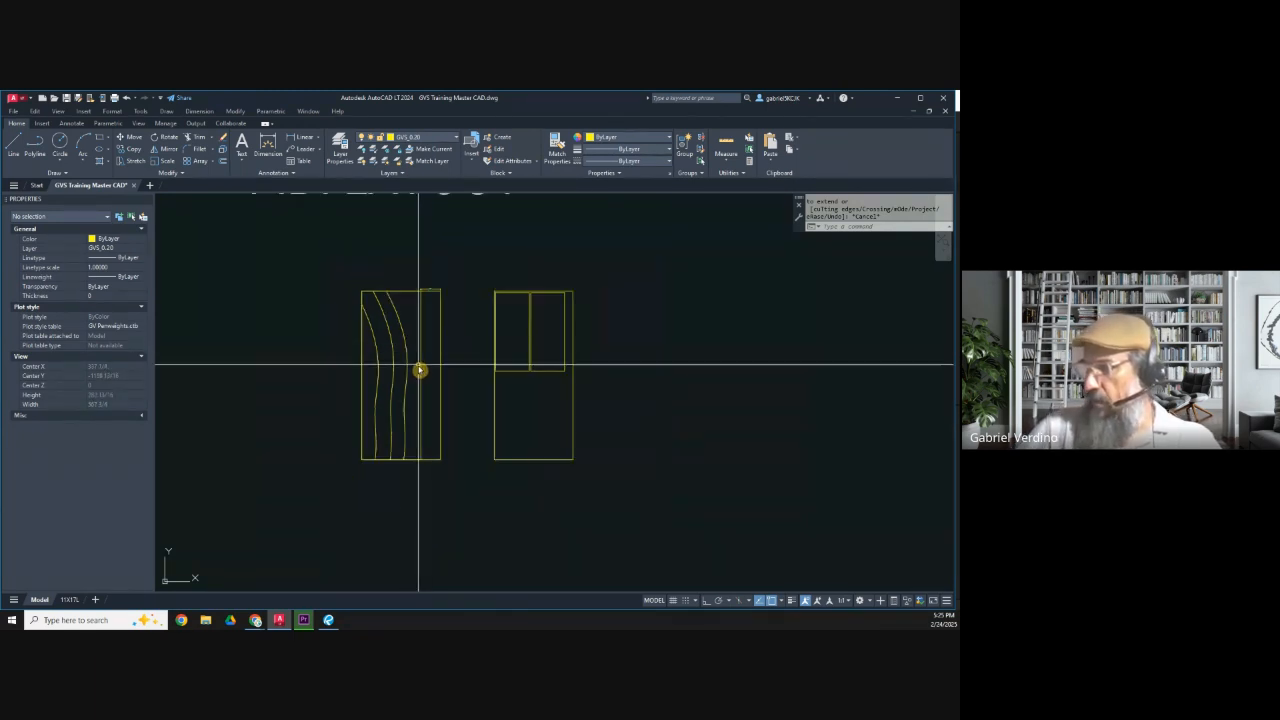
scroll(411, 373, "up", 2)
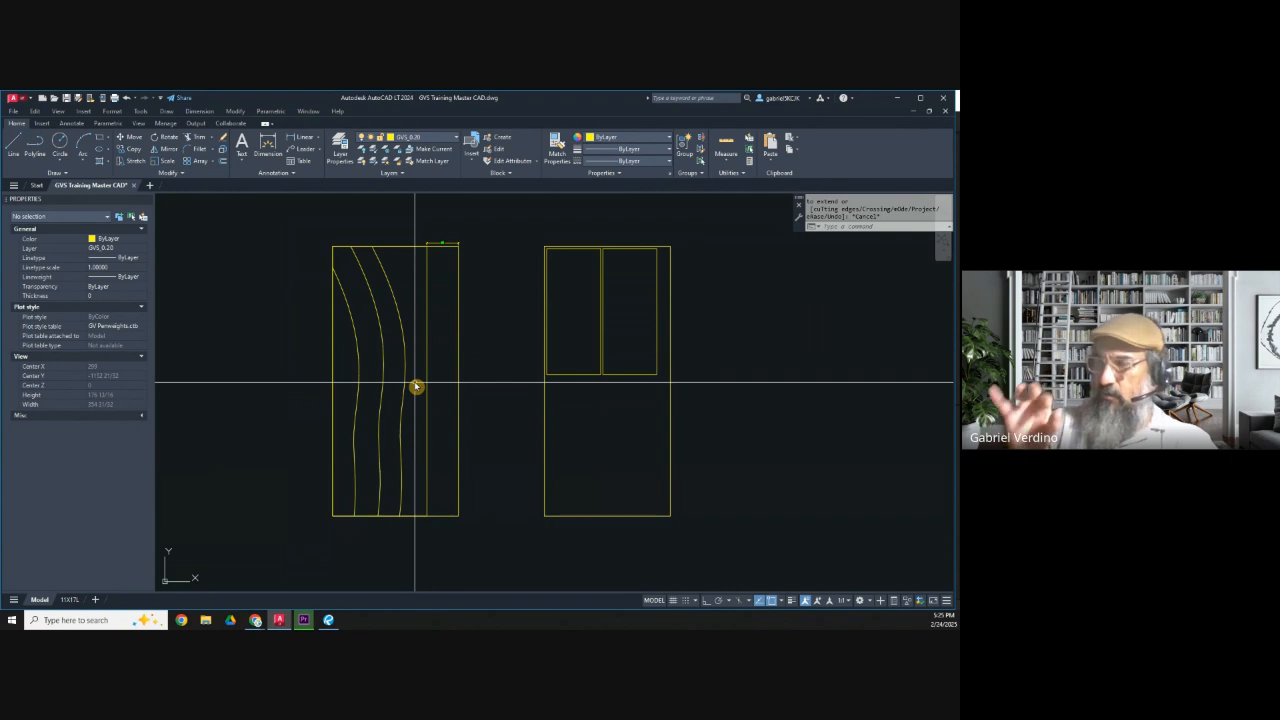
left_click(127, 148)
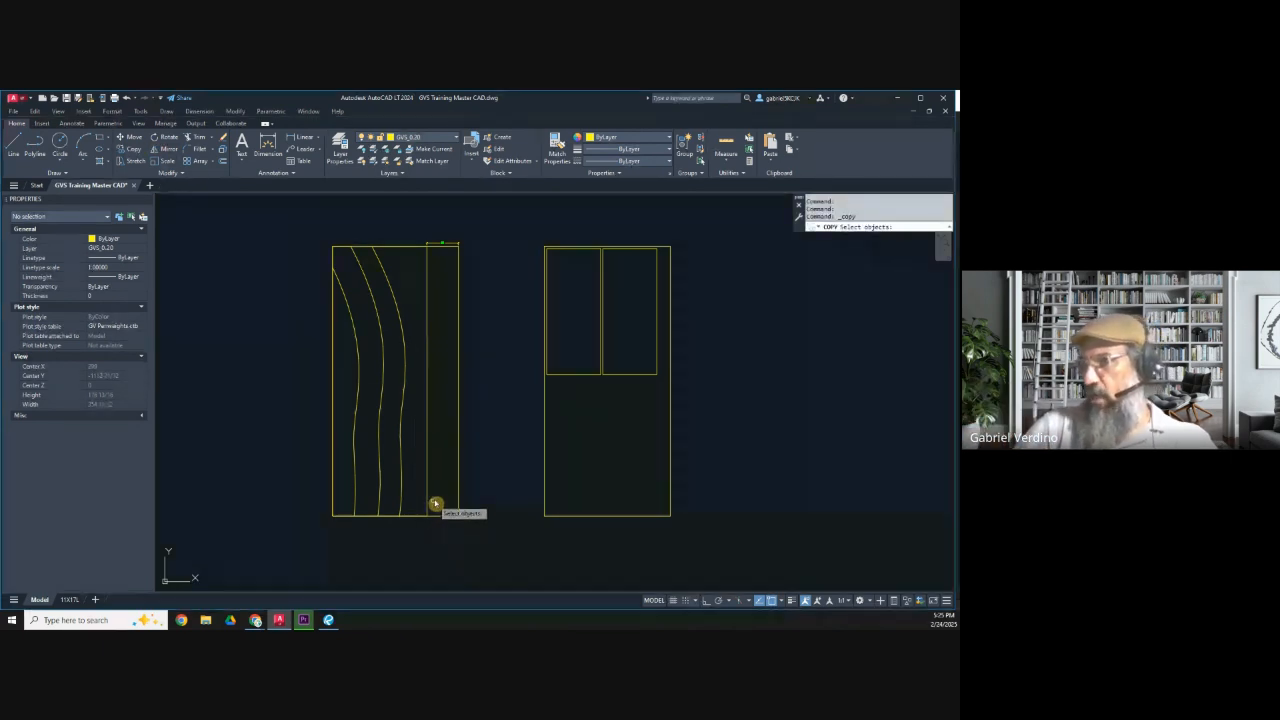
left_click(437, 534)
left_click(309, 477)
right_click(362, 399)
left_click(362, 398)
scroll(322, 395, "down", 8)
scroll(334, 409, "up", 6)
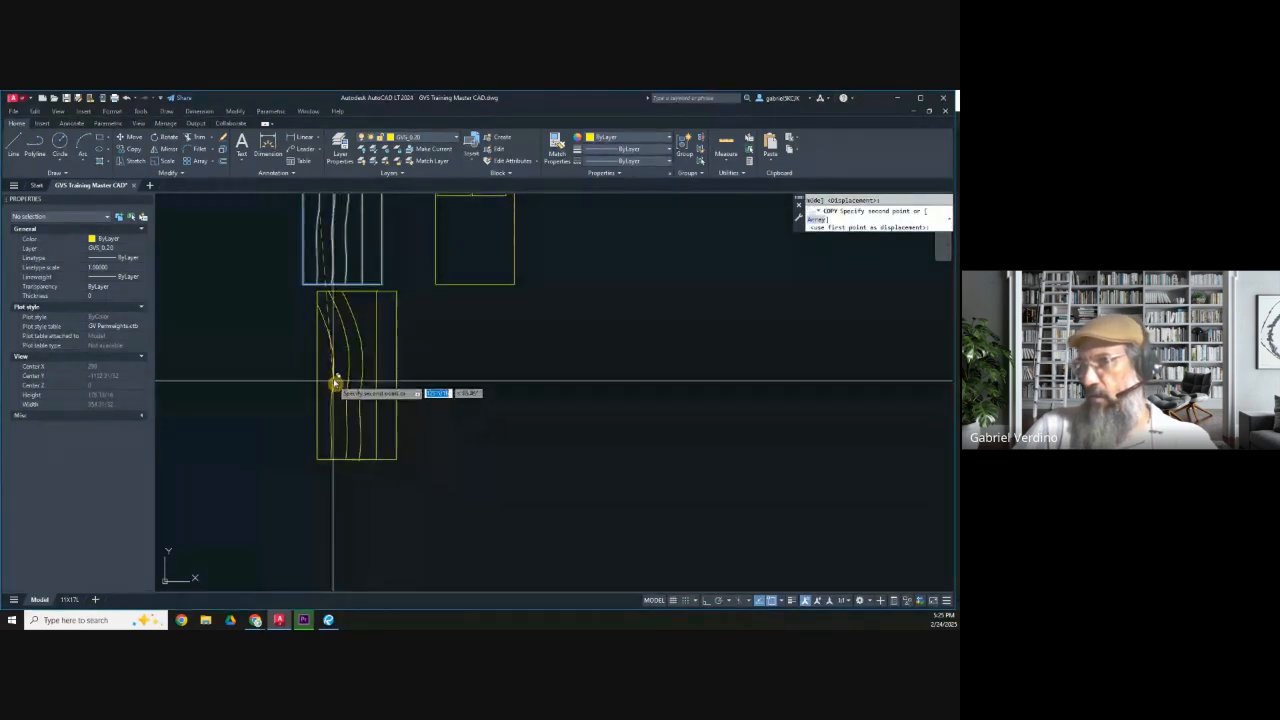
left_click(704, 602)
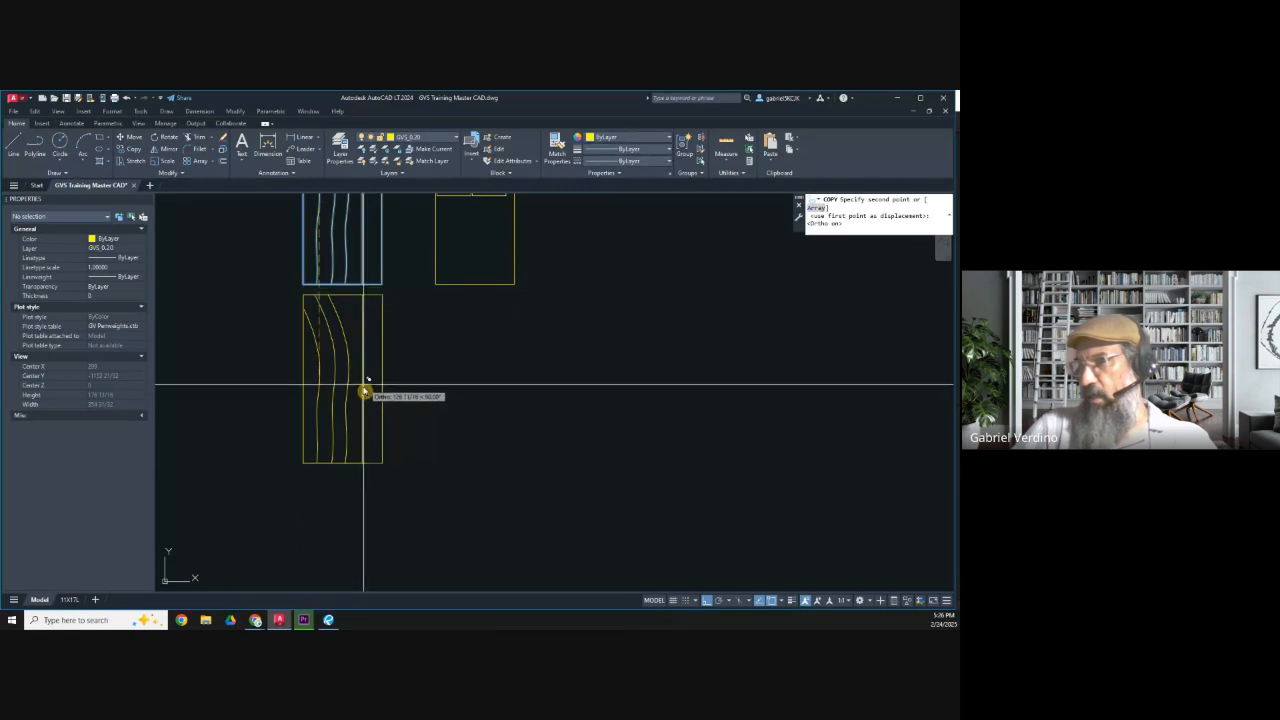
key("Escape")
middle_click_drag(325, 323, 317, 451)
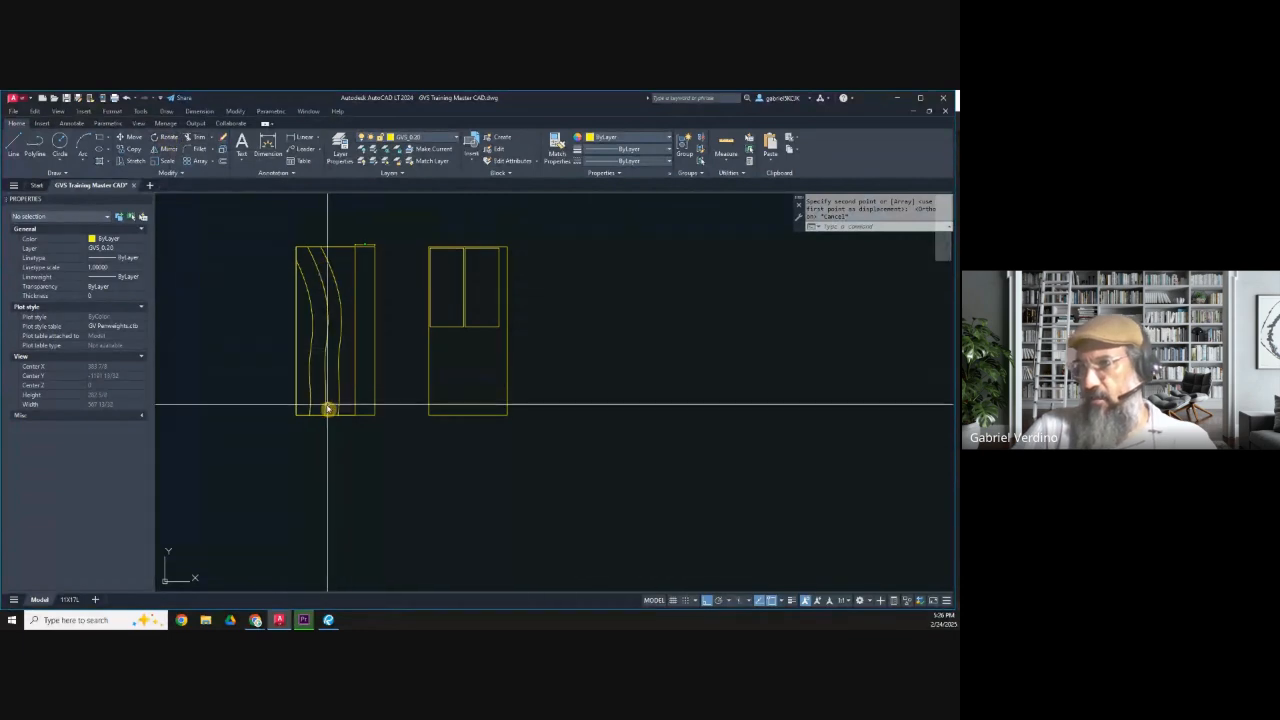
scroll(327, 408, "up", 2)
scroll(340, 420, "down", 2)
scroll(329, 285, "up", 4)
scroll(328, 294, "down", 4)
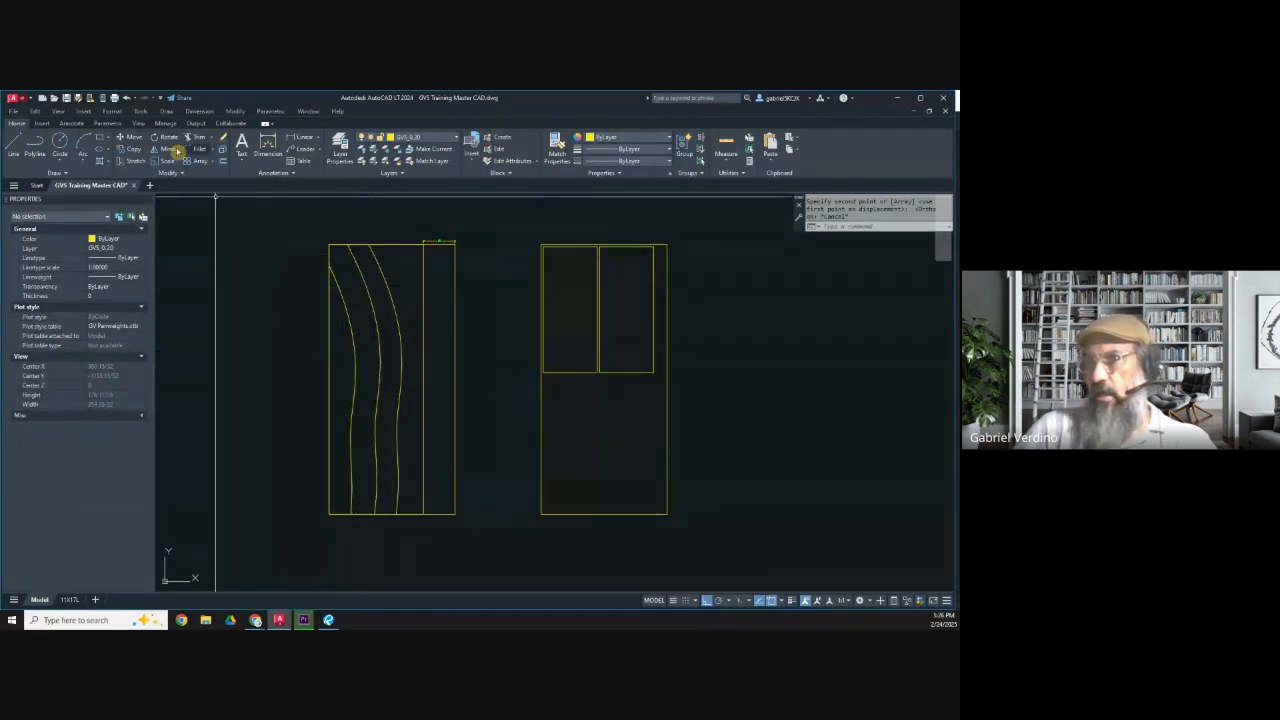
Mirror the left cabinet outline and its wavy lines downward about its bottom edge, keeping the source objects.
middle_click_drag(376, 468, 394, 451)
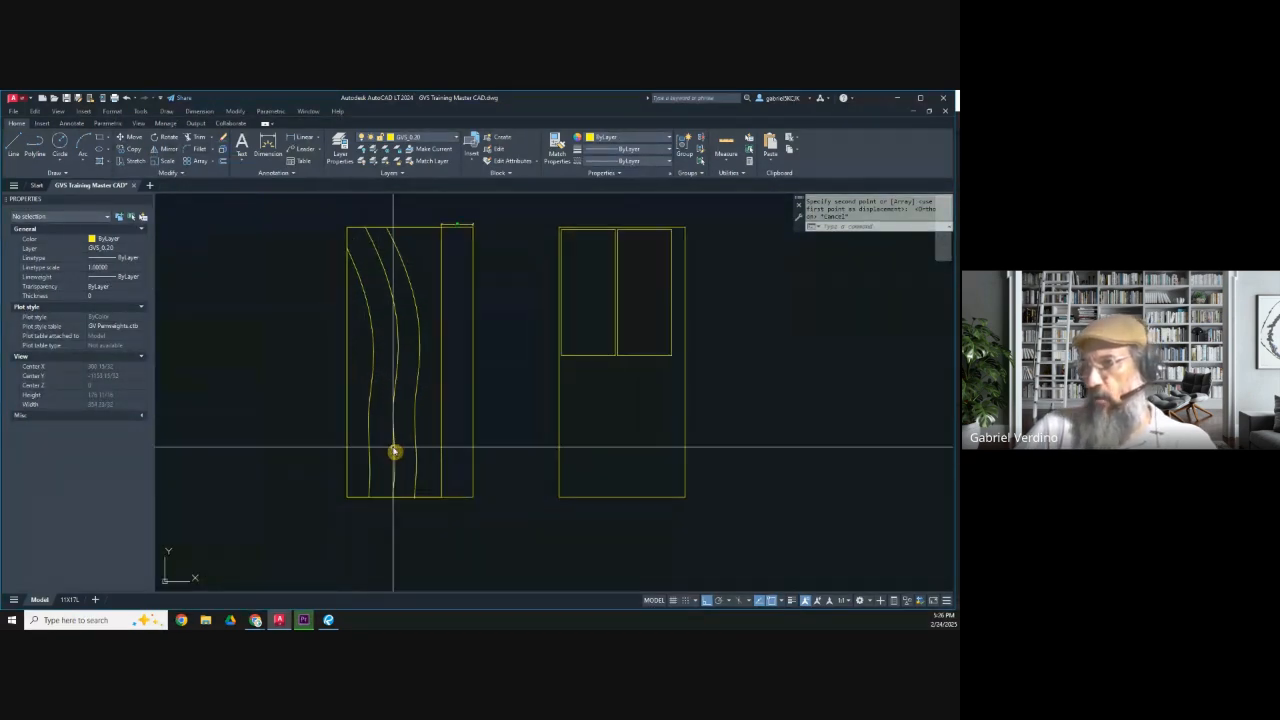
left_click(167, 150)
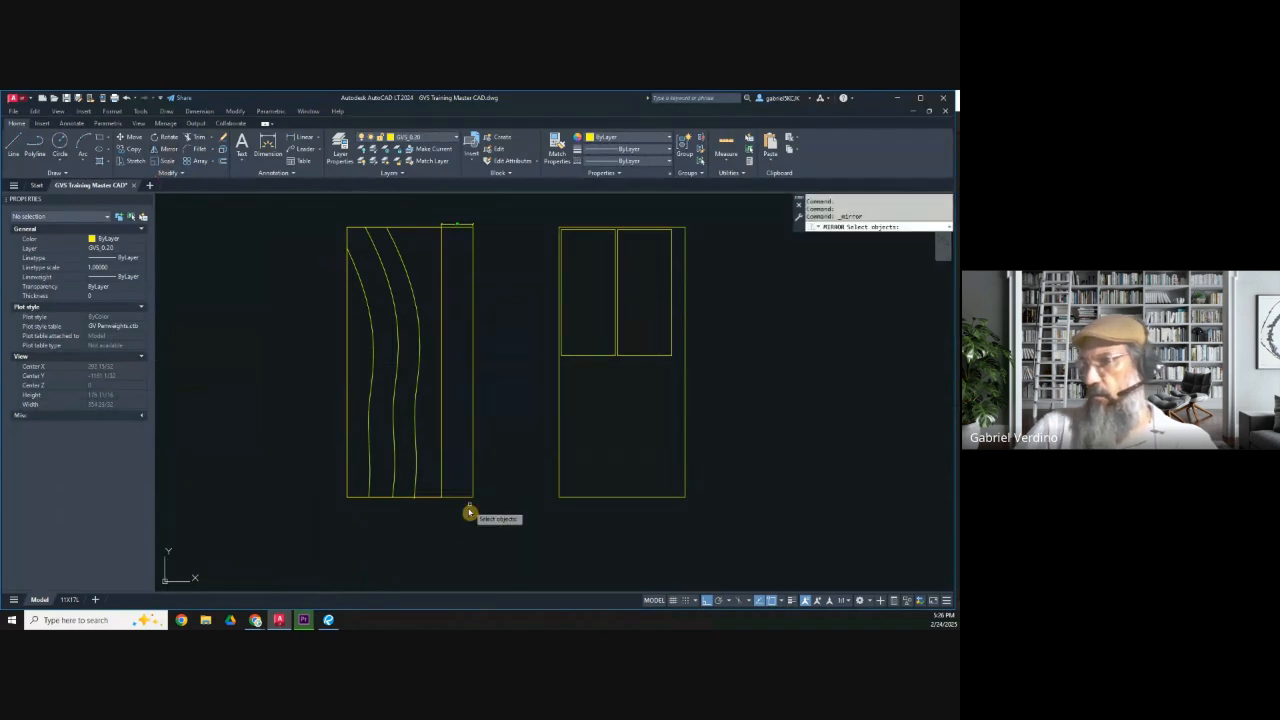
left_click(460, 519)
left_click(336, 377)
key("Return")
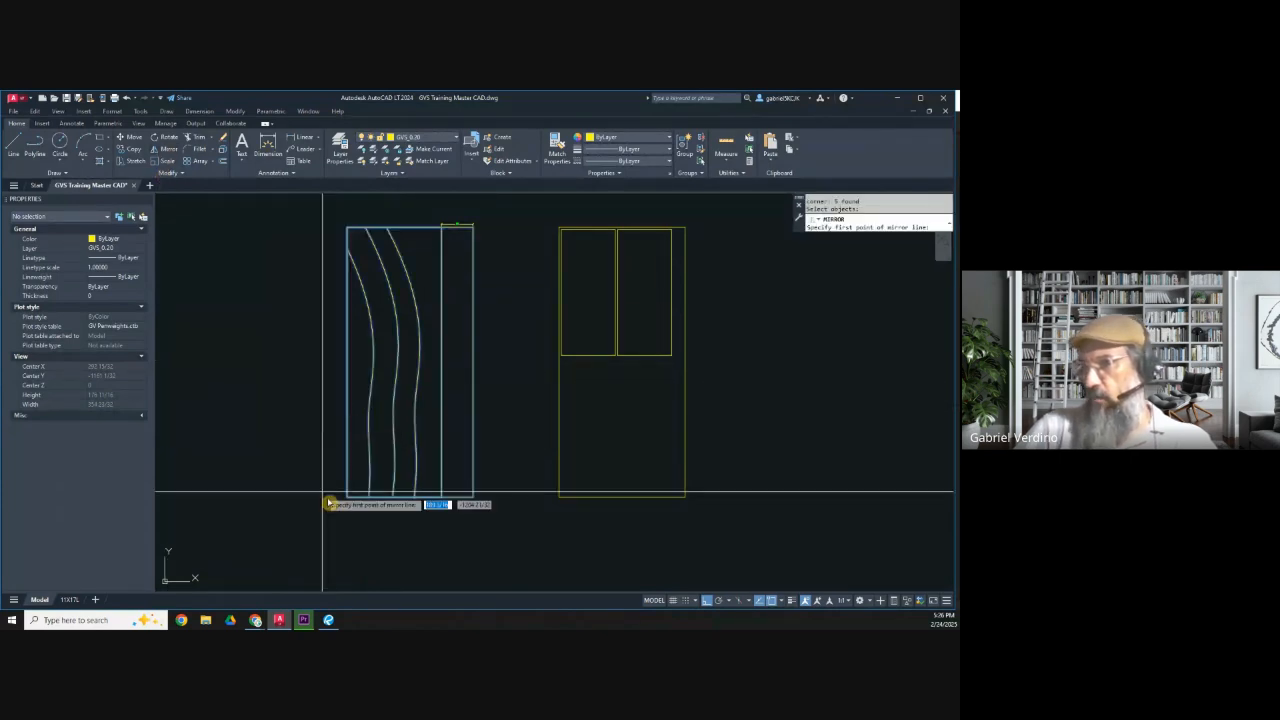
left_click(343, 512)
left_click(286, 517)
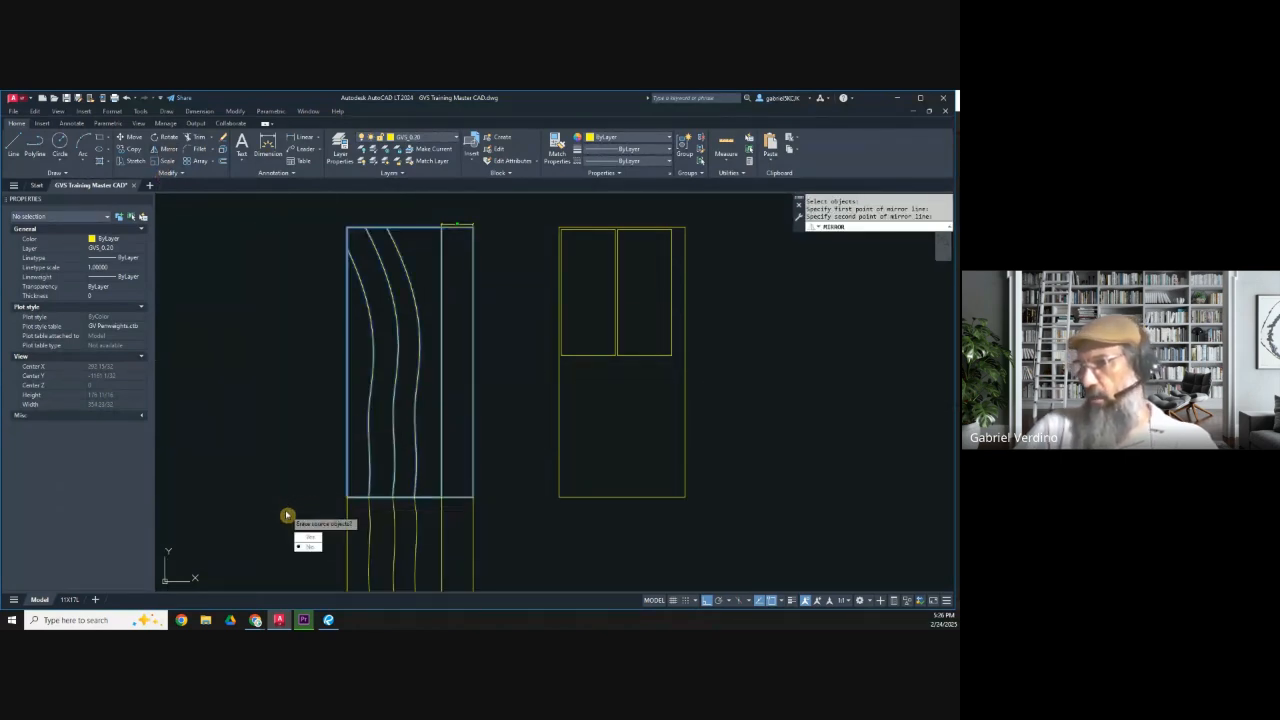
key("Return")
middle_click_drag(342, 536, 345, 420)
scroll(345, 425, "down", 2)
scroll(370, 415, "up", 2)
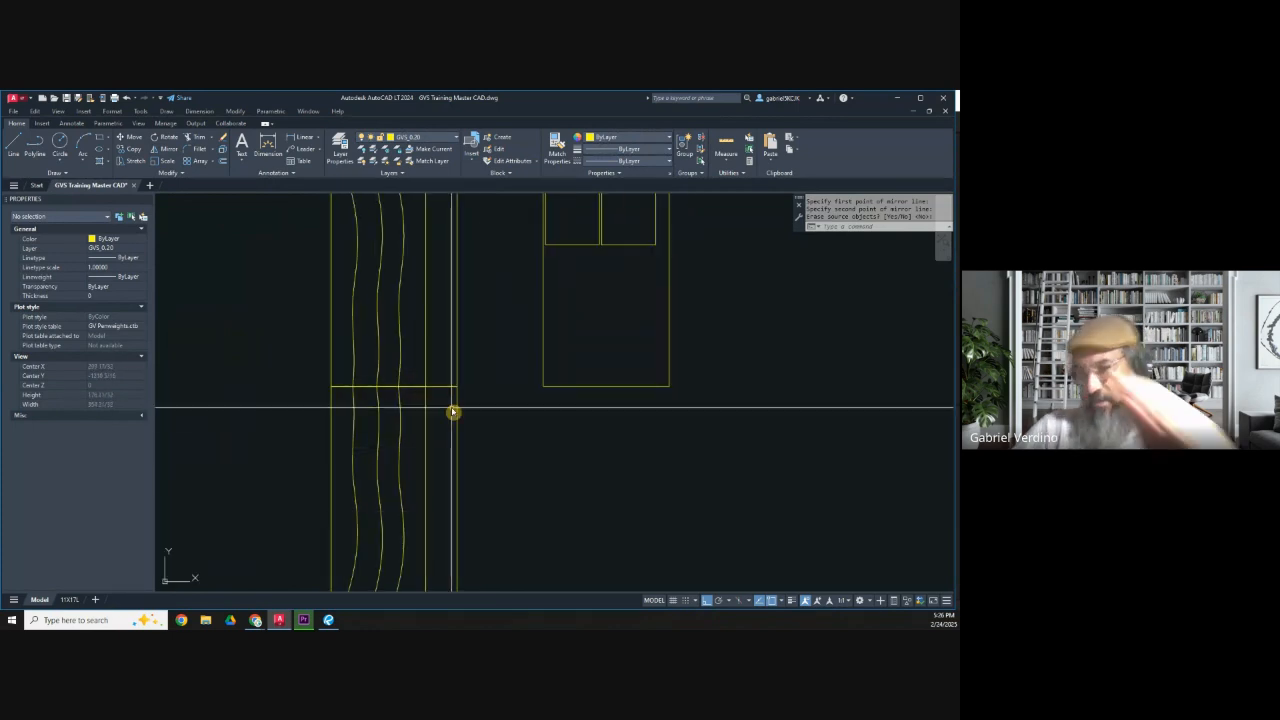
Erase the mirrored cabinet copy below the original.
scroll(453, 412, "down", 3)
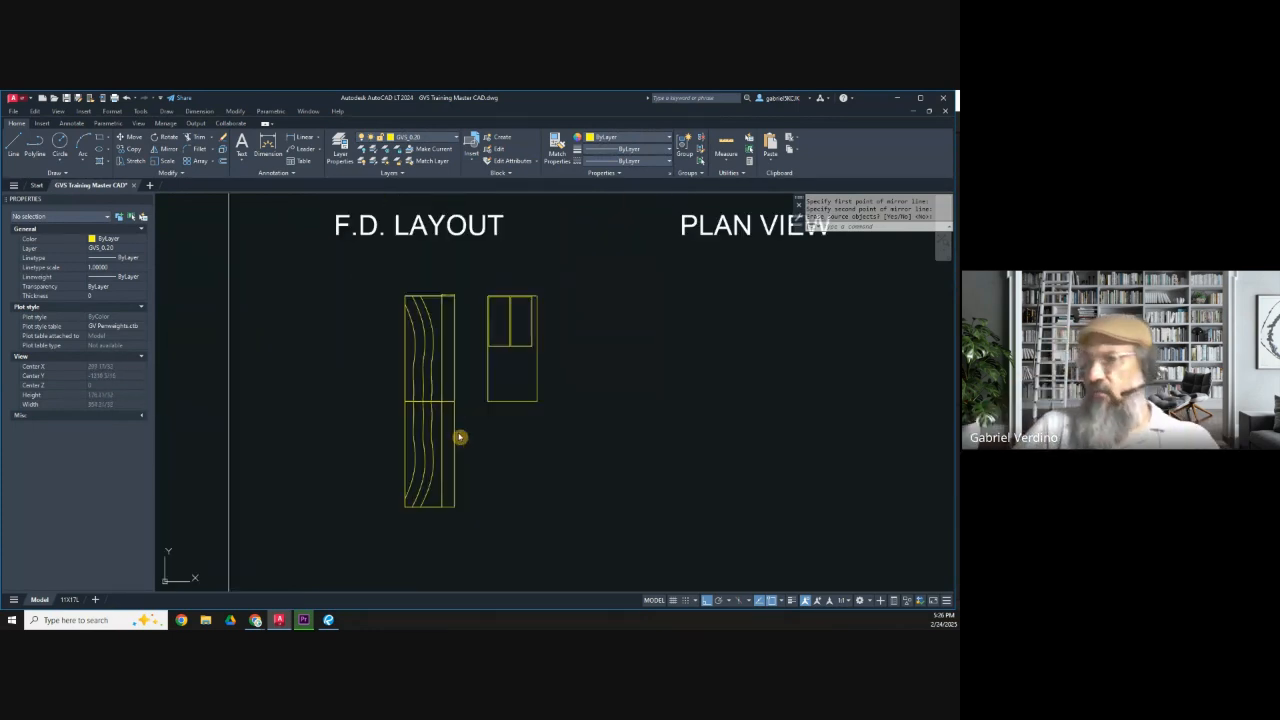
left_click(478, 522)
left_click(392, 480)
key("Delete")
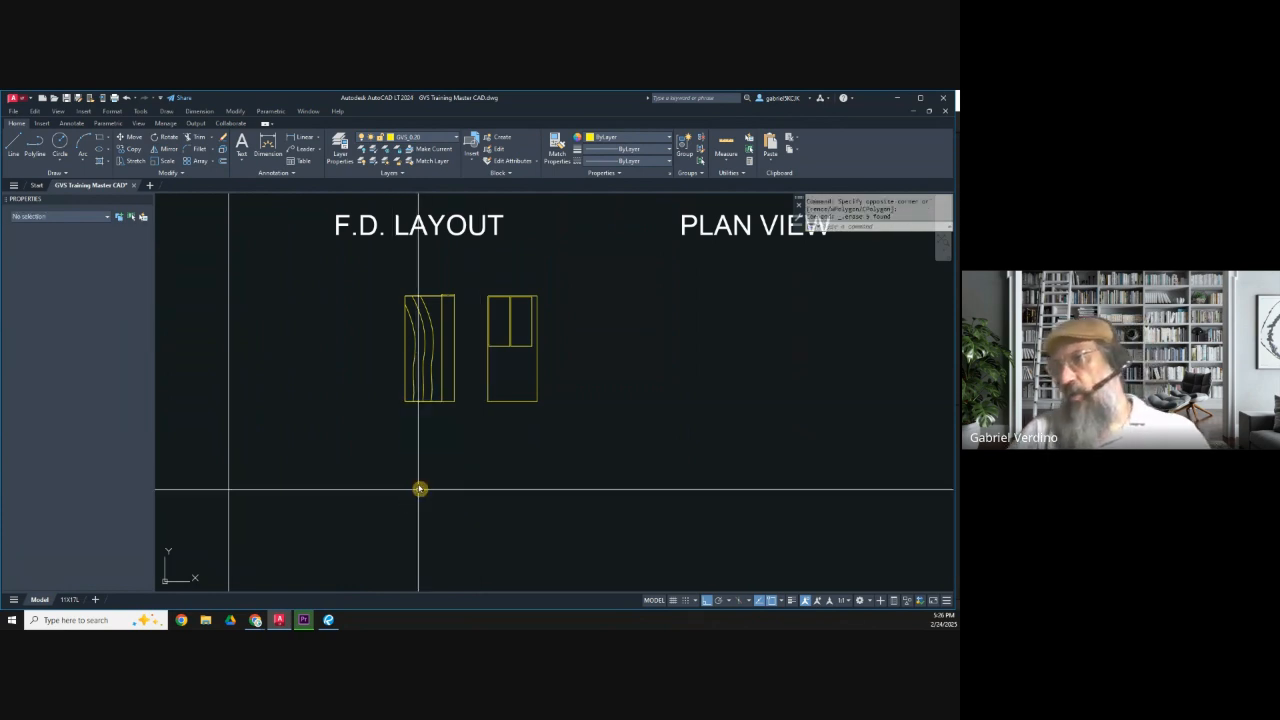
Copy the cabinet outline with its wavy lines 72 inches straight to the left.
scroll(411, 340, "up", 4)
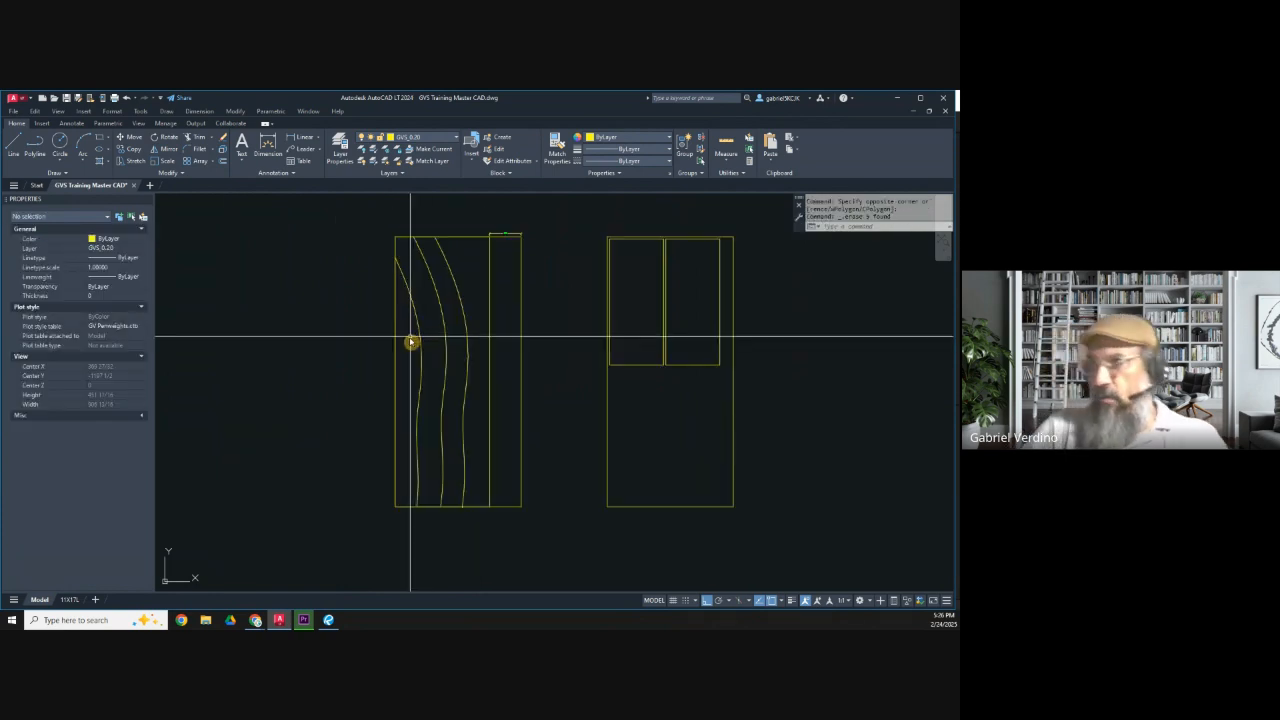
left_click(133, 155)
left_click(532, 530)
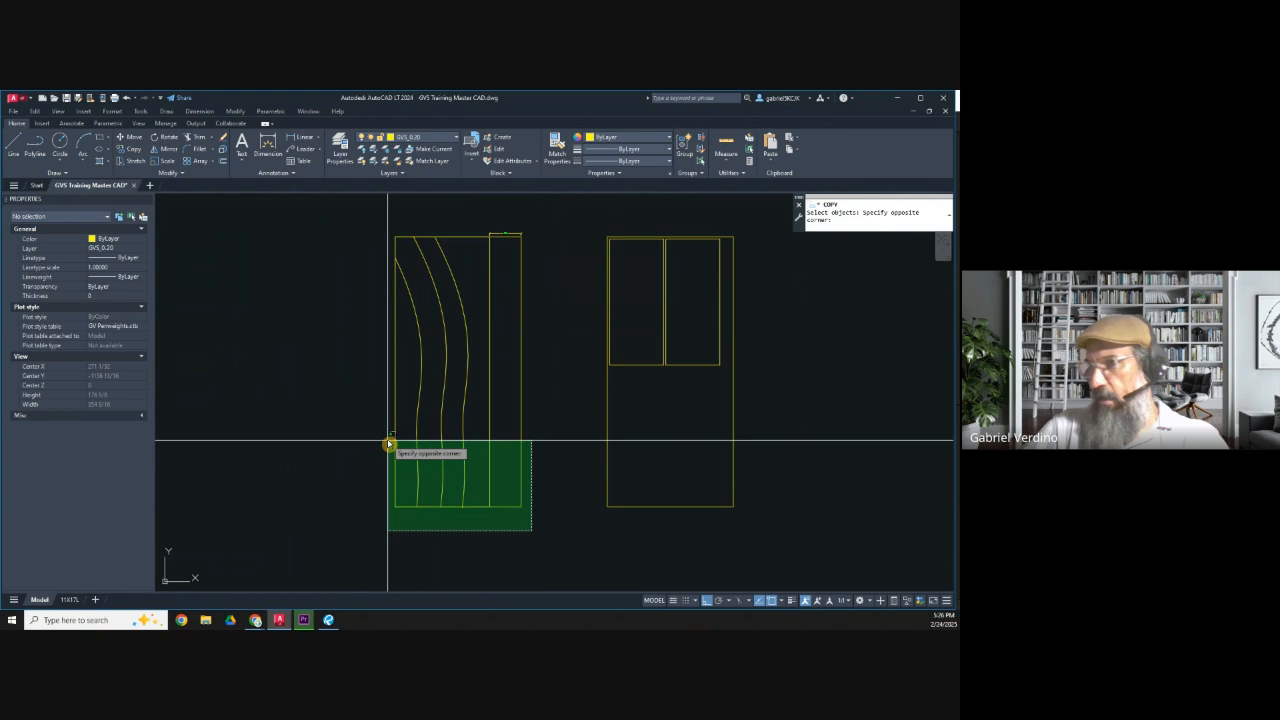
left_click(389, 444)
key("Return")
left_click(445, 437)
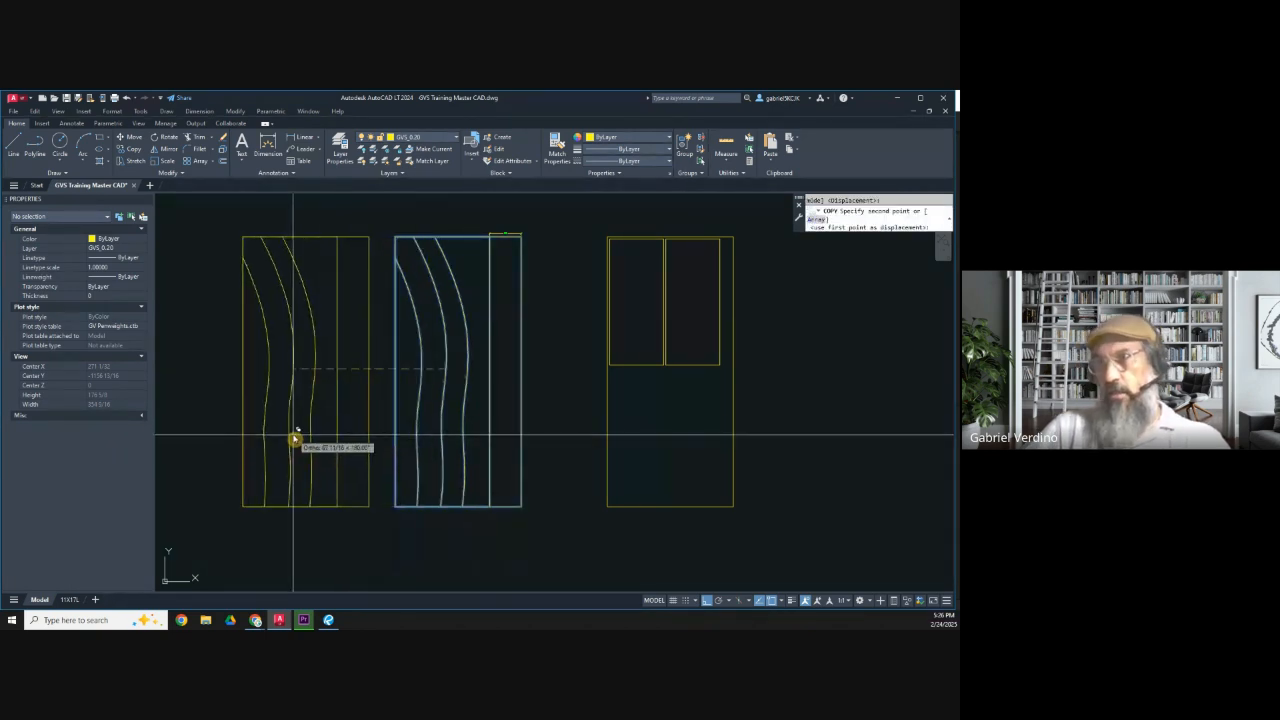
middle_click_drag(293, 435, 387, 433)
type("72")
key("Return")
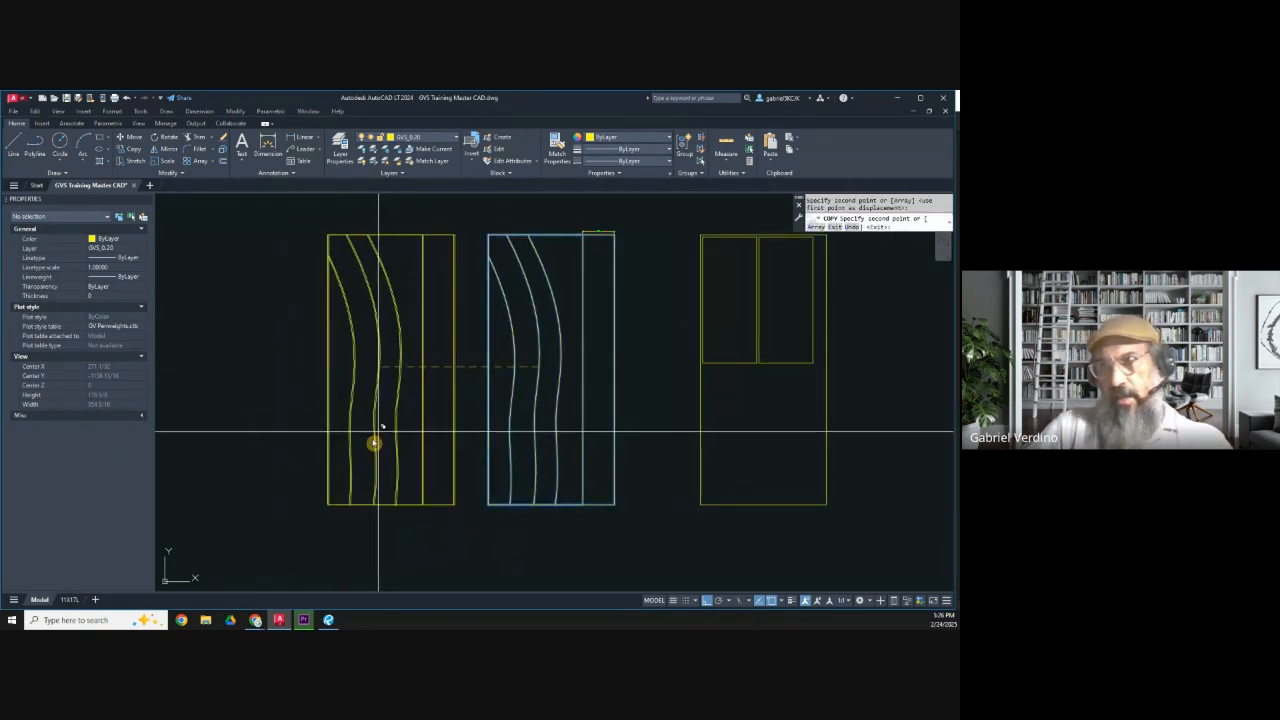
key("Escape")
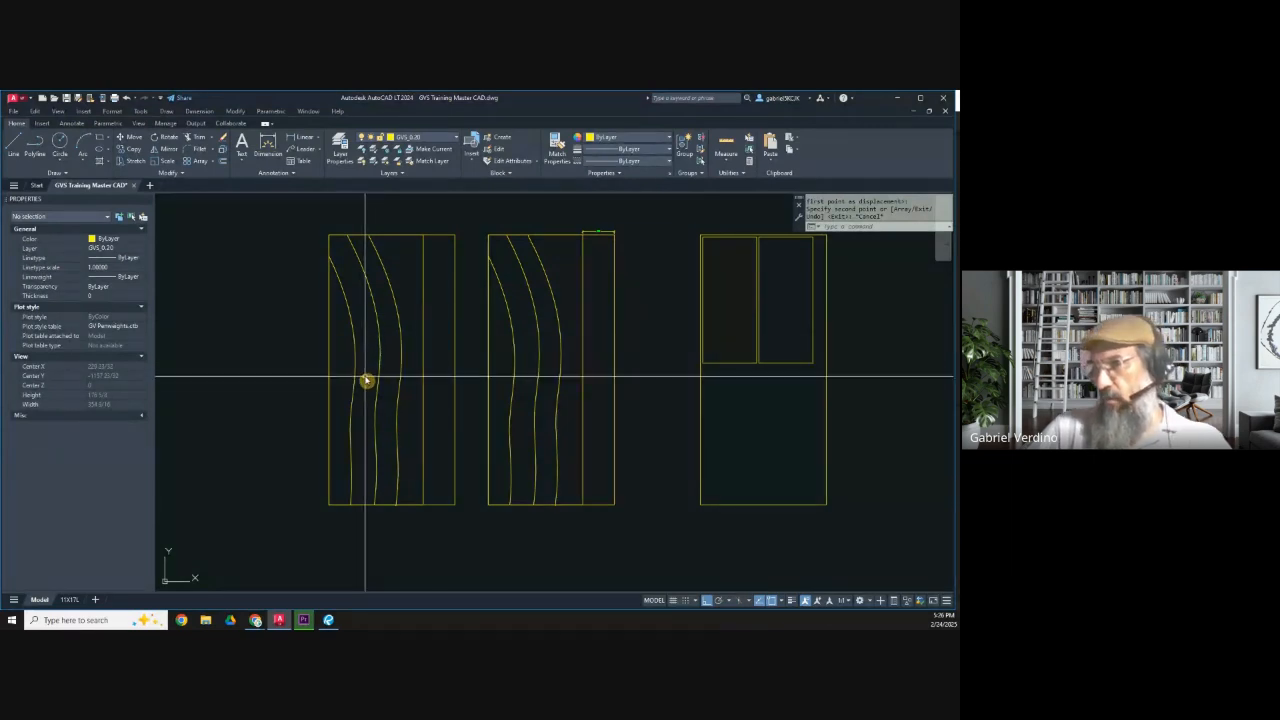
middle_click_drag(522, 432, 462, 400)
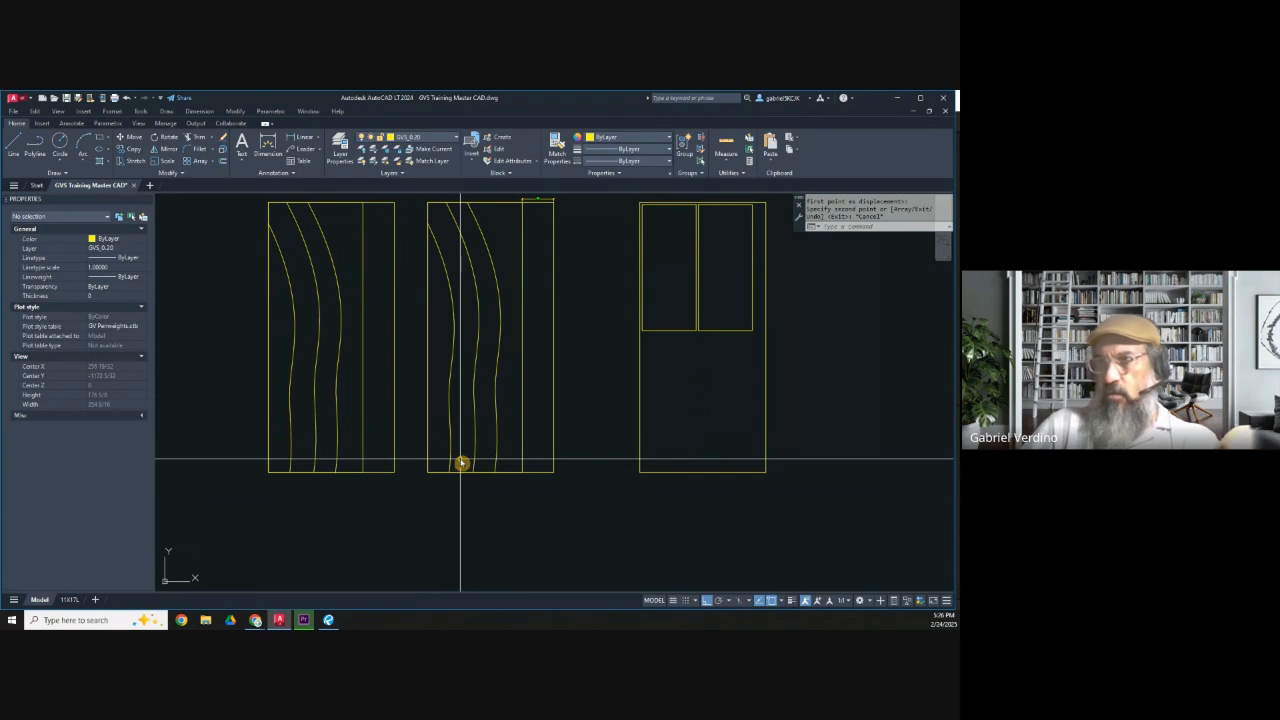
scroll(463, 460, "down", 3)
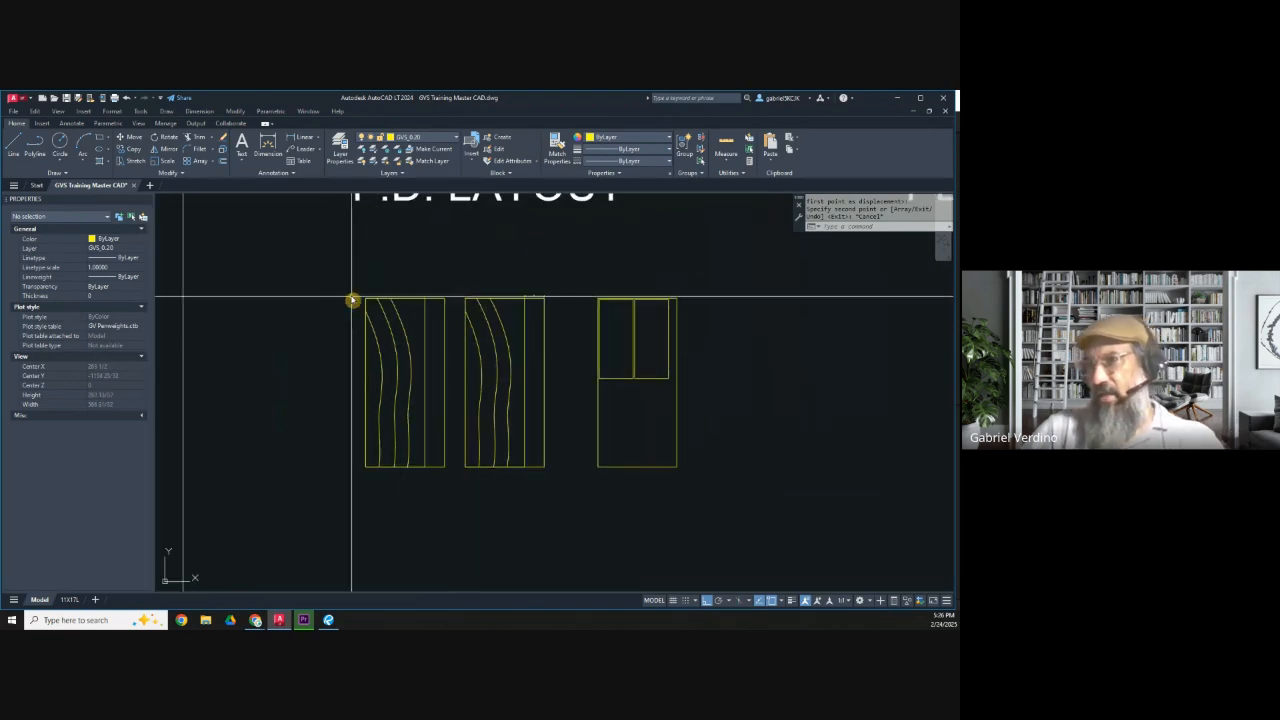
left_click(353, 300)
left_click(451, 486)
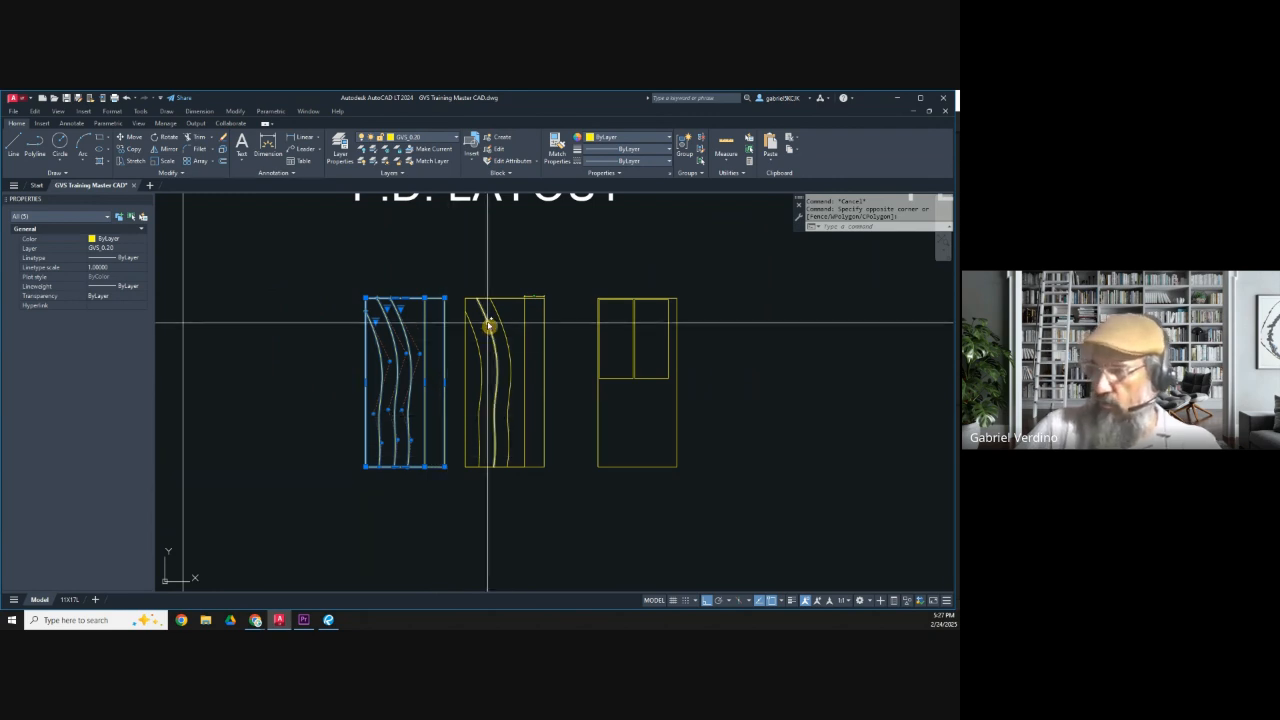
middle_click_drag(494, 351, 545, 344)
key("Escape")
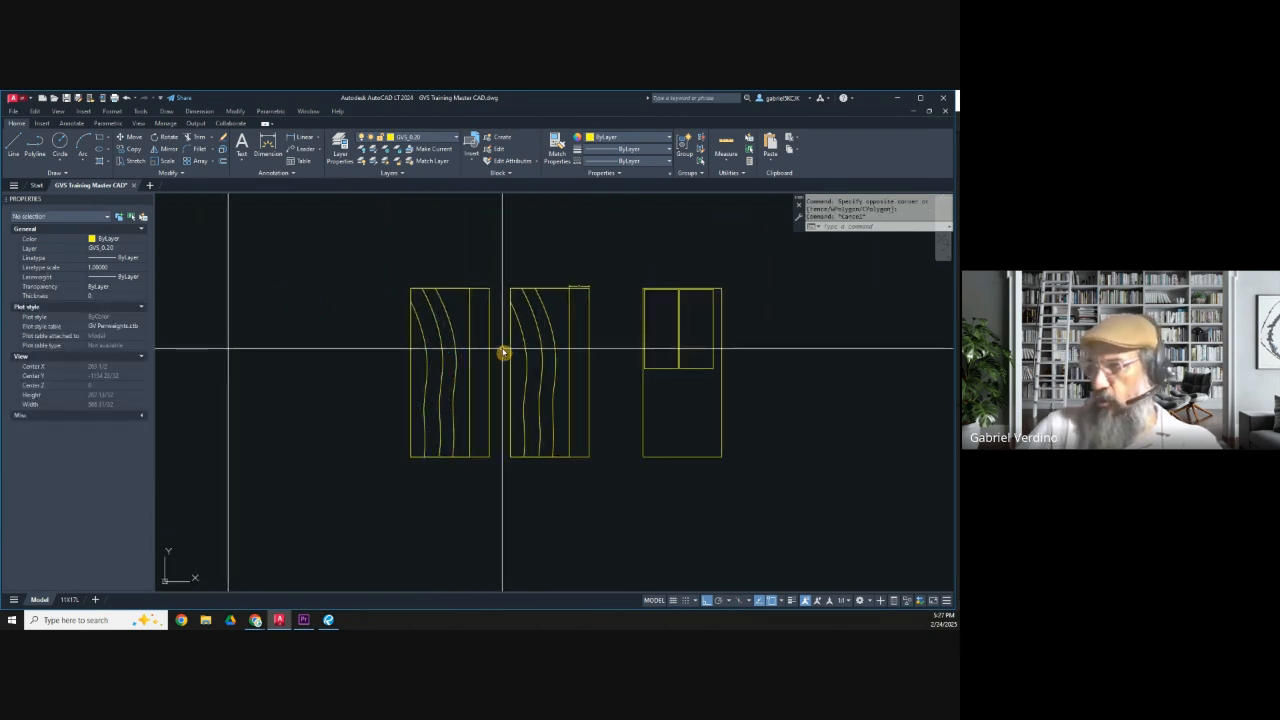
scroll(403, 364, "up", 2)
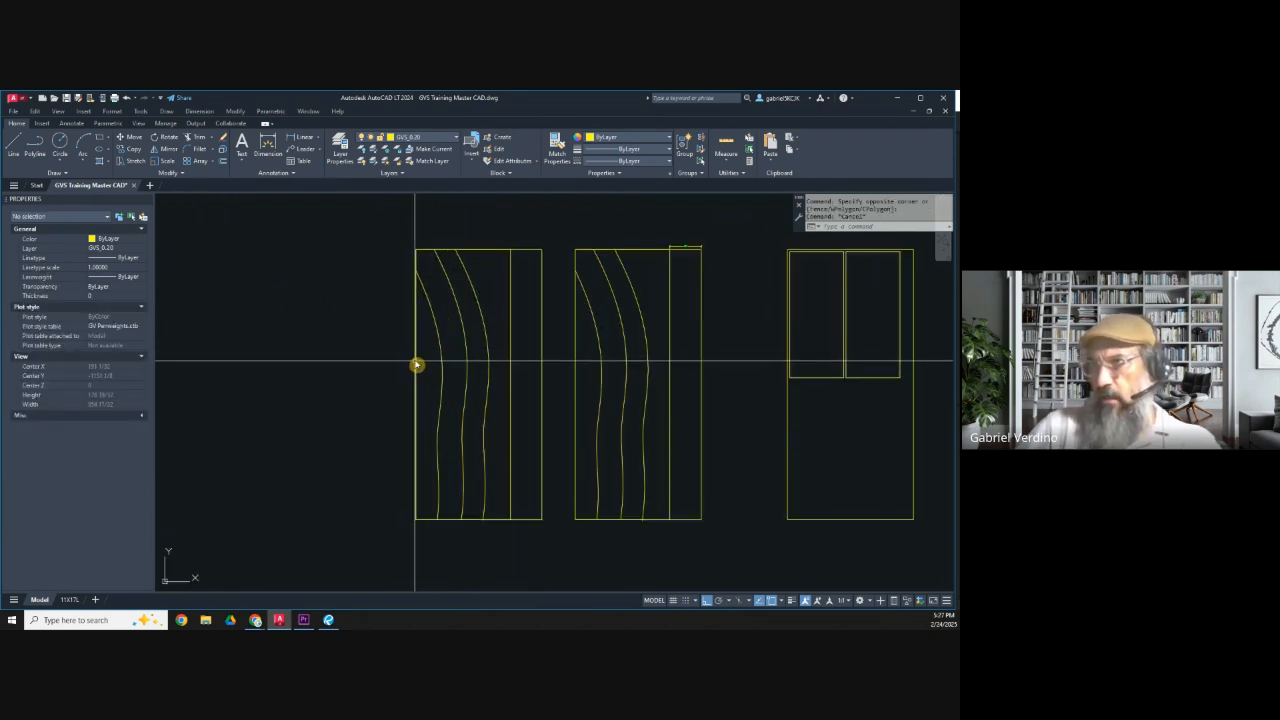
middle_click_drag(463, 369, 446, 374)
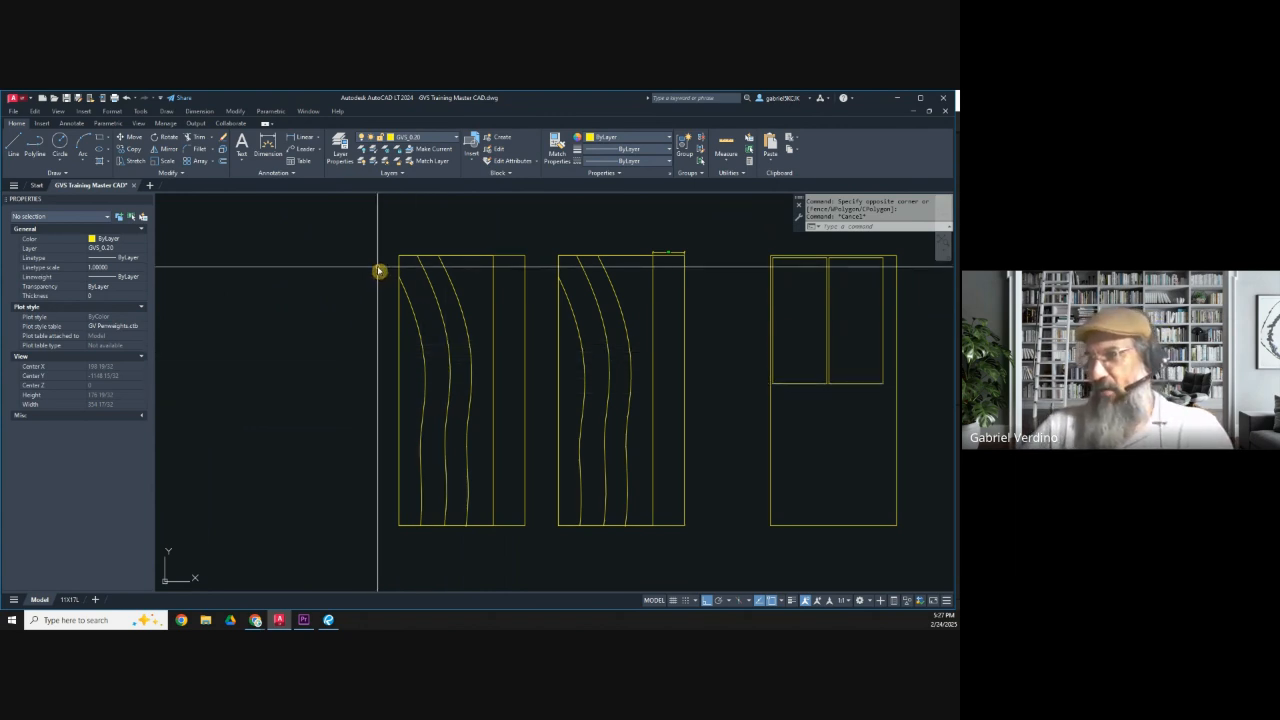
Erase the copied cabinet on the far left and the three wavy lines inside the original cabinet outline.
scroll(395, 300, "down", 2)
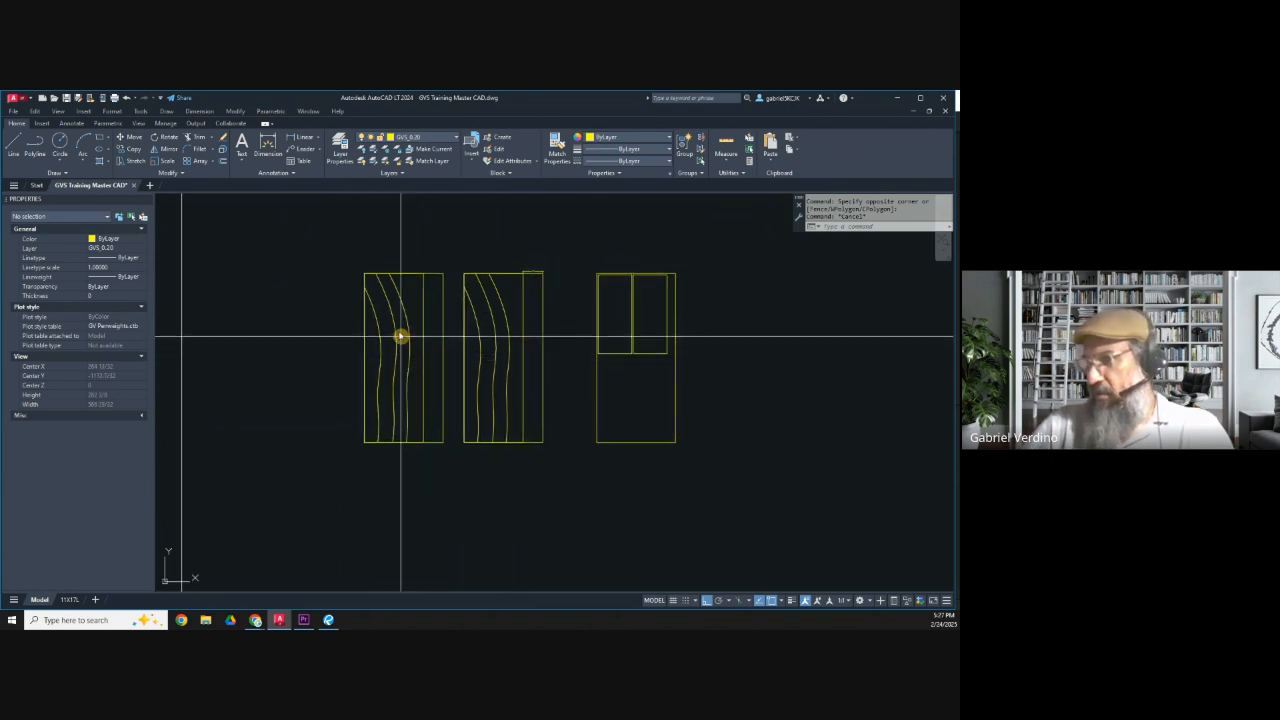
left_click(342, 254)
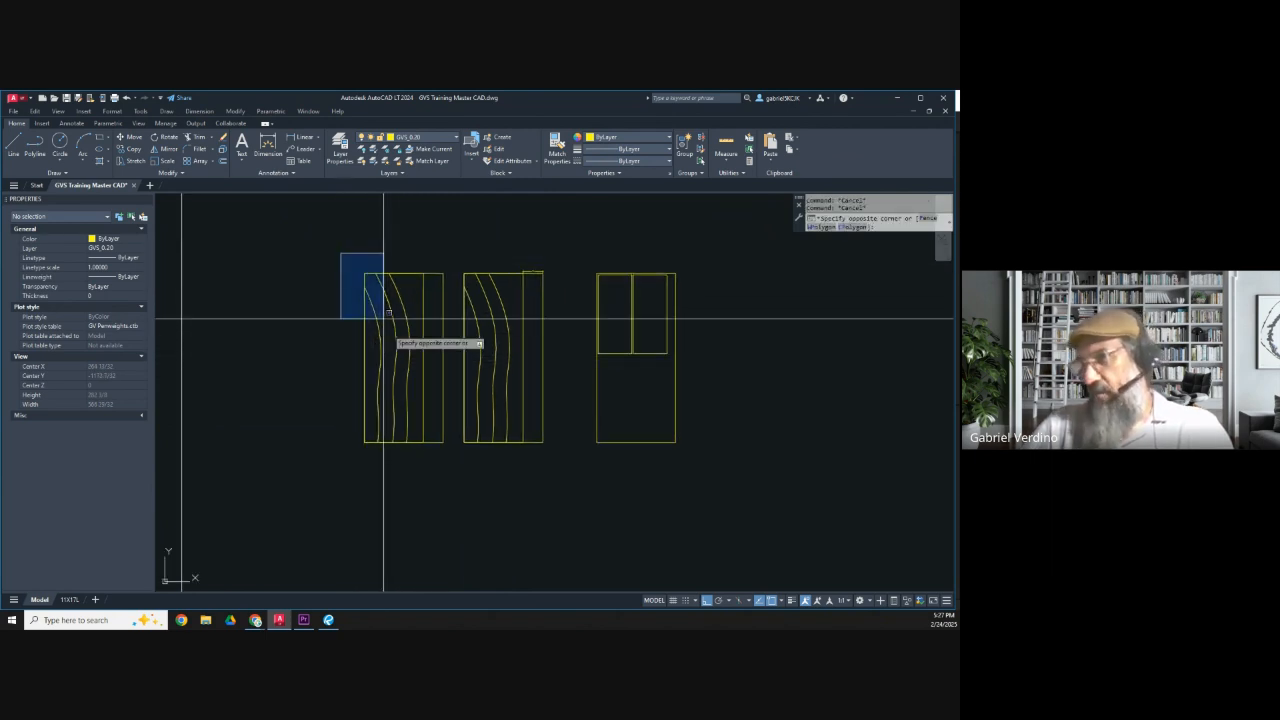
left_click(451, 474)
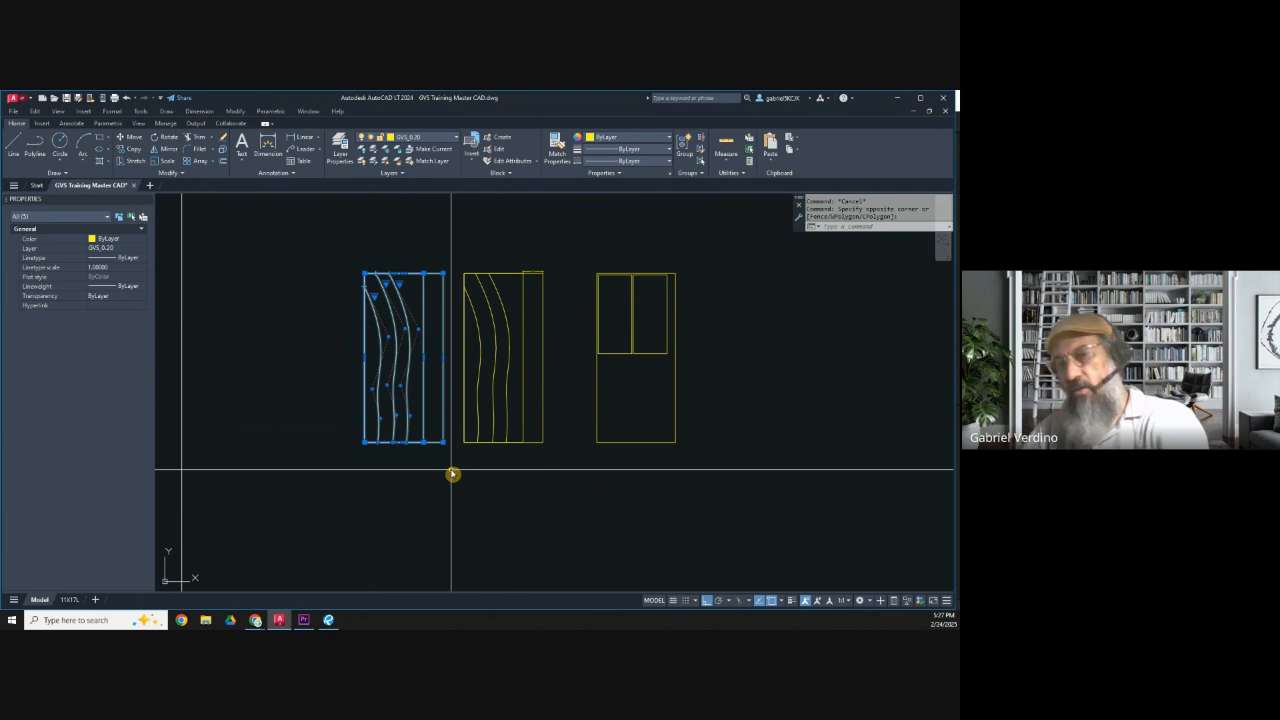
key("Delete")
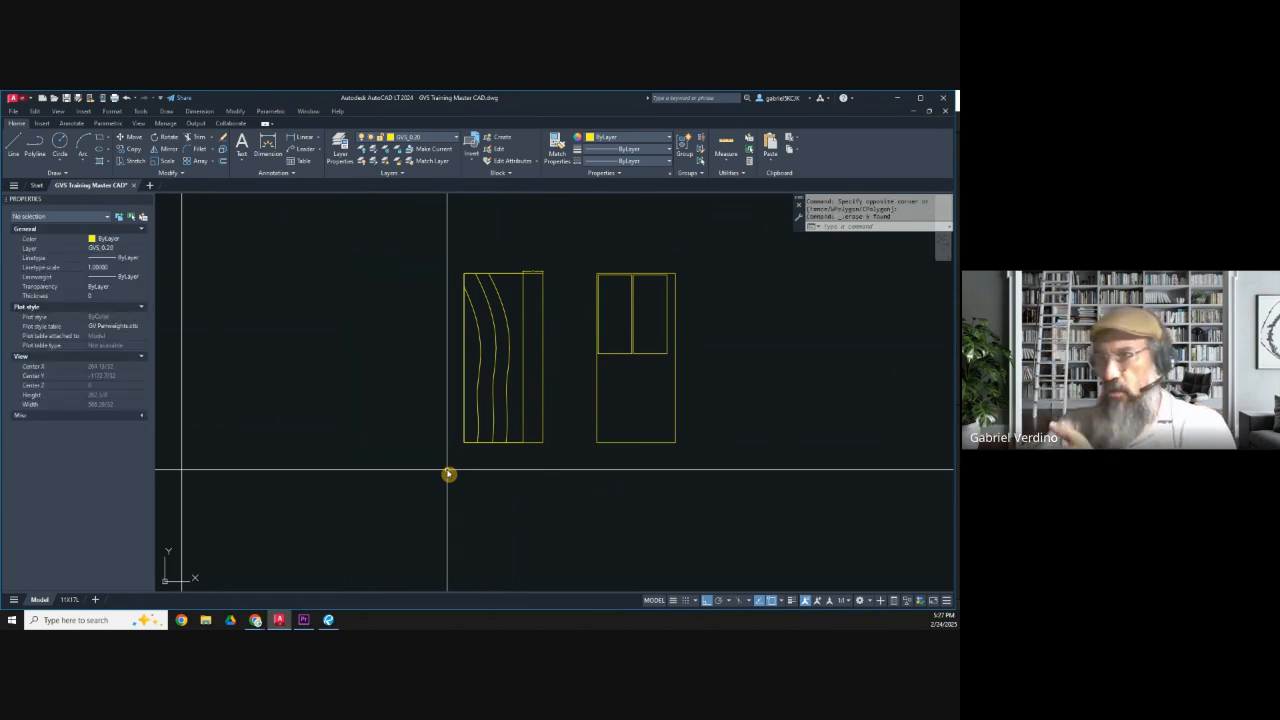
left_click(529, 276)
left_click(468, 350)
key("Delete")
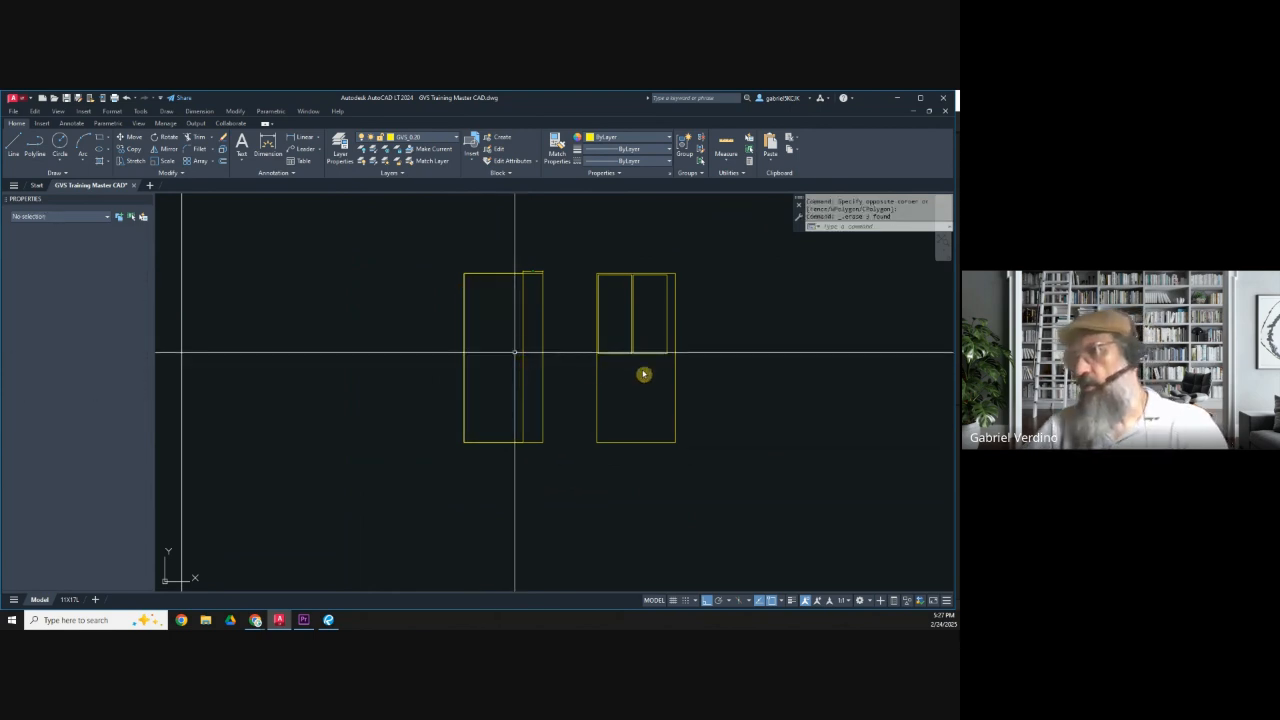
Erase the linear dimension above the narrow strip of the left cabinet.
middle_click_drag(649, 374, 603, 386)
scroll(603, 386, "up", 2)
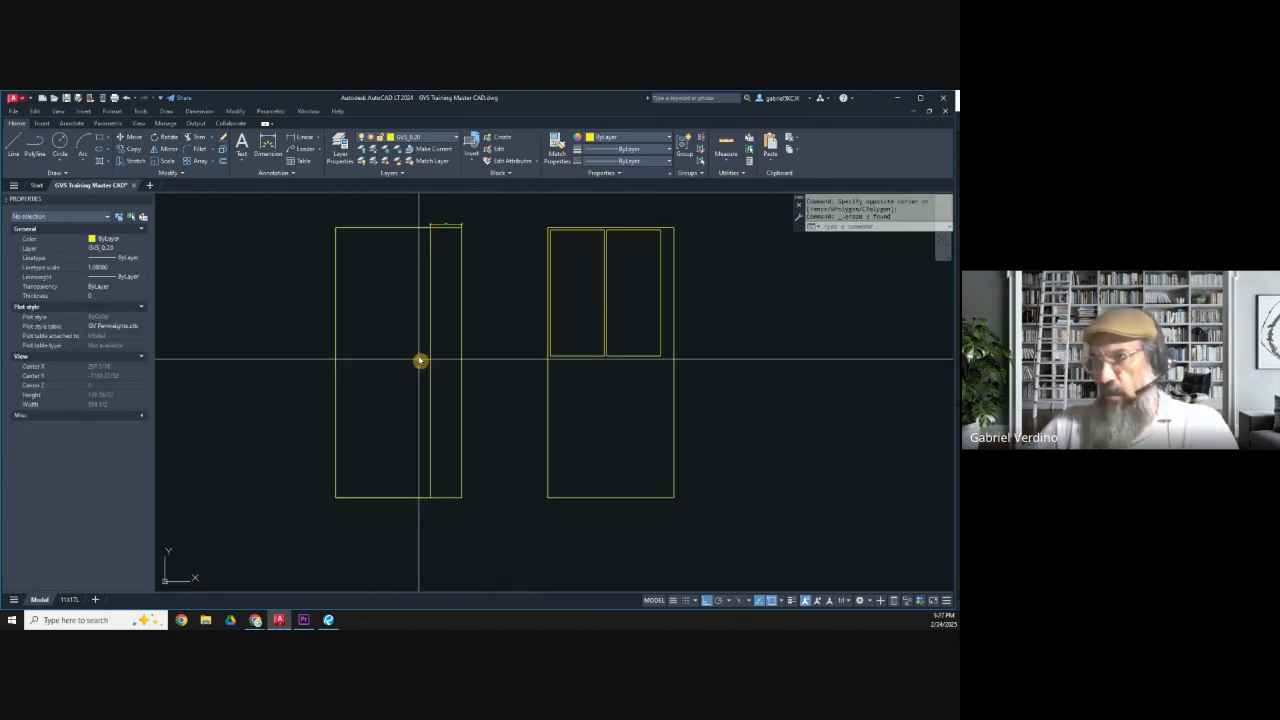
mouse_move(552, 394)
middle_mouse_down()
mouse_move(440, 400)
mouse_move(454, 437)
middle_mouse_up()
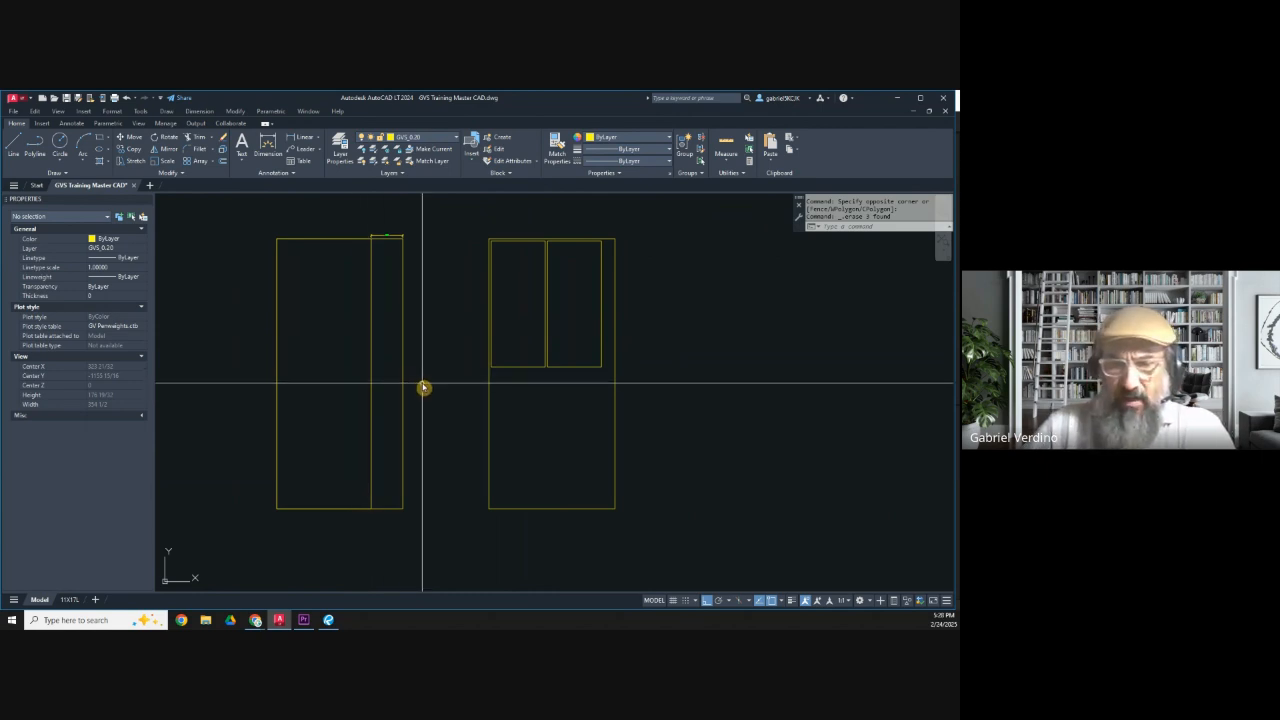
scroll(424, 387, "down", 2)
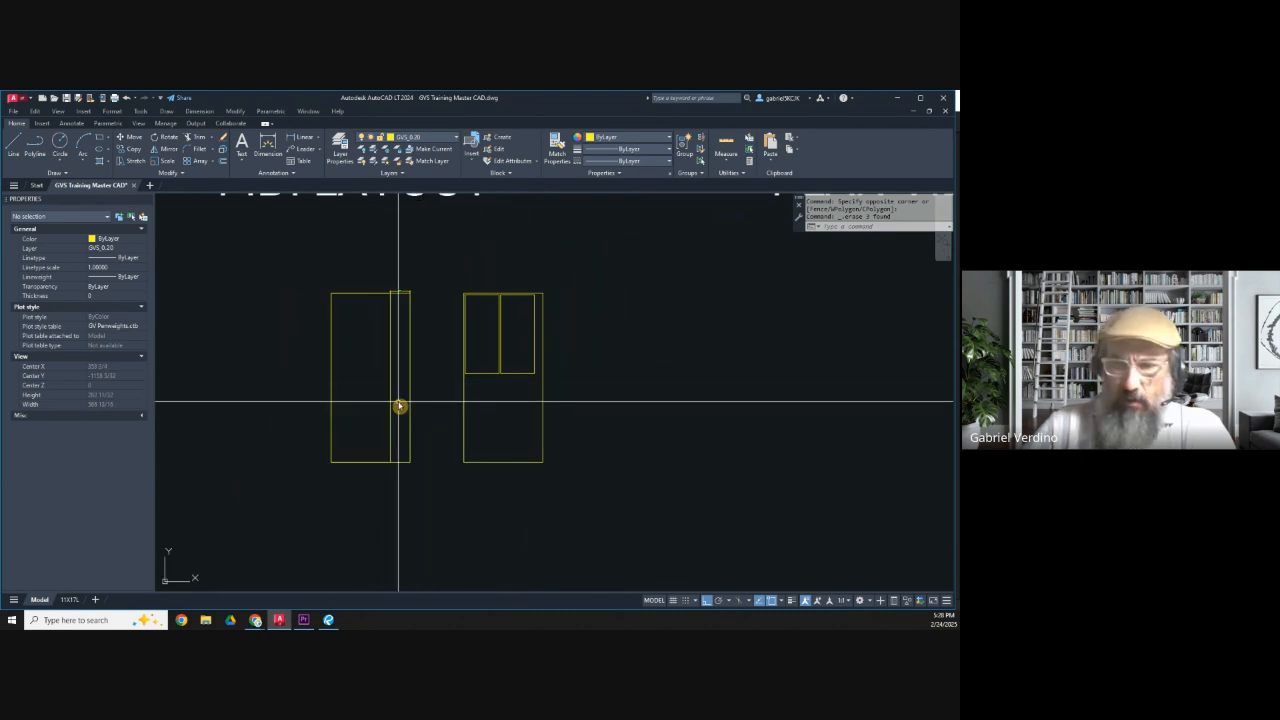
scroll(399, 407, "up", 2)
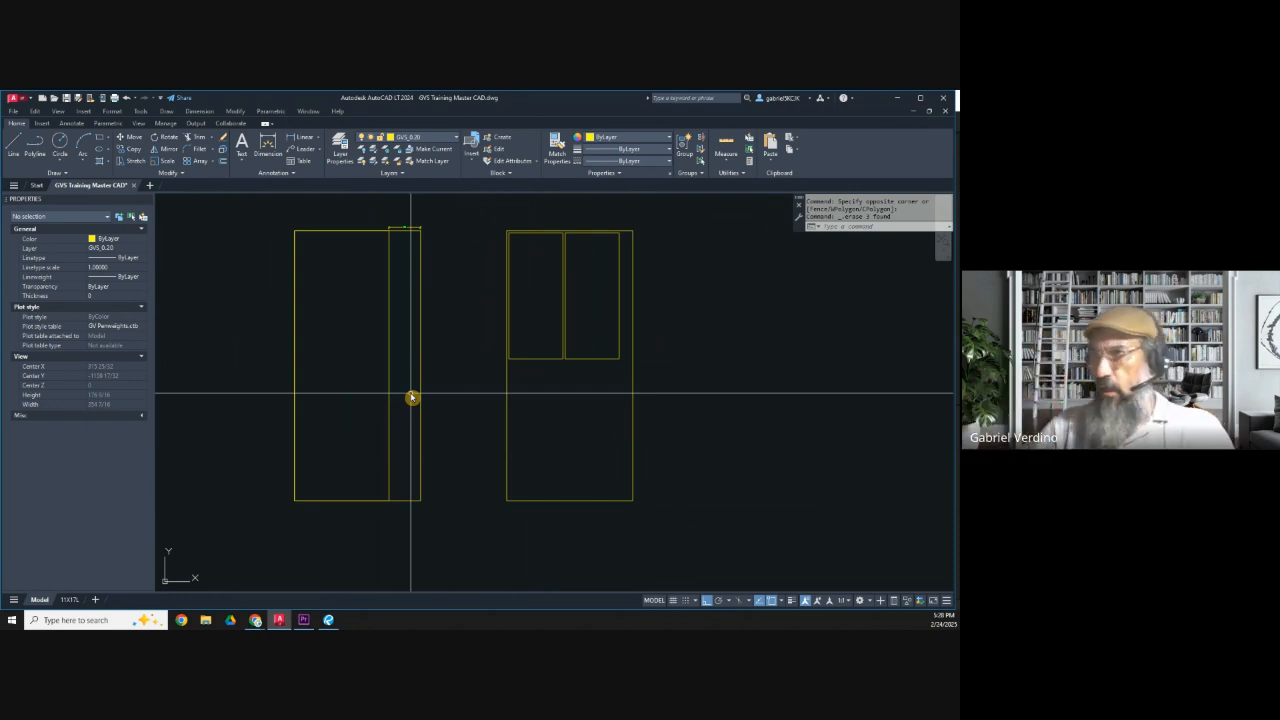
scroll(449, 391, "down", 2)
middle_click_drag(451, 446, 512, 425)
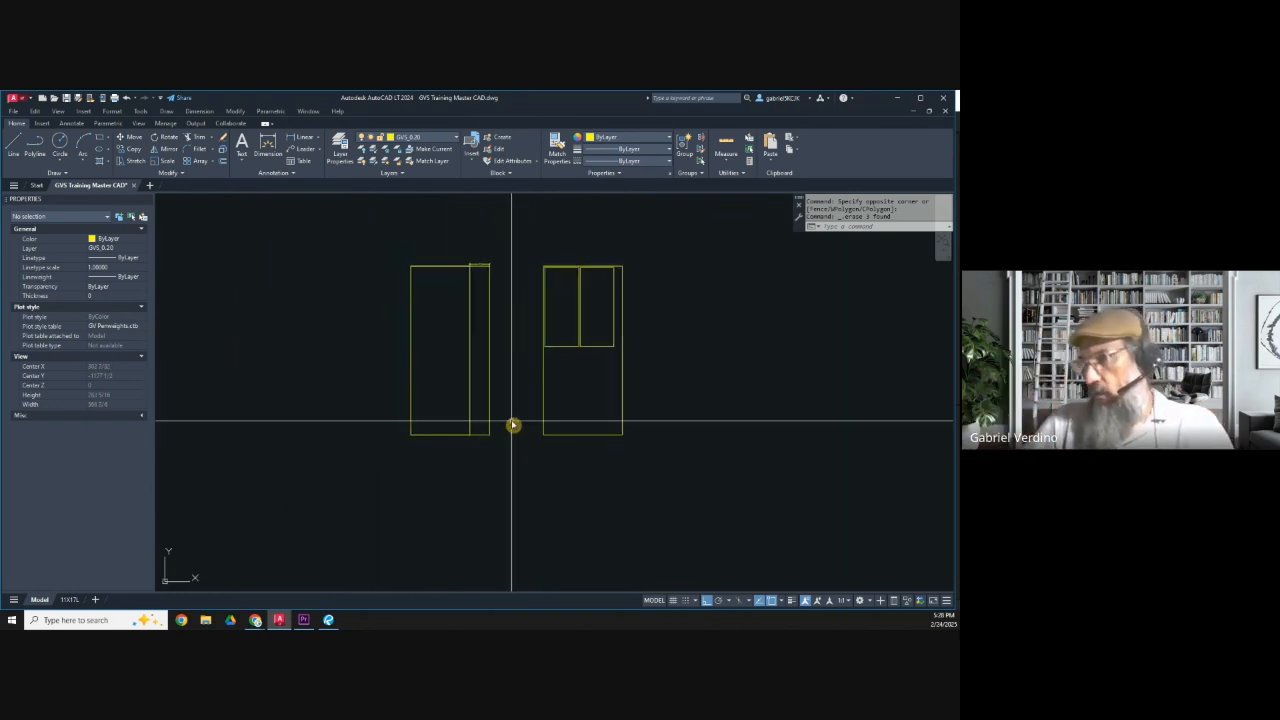
scroll(480, 274, "up", 6)
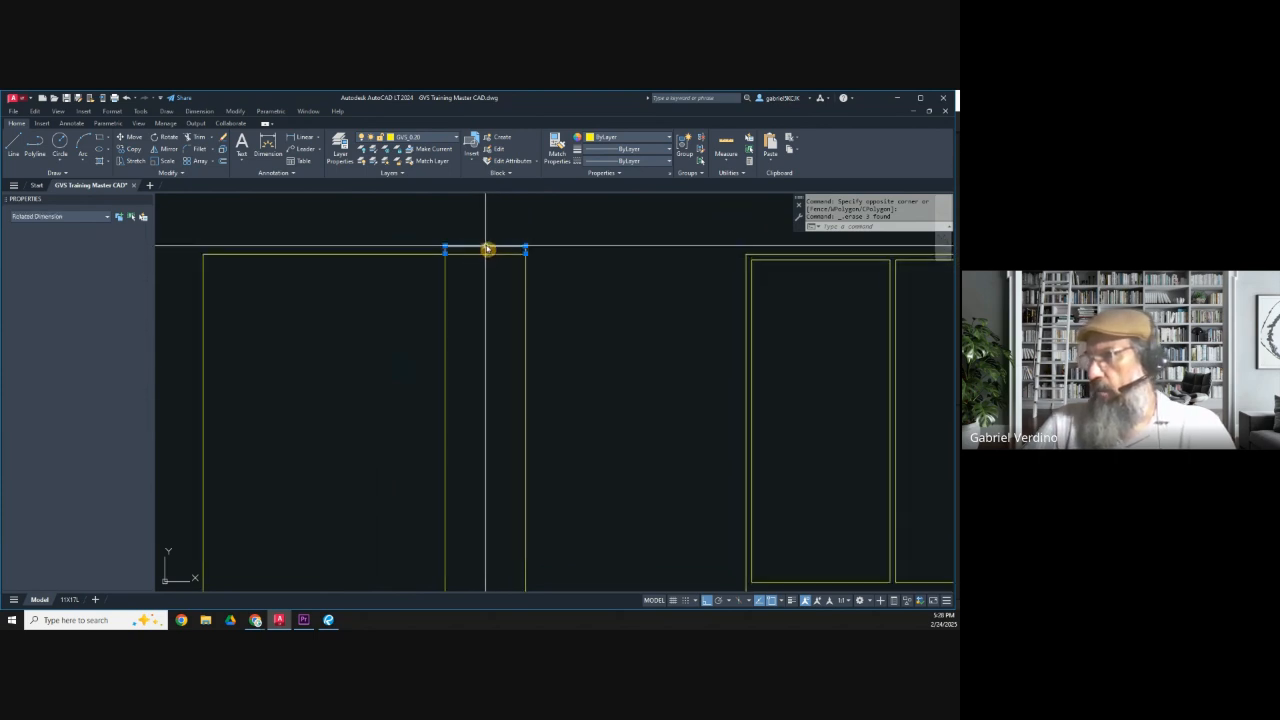
key("Delete")
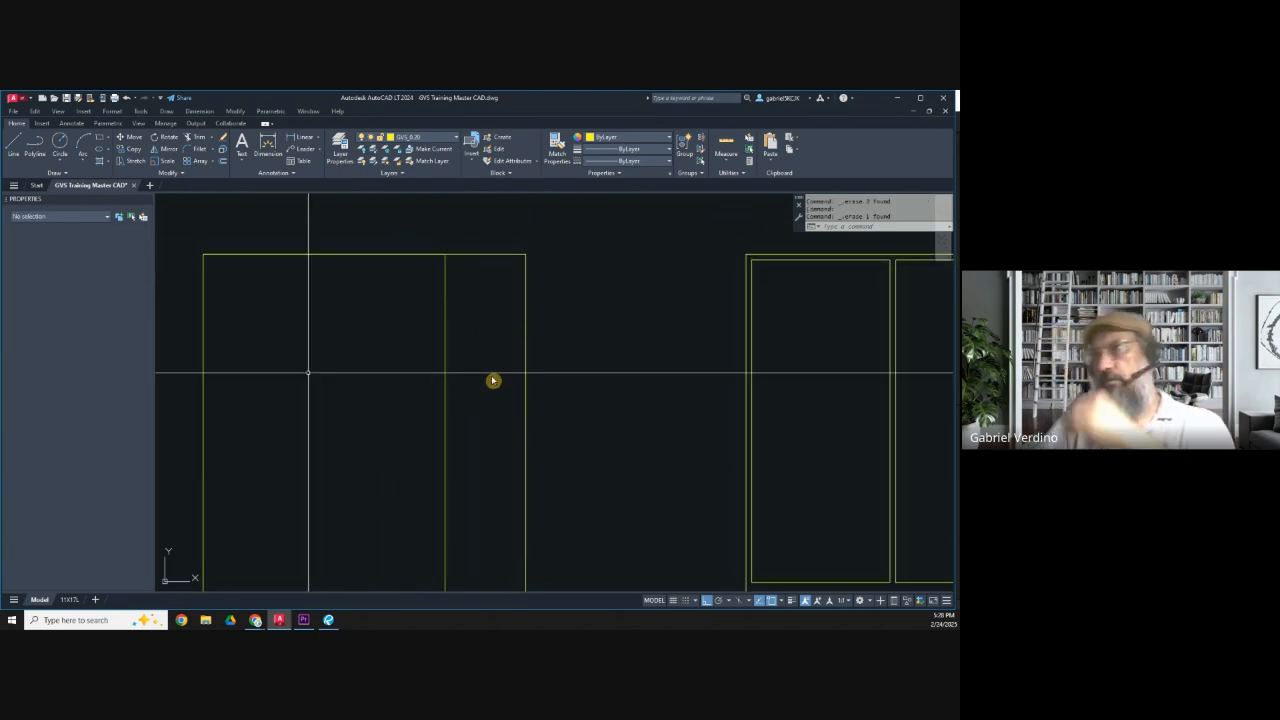
Look at the Exercise 7 estimating spreadsheet and the kitchen elevations in the Revu PDF, then return to the AutoCAD drawing.
scroll(614, 274, "down", 5)
middle_click_drag(620, 363, 521, 376)
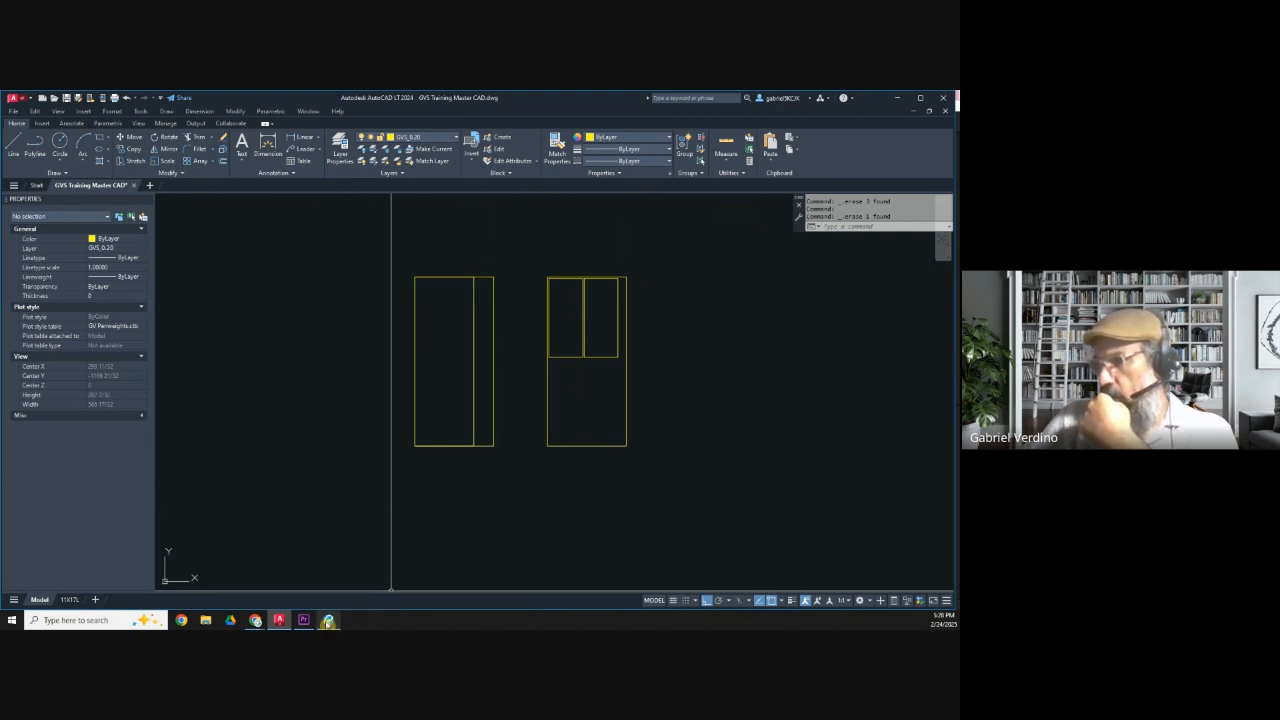
mouse_move(328, 620)
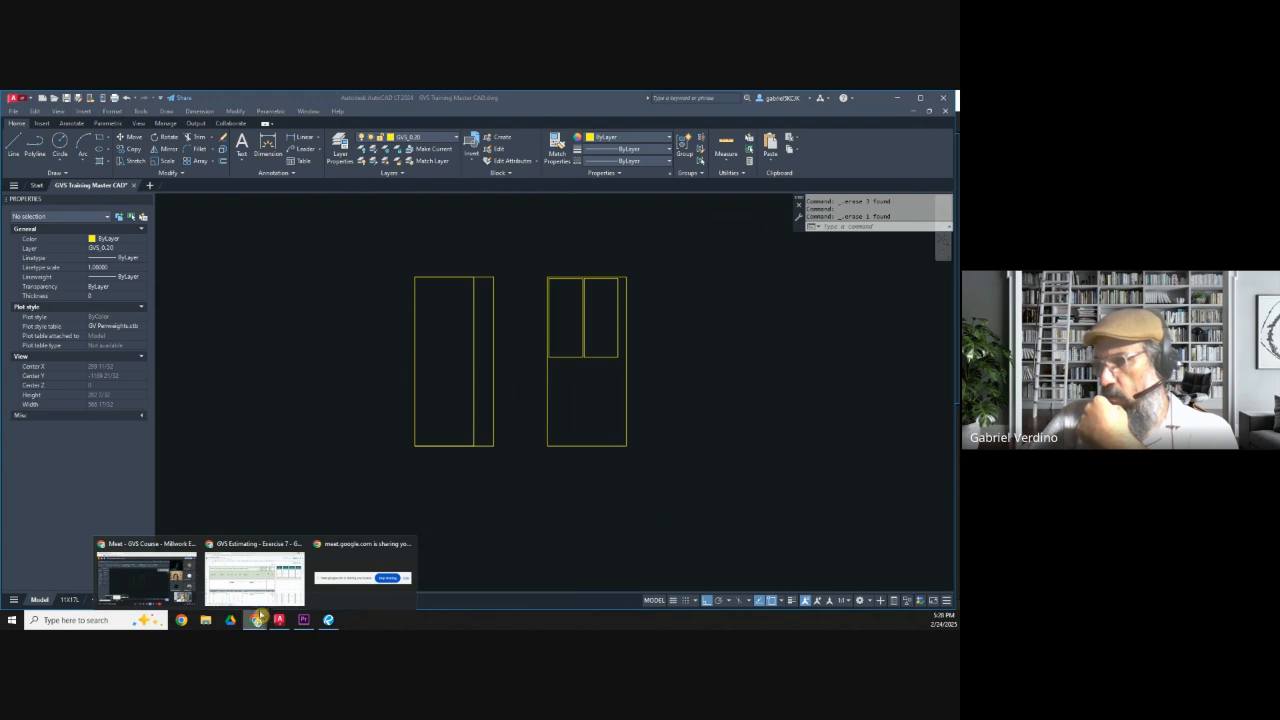
left_click(259, 579)
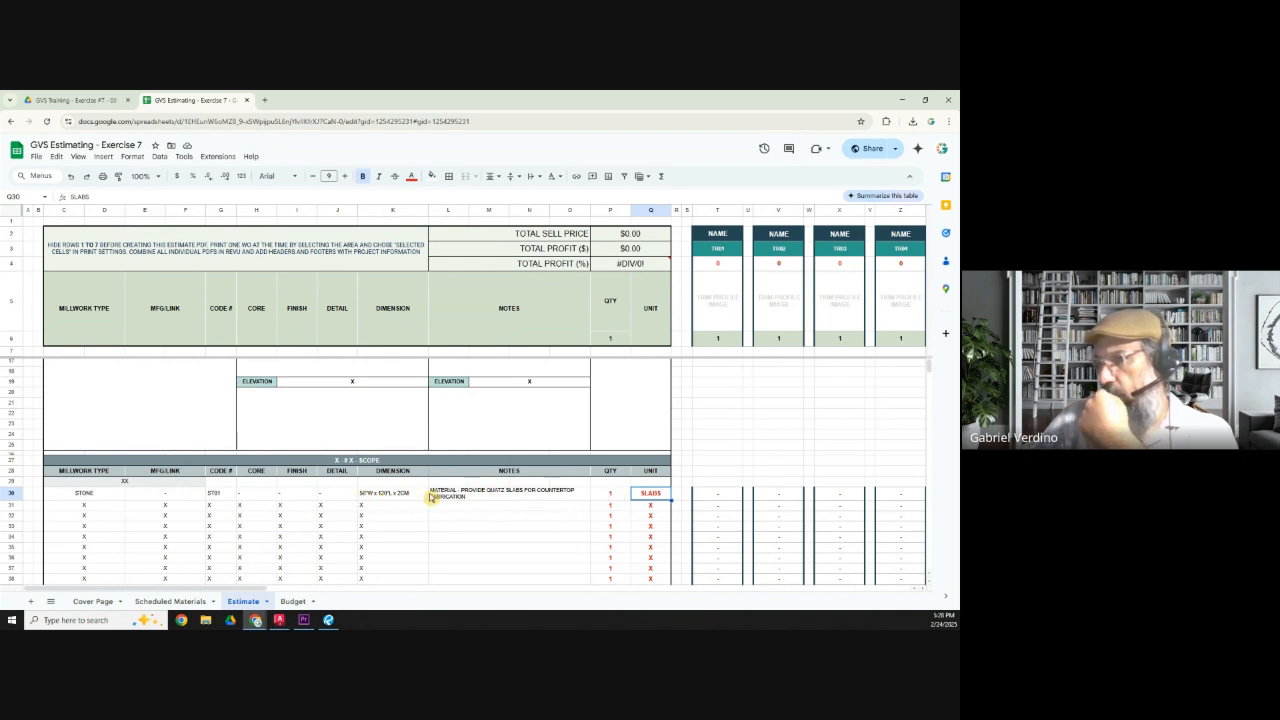
left_click(329, 621)
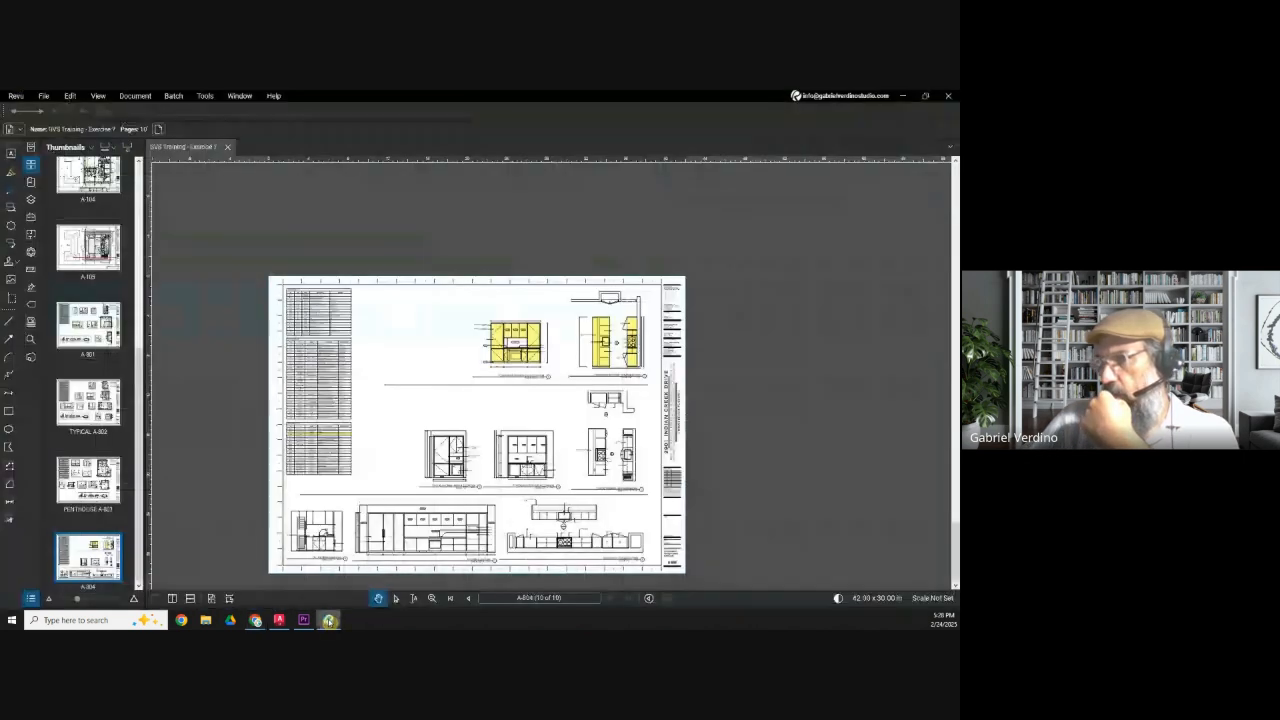
left_click(281, 620)
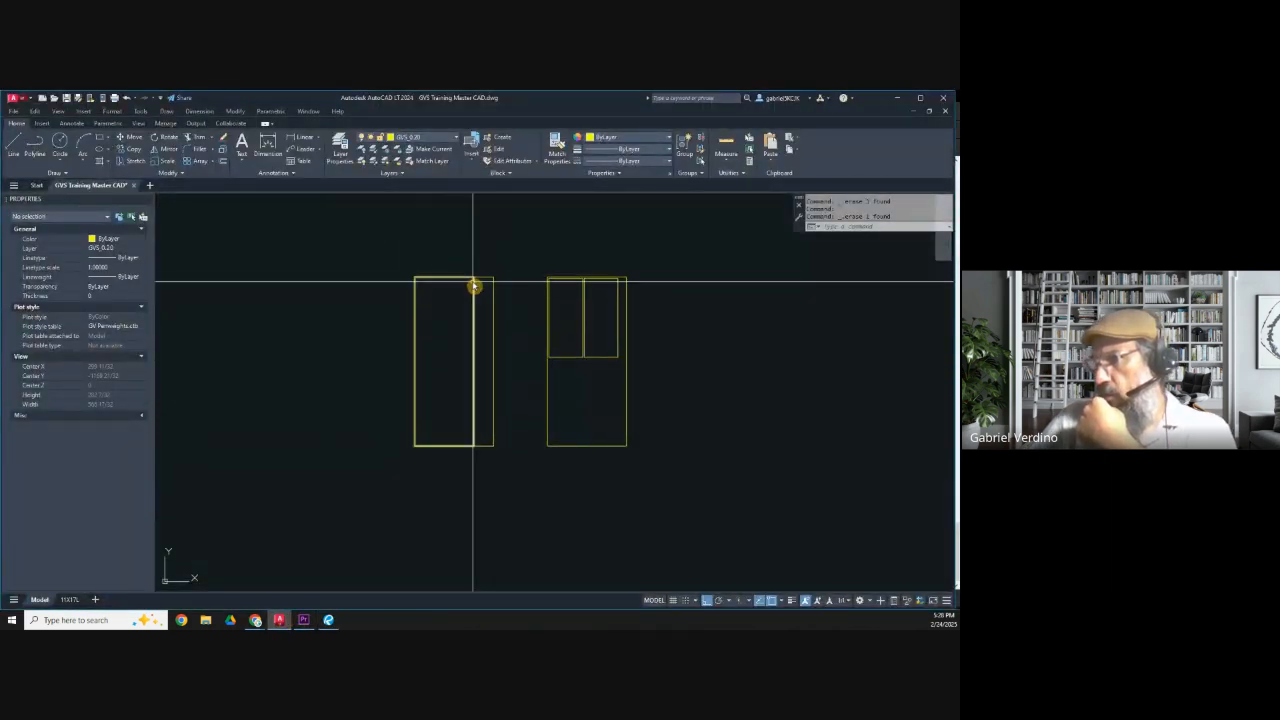
scroll(488, 286, "up", 3)
middle_click_drag(485, 299, 366, 291)
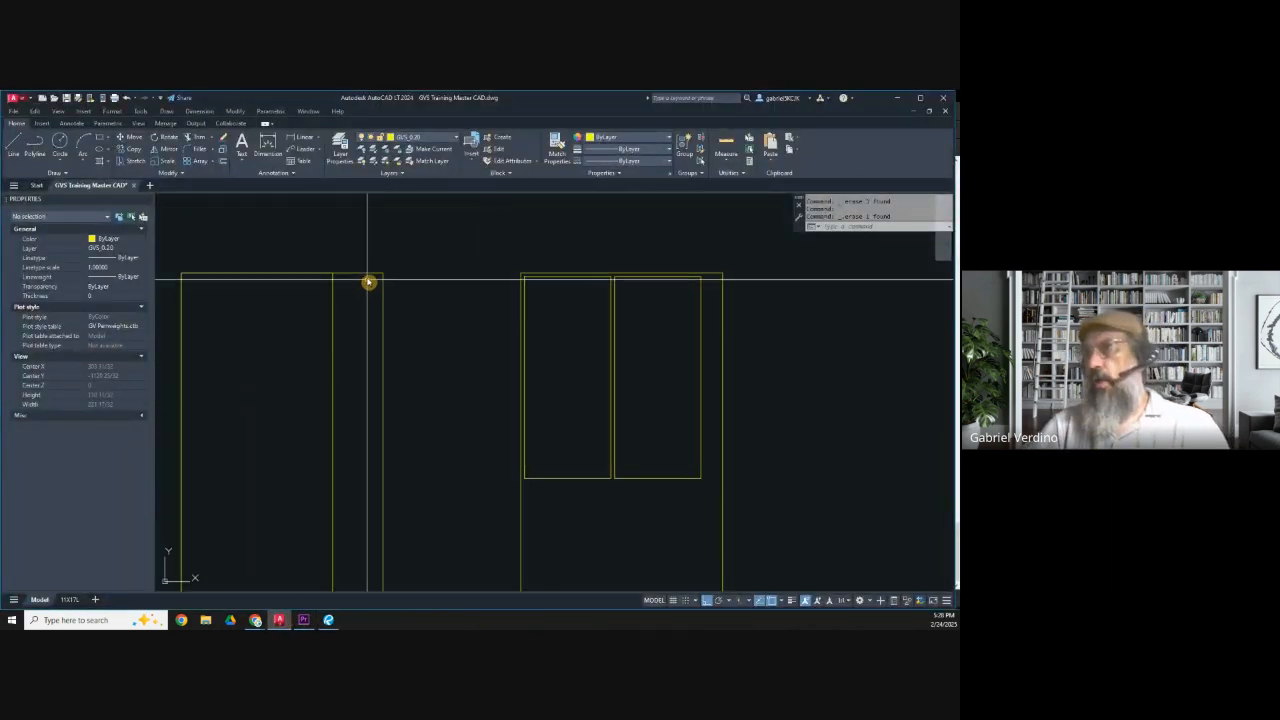
left_click(364, 282)
scroll(378, 345, "down", 2)
middle_click_drag(382, 392, 346, 351)
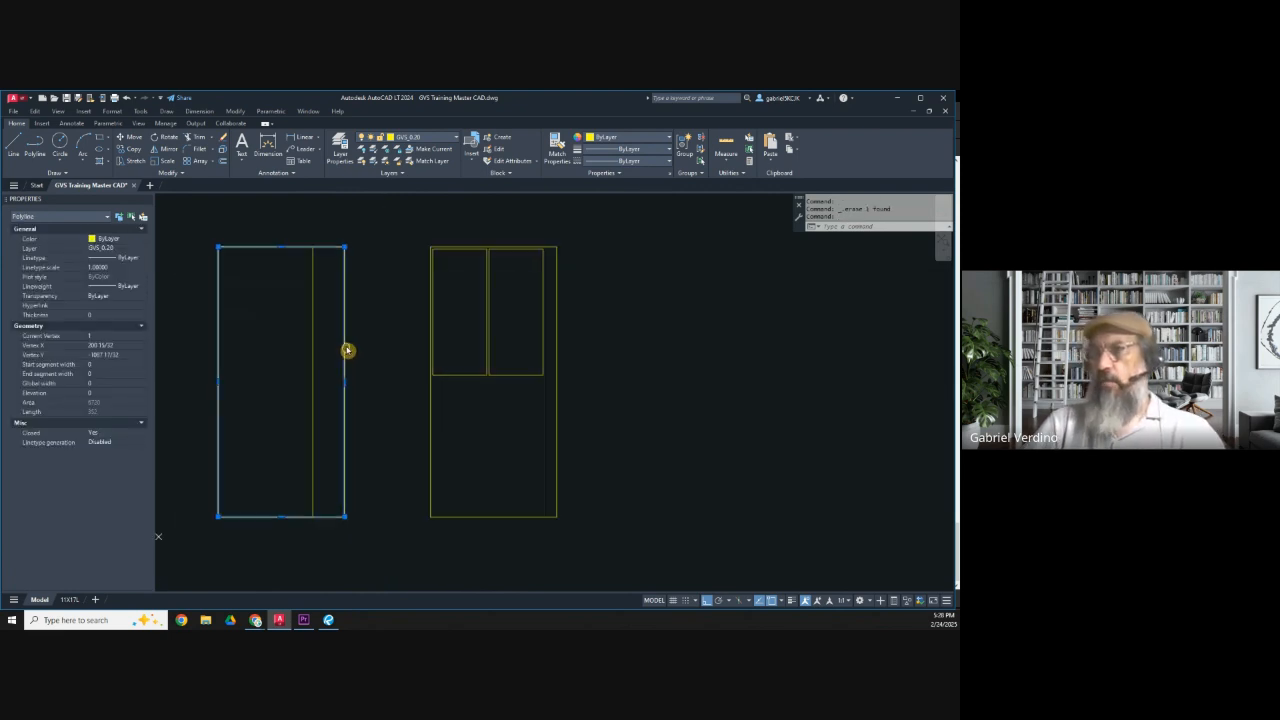
key("Escape")
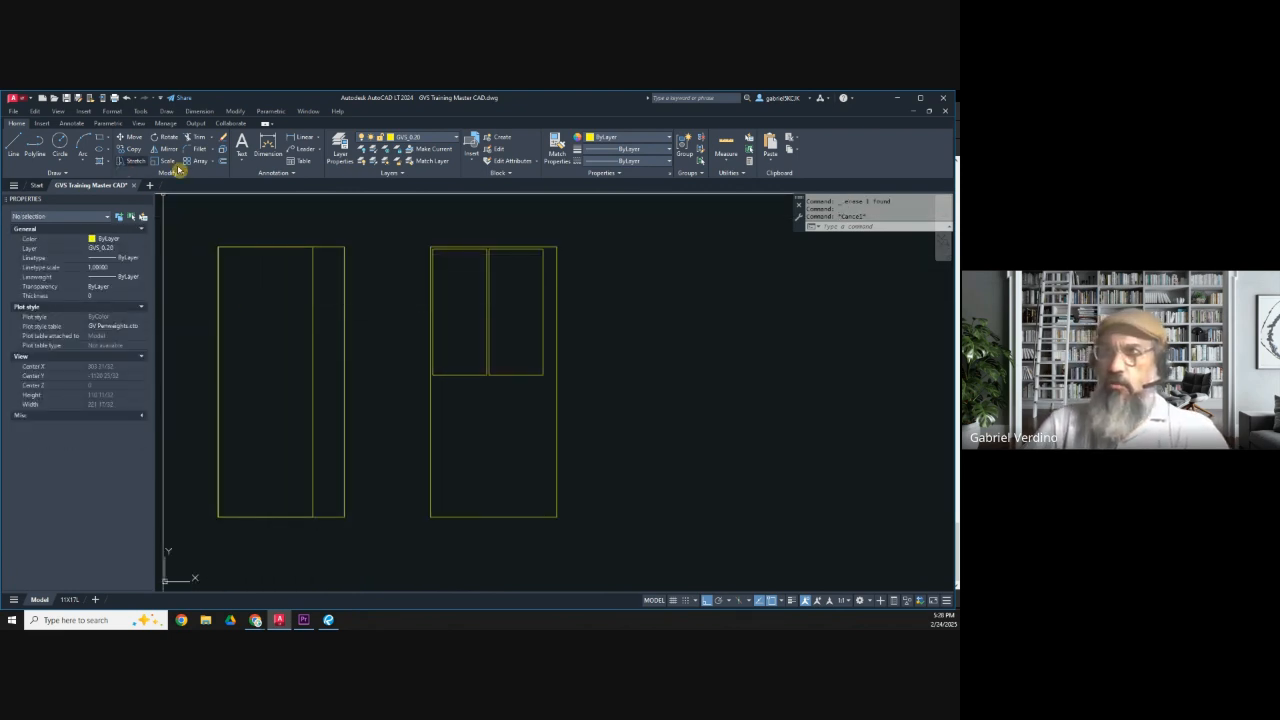
Make layer 0 current and place a vertical construction line through the upper right corner of the left cabinet's inner panel.
left_click(402, 139)
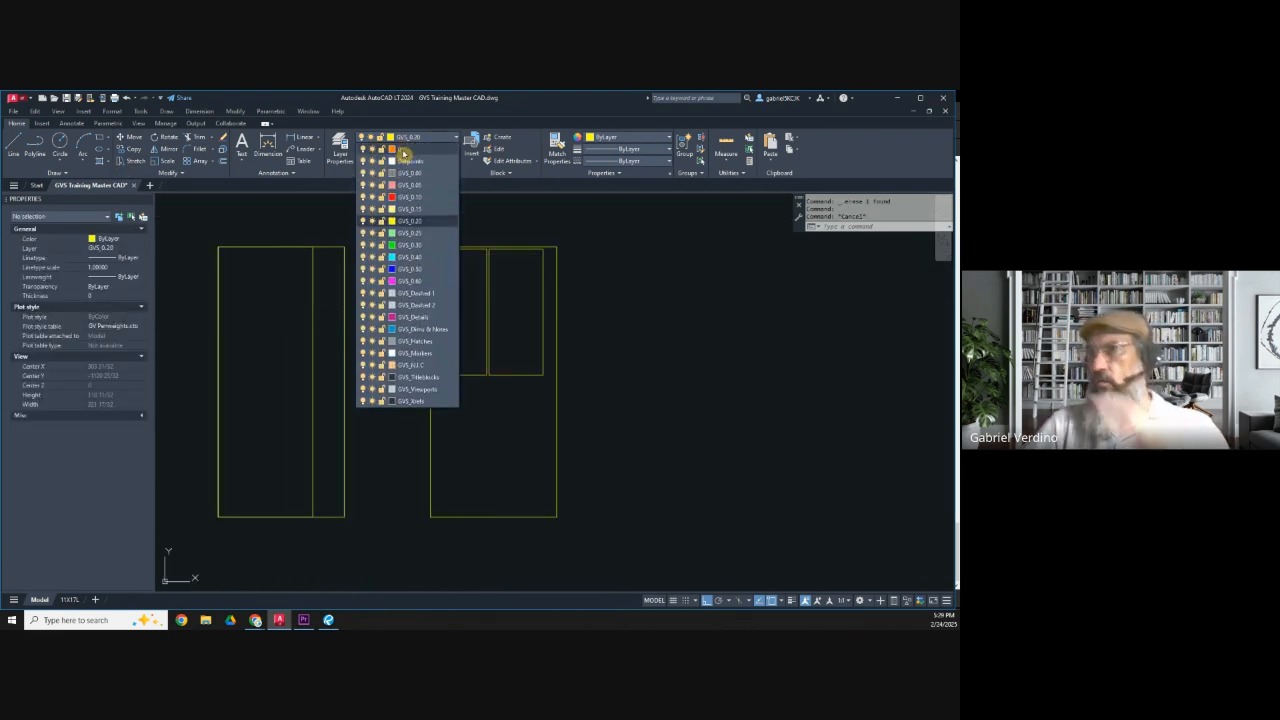
left_click(404, 149)
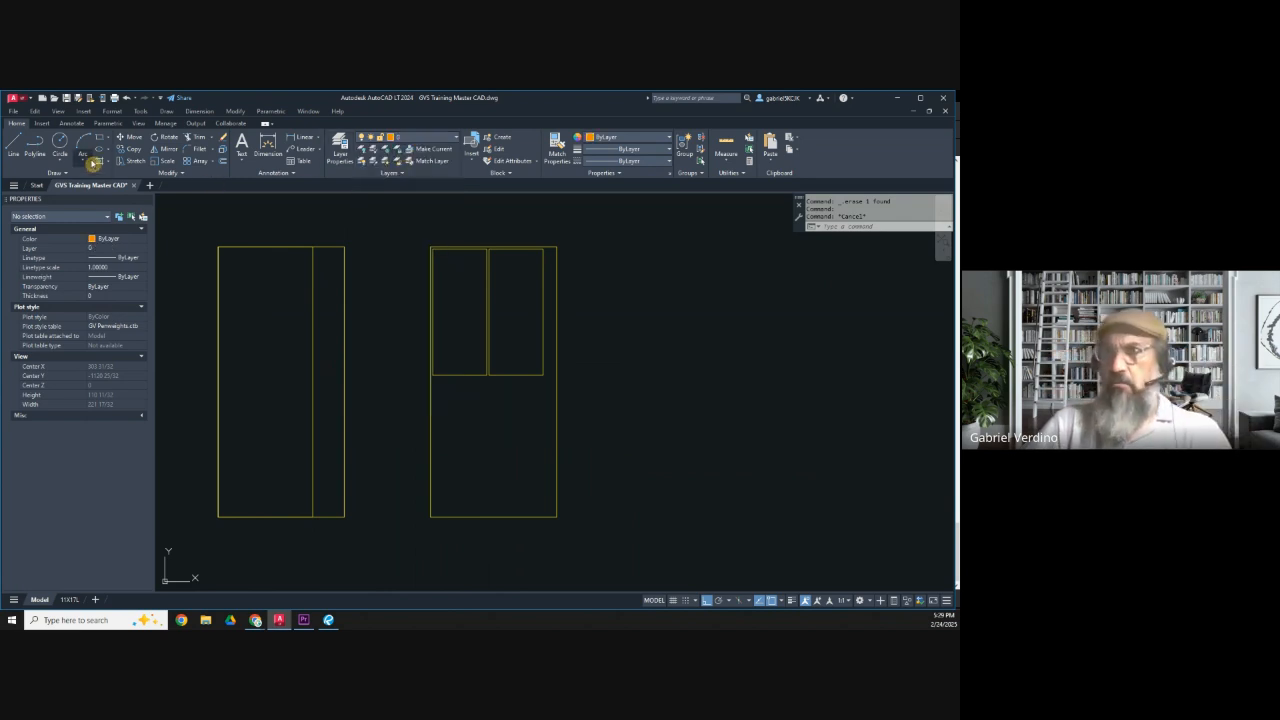
left_click(57, 174)
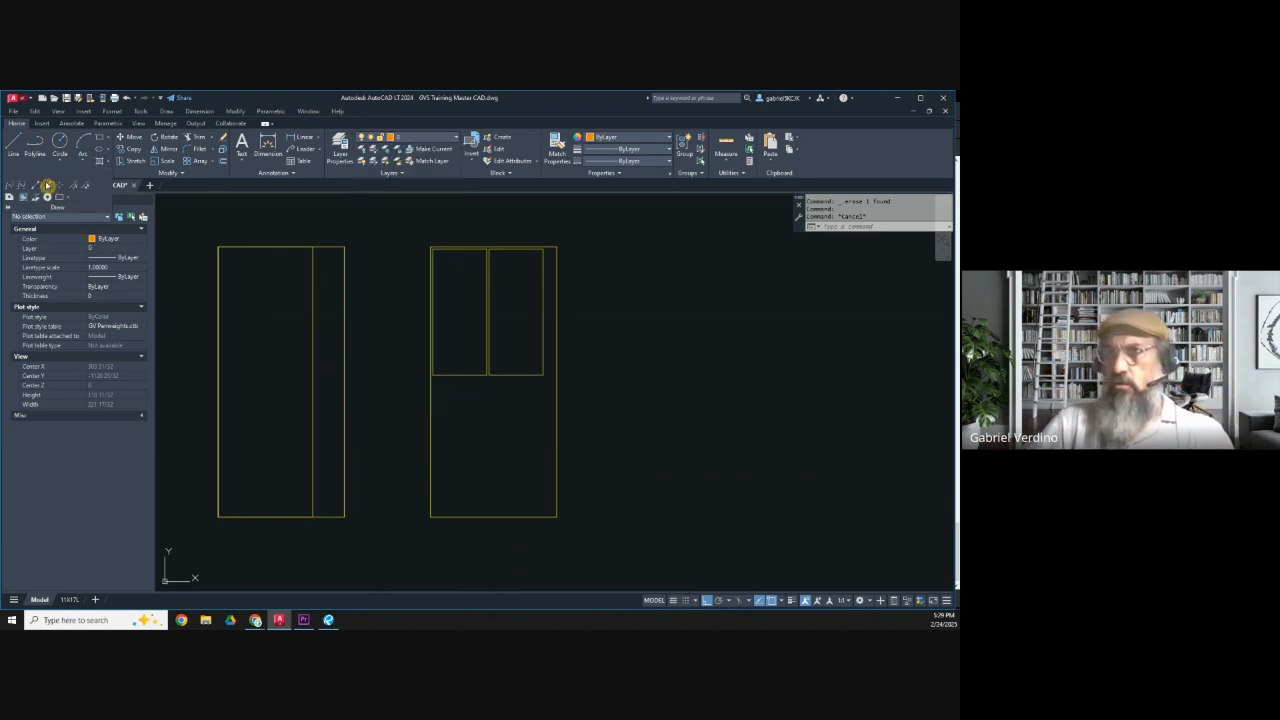
left_click(38, 188)
type("v")
key("Return")
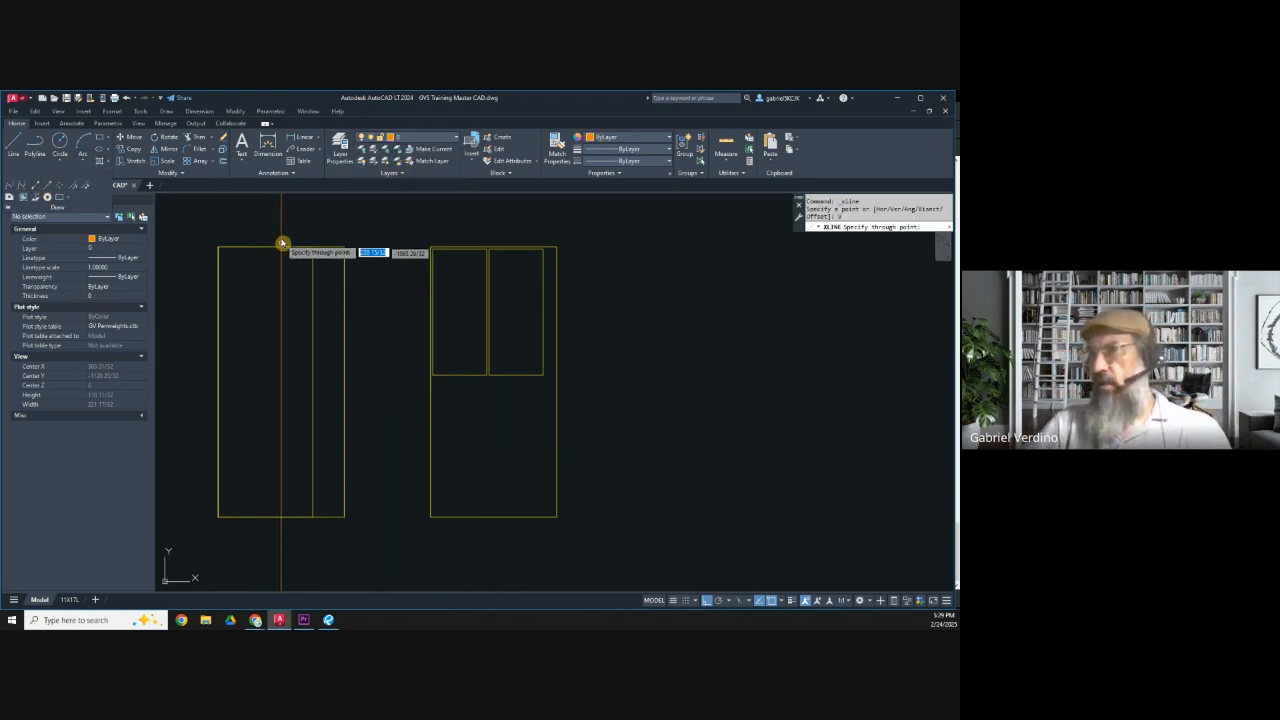
left_click(314, 250)
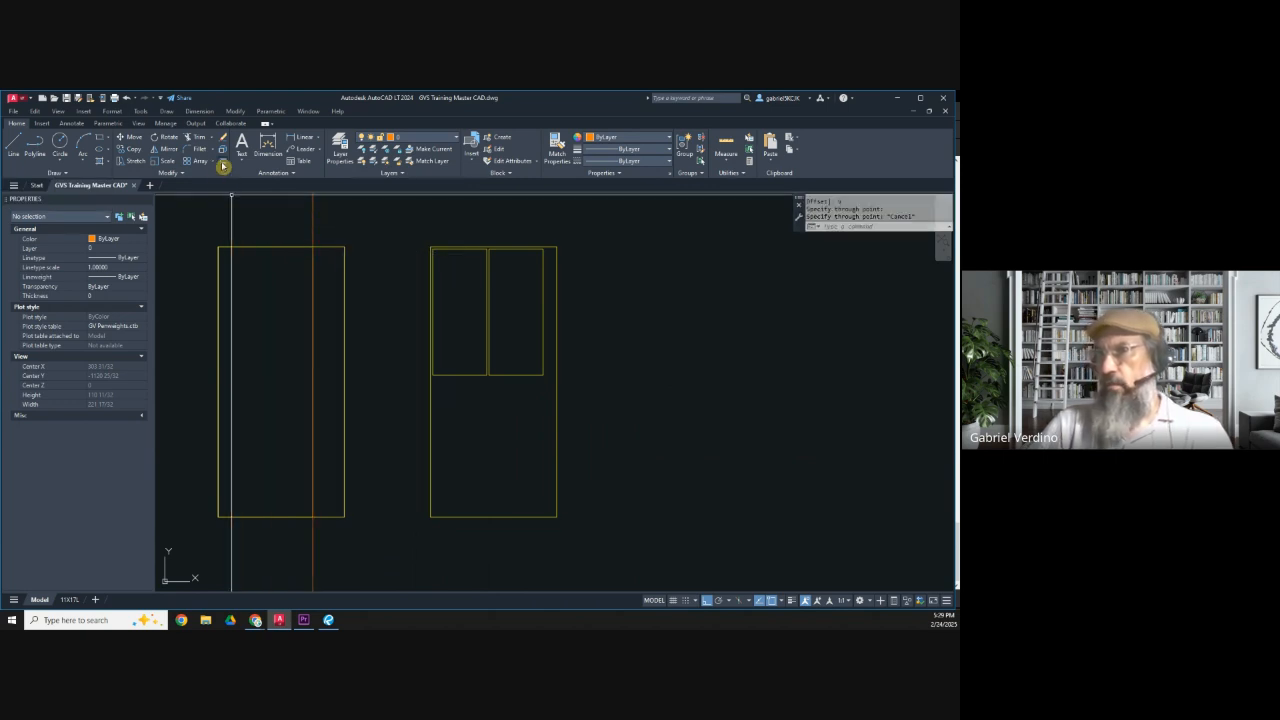
Offset the vertical construction line 2 inches to the right and make GVS_0.20 the current layer.
left_click(224, 164)
type("2")
key("Return")
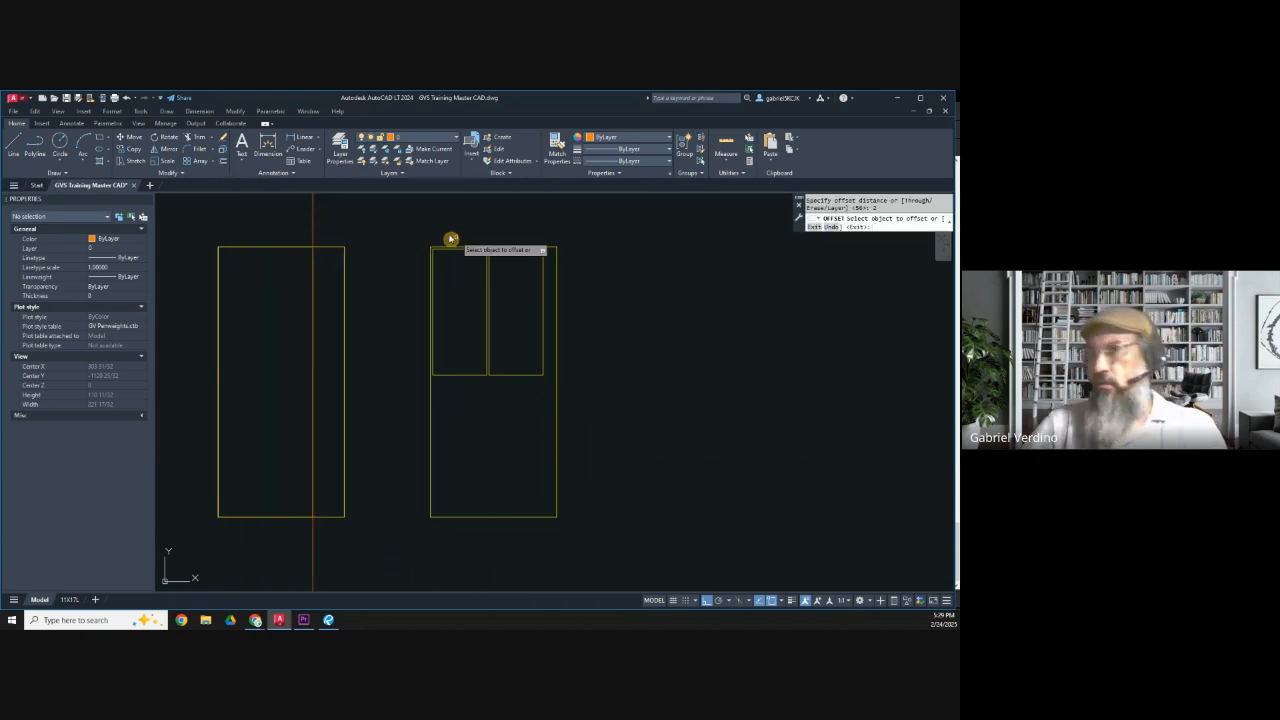
left_click(314, 234)
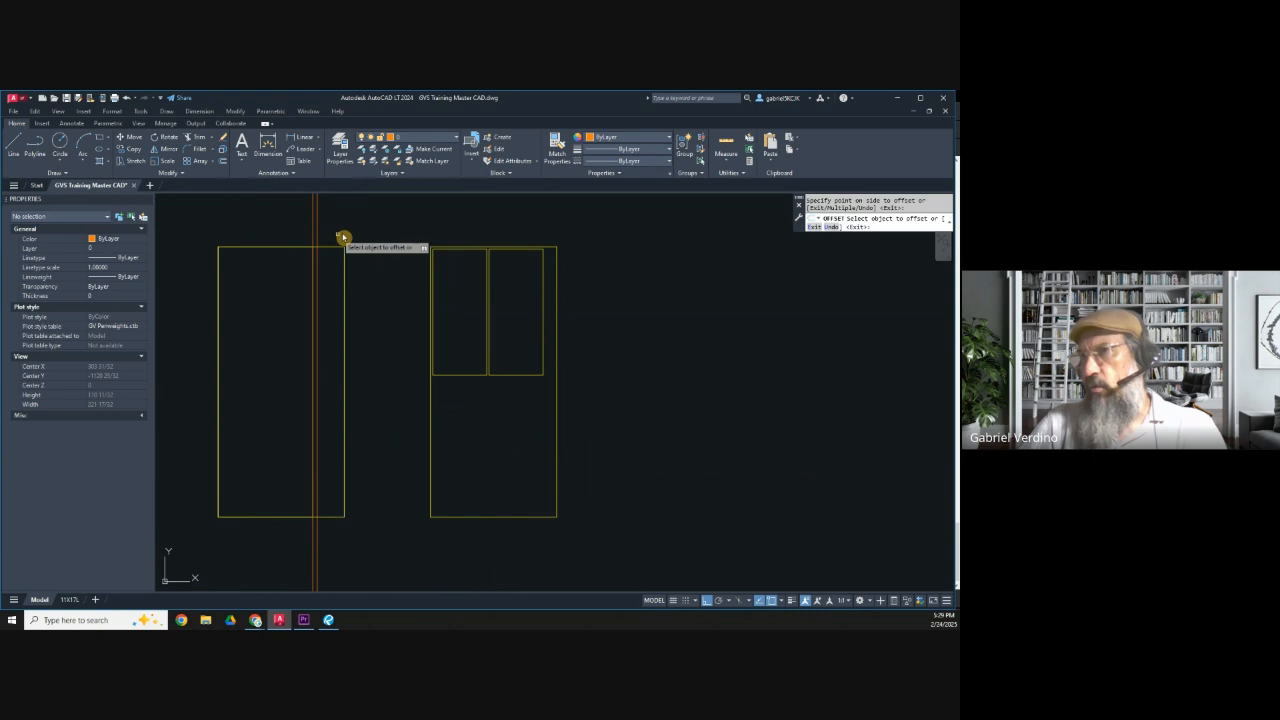
left_click(342, 243)
key("Escape")
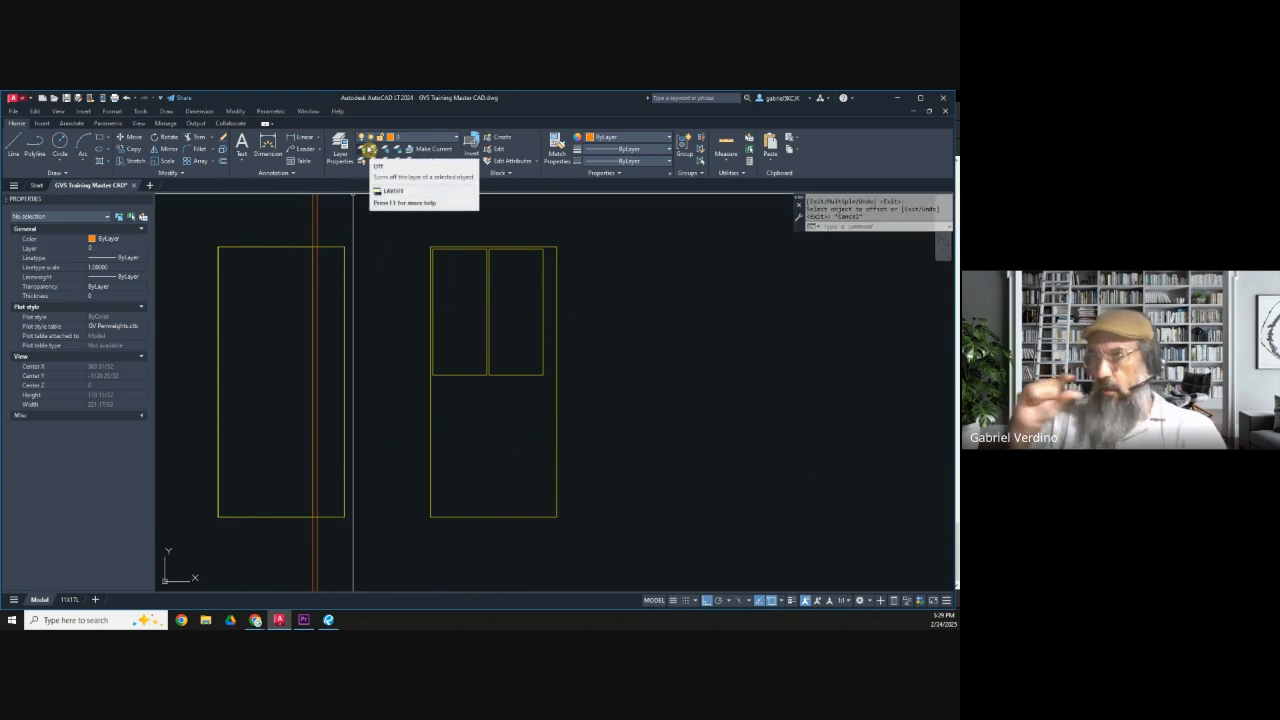
left_click(408, 139)
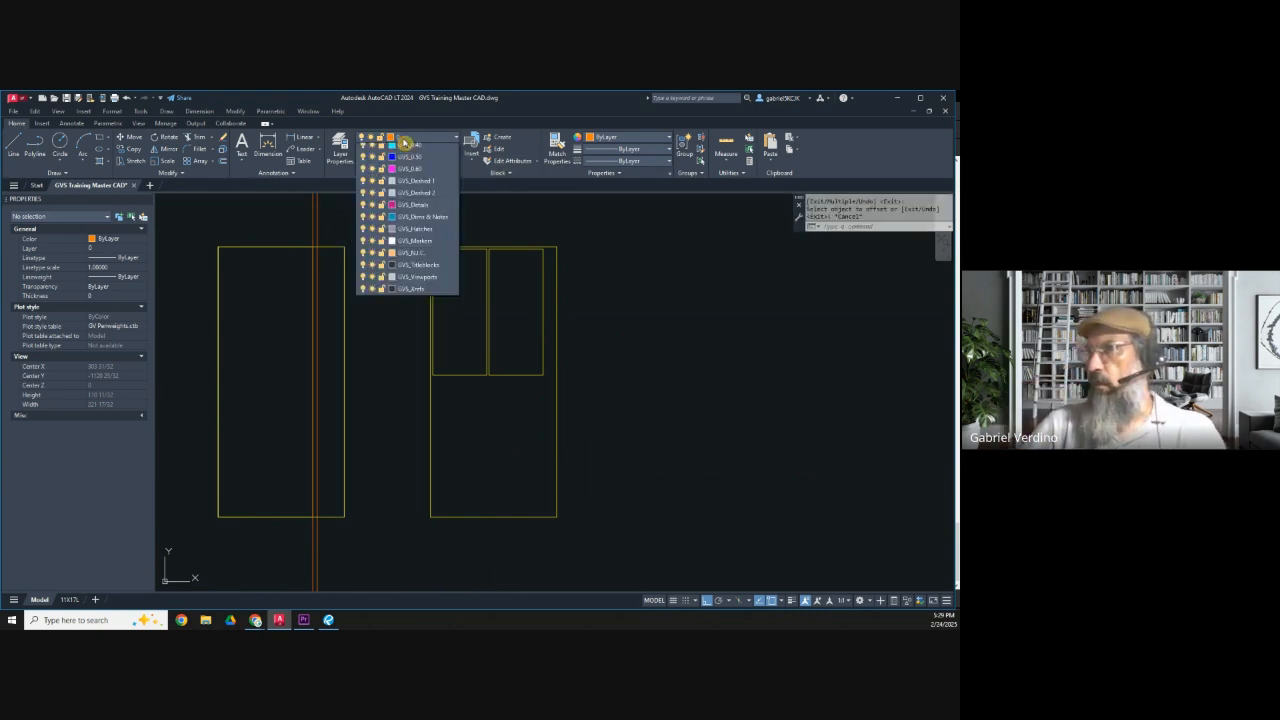
left_click(416, 222)
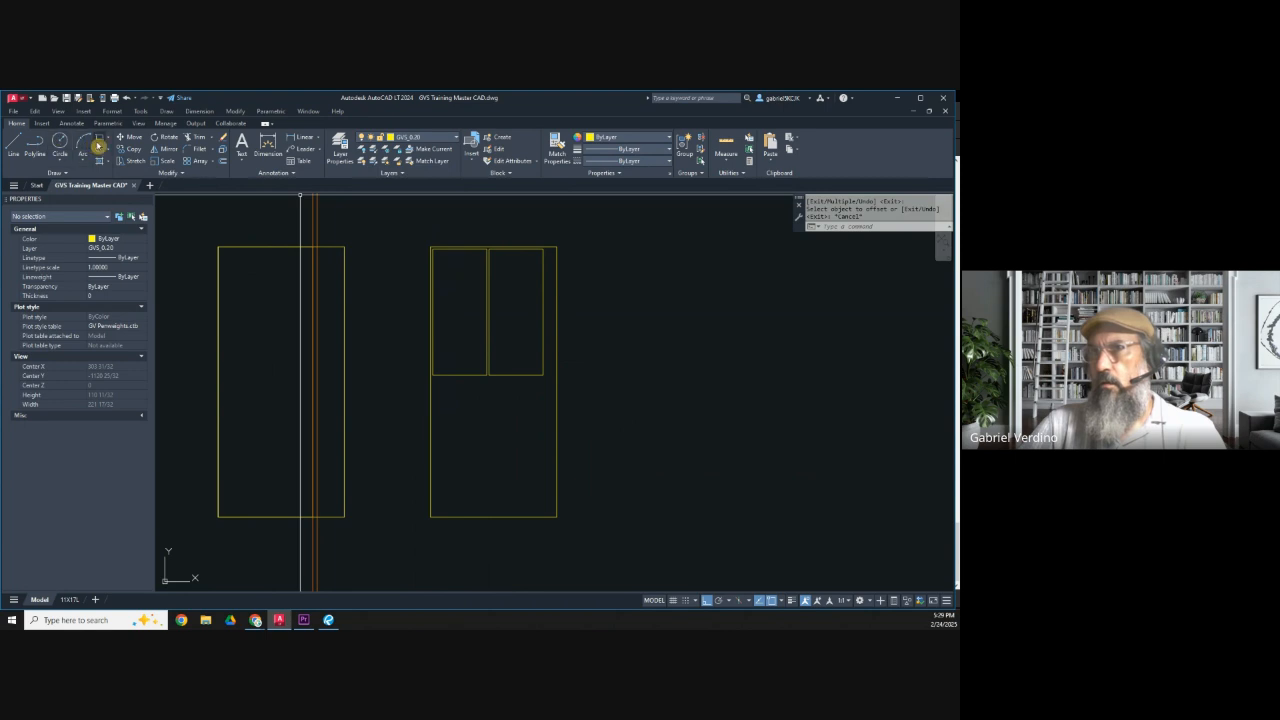
Draw a rectangle between the two vertical construction lines, spanning the left cabinet outline from its upper to its lower edge.
type("rec")
key("Return")
scroll(307, 252, "up", 3)
left_click(307, 252)
scroll(334, 514, "down", 3)
scroll(322, 534, "up", 4)
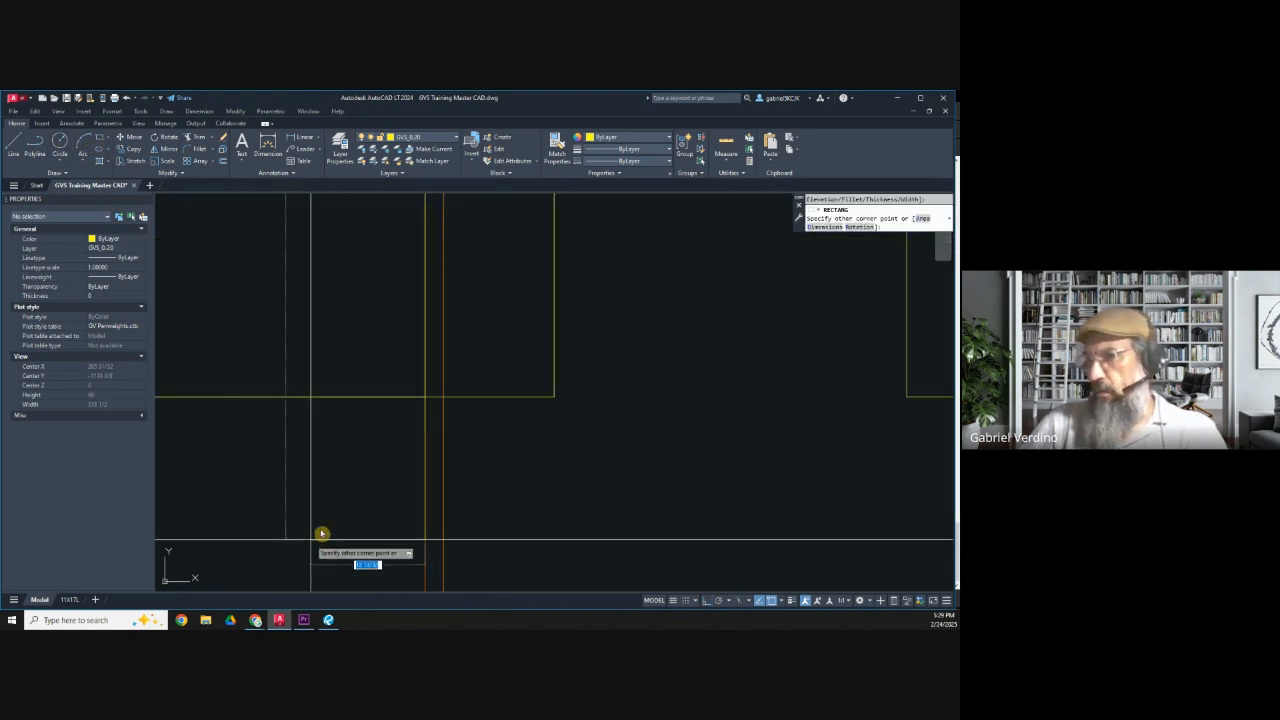
left_click(441, 412)
key("Escape")
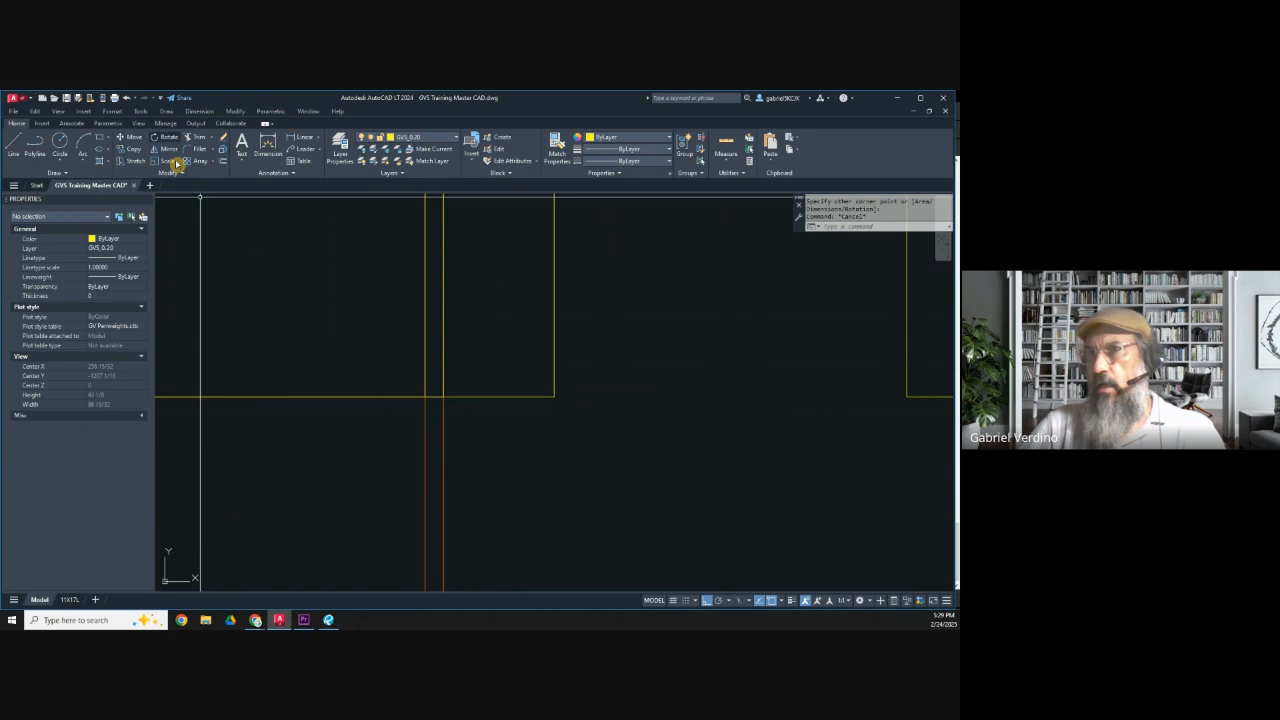
Erase the two vertical construction lines crossing the left cabinet.
left_click(457, 466)
left_click(386, 454)
key("Escape")
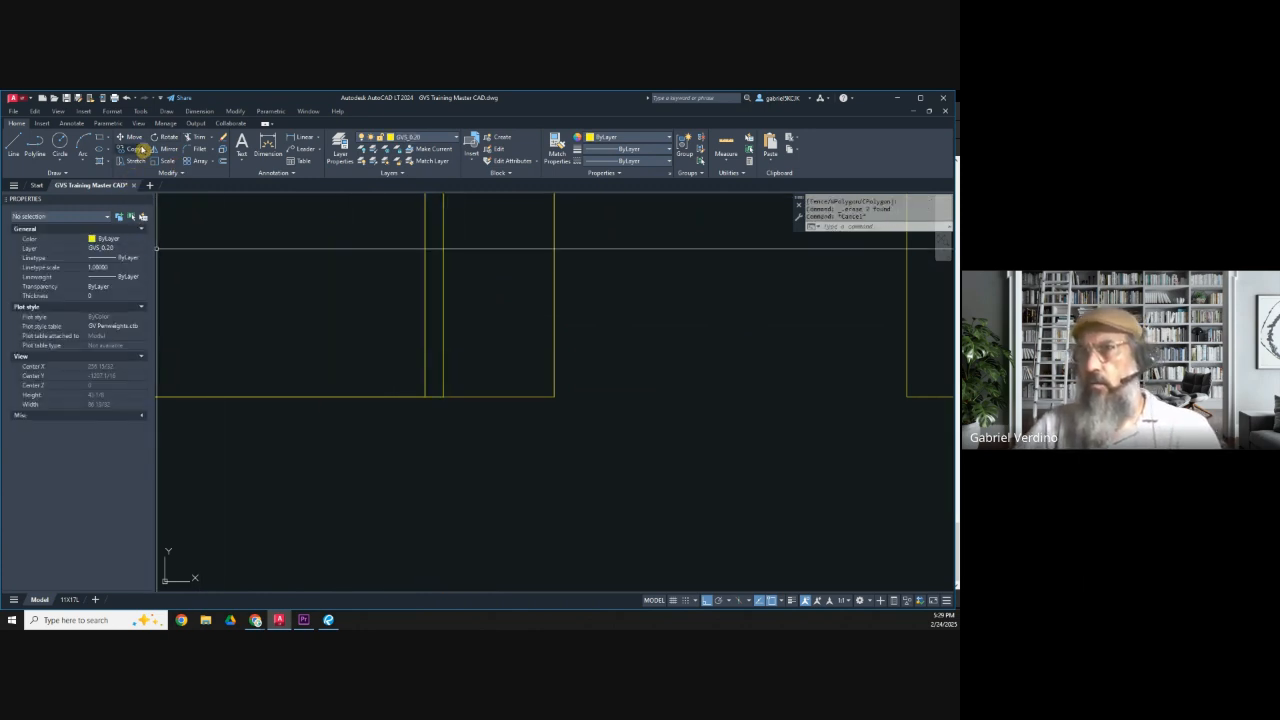
Move the left cabinet's inner panel and the new narrow strip 0.5 inch to the right.
left_click(132, 148)
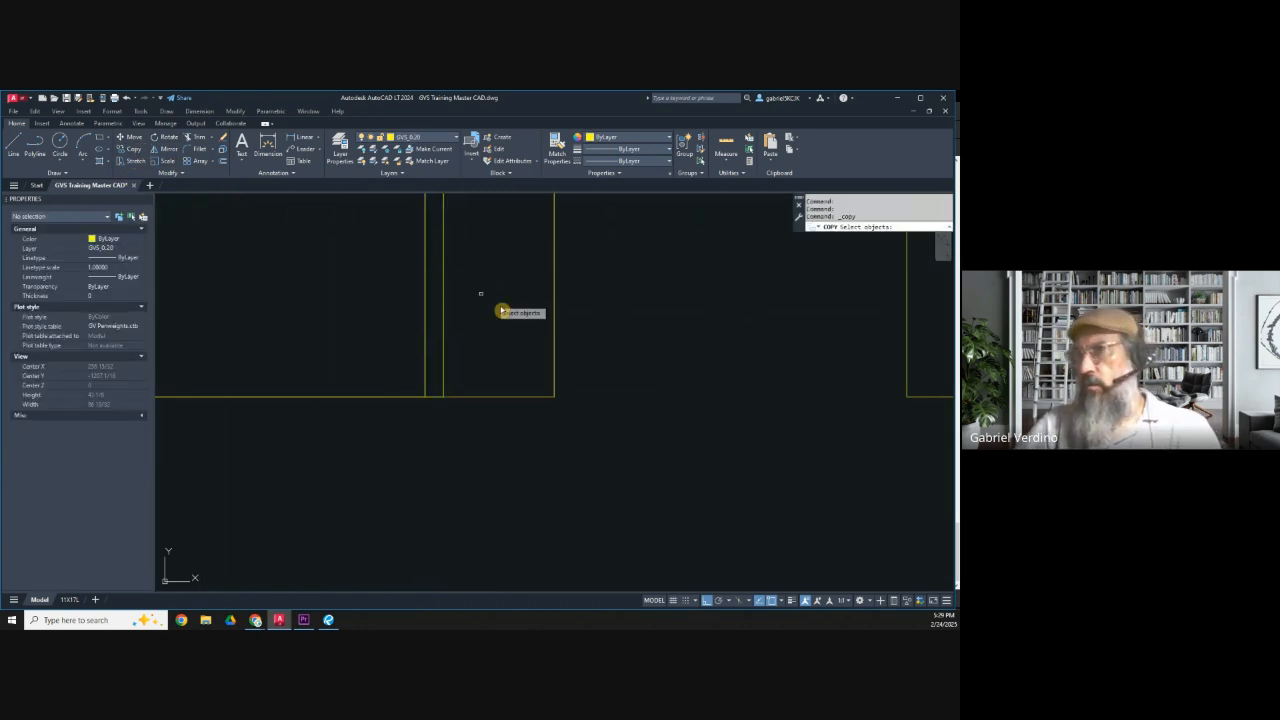
left_click(132, 136)
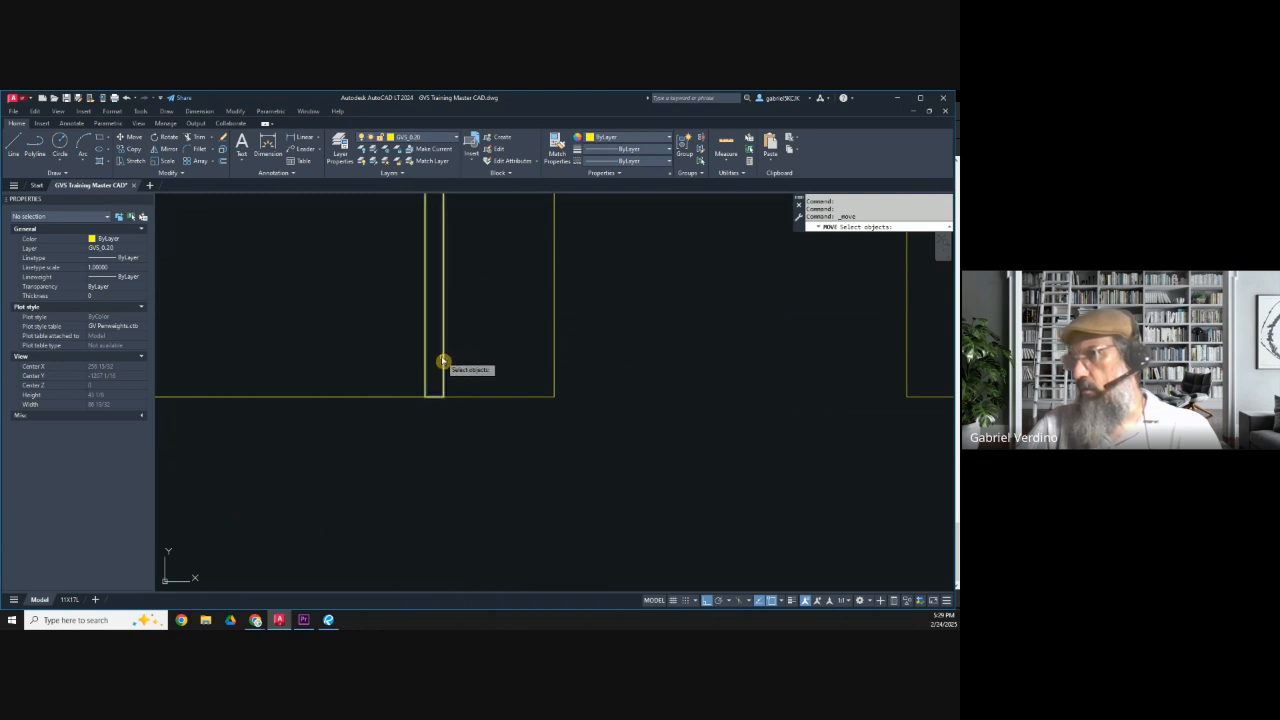
scroll(465, 368, "down", 3)
scroll(463, 368, "up", 4)
left_click(472, 362)
left_click(413, 355)
key("Return")
left_click(440, 497)
type("0.5")
key("Return")
Move only the narrow strip another 0.5 inch to the right, leaving a gap beside the inner panel.
key("Return")
left_click(464, 376)
left_click(423, 366)
key("Return")
left_click(472, 434)
type("0.5")
key("Return")
Copy the narrow strip twice to the right, using the panel's lower right corner as base point to repeat the same gap.
left_click(130, 148)
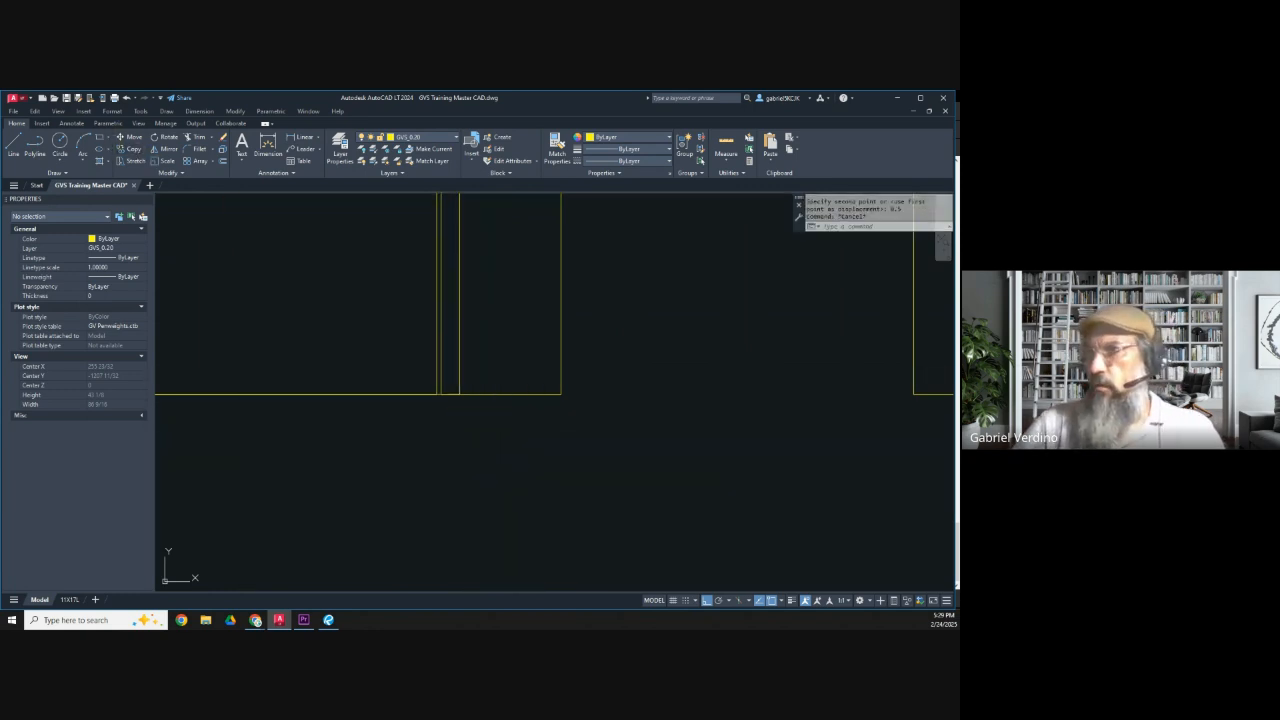
left_click(471, 366)
left_click(438, 400)
scroll(438, 399, "up", 6)
key("Return")
left_click(436, 385)
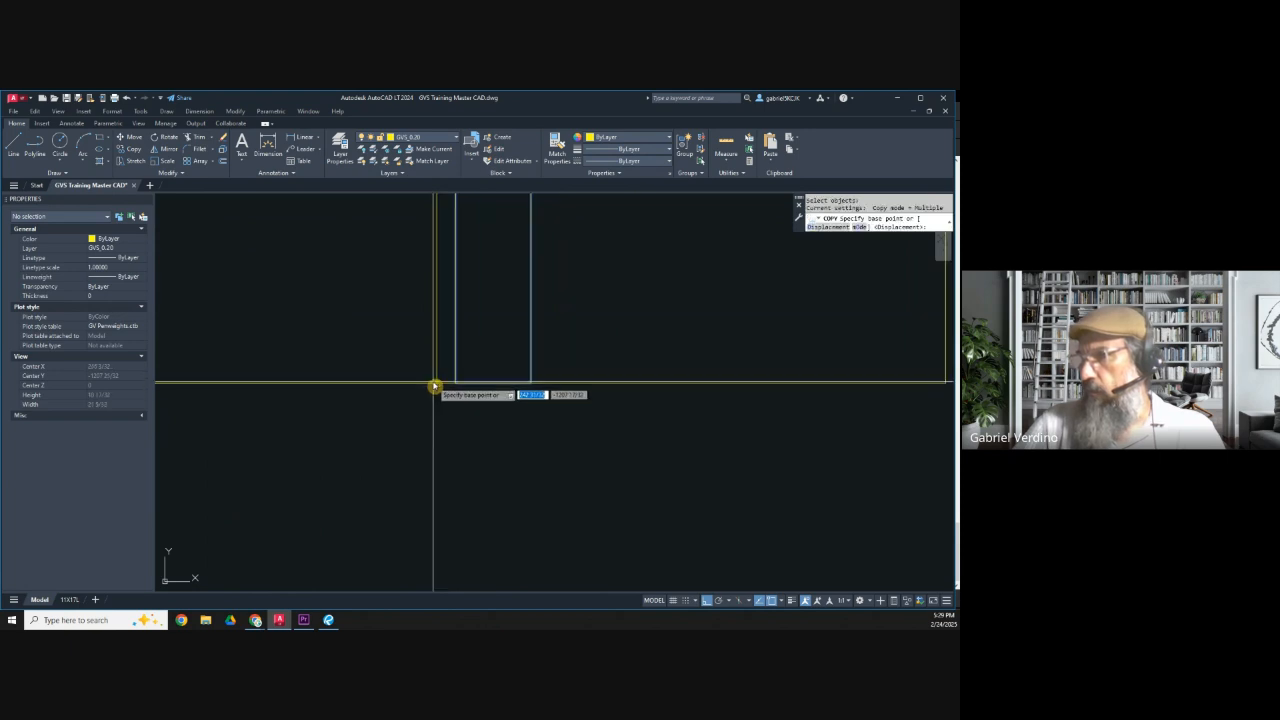
left_click(532, 384)
left_click(627, 386)
key("Escape")
scroll(643, 386, "down", 10)
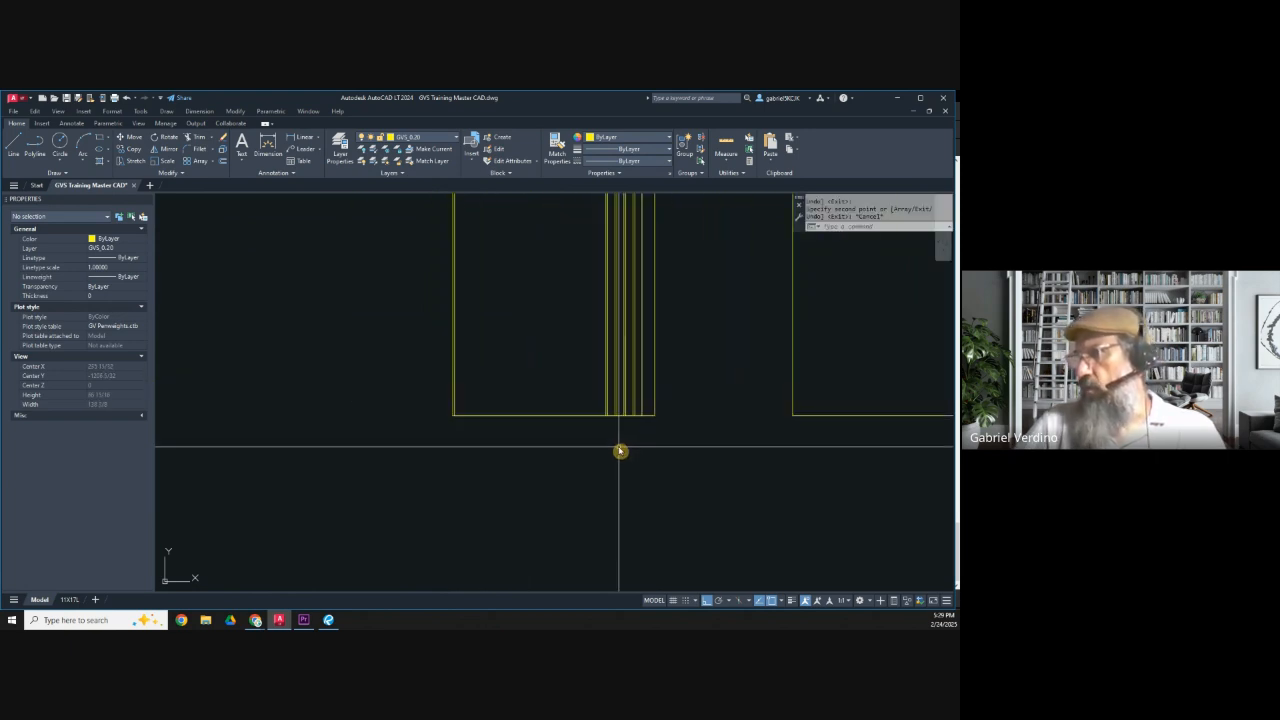
scroll(372, 489, "up", 5)
middle_click_drag(374, 474, 379, 419)
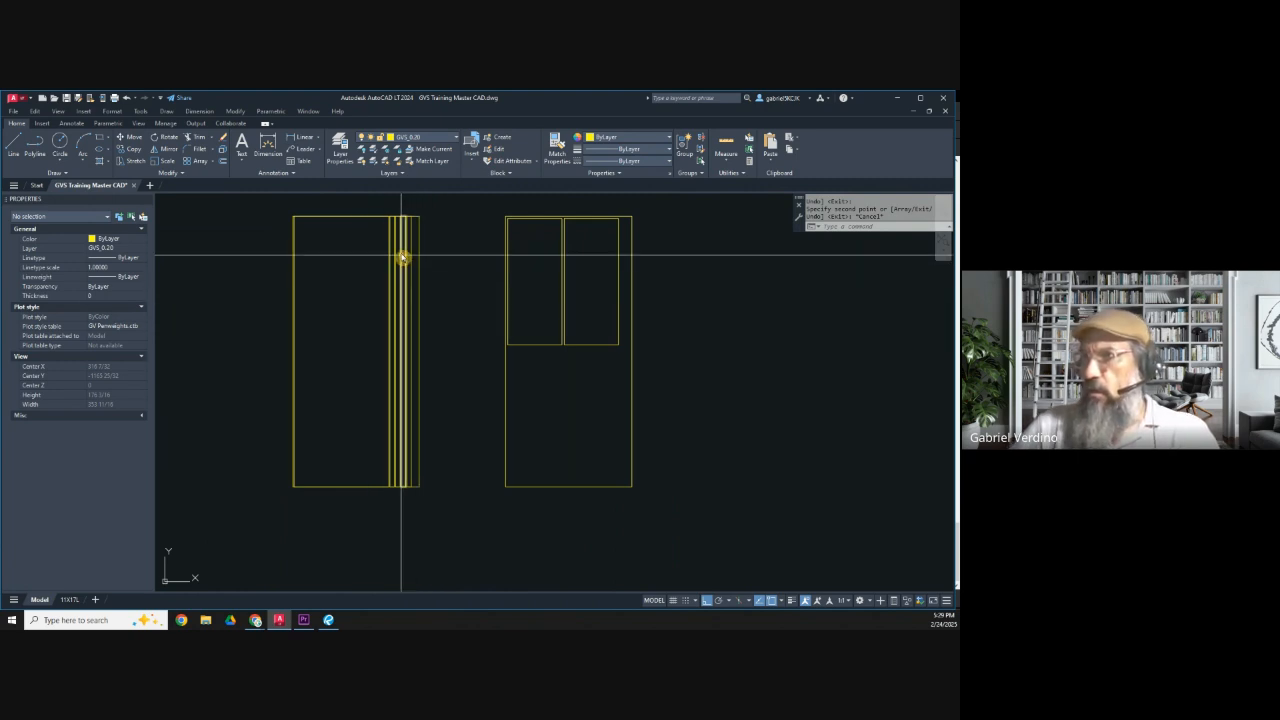
middle_click_drag(370, 305, 397, 309)
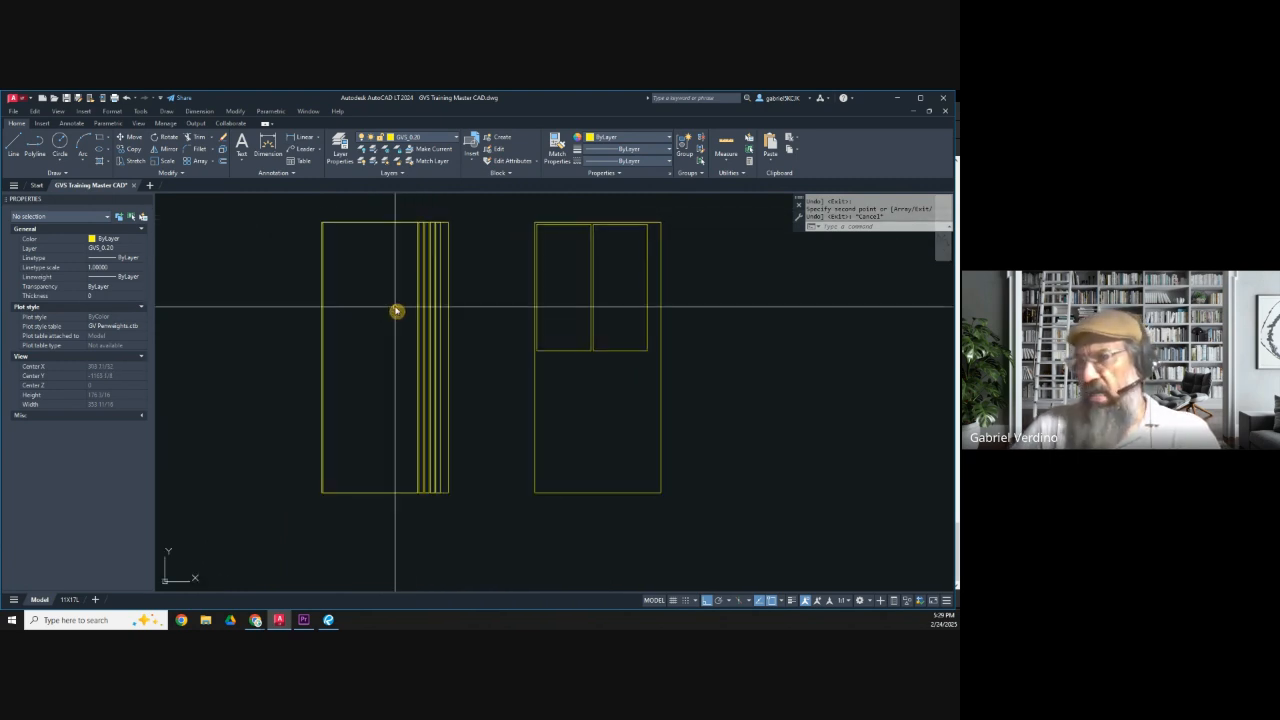
Switch to the GVS Estimating - Exercise 7 spreadsheet and change the stone row's unit to SLAB.
left_click(450, 307)
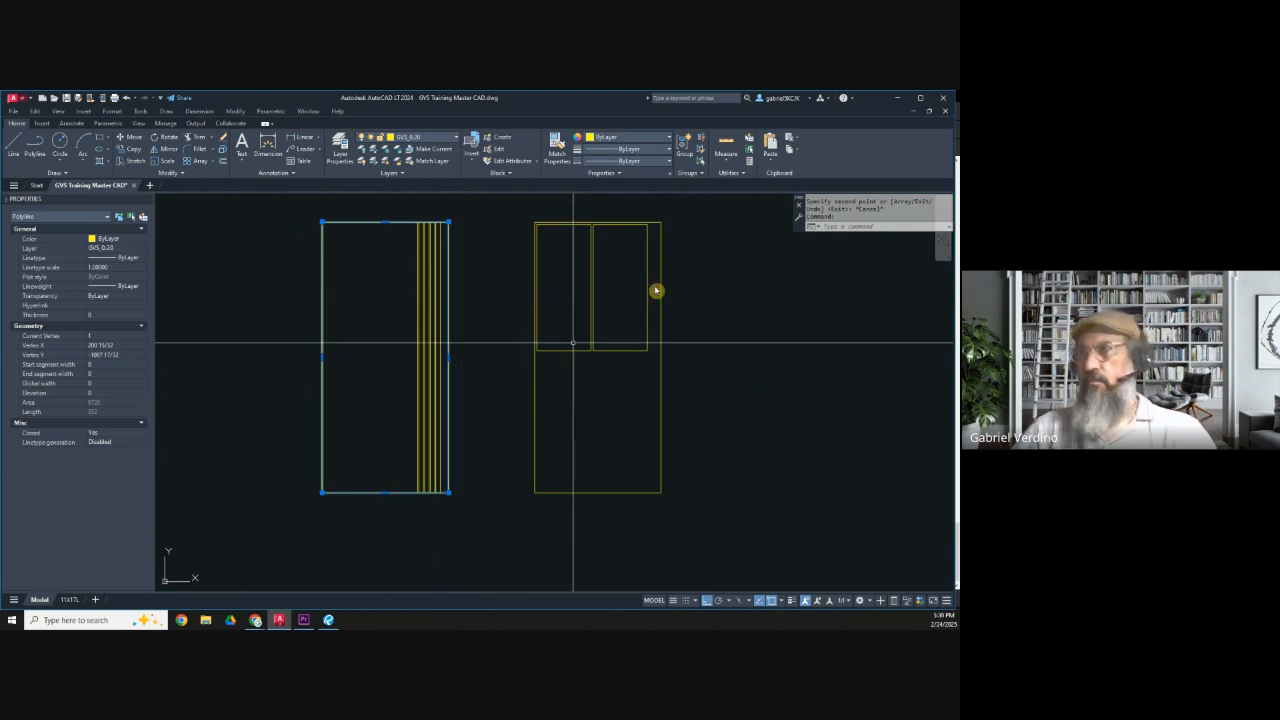
left_click(903, 101)
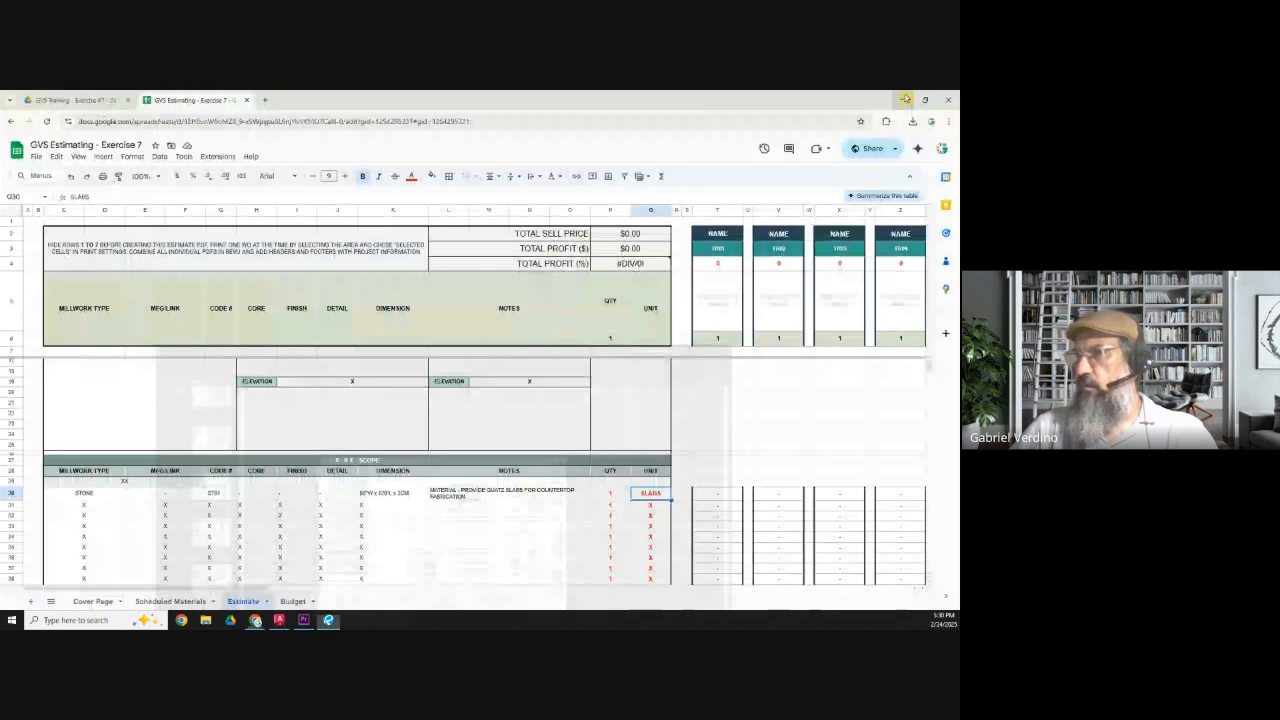
left_click(903, 96)
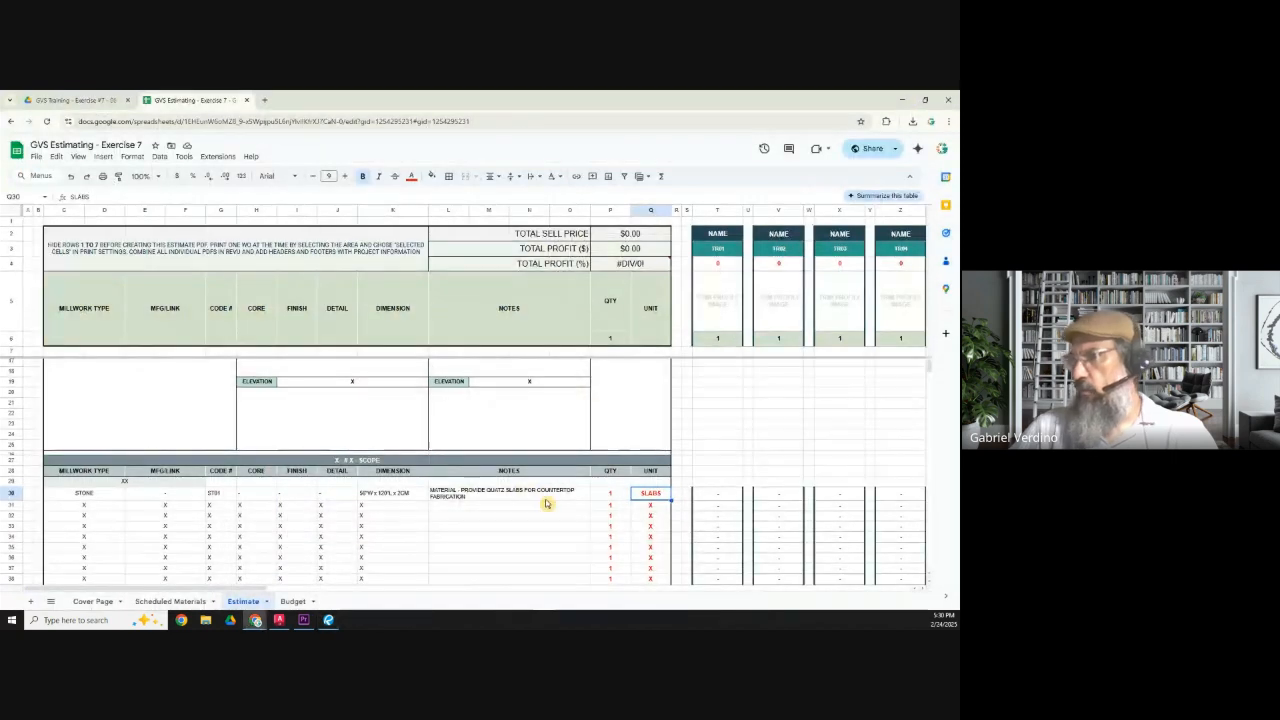
left_click(616, 496)
left_click(644, 496)
double_click(662, 496)
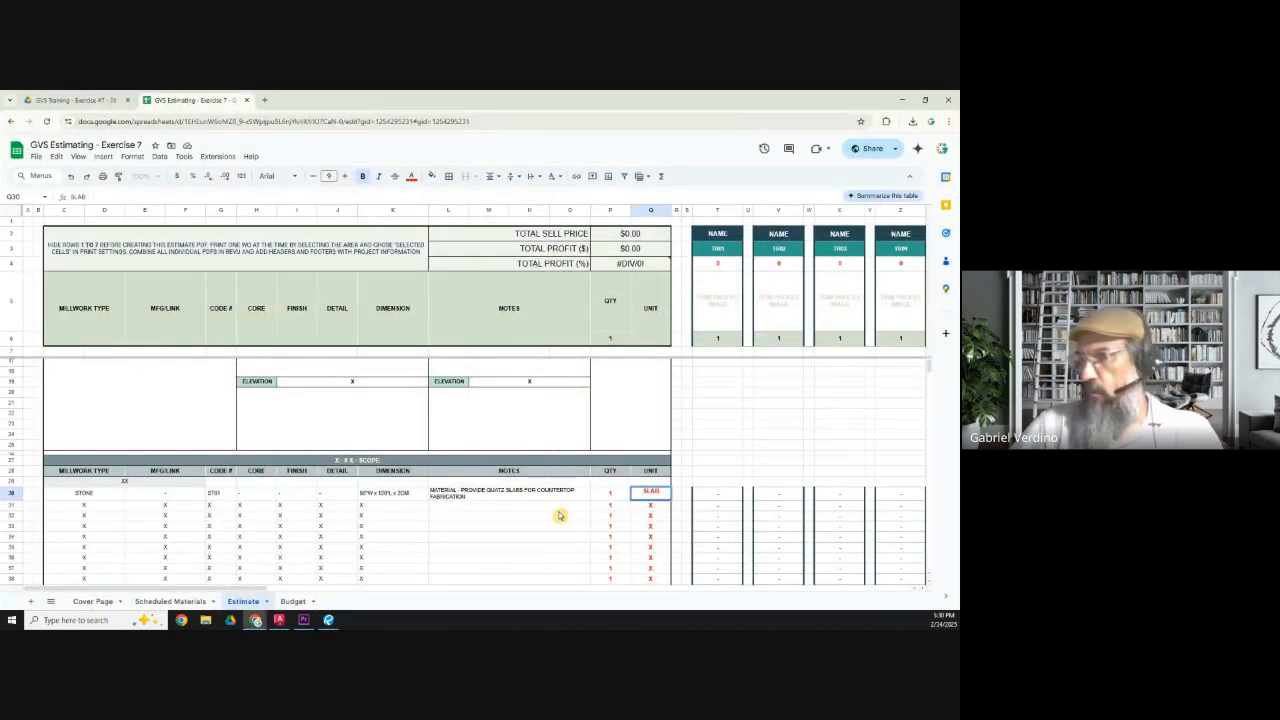
Append "@ ISLAND" to the stone row's quartz slab material note.
left_click(496, 496)
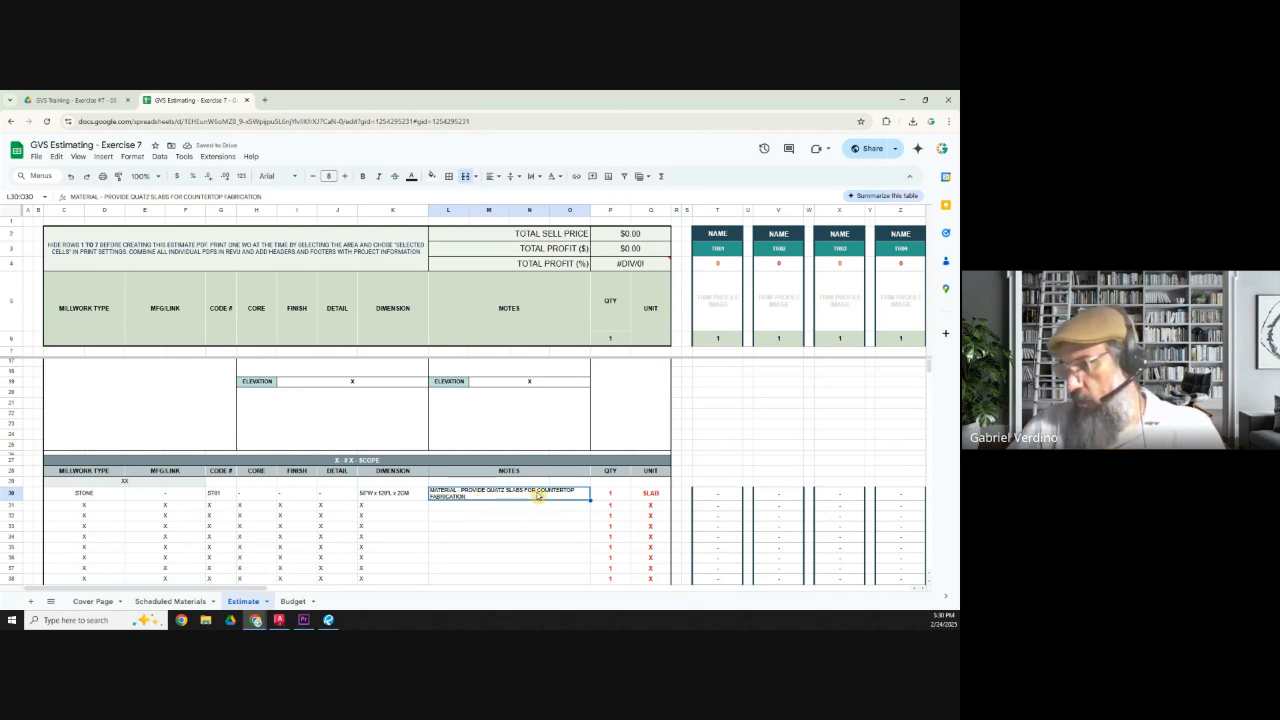
double_click(536, 497)
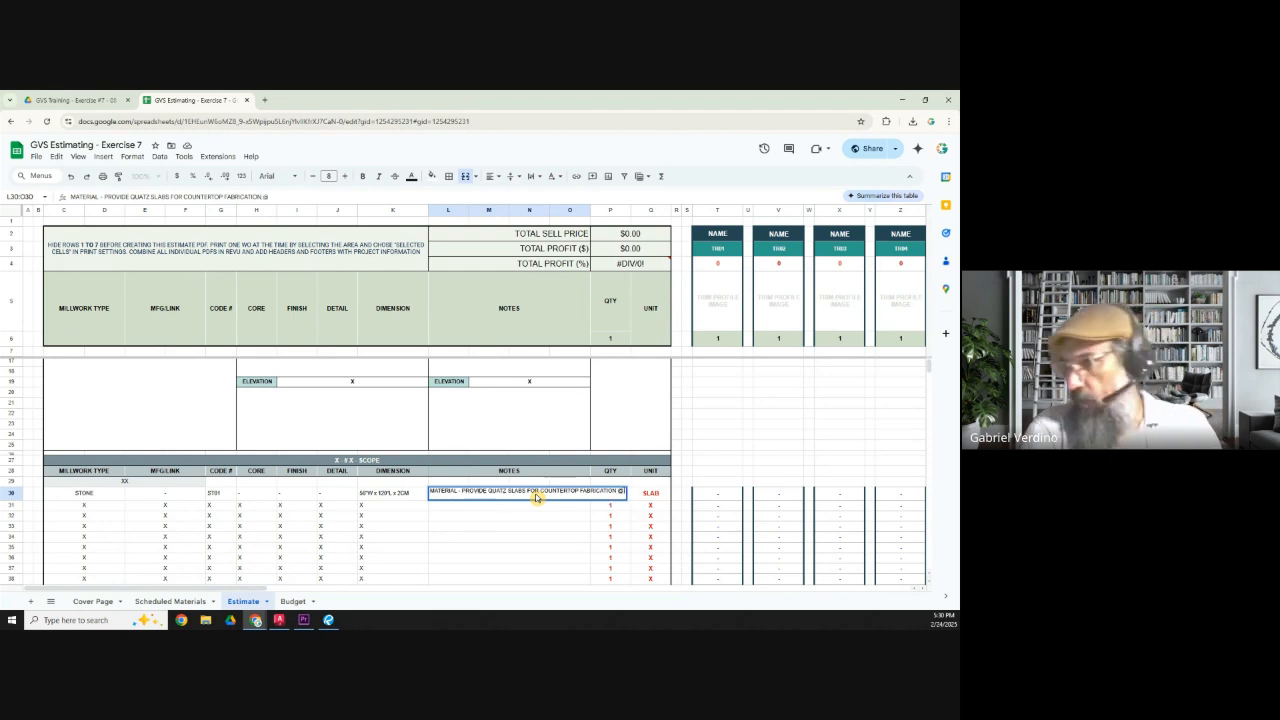
key("Tab")
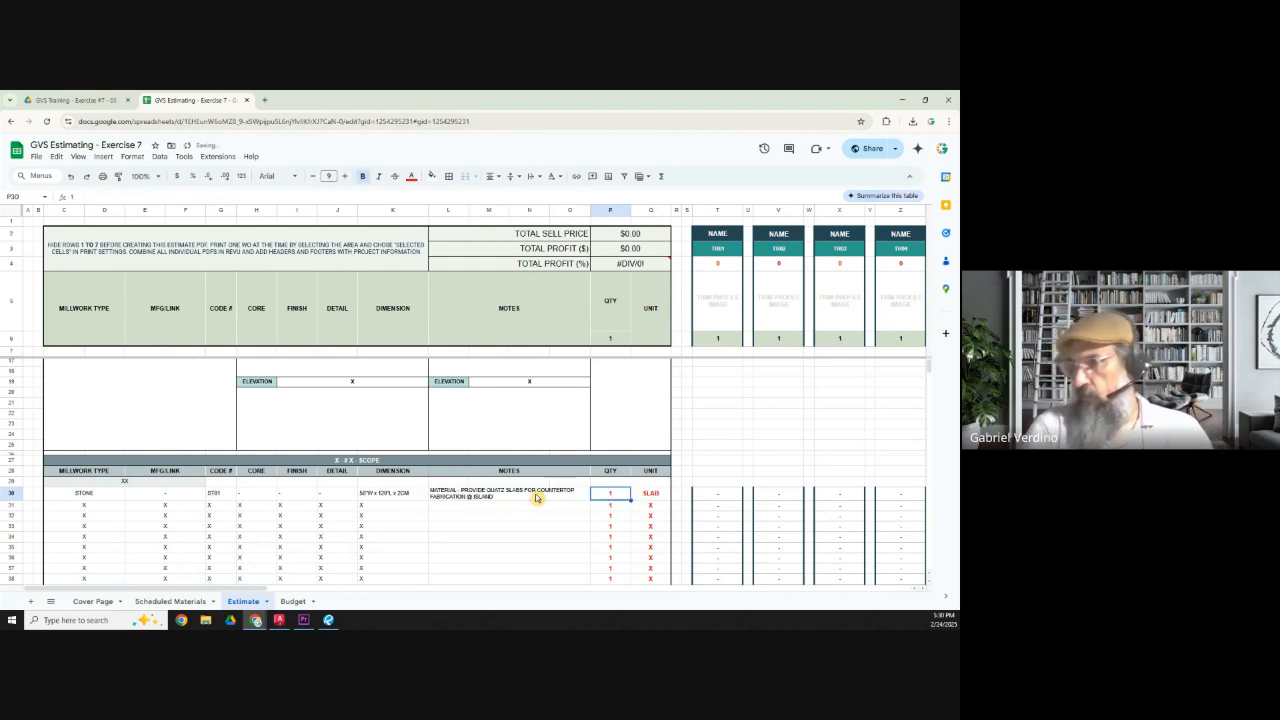
left_click(536, 497)
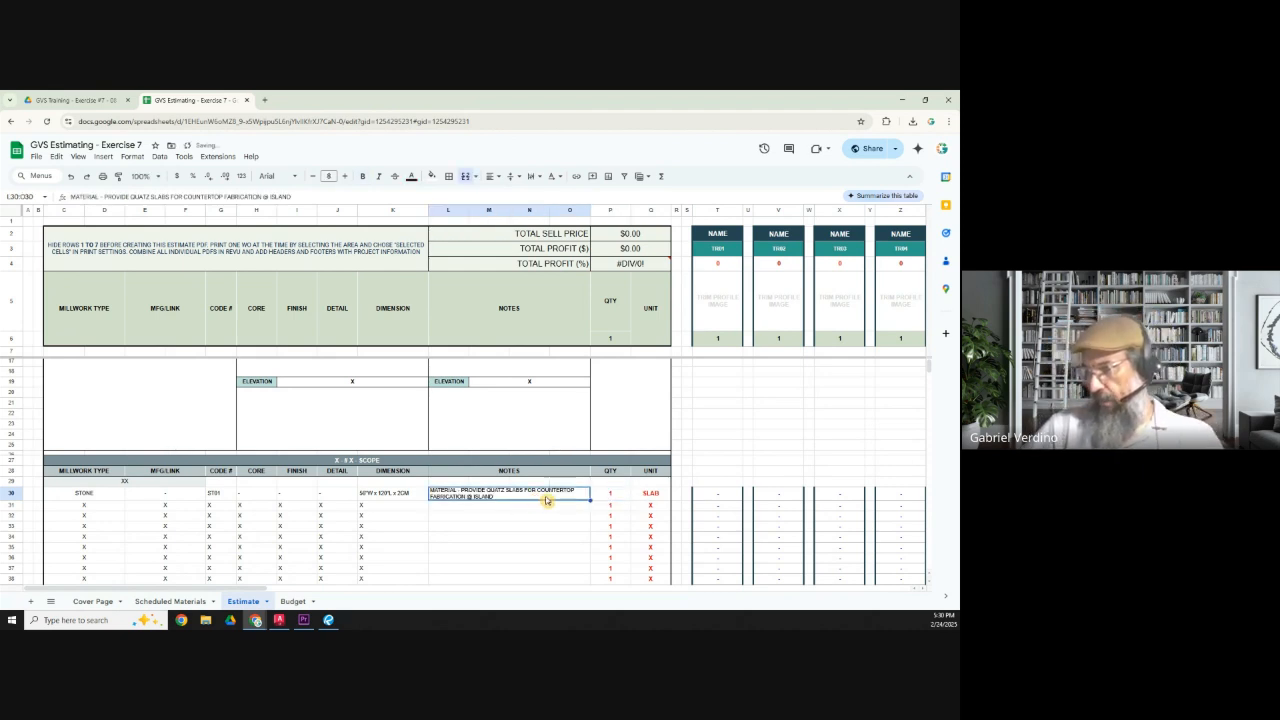
Hide columns S through AM, which hold the item name and image blocks, in the Estimate sheet.
left_click(624, 496)
left_click_drag(240, 588, 368, 588)
left_click(234, 210)
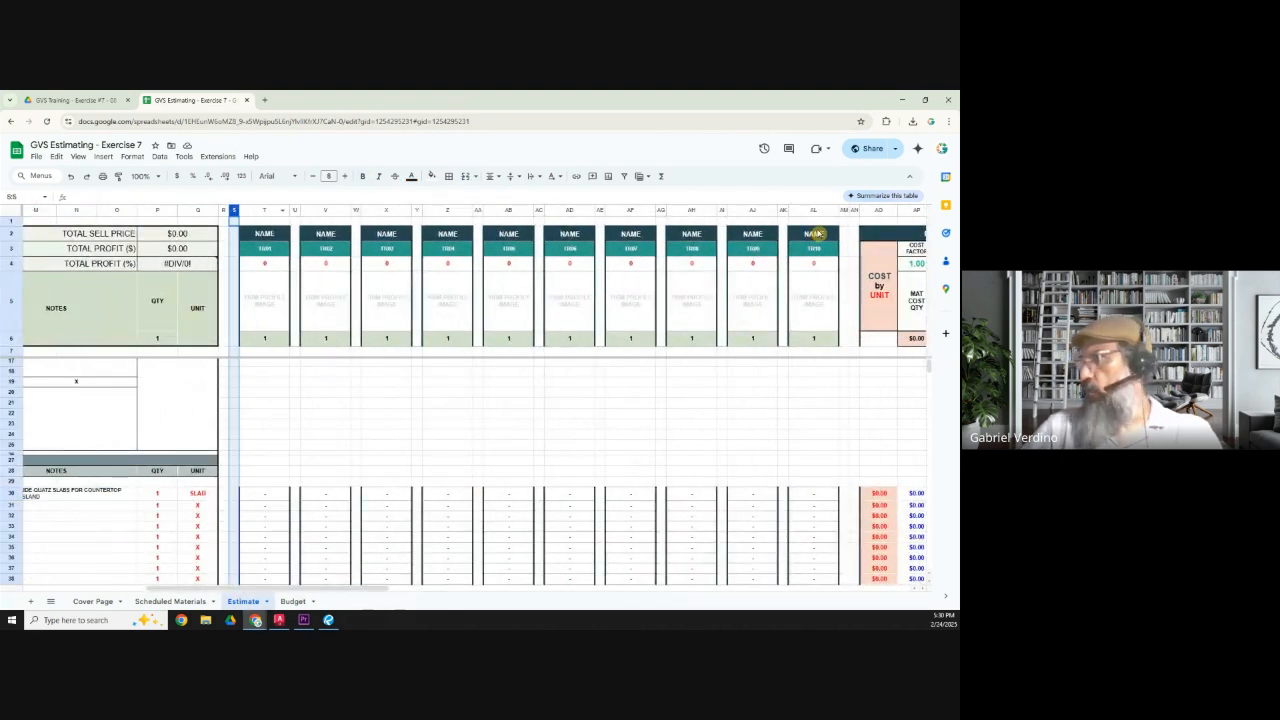
left_click(843, 211, "shift")
right_click(843, 211)
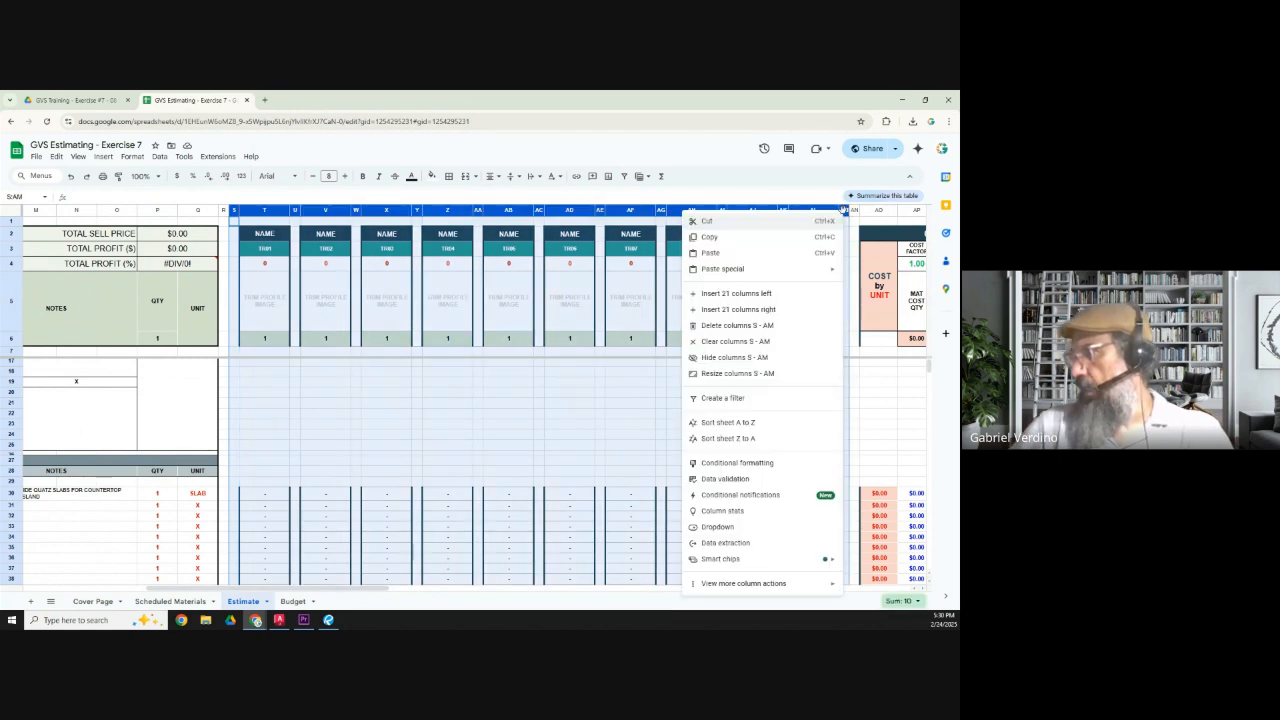
left_click(730, 357)
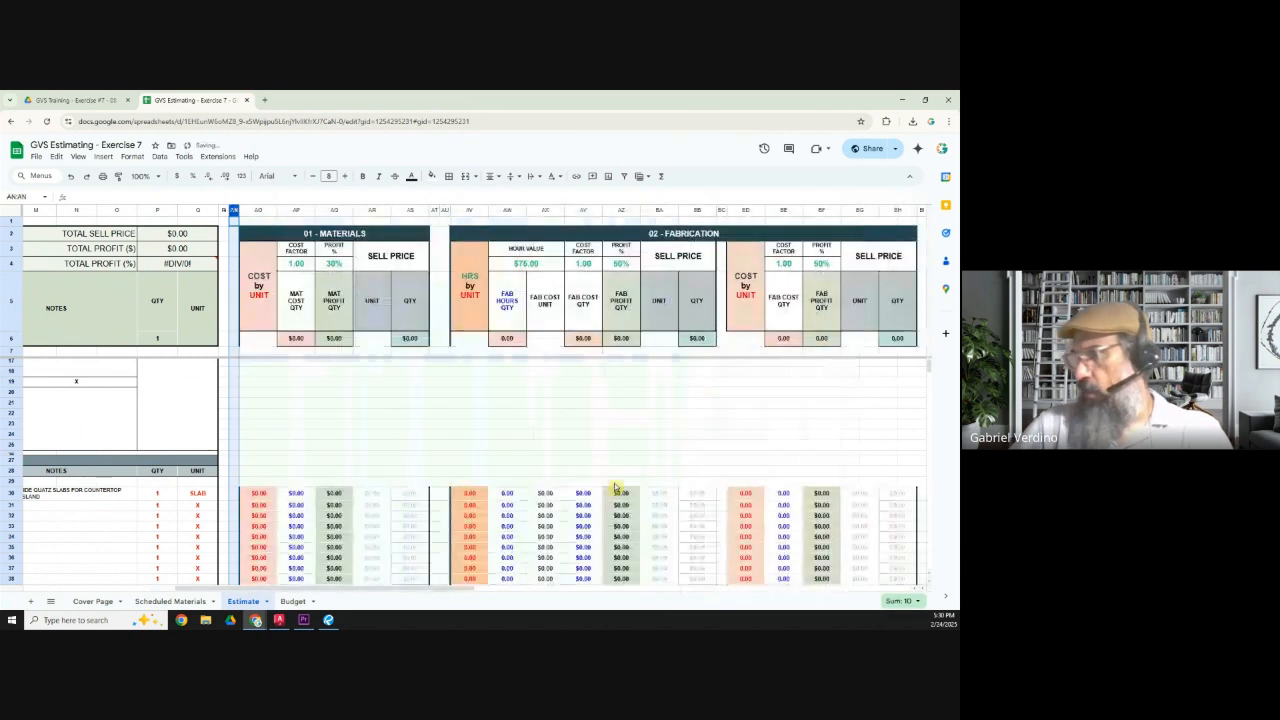
Set the stone row's material cost by unit to 1500 and check its material profit.
left_click(255, 494)
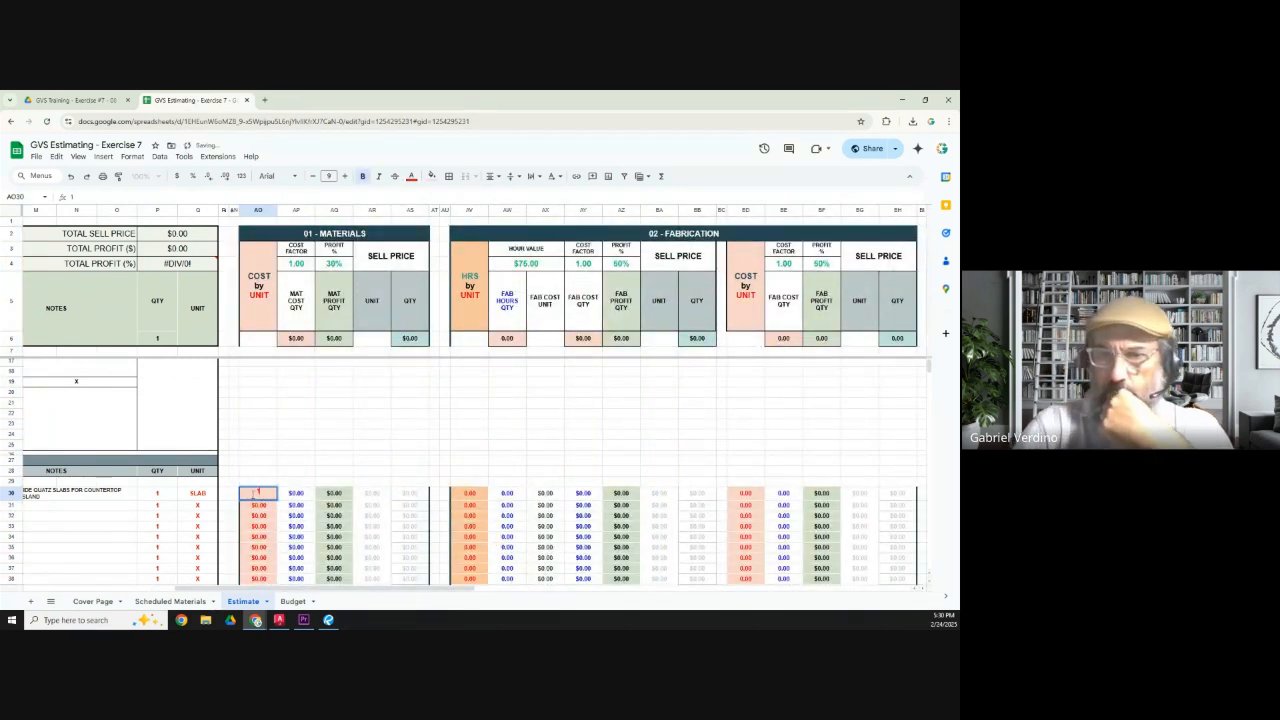
type("1500")
key("Return")
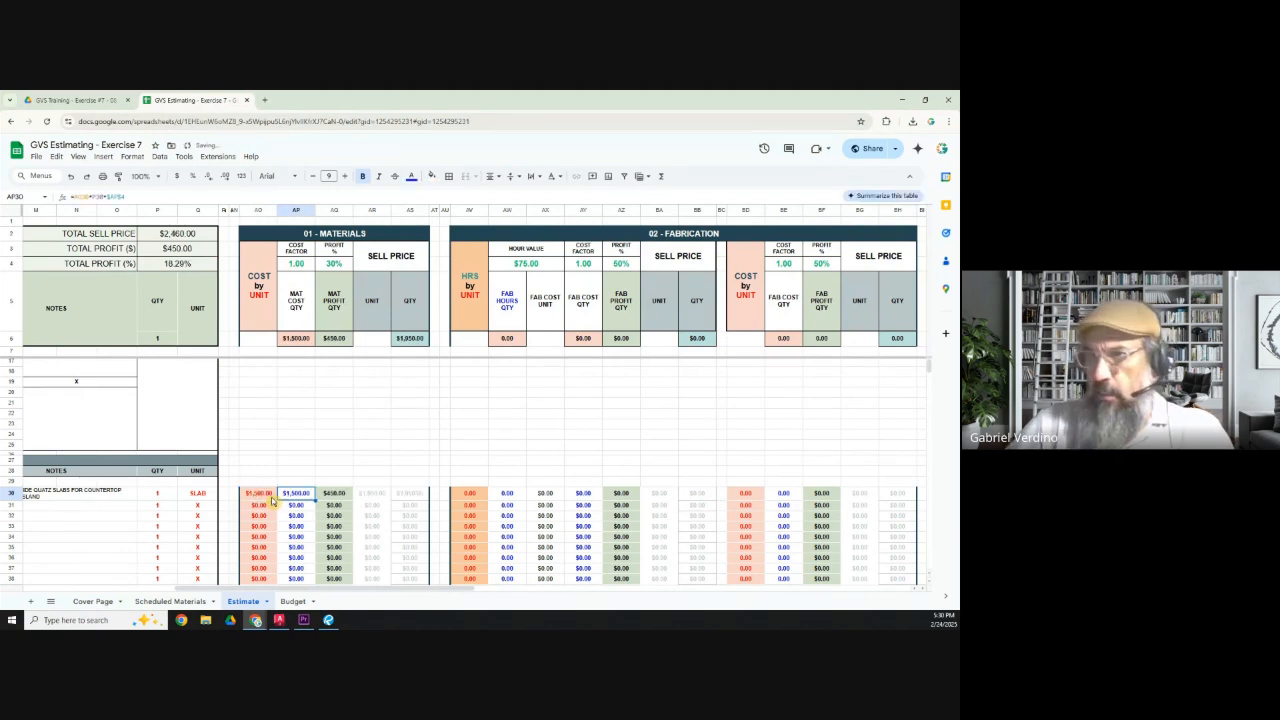
left_click(333, 494)
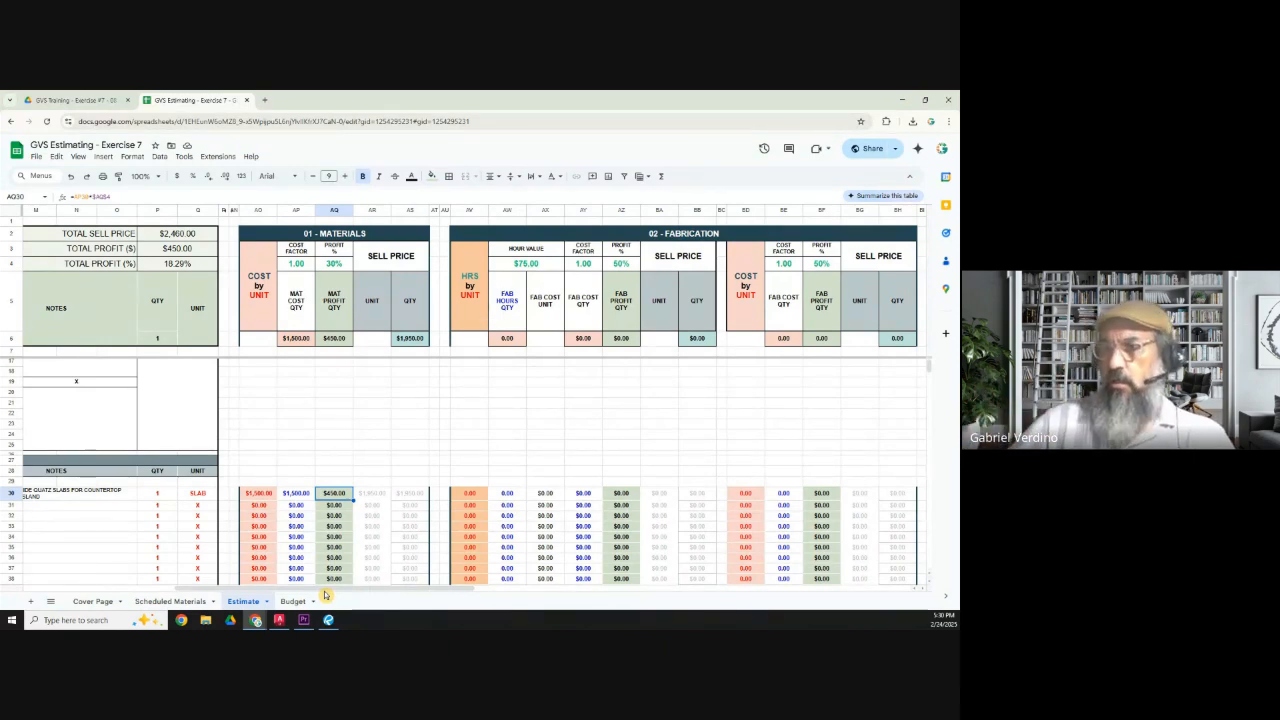
left_click_drag(336, 589, 361, 589)
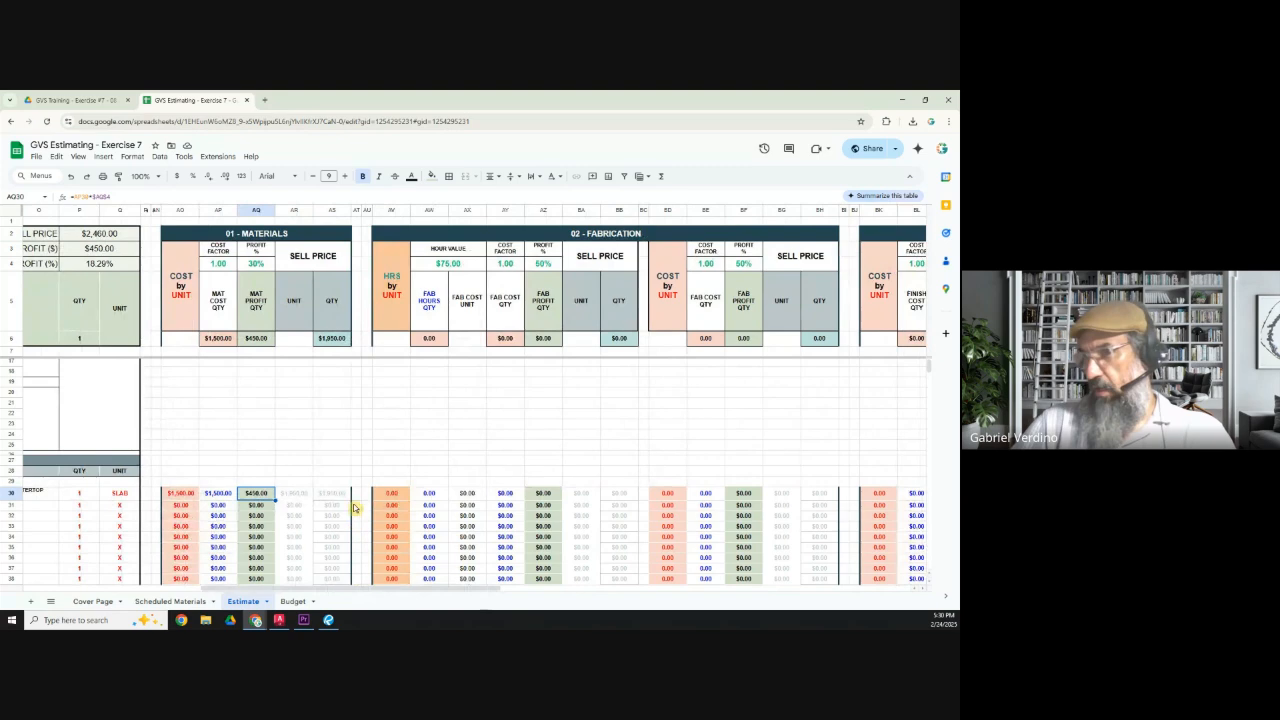
Clear the delivery, drawing, PM and overhead amounts from the stone row's project expenses.
left_click_drag(481, 589, 840, 587)
left_click(598, 496)
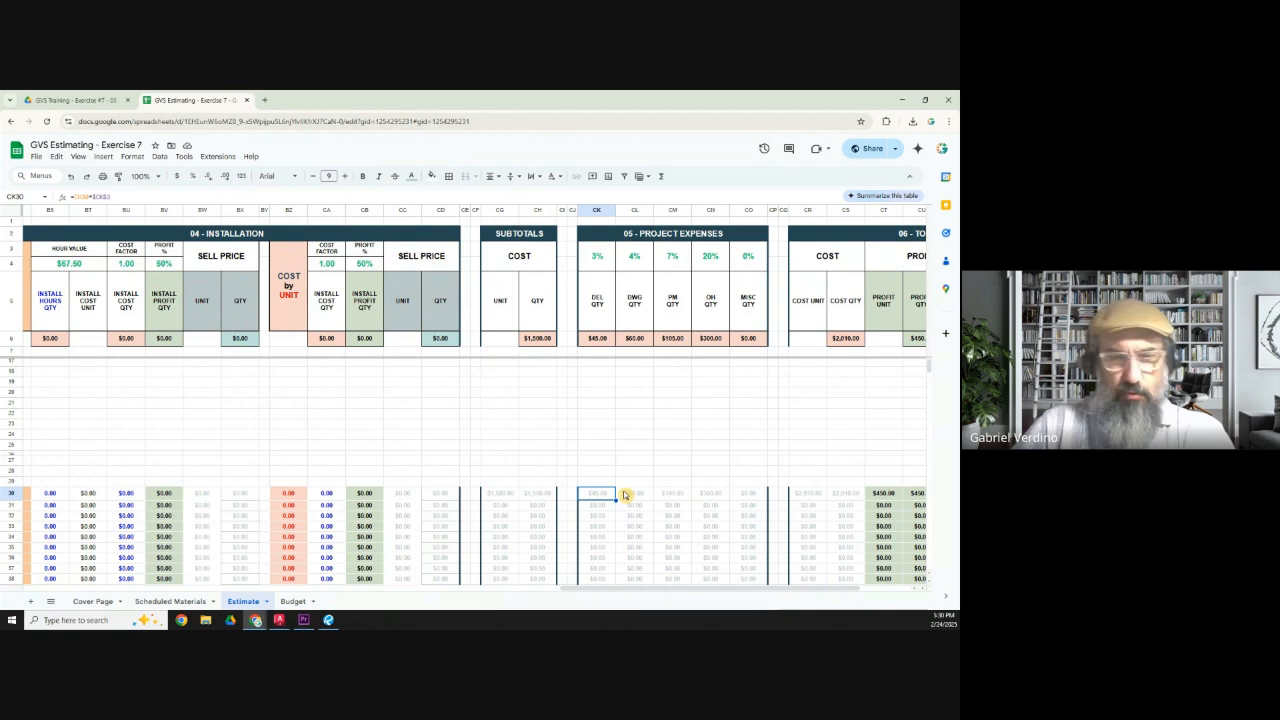
left_click(744, 499, "shift")
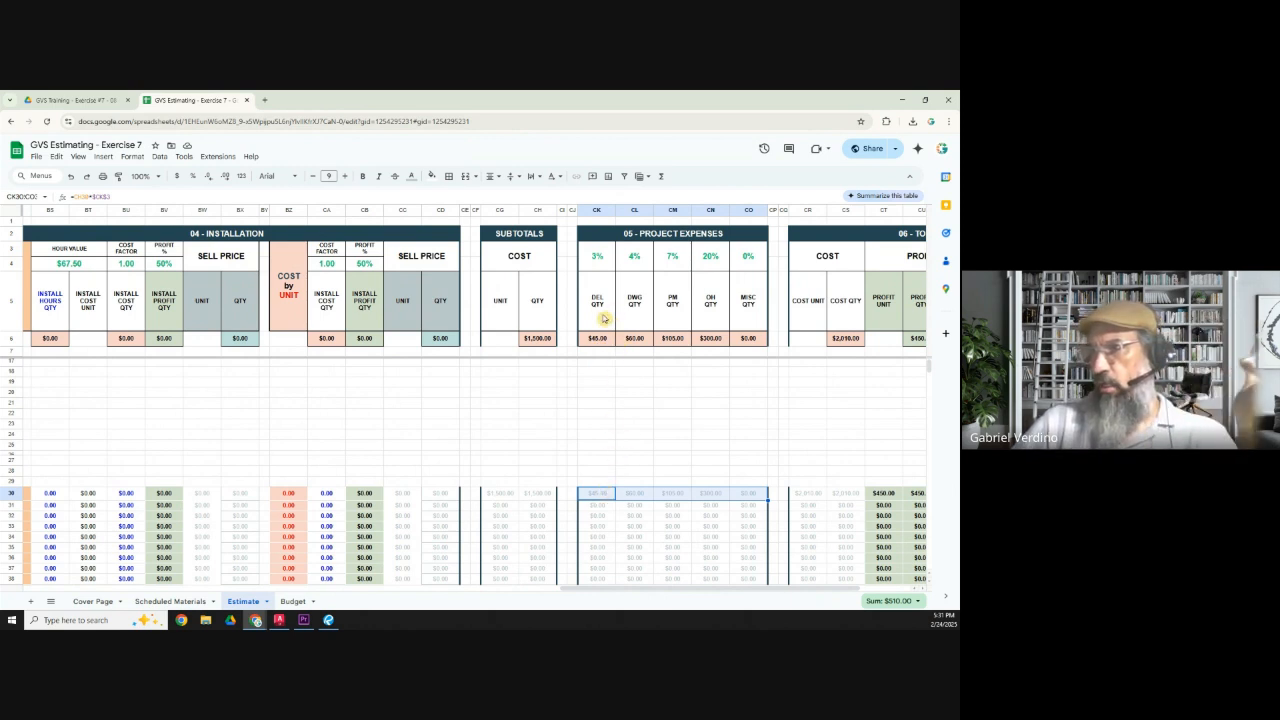
left_click(600, 497)
key("Delete")
left_click(640, 497)
key("Delete")
left_click(672, 495)
key("Delete")
left_click(710, 495)
key("Delete")
left_click(712, 462)
Review the stone row's costs and totals, and change its millwork type to STONE MATERIAL.
left_click_drag(603, 590, 76, 592)
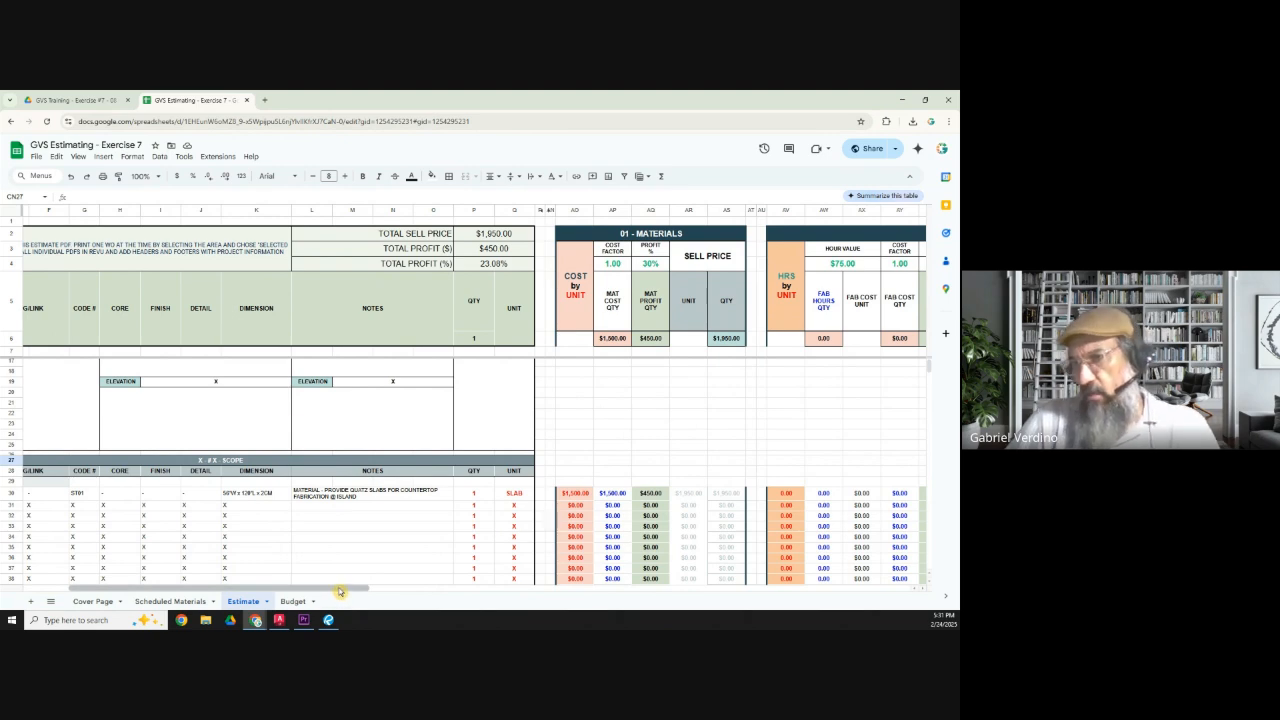
left_click_drag(339, 591, 424, 588)
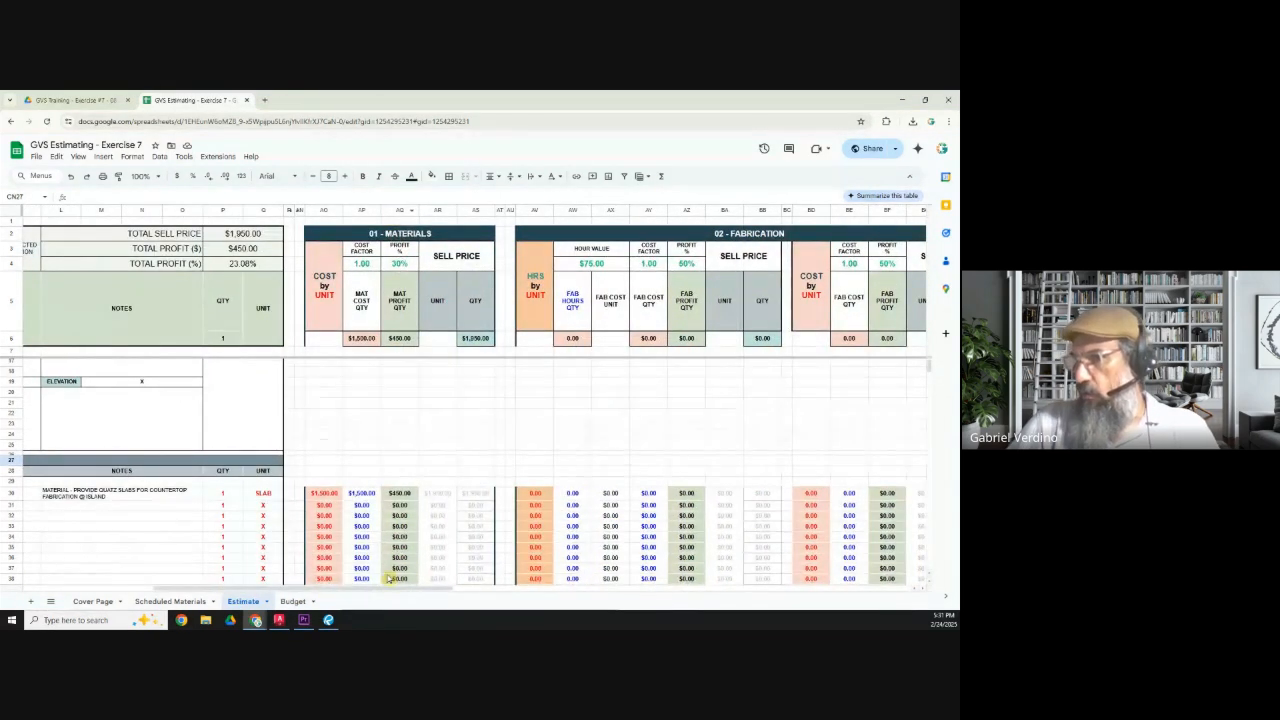
left_click_drag(384, 588, 940, 585)
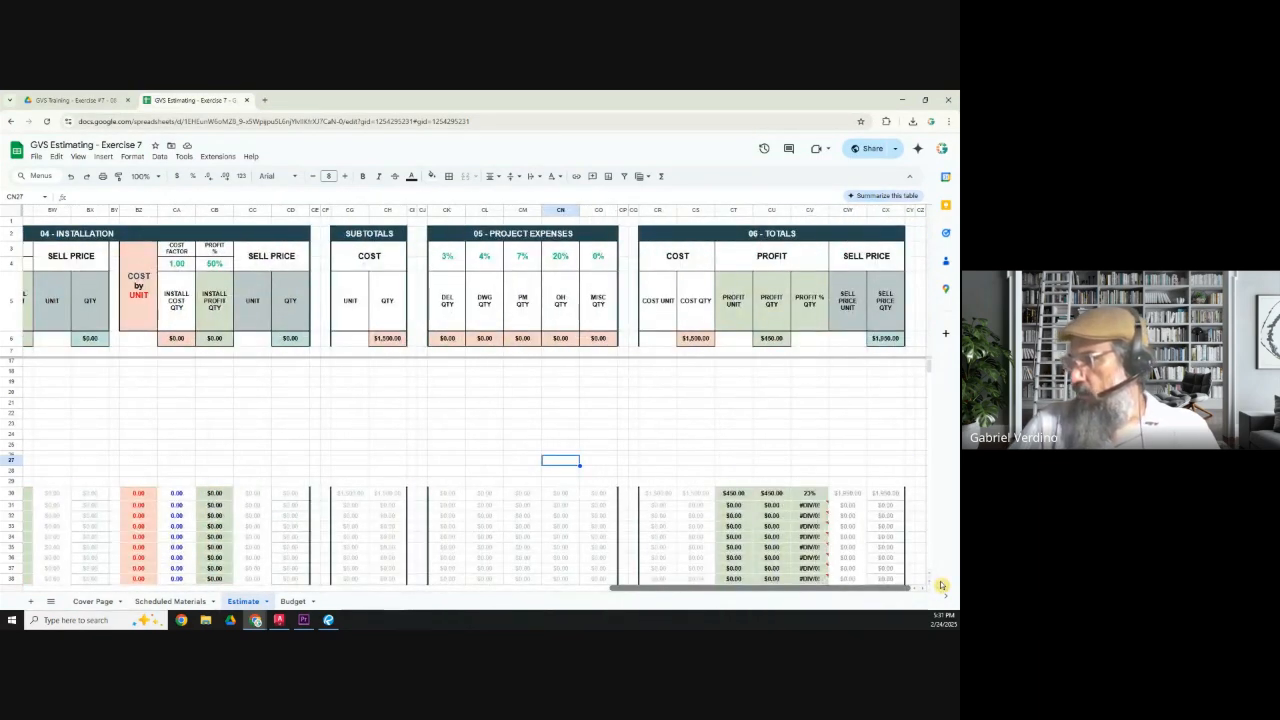
left_click_drag(940, 588, 140, 600)
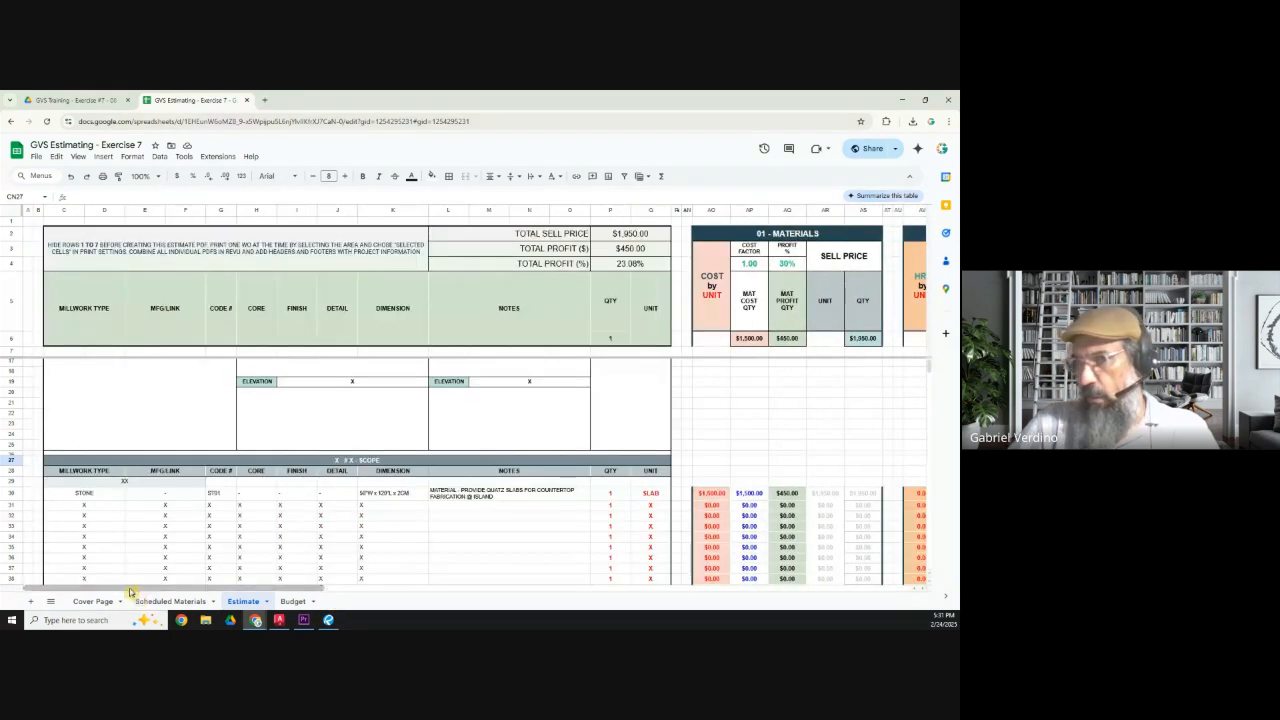
left_click(95, 509)
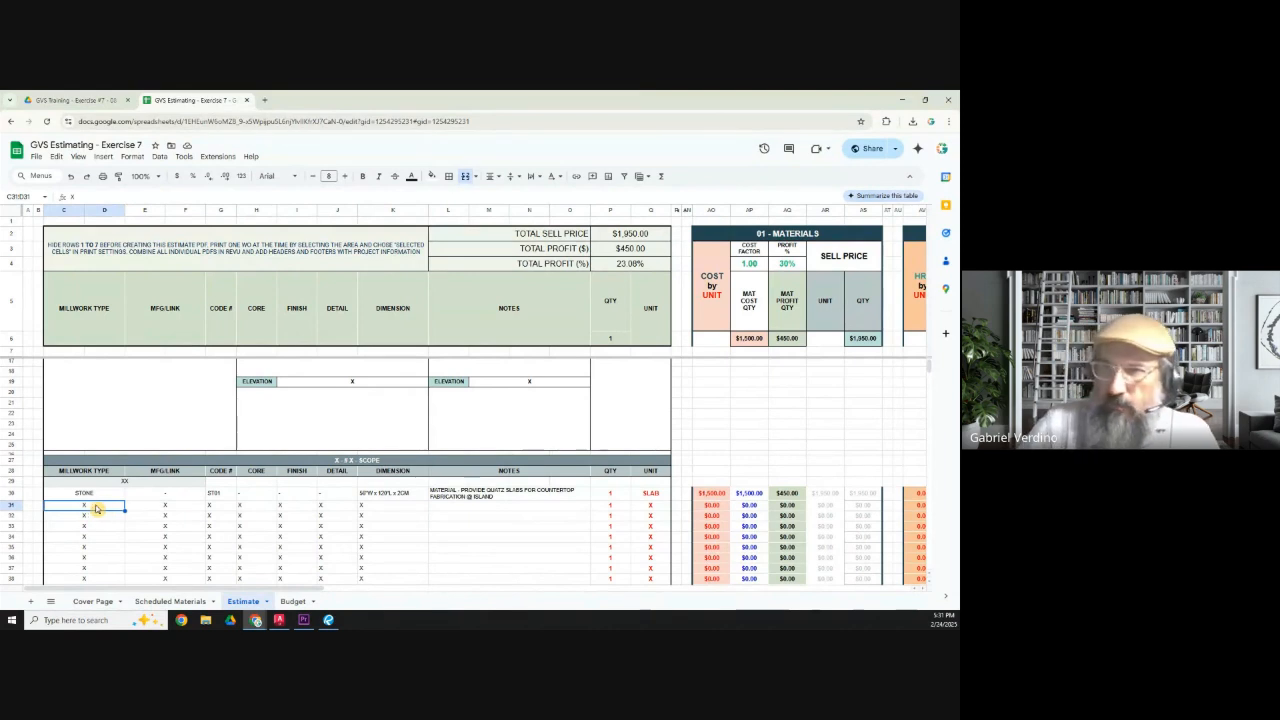
double_click(107, 493)
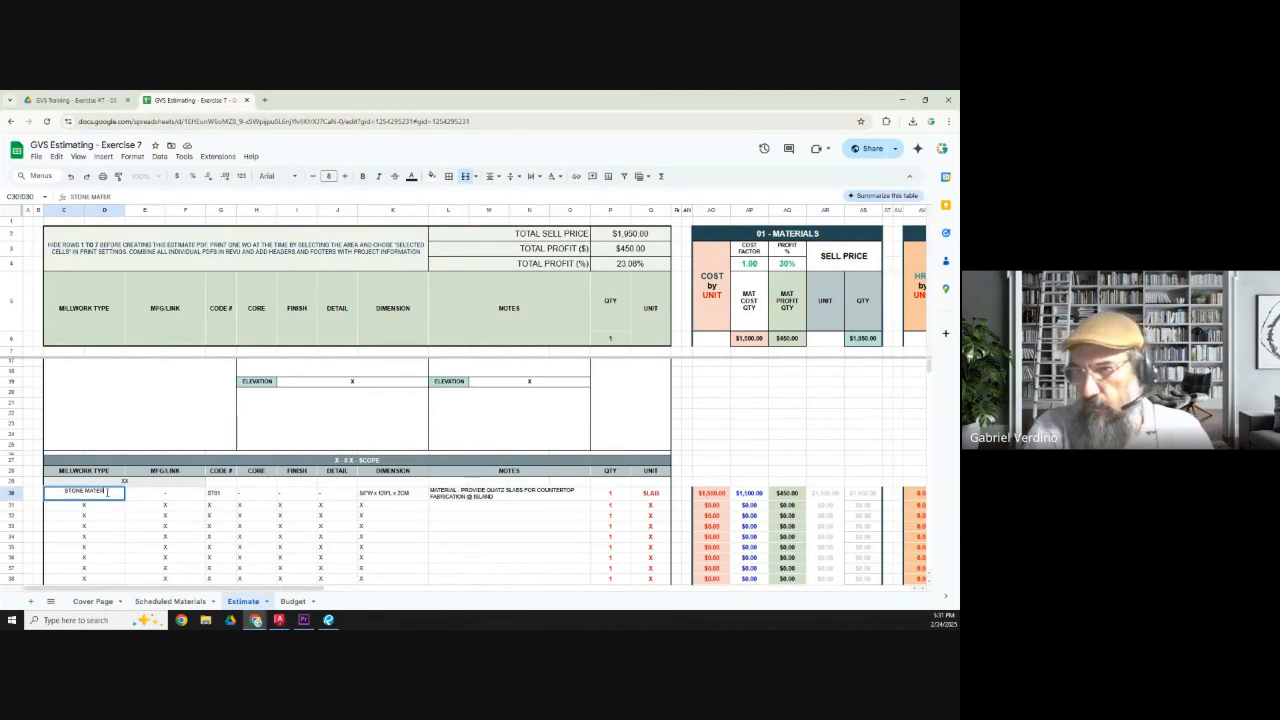
Start row 31 with millwork type STONE FABRICATION, a dash for MFG/Link and code ST01.
left_click(88, 507)
type("STONE FABRICATION")
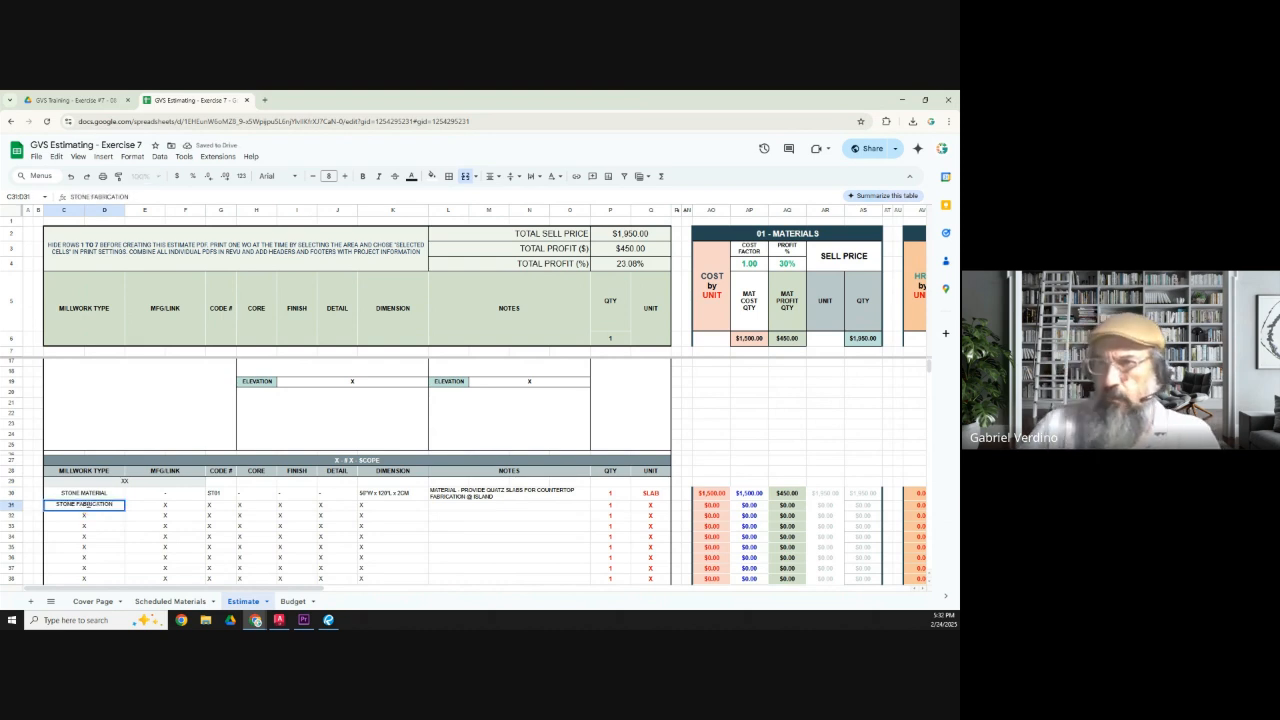
key("Tab")
type("-")
key("Tab")
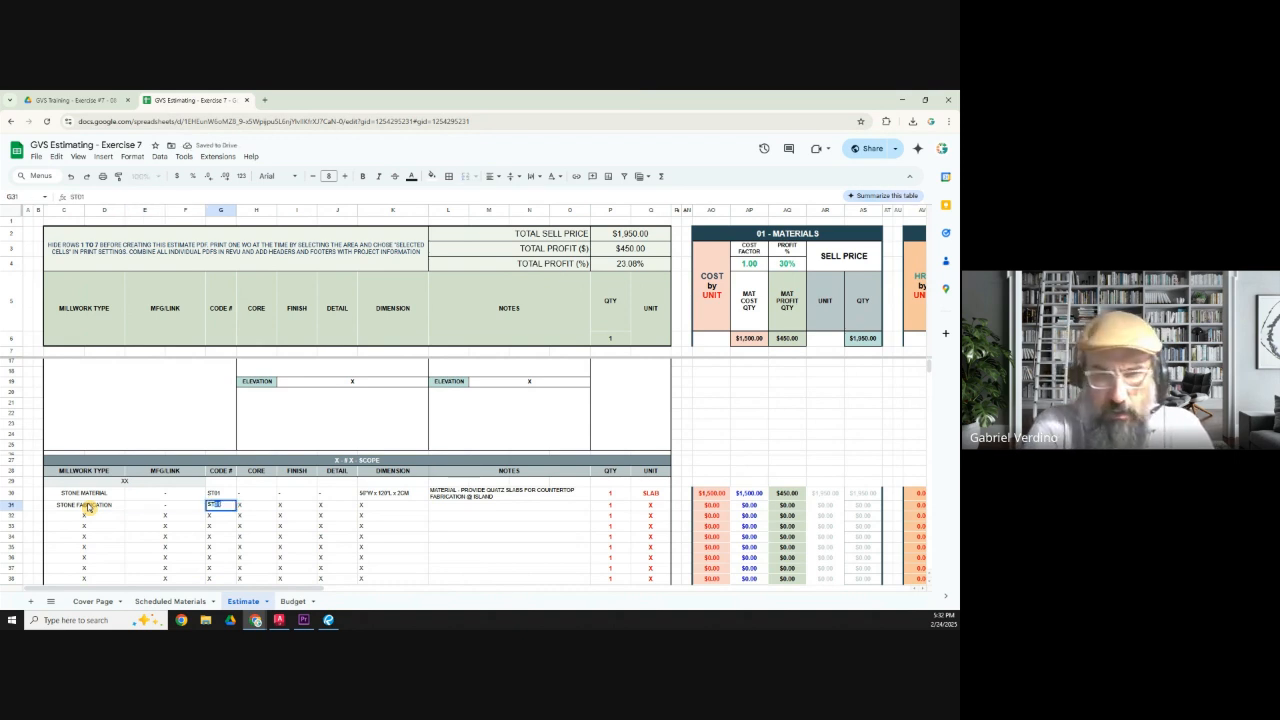
key("Tab")
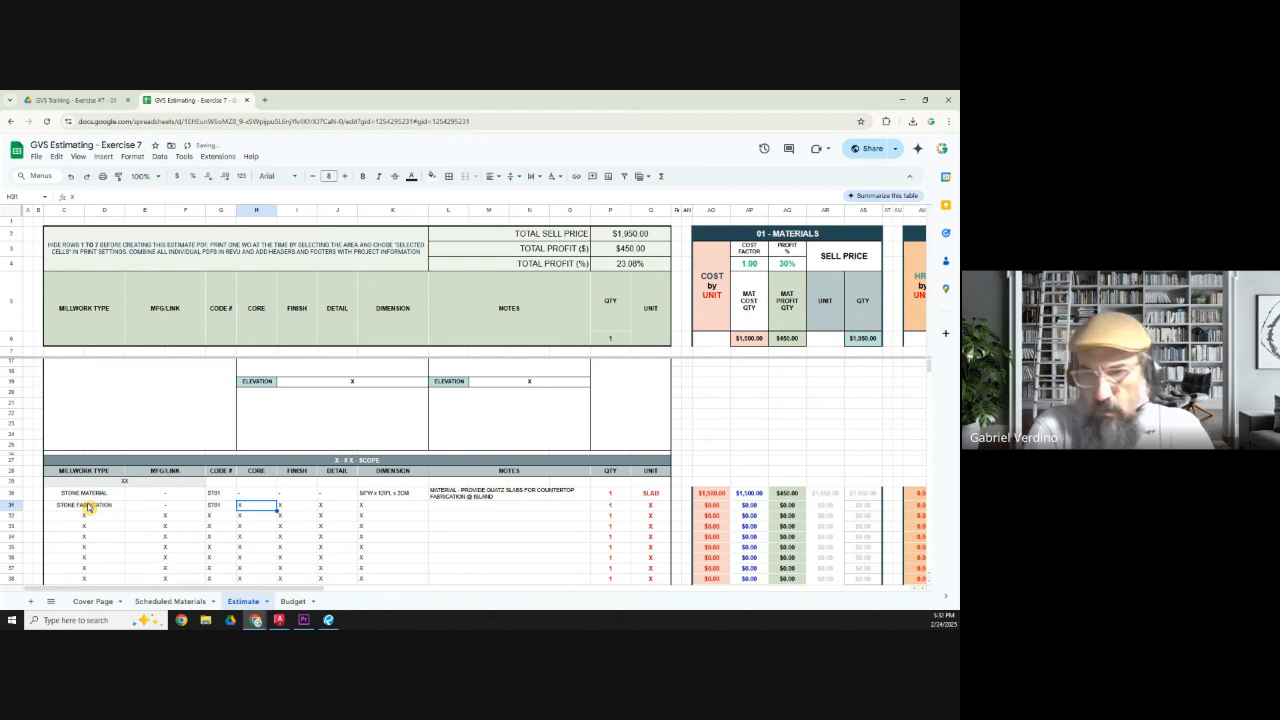
Enter dashes for the core, finish and detail of the stone fabrication row.
type("-")
key("Tab")
type("-")
key("Tab")
type("-")
key("Tab")
Copy the dimension and notes from the stone material row into the stone fabrication row.
left_click(385, 494)
left_click(566, 495, "shift")
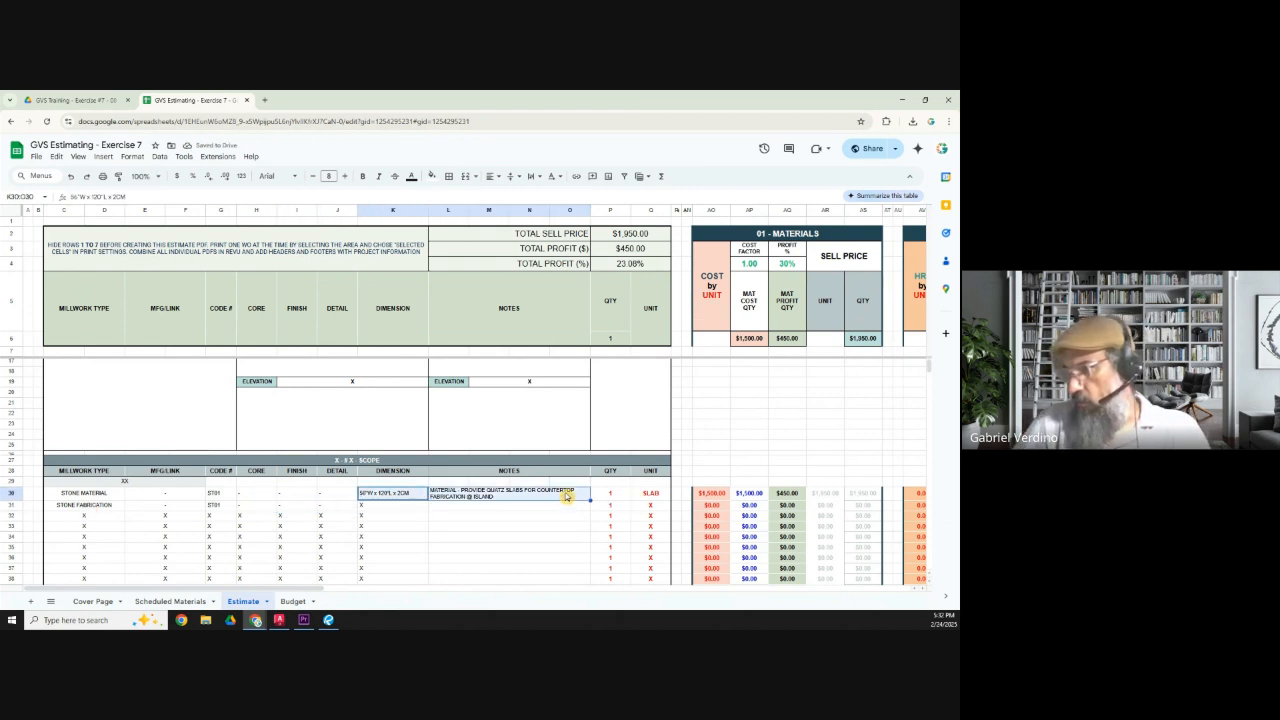
key("ctrl+c")
left_click(365, 508)
key("ctrl+v")
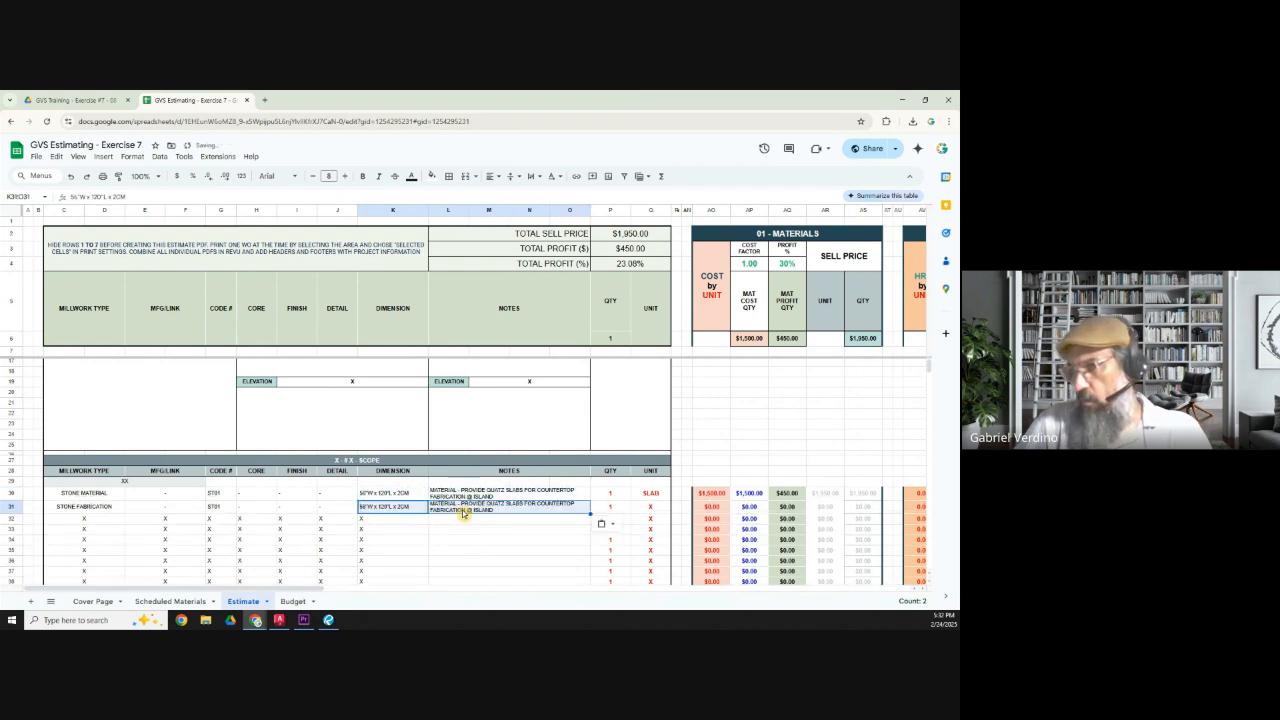
Change the stone fabrication row's note to FABRICATION - COUNTERTOP FABRICATION @ ISLAND.
left_click(463, 511)
double_click(464, 509)
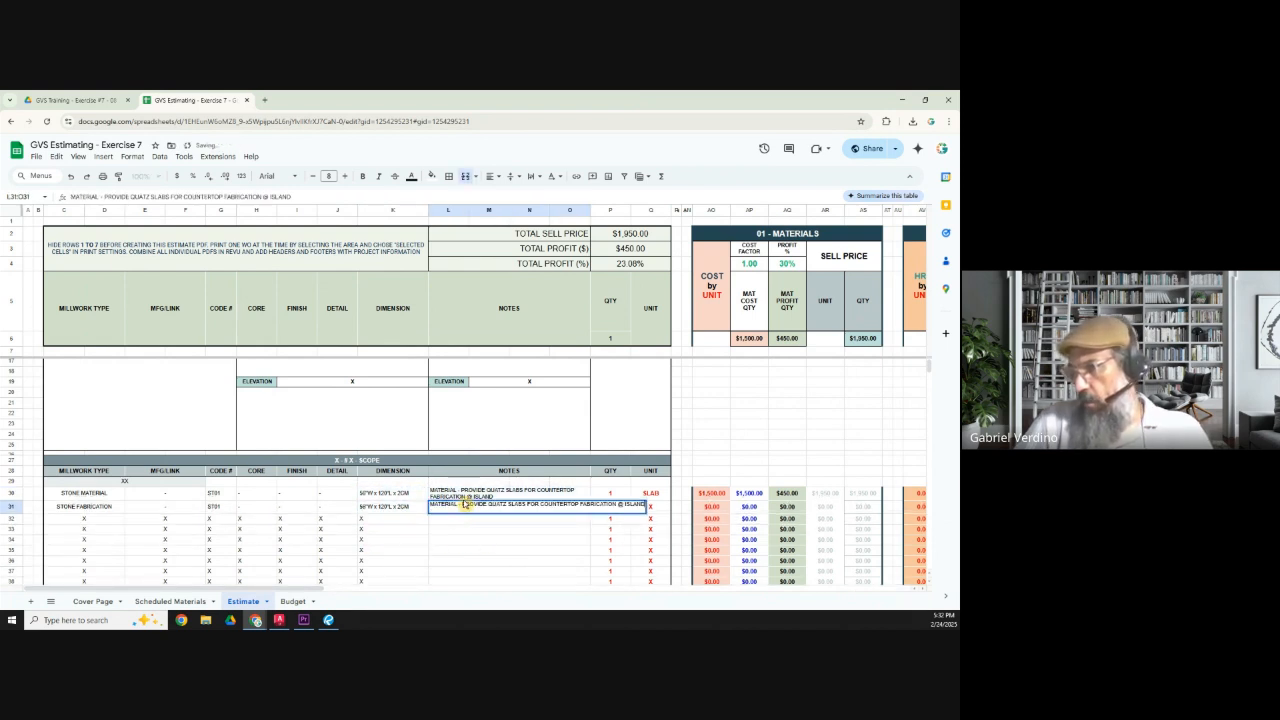
left_click_drag(458, 505, 388, 507)
type("FABRICATION")
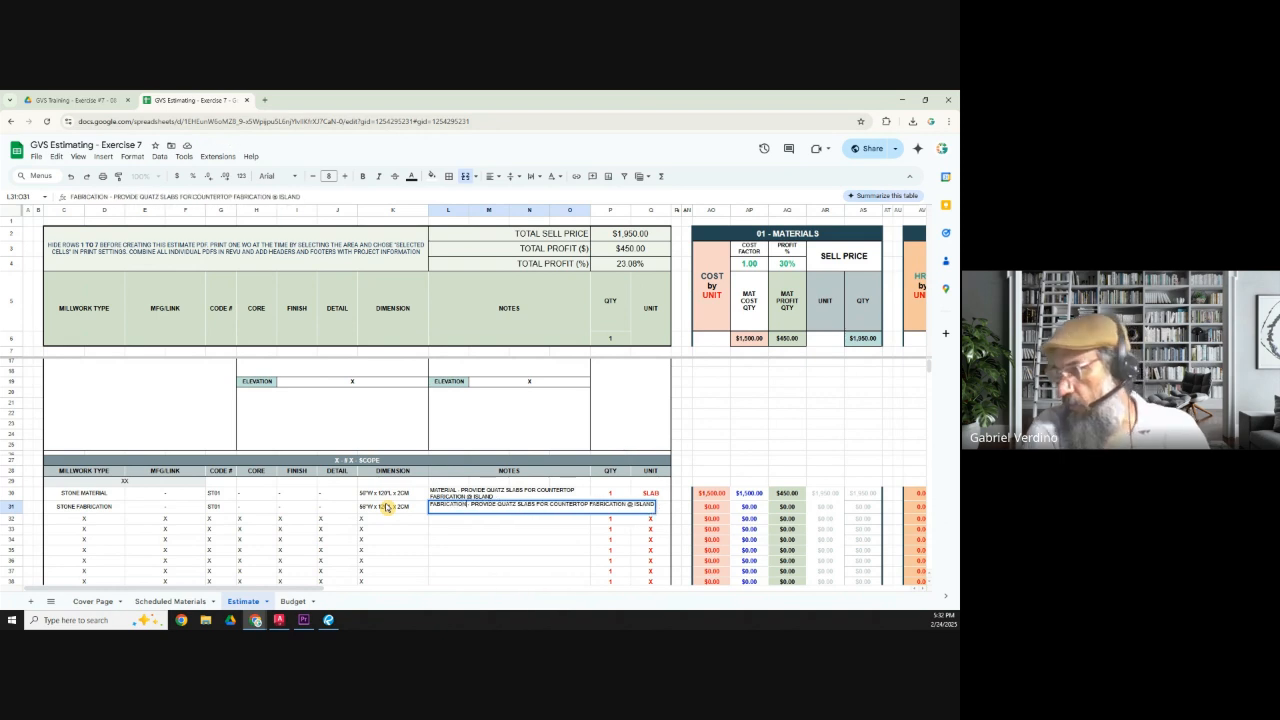
left_click_drag(472, 505, 549, 512)
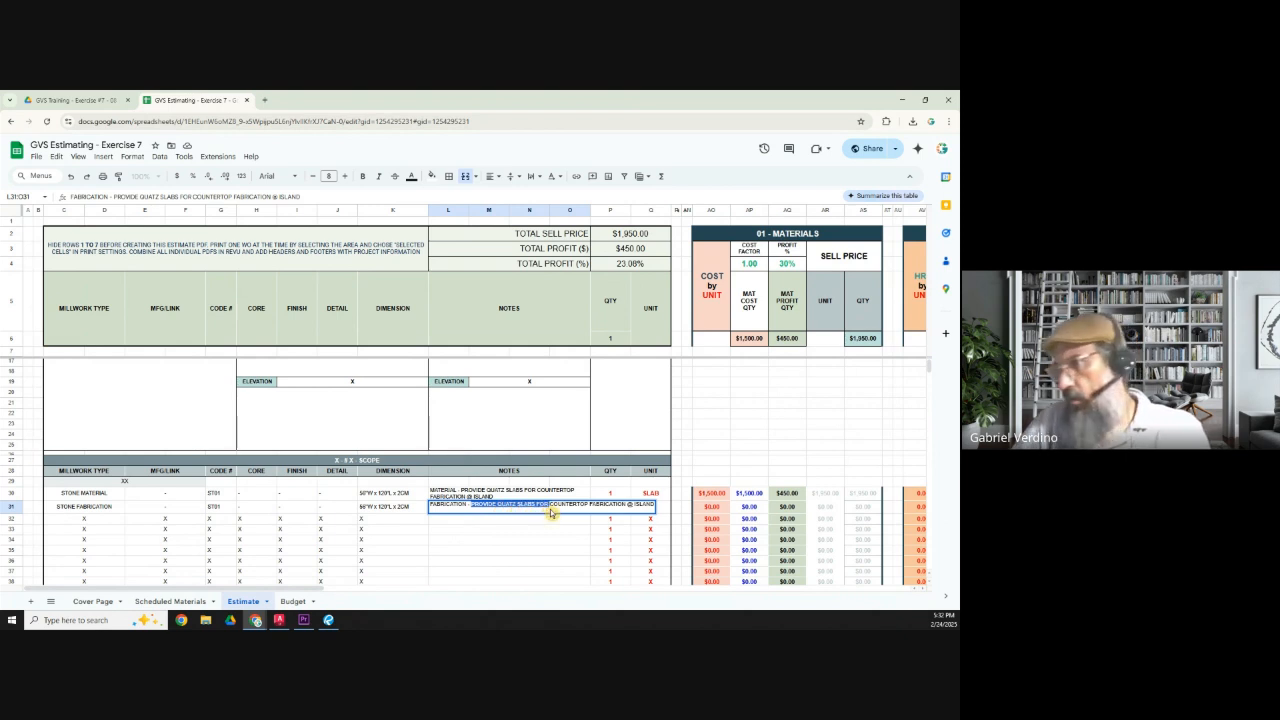
key("BackSpace")
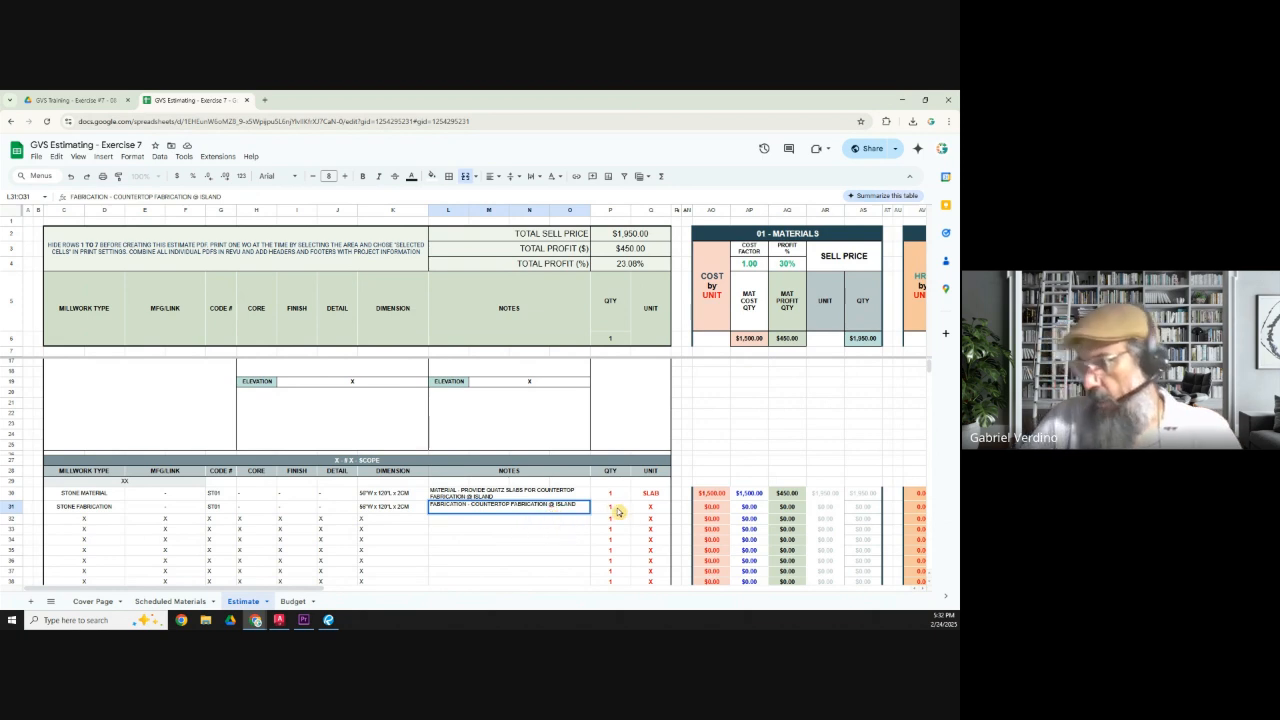
left_click(508, 511)
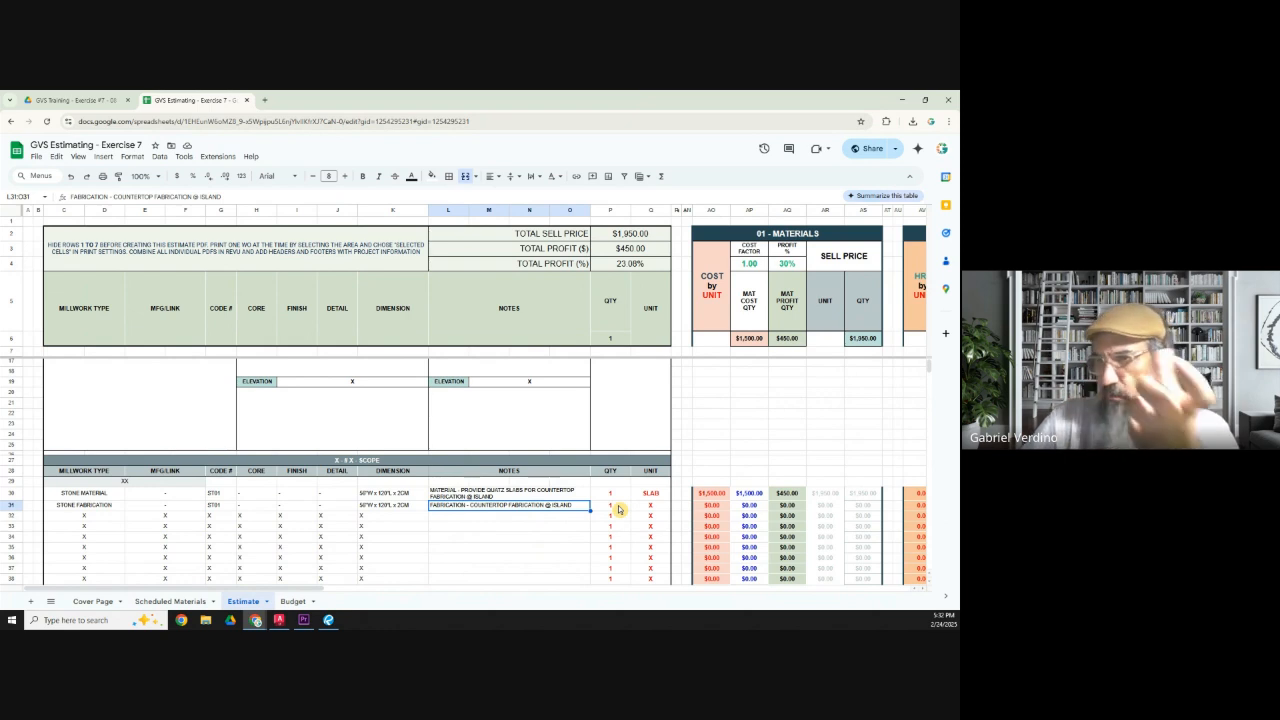
Switch to AutoCAD and examine the large stone piece and four narrow strips on the first slab by selecting them.
left_click(279, 620)
middle_click_drag(389, 277, 397, 317)
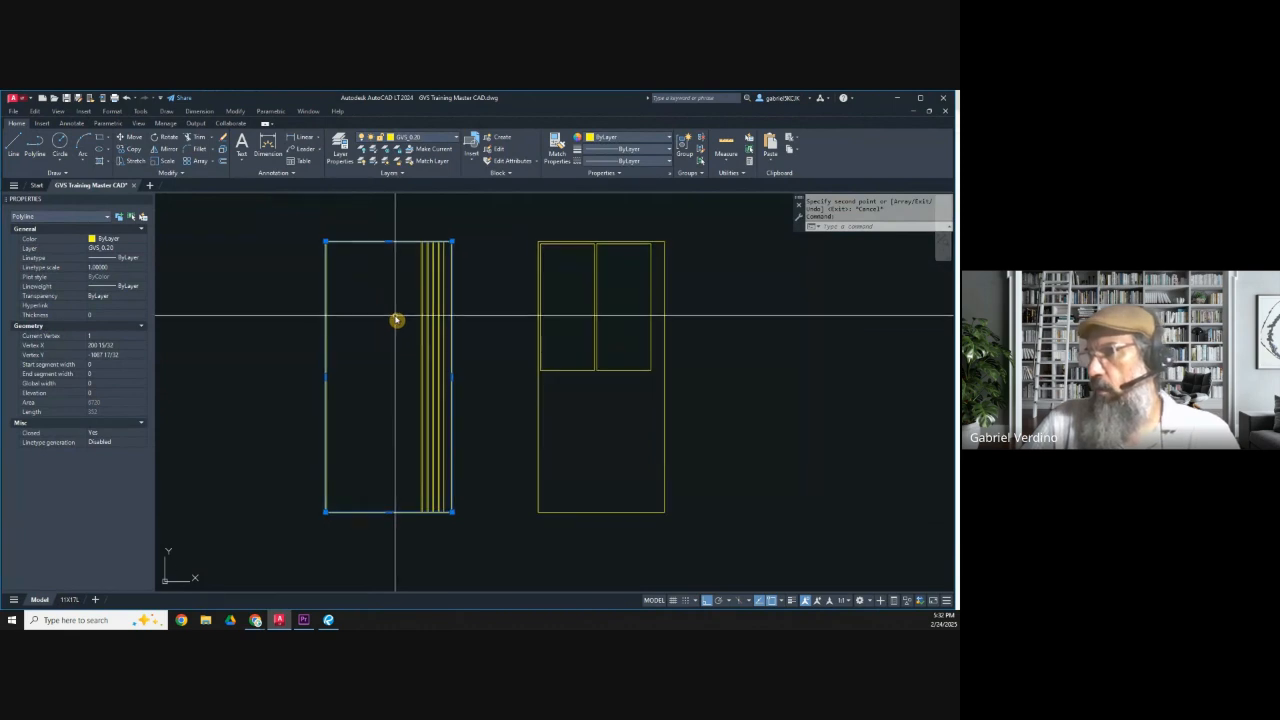
key("Escape")
scroll(370, 261, "up", 2)
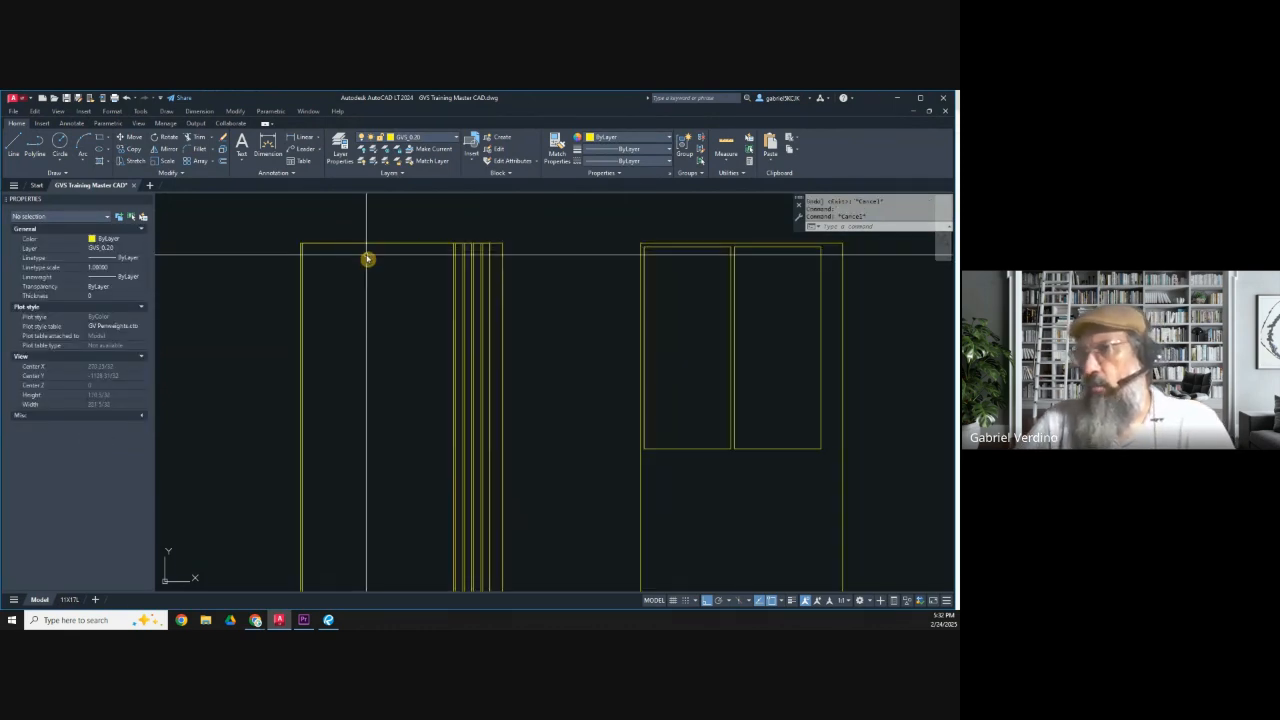
scroll(301, 247, "up", 2)
left_click(303, 250)
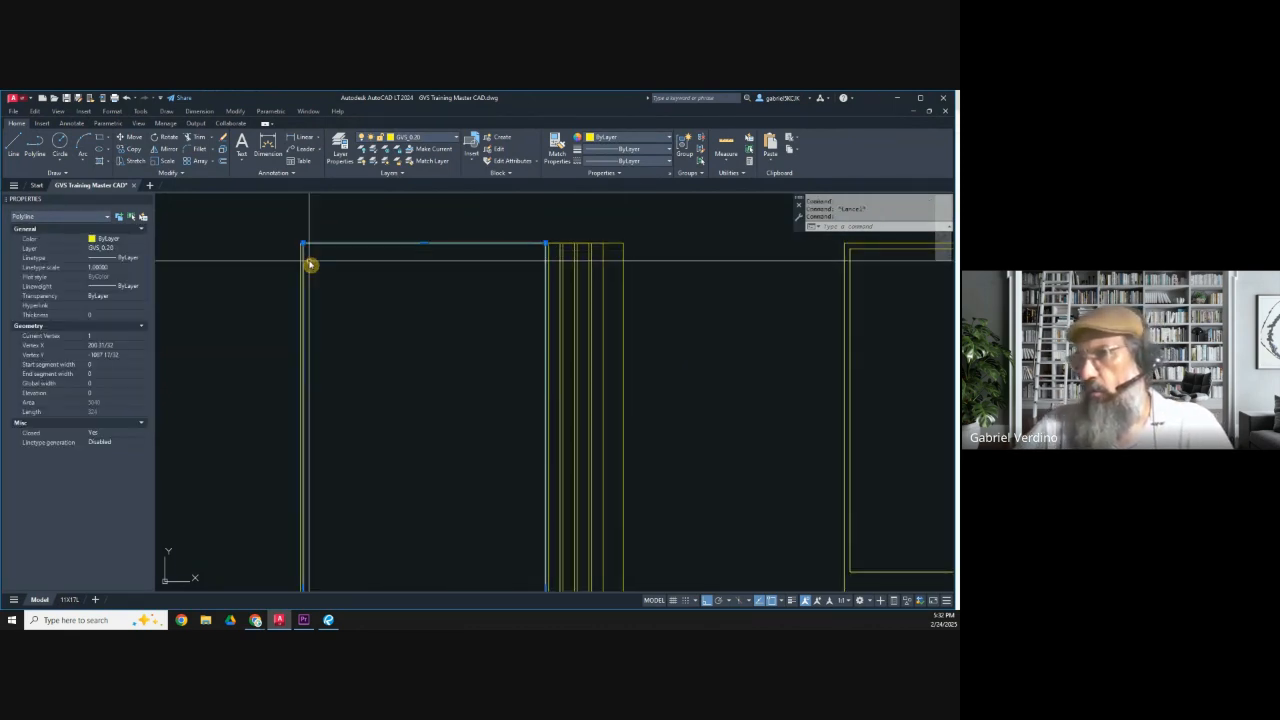
left_click(551, 254)
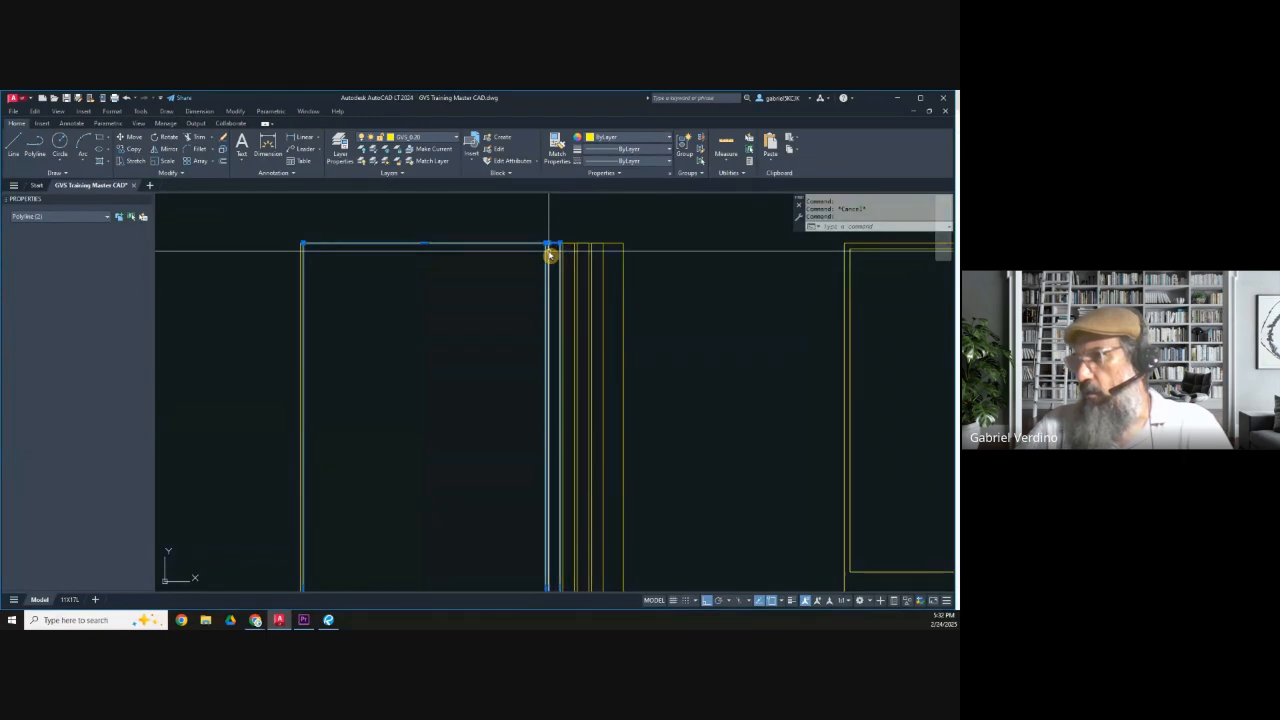
left_click(564, 258)
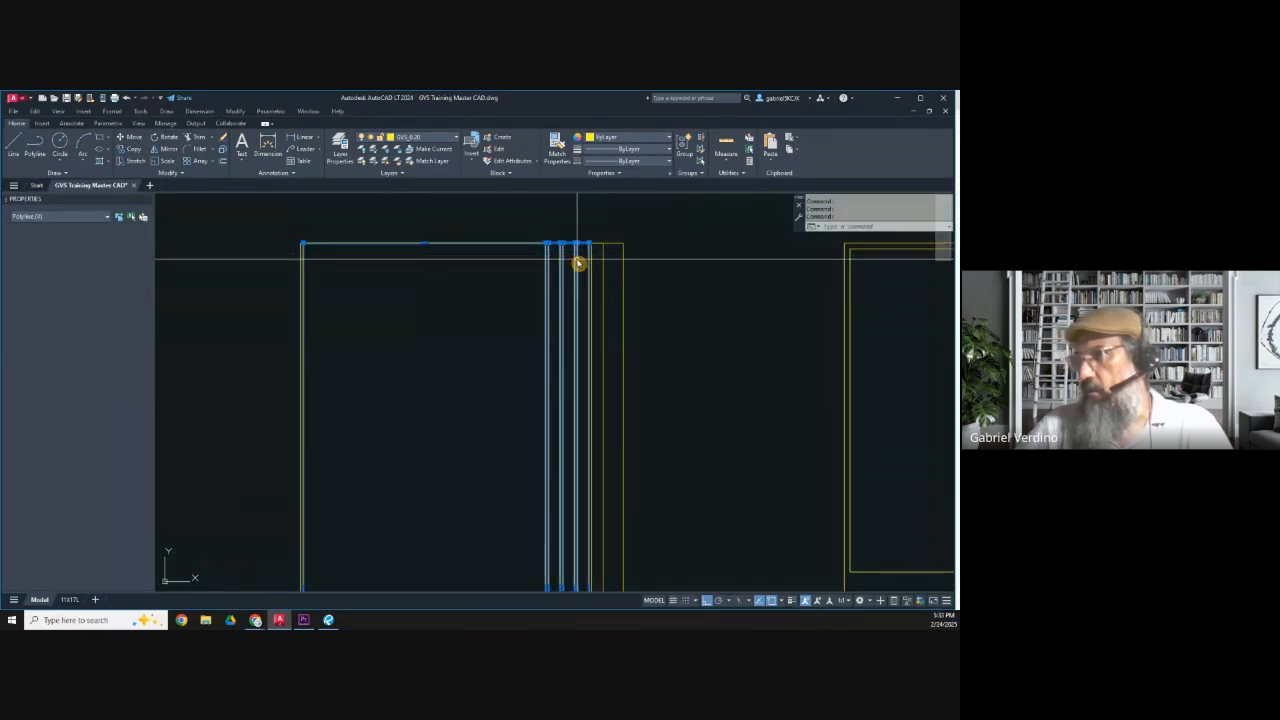
left_click(591, 264)
left_click(596, 264)
scroll(569, 277, "down", 5)
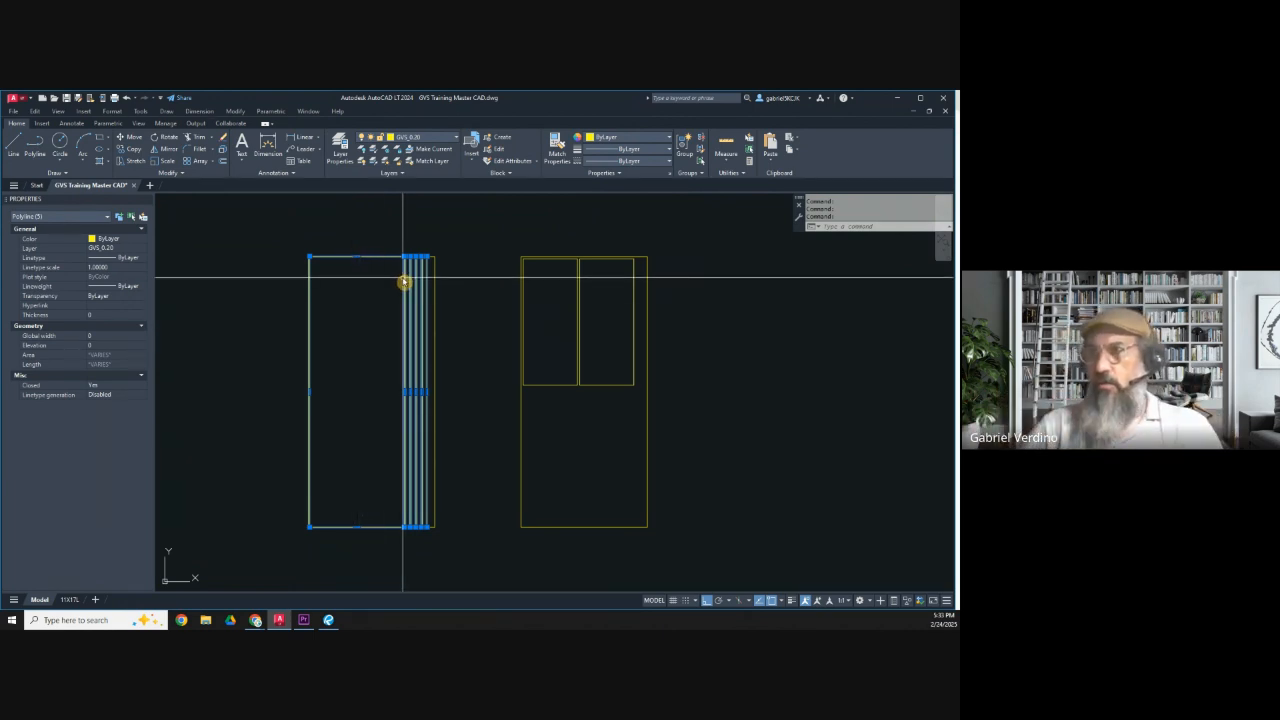
key("Escape")
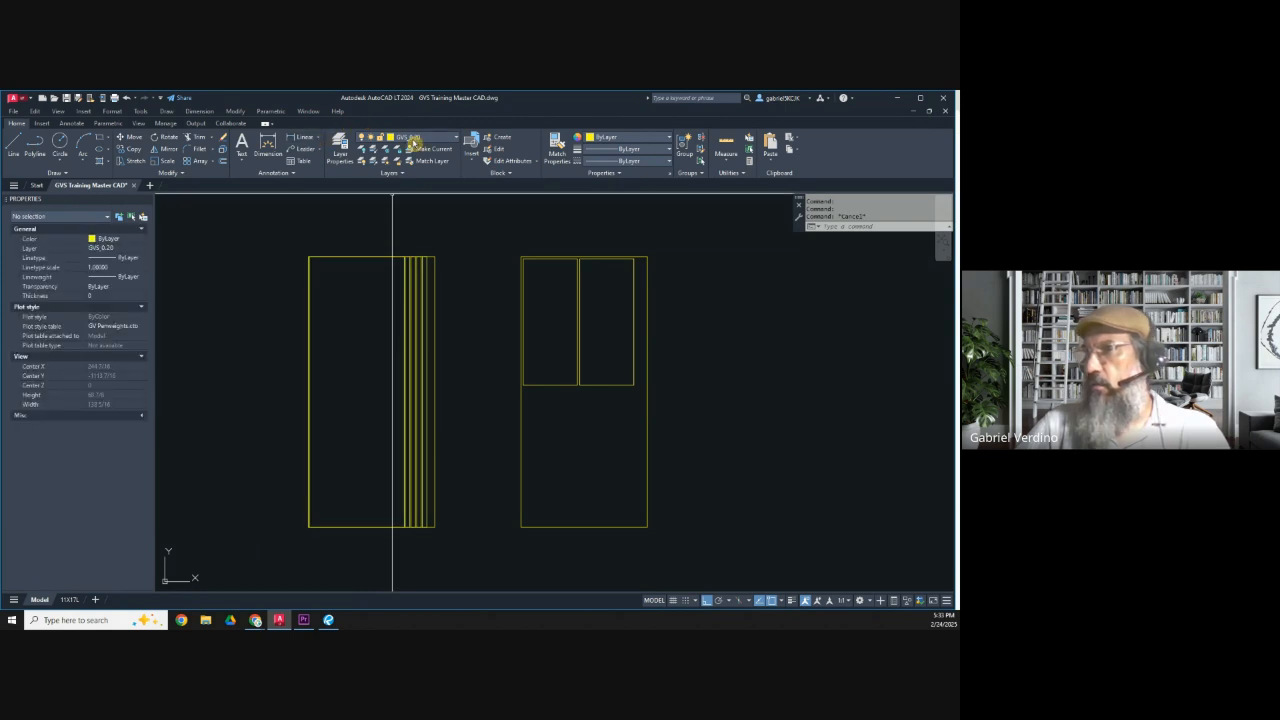
Make GVS_Dims & Notes the current layer and add a linear dimension across the large stone piece's width.
left_click(414, 140)
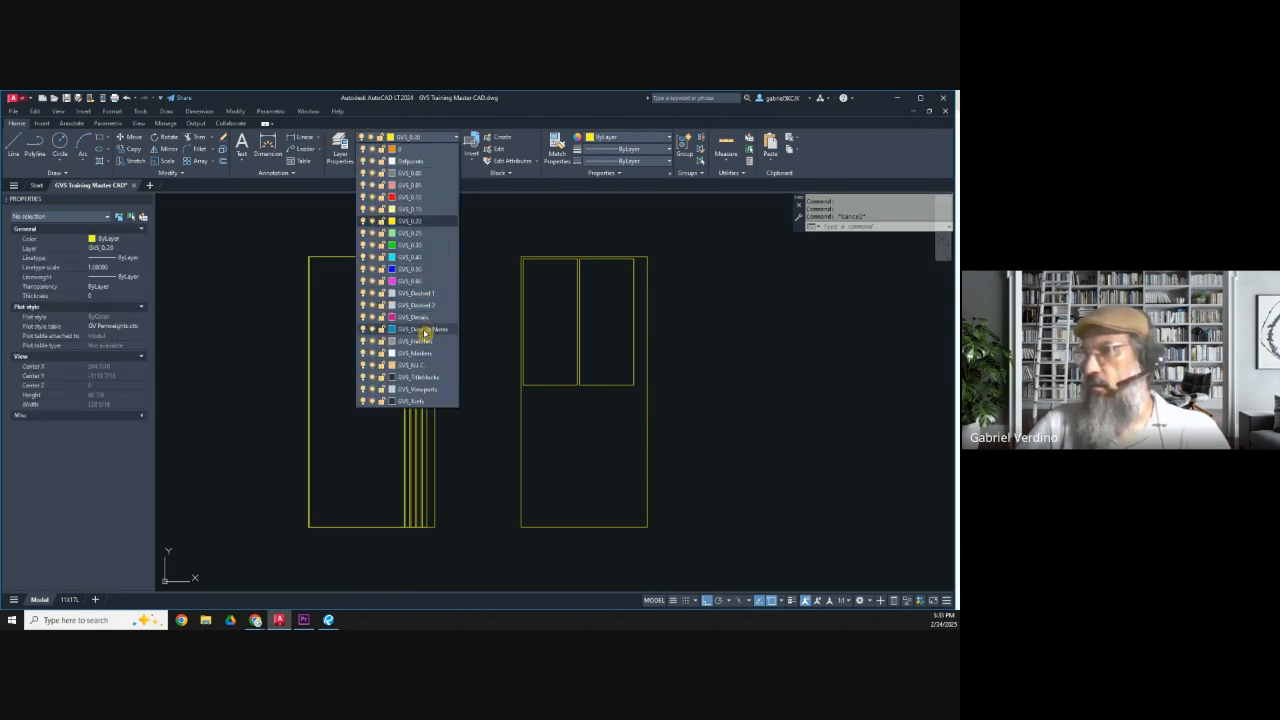
left_click(425, 333)
scroll(320, 263, "up", 6)
left_click(300, 139)
left_click(278, 245)
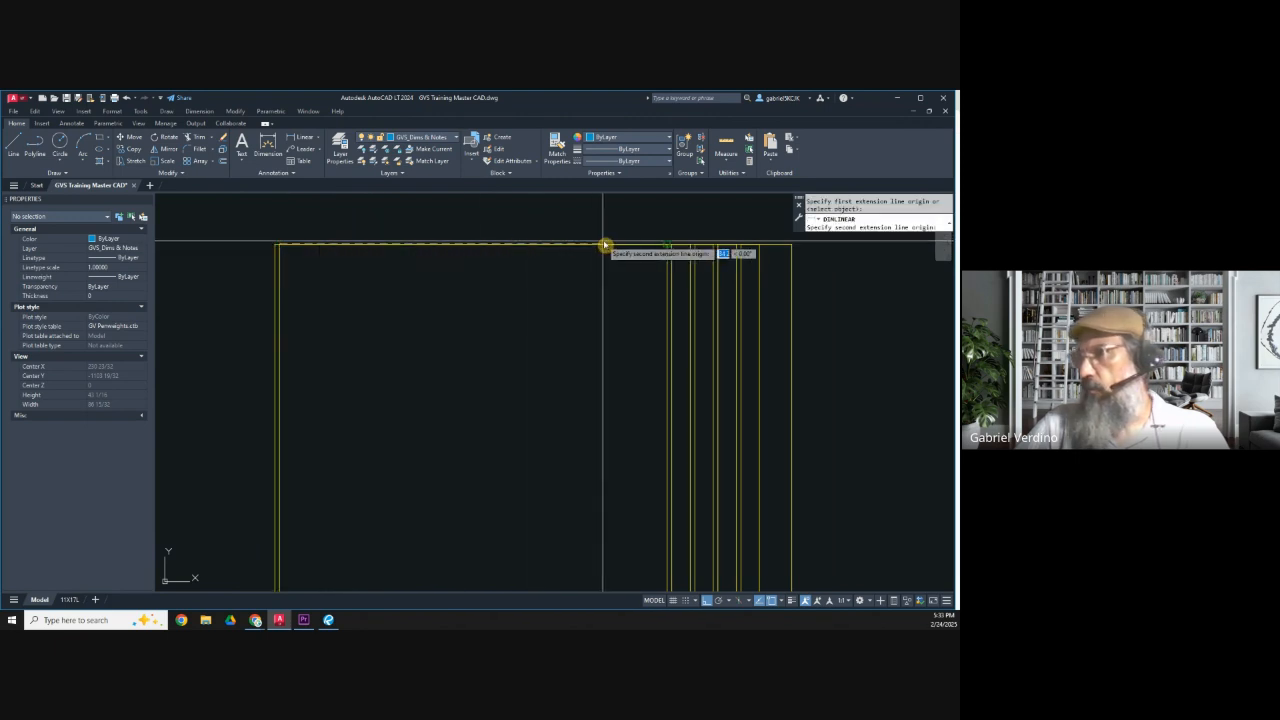
left_click(642, 247)
left_click(620, 232)
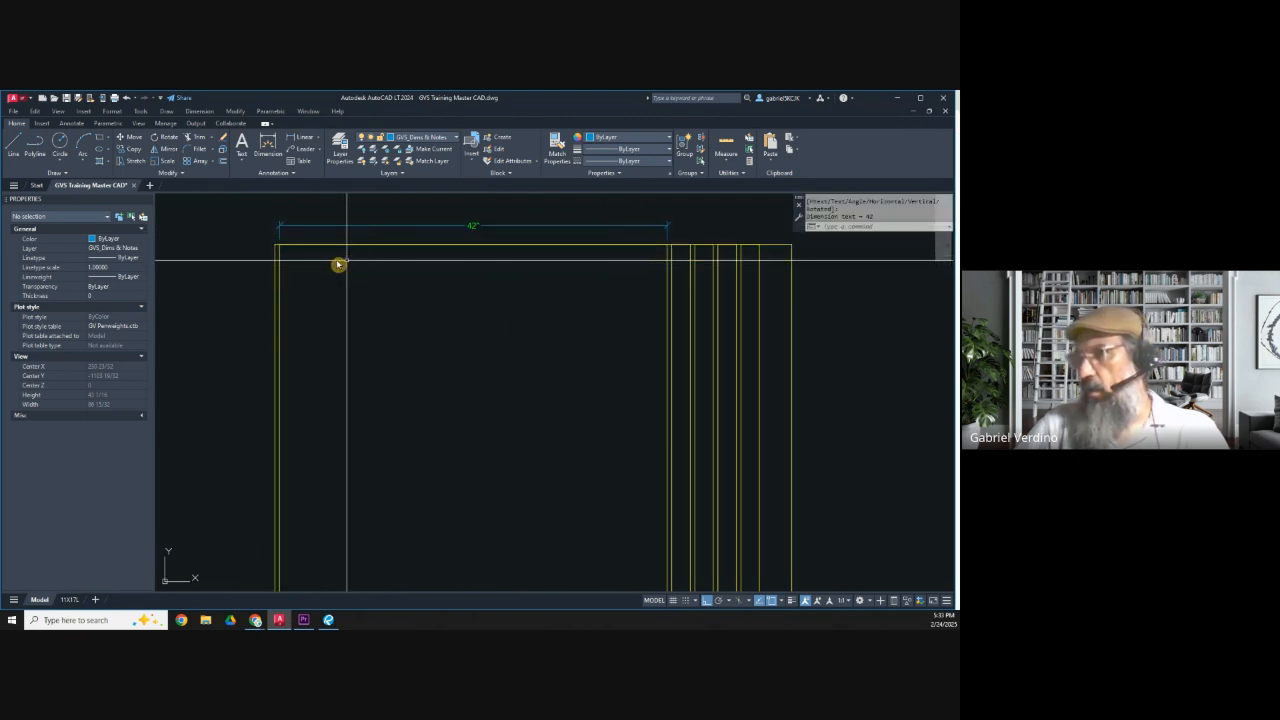
Add a vertical linear dimension for the full length of the large stone piece, placed outside the slab.
key("Return")
left_click(278, 246)
scroll(282, 246, "down", 5)
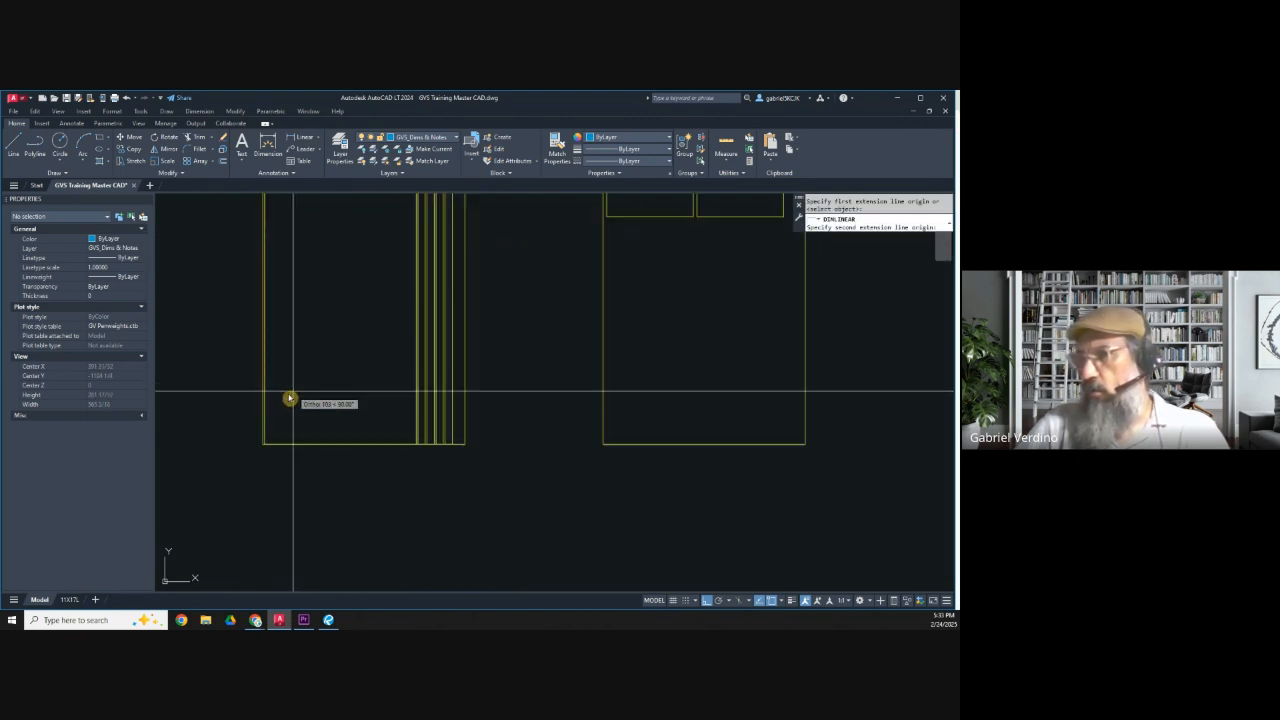
scroll(237, 506, "up", 6)
left_click(234, 523)
scroll(407, 478, "down", 4)
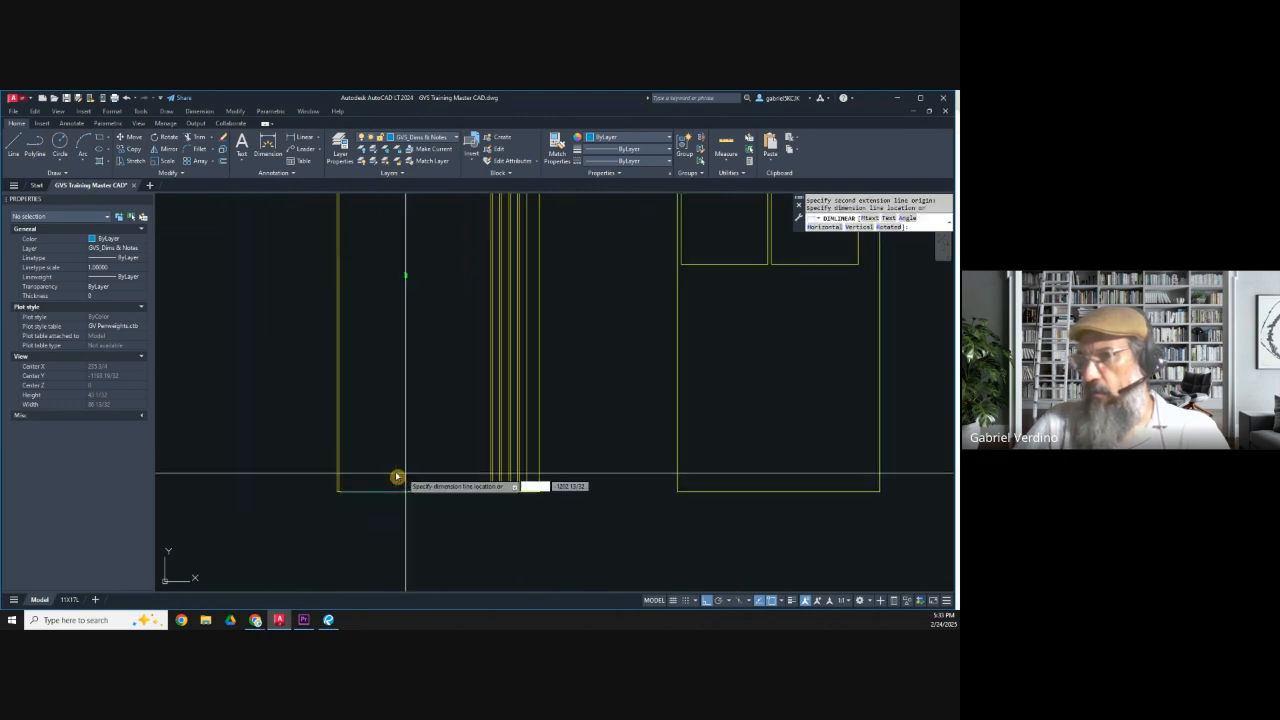
left_click(309, 294)
key("Escape")
scroll(300, 260, "up", 4)
scroll(334, 292, "down", 4)
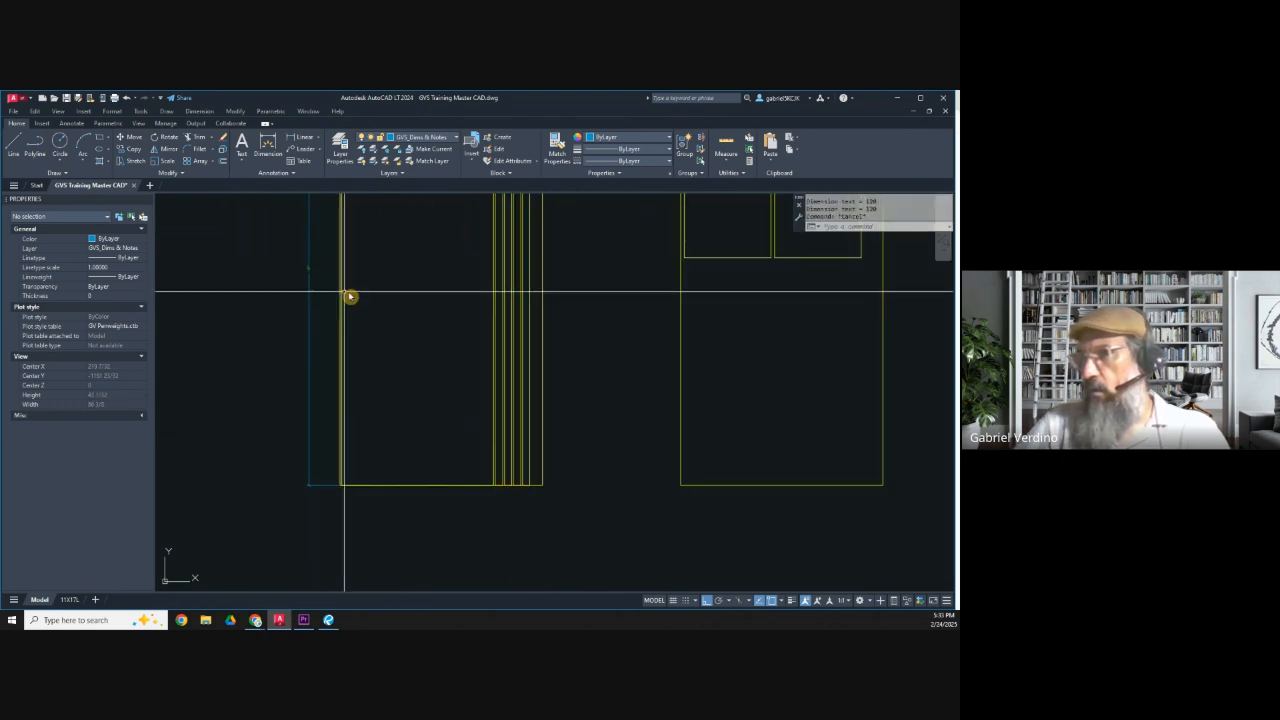
Return to the Estimate spreadsheet and begin the stone fabrication row's quantity formula with =(42*120).
left_click(900, 99)
left_click(612, 506)
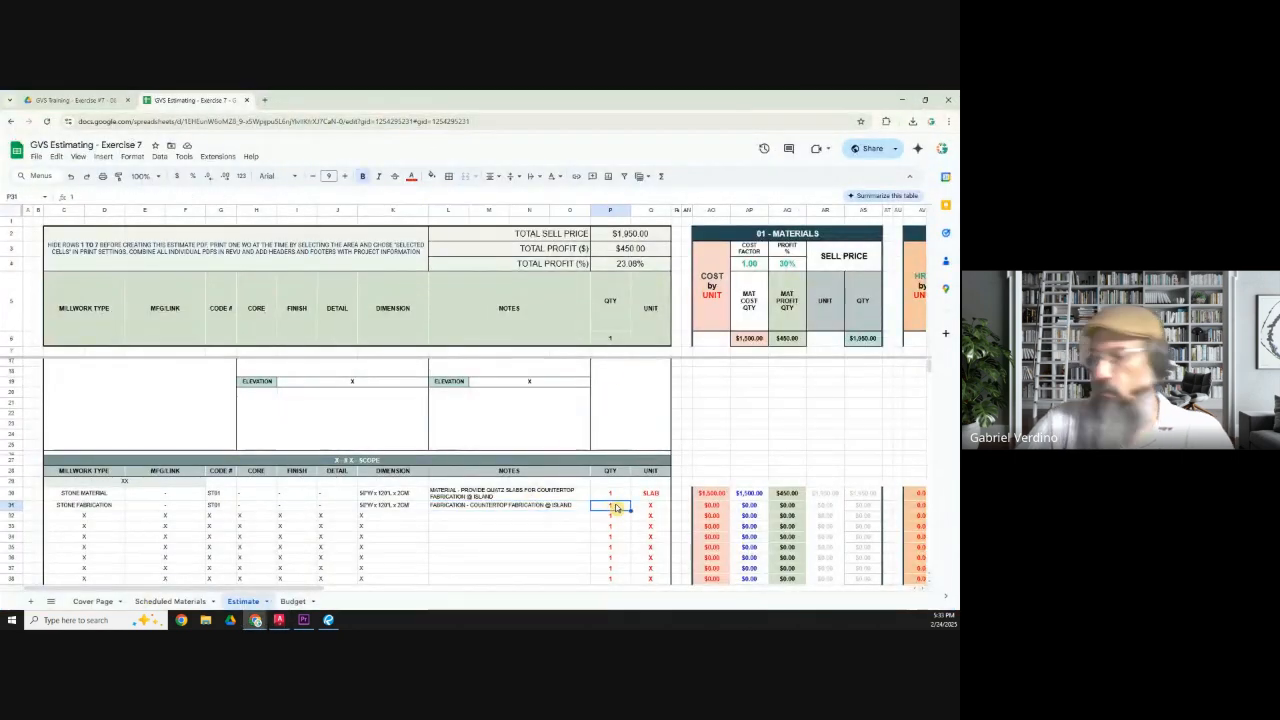
type("=(42*120)")
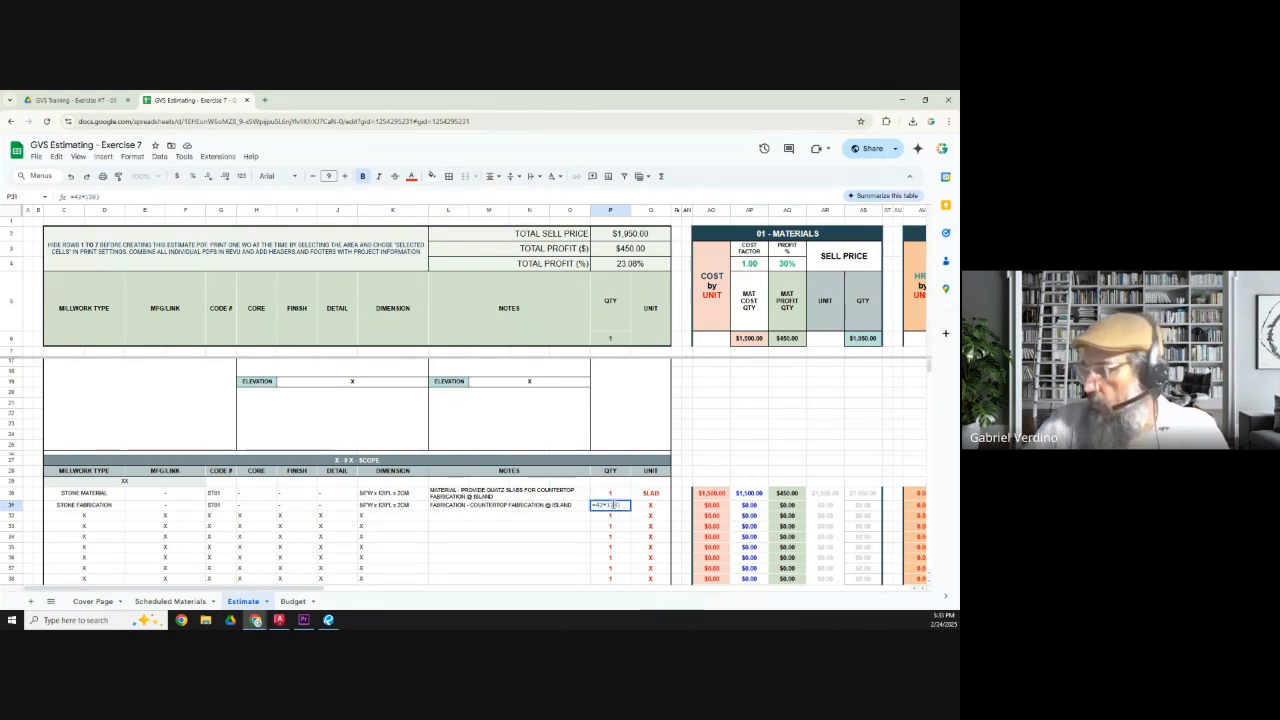
left_click(598, 504)
type("(")
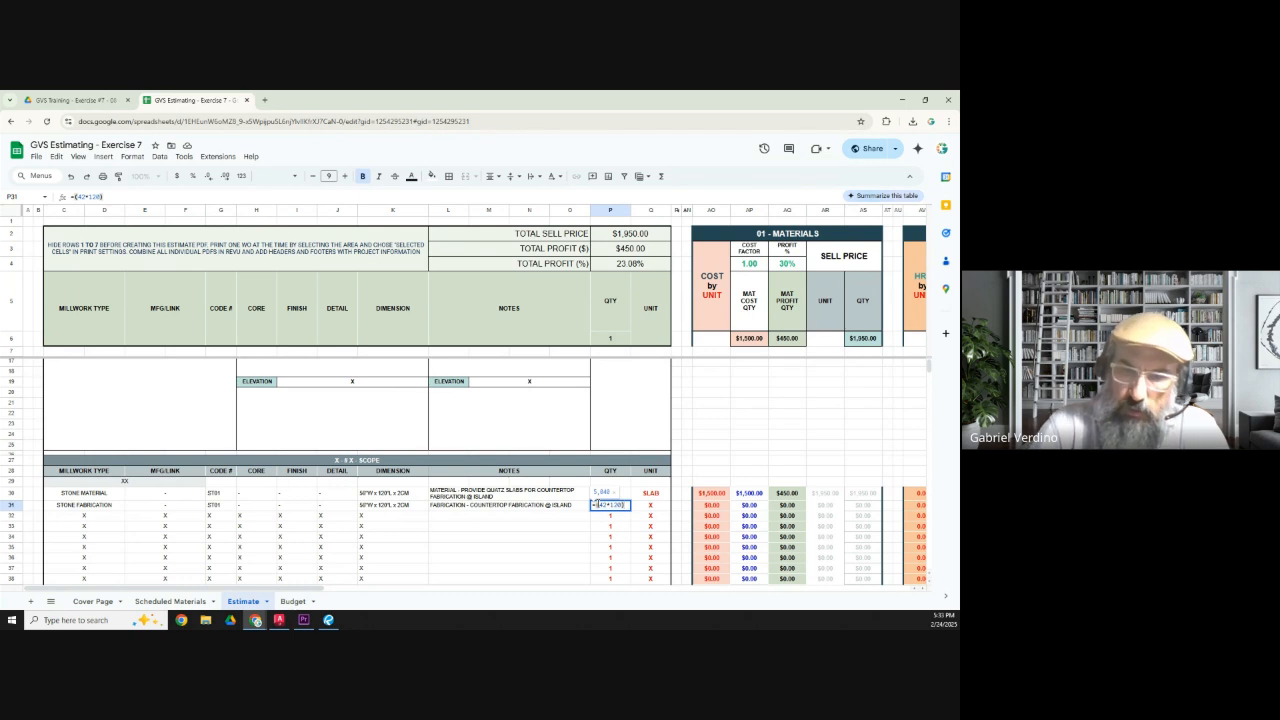
Add the term +(42*2) to the stone fabrication quantity formula.
type("/")
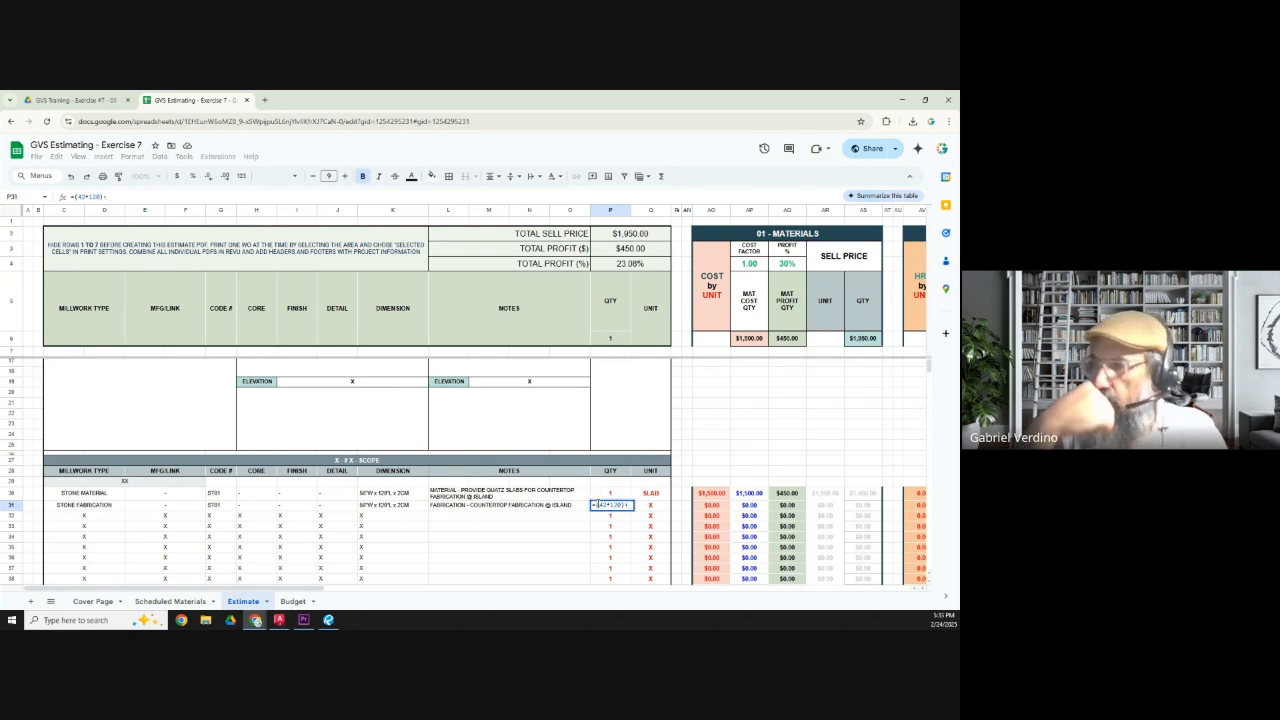
type("43")
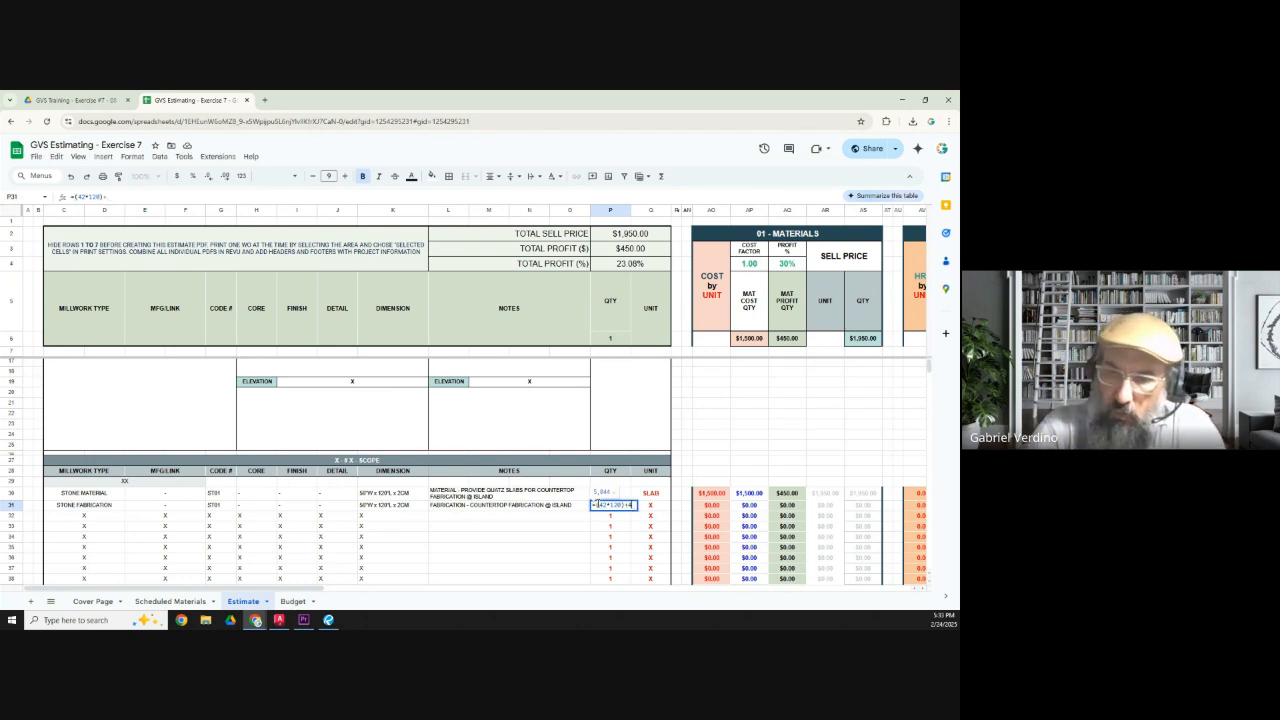
type("*2")
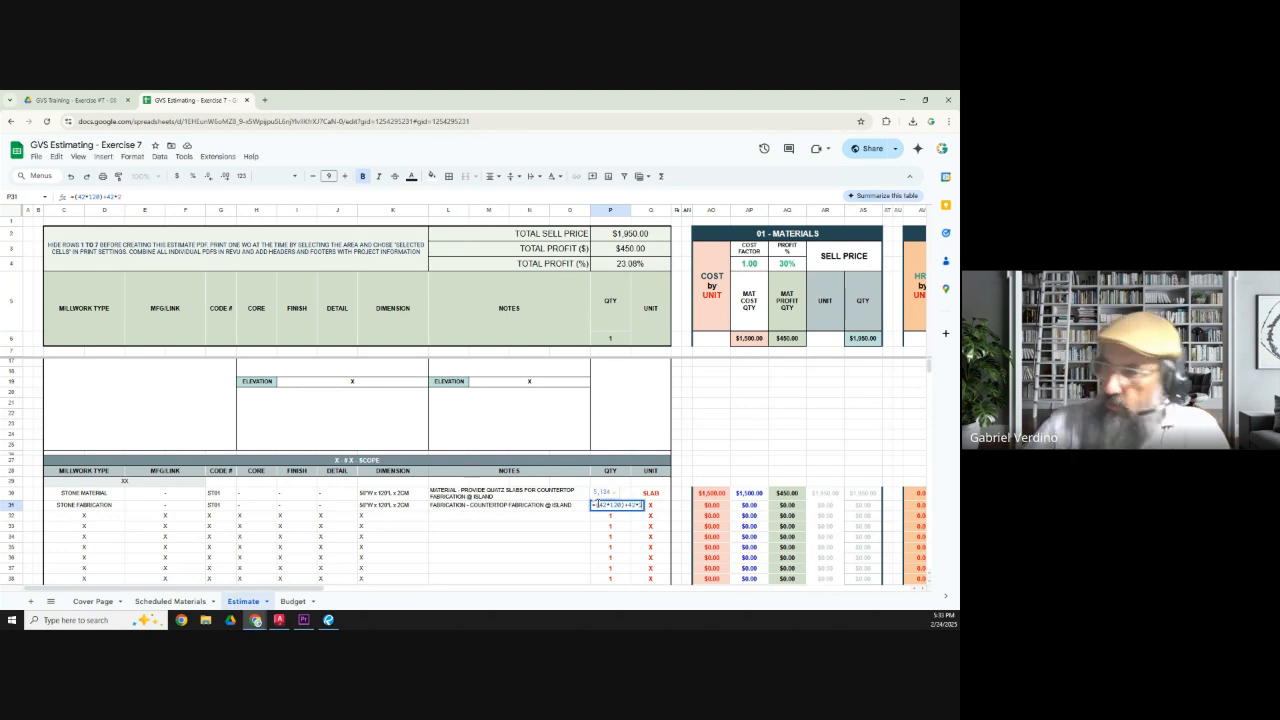
key("Left")
key("Left")
key("Left")
key("Left")
type("(")
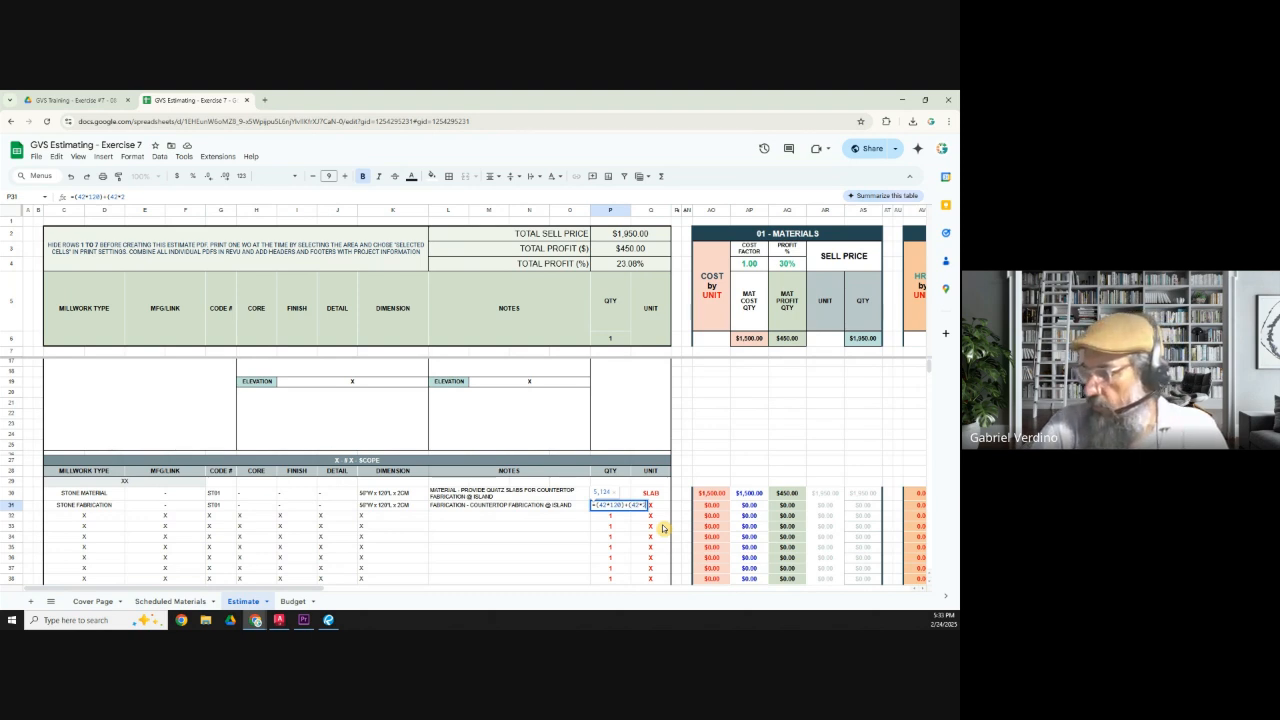
type(")")
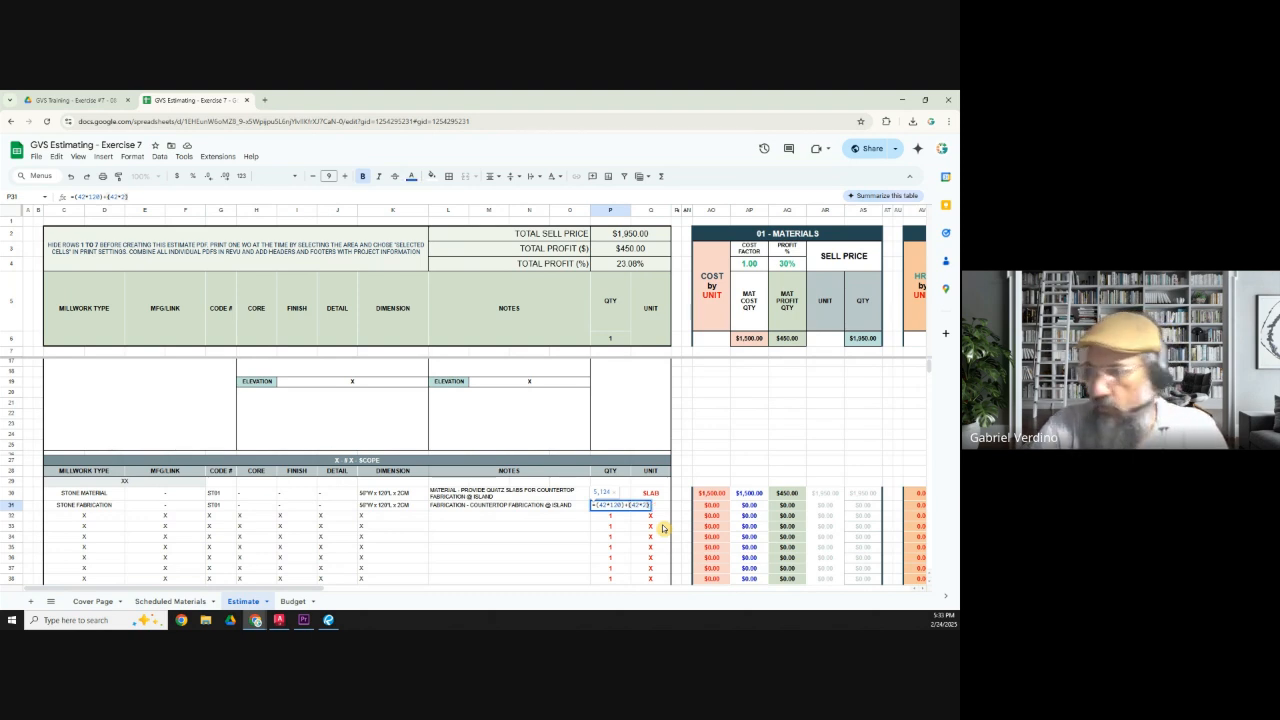
Extend the stone fabrication quantity formula with the terms +(120*2)+(42*2)+(120*2).
type("+120")
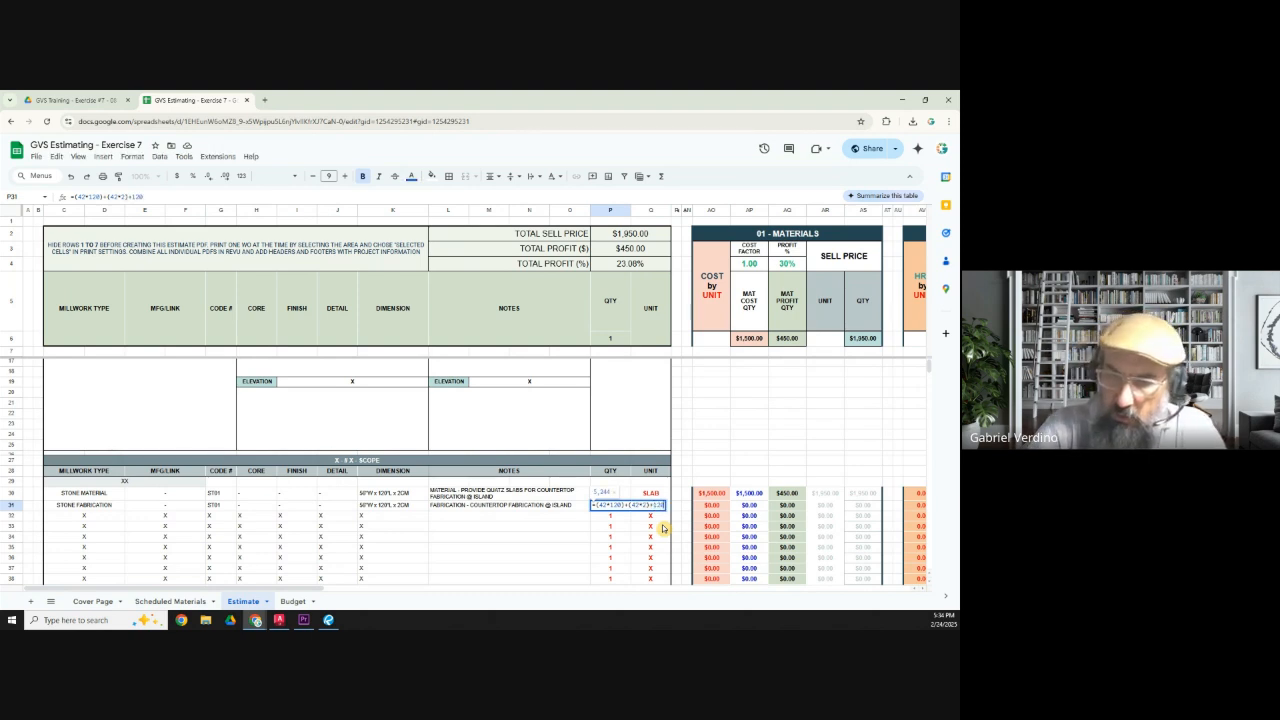
type("*2)")
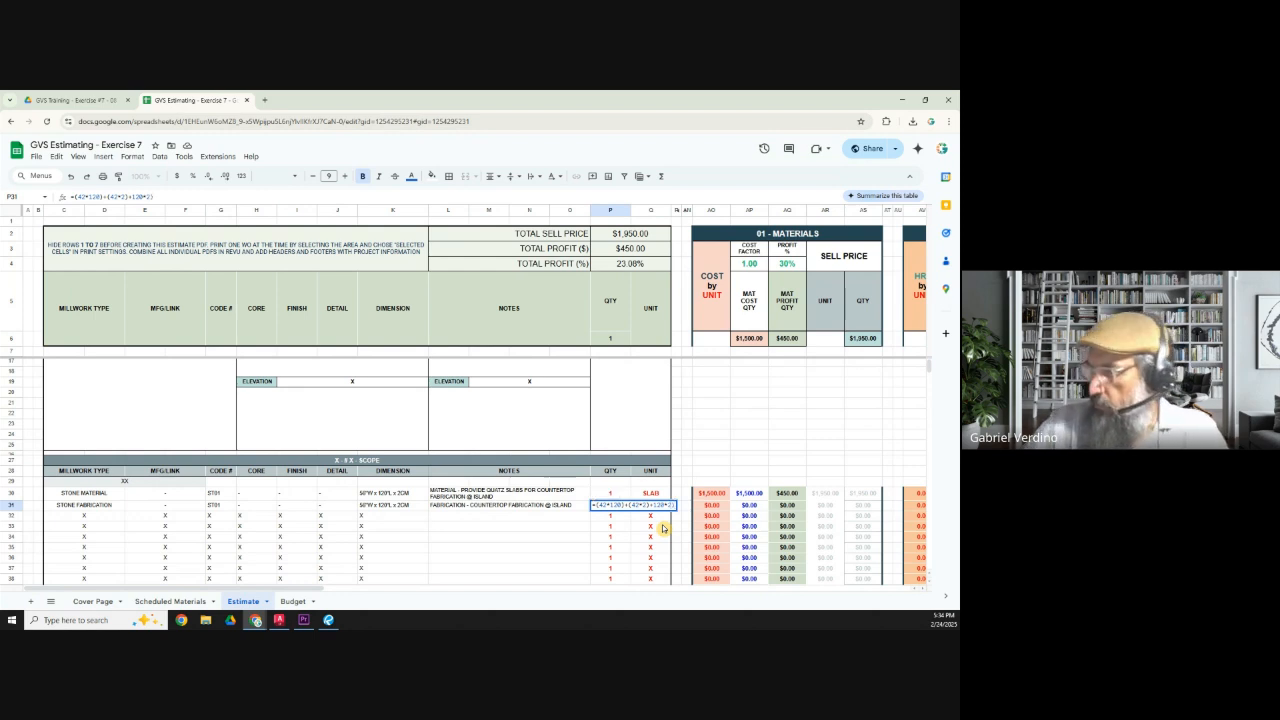
type("(")
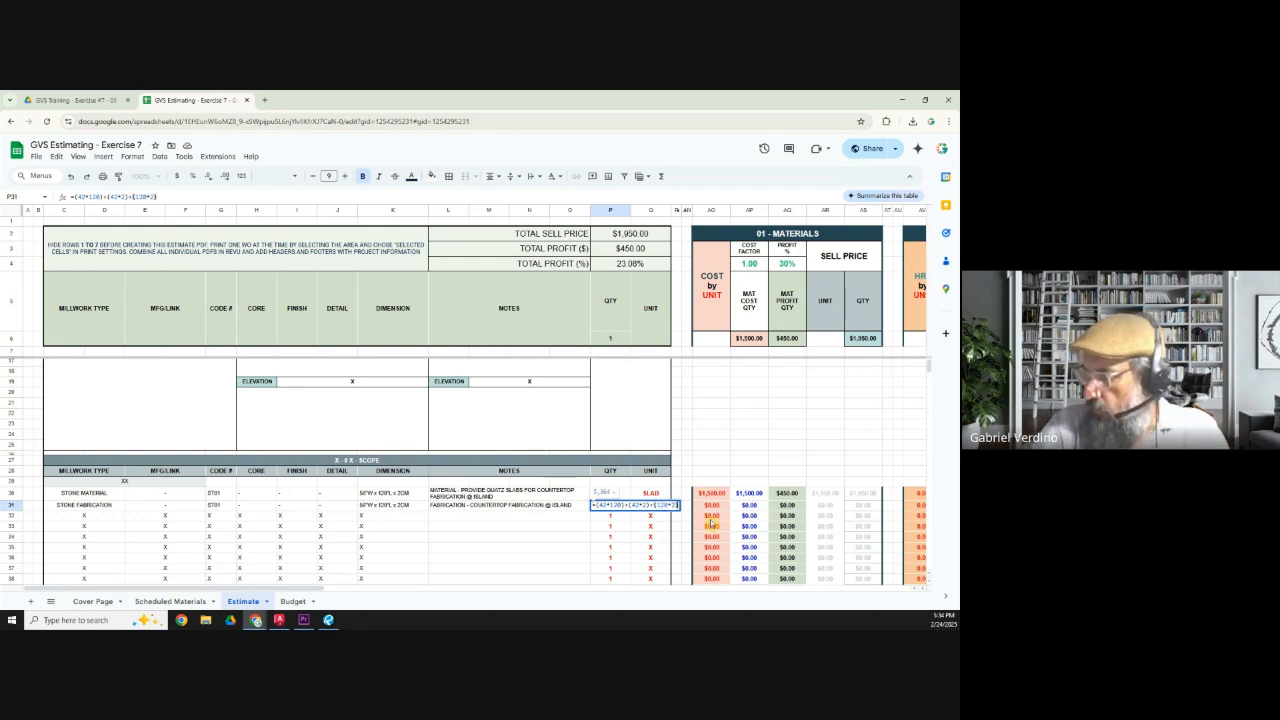
type("+(42*2)")
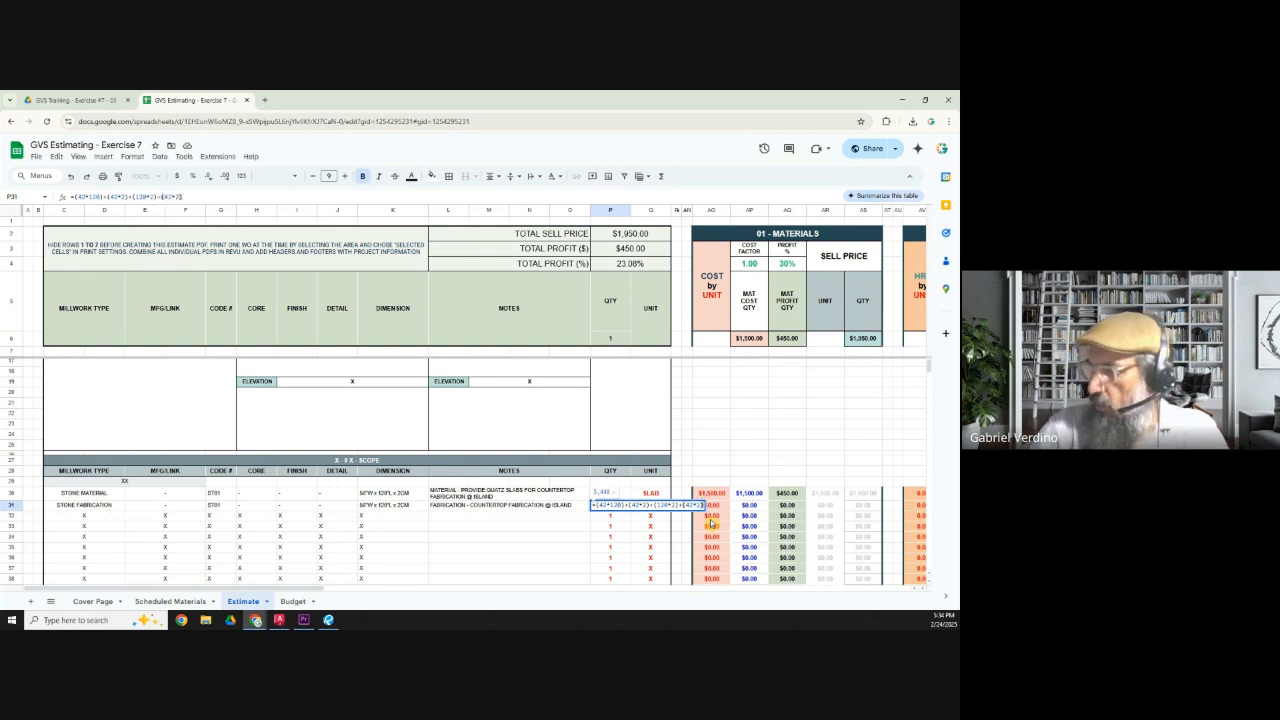
type("+(120*2")
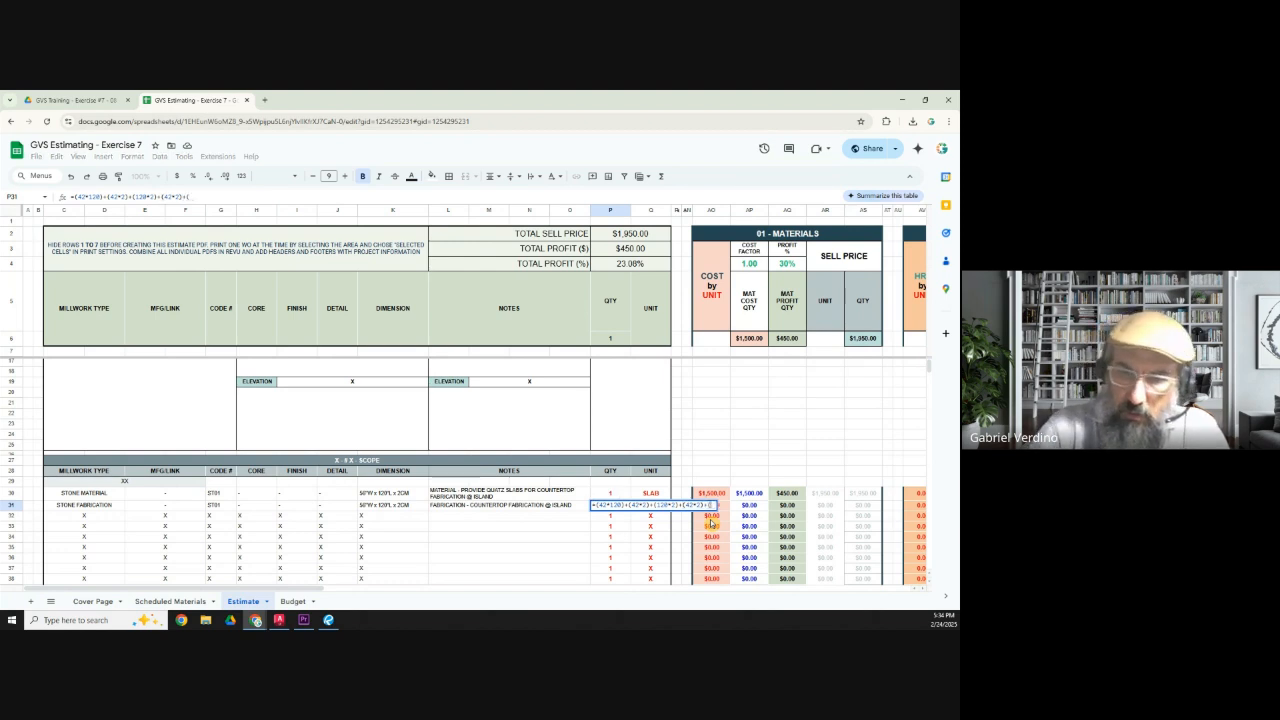
type(")")
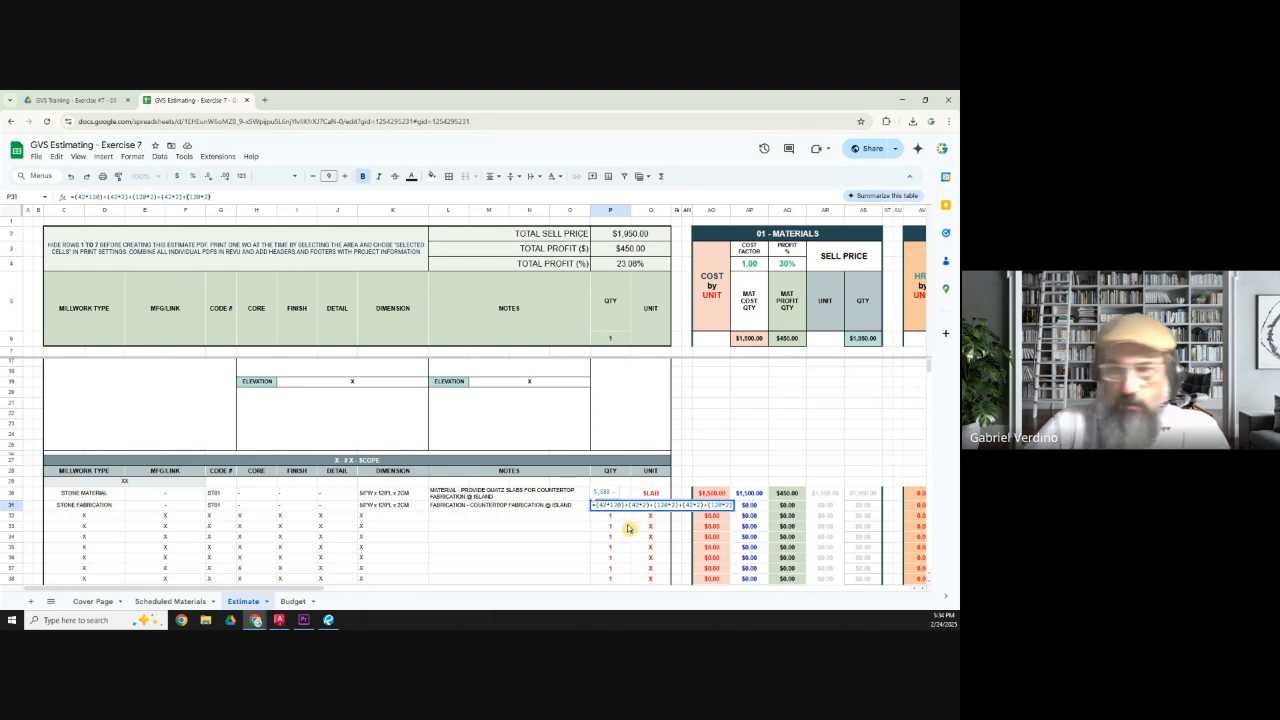
Group all terms of the stone fabrication quantity formula in parentheses and divide the sum by 144.
type("(120*2")
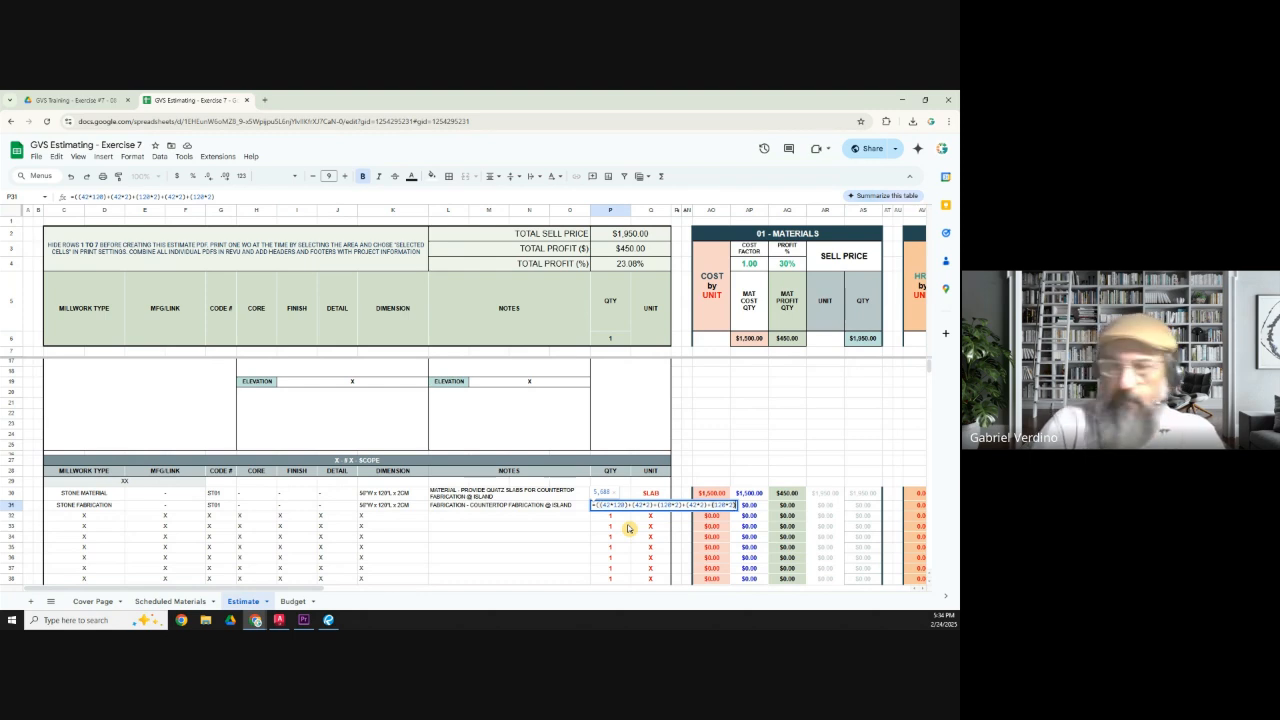
type("))/144")
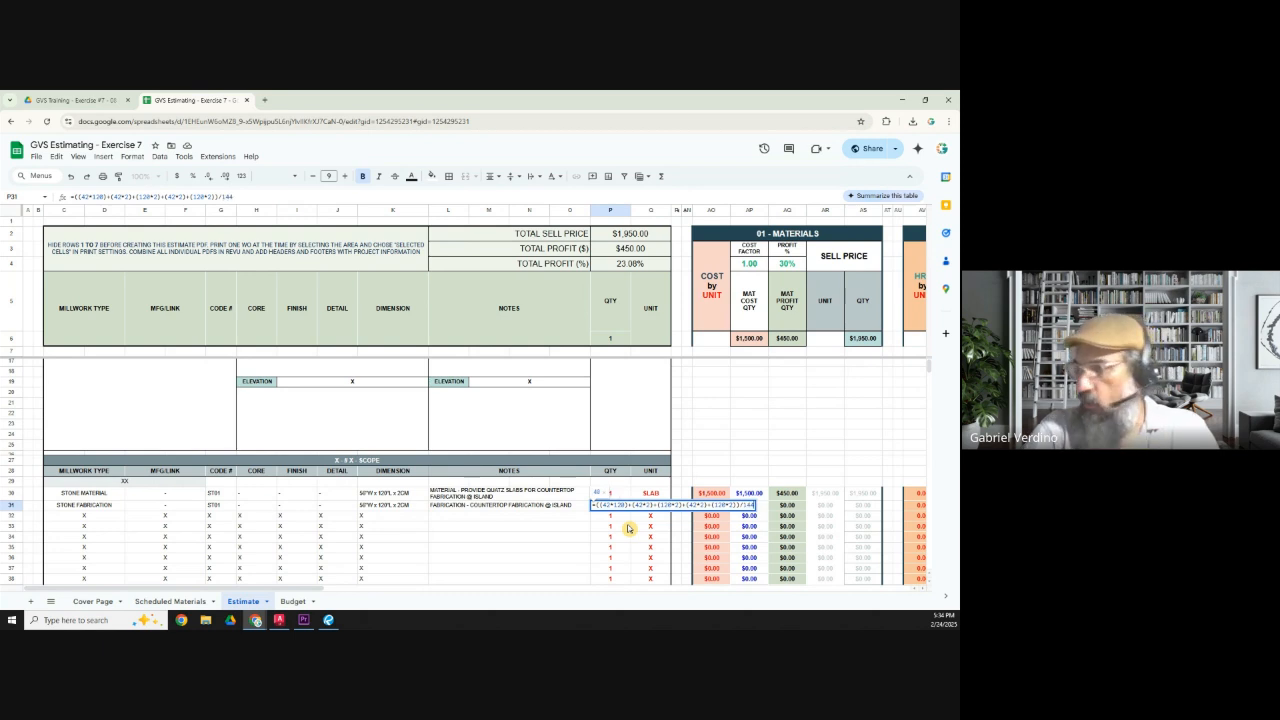
type(")")
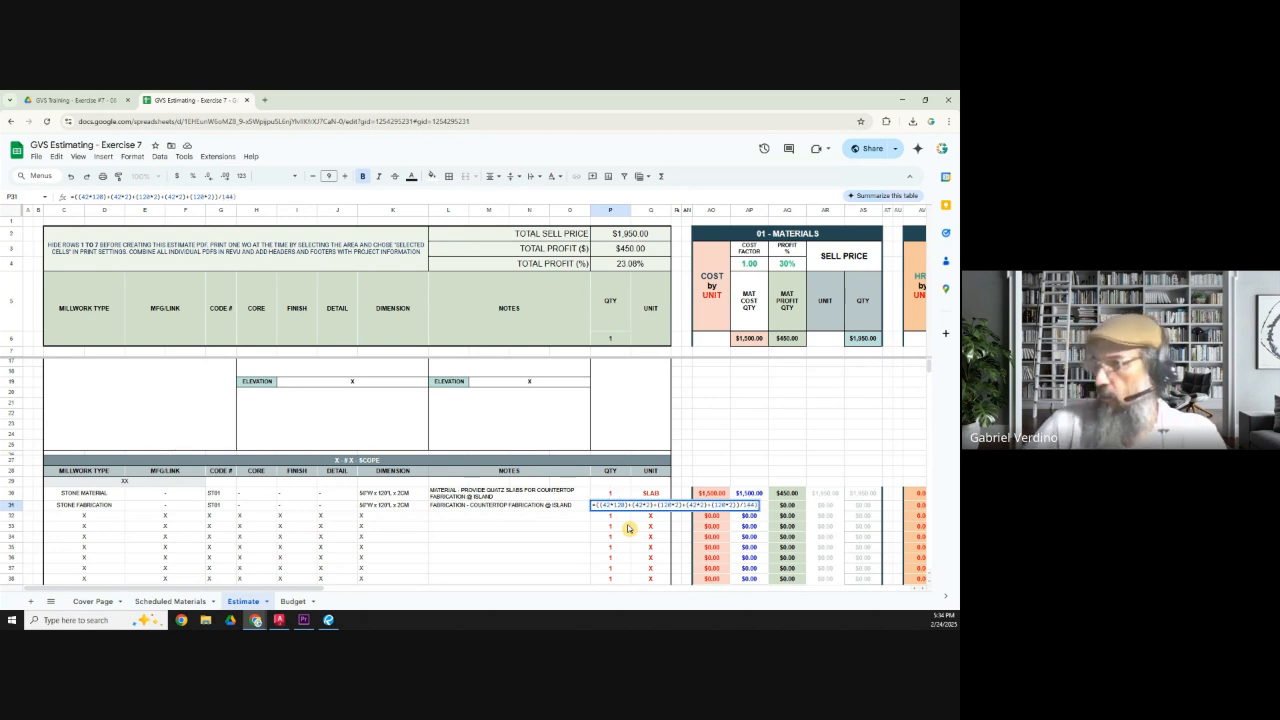
left_click(598, 505)
type("(")
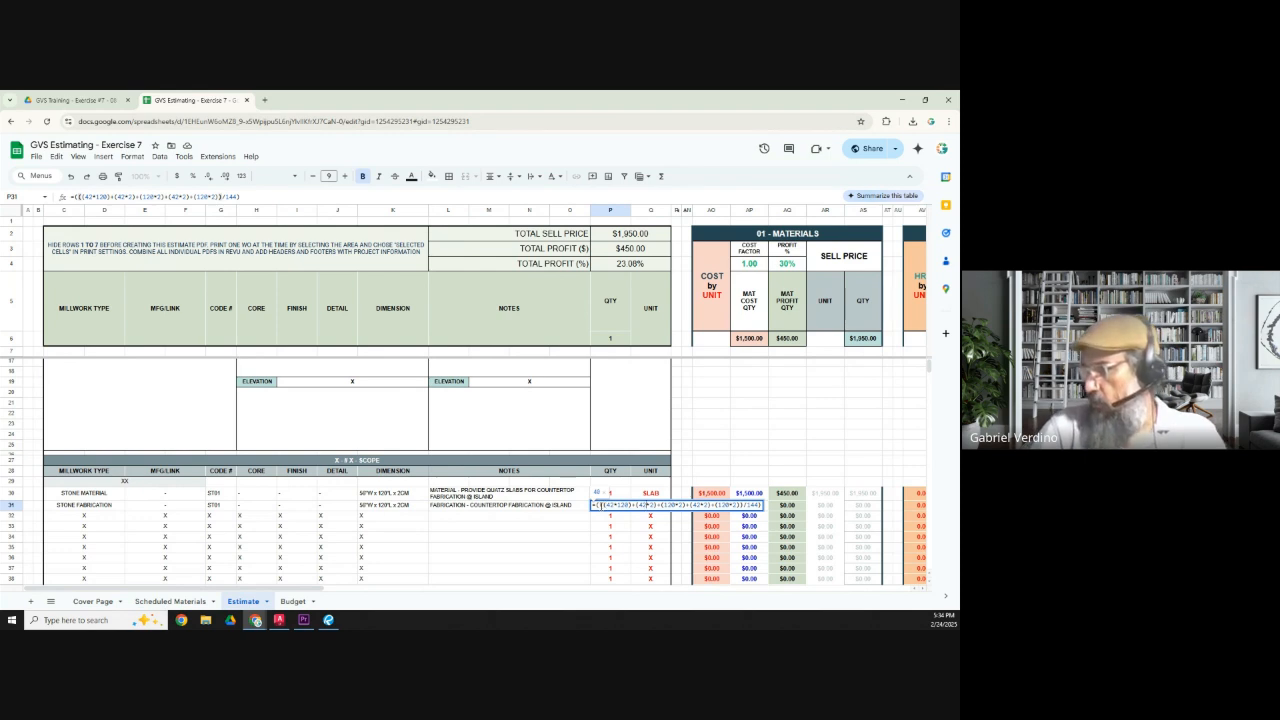
Multiply the stone fabrication quantity by 1.1, wrap the whole formula in ROUNDUP and commit it.
type("*1.")
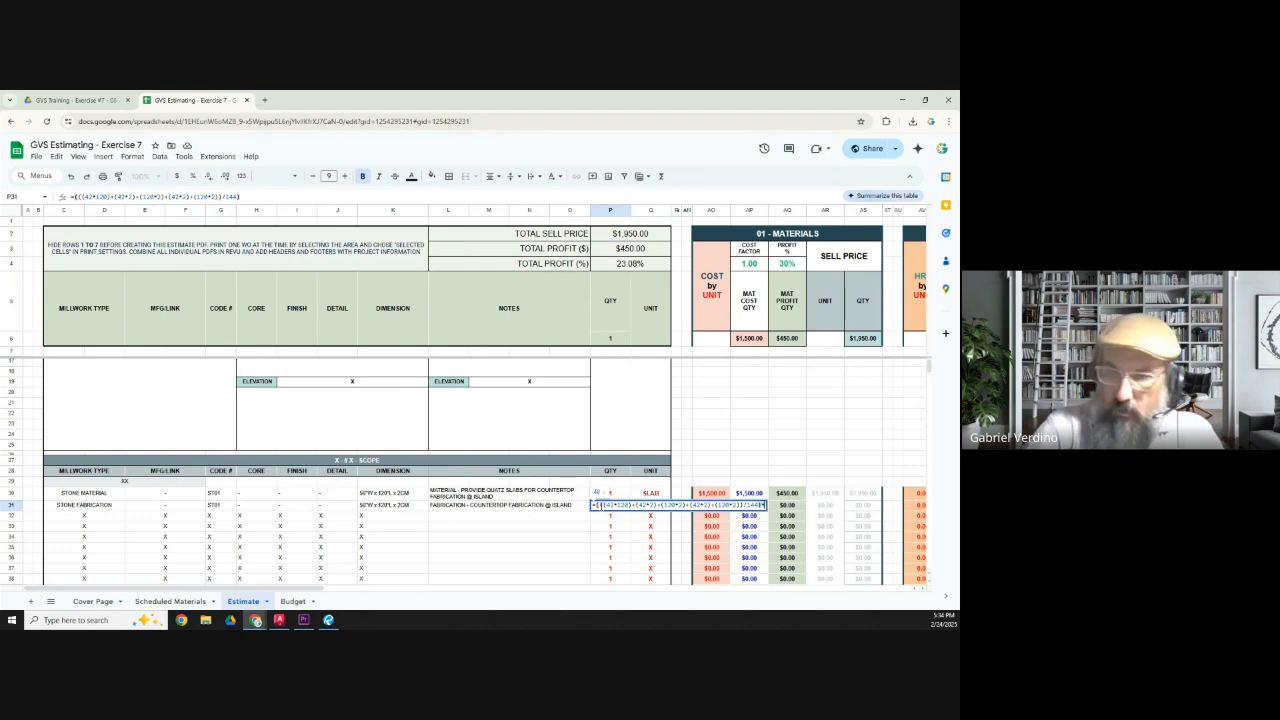
type("1")
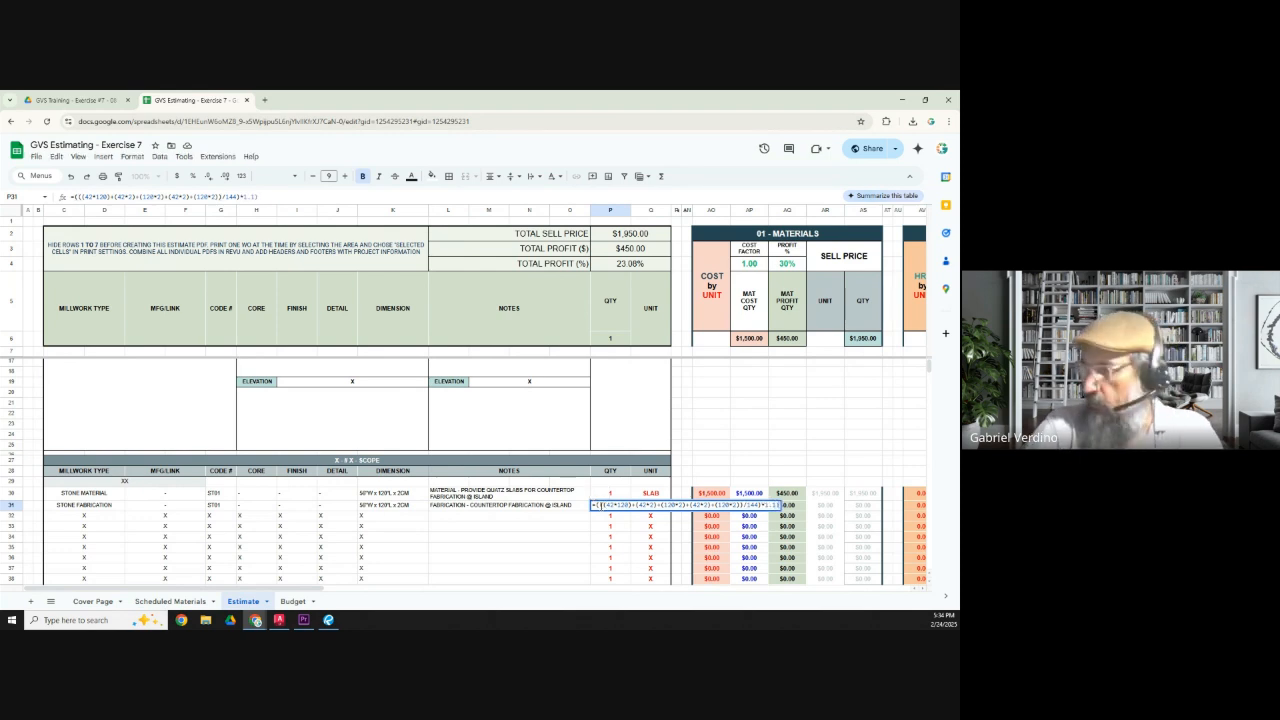
type("(")
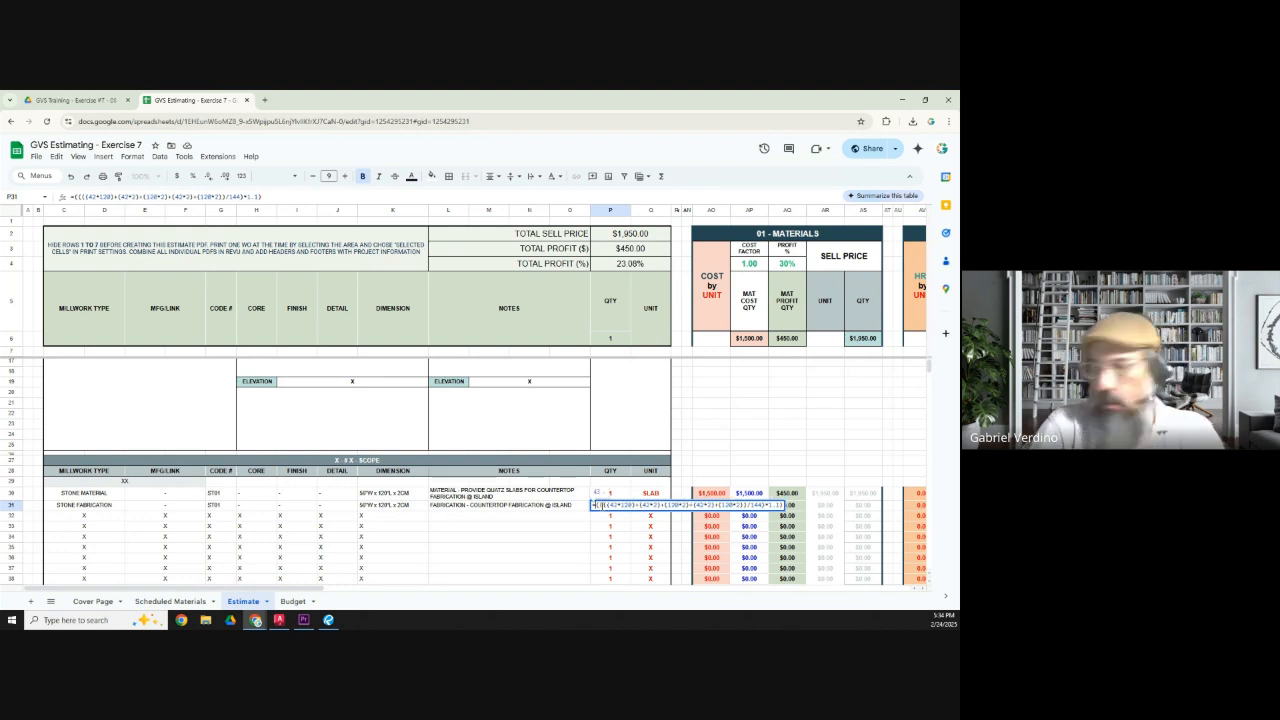
type("ROUNDUP")
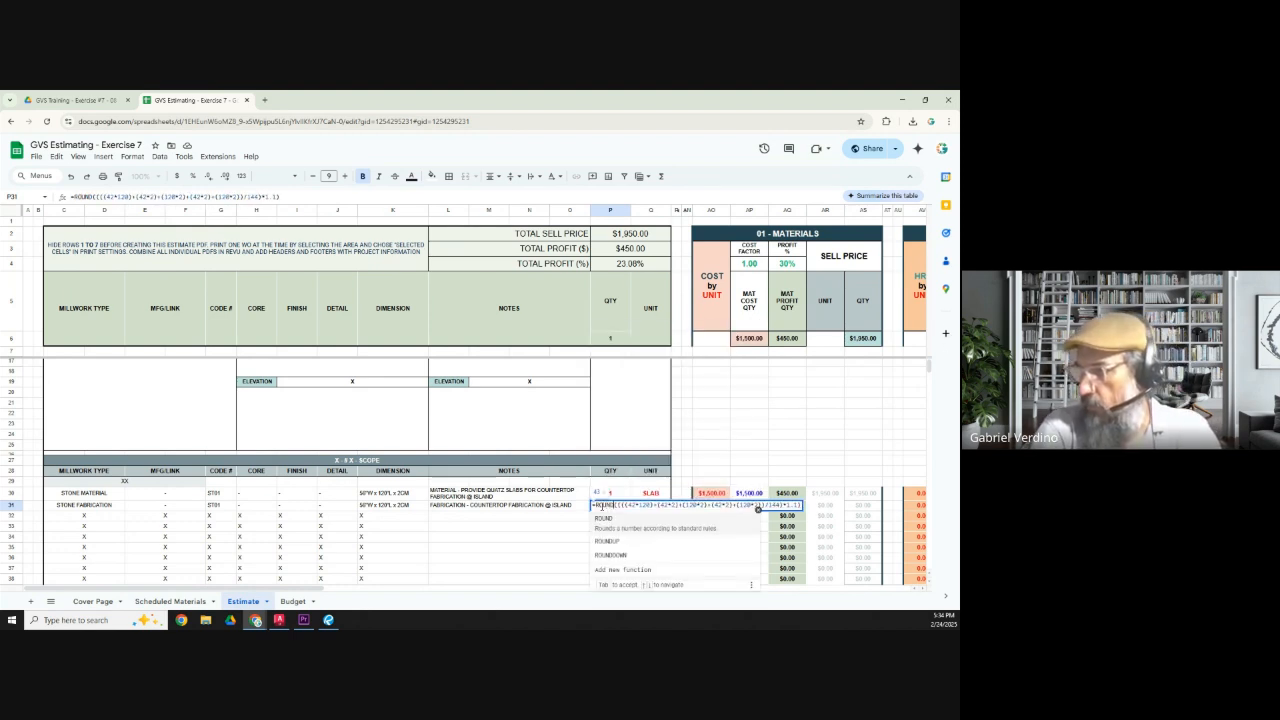
key("Return")
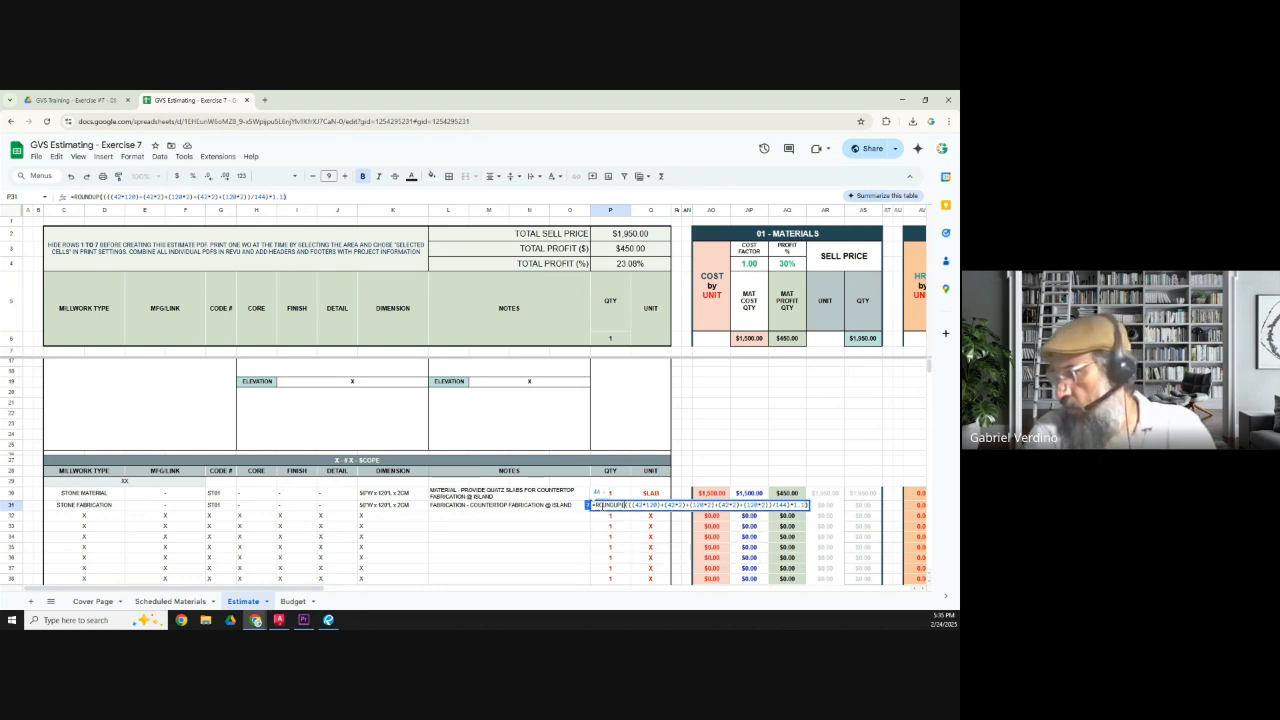
left_click(603, 510)
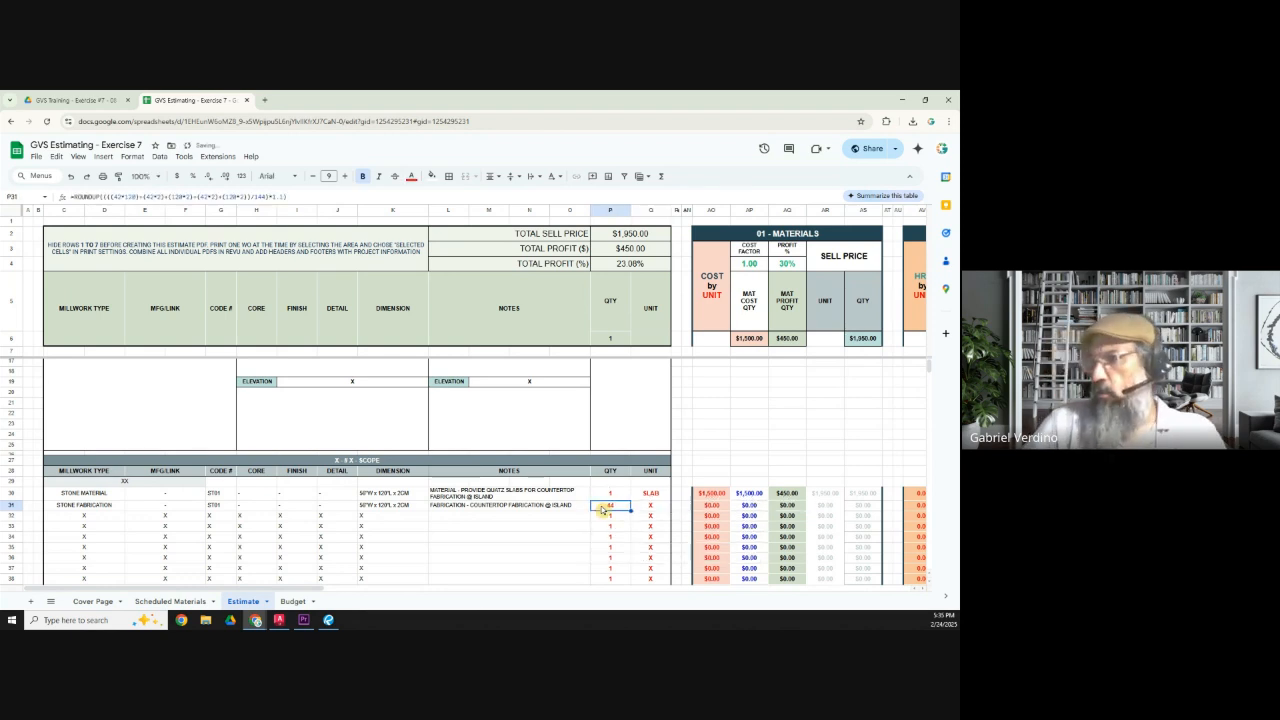
Set the unit of the stone fabrication row to SF.
left_click(655, 510)
type("SF")
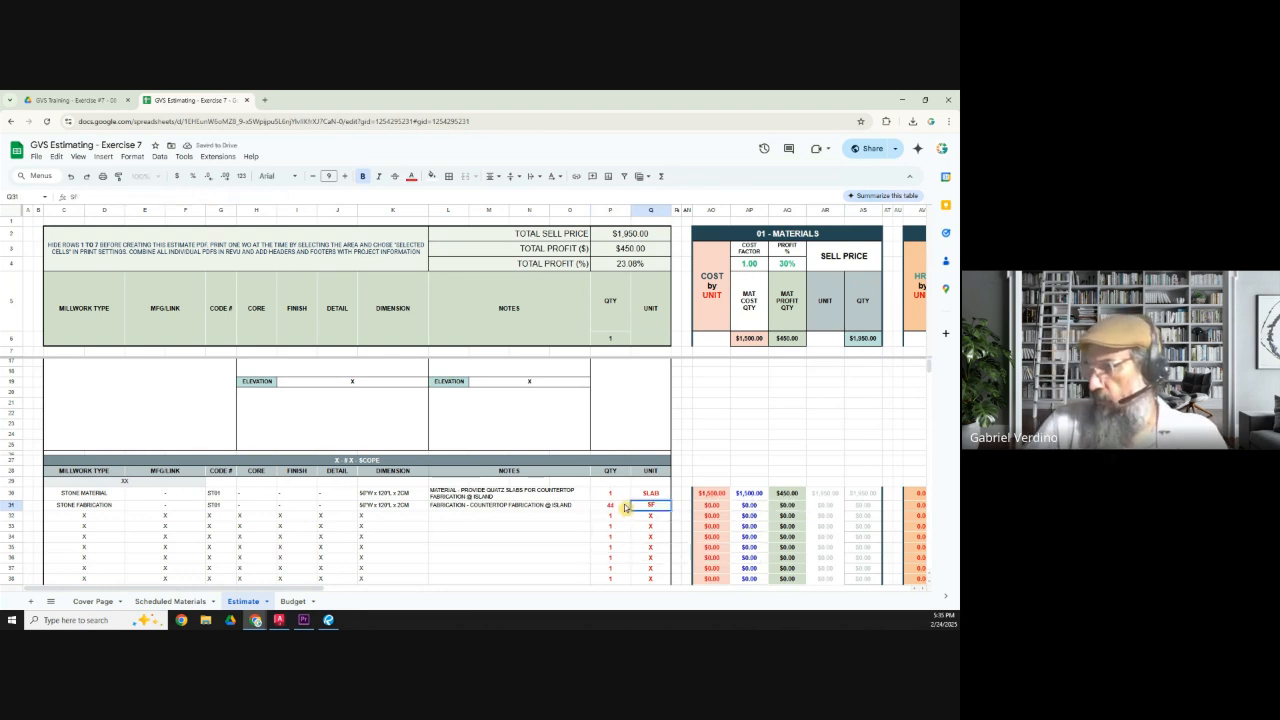
left_click(625, 506)
Enter 35 as the stone fabrication row's cost by unit in the 02 - Fabrication section.
left_click(13, 505)
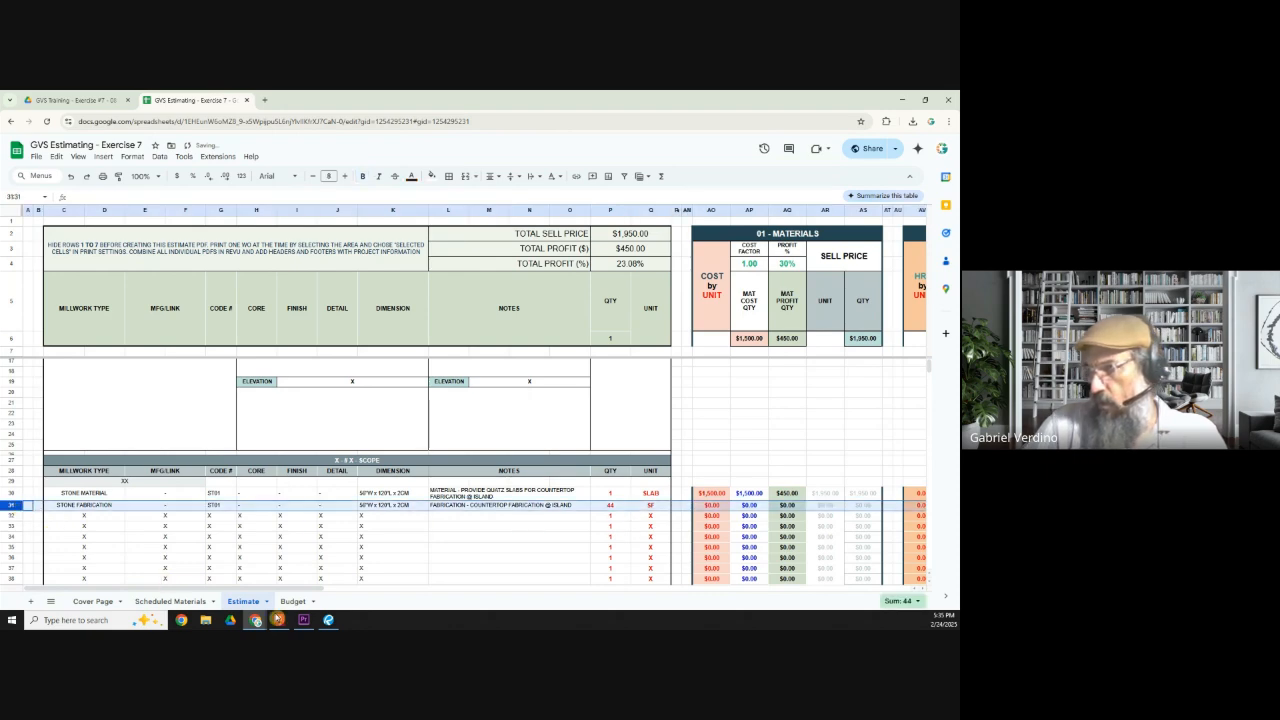
left_click_drag(292, 592, 389, 592)
left_click(420, 505)
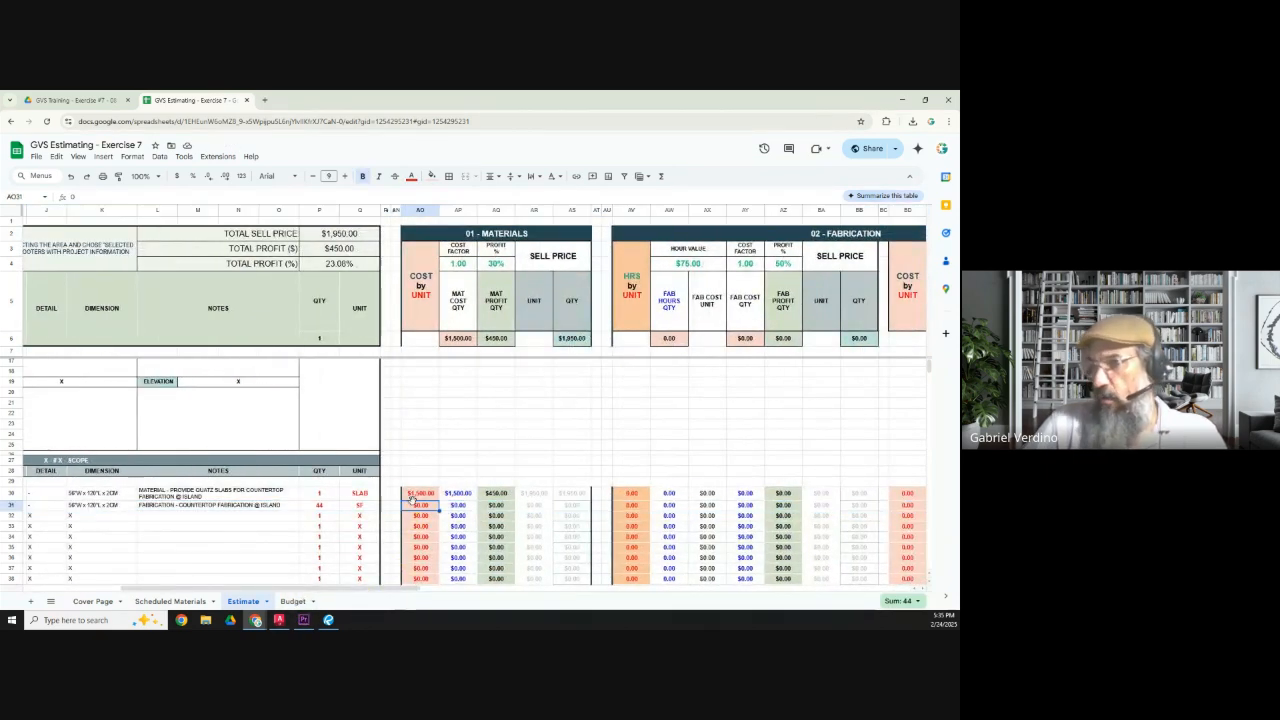
left_click_drag(360, 592, 497, 580)
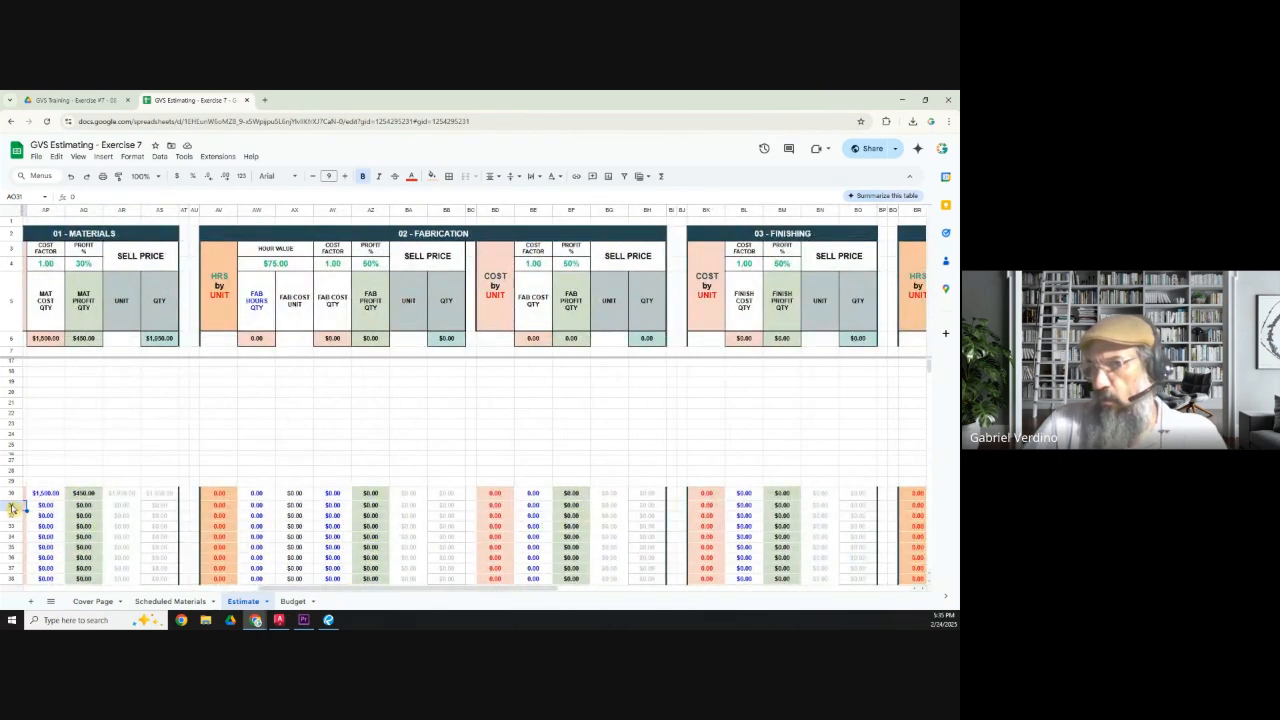
left_click(12, 505)
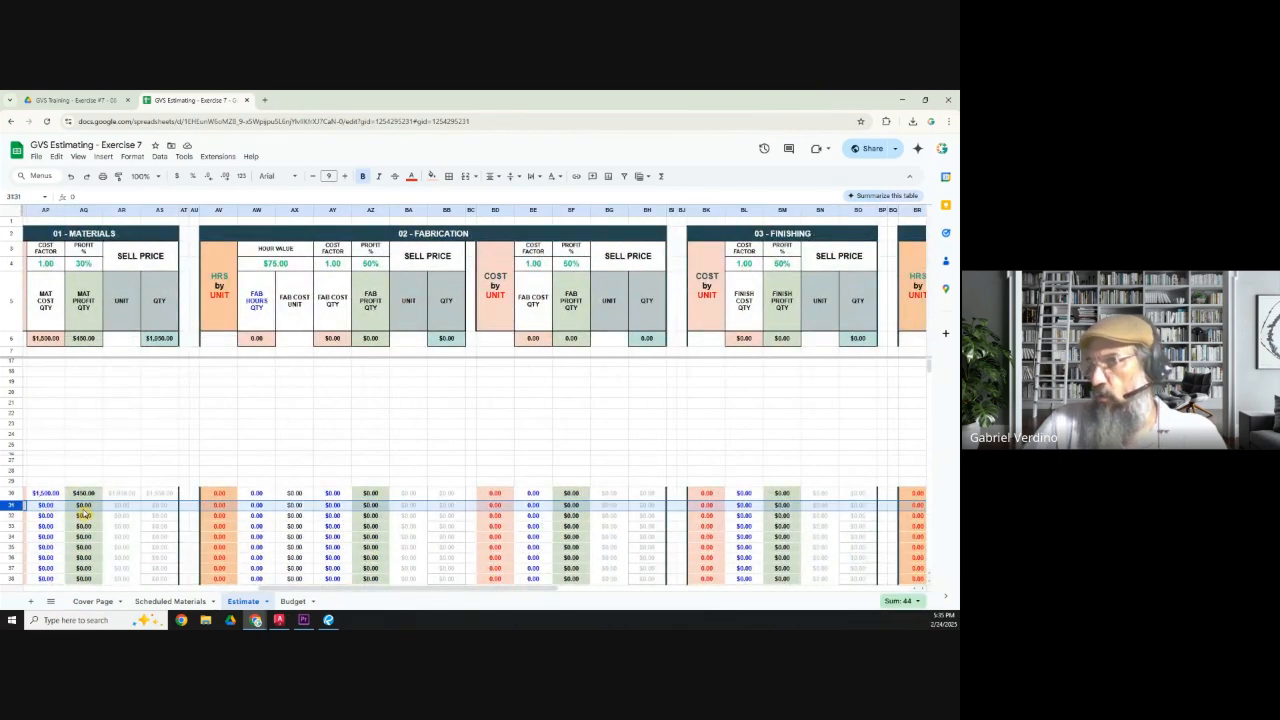
left_click(501, 506)
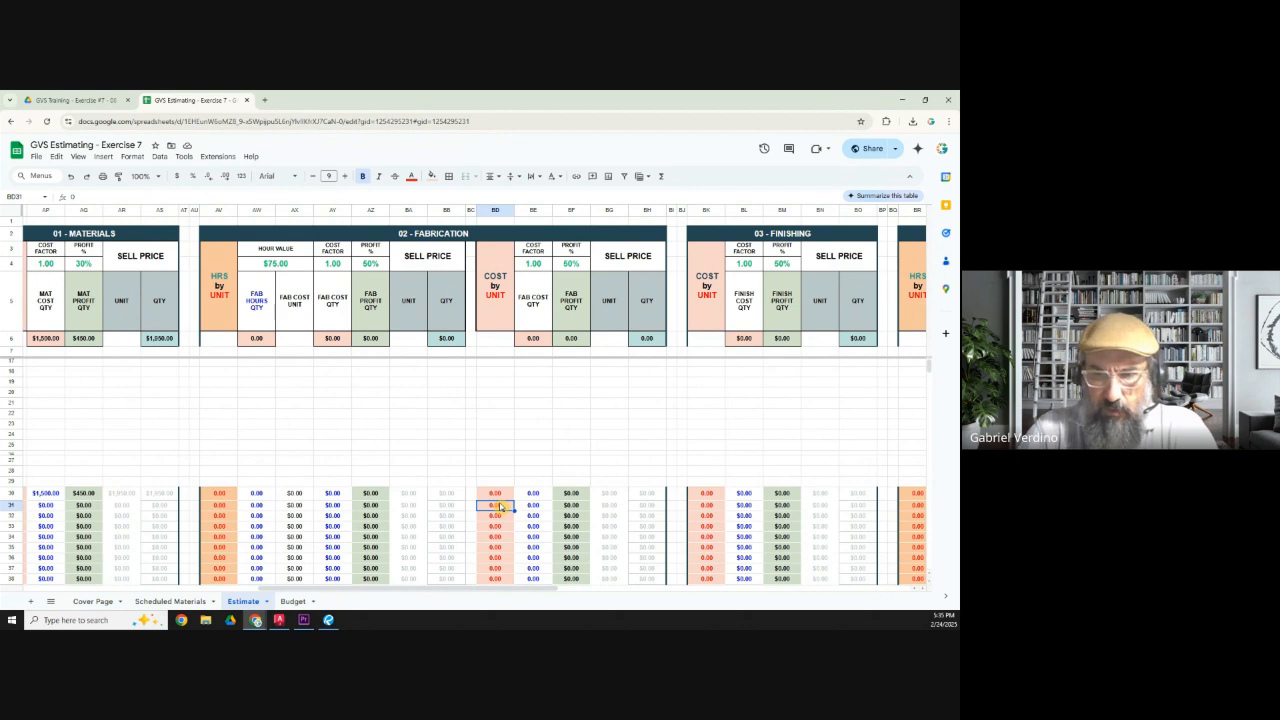
type("35")
key("Tab")
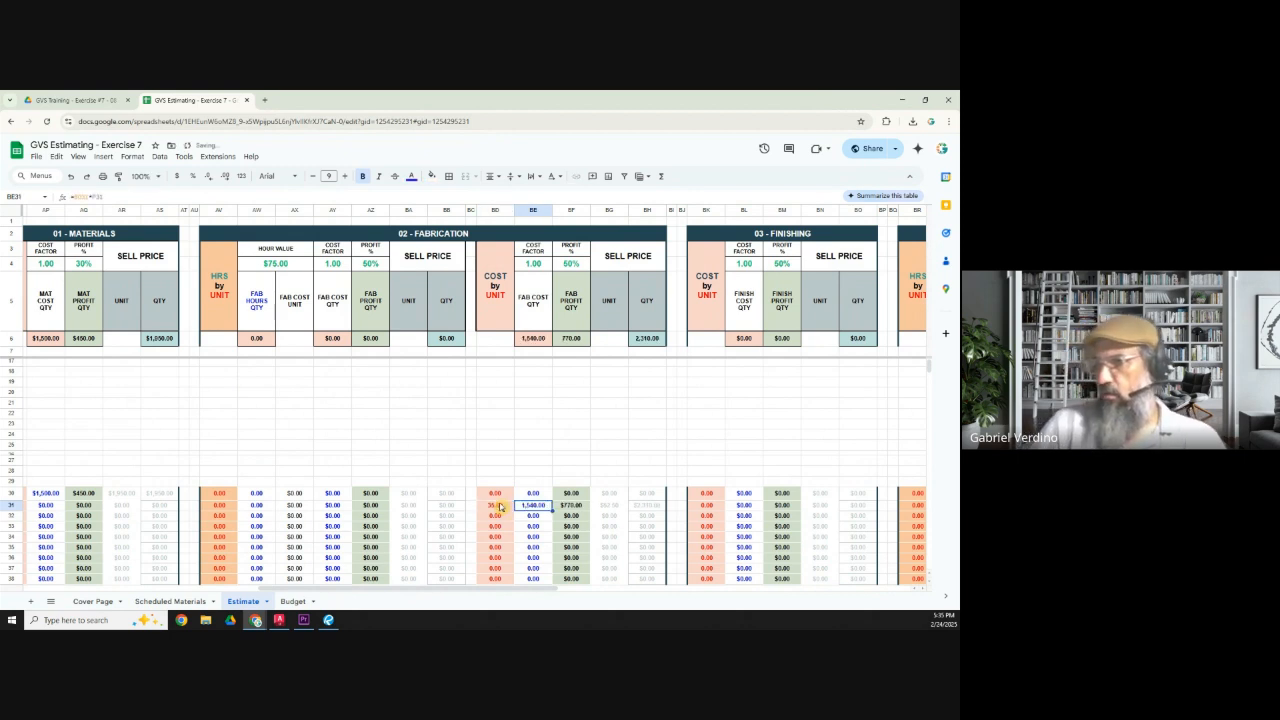
Review the stone fabrication row's costs, profit and sell prices across the fabrication, finishing and remaining pricing sections.
left_click(10, 506)
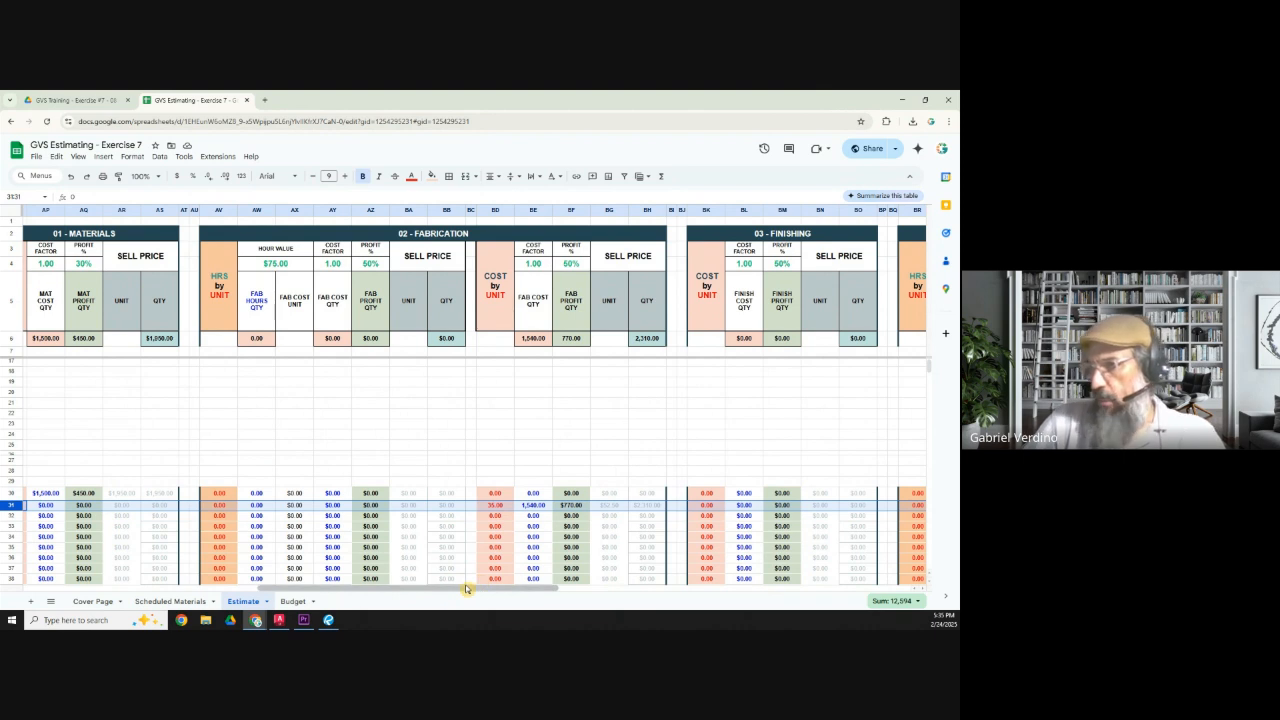
left_click(46, 507)
left_click(14, 506)
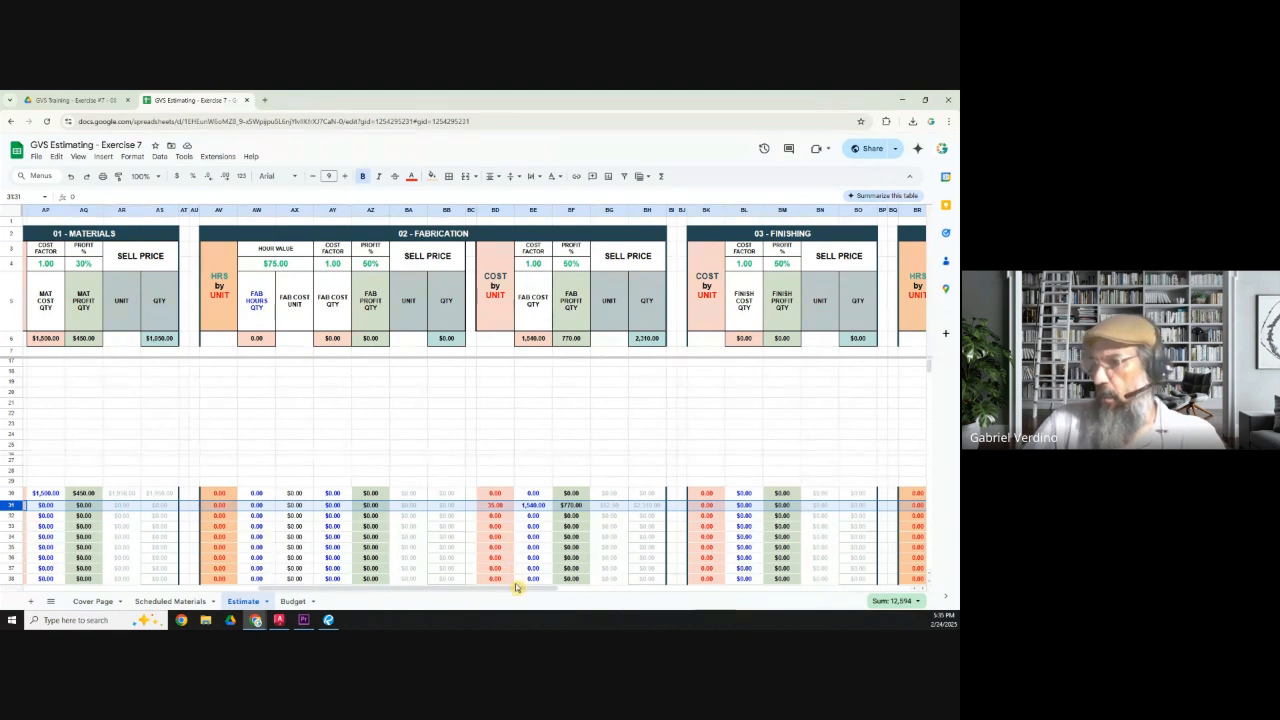
left_click_drag(508, 592, 526, 592)
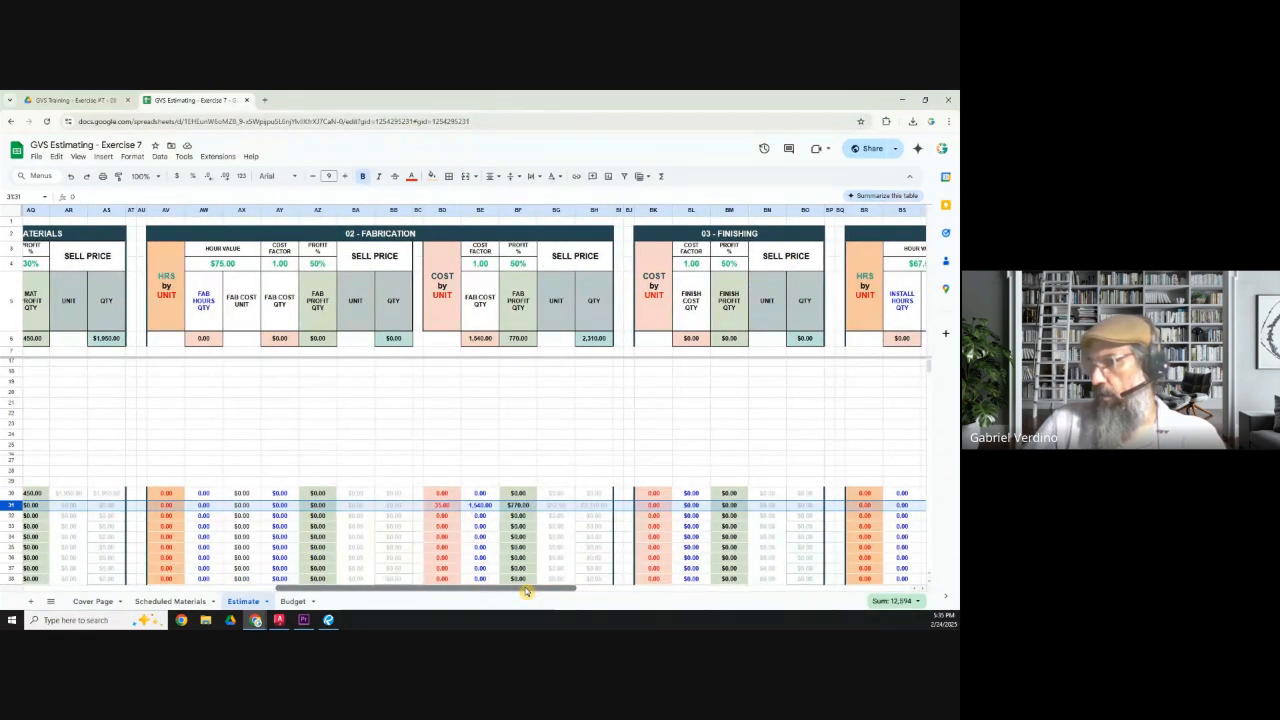
left_click(442, 506)
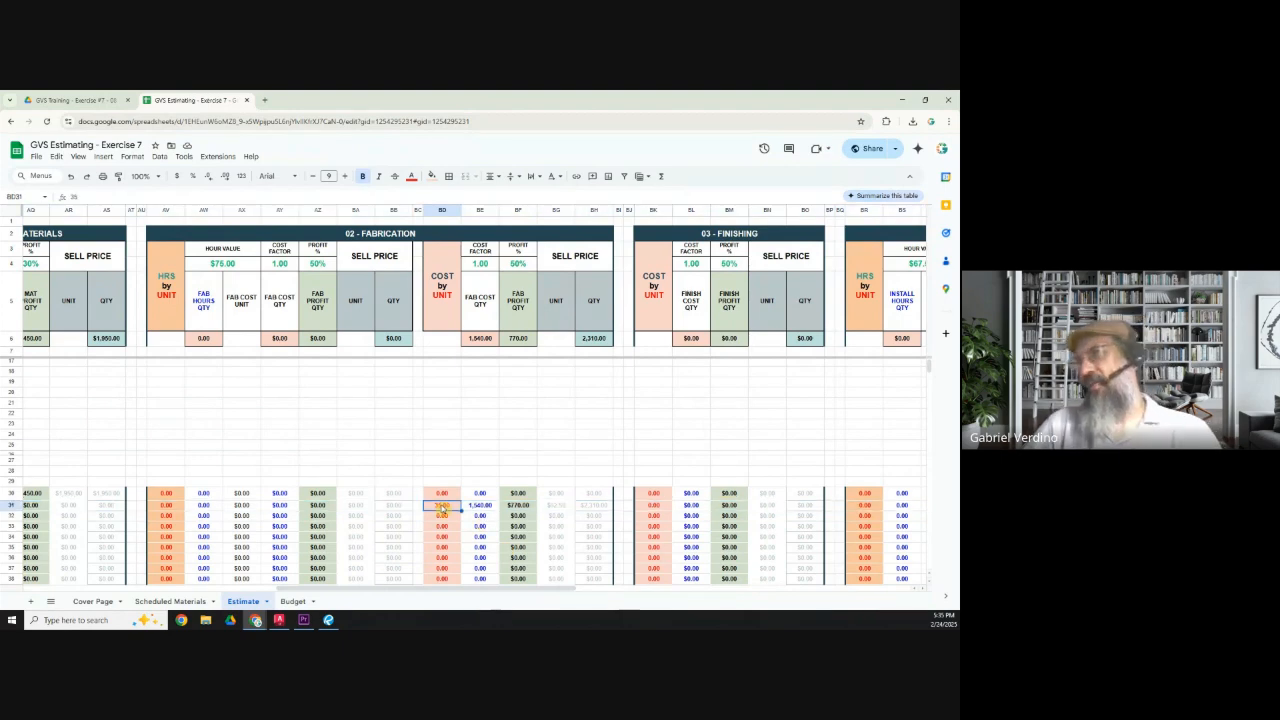
left_click_drag(566, 592, 955, 585)
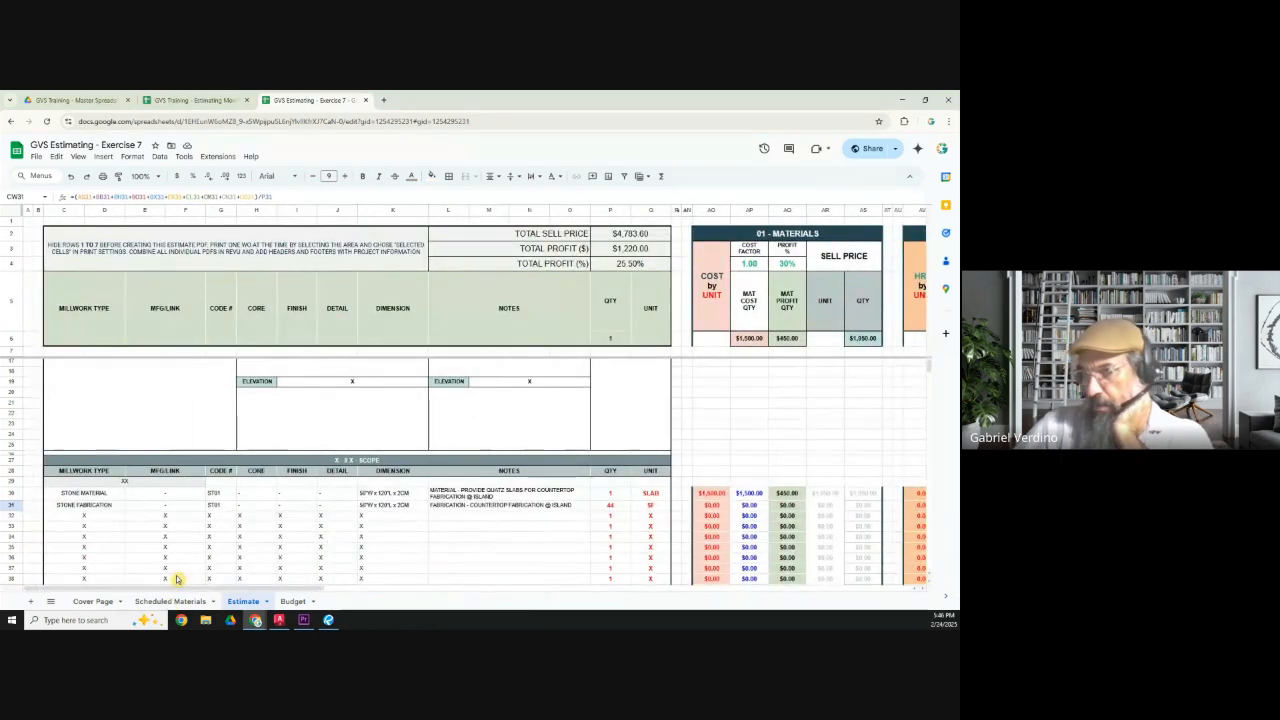
Check the stone material row's slab quantity against the stone layout in the AutoCAD drawing, and return to the spreadsheet.
left_click(12, 496)
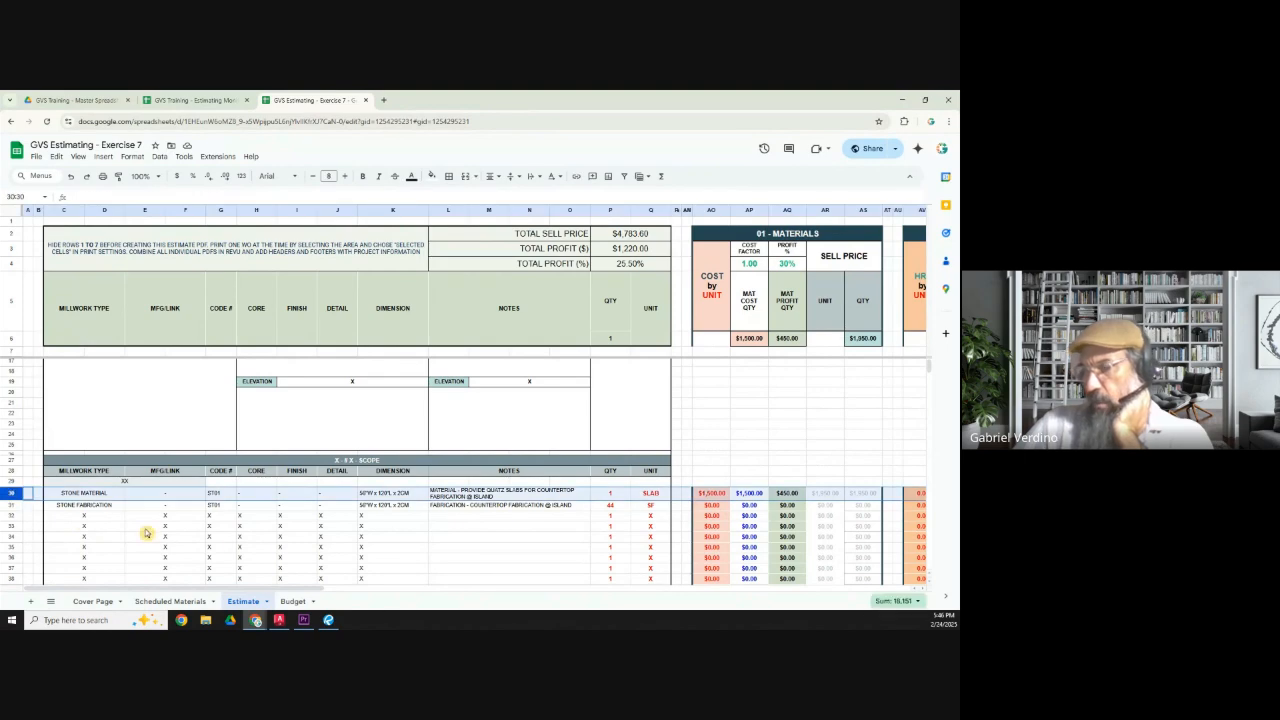
left_click(618, 494)
left_click(279, 620)
middle_click_drag(528, 398, 460, 437)
left_click(475, 423)
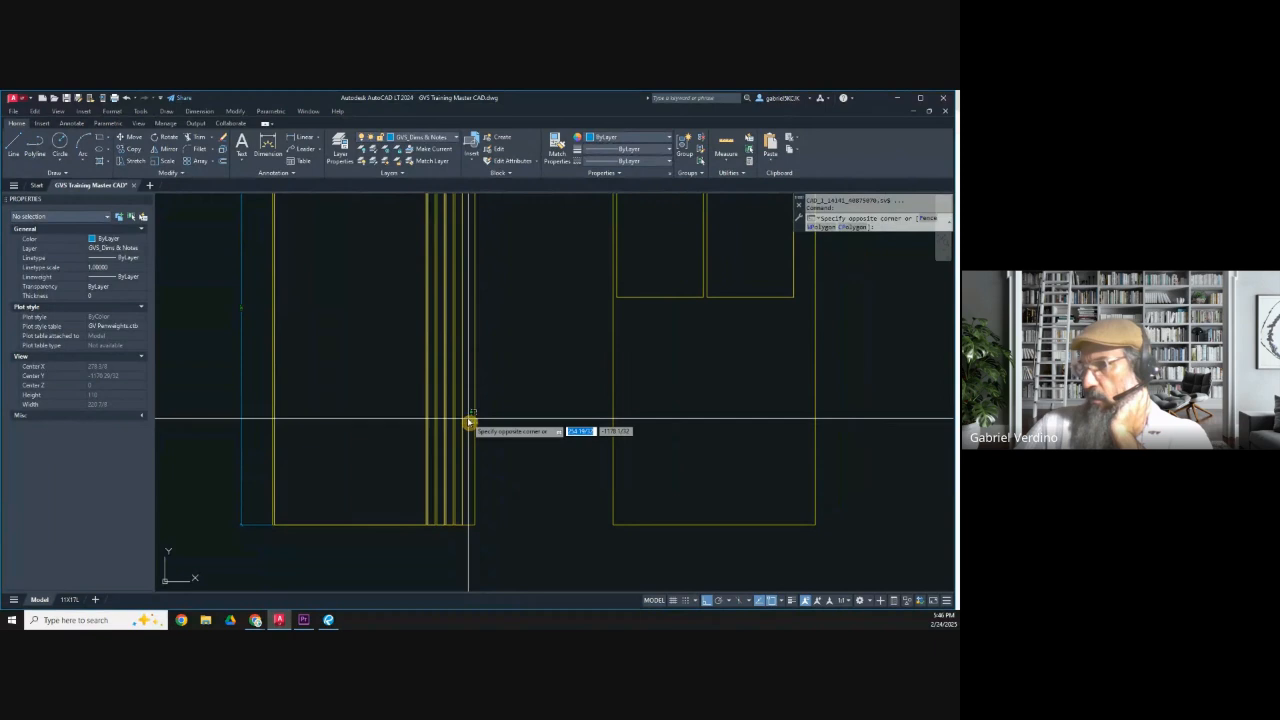
left_click(473, 424)
scroll(534, 467, "down", 2)
key("Escape")
left_click(899, 98)
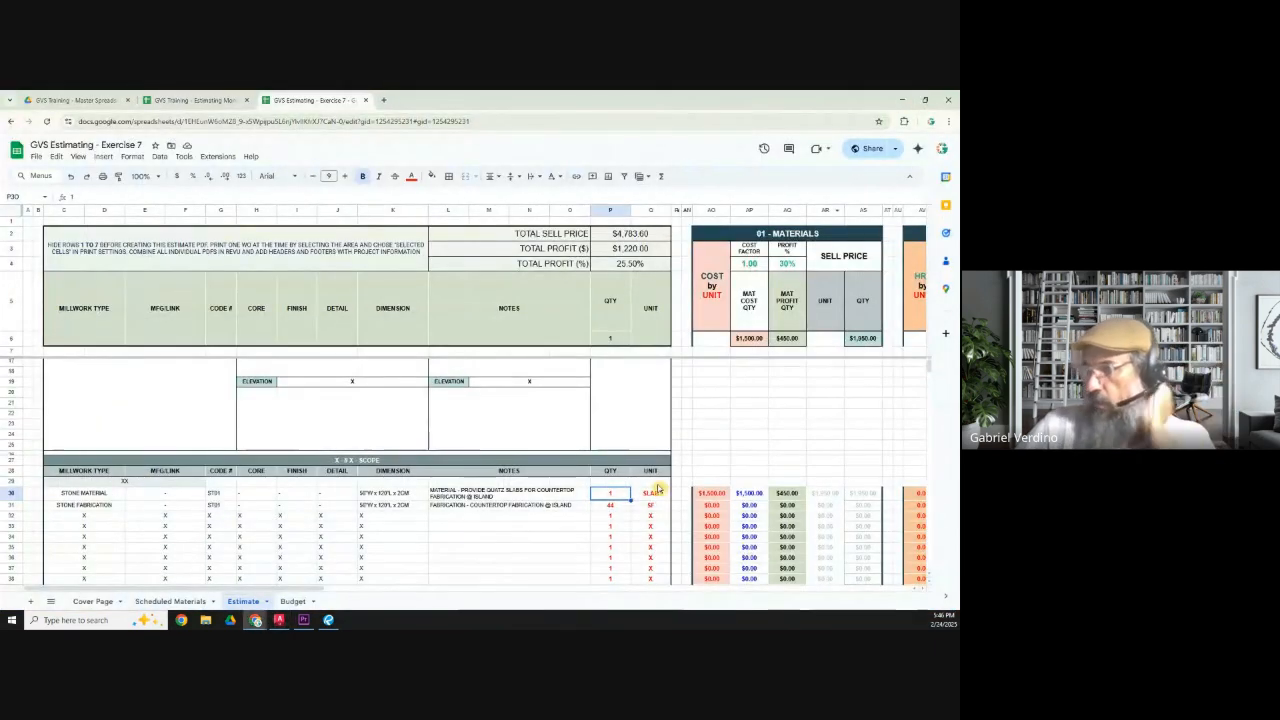
Inspect the stone fabrication quantity, compare it with the second slab outline in AutoCAD, and return to that quantity cell.
left_click(30, 505)
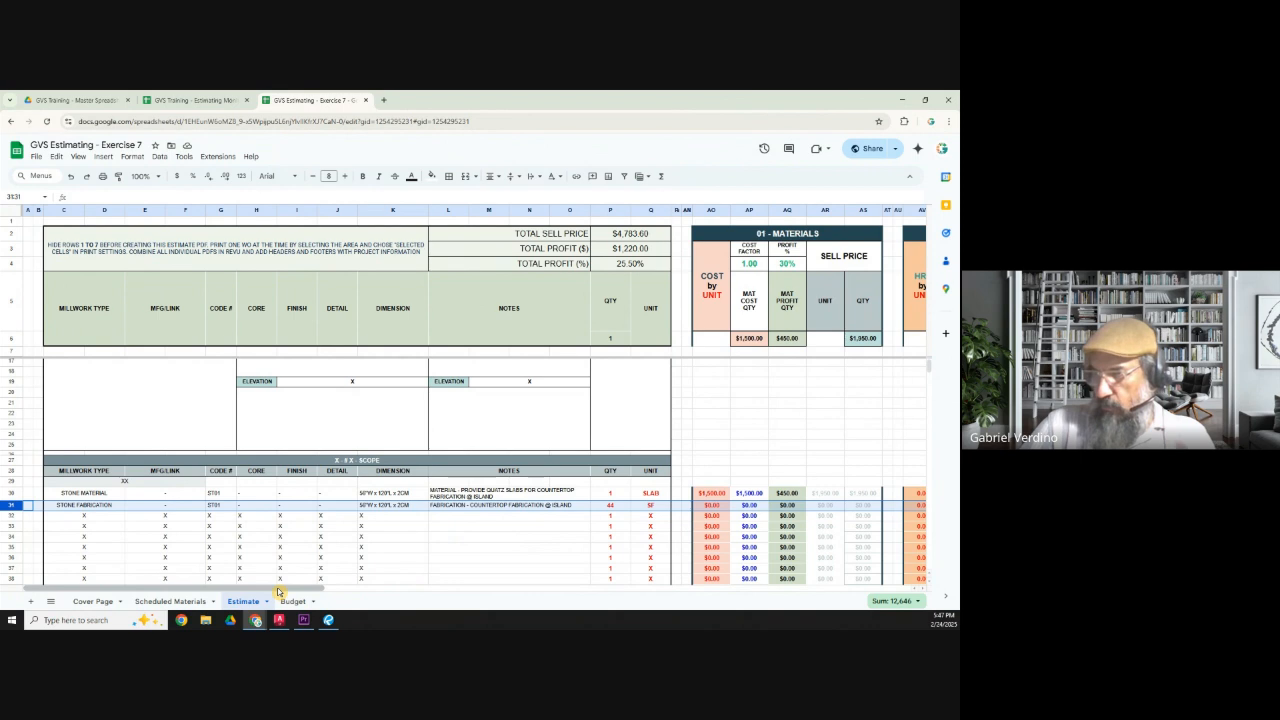
left_click(614, 506)
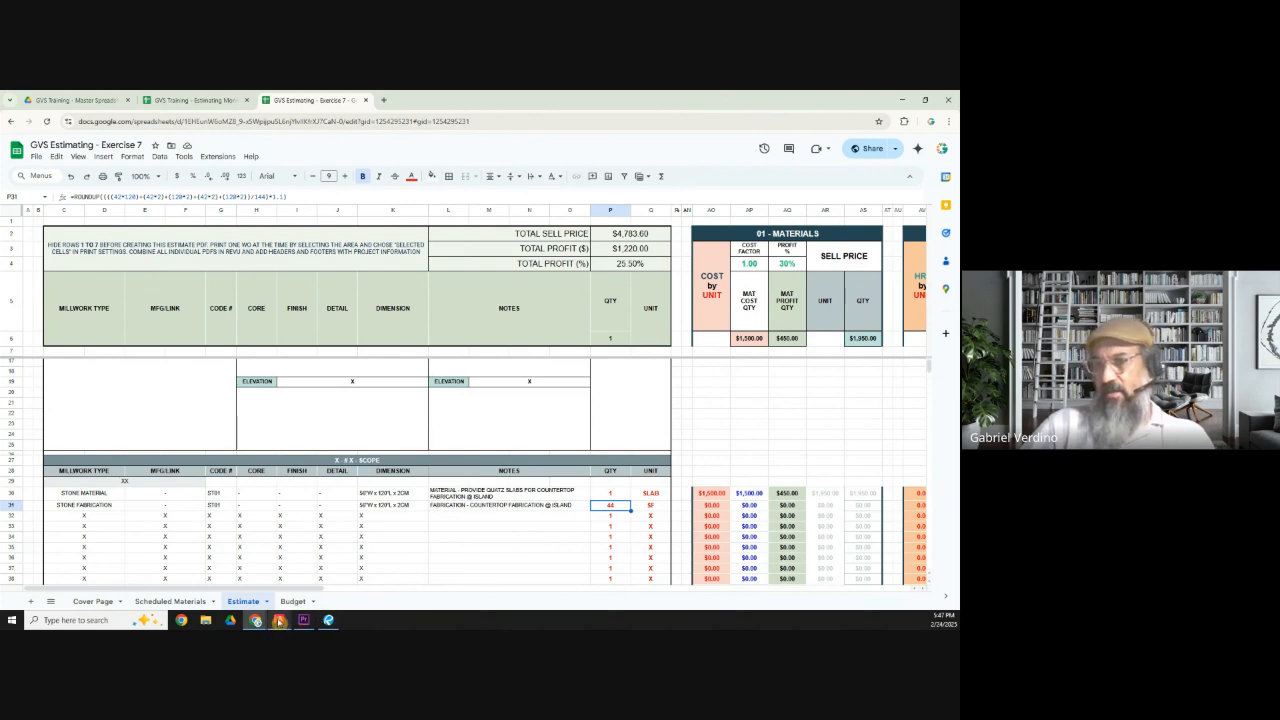
mouse_move(279, 620)
left_click(283, 572)
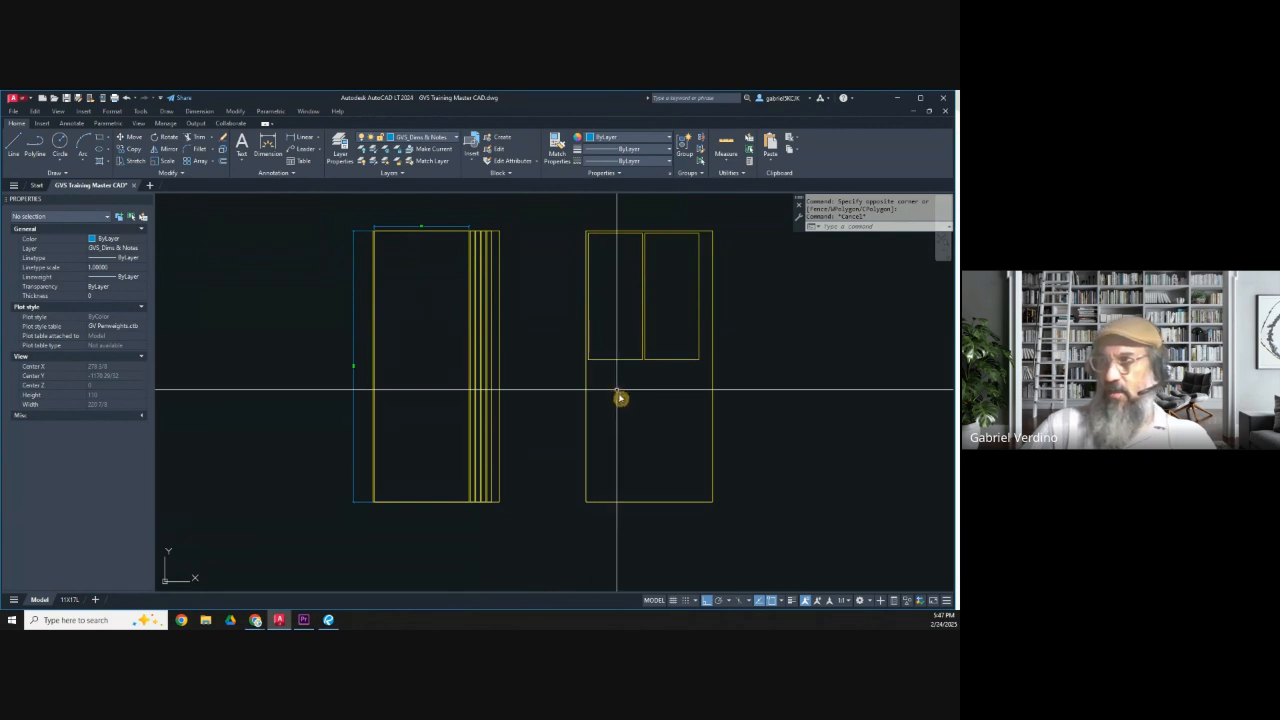
left_click(586, 405)
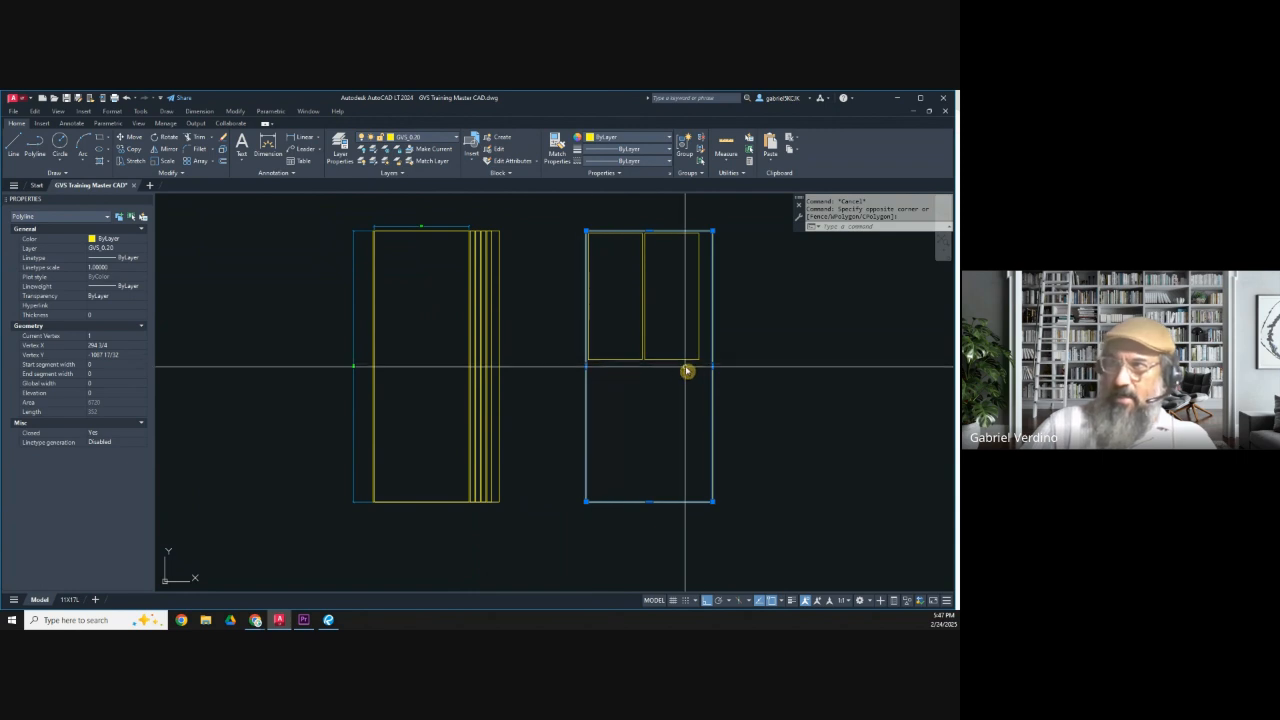
key("Escape")
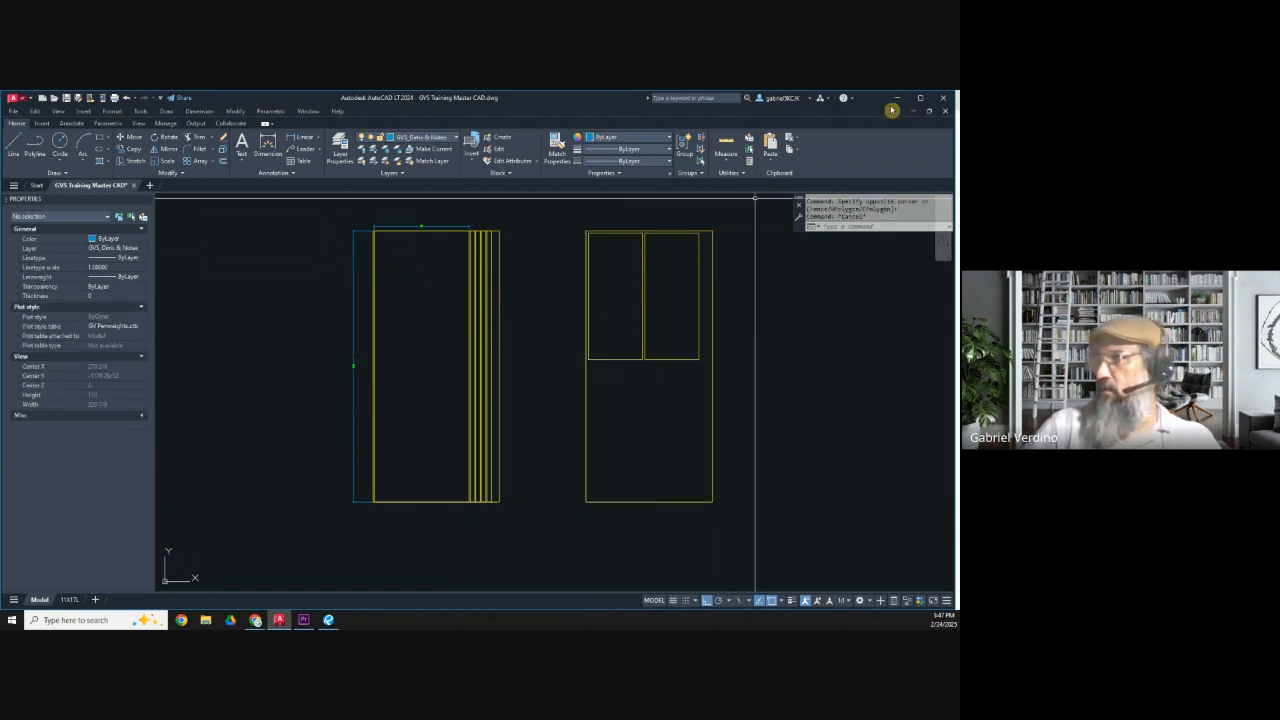
left_click(898, 99)
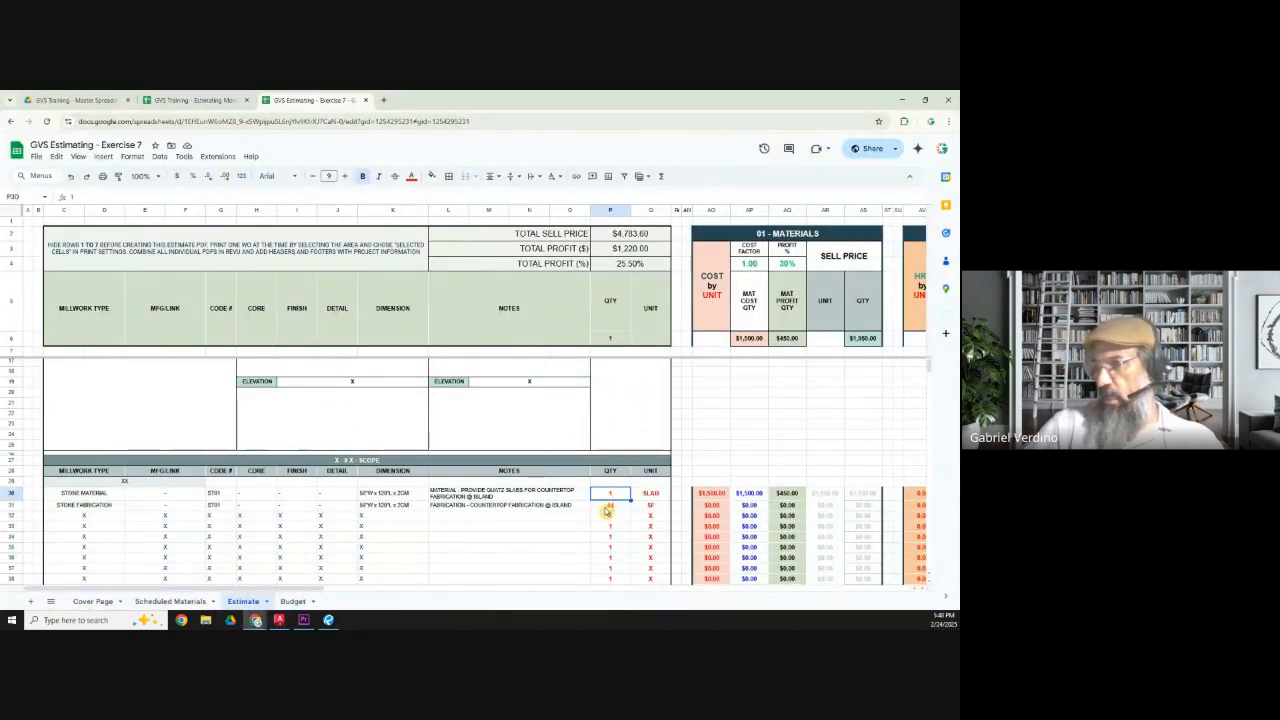
left_click(608, 508)
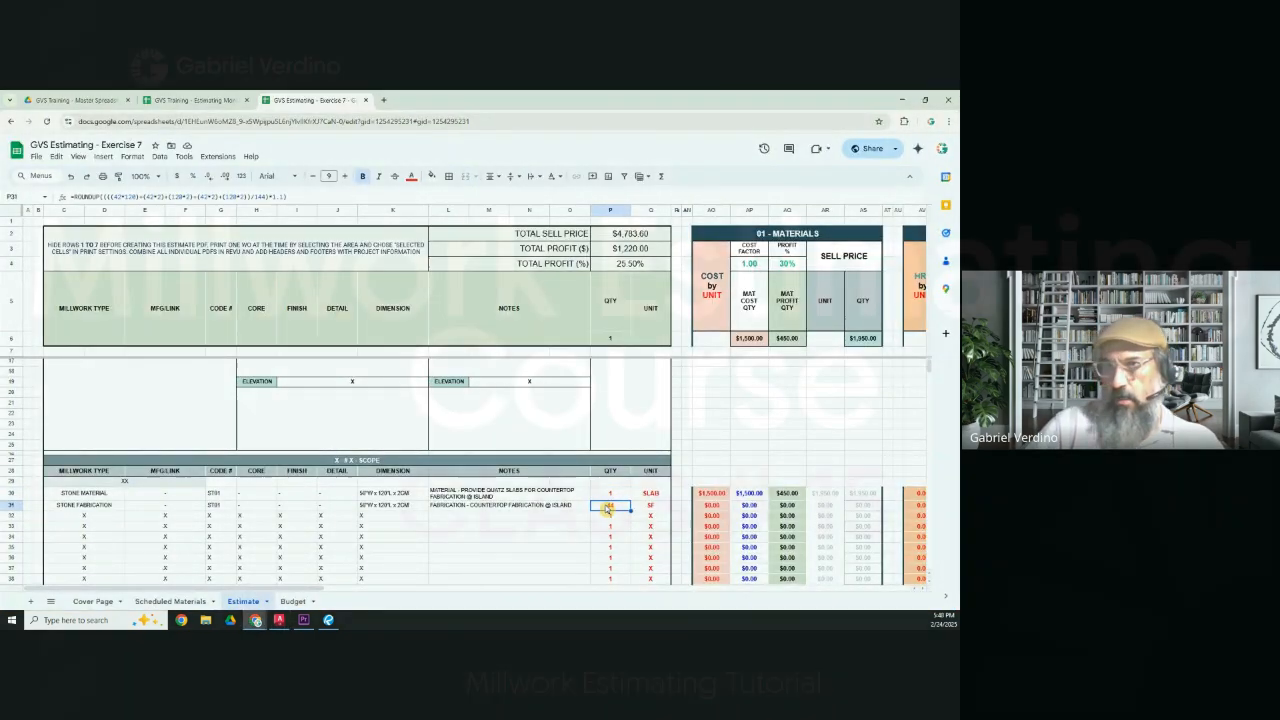